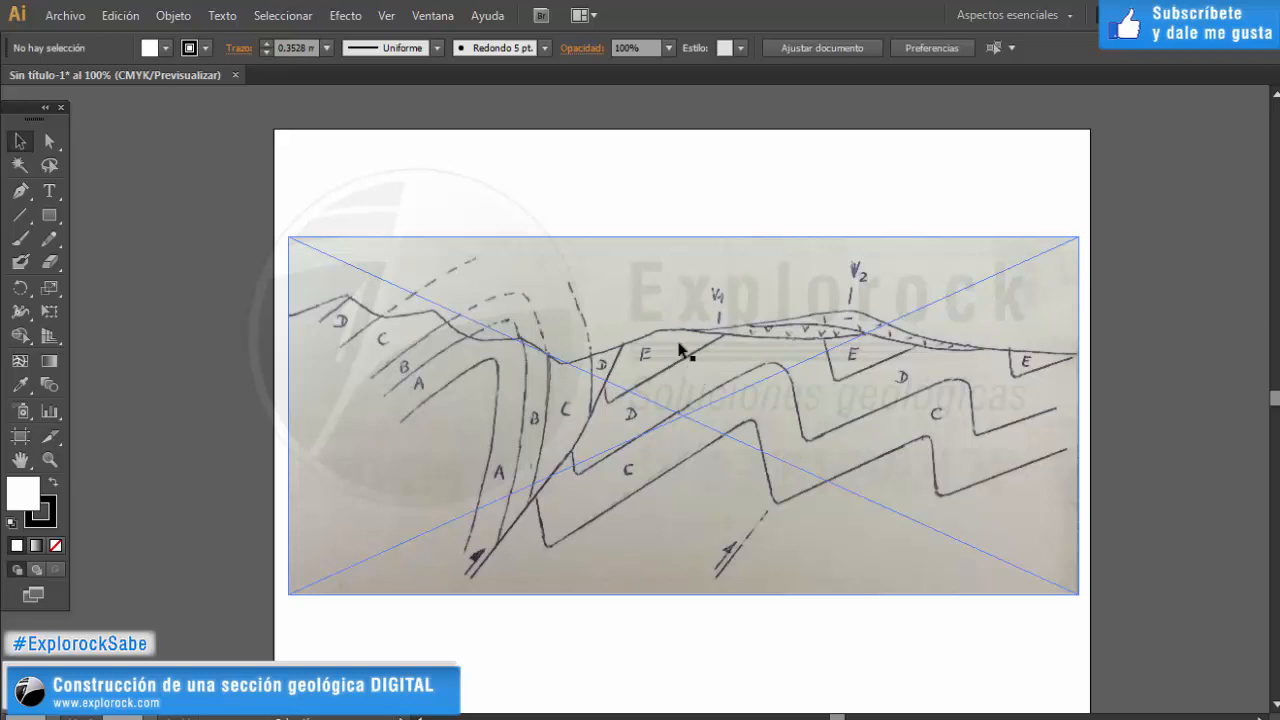
click(768, 228)
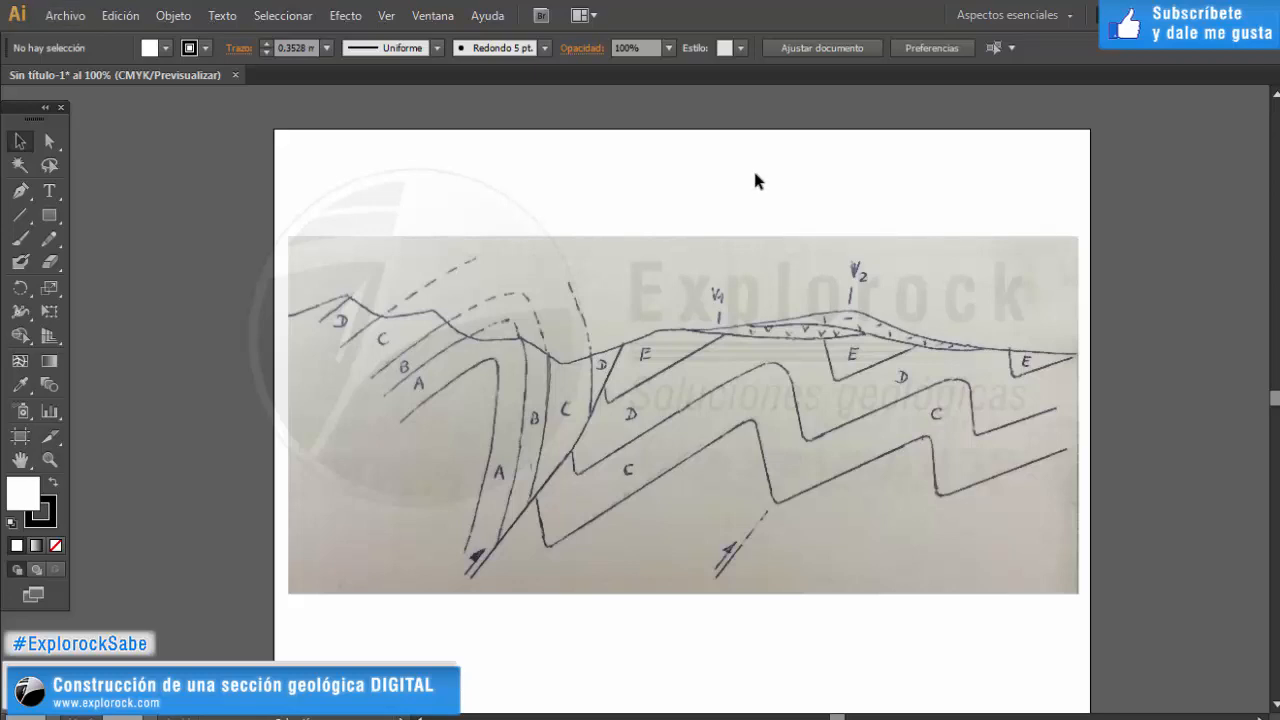
click(700, 291)
scroll(700, 289, down, 2)
scroll(741, 375, up, 1)
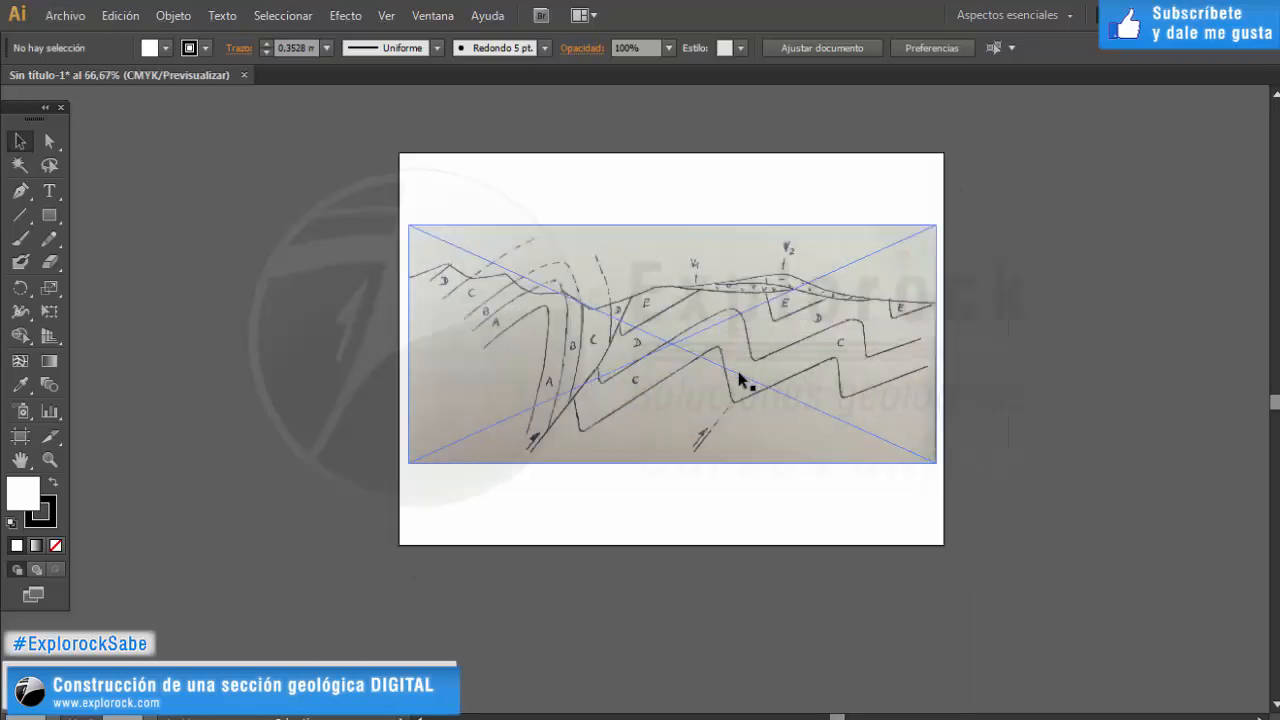
scroll(636, 262, up, 1)
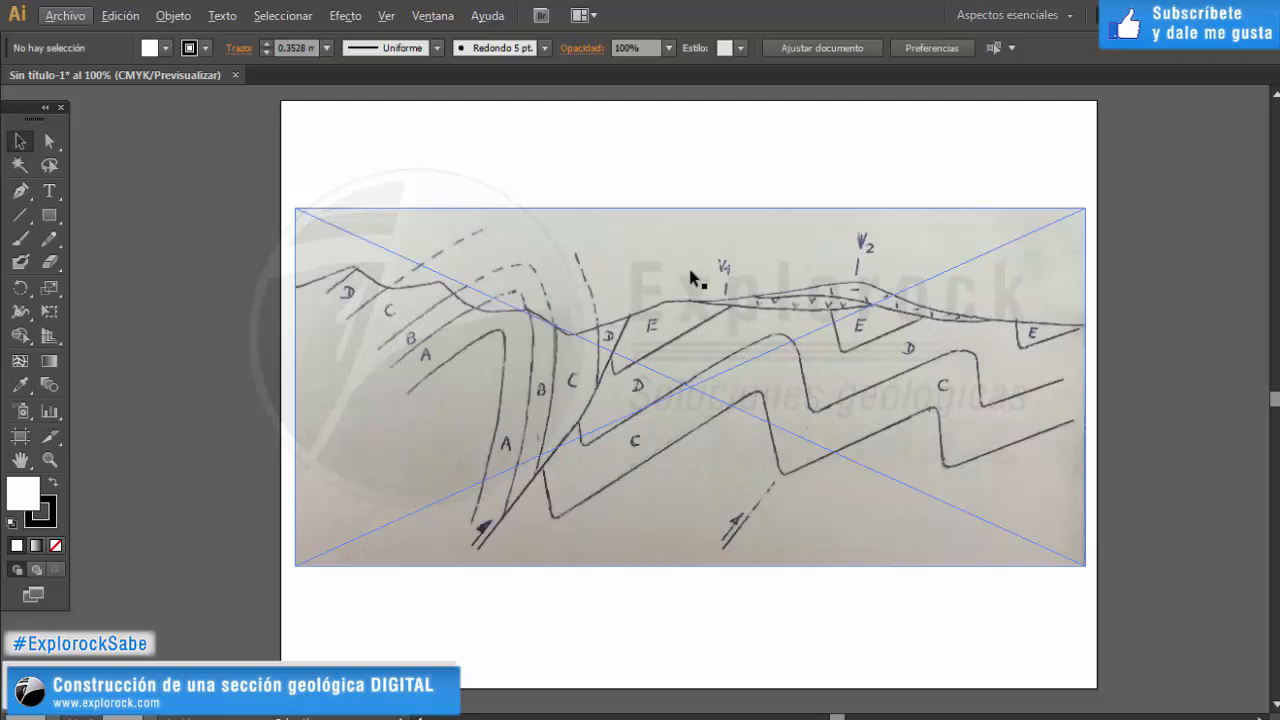
click(549, 173)
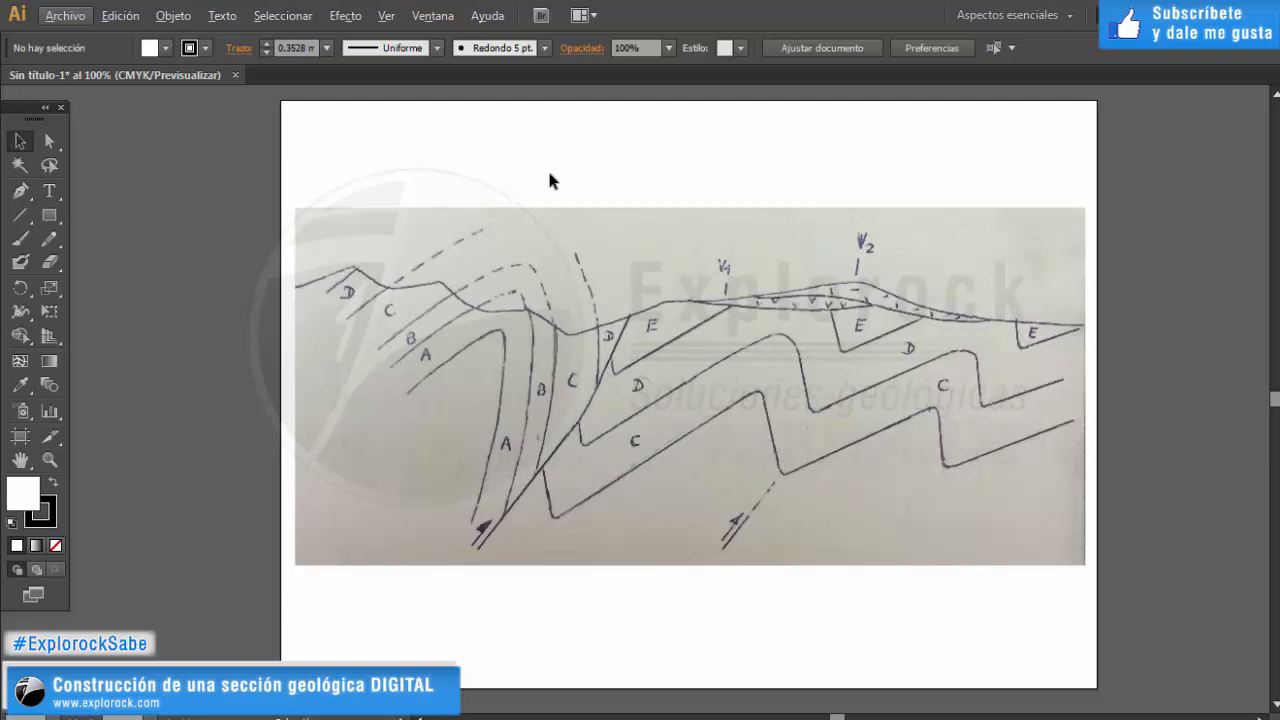
scroll(460, 207, down, 1)
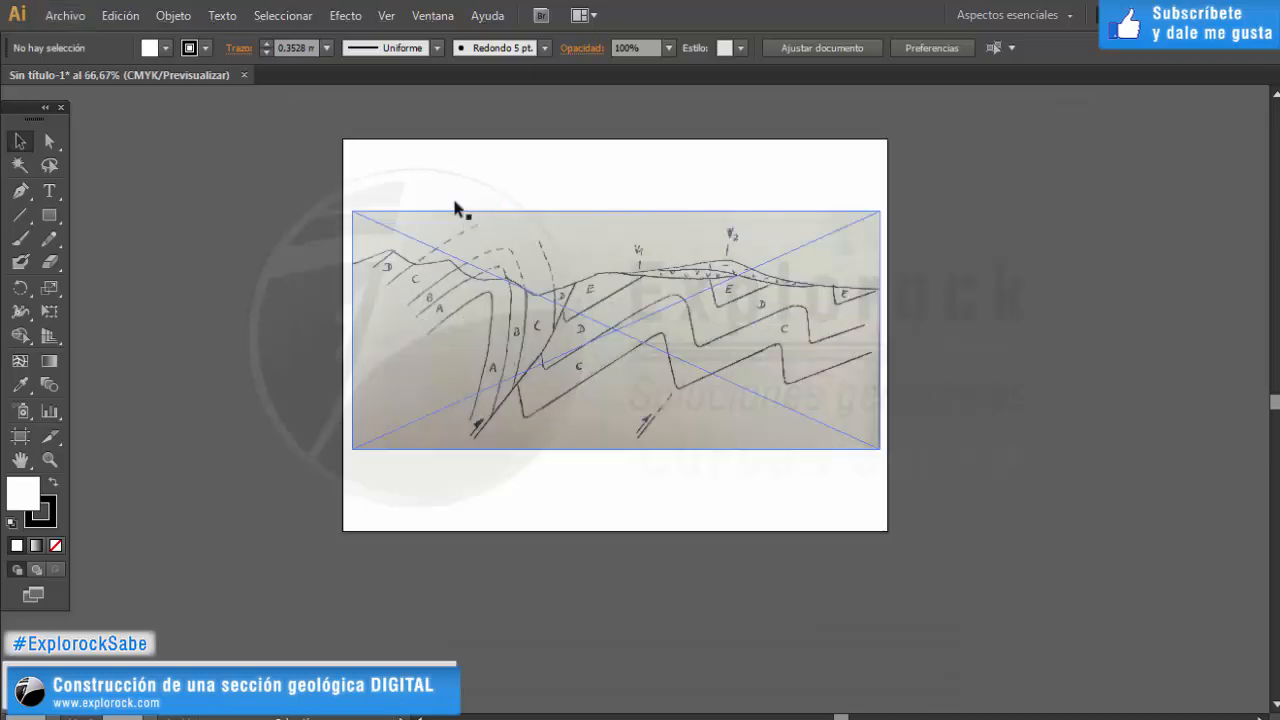
scroll(480, 168, up, 1)
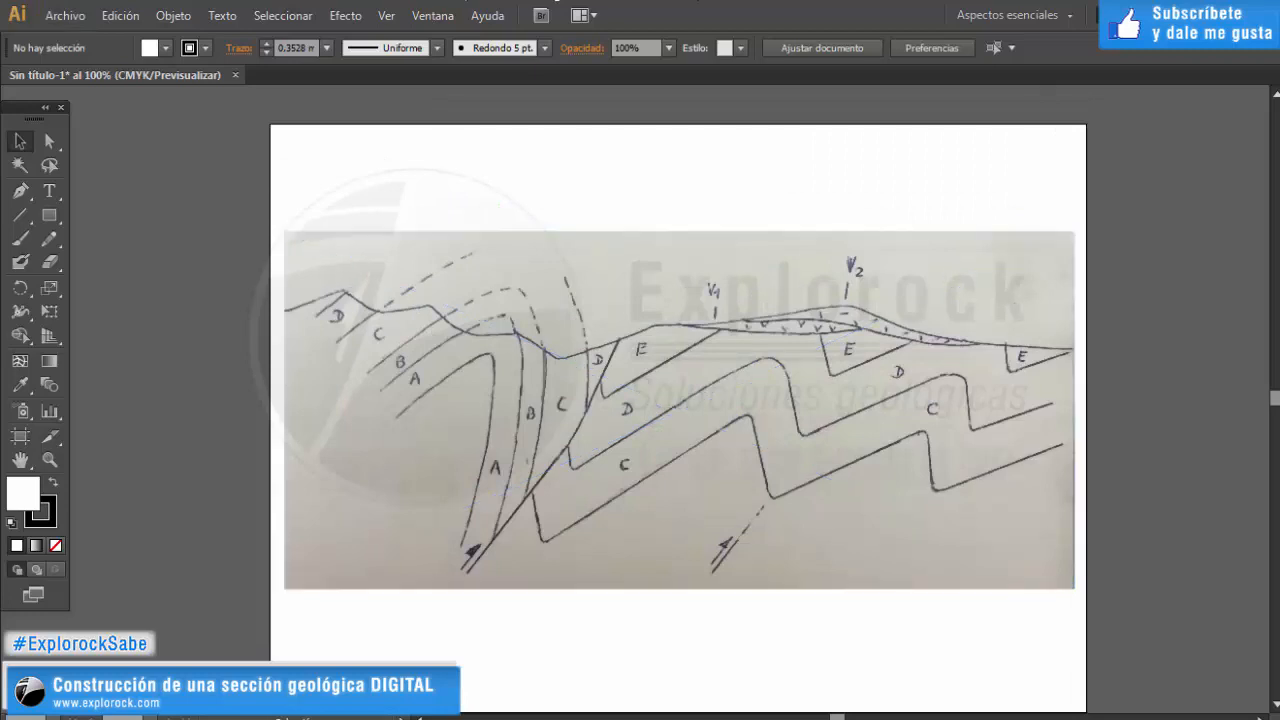
Rename the layer holding the scanned section as ESCANEO.
key(F7)
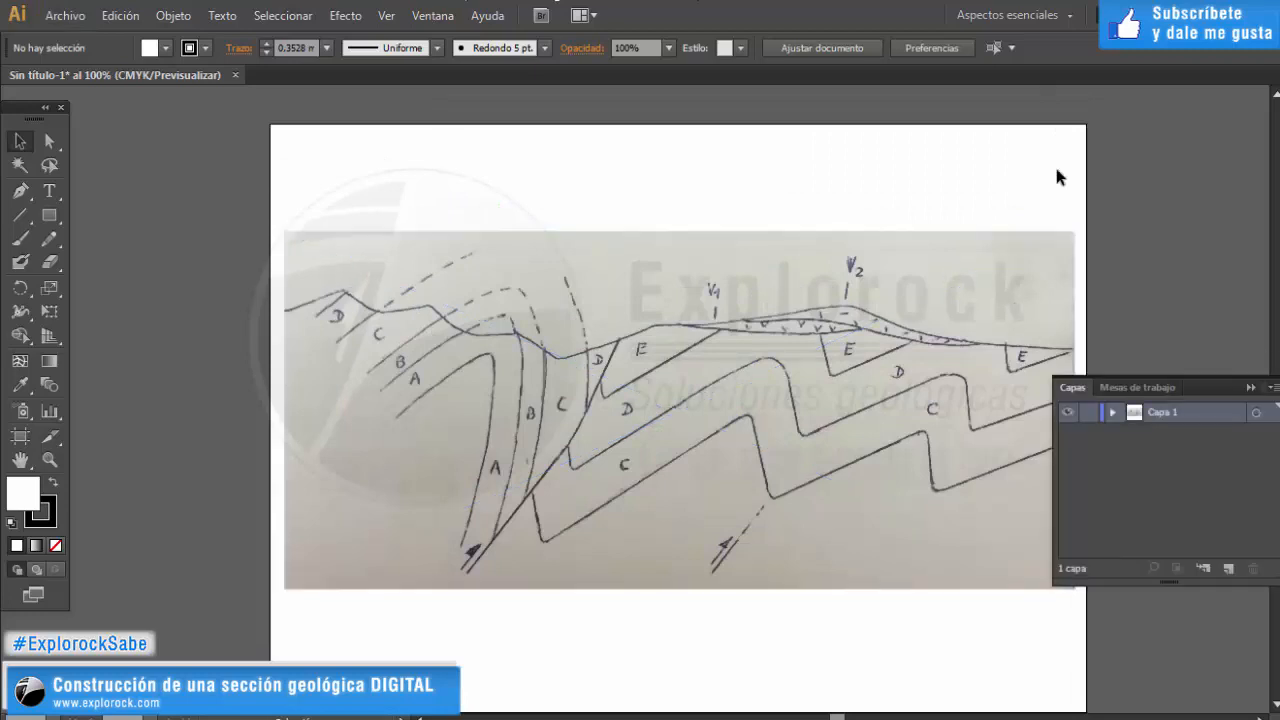
double_click(1175, 415)
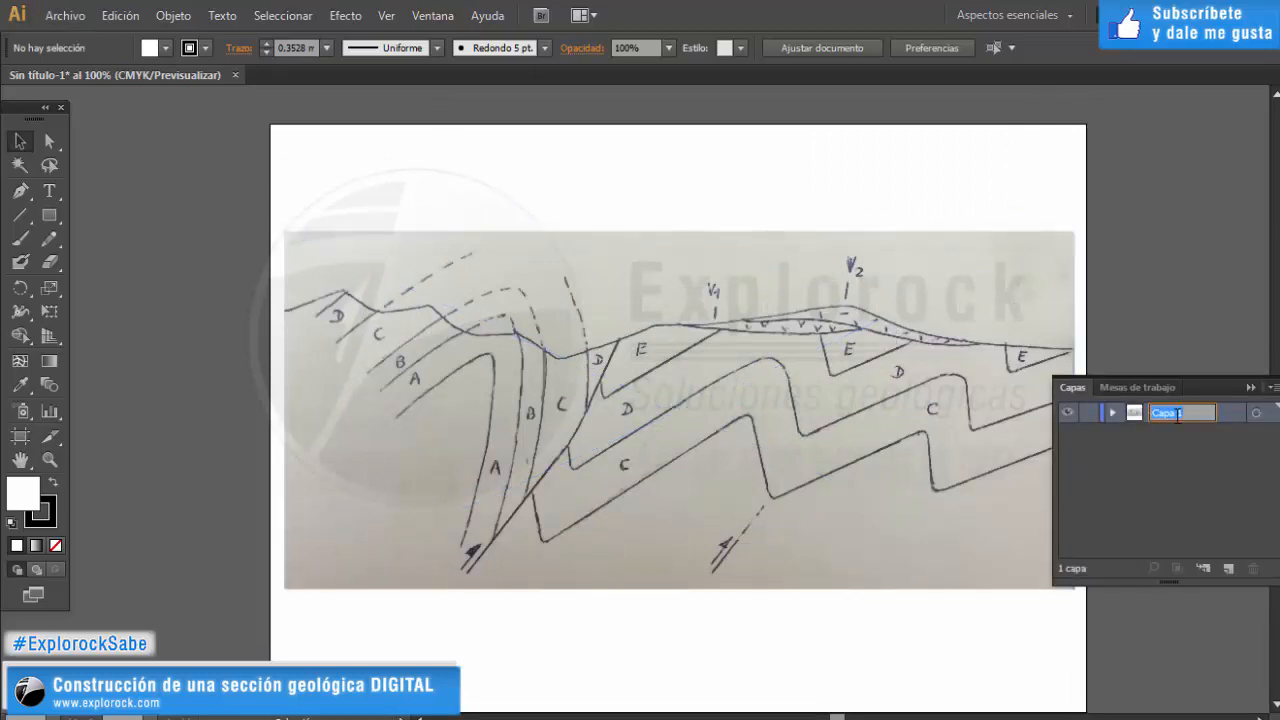
click(905, 296)
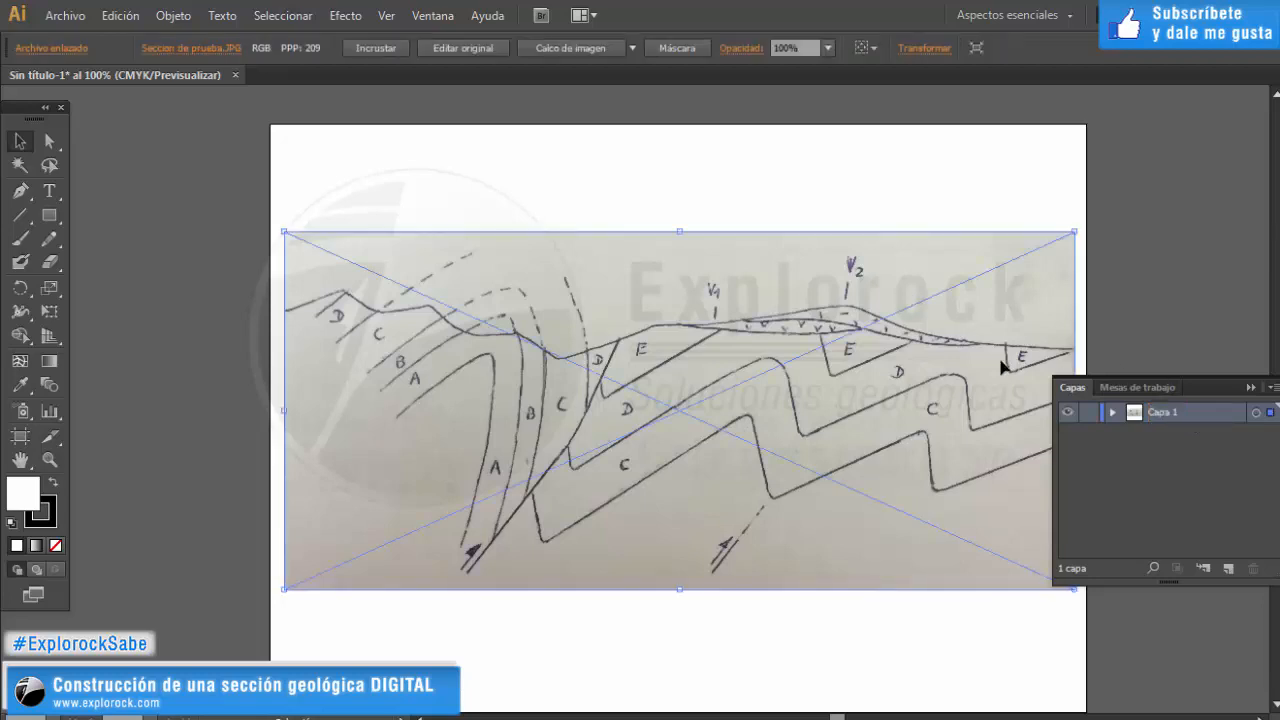
double_click(1176, 416)
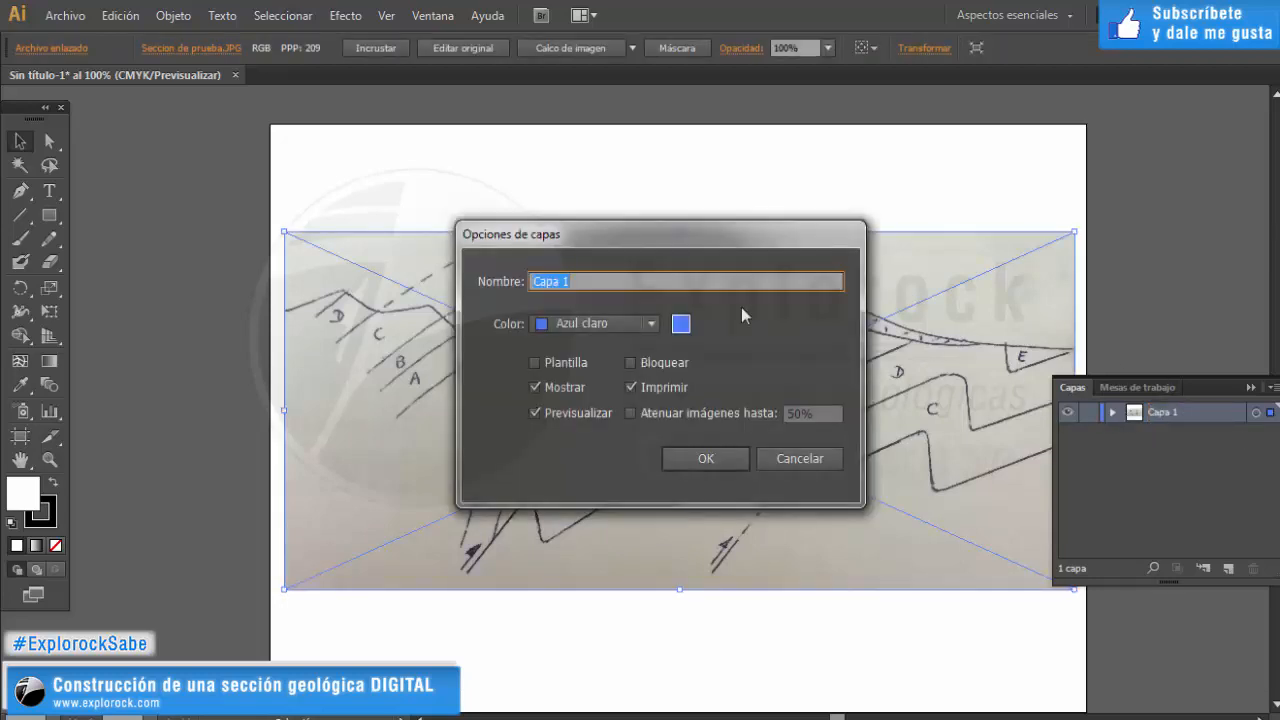
text(ESCANEO)
key(Return)
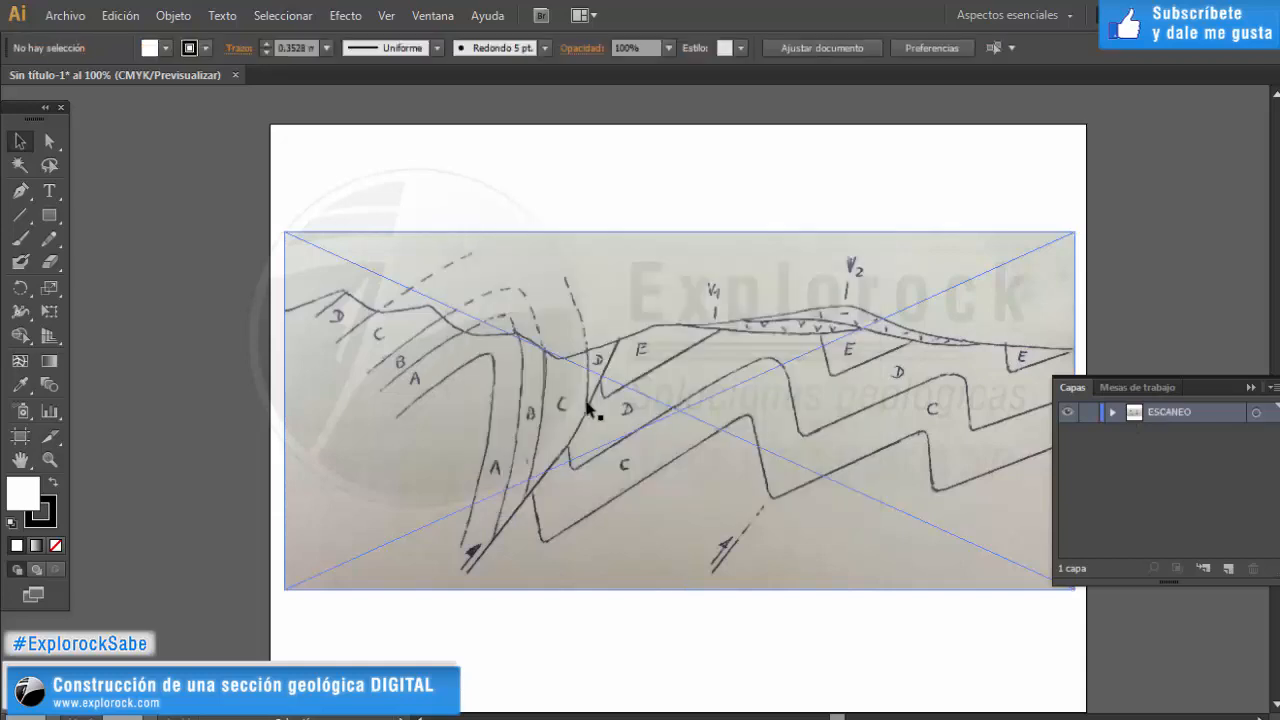
Fade the scanned section image to 35% opacity and lock the ESCANEO layer.
click(793, 47)
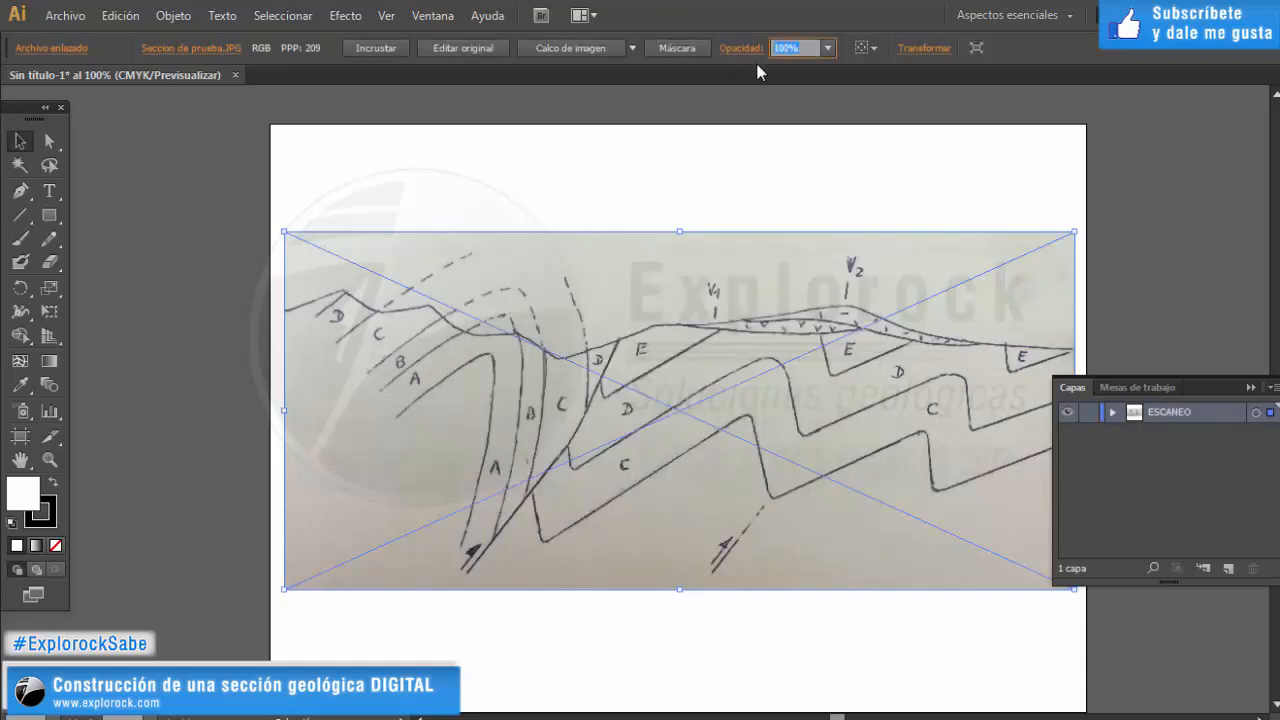
text(45)
key(Return)
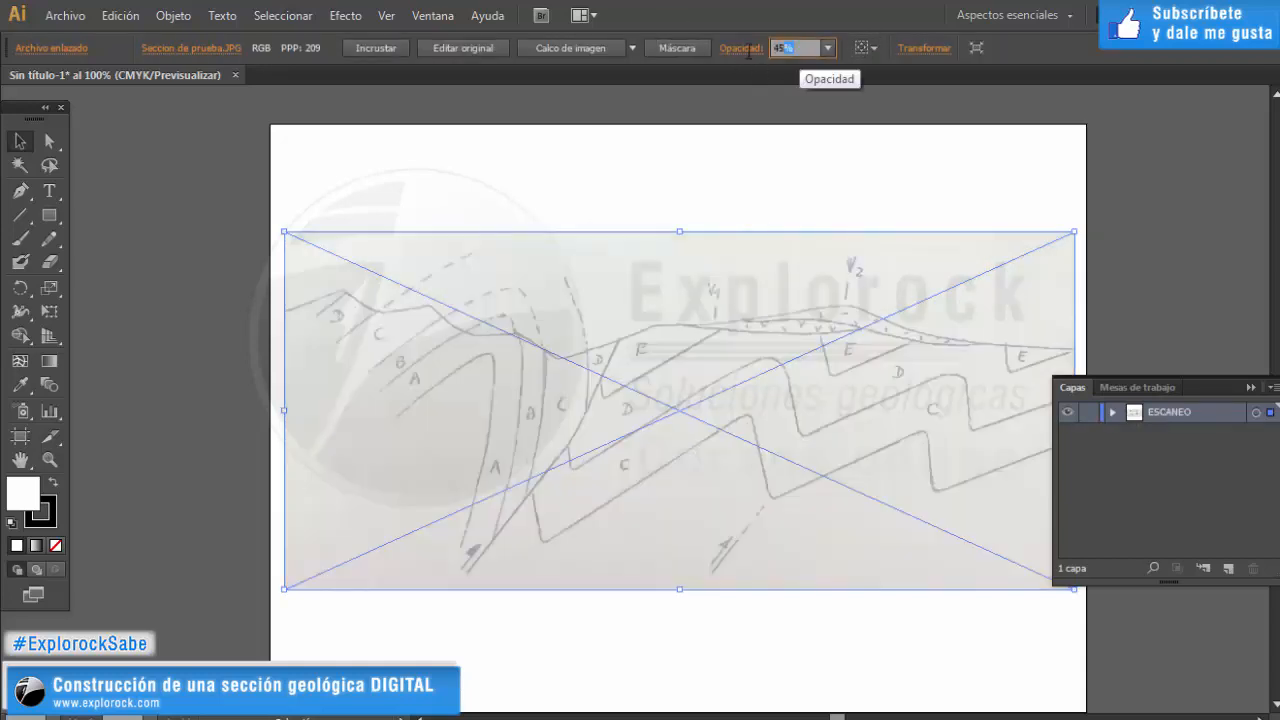
text(35)
key(Return)
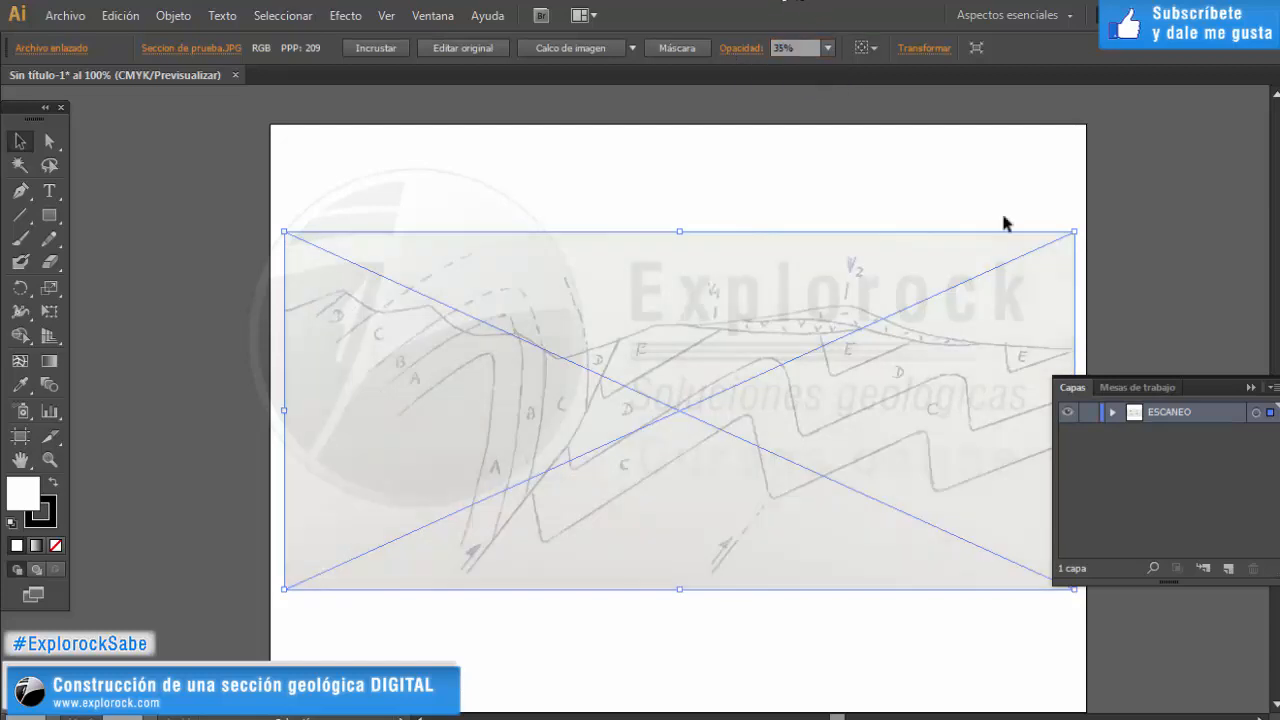
click(1089, 412)
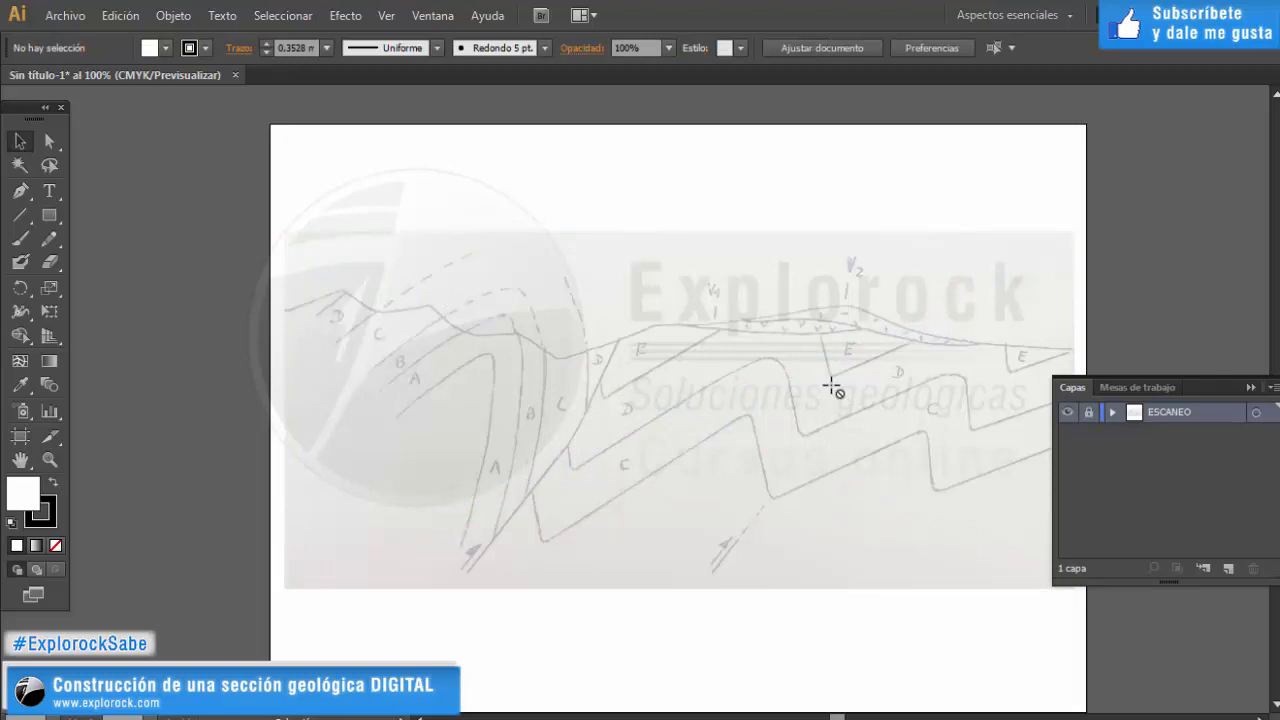
Create a new layer named TRAZOS above the ESCANEO layer.
click(1273, 387)
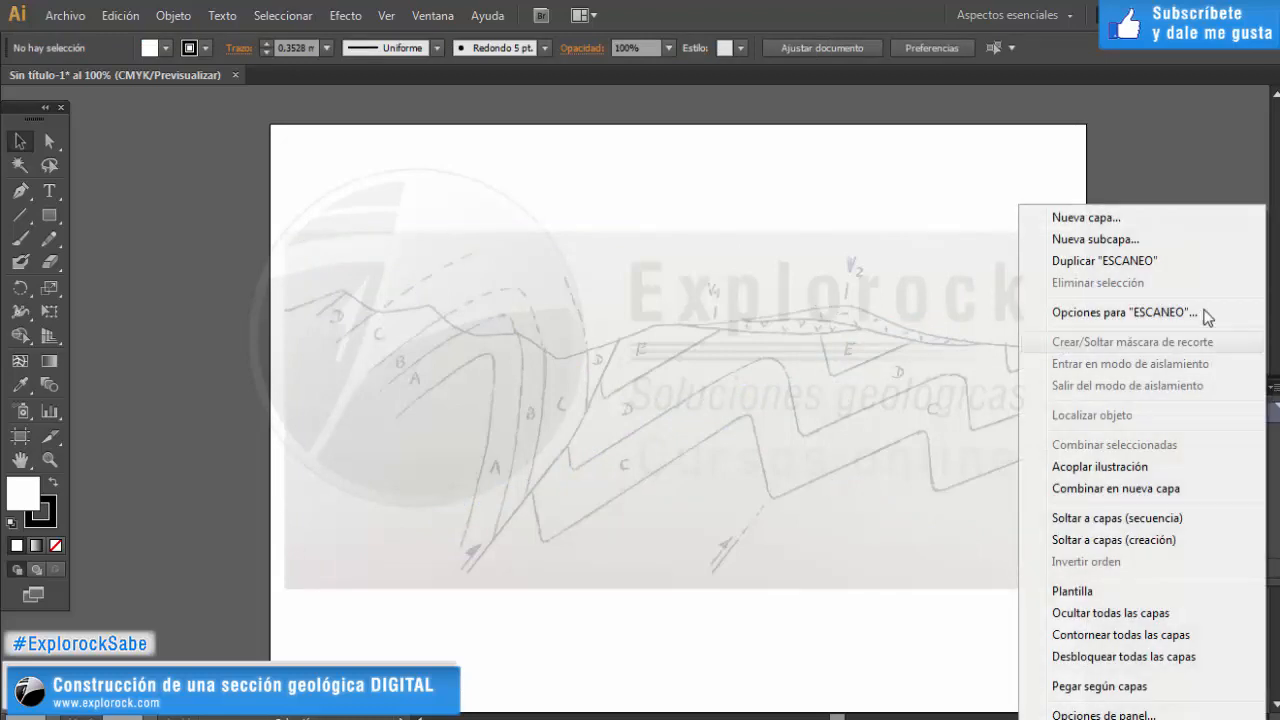
click(1127, 216)
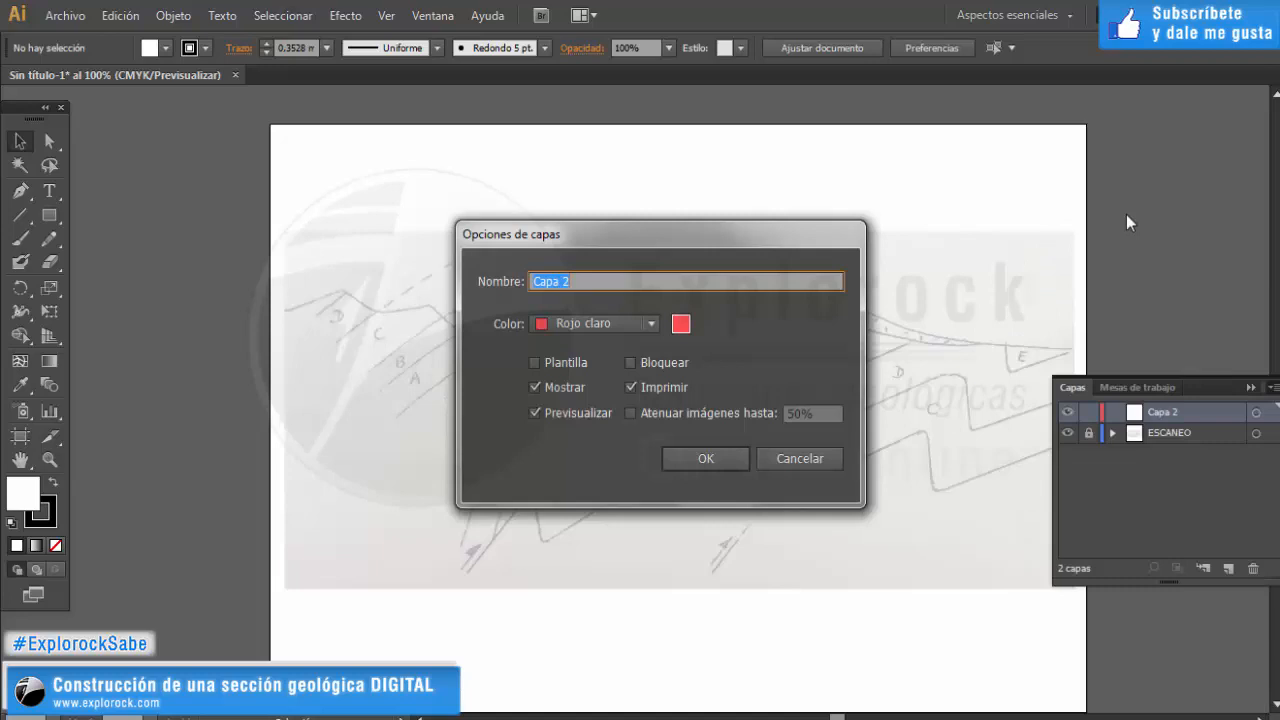
text(TRAZOS)
click(706, 458)
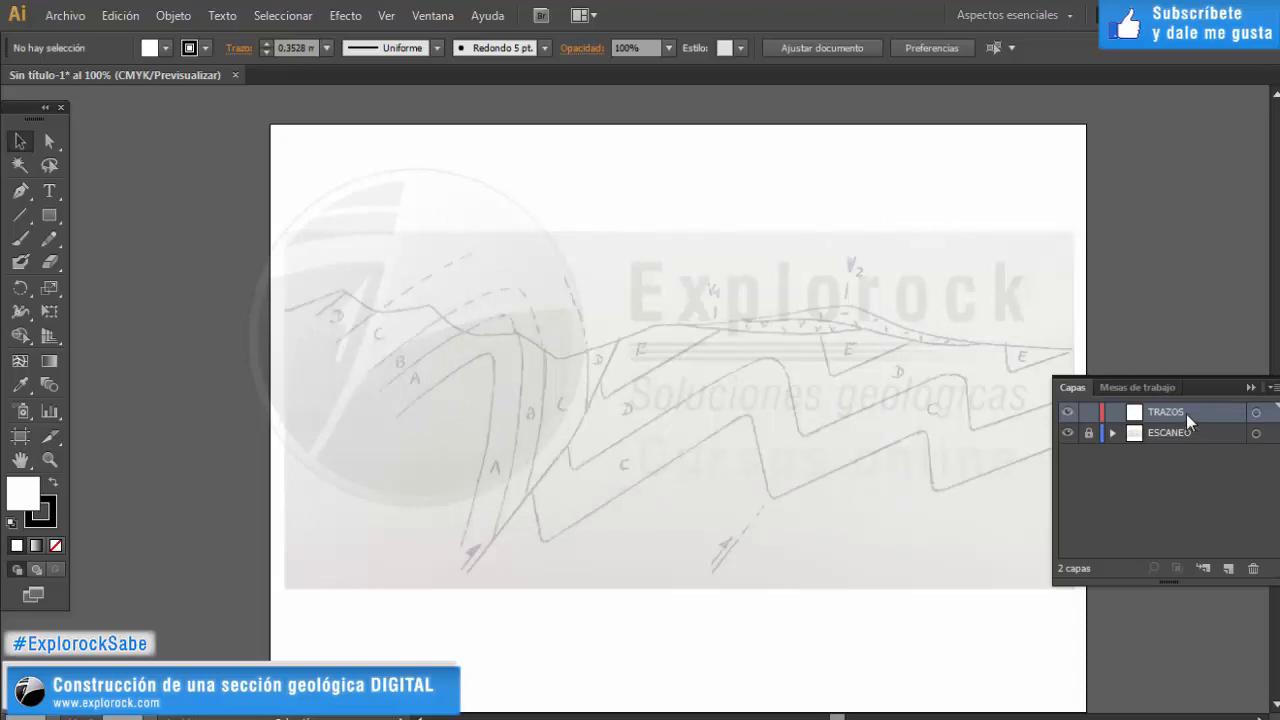
click(1251, 387)
Trace the topographic surface with the Pen tool from the sketch's left edge over the first peak to the top of the D–C contact.
key(p)
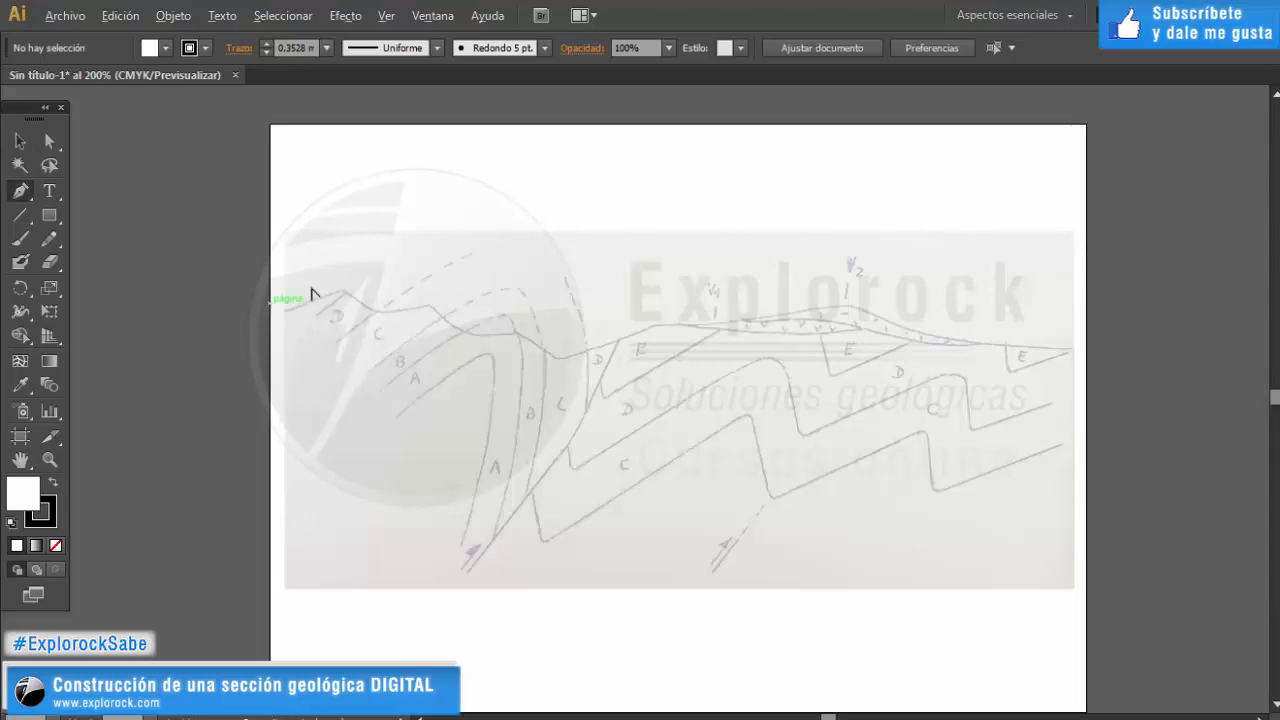
scroll(300, 295, up, 4)
click(290, 348)
click(436, 297)
click(492, 273)
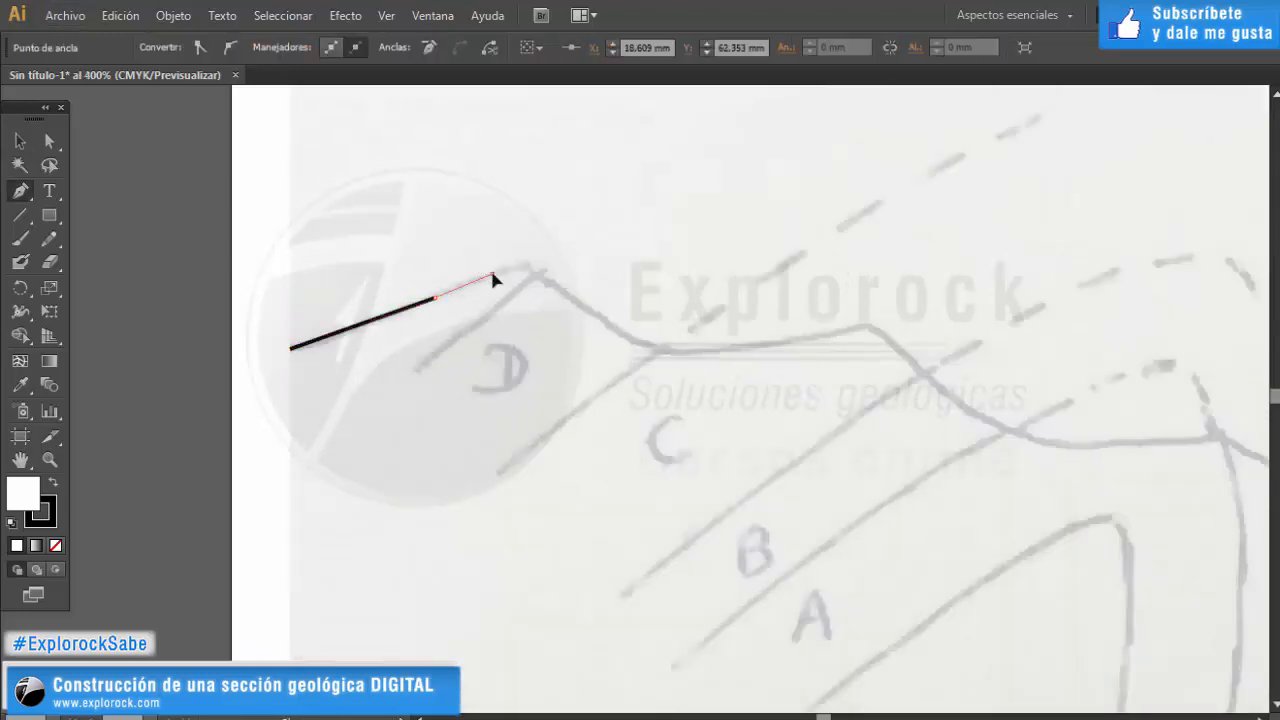
click(518, 273)
click(584, 311)
click(652, 349)
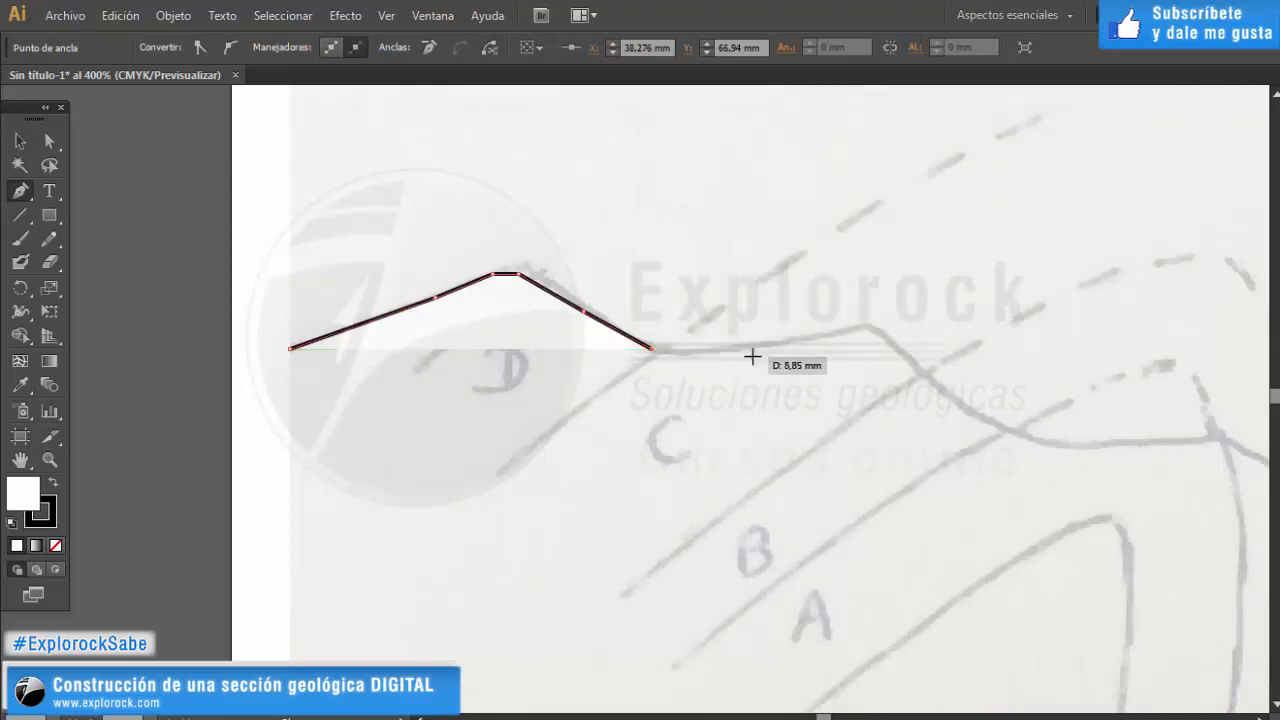
Continue the surface path over the second peak and down its slope to the flat stretch above the A fold.
click(750, 349)
click(860, 329)
click(893, 340)
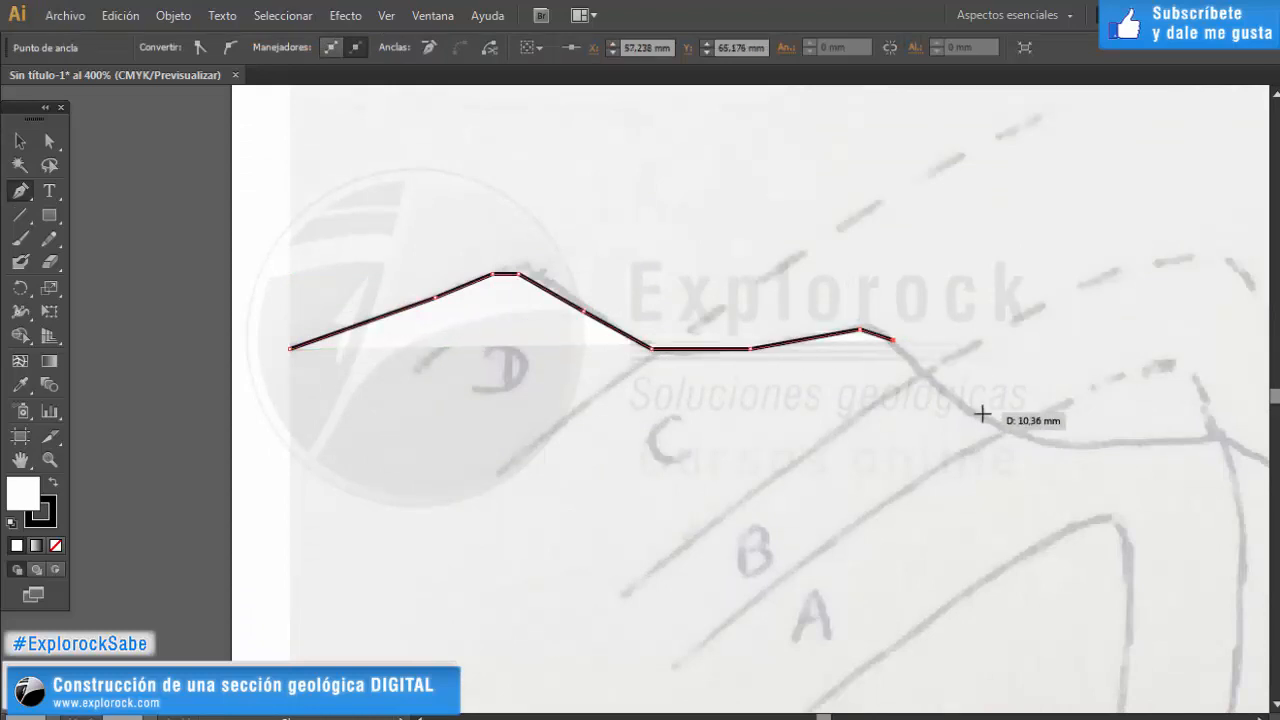
click(954, 404)
click(1009, 432)
click(1047, 446)
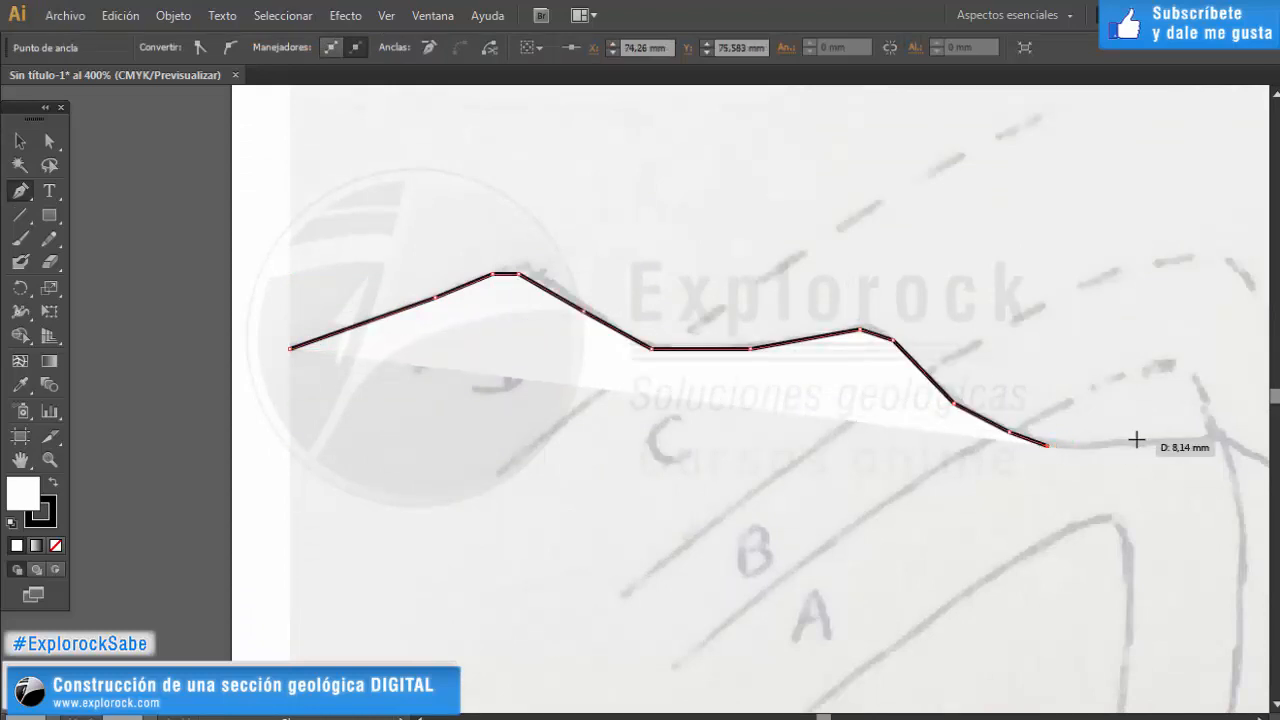
click(1137, 437)
Extend the surface path down through the valley above unit C and up the slope across D into E.
drag(1183, 440, 626, 380)
click(670, 387)
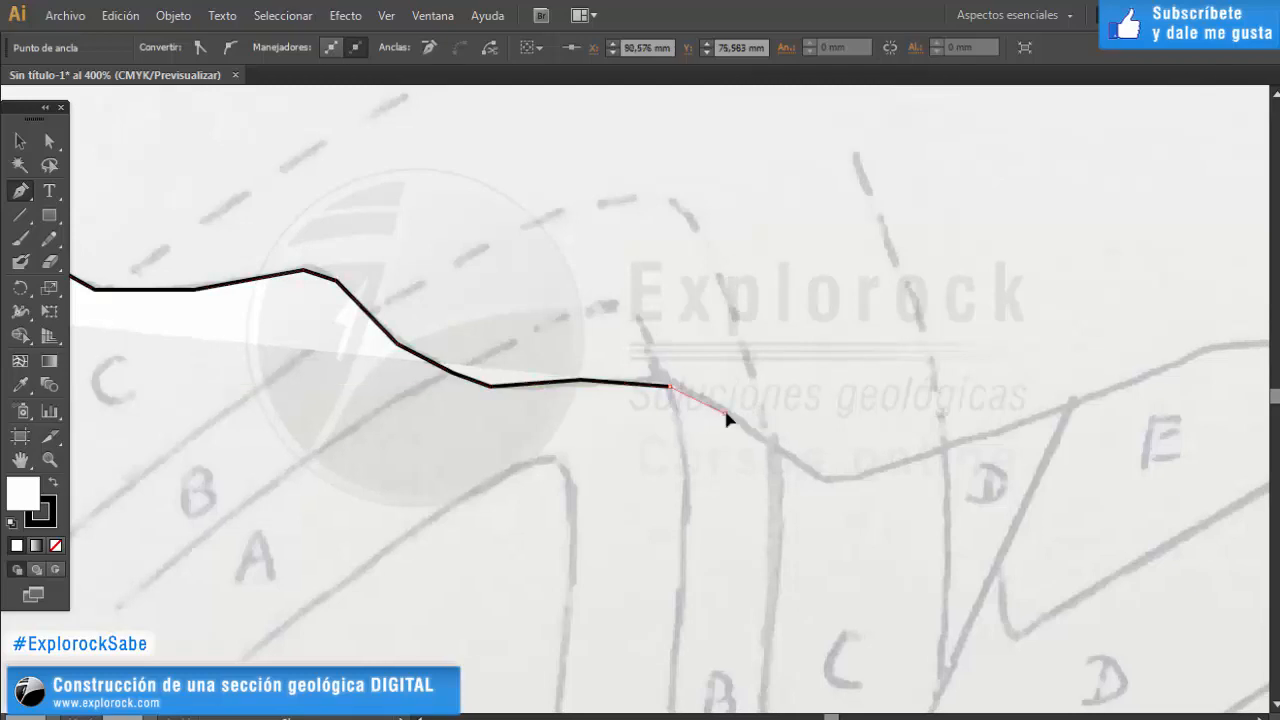
click(726, 414)
click(798, 460)
click(911, 458)
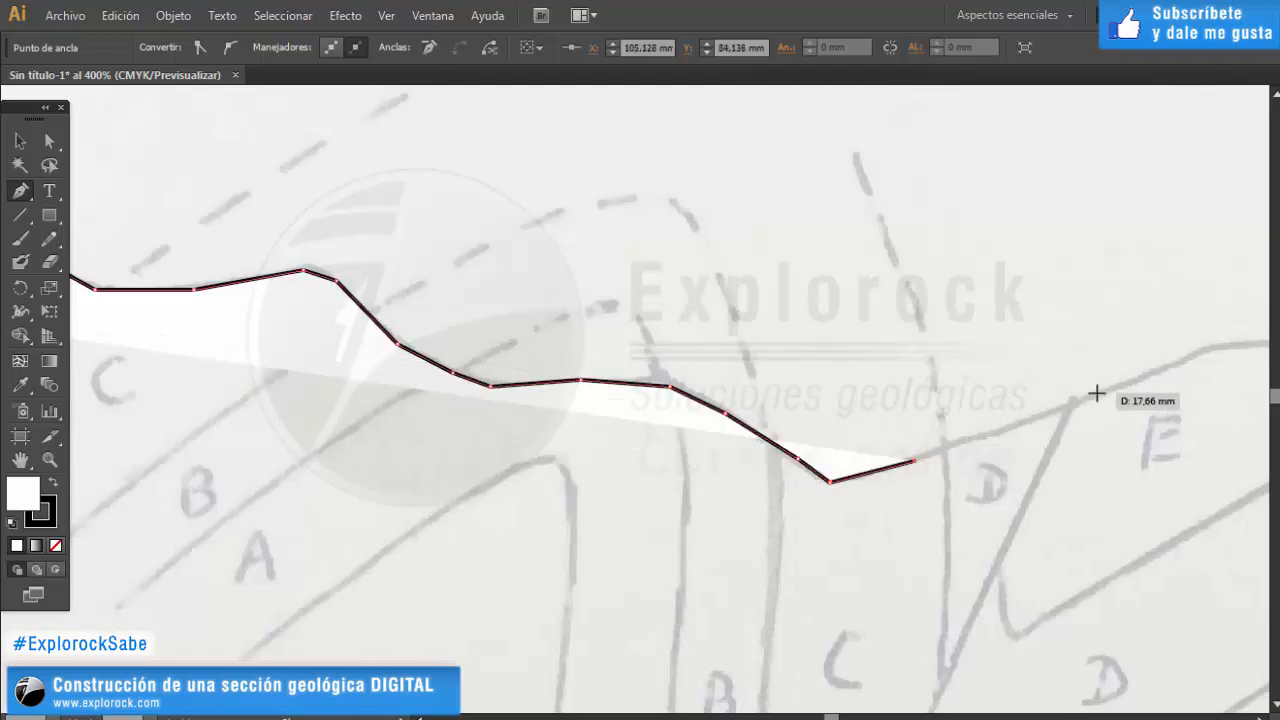
click(1107, 384)
click(1211, 350)
Extend the surface path over unit E and along the upper volcanic outline past V1 to the crest beneath V2.
drag(1248, 384, 602, 476)
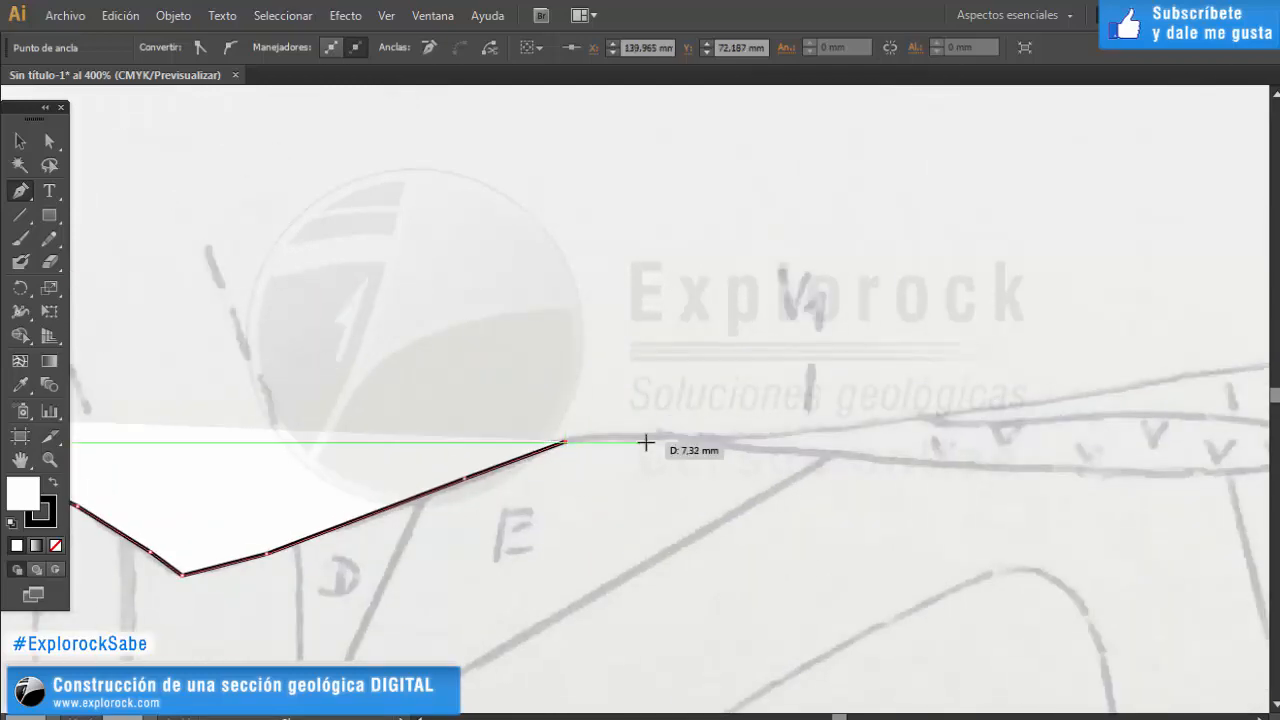
click(645, 441)
click(822, 430)
click(1049, 400)
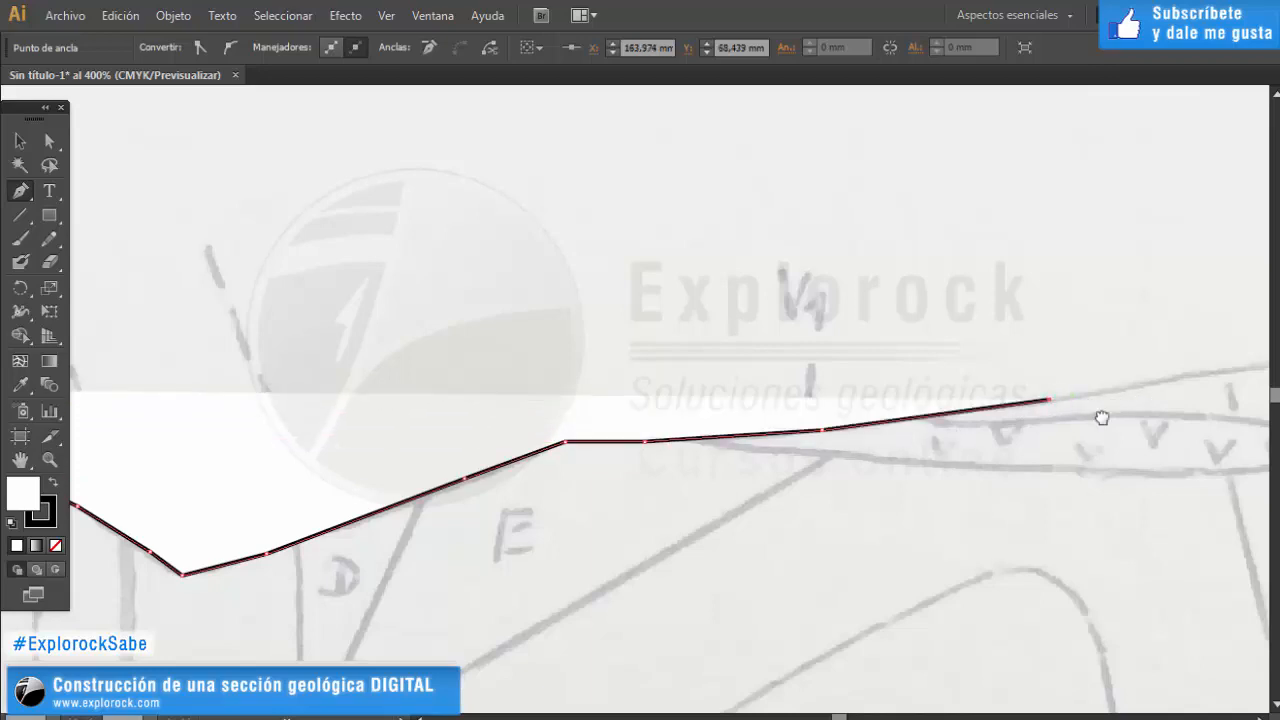
drag(1189, 380, 677, 451)
click(698, 443)
click(786, 434)
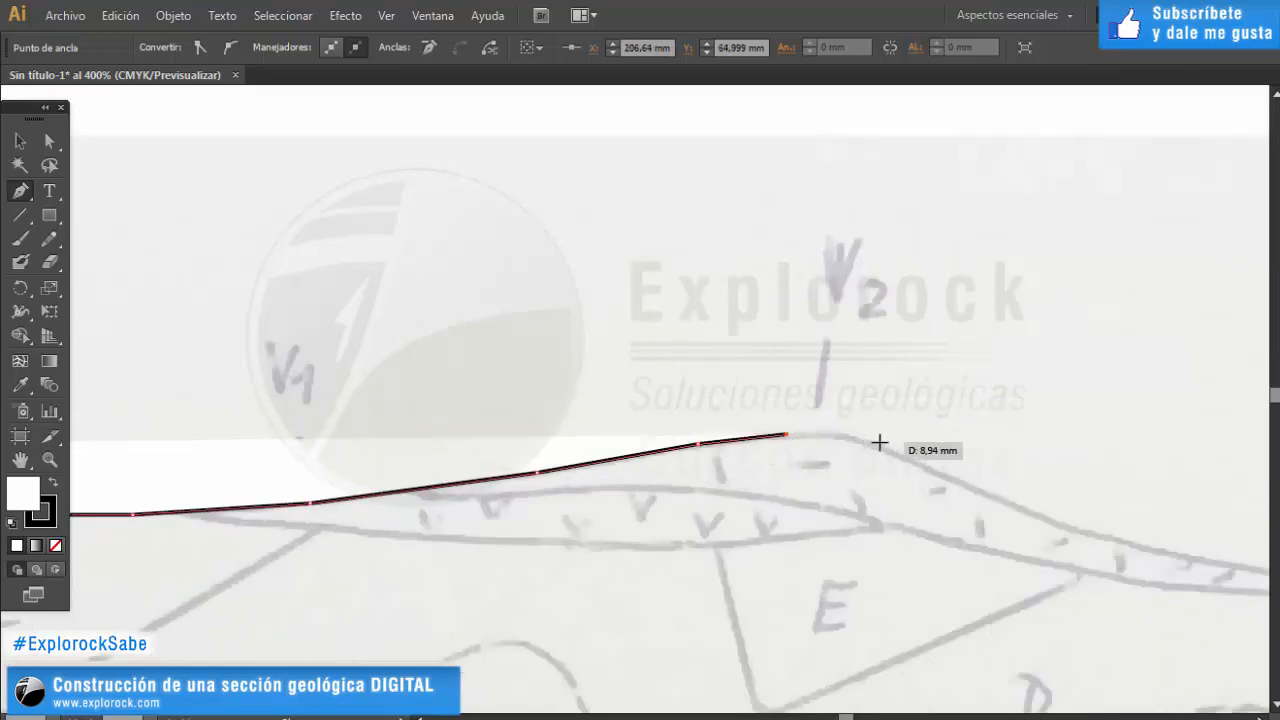
Finish the surface path from the V2 crest down the slope to the sketch's right edge.
click(868, 441)
click(993, 497)
click(1138, 548)
drag(1138, 548, 497, 444)
click(632, 468)
click(848, 492)
click(993, 503)
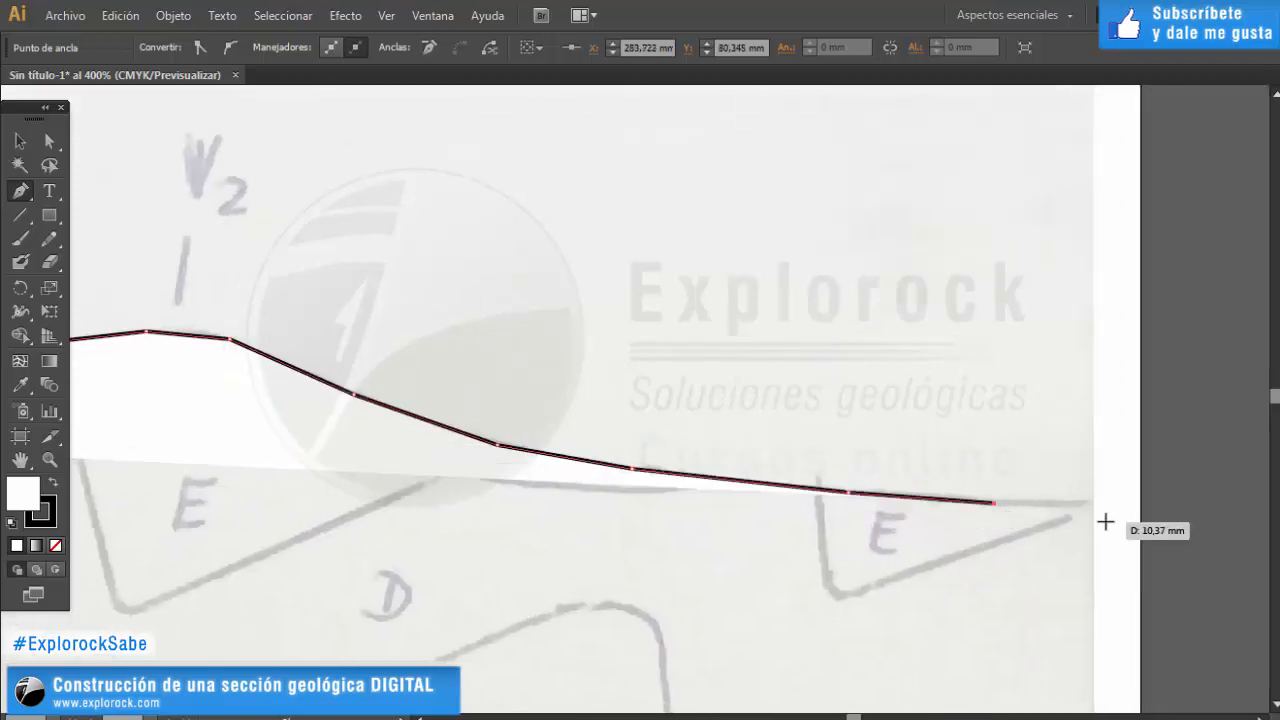
click(1090, 505)
Set the traced surface path's fill to none, keeping its stroke, and deselect it.
scroll(1048, 475, down, 3)
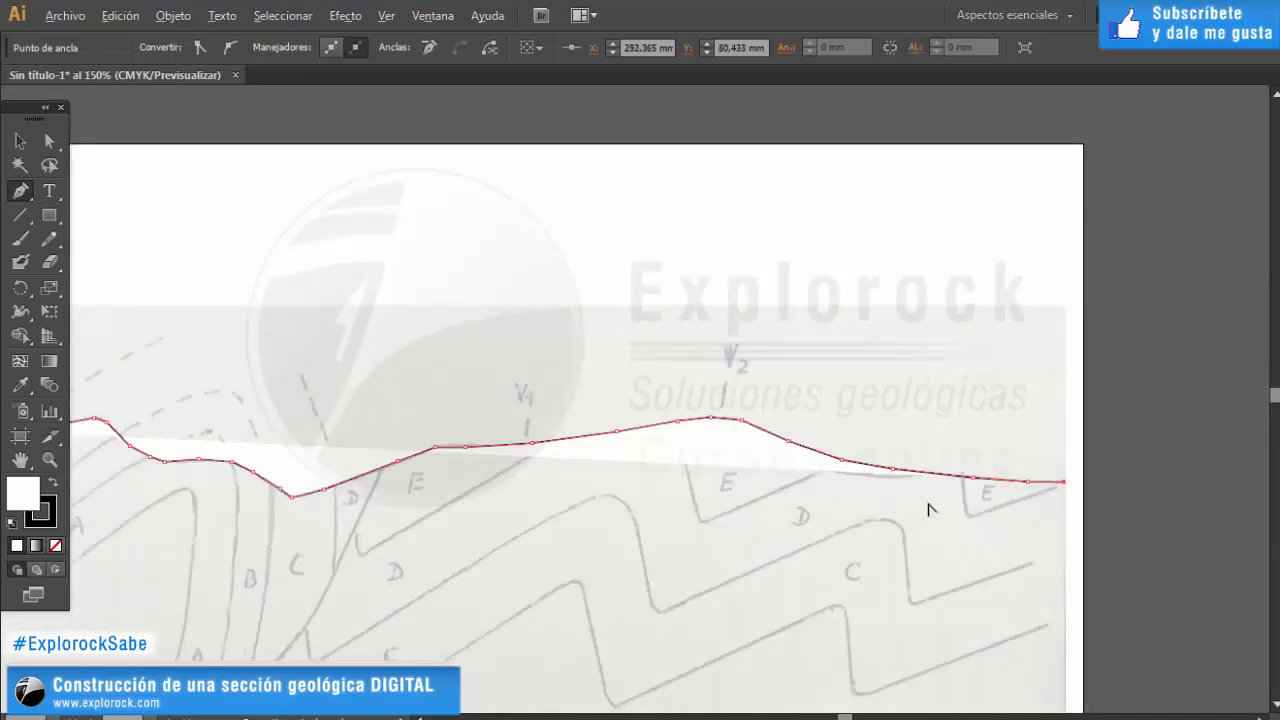
scroll(931, 508, down, 2)
scroll(686, 489, up, 2)
key(F6)
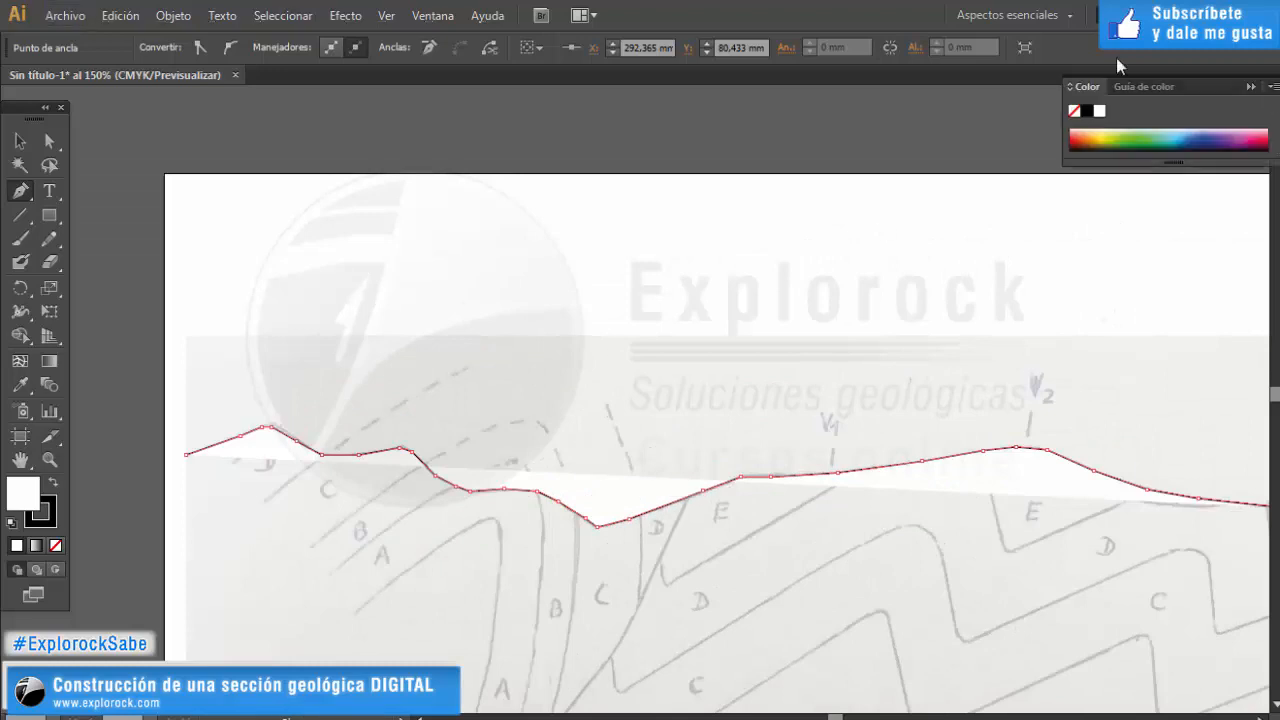
click(1075, 113)
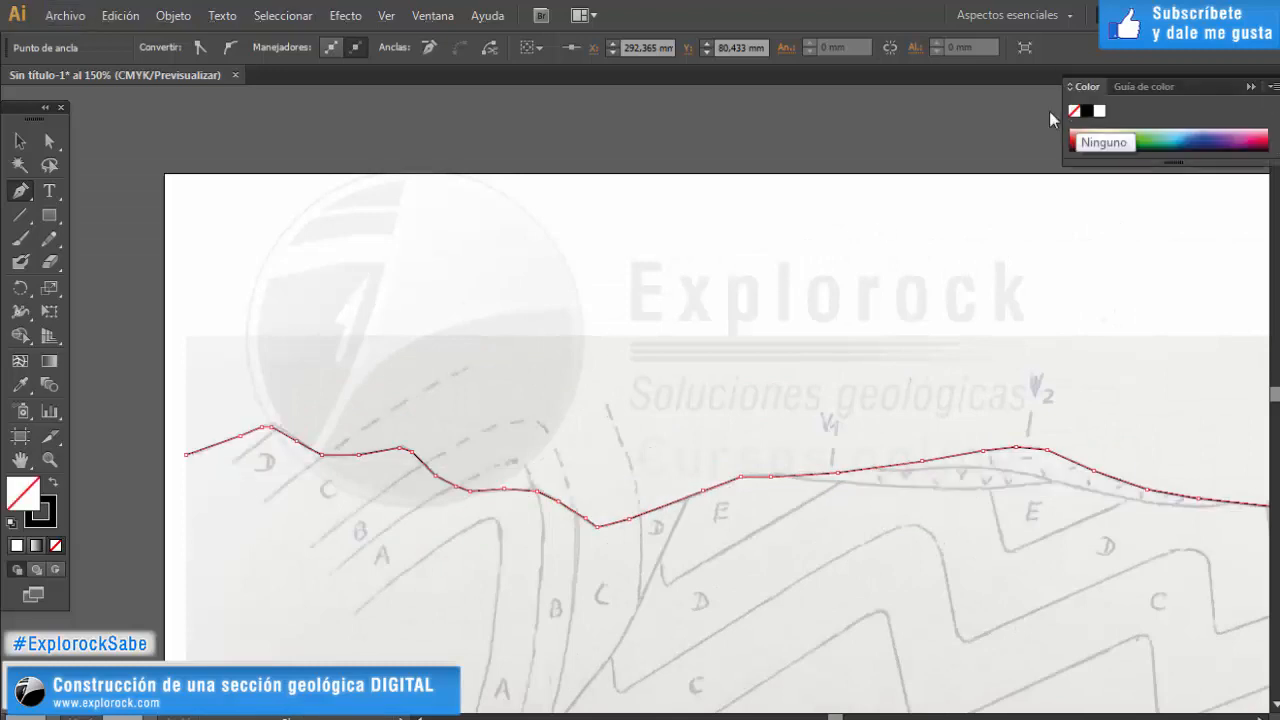
click(20, 141)
click(452, 309)
Start a new Pen tool path tracing the inclined limb of the innermost fold line beneath unit A, up toward its crest.
scroll(452, 309, down, 1)
scroll(414, 468, up, 2)
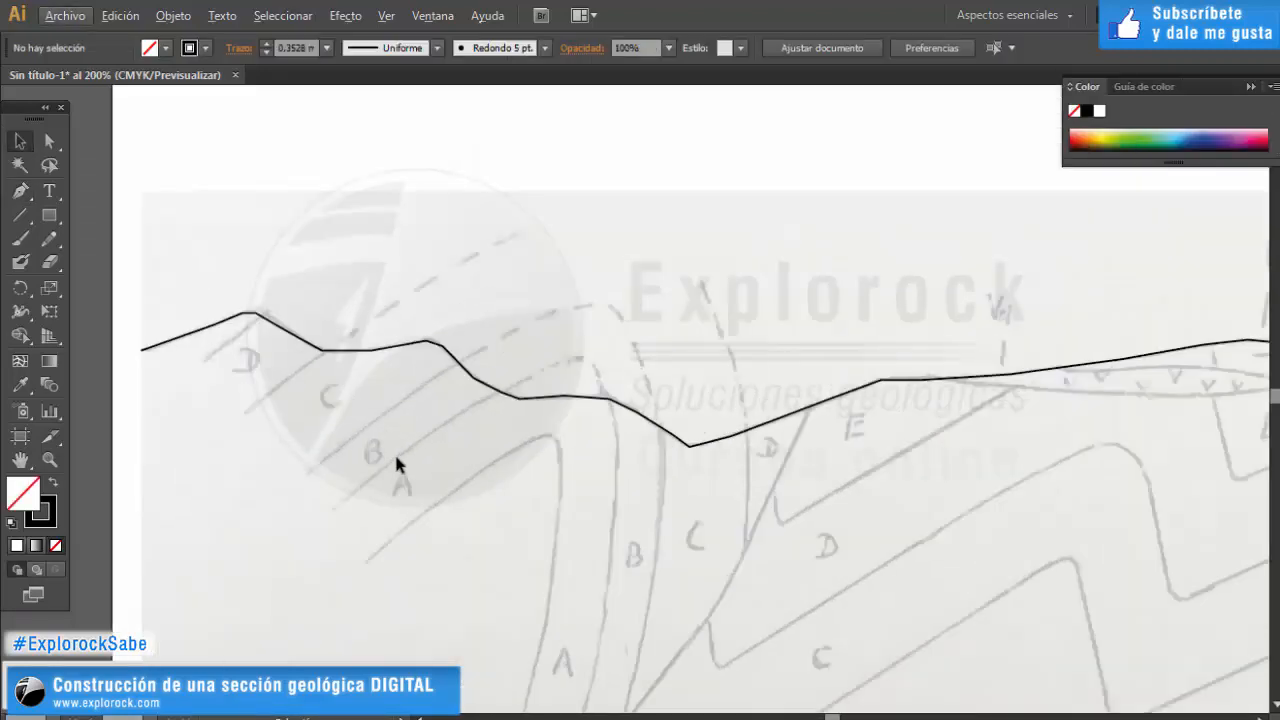
drag(401, 290, 445, 432)
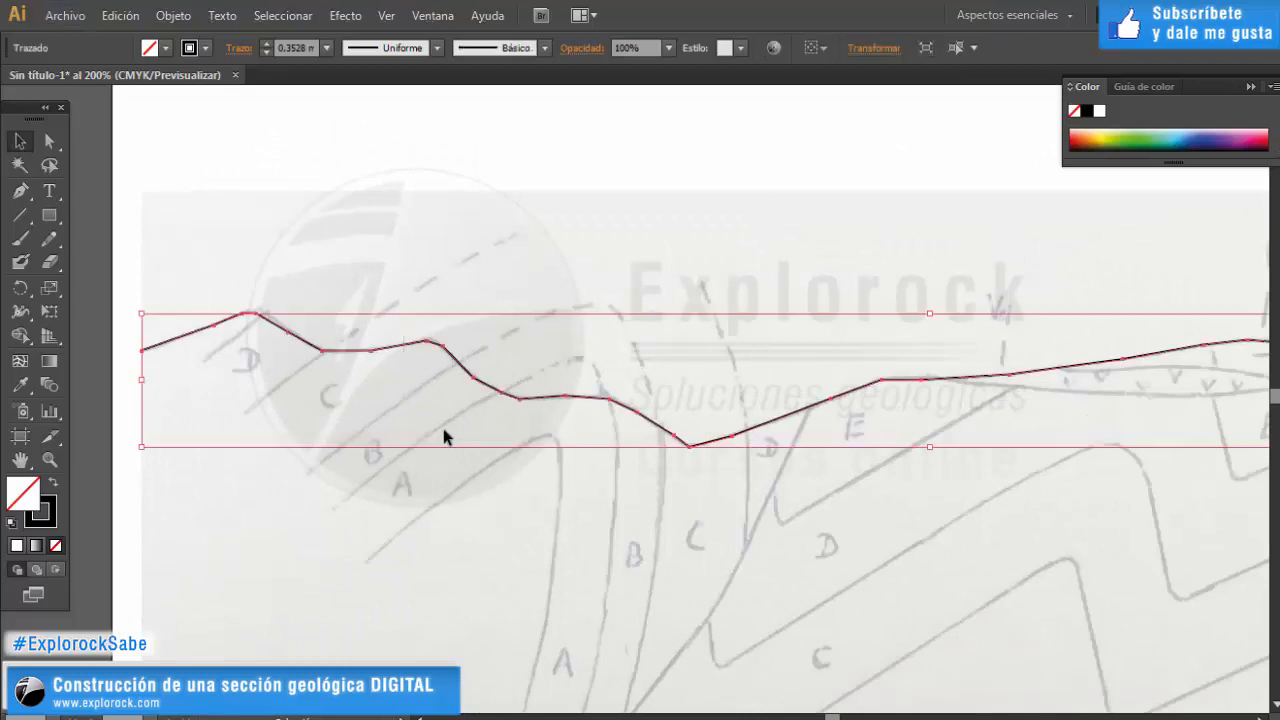
key(p)
scroll(420, 551, up, 2)
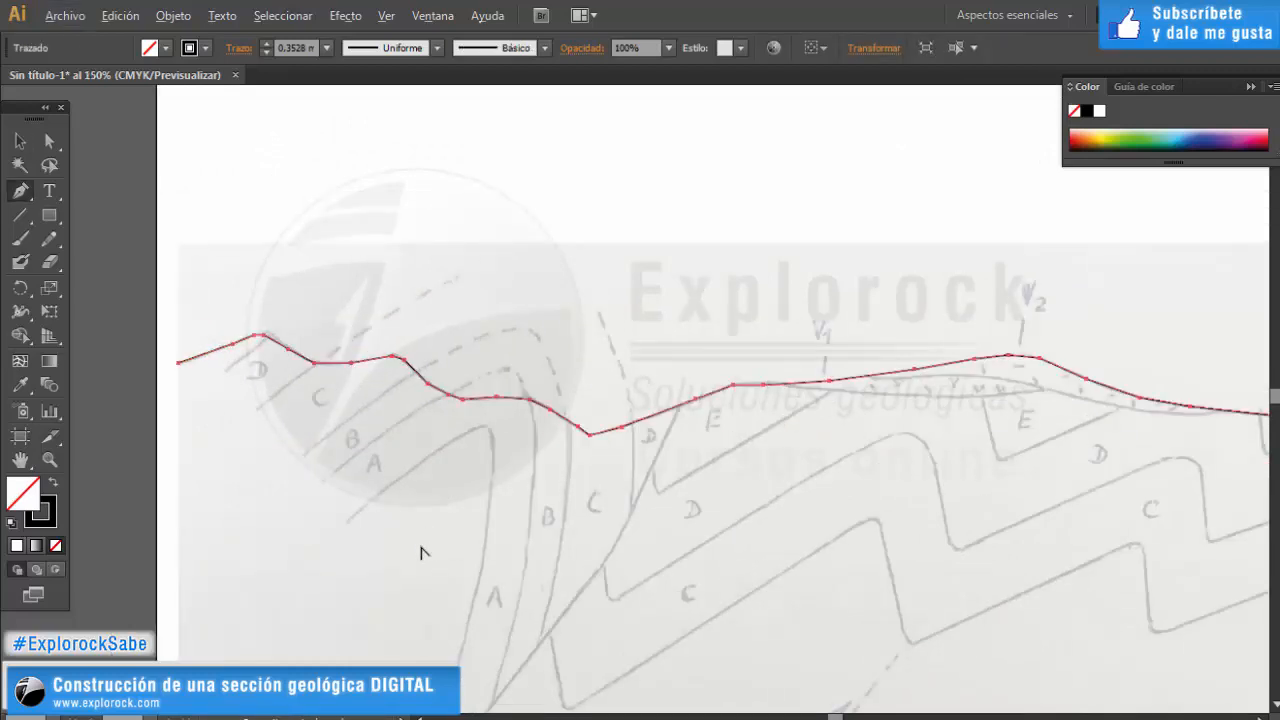
click(268, 511)
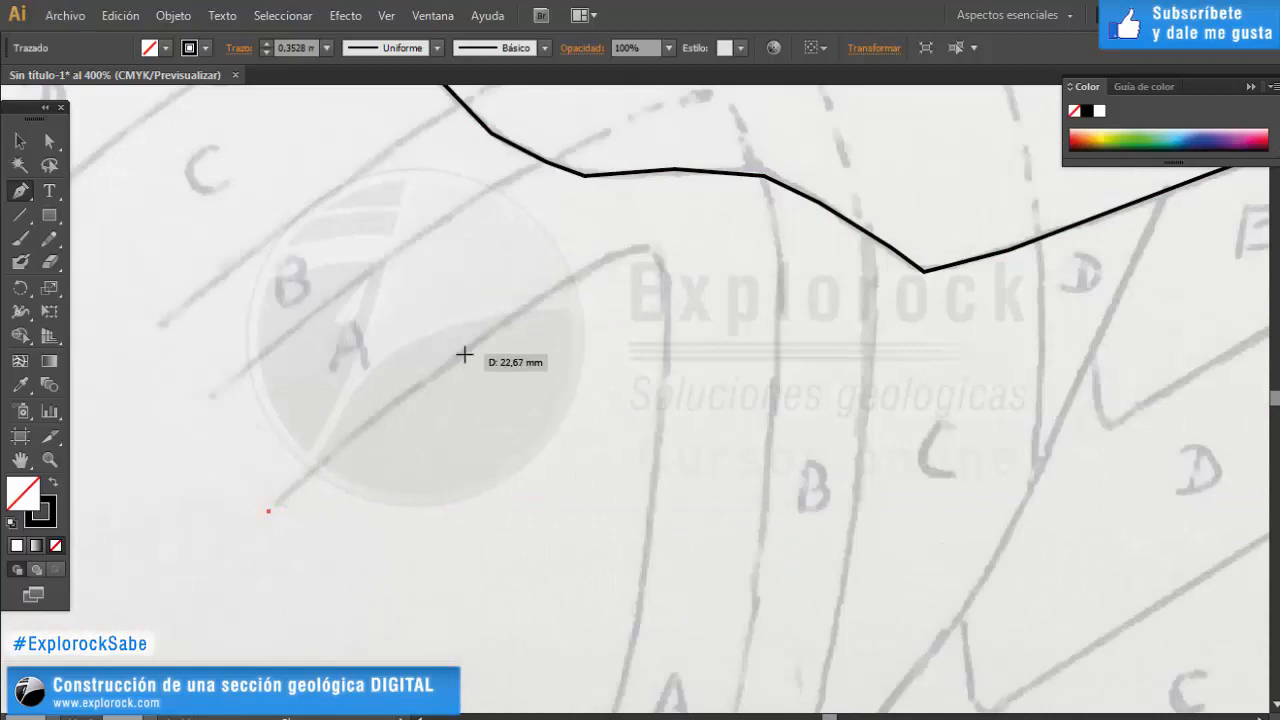
click(371, 421)
click(485, 337)
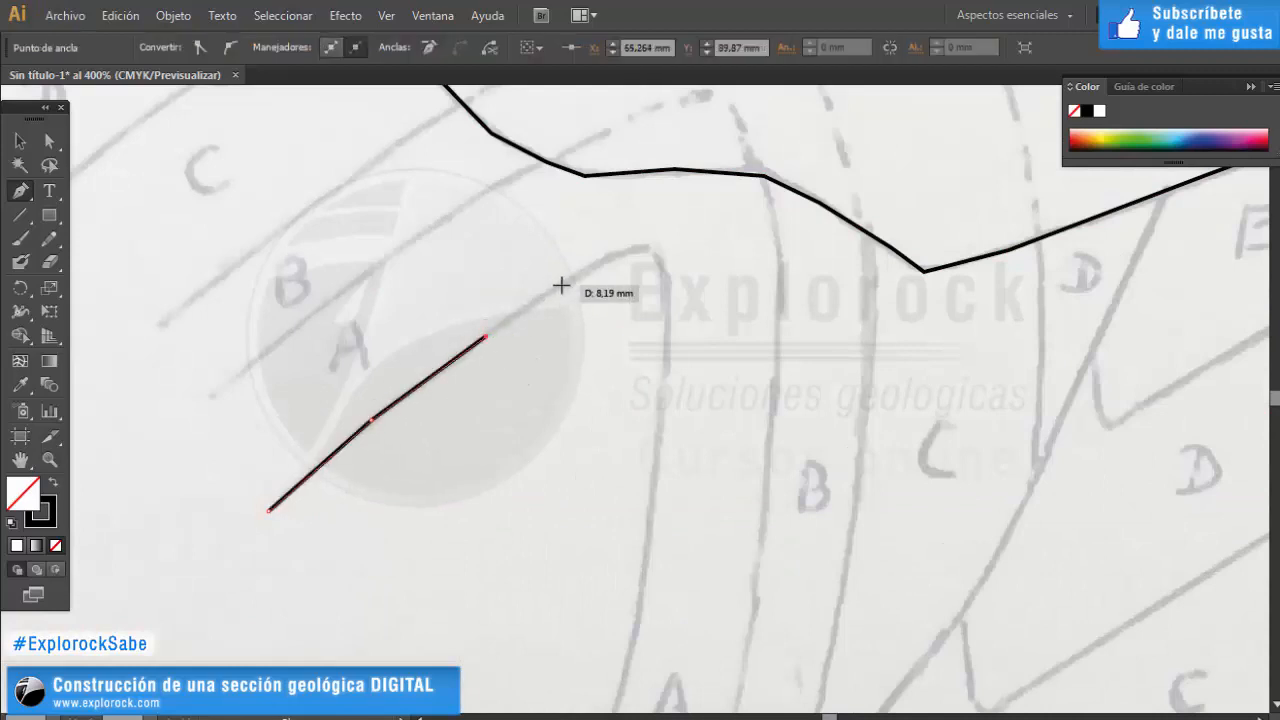
click(560, 283)
Extend the innermost fold path around the crest and down the upper part of the steep limb.
scroll(640, 192, up, 2)
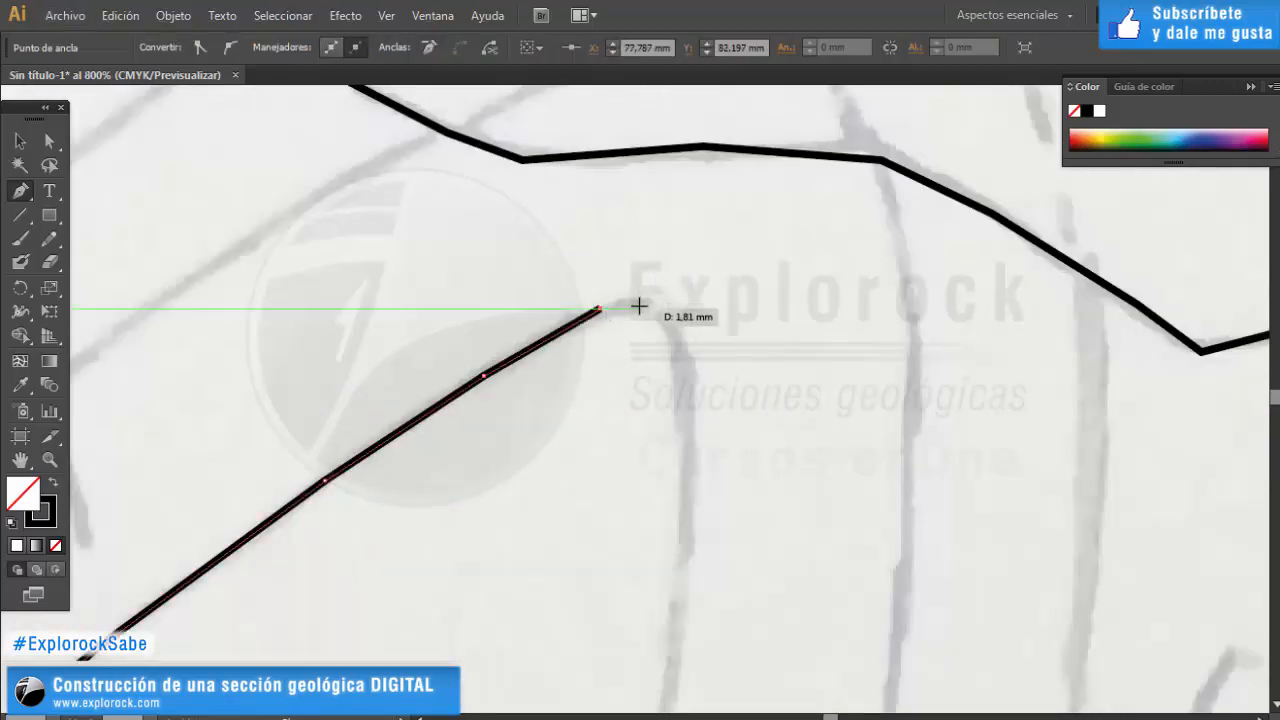
click(638, 299)
click(661, 307)
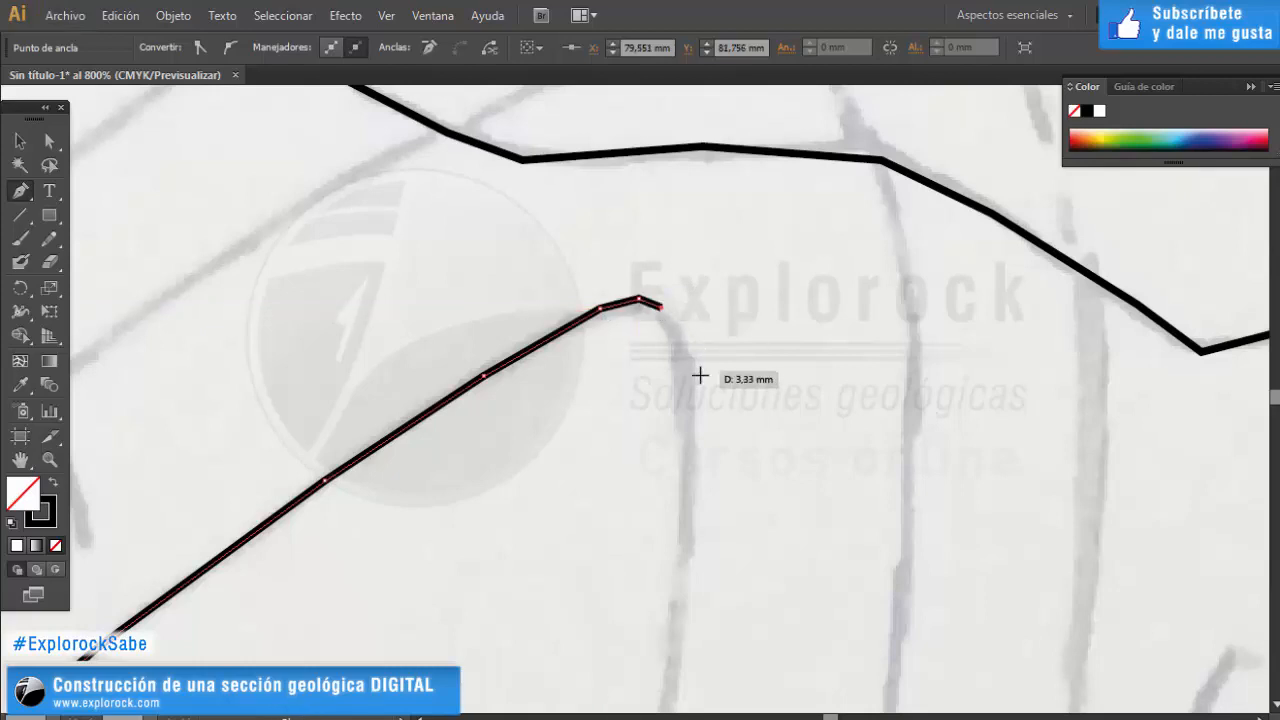
click(684, 359)
click(684, 492)
click(674, 621)
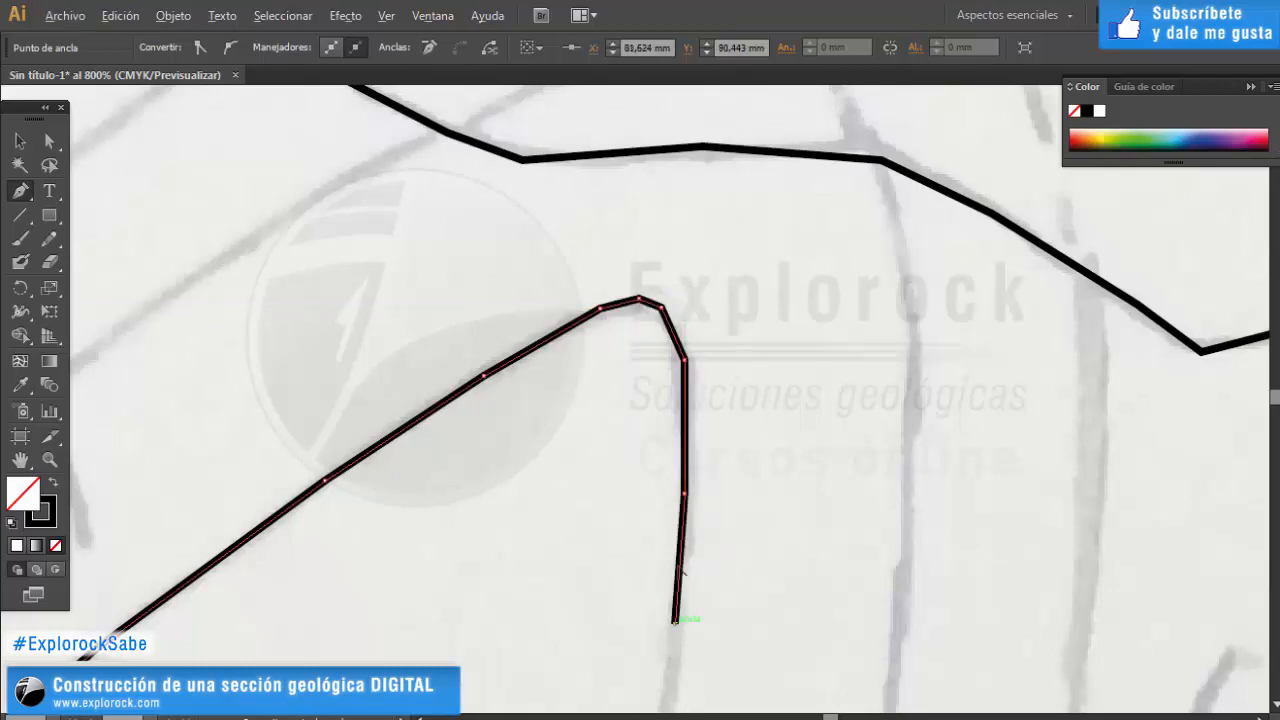
Finish the innermost fold path down the steep limb beside unit A to the line's lower end.
scroll(684, 418, down, 5)
scroll(671, 430, down, 2)
scroll(638, 549, up, 3)
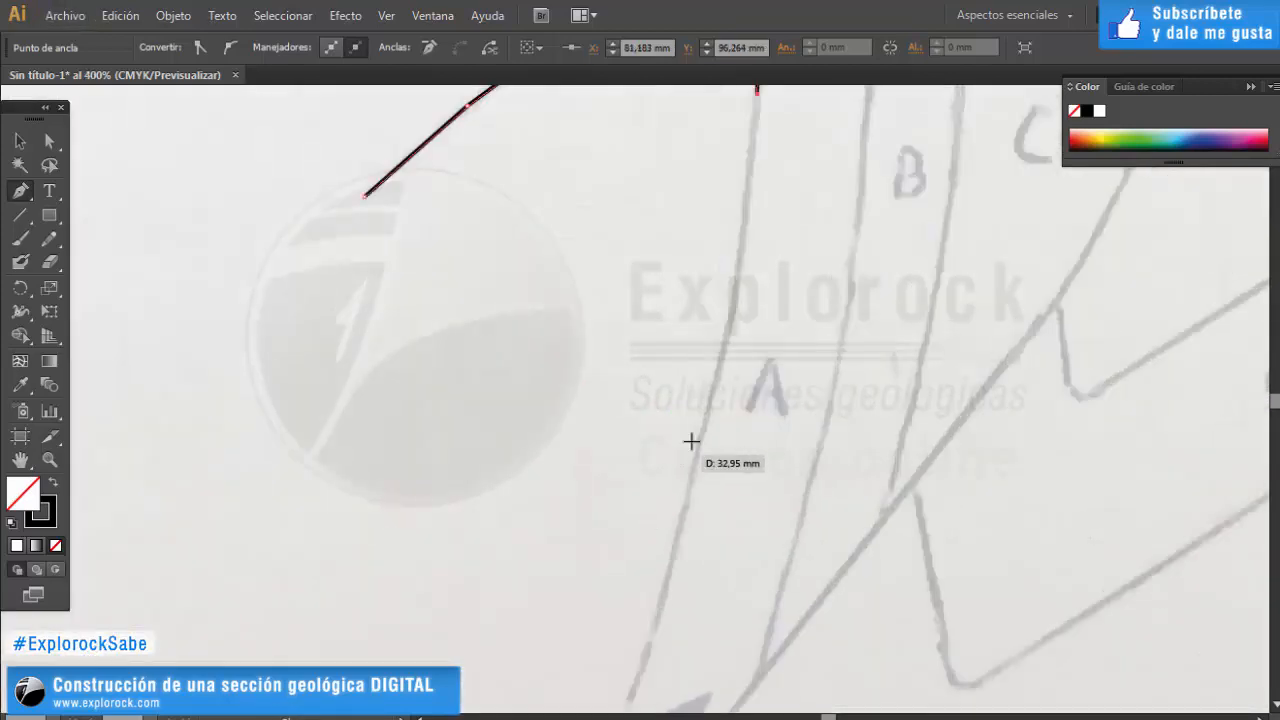
click(738, 249)
click(722, 341)
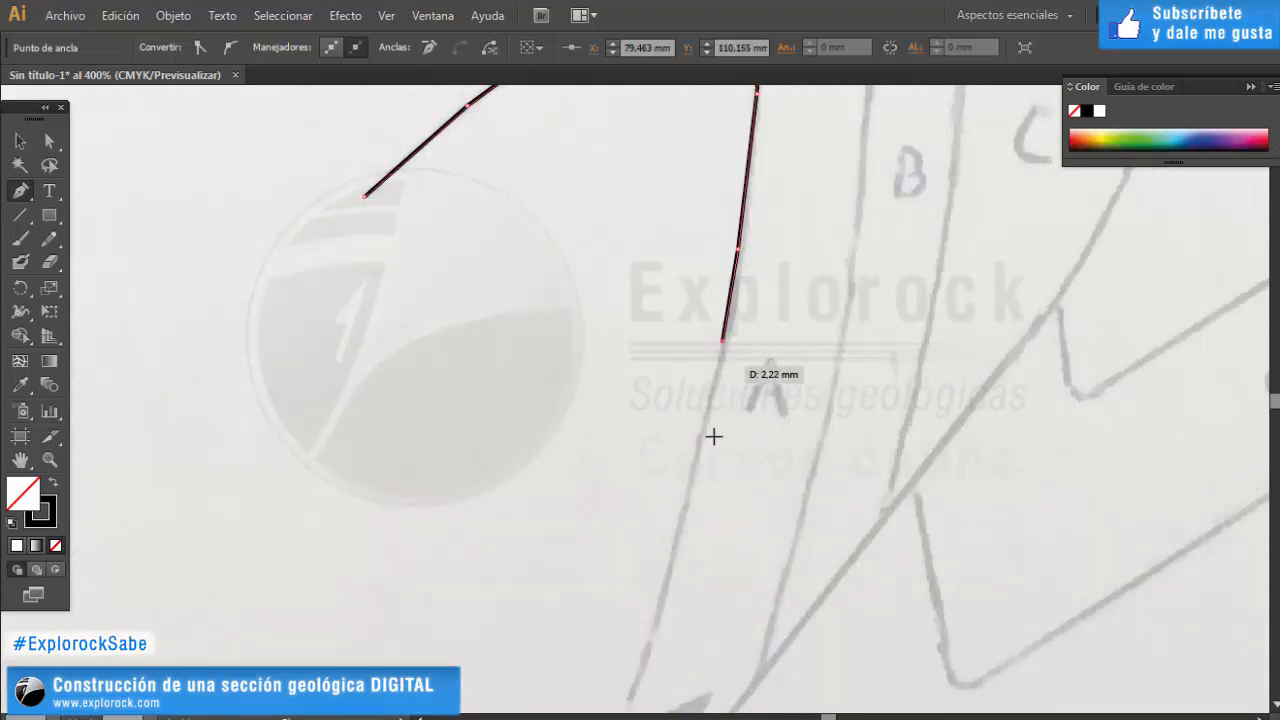
click(684, 507)
click(637, 692)
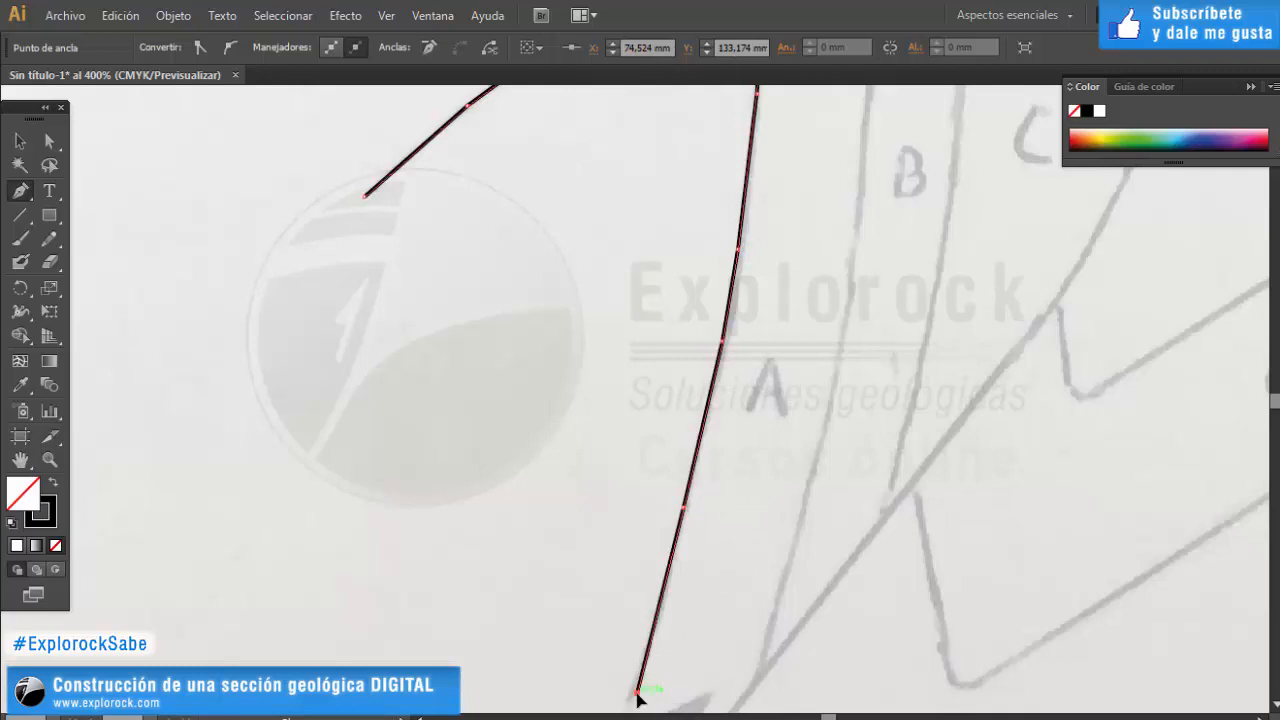
Trace the inclined contact between units A and B from its lower end to just above the surface line.
scroll(628, 642, down, 4)
scroll(572, 433, up, 2)
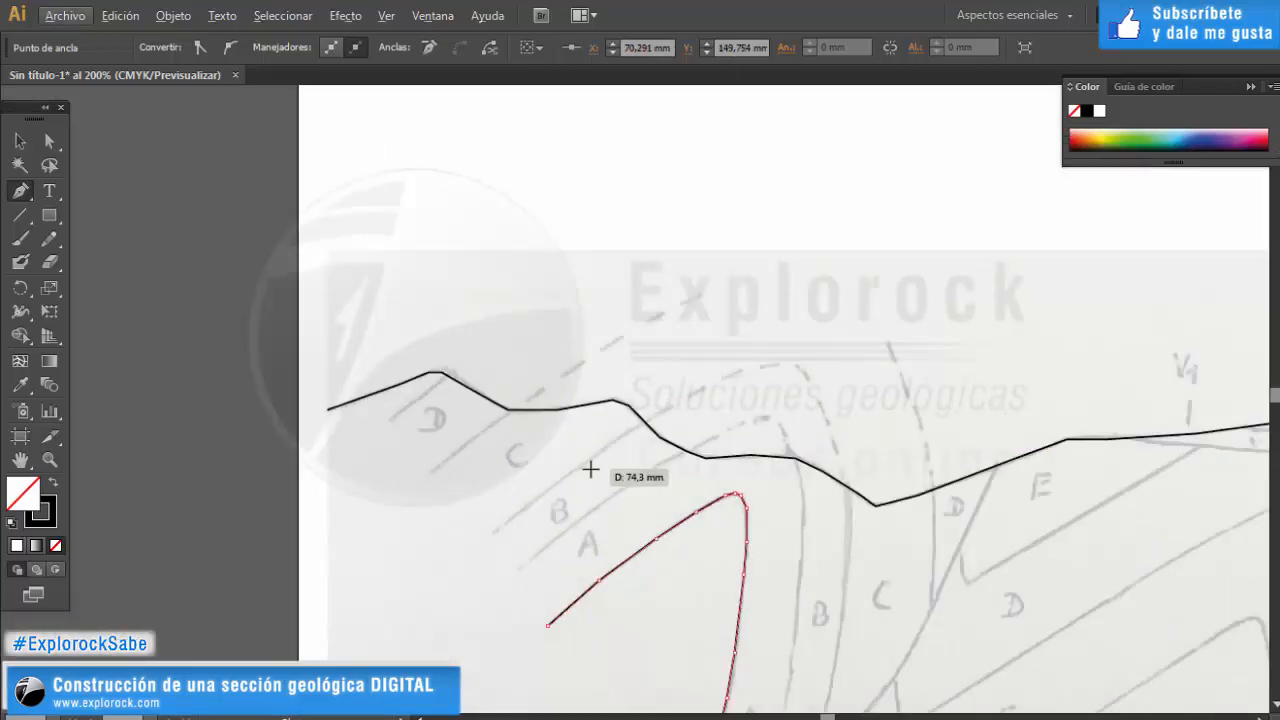
scroll(643, 552, up, 3)
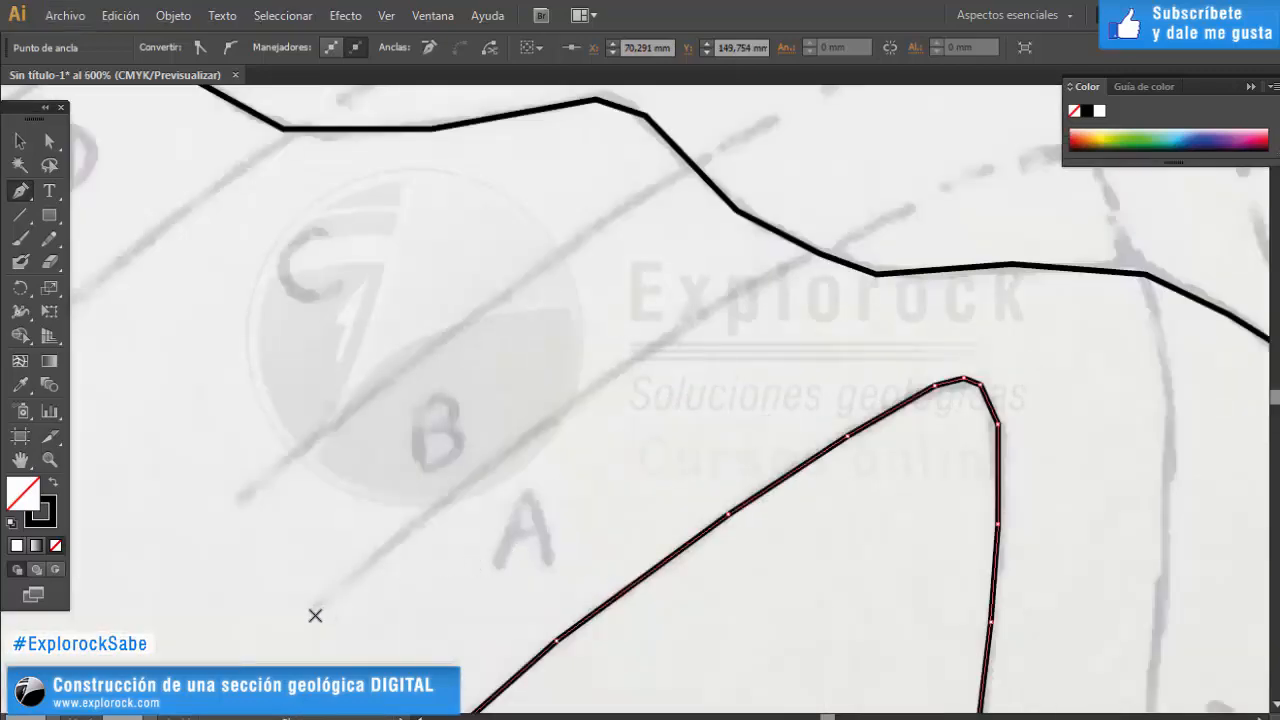
click(315, 610)
click(470, 480)
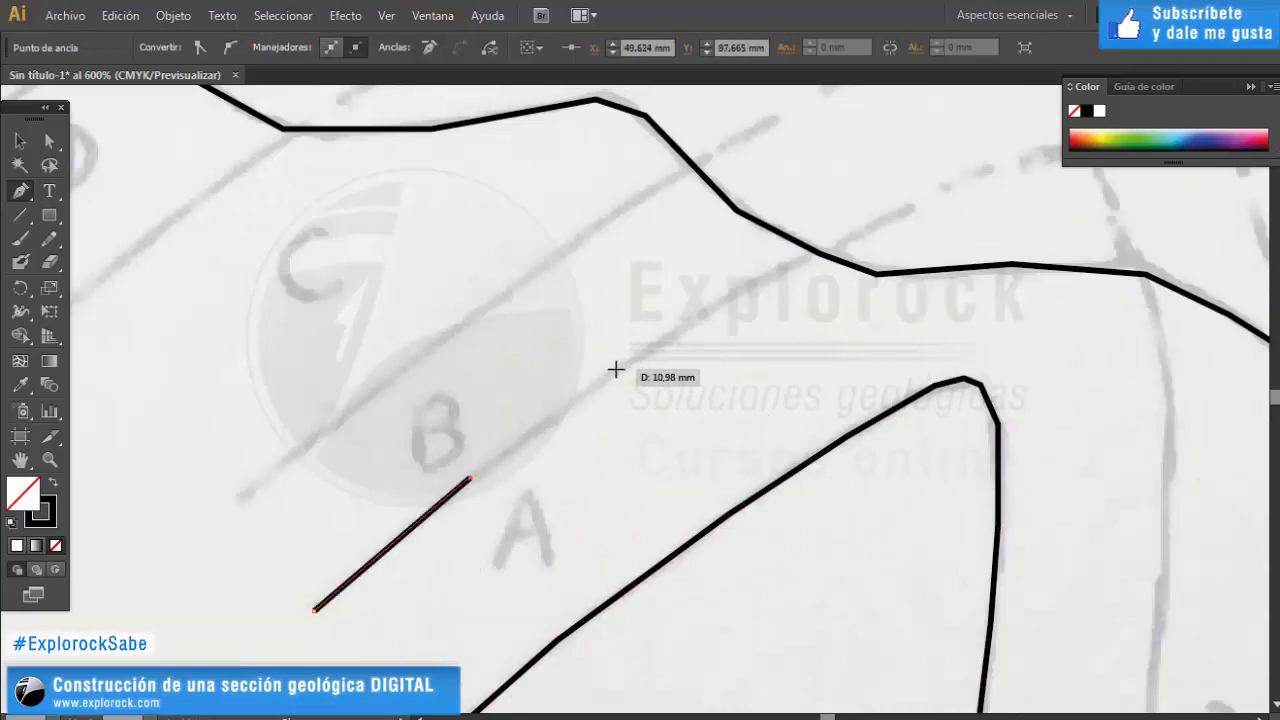
click(615, 370)
key(ctrl+z)
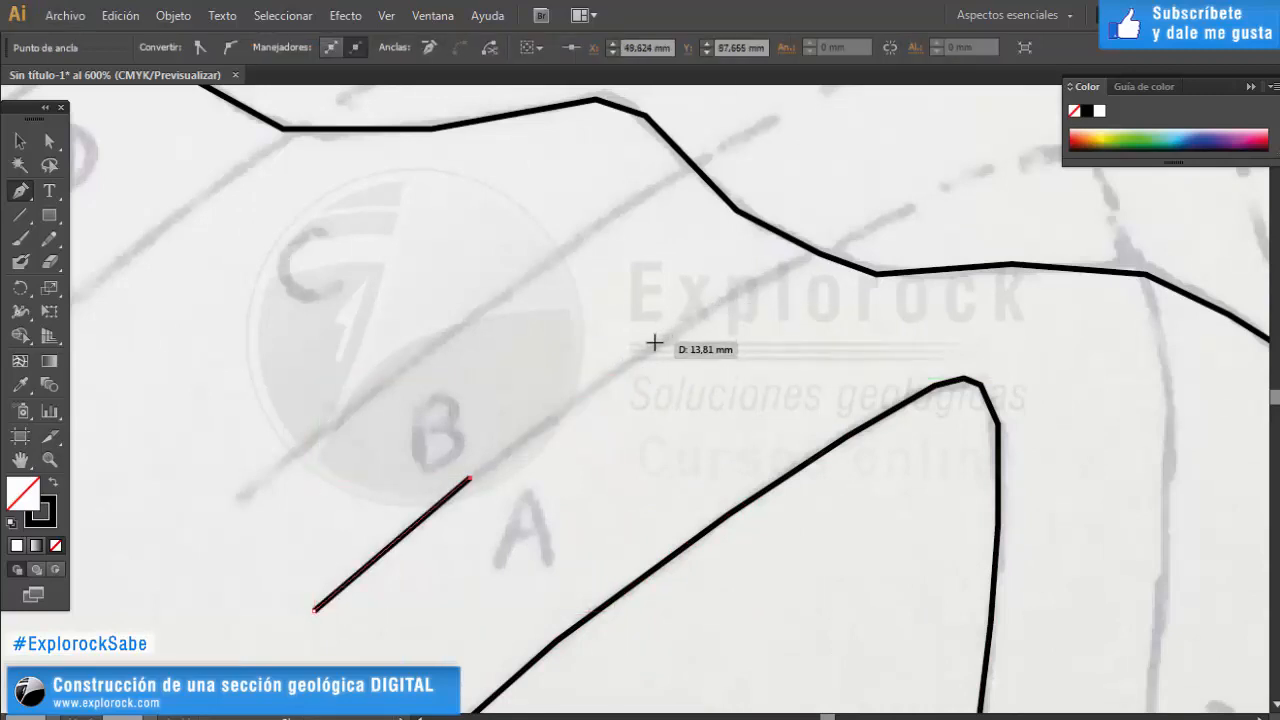
click(650, 348)
click(755, 283)
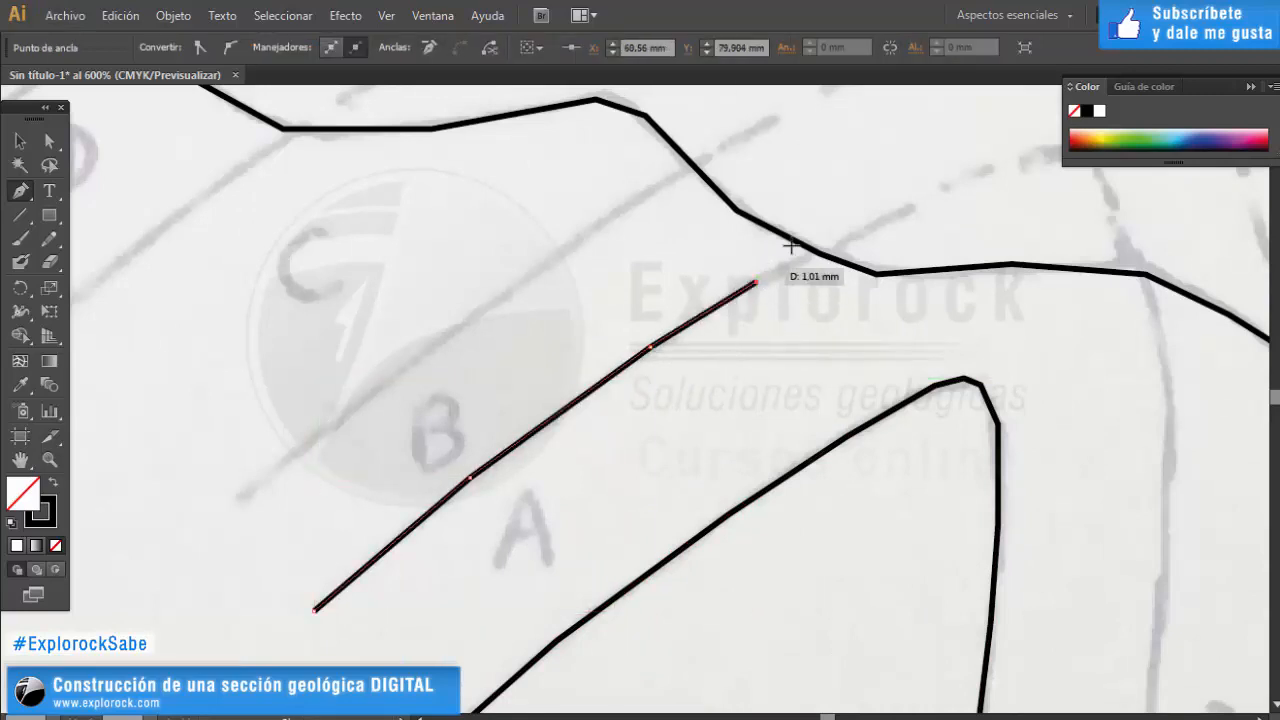
click(855, 231)
Duplicate the inclined A-B contact path and place the copy over the sketched contact between units B and C.
scroll(677, 232, down, 3)
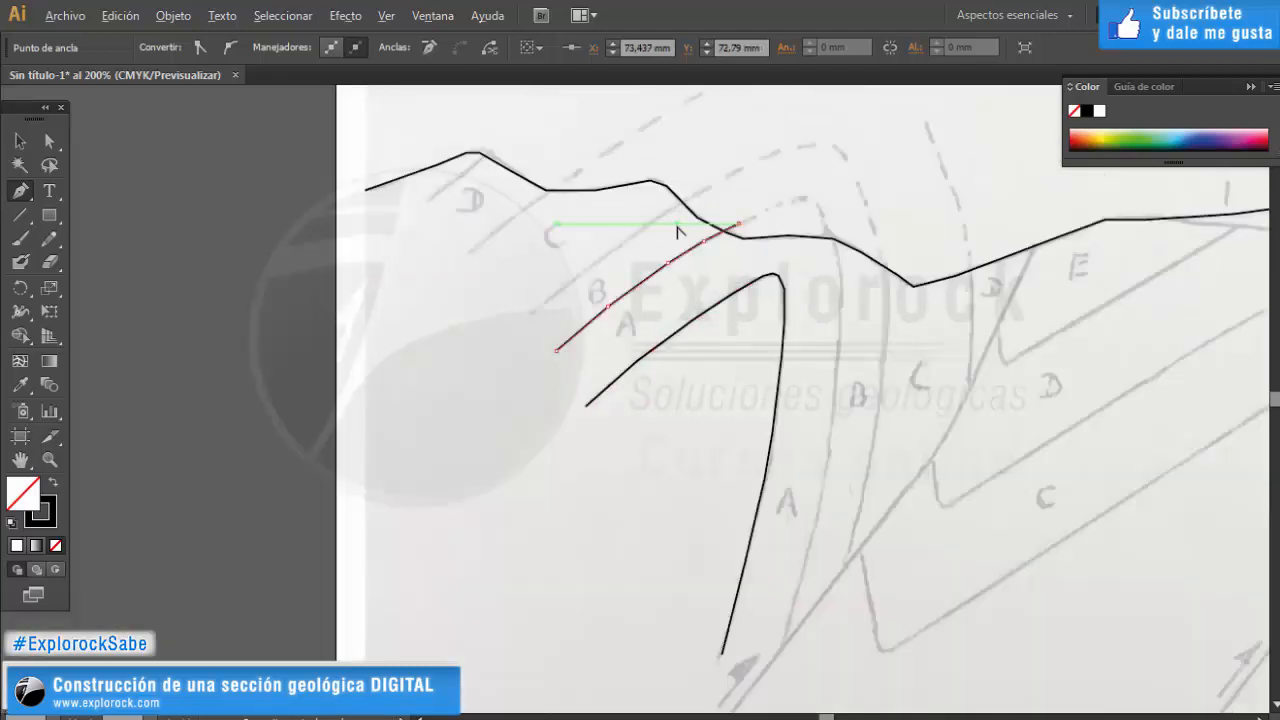
scroll(620, 250, up, 3)
key(v)
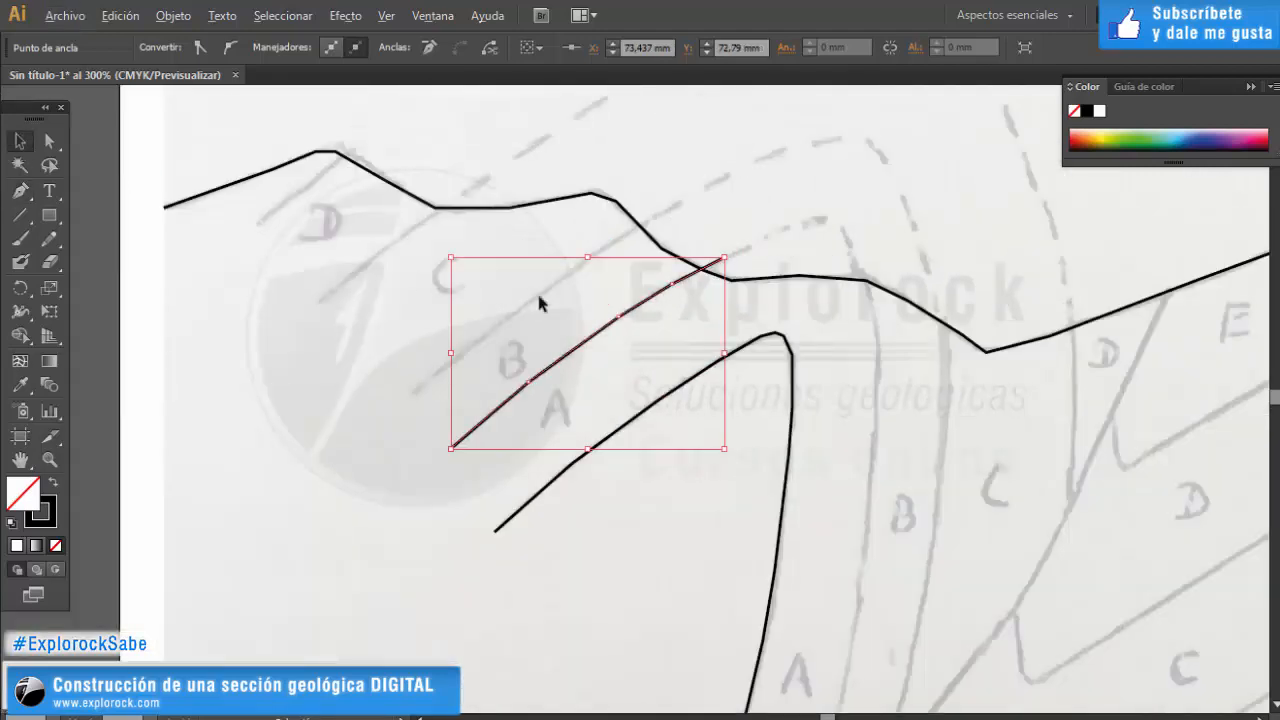
scroll(520, 280, up, 1)
click(568, 259)
drag(736, 383, 640, 280)
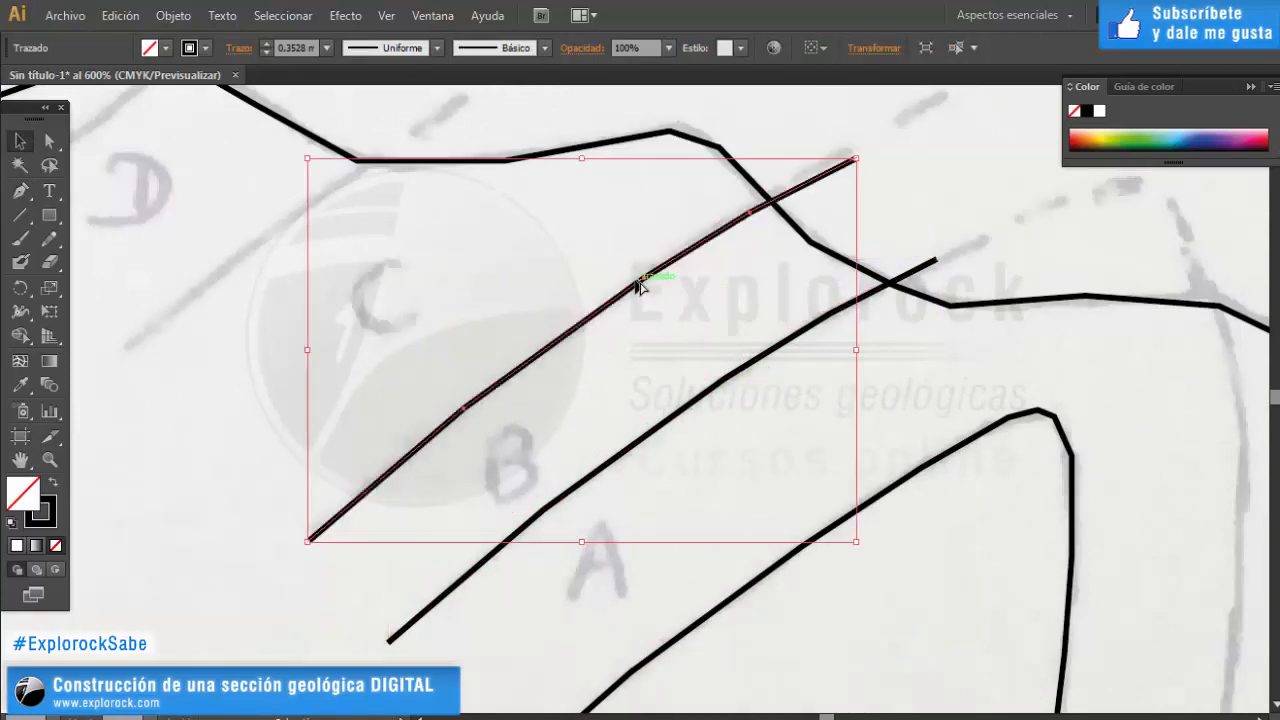
Place further copies of the inclined contact path over the C-D contact and the uppermost line above D, and deselect.
scroll(571, 237, down, 2)
scroll(567, 229, up, 1)
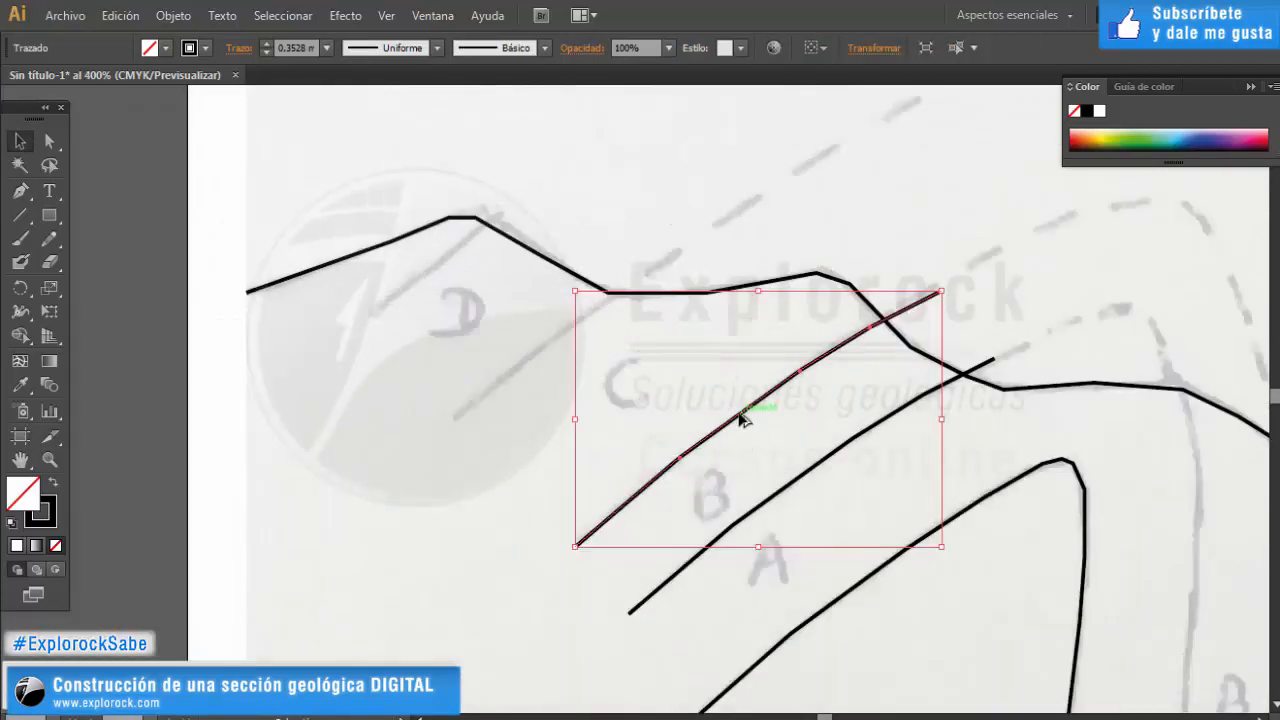
drag(742, 420, 531, 200)
click(474, 177)
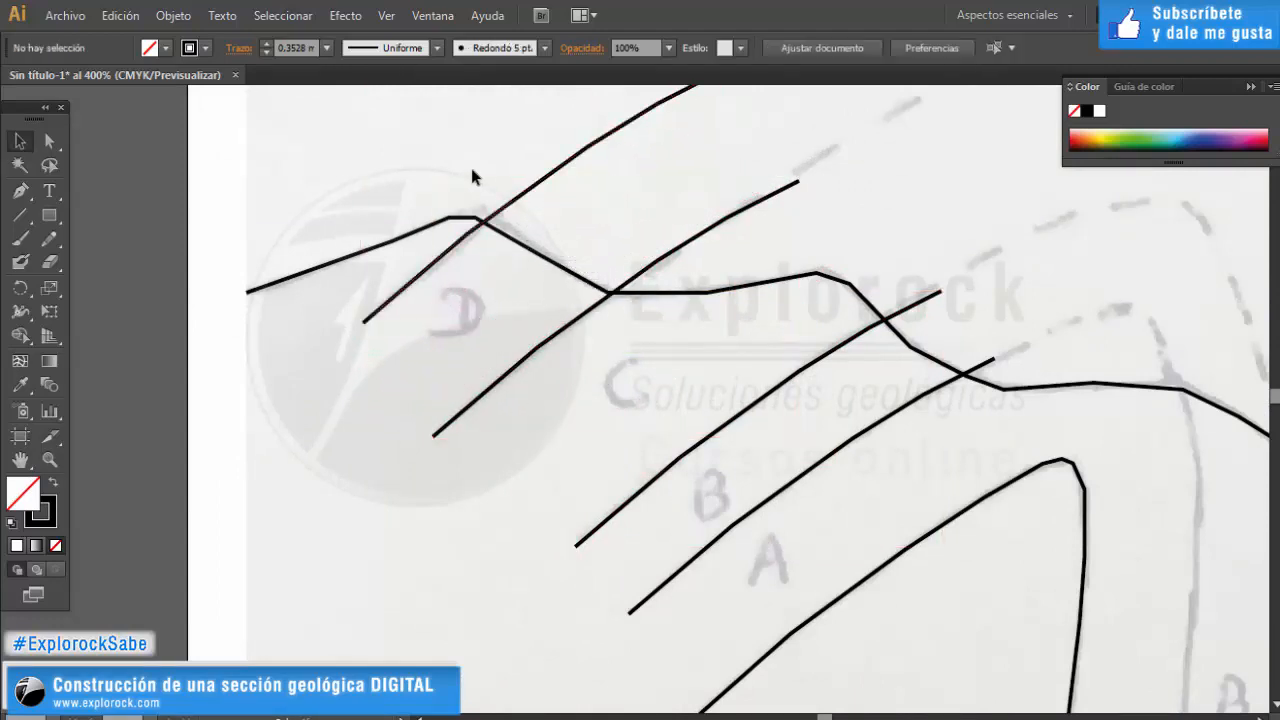
Start tracing the steep-limb contact between units A and B, from just above the surface line downward.
scroll(474, 177, down, 2)
scroll(639, 287, up, 1)
click(627, 325)
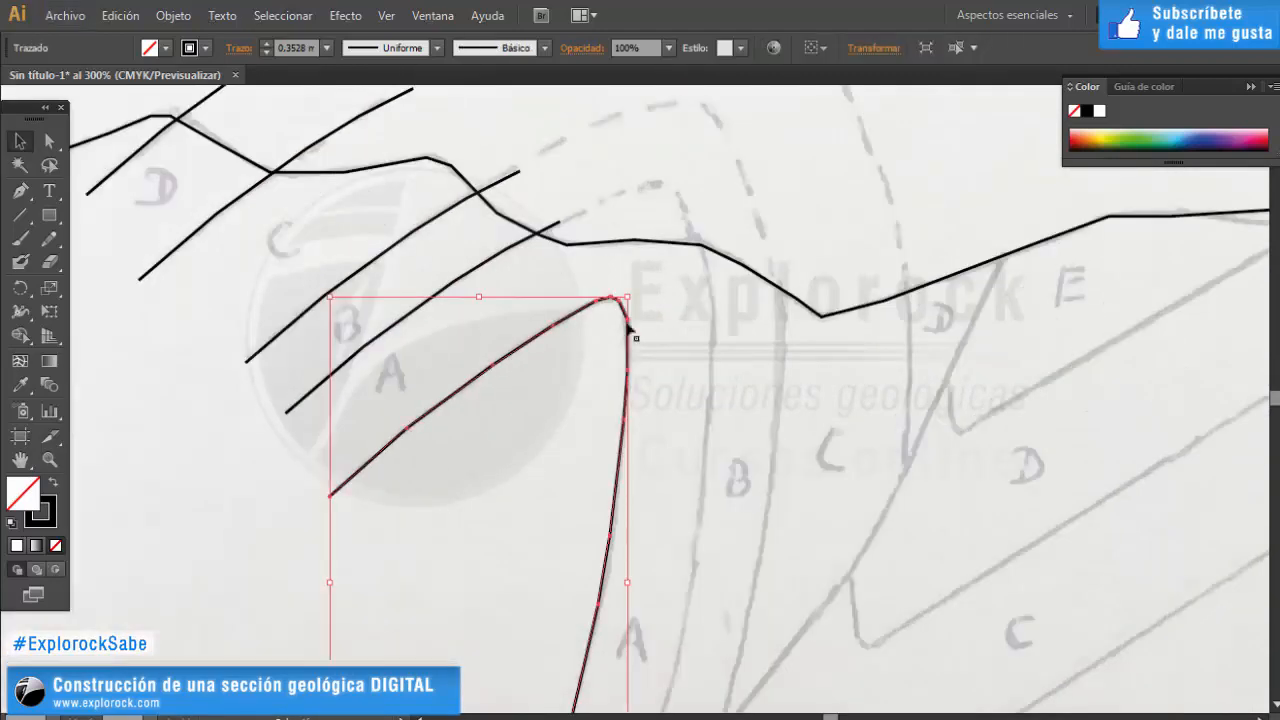
key(p)
scroll(699, 240, up, 1)
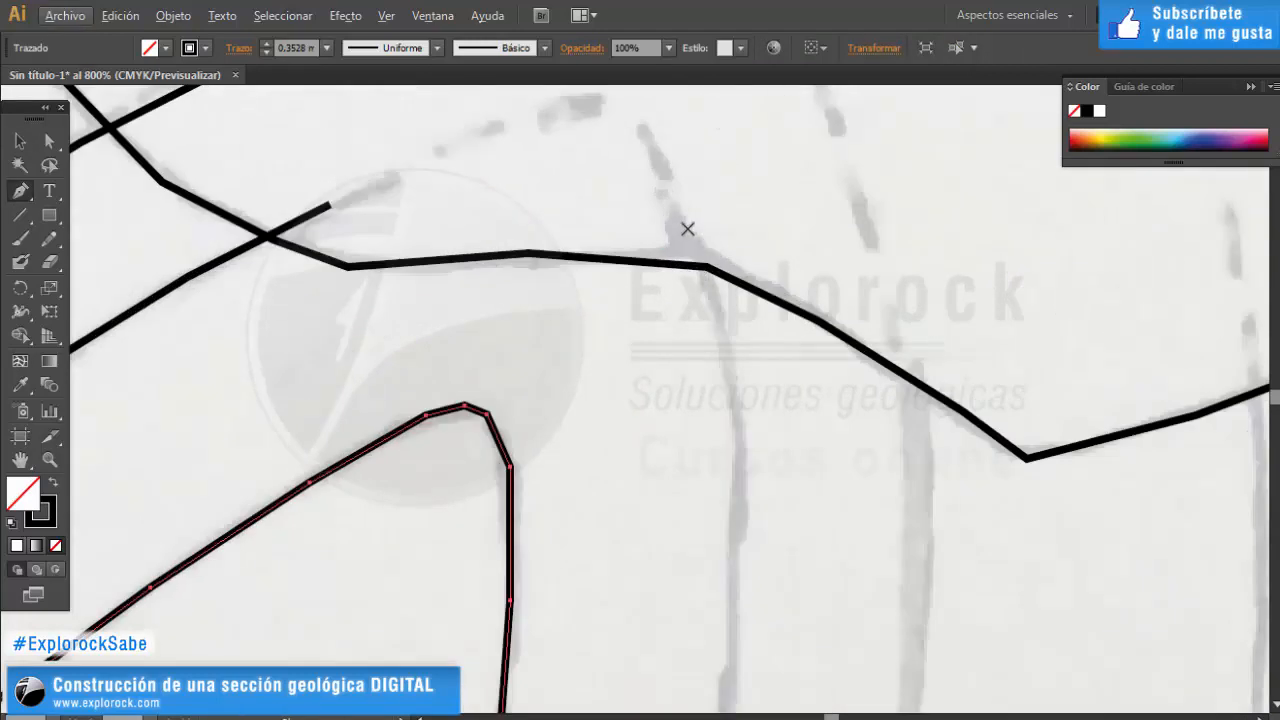
click(687, 229)
click(724, 334)
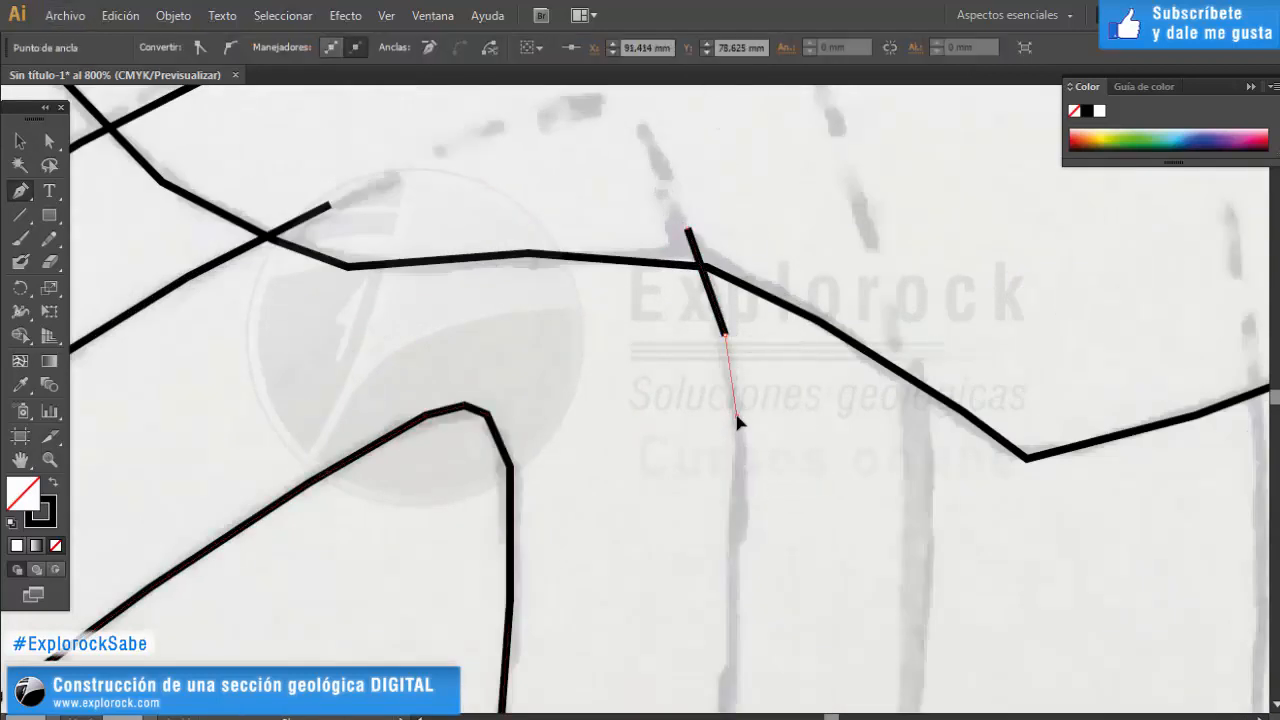
click(738, 422)
click(737, 566)
click(737, 662)
Extend the steep A-B contact path down between labels B and A toward the fault.
drag(737, 662, 699, 265)
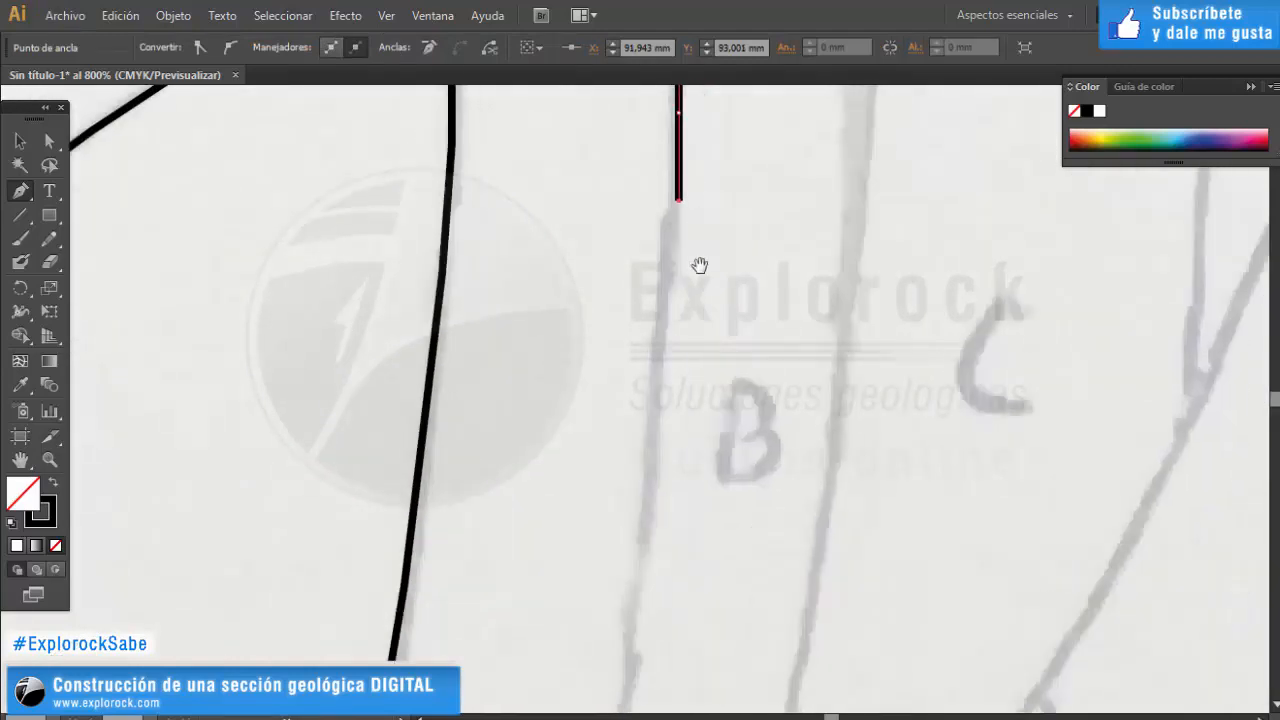
click(647, 509)
click(629, 687)
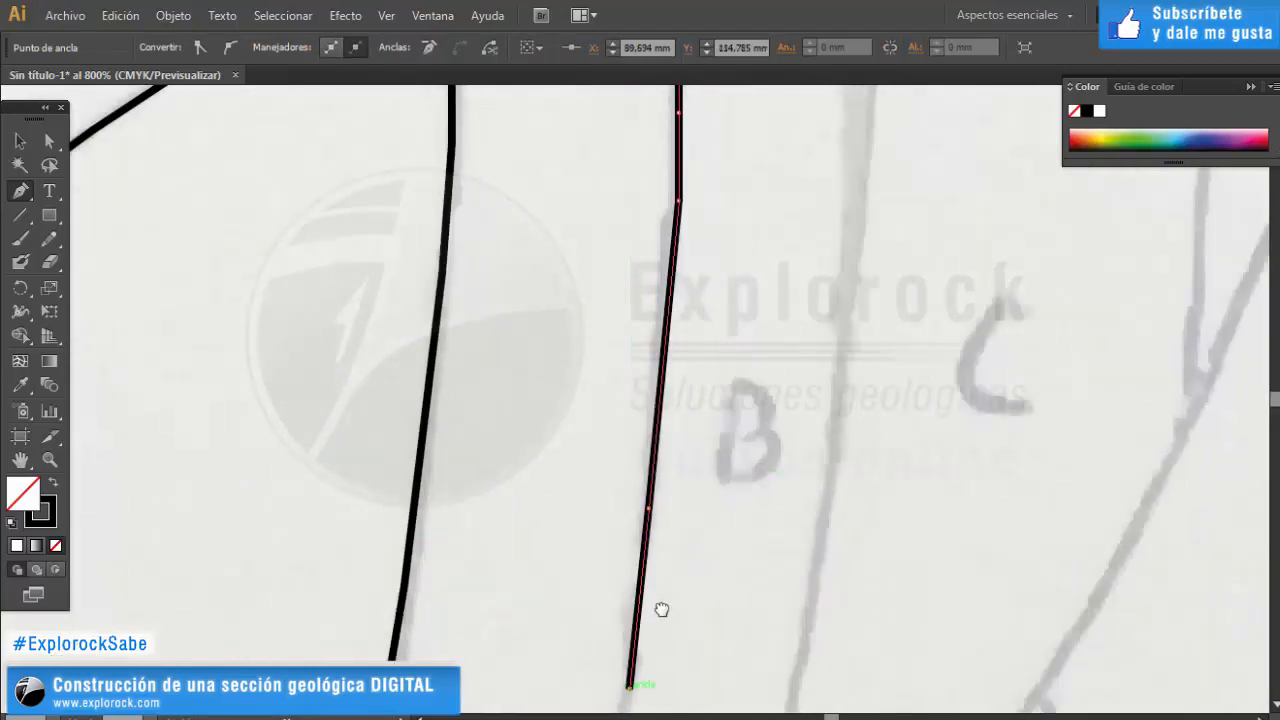
drag(661, 609, 698, 253)
click(606, 617)
drag(641, 461, 700, 176)
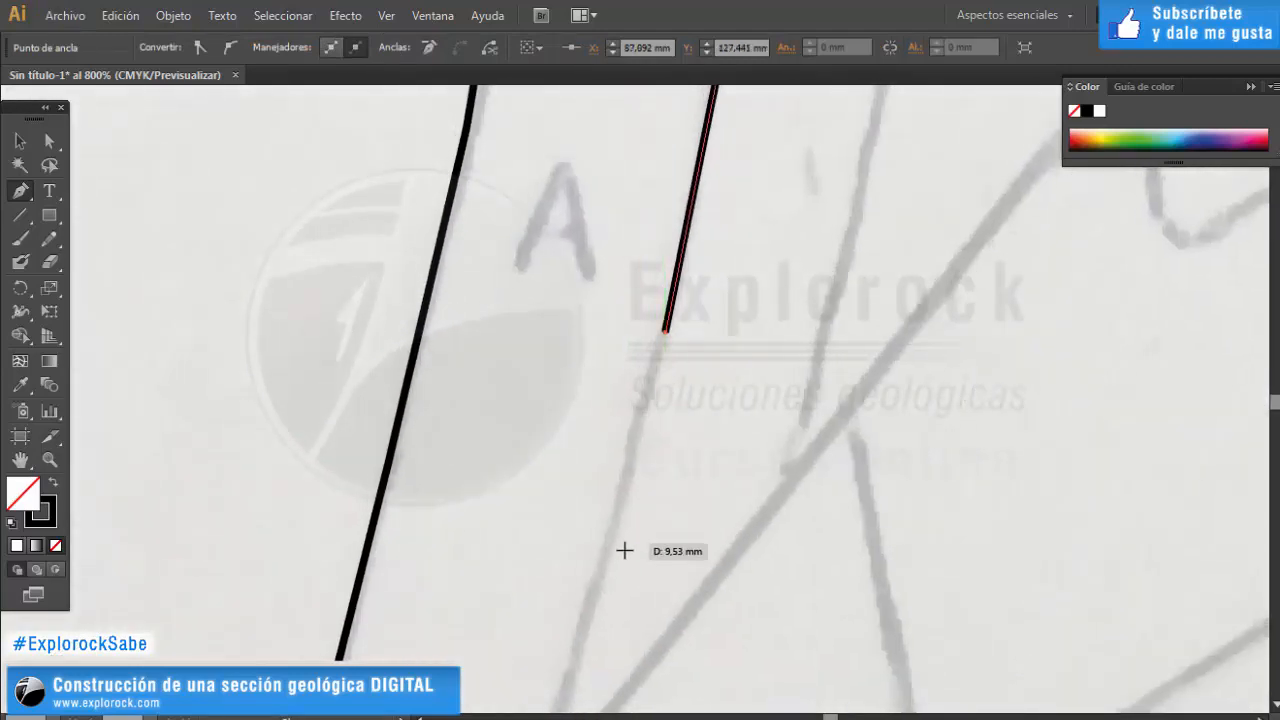
click(605, 550)
Finish the steep A-B contact path with an end point just beyond the fault line, and deselect it.
drag(613, 599, 723, 329)
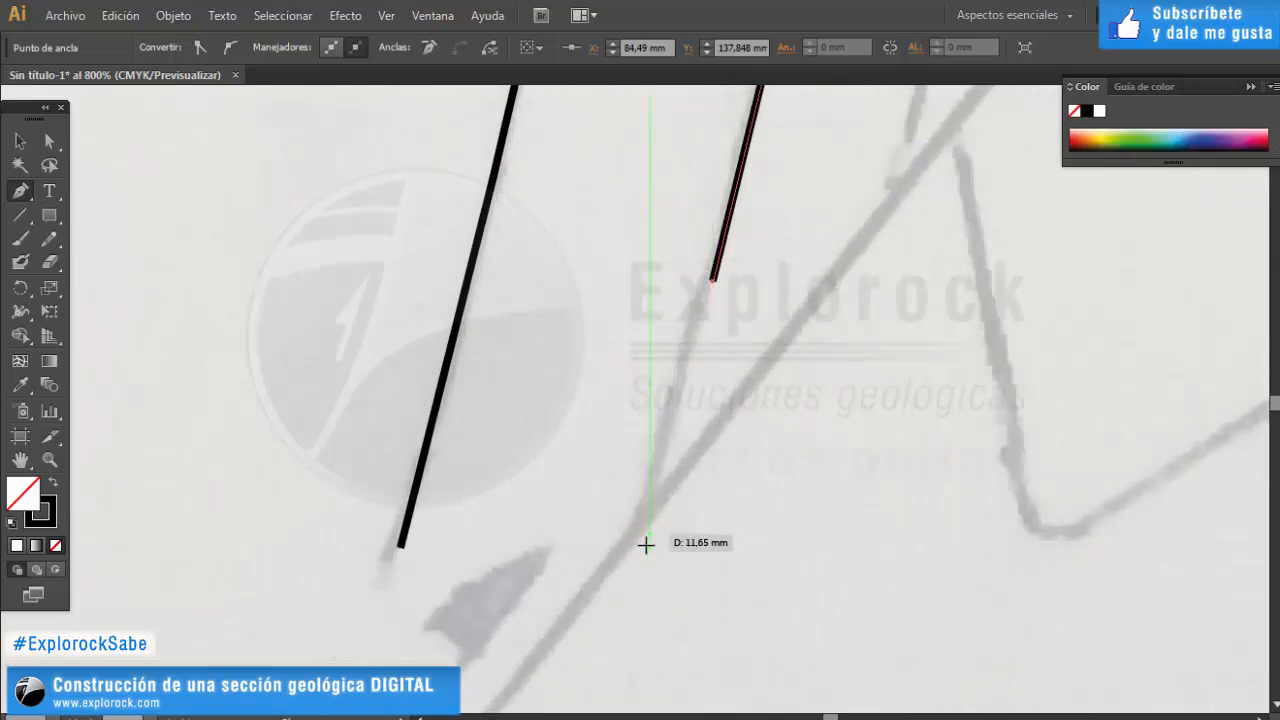
click(641, 565)
key(ctrl+z)
click(625, 620)
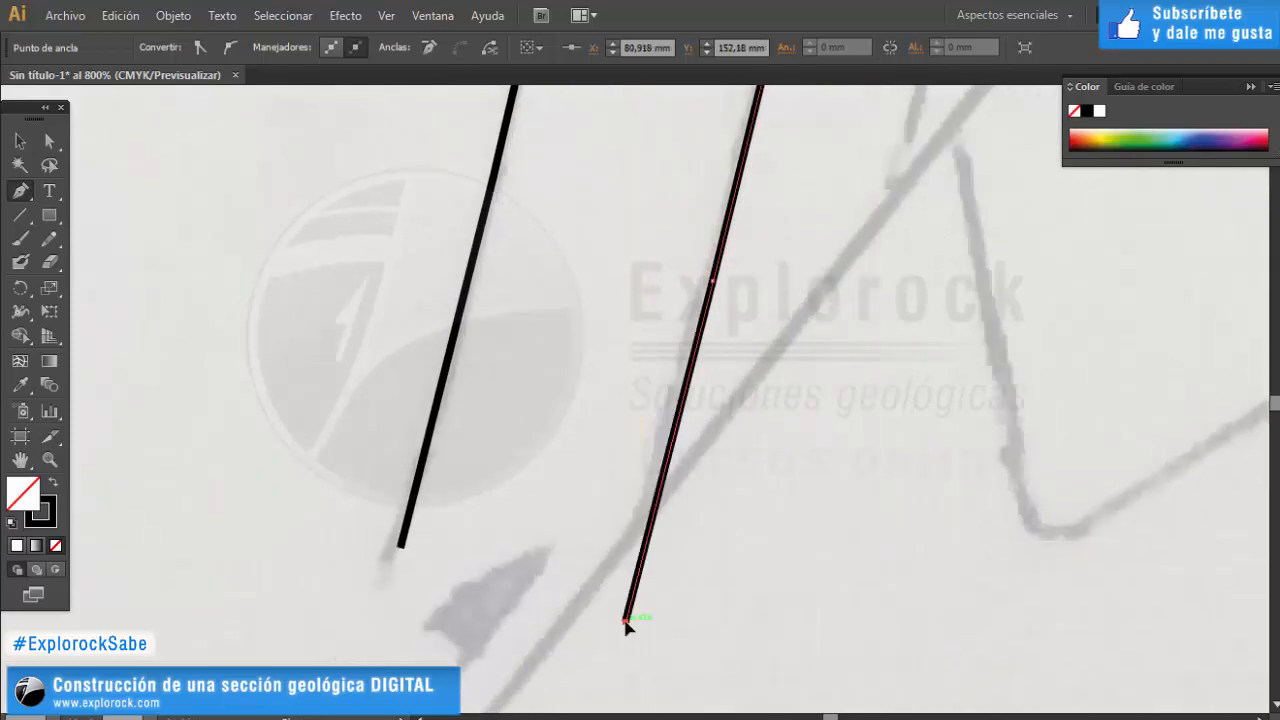
key(v)
click(705, 590)
Duplicate the steep A-B contact path onto the B-C contact and rotate the copy slightly to follow the sketch.
scroll(559, 608, down, 5)
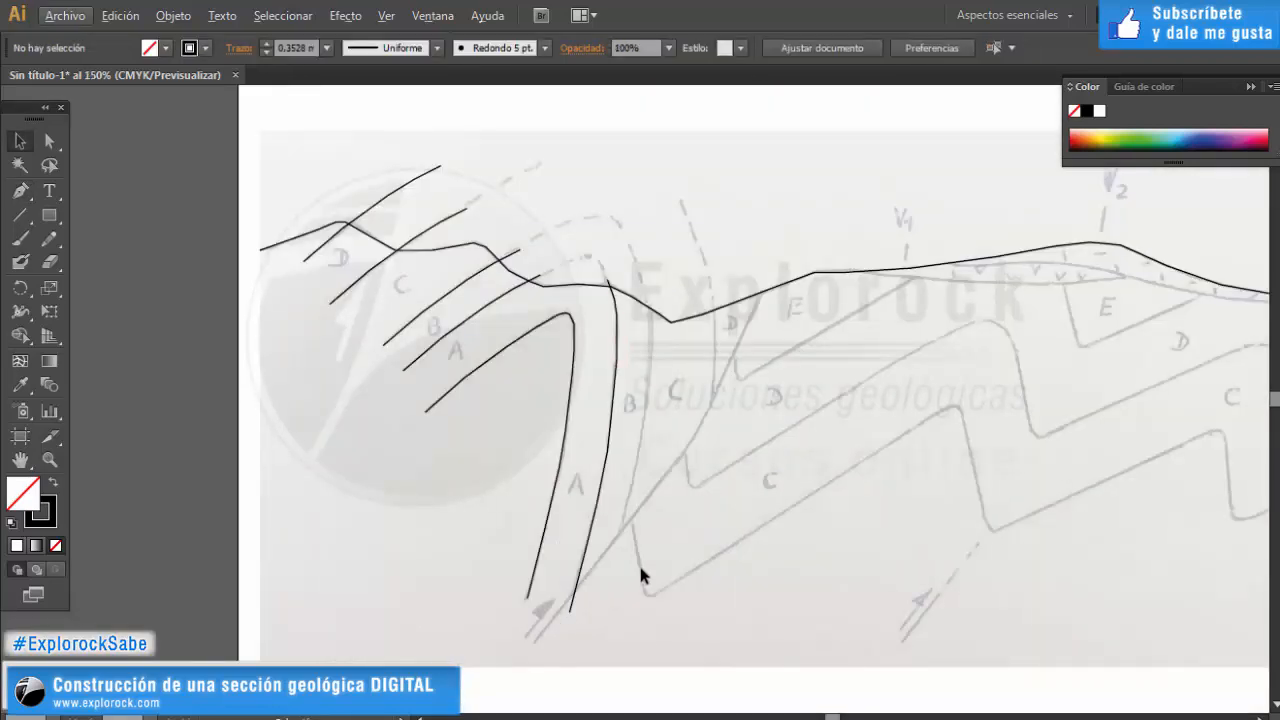
scroll(622, 440, up, 1)
drag(612, 358, 667, 320)
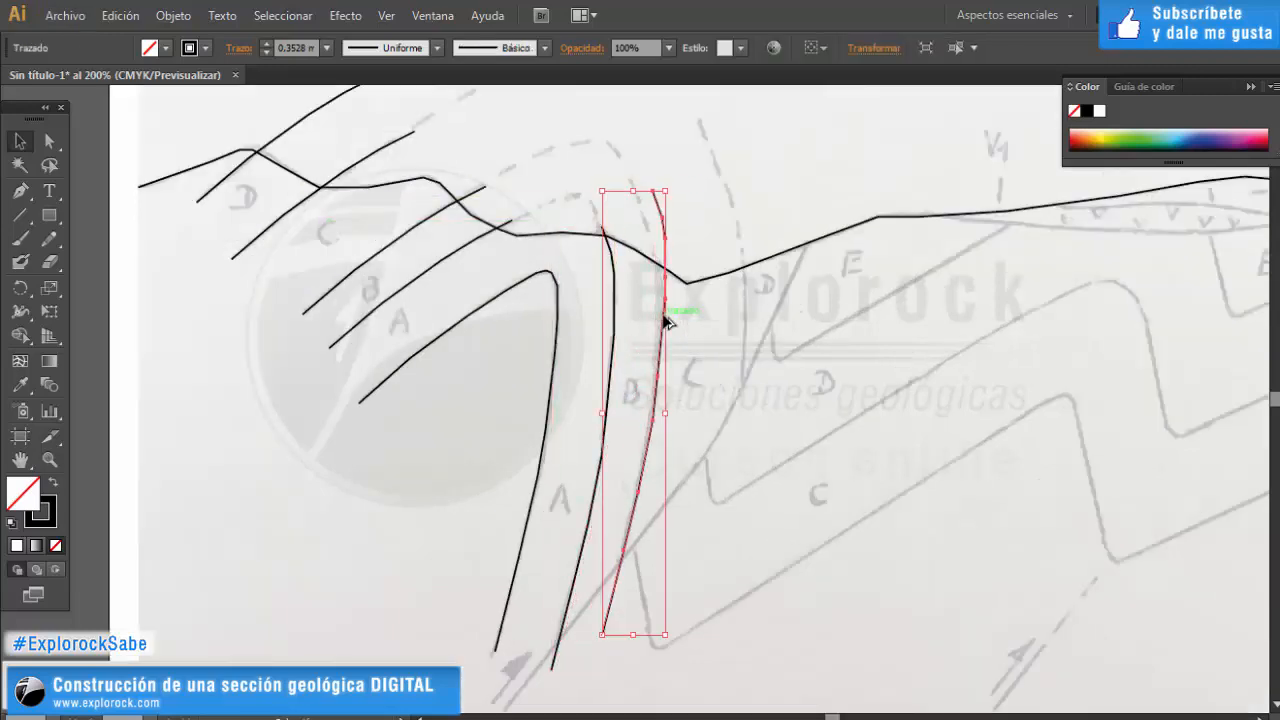
key(r)
drag(672, 179, 666, 180)
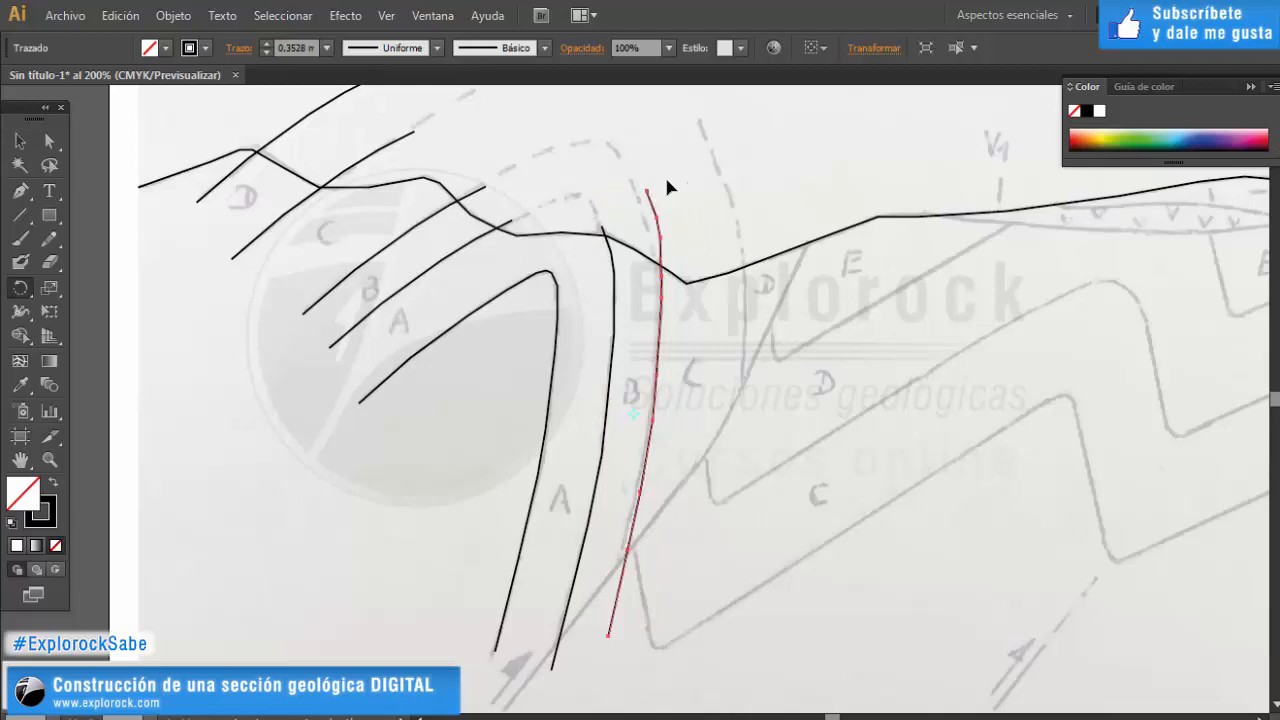
Duplicate the steep contact path onto the C-D contact, rotate and nudge the copy to fit, and deselect it.
click(20, 143)
scroll(668, 225, up, 1)
drag(668, 262, 720, 145)
key(r)
key(Right)
key(Right)
key(Right)
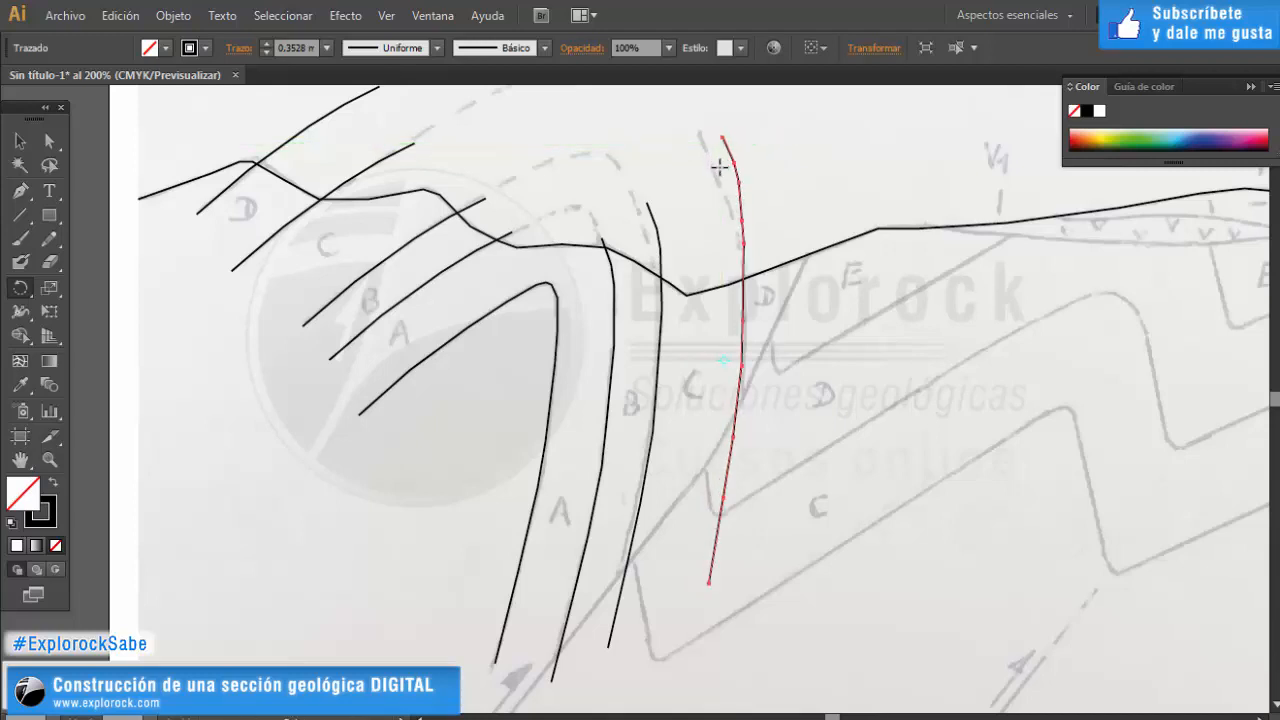
click(20, 141)
click(890, 180)
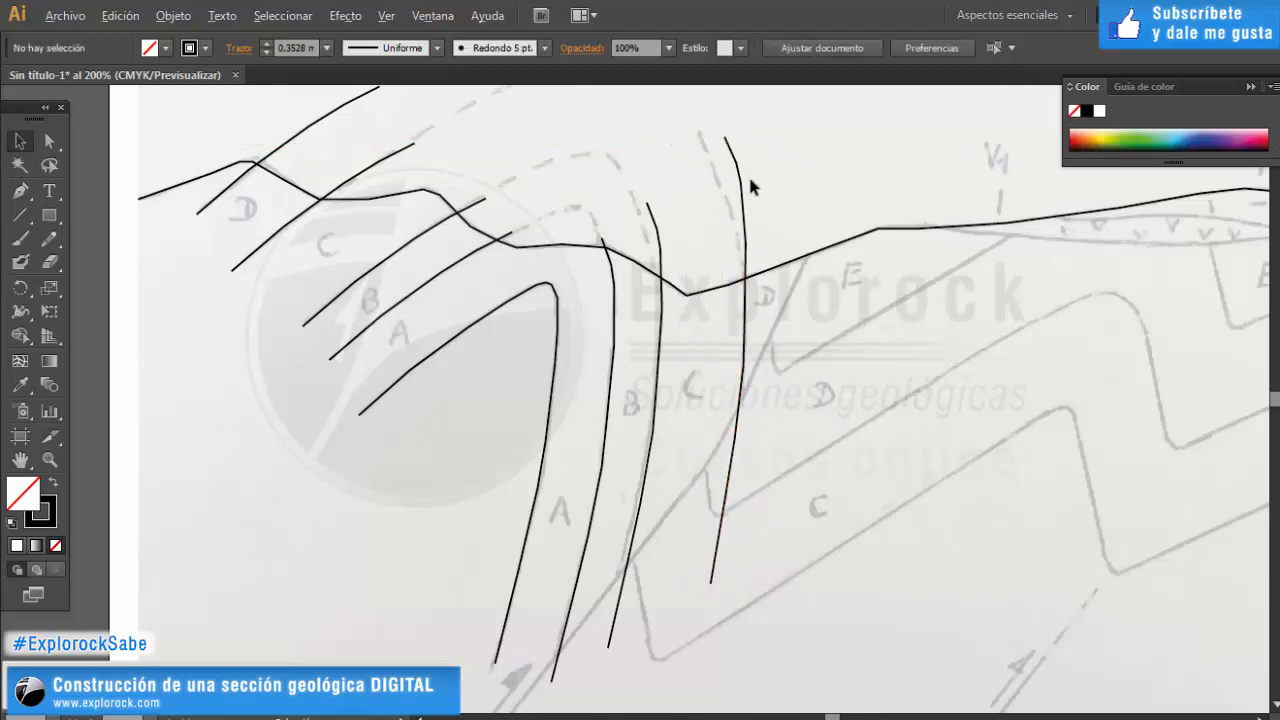
scroll(764, 221, down, 3)
scroll(807, 160, up, 2)
scroll(826, 256, down, 1)
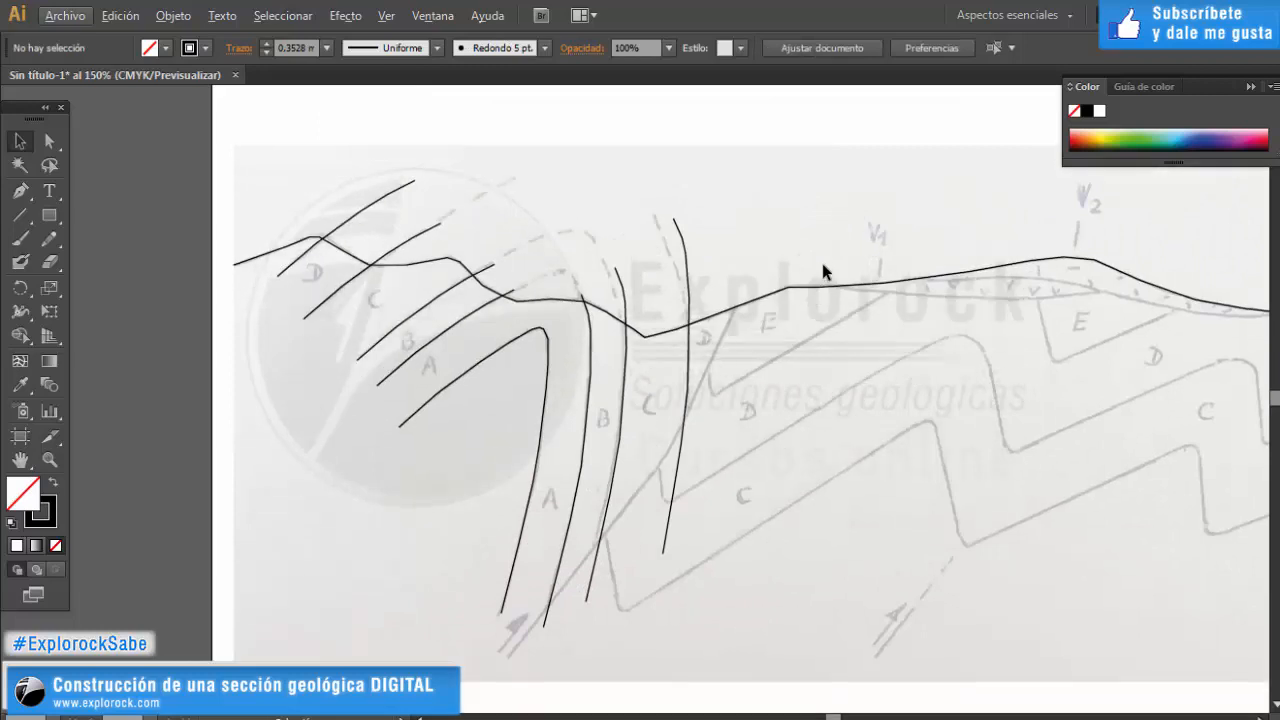
Trace the lower part of the fault line with the Pen tool, from the arrow near label A up to the bend beside label C.
scroll(255, 490, down, 1)
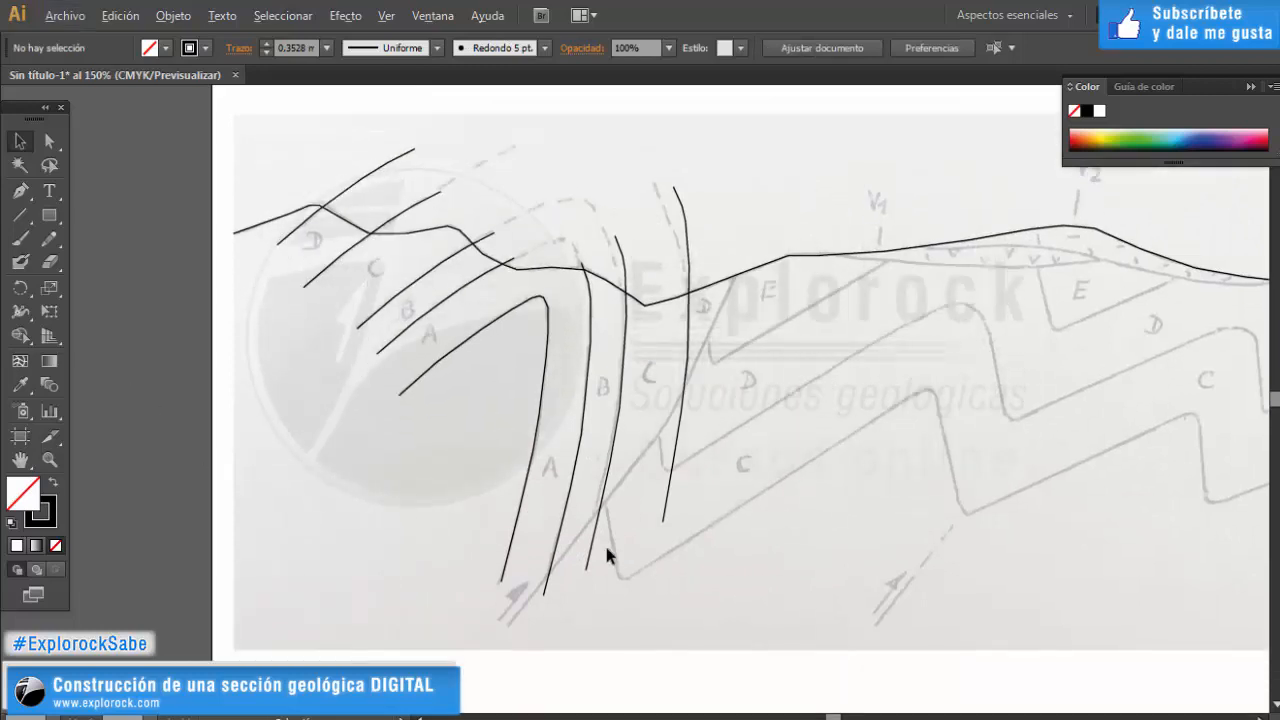
scroll(605, 510, up, 2)
click(594, 488)
key(p)
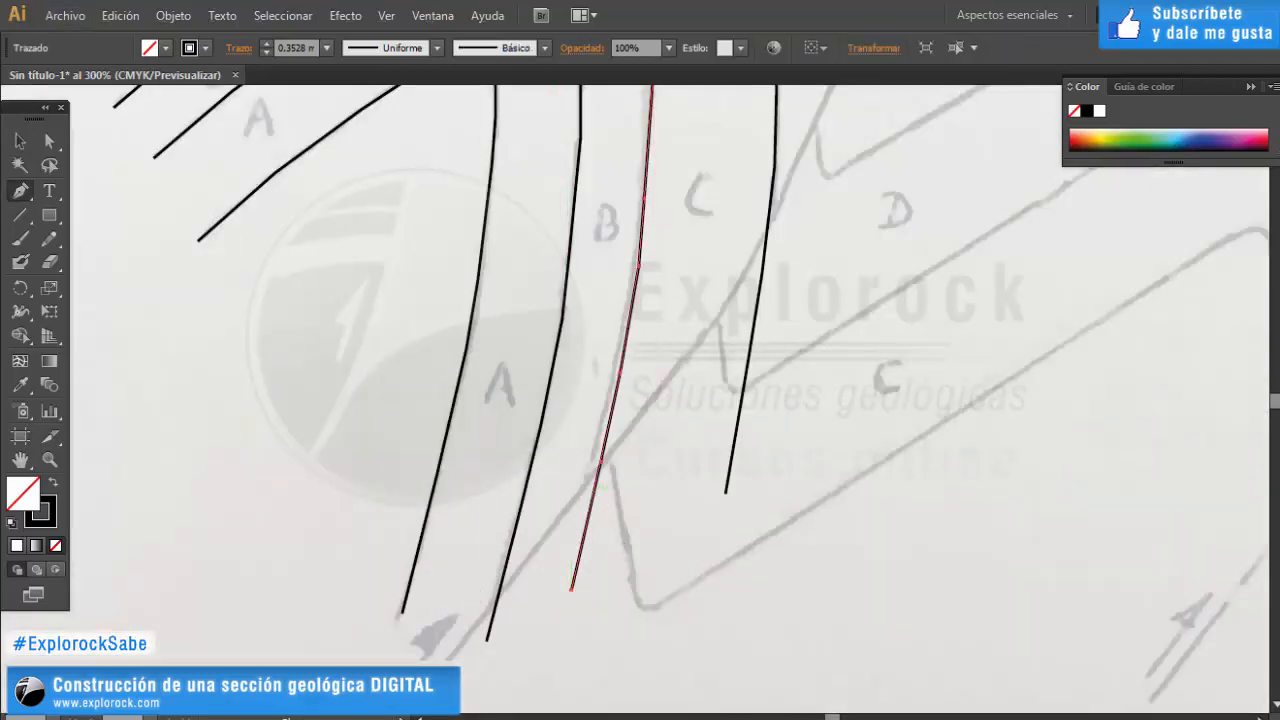
click(449, 659)
click(522, 568)
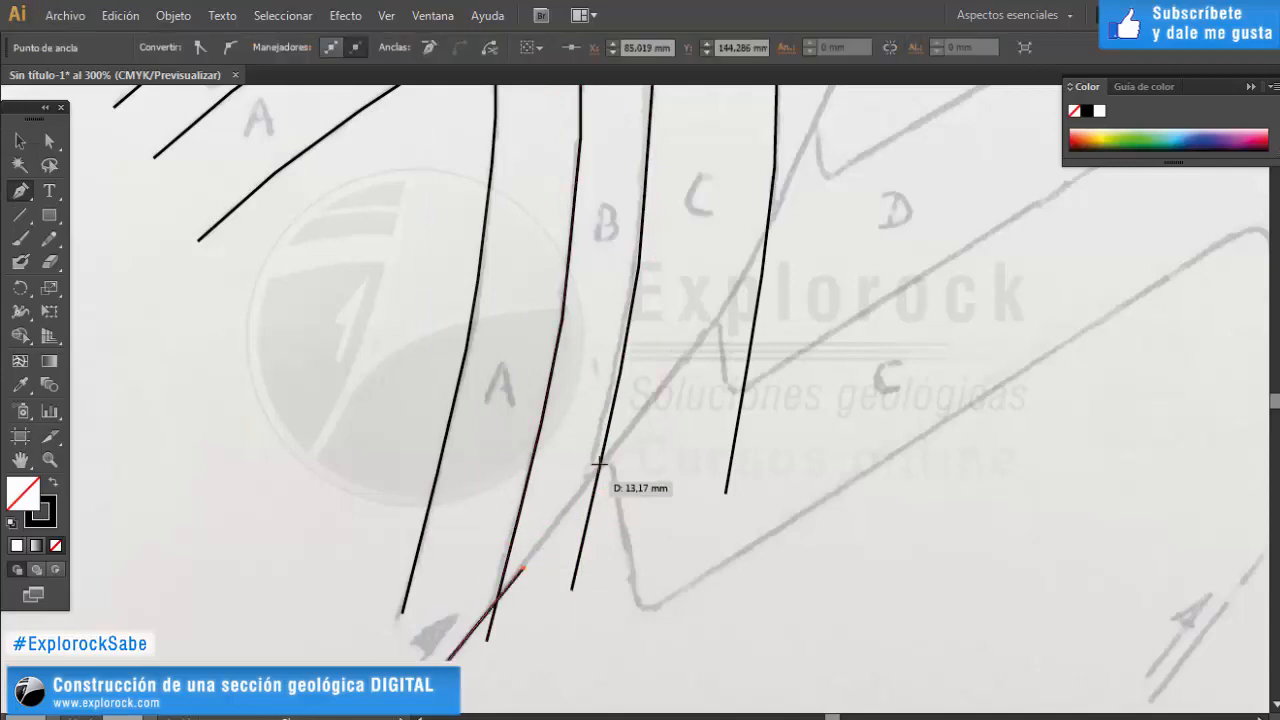
click(624, 436)
click(739, 287)
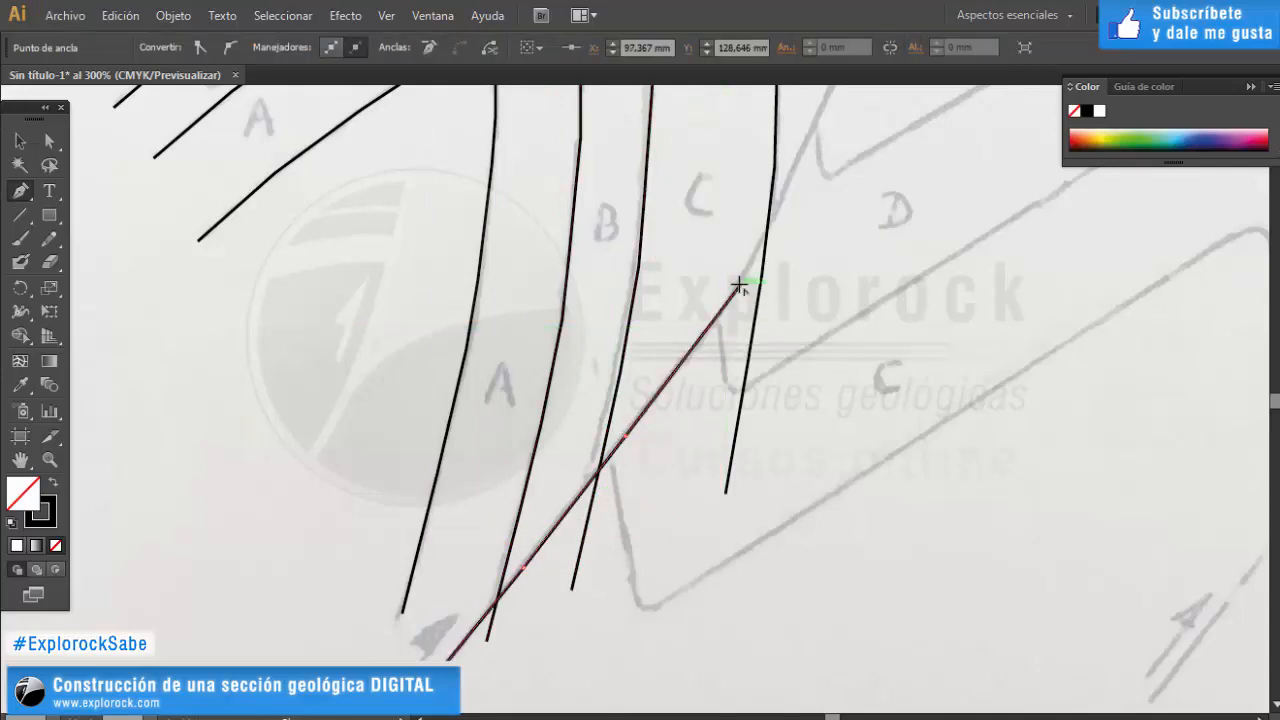
Extend the fault path up between labels D and E to just above the ground surface, and deselect it.
drag(829, 149, 737, 514)
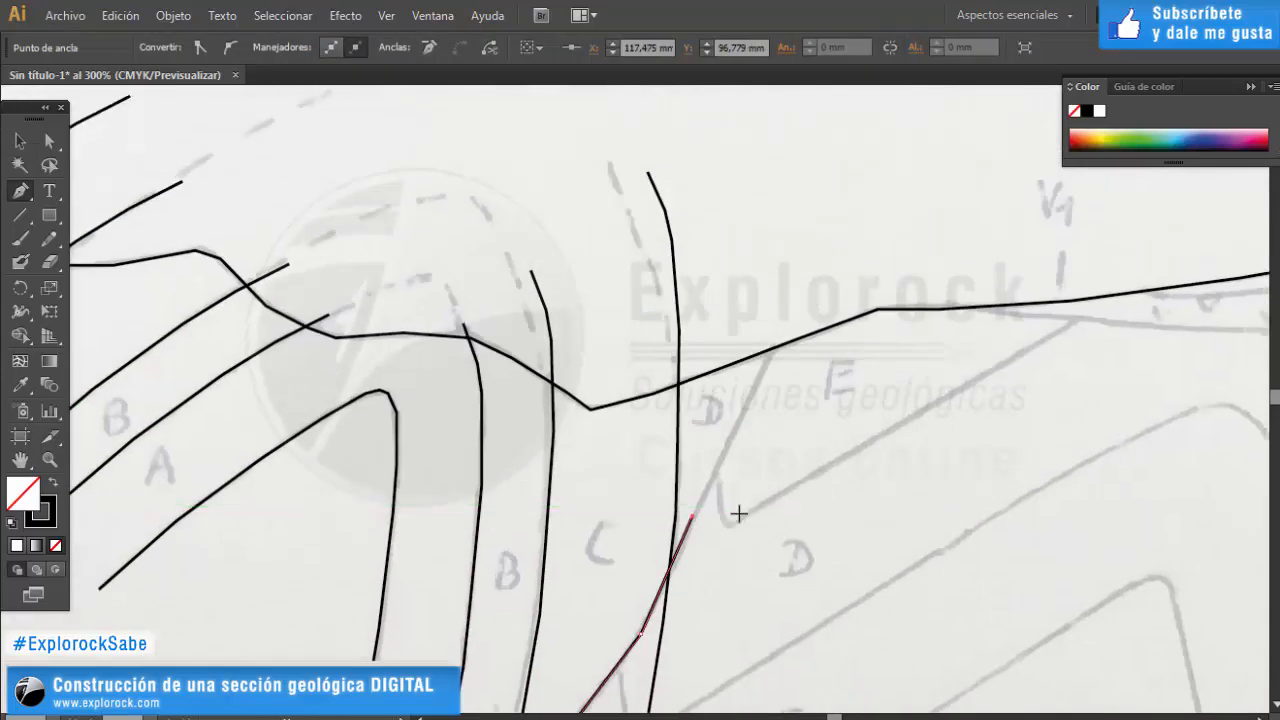
click(700, 507)
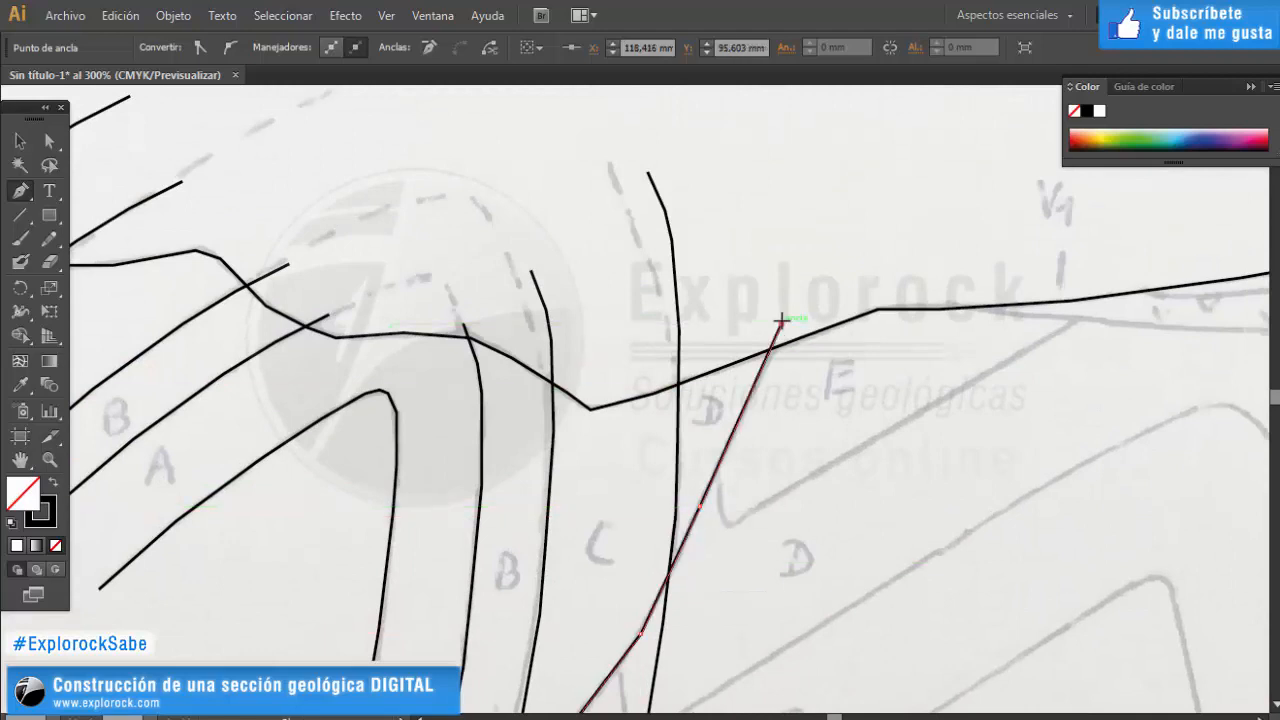
click(781, 323)
drag(804, 300, 778, 312)
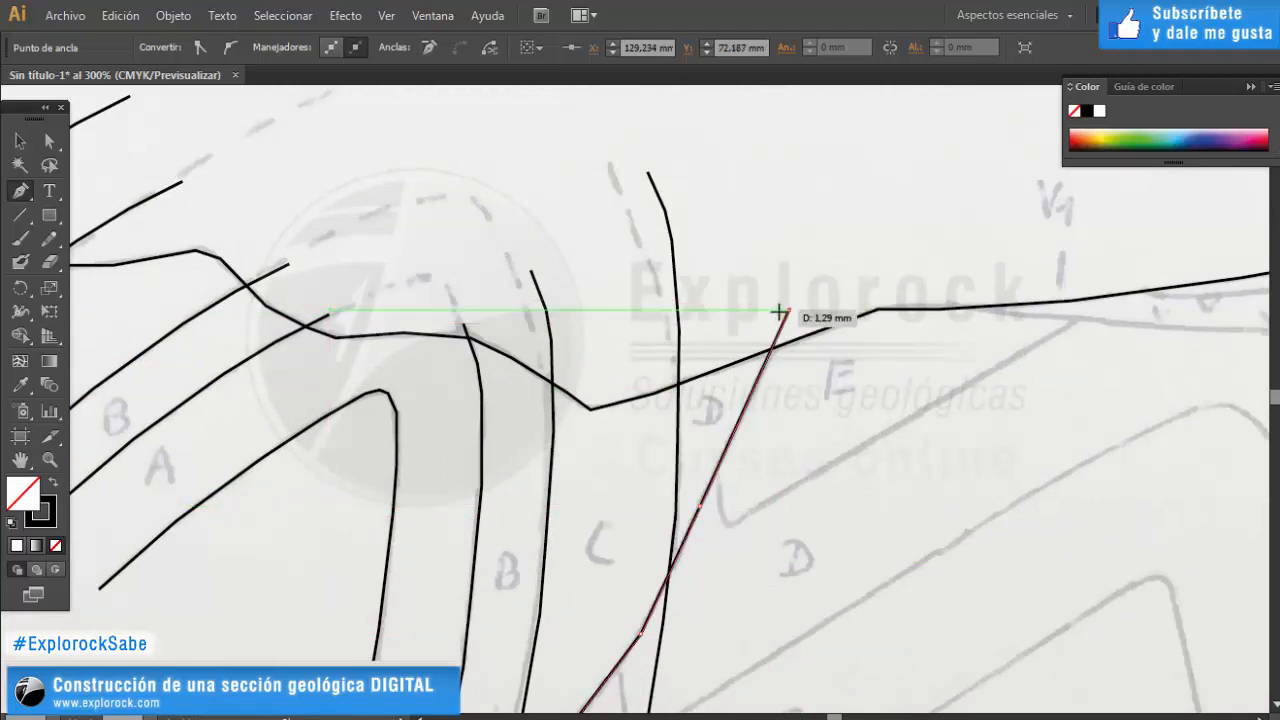
scroll(480, 310, down, 5)
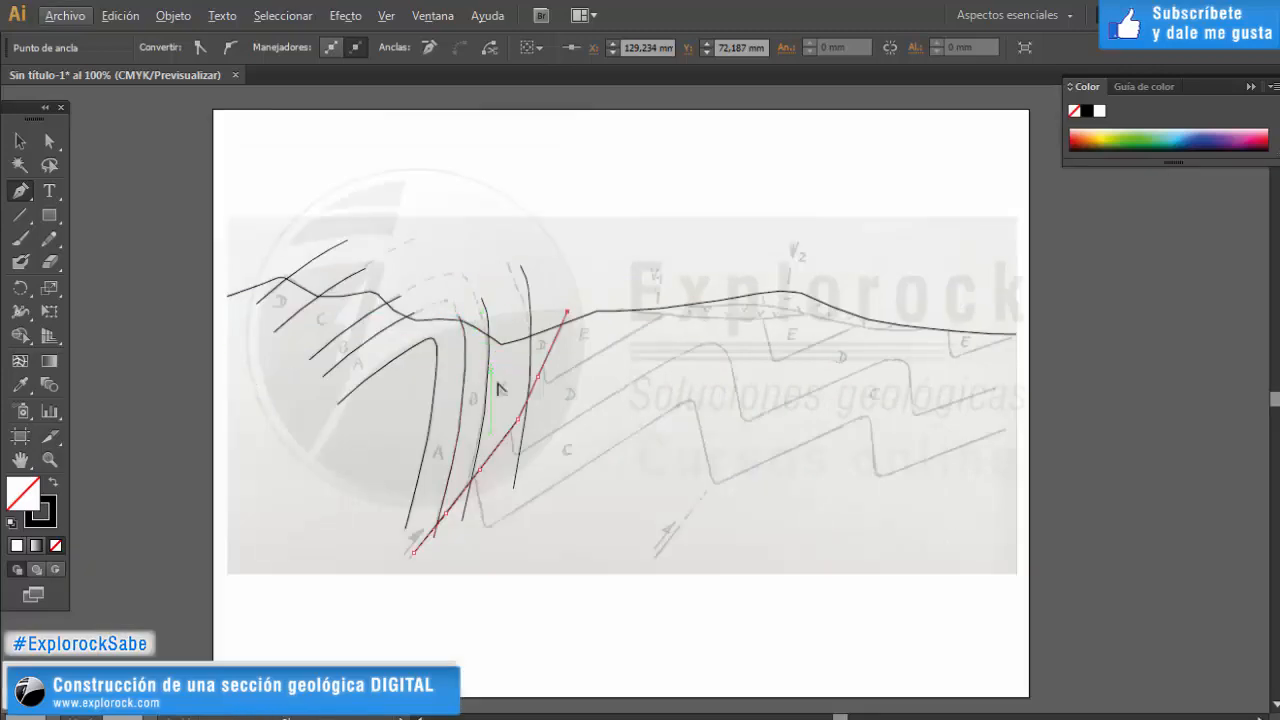
scroll(510, 425, up, 4)
scroll(641, 305, up, 2)
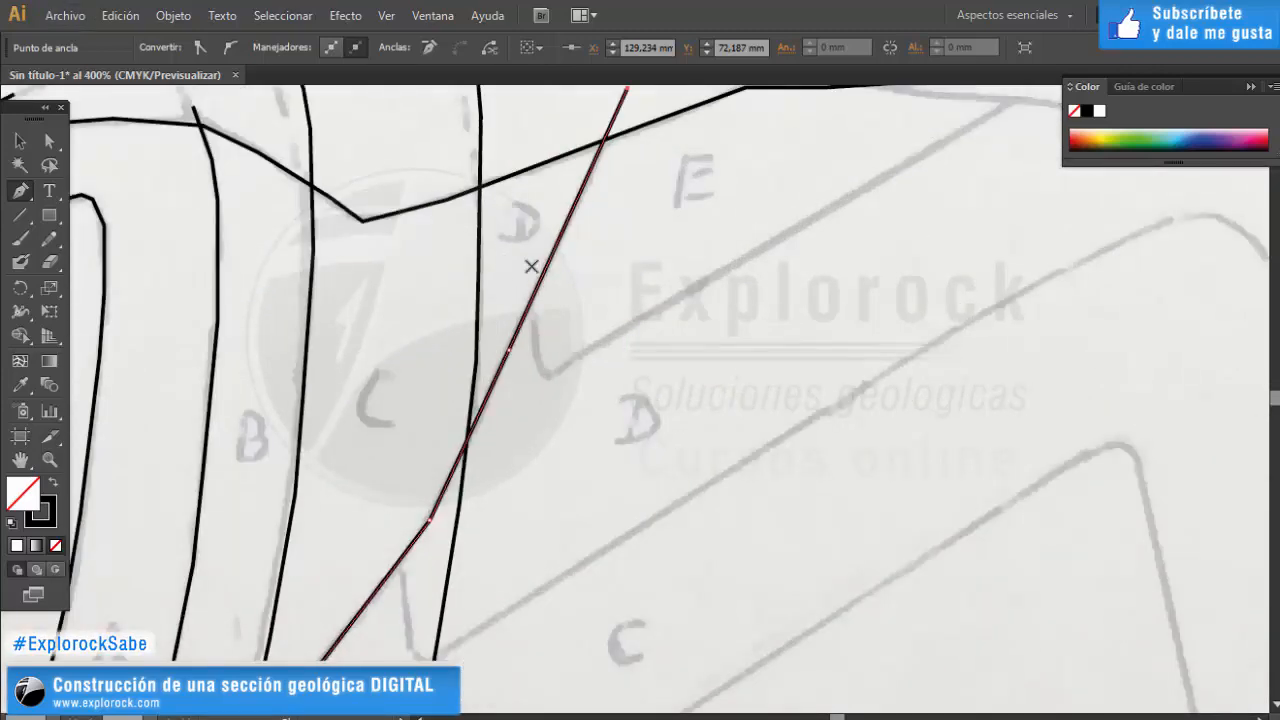
ctrl+click(531, 266)
Trace the first D-E contact from just across the fault, around its tight trough and up the long limb to the surface.
scroll(535, 370, up, 3)
click(530, 405)
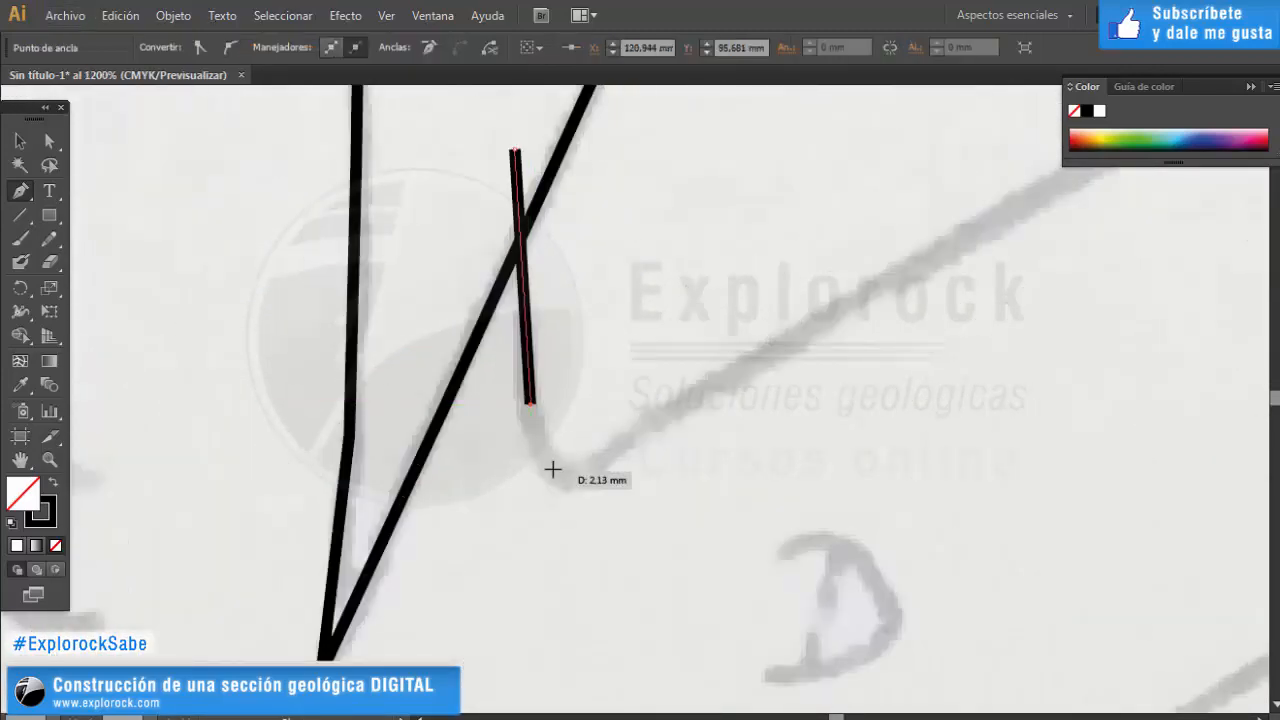
click(544, 457)
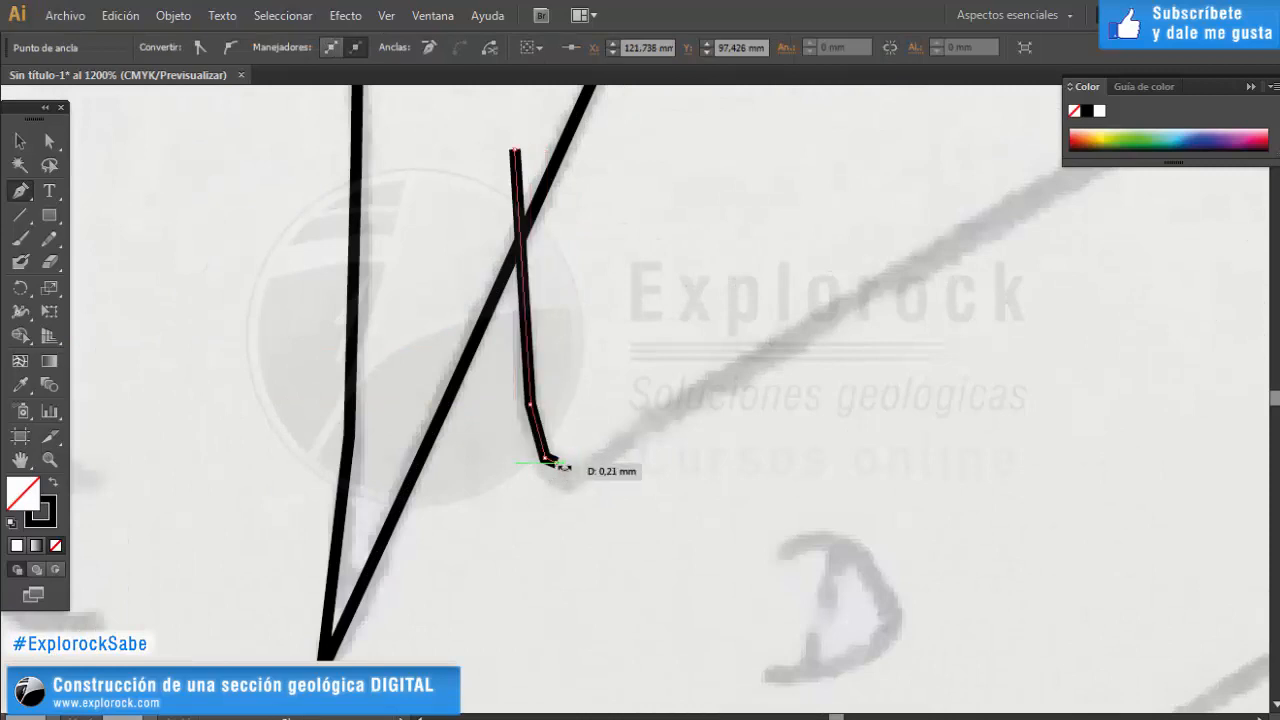
click(618, 441)
scroll(490, 451, down, 3)
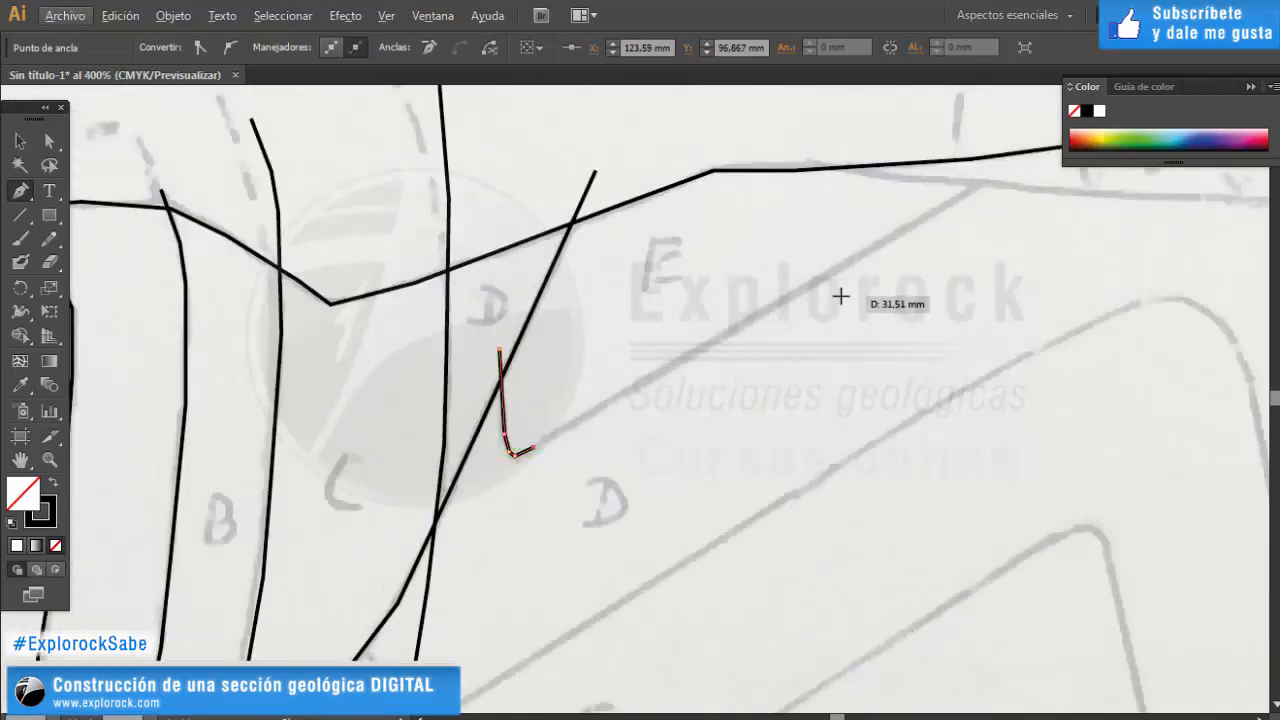
click(1001, 172)
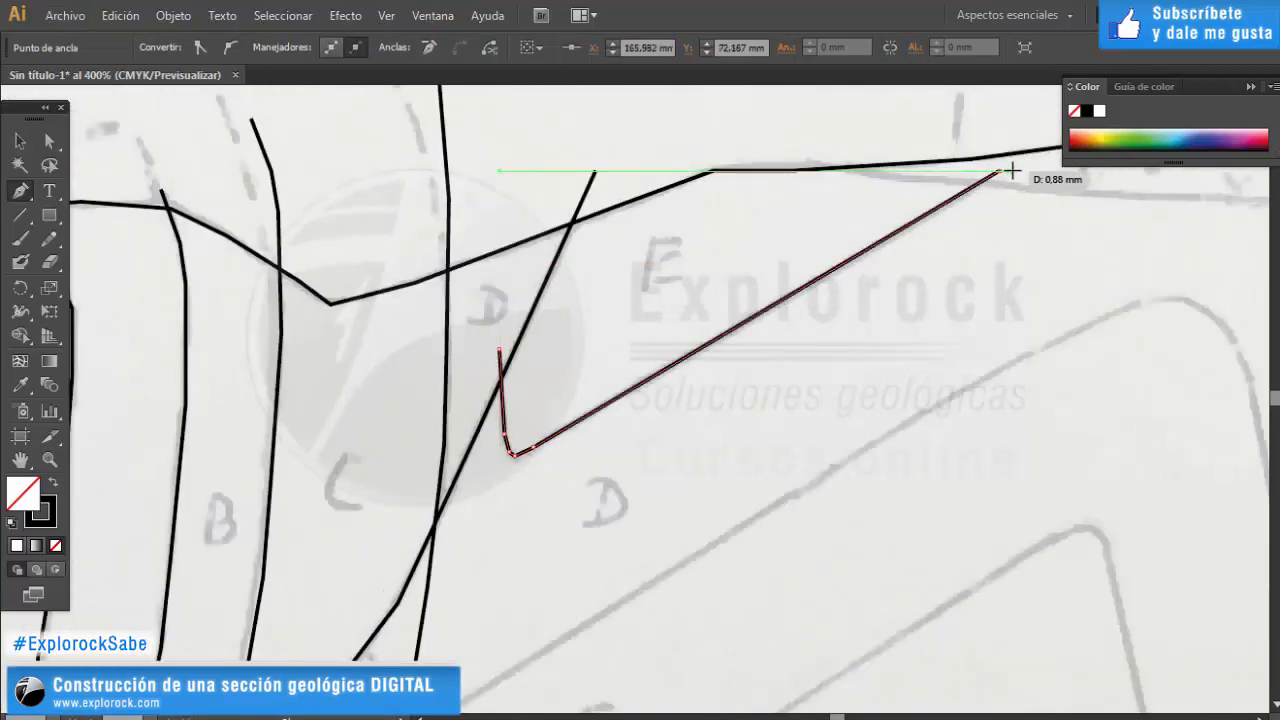
scroll(893, 165, down, 1)
key(v)
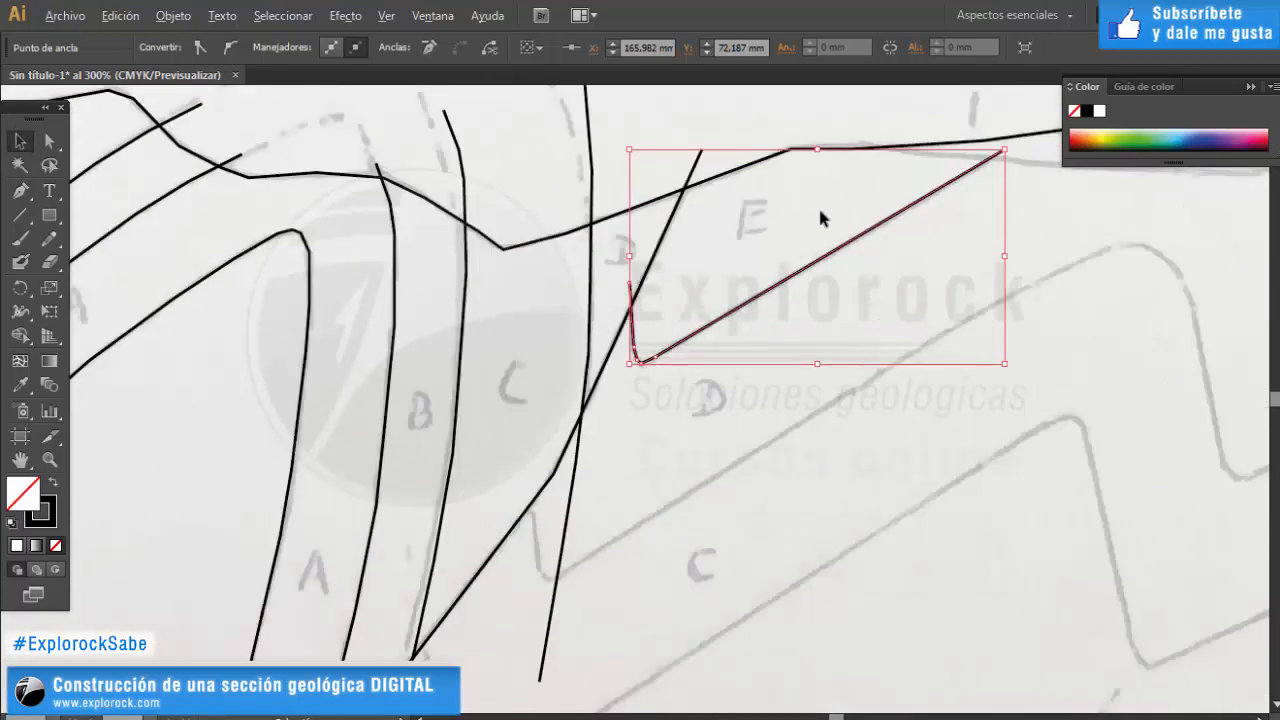
Start a new path on the C-D contact just across the fault, round its trough and run it partway up the long limb.
key(p)
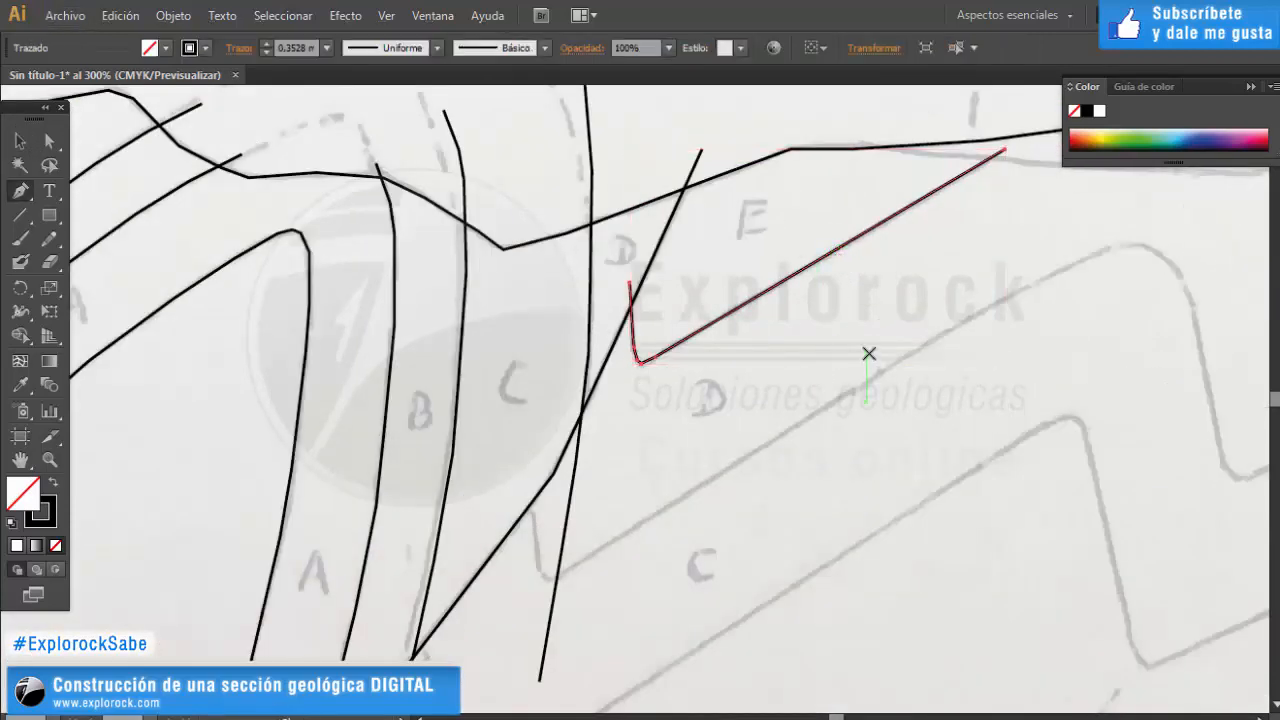
scroll(530, 569, up, 3)
click(521, 367)
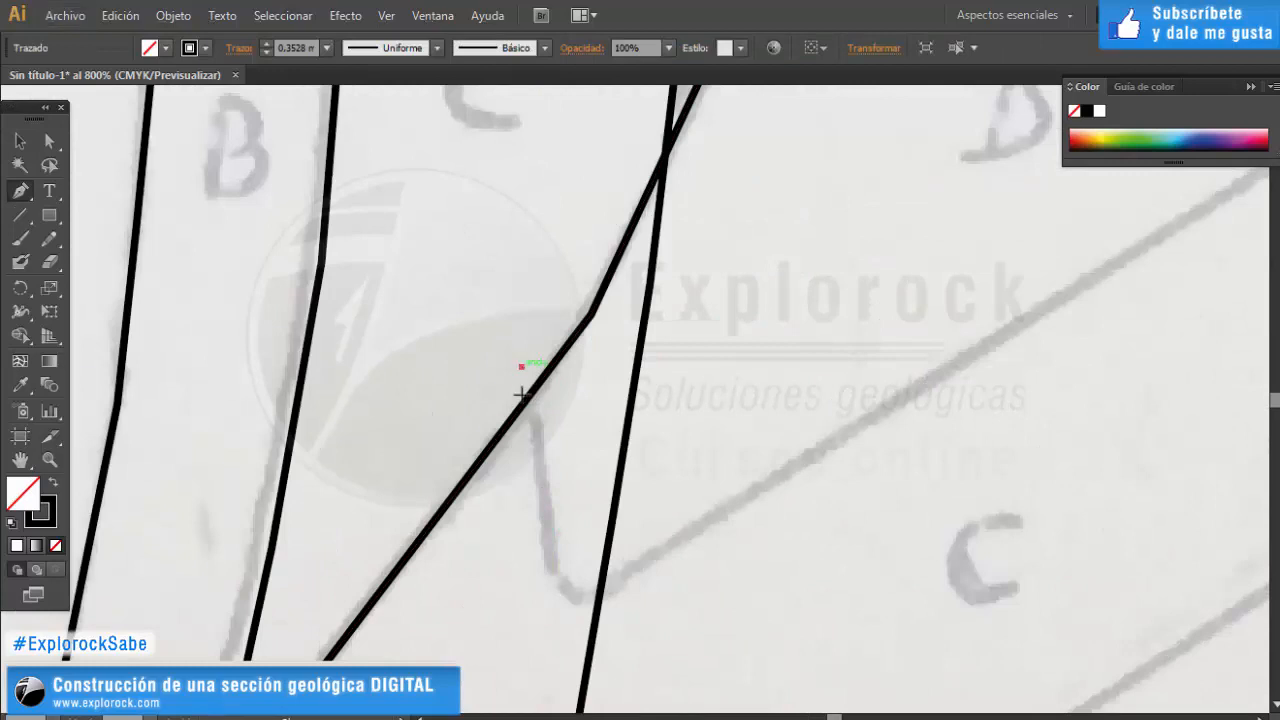
click(545, 532)
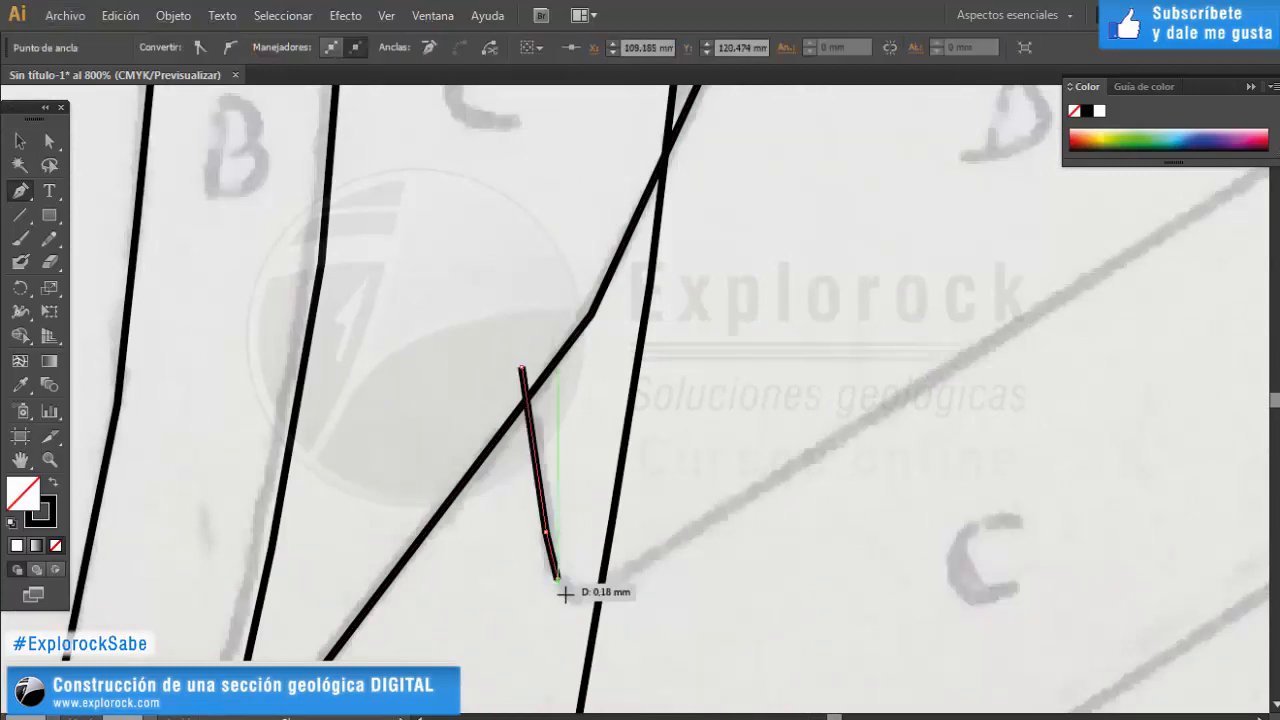
click(575, 600)
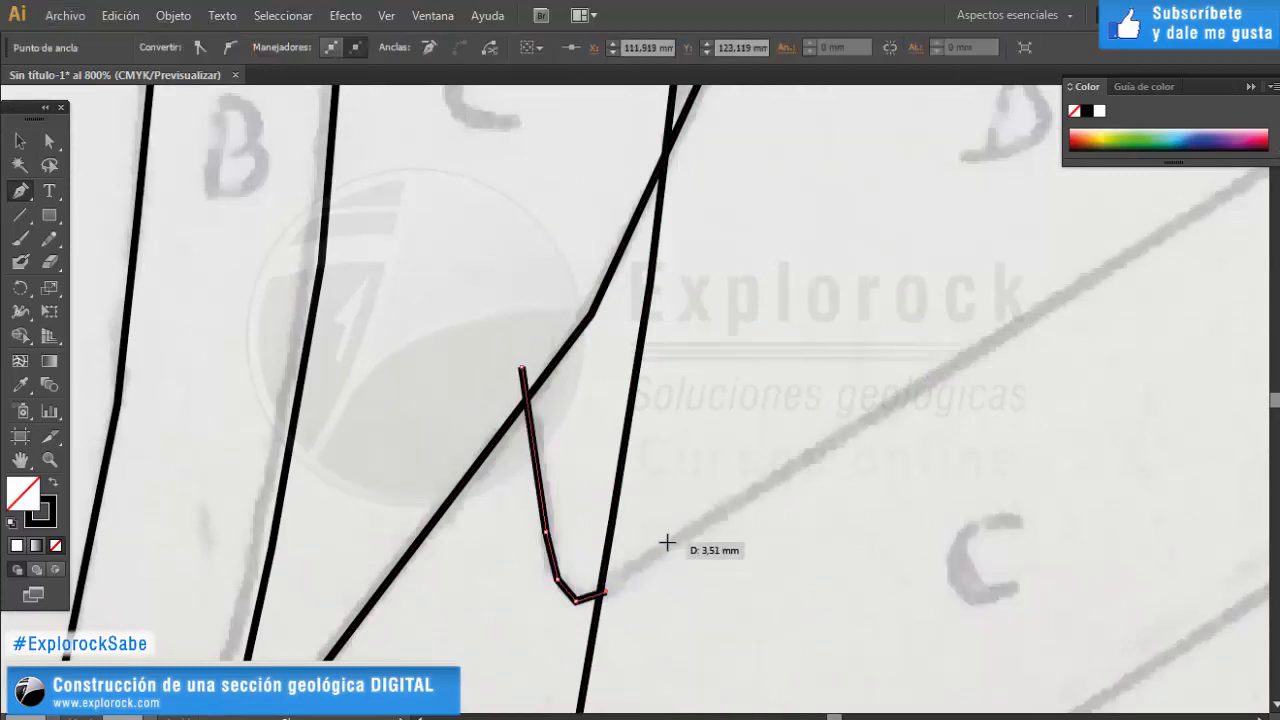
click(716, 521)
key(ctrl+z)
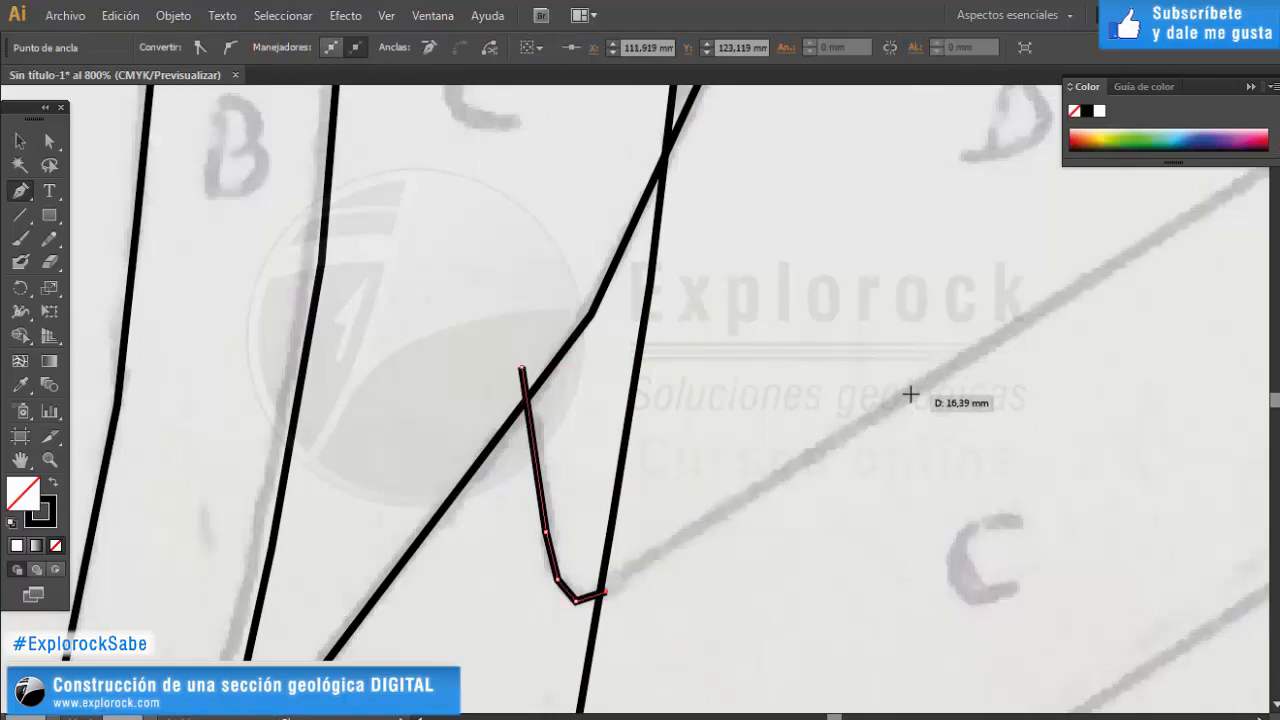
click(909, 395)
scroll(668, 515, down, 3)
scroll(1043, 295, up, 1)
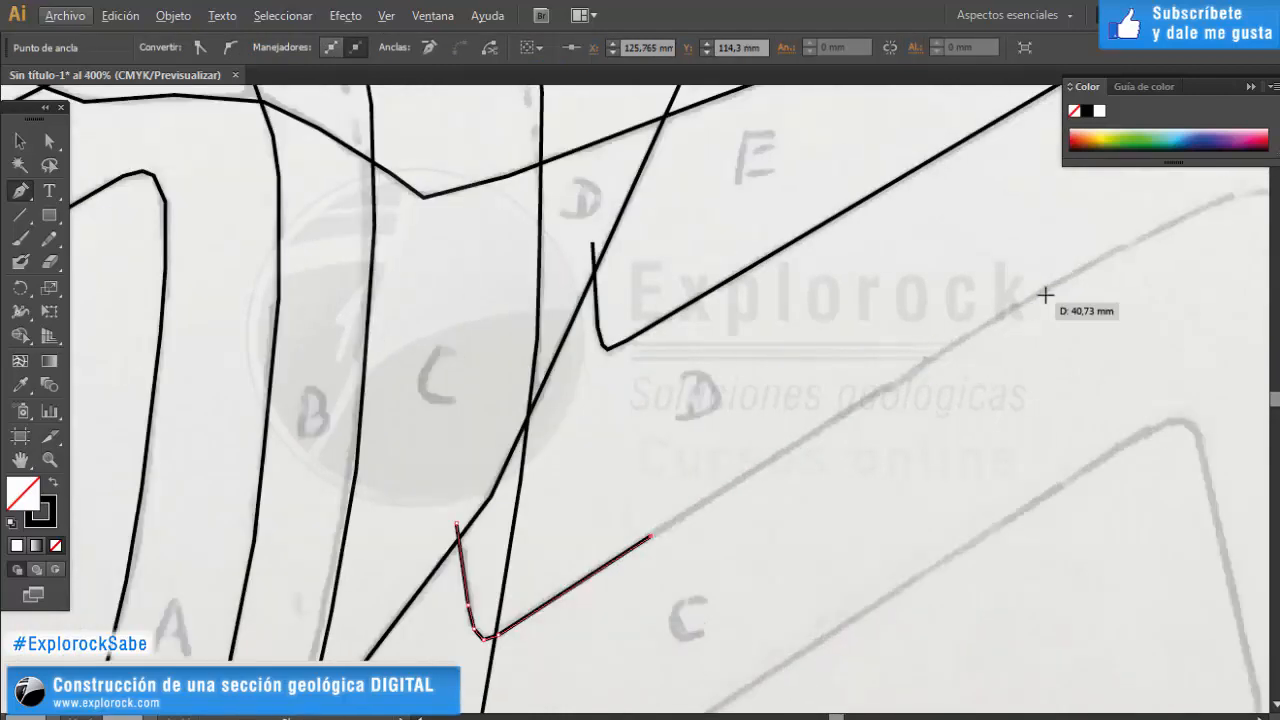
click(1092, 261)
scroll(556, 356, down, 1)
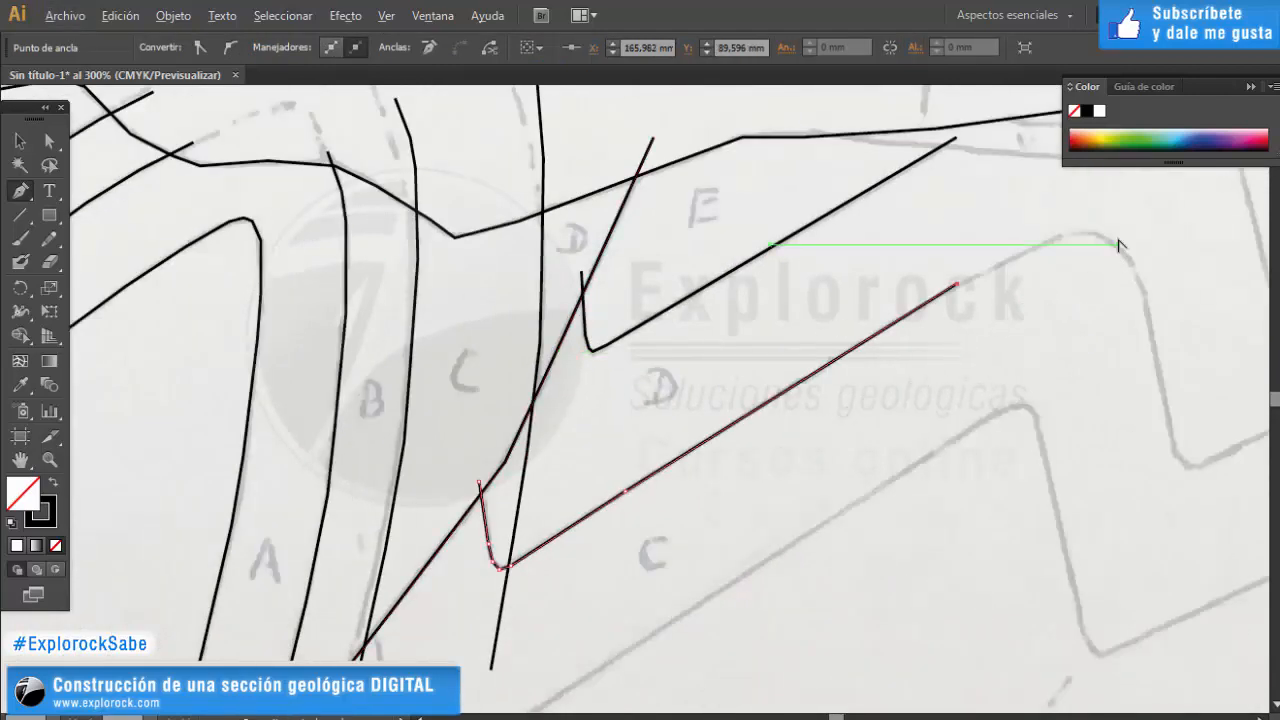
scroll(1114, 243, up, 3)
key(ctrl+z)
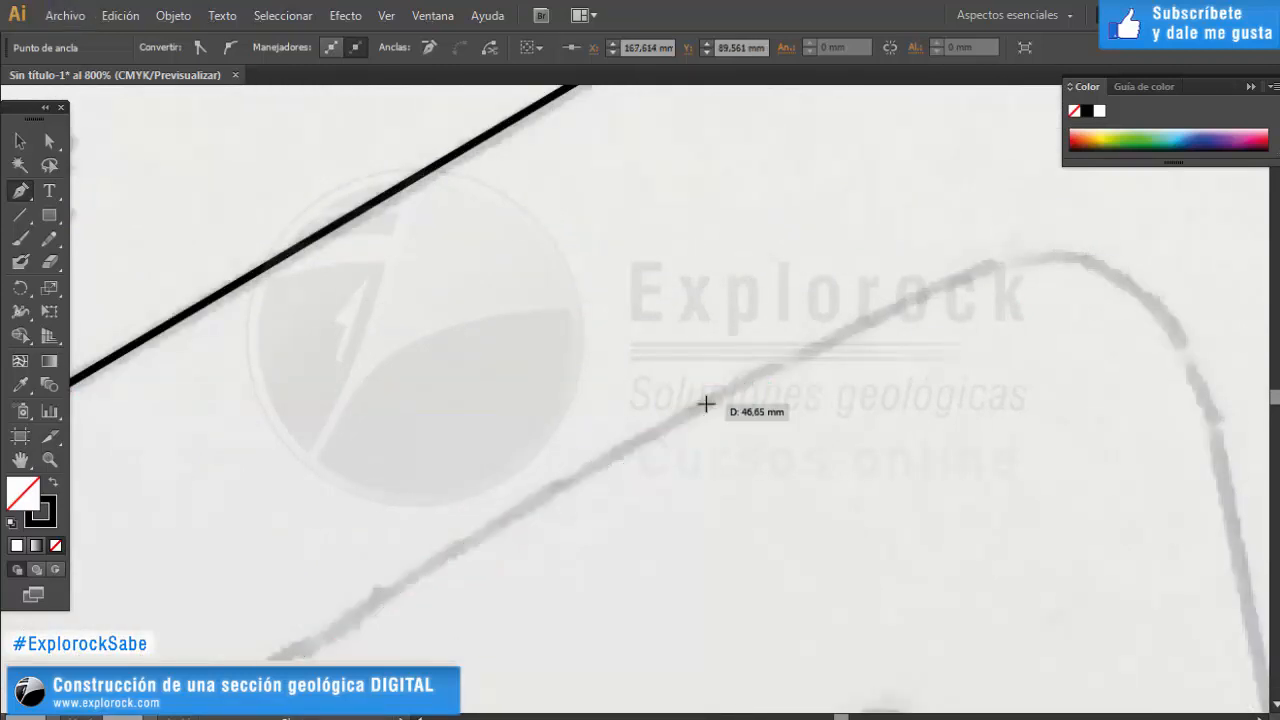
Extend the C-D contact path up the rest of the long limb and around the first rounded fold crest.
click(705, 403)
click(878, 313)
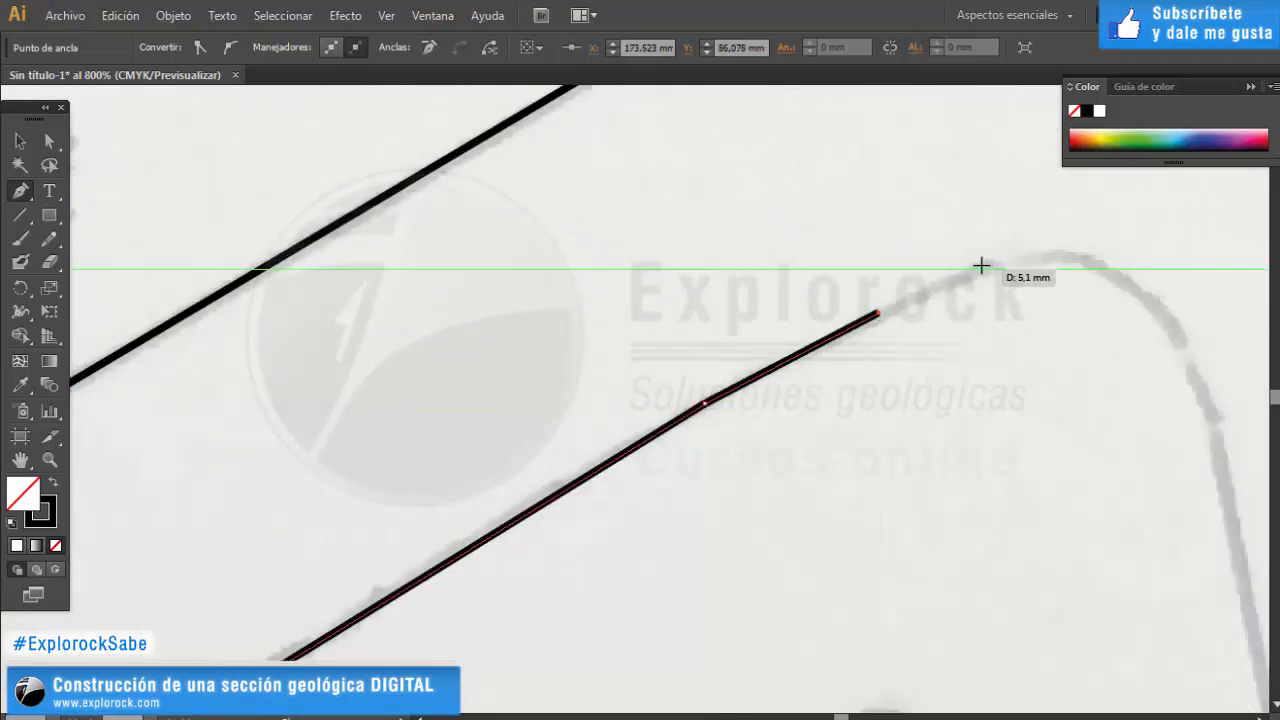
click(980, 268)
click(1033, 256)
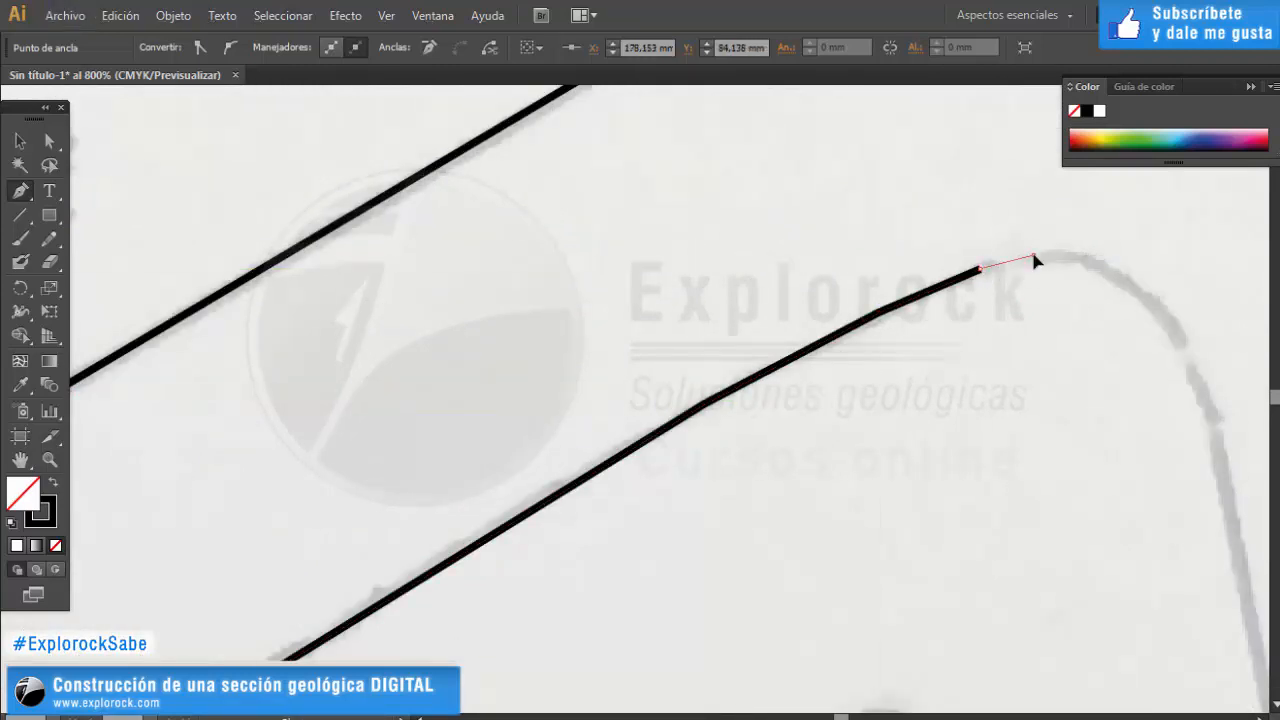
click(1158, 310)
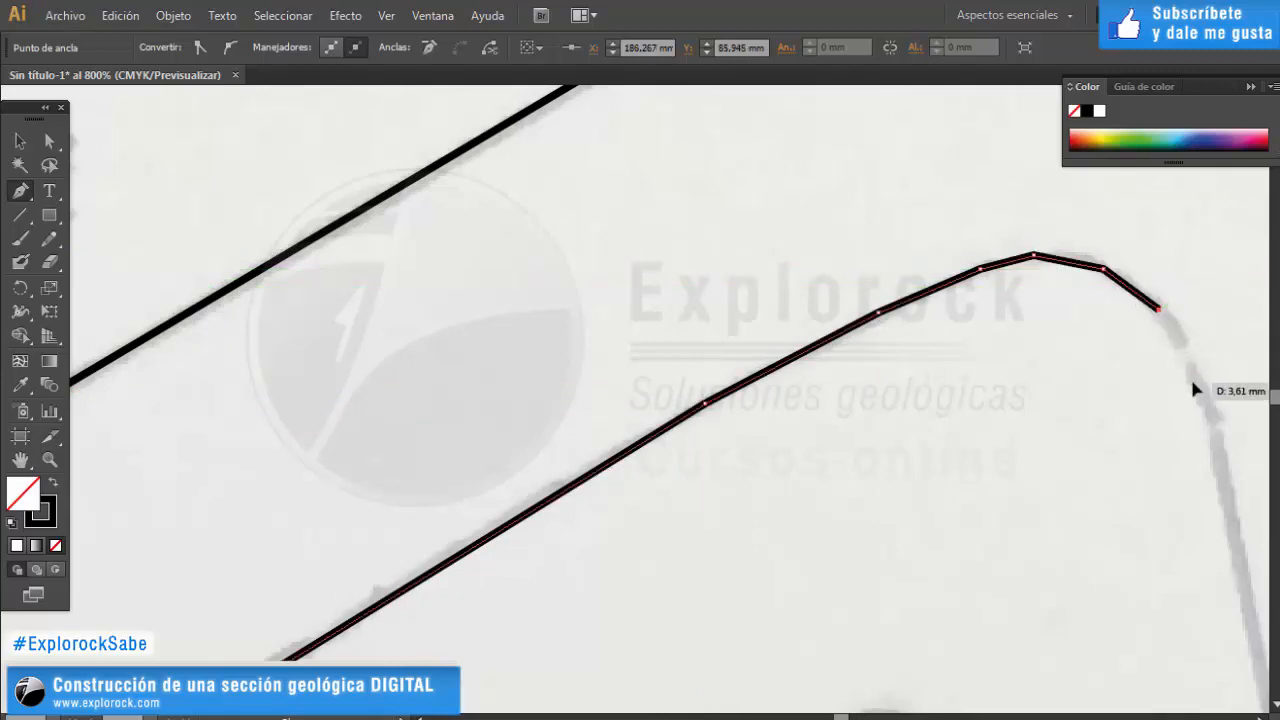
click(1199, 386)
Continue the C-D contact path down the steep limb, around the next trough and onto the start of the following limb.
alt+scroll(1199, 386, down, 5)
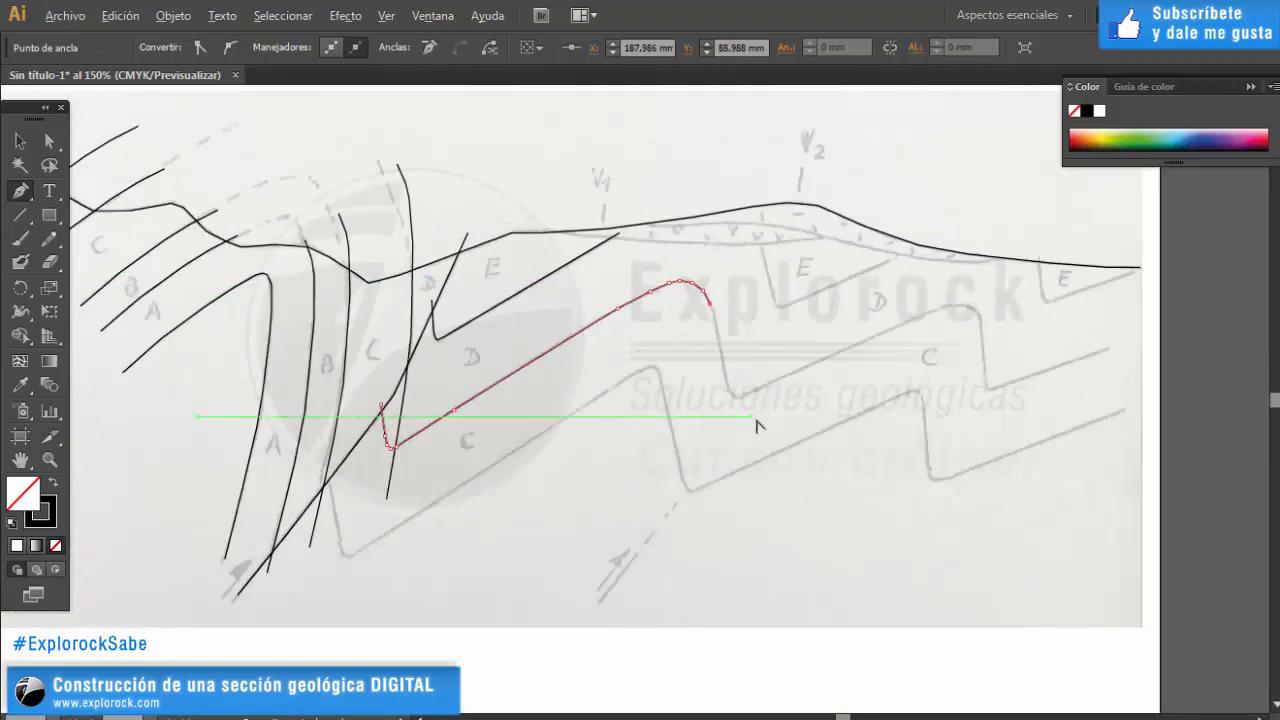
scroll(756, 426, up, 4)
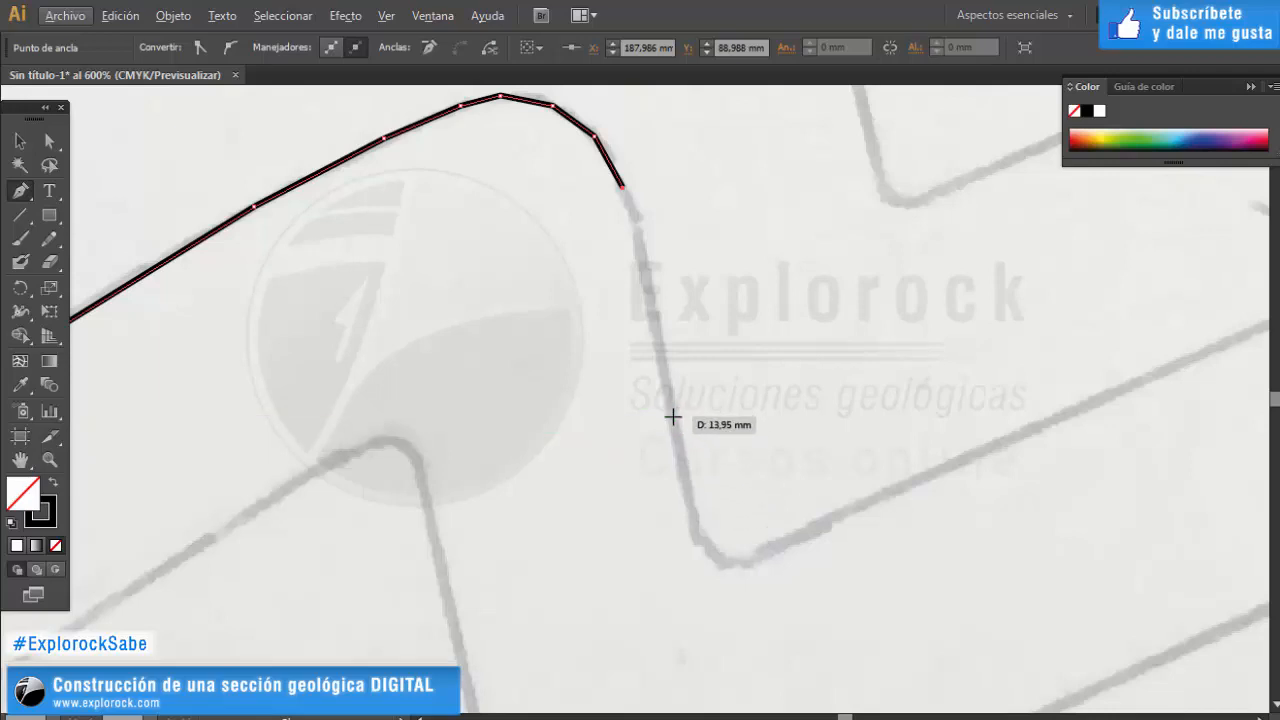
click(672, 417)
click(699, 534)
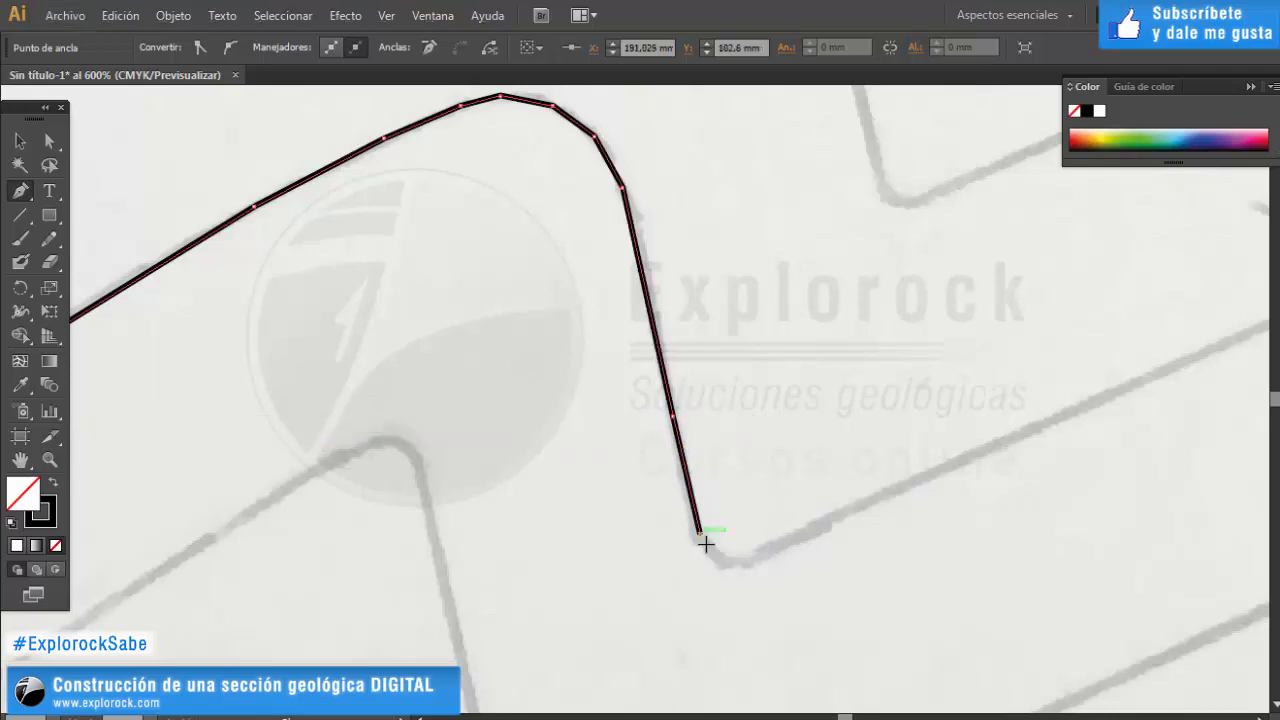
scroll(694, 552, up, 3)
click(725, 541)
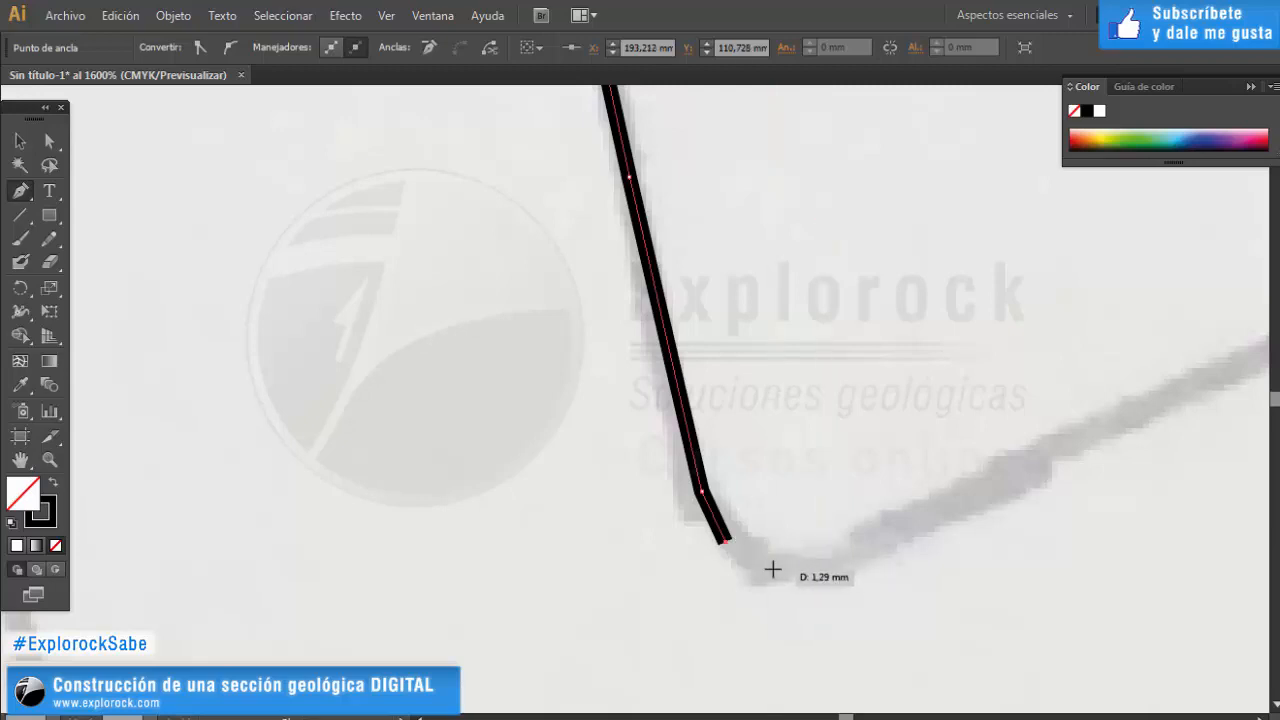
click(840, 553)
click(1032, 461)
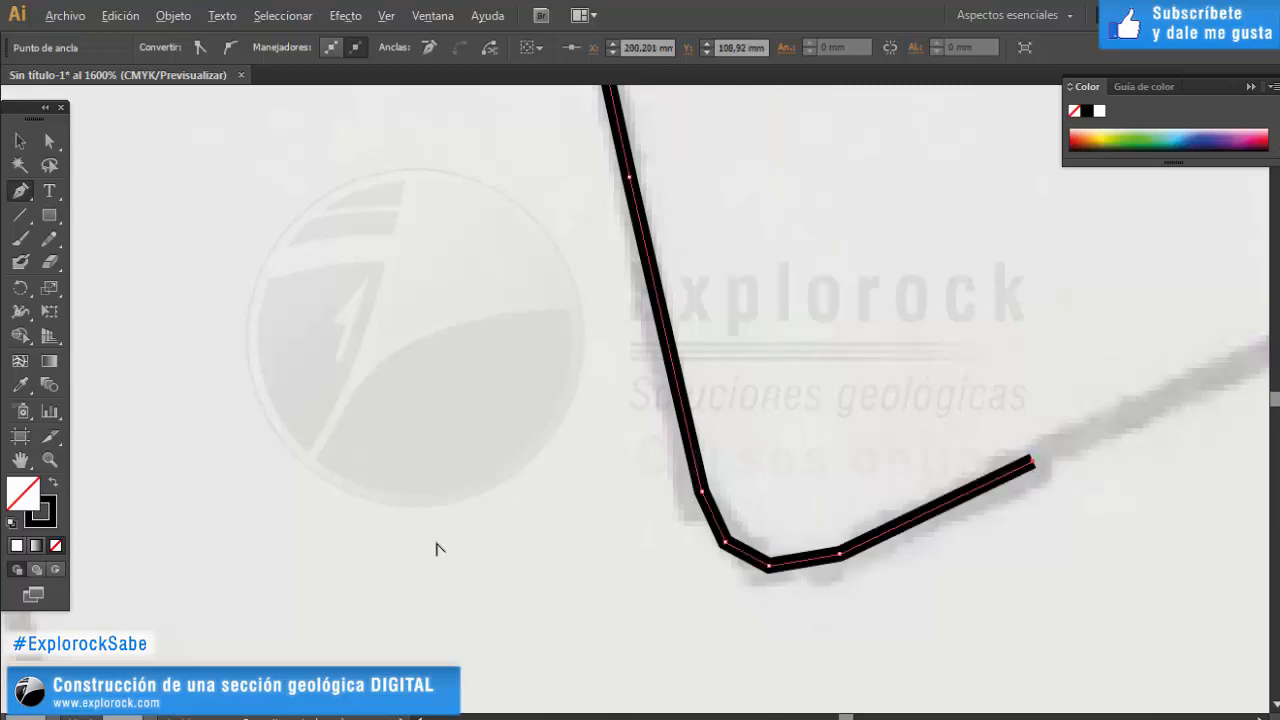
Extend the C-D contact path up the second long limb between labels D and C and around the second fold crest.
scroll(434, 543, down, 5)
scroll(765, 410, up, 2)
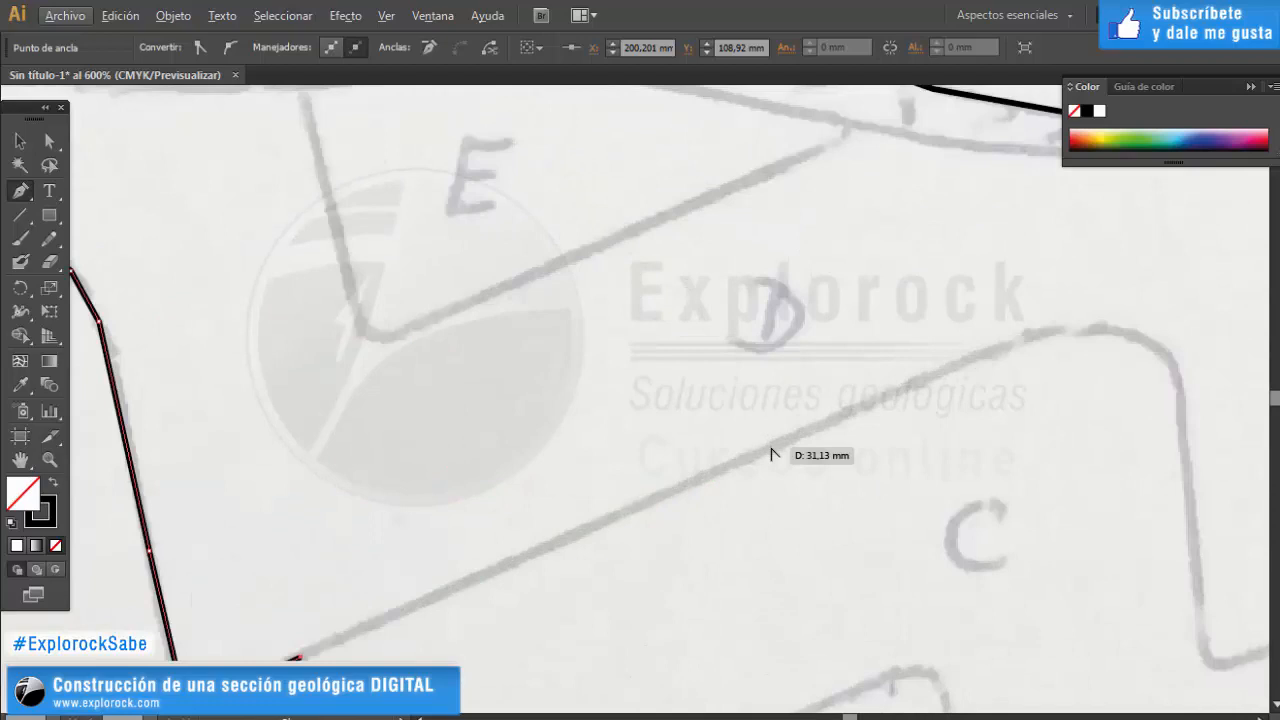
click(819, 429)
scroll(1085, 335, up, 1)
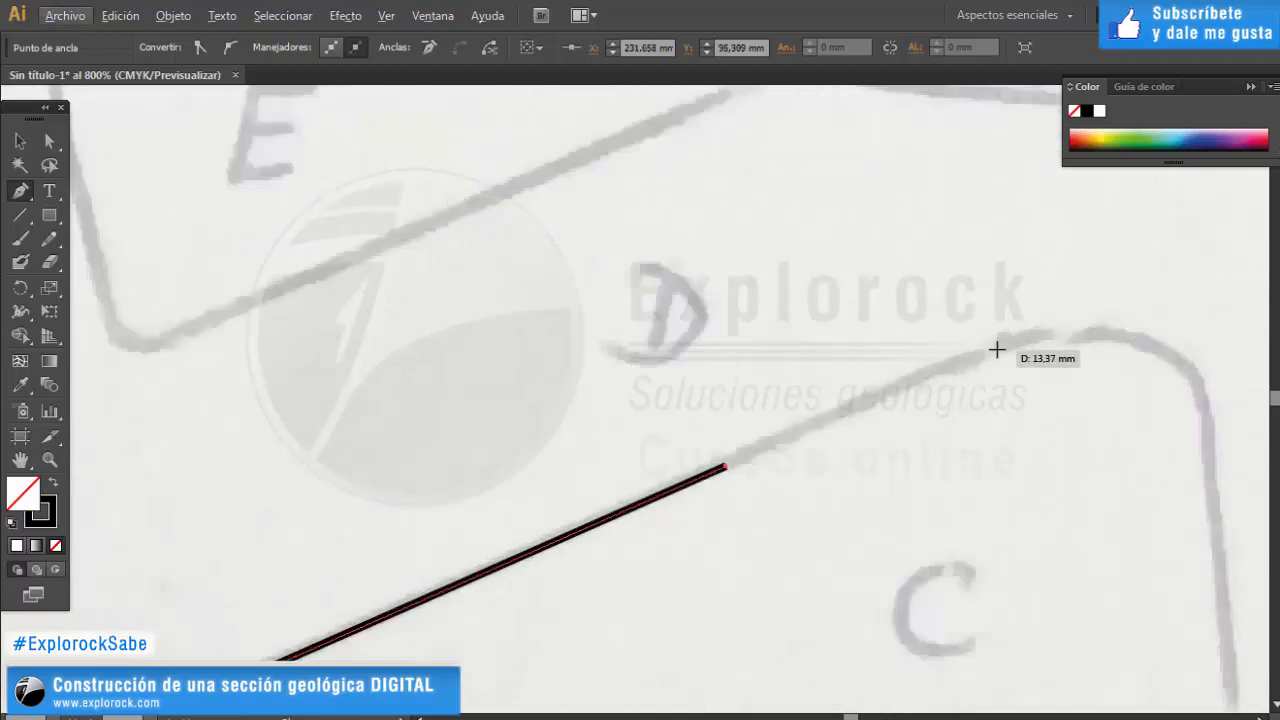
click(997, 349)
click(1033, 334)
click(1090, 327)
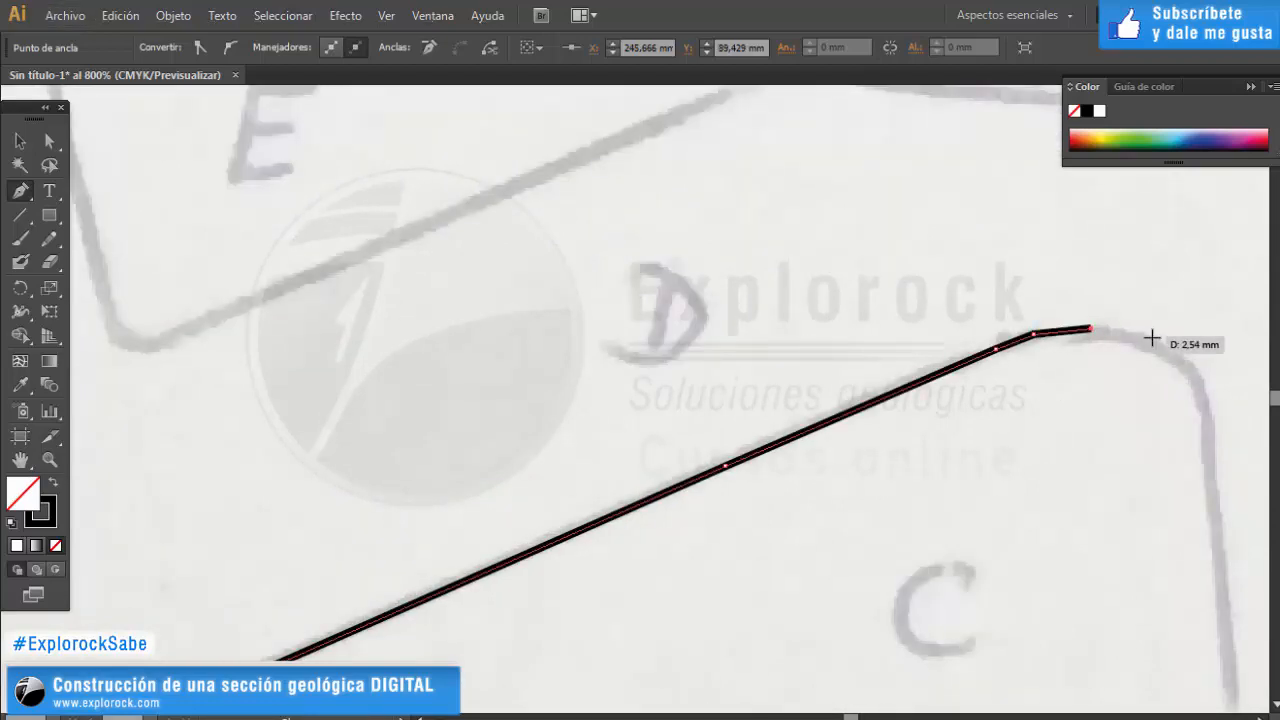
click(1202, 391)
Continue the C-D contact path down the steep limb past the second crest and around the last trough.
click(1220, 513)
drag(1209, 575, 837, 345)
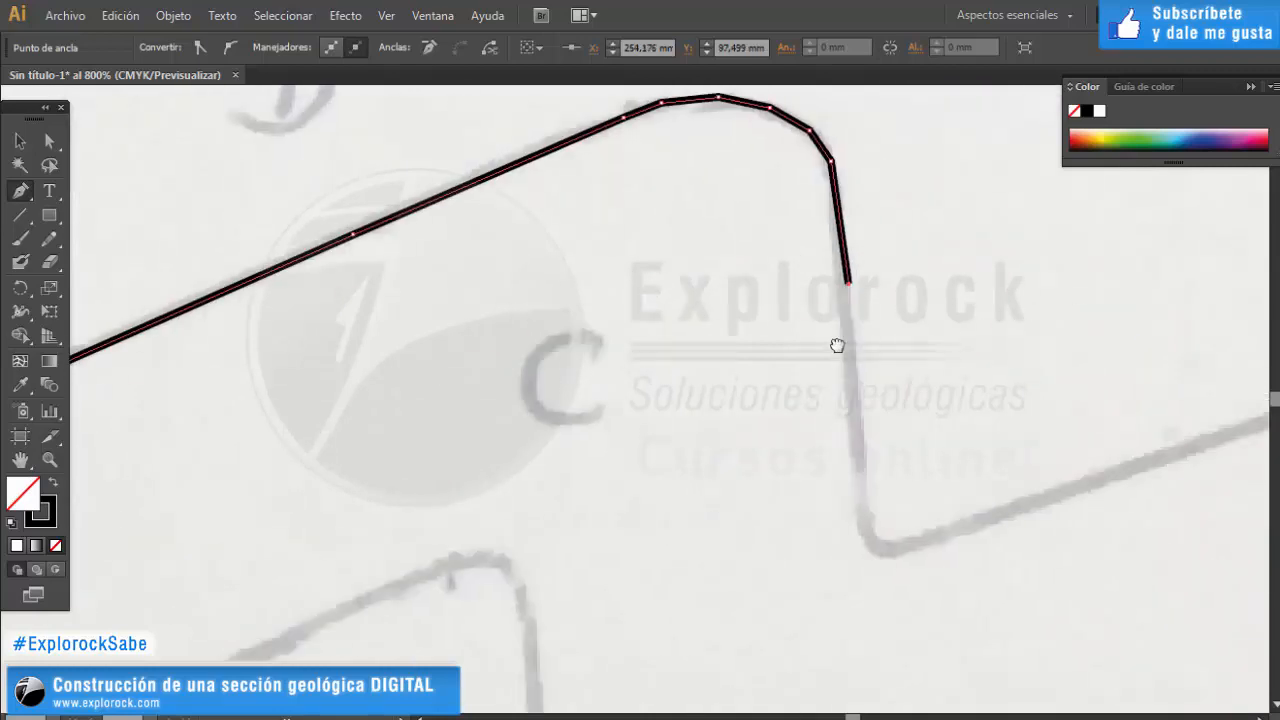
click(855, 418)
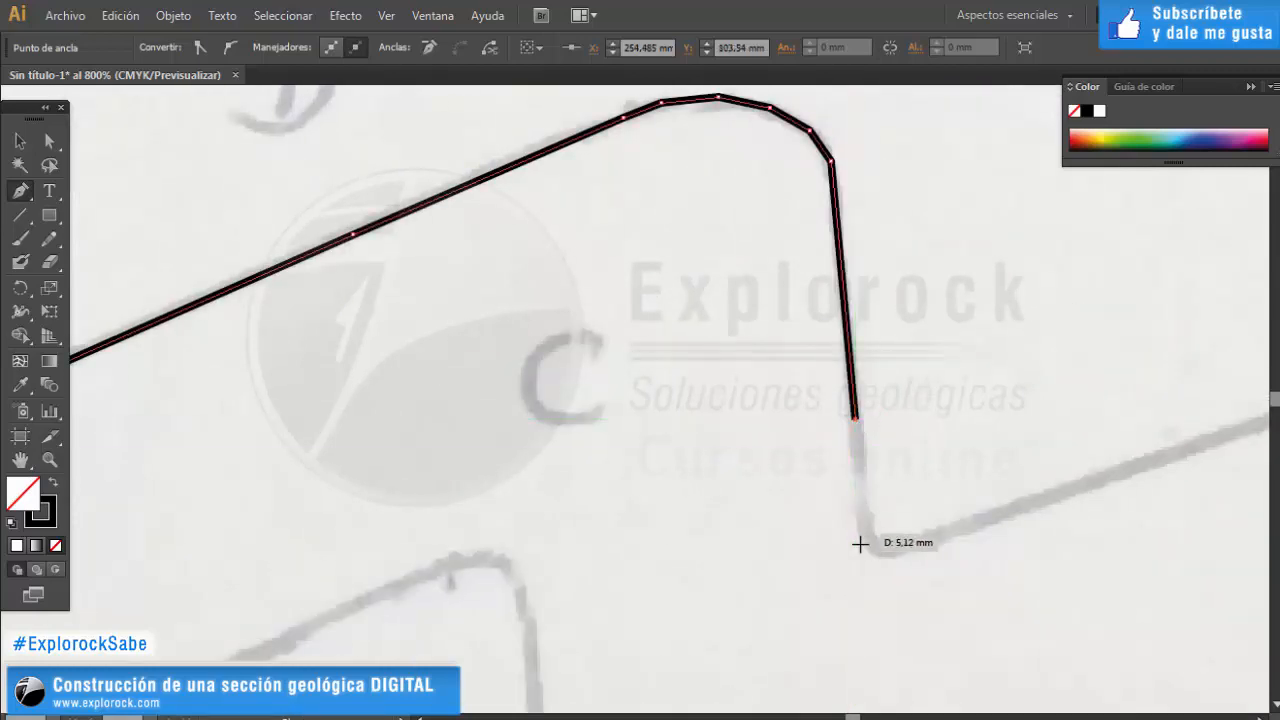
scroll(868, 552, up, 3)
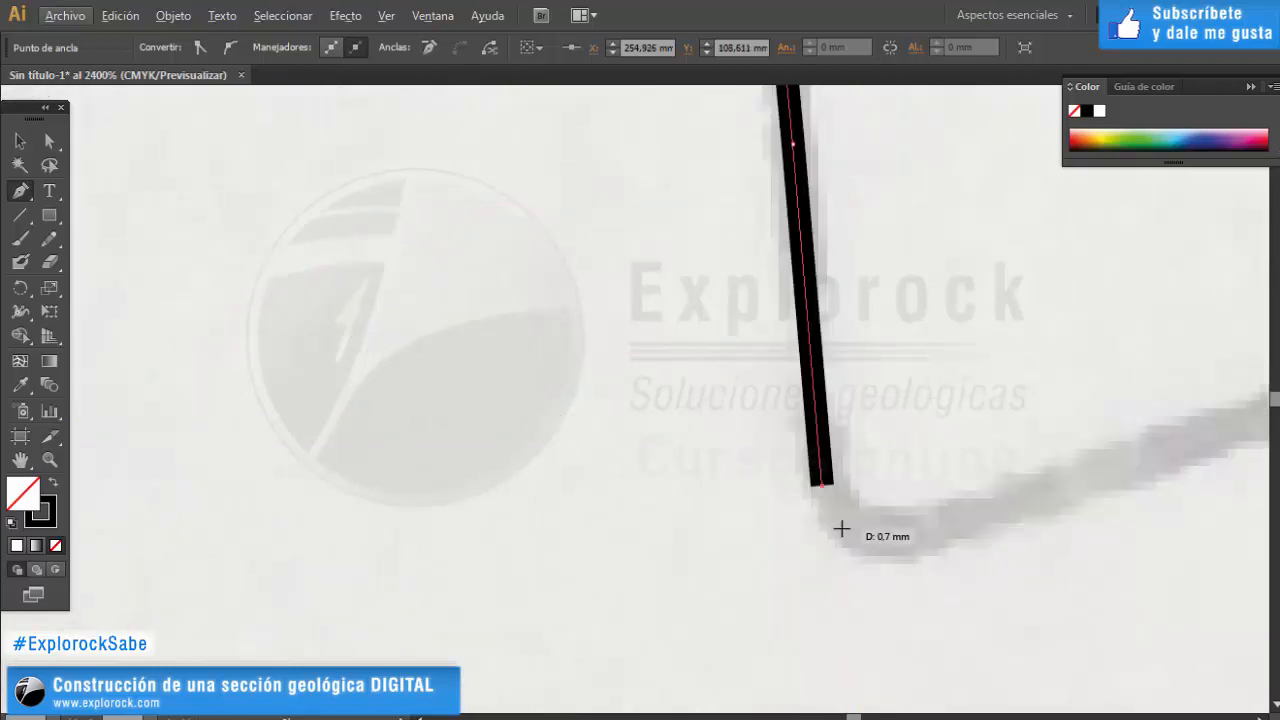
click(841, 528)
click(891, 540)
click(1004, 515)
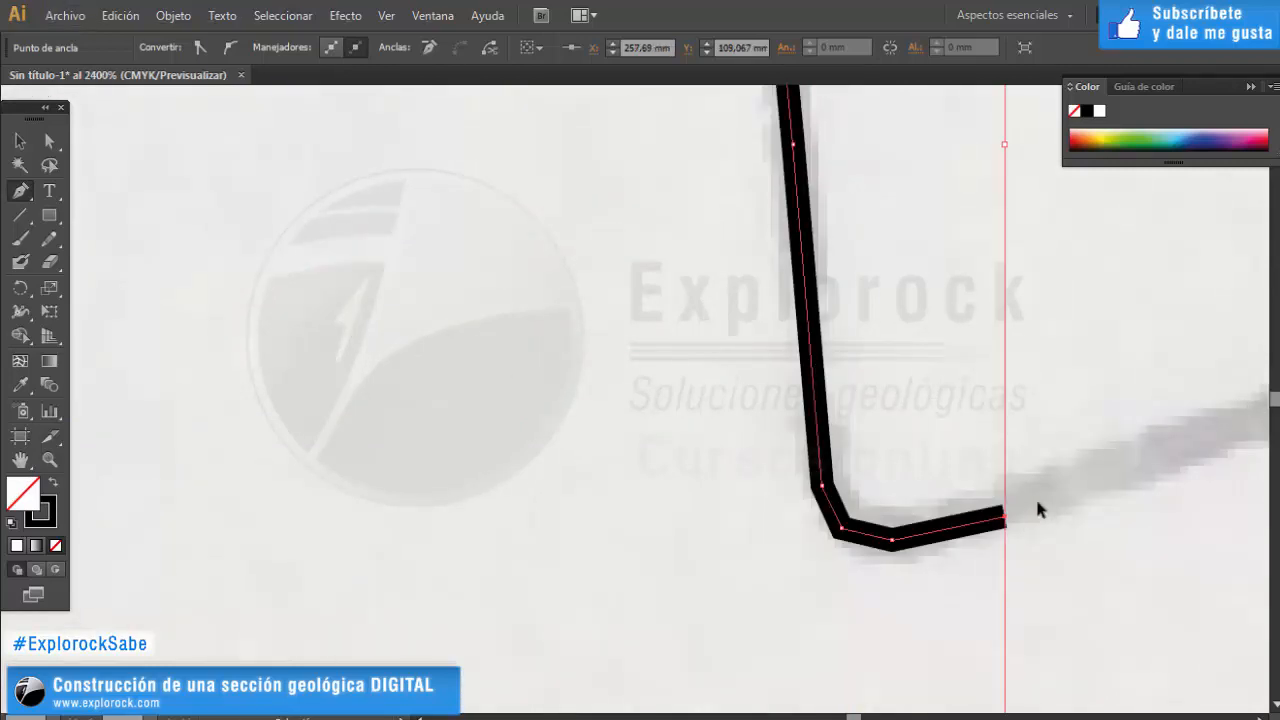
Extend the C-D contact path up the final limb to the end of the scanned line, then finish and deselect it.
scroll(620, 525, down, 4)
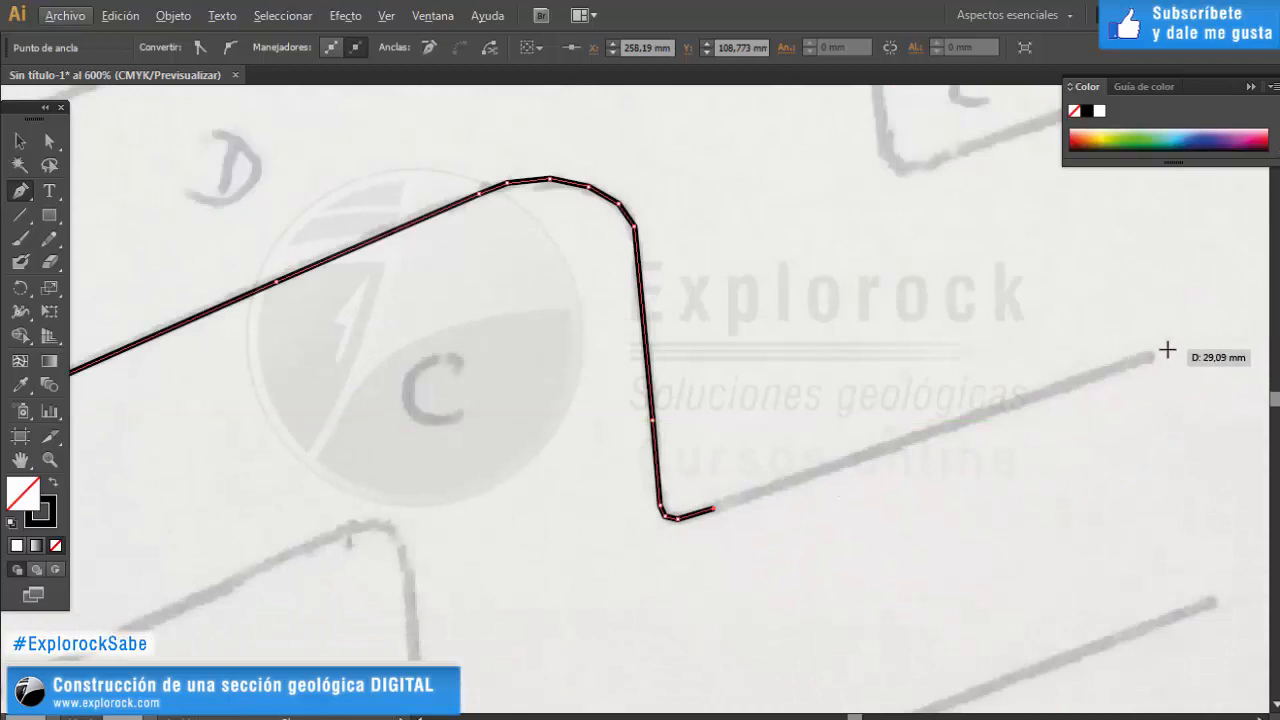
click(1167, 349)
scroll(1131, 380, down, 2)
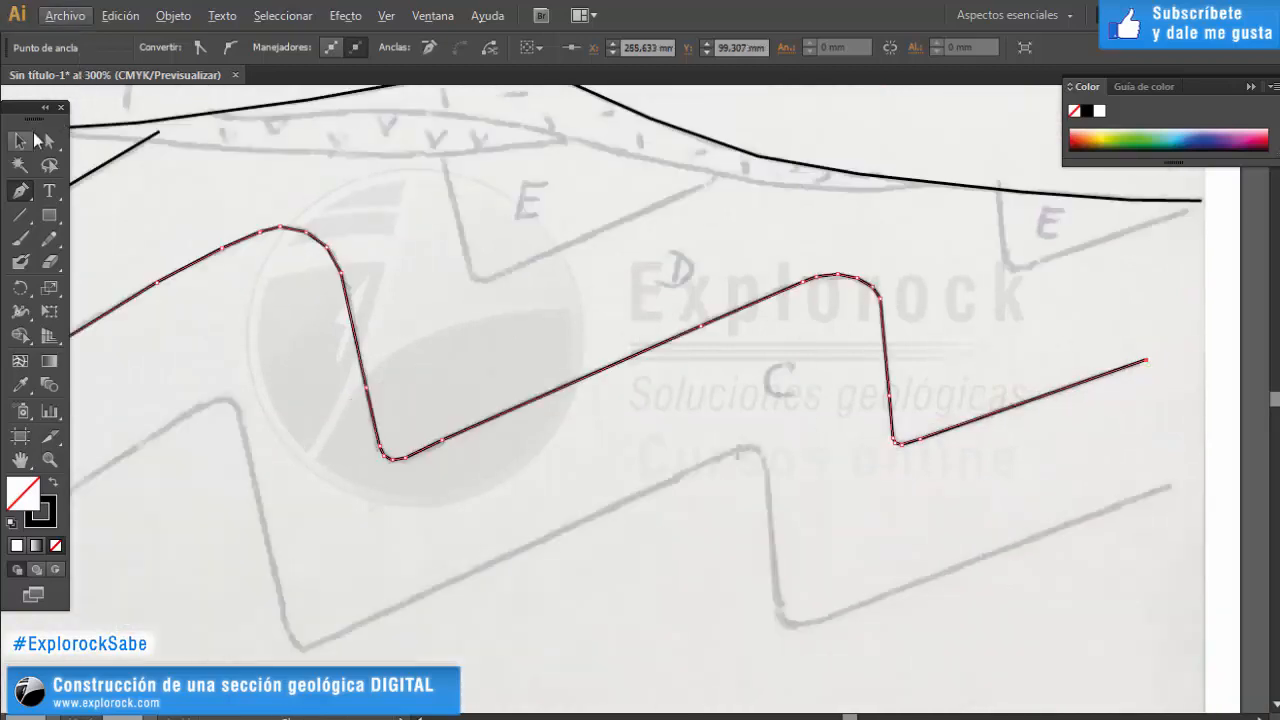
click(32, 139)
click(811, 213)
scroll(637, 334, down, 2)
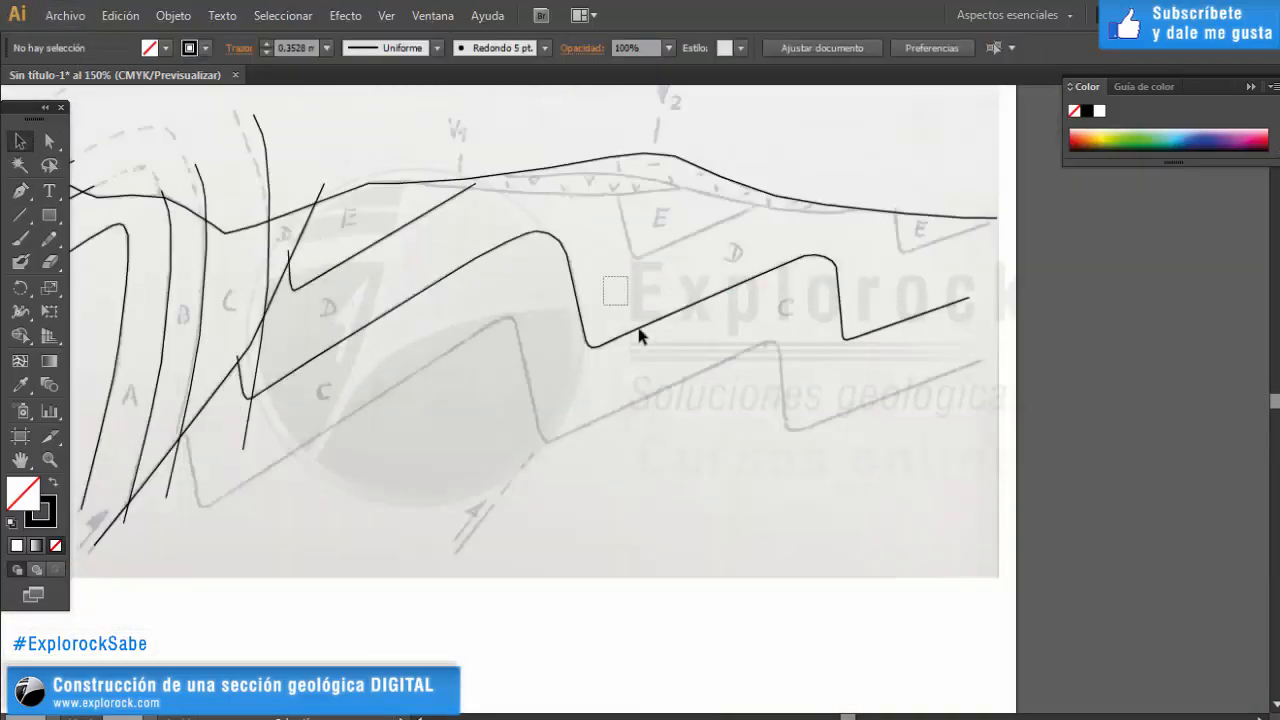
Start a new path on the lower contact beneath C at the fault, round its sharp trough and run it partway up the long limb.
click(621, 353)
key(p)
scroll(163, 500, up, 5)
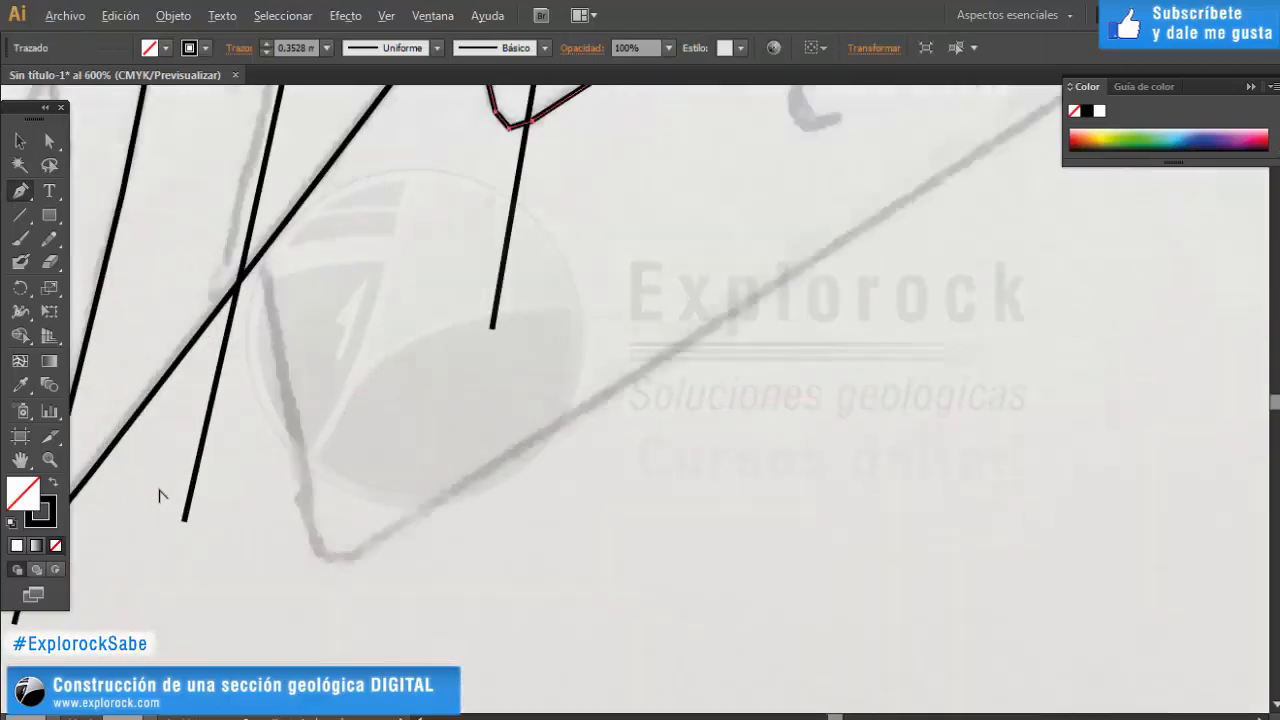
click(289, 152)
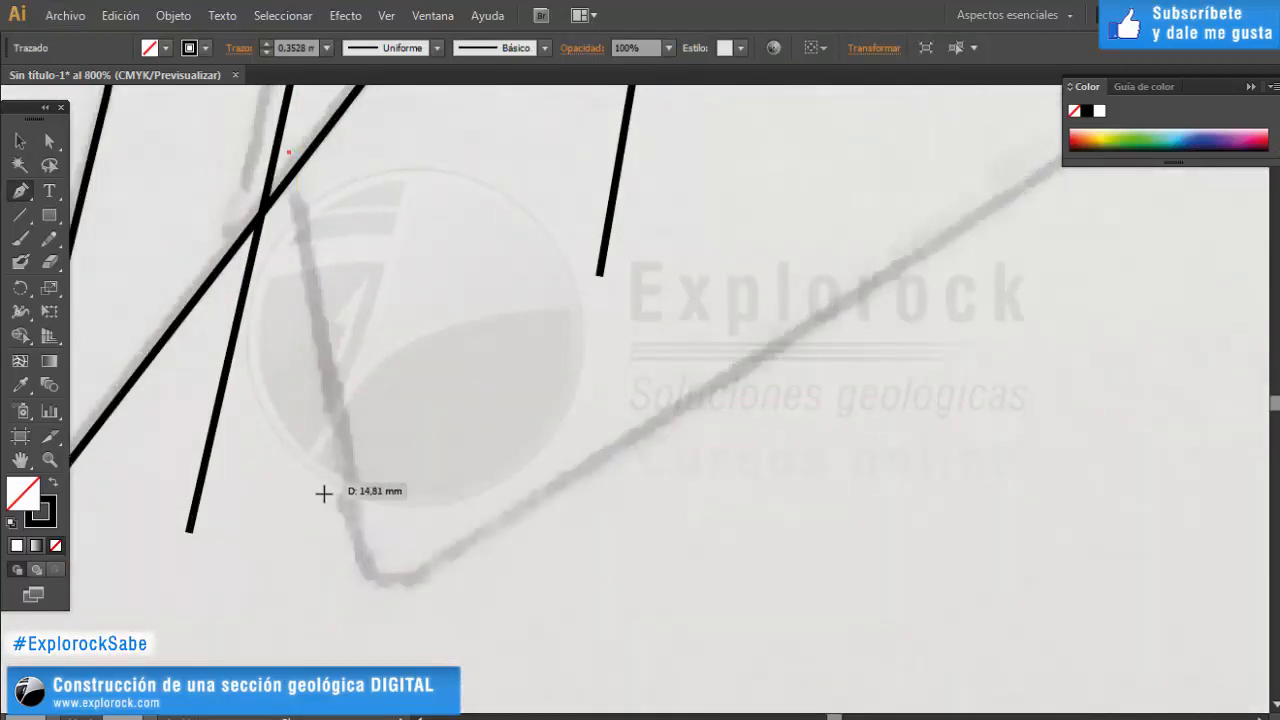
click(351, 501)
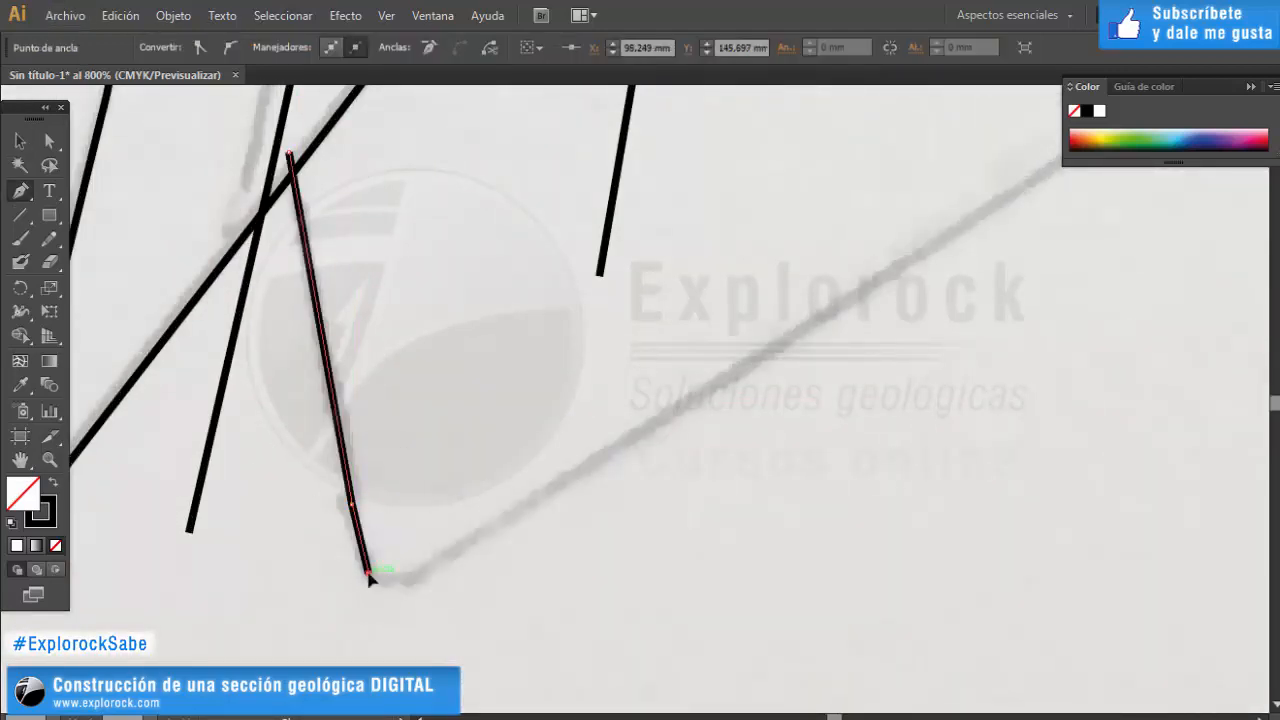
click(382, 580)
click(437, 557)
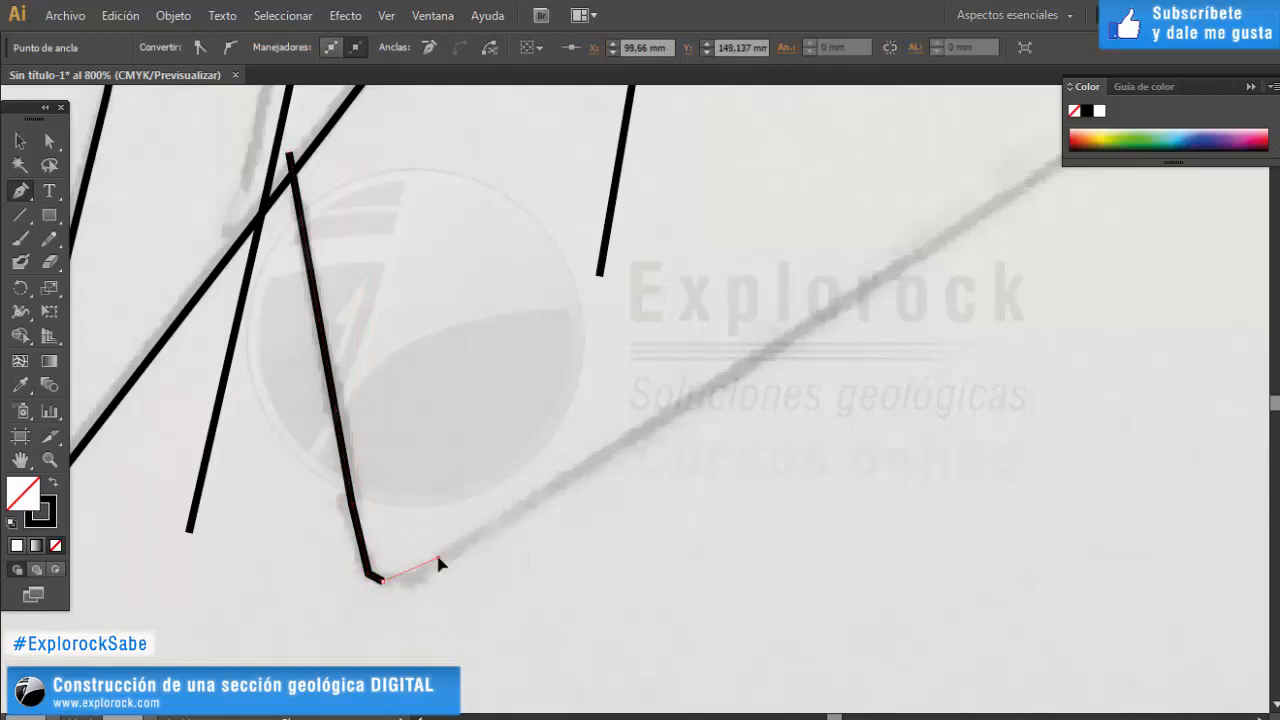
click(771, 347)
Extend the lower contact path up the long limb, around the first fold crest and partway down the steep limb.
scroll(465, 470, down, 4)
scroll(721, 291, up, 2)
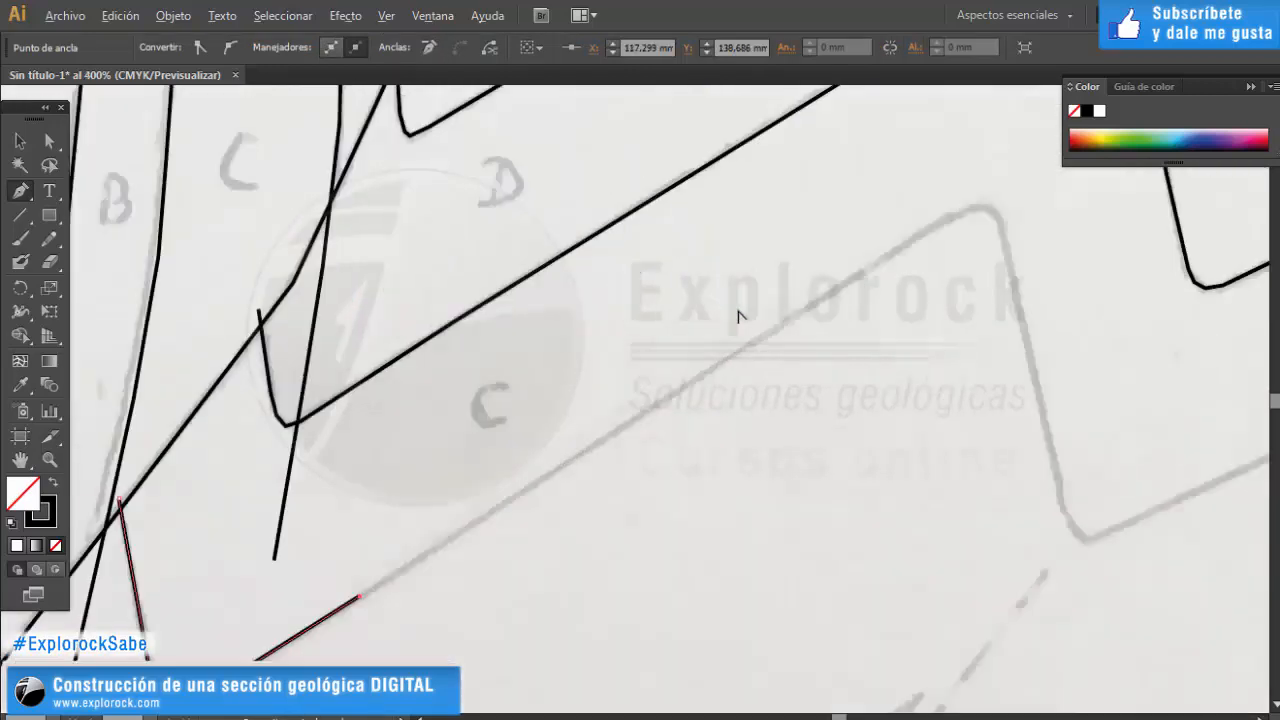
scroll(923, 243, up, 2)
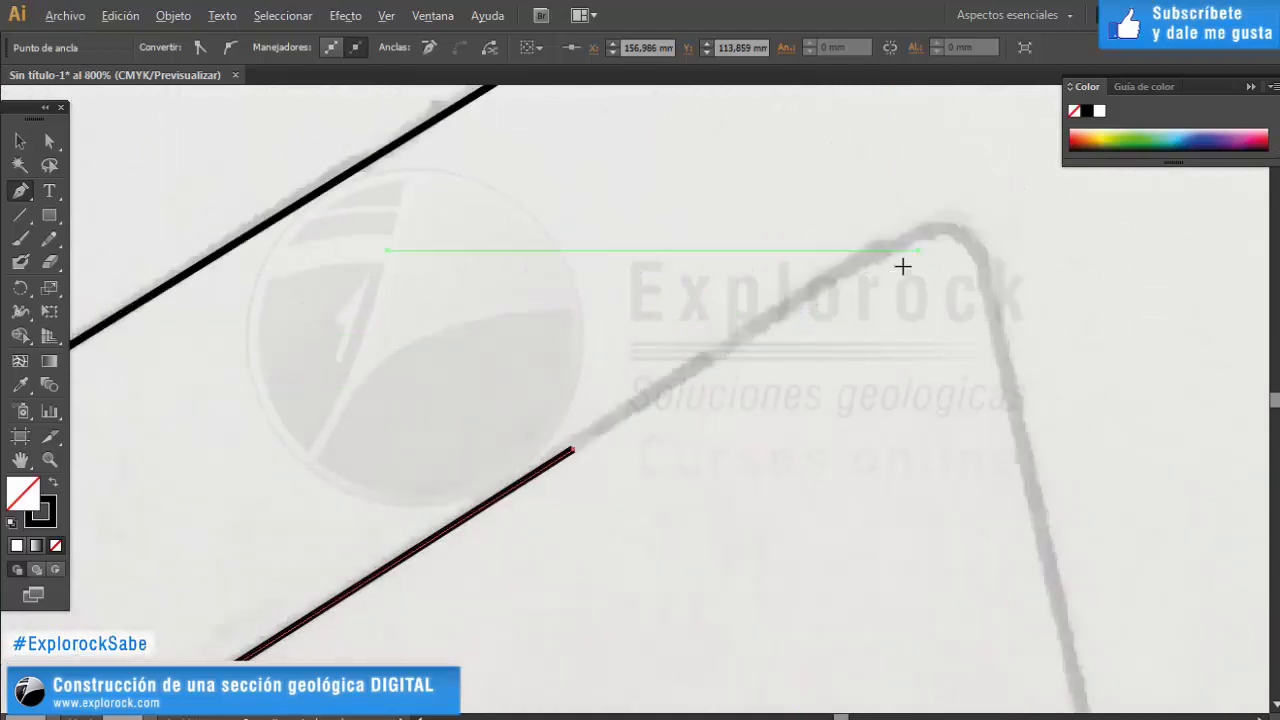
click(835, 276)
click(886, 250)
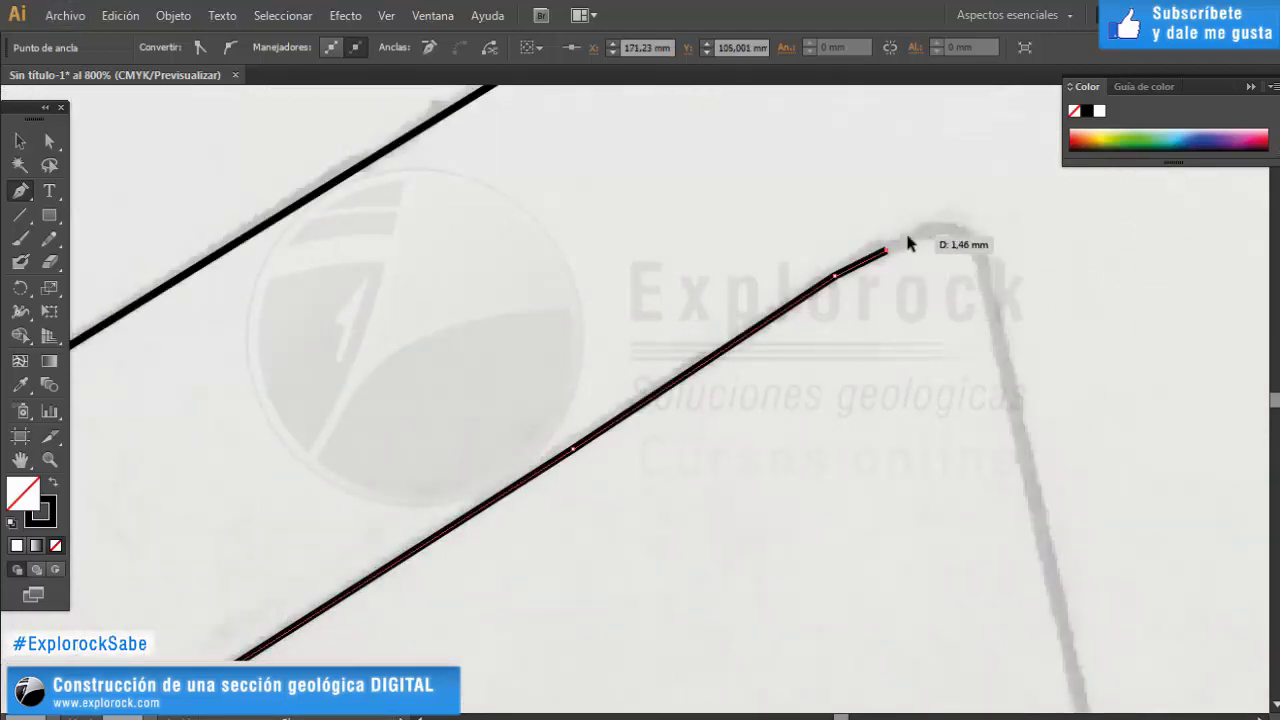
key(ctrl+z)
click(894, 241)
click(921, 228)
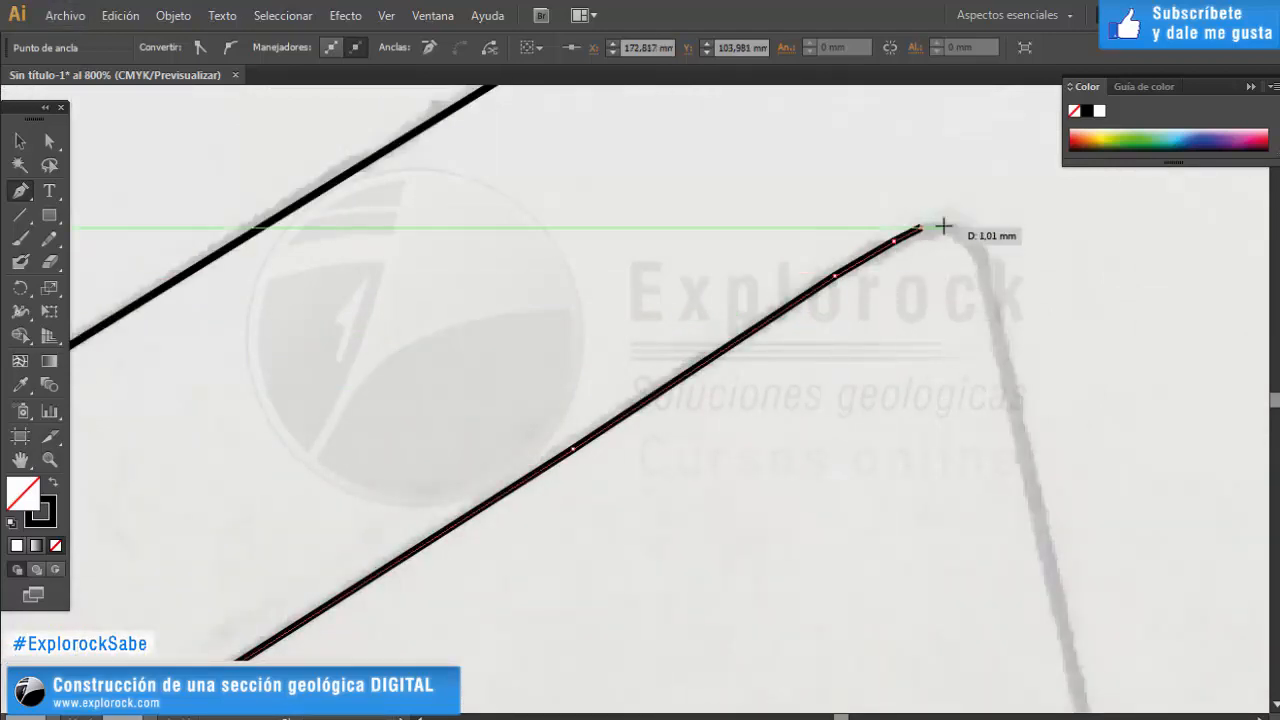
click(943, 227)
click(969, 237)
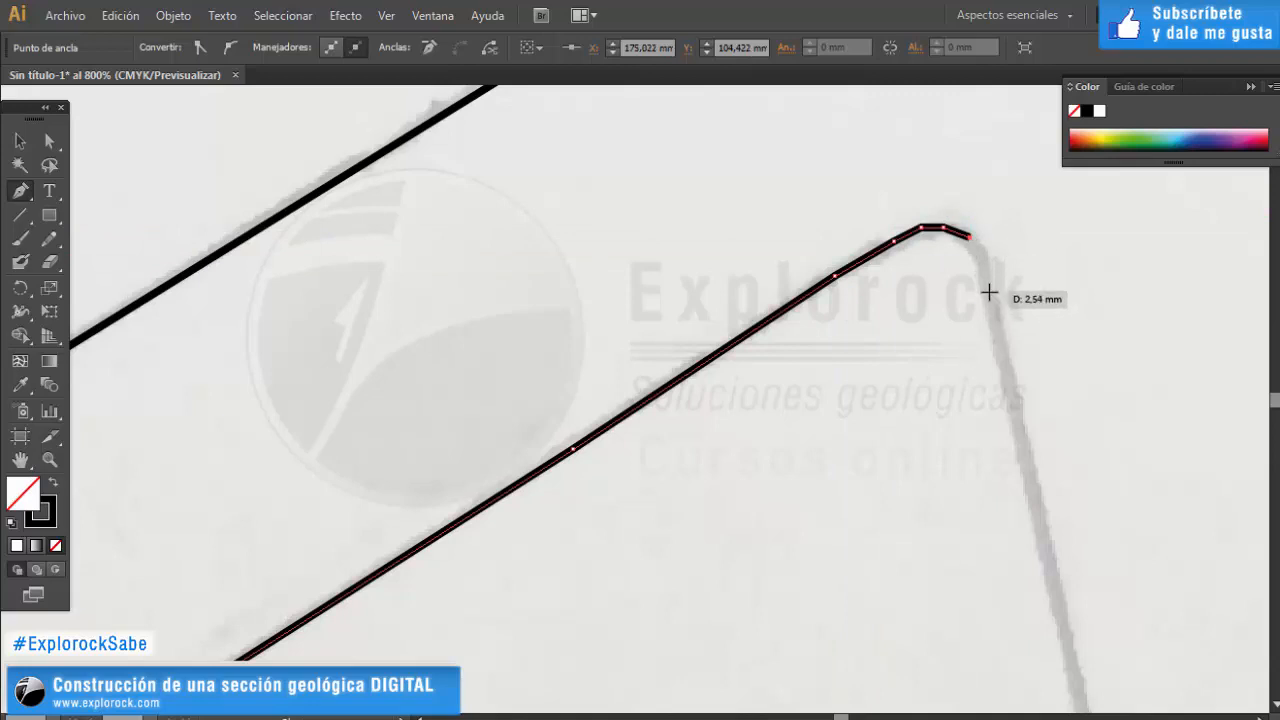
click(988, 292)
click(1042, 521)
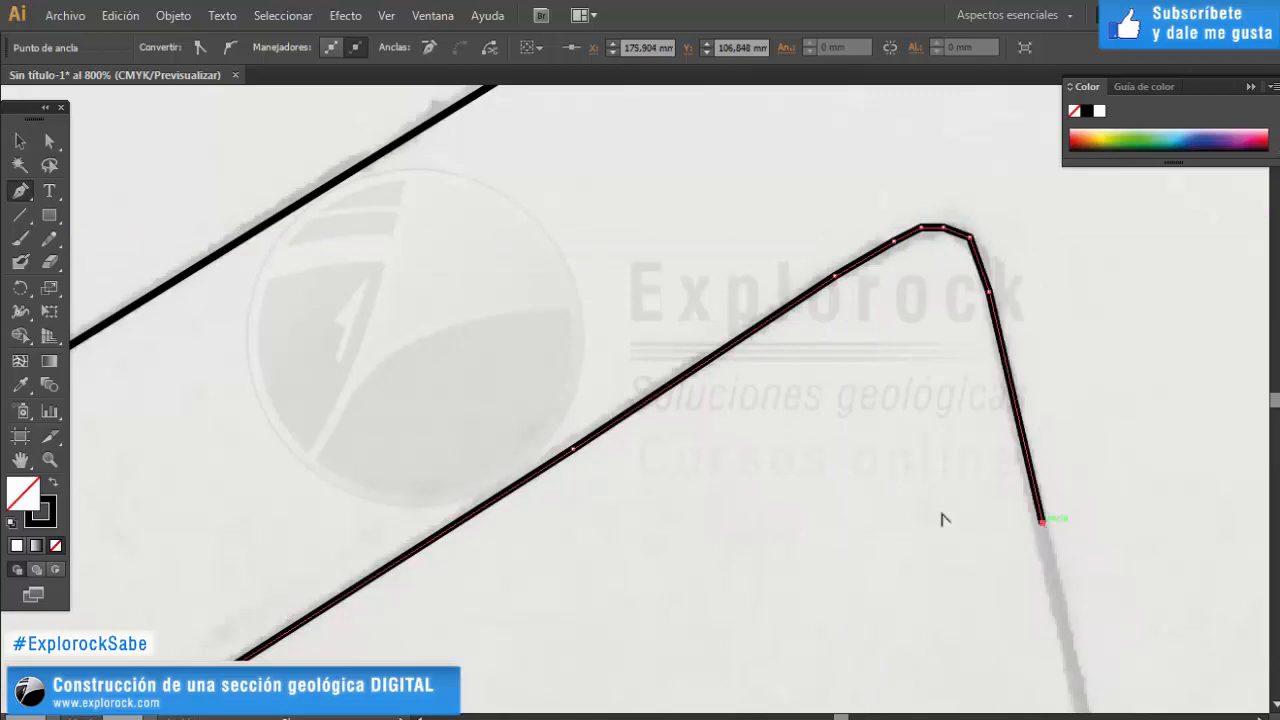
Continue the lower contact path down to the next trough, around it and onto the start of the second long limb.
scroll(670, 401, down, 3)
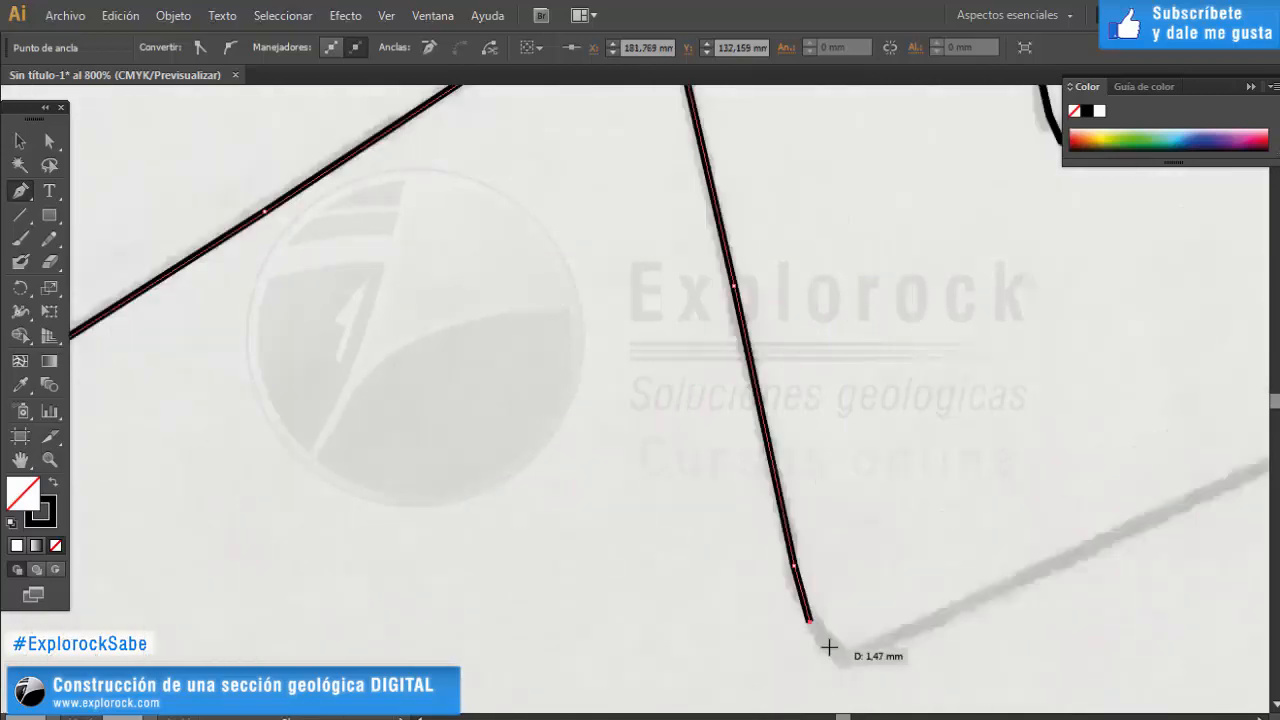
click(829, 647)
click(853, 654)
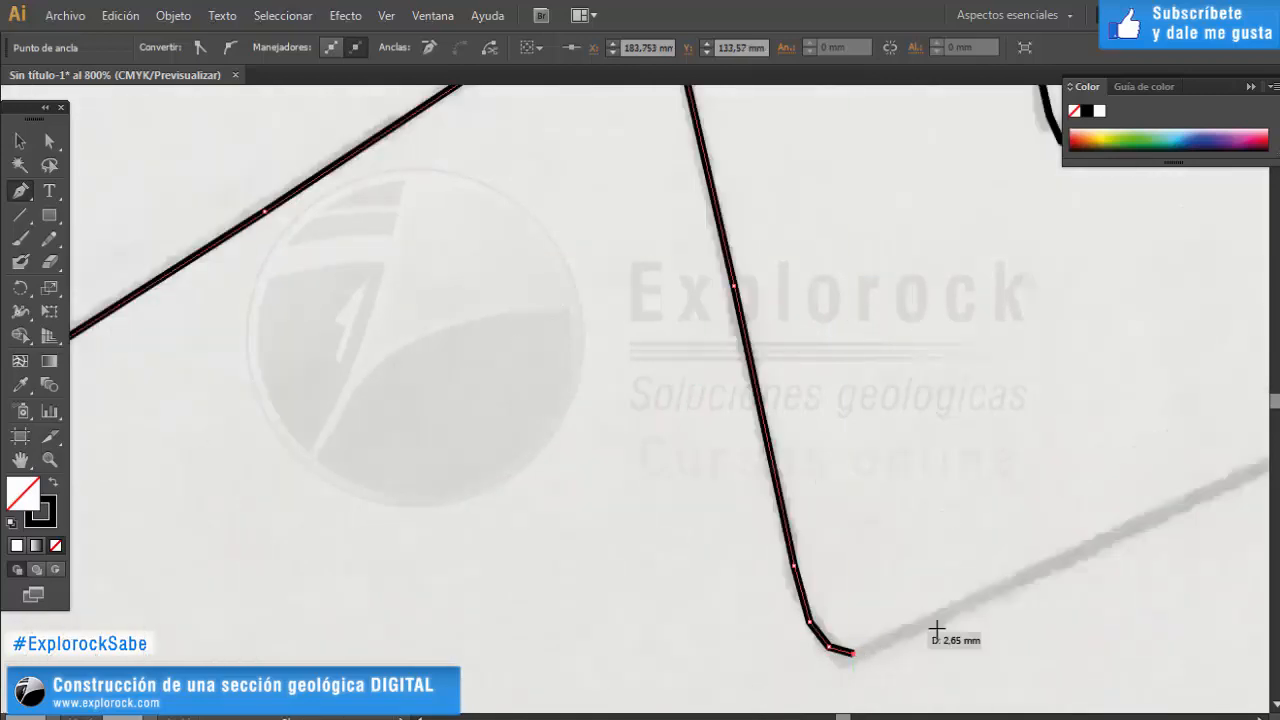
click(988, 597)
scroll(863, 477, down, 3)
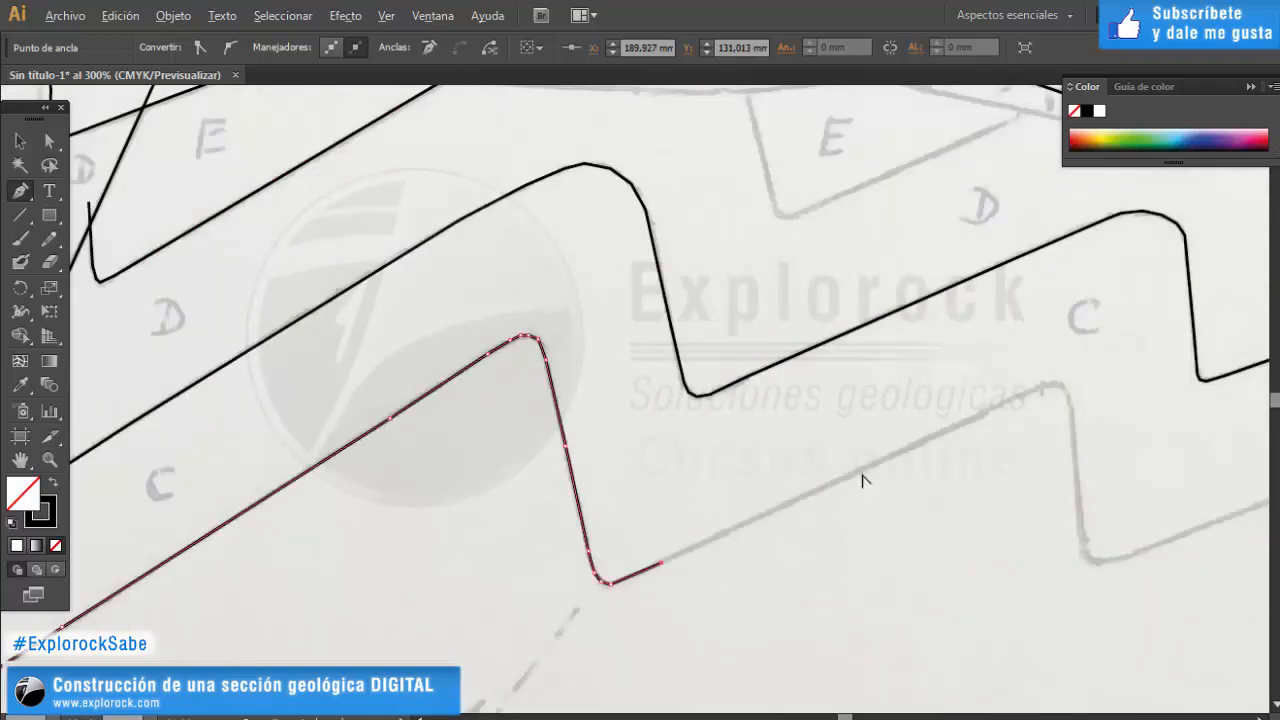
Extend the lower contact path up the second long limb and around the second fold crest below label C.
scroll(849, 503, up, 5)
click(922, 430)
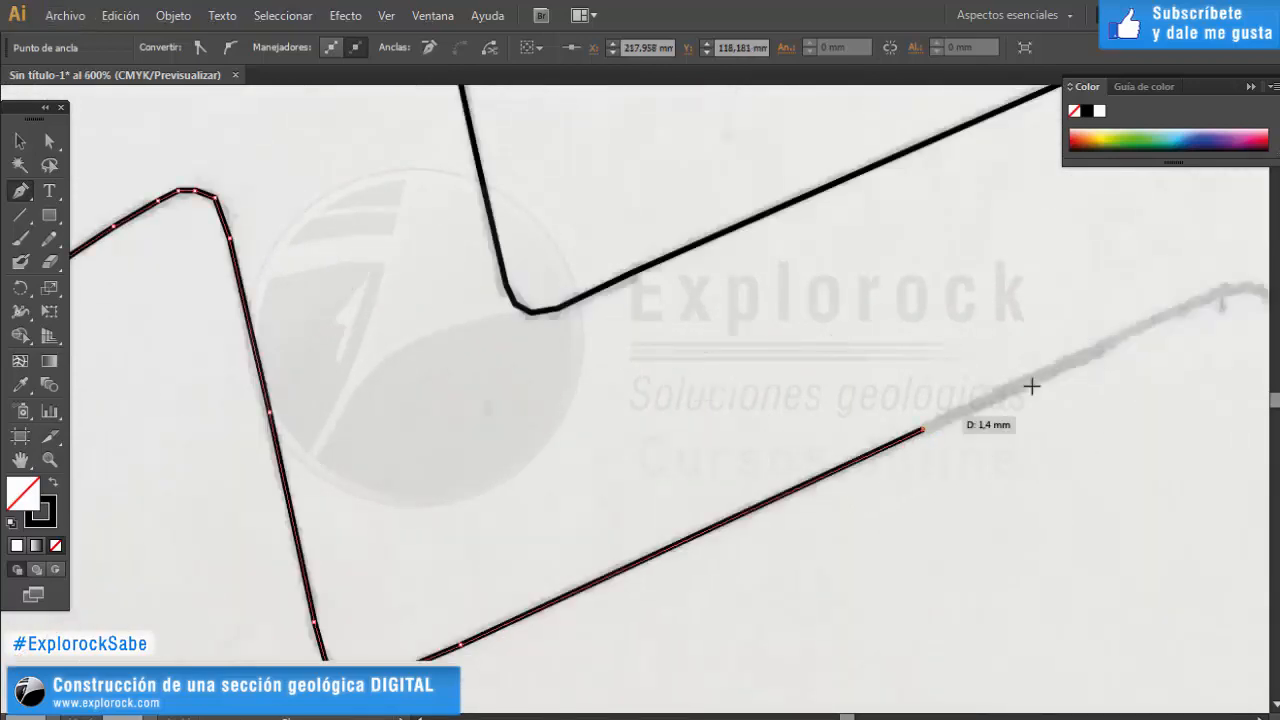
scroll(809, 380, down, 3)
scroll(797, 409, up, 5)
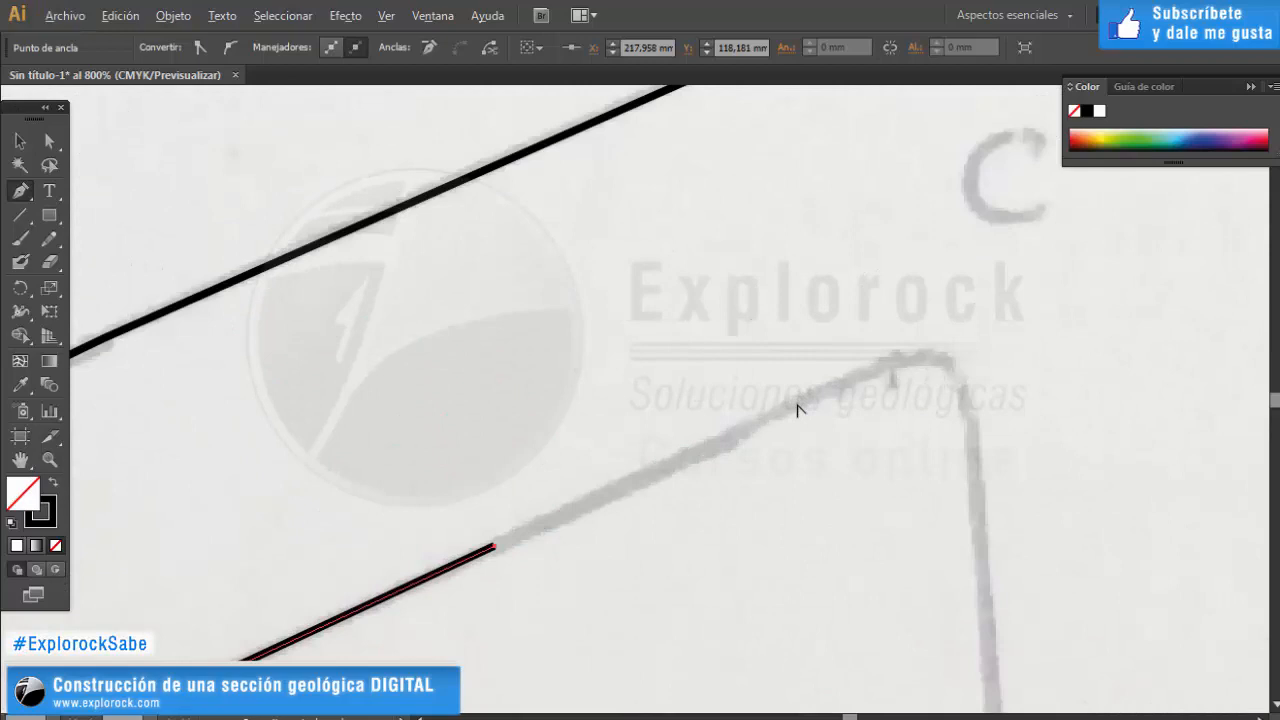
click(888, 364)
click(920, 355)
scroll(948, 371, up, 3)
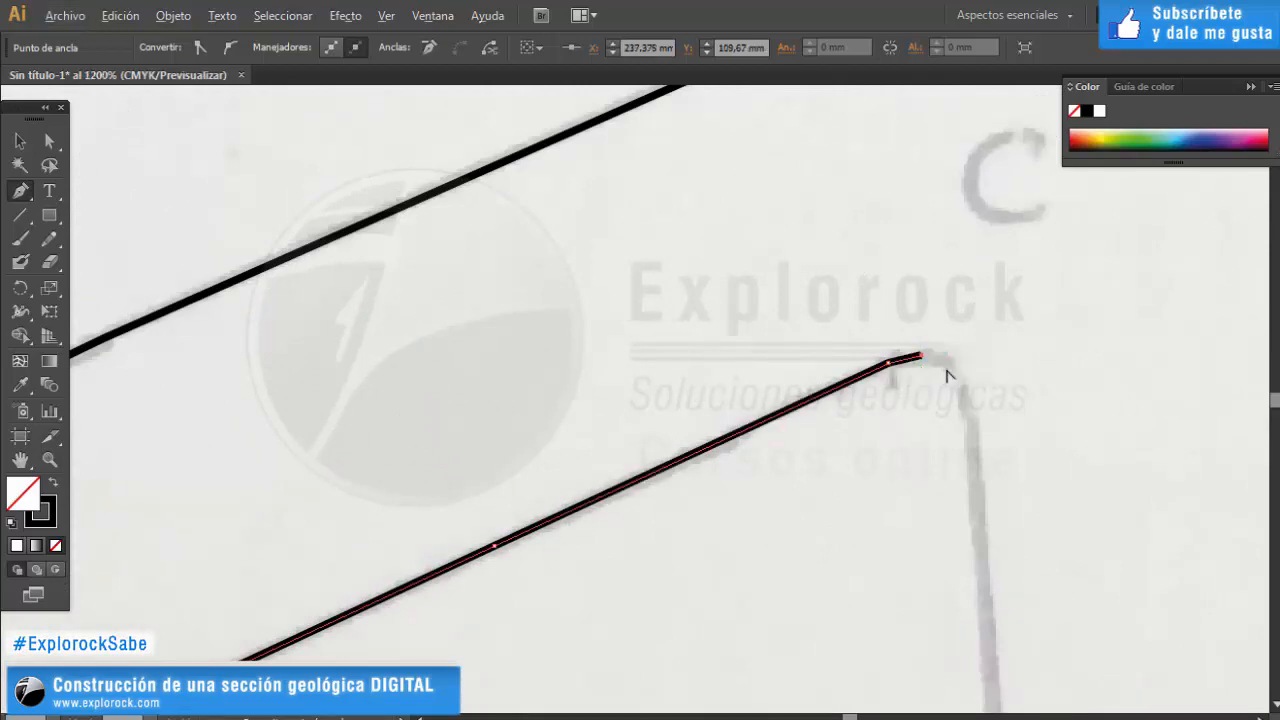
click(930, 347)
click(967, 401)
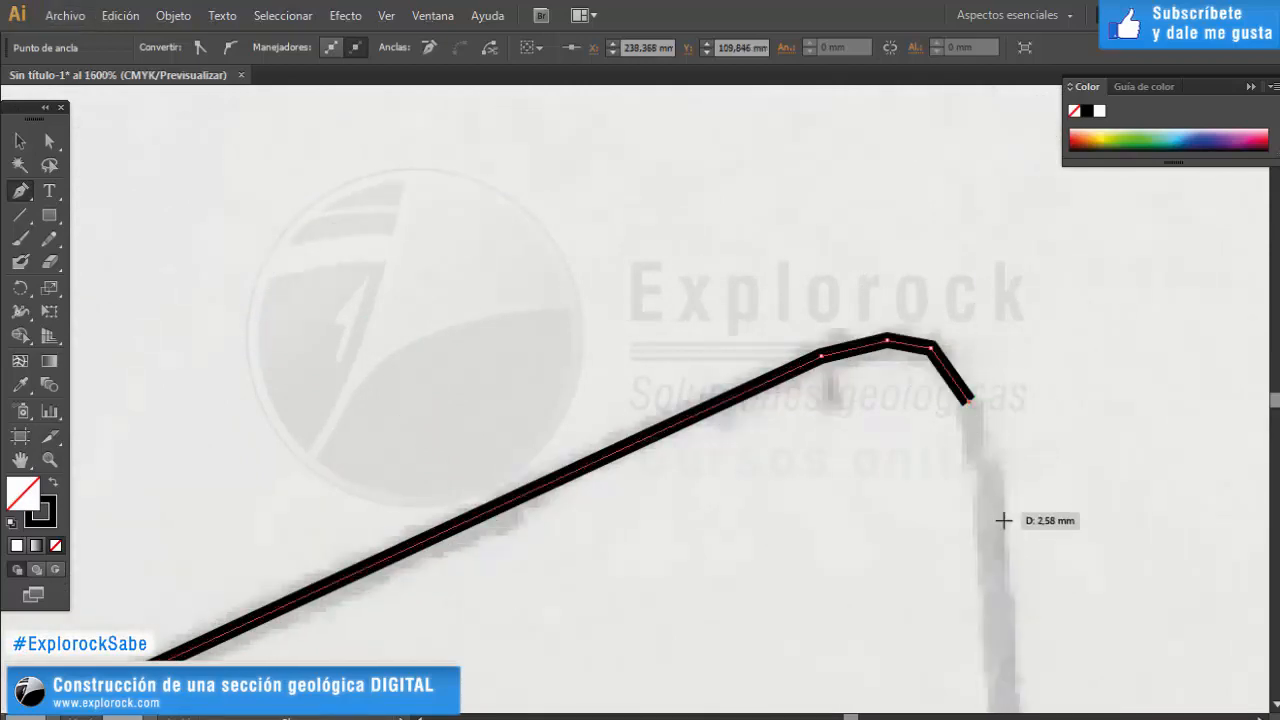
Trace the lower contact down the second steep limb, around the last trough and onto the start of the final limb.
click(985, 492)
click(1000, 623)
scroll(680, 340, down, 3)
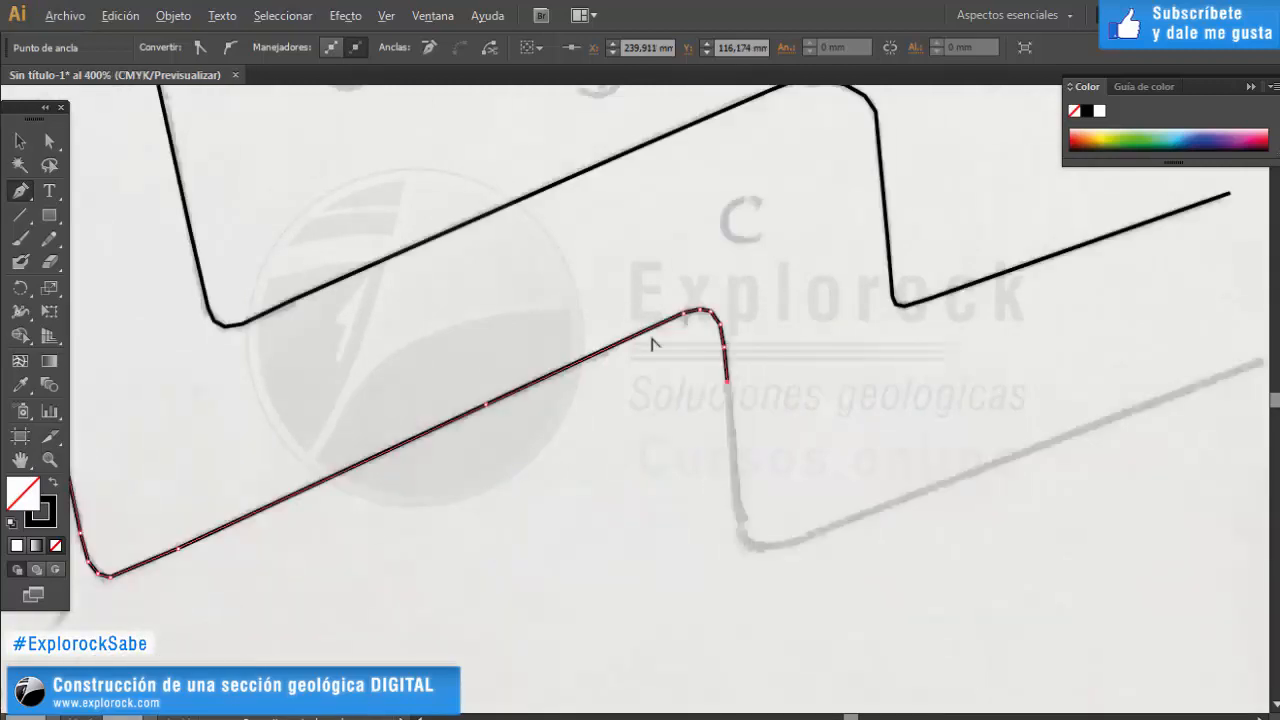
scroll(687, 435, up, 2)
click(533, 418)
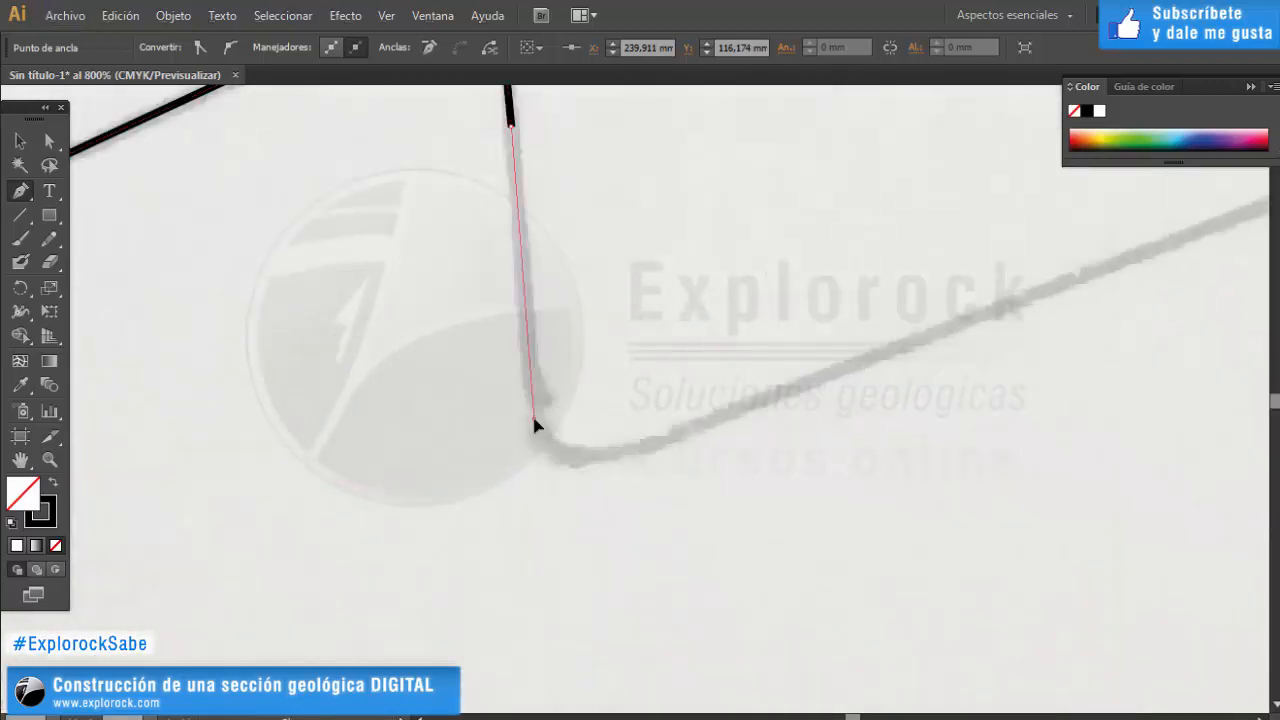
click(547, 447)
click(579, 457)
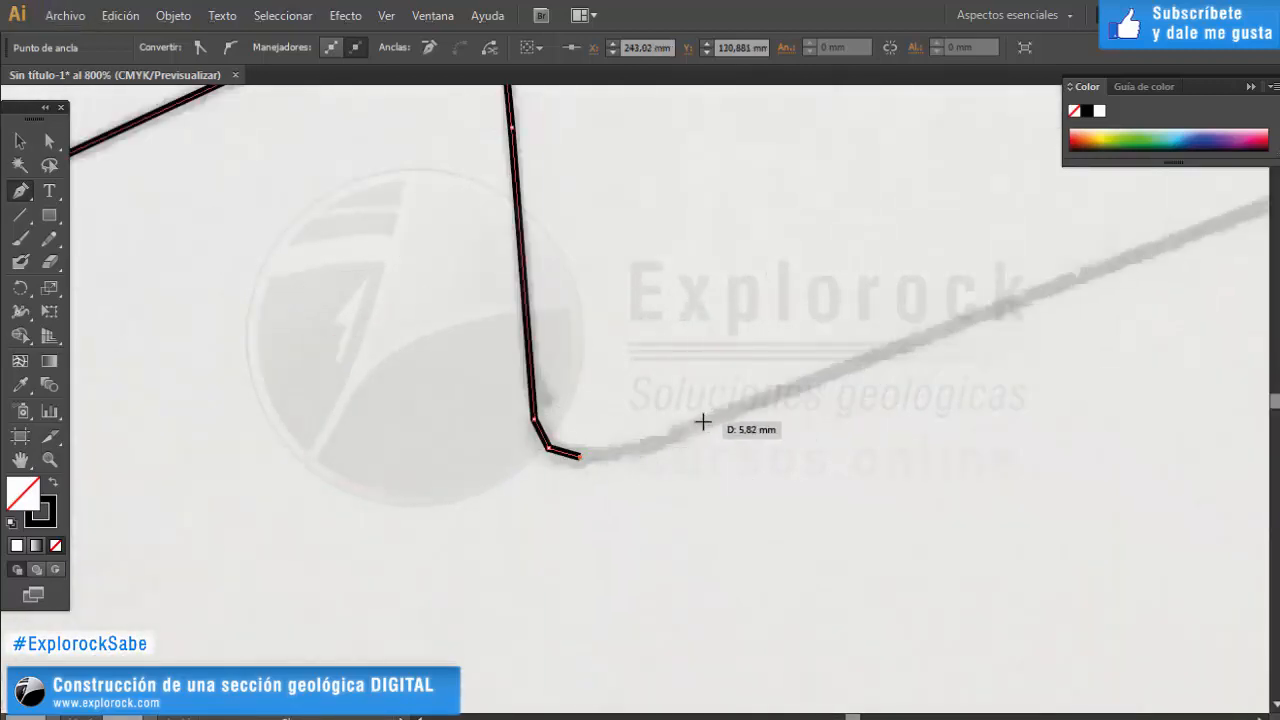
click(702, 423)
Extend the lower contact path up the final limb to the end of the scanned line, then finish and deselect it.
scroll(702, 423, down, 3)
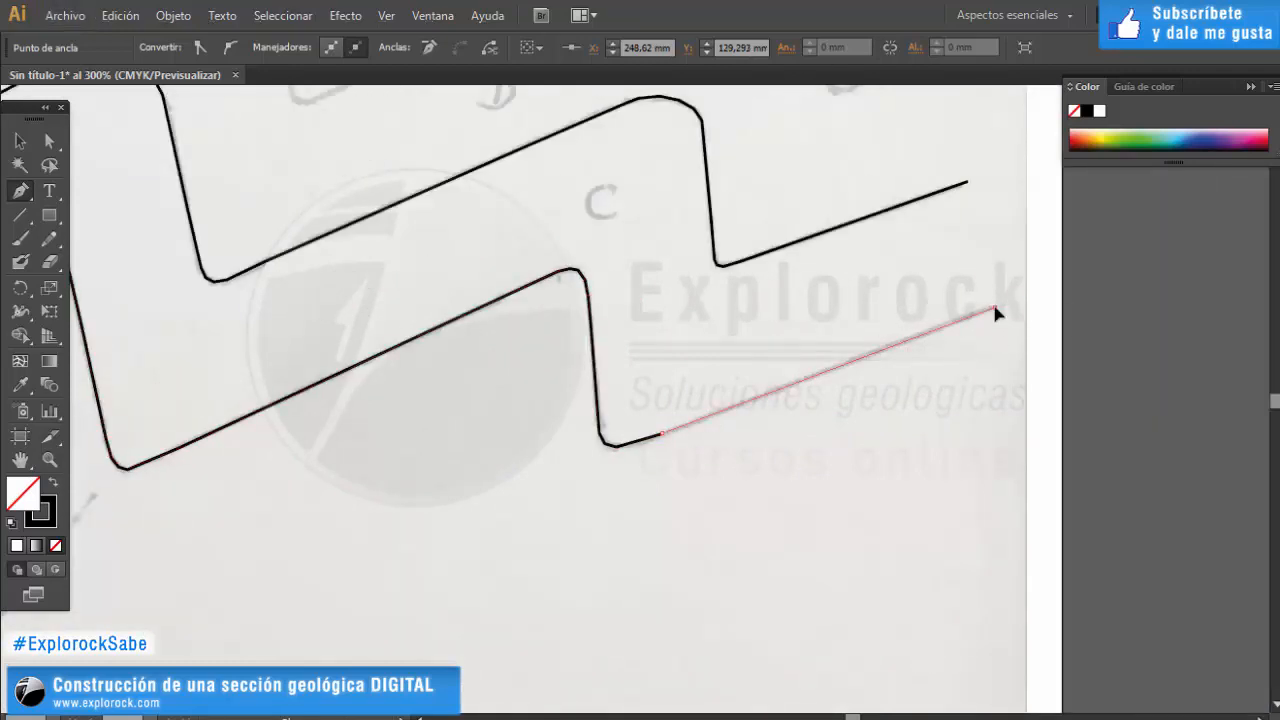
click(995, 313)
key(v)
click(973, 427)
scroll(978, 420, down, 3)
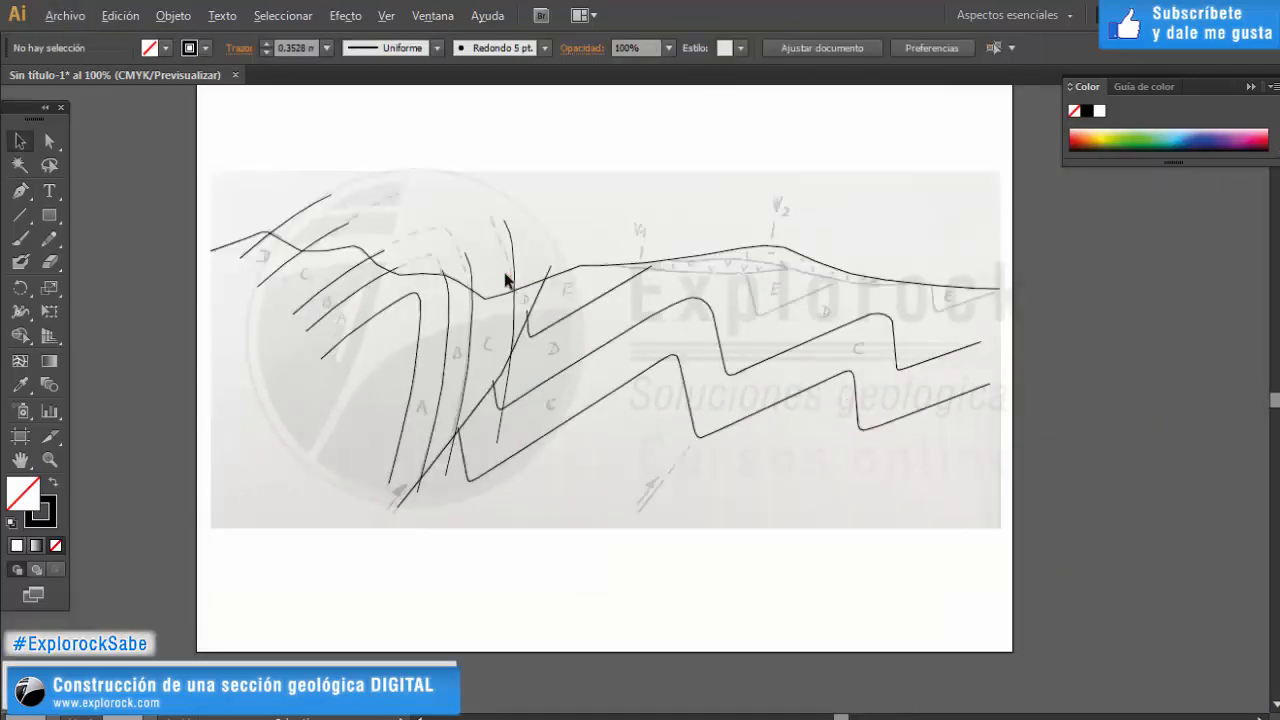
Start a new path above the surface line west of V1 and trace the first part of the V-patterned layer's base.
scroll(505, 280, up, 2)
drag(832, 492, 829, 480)
key(p)
scroll(794, 406, up, 1)
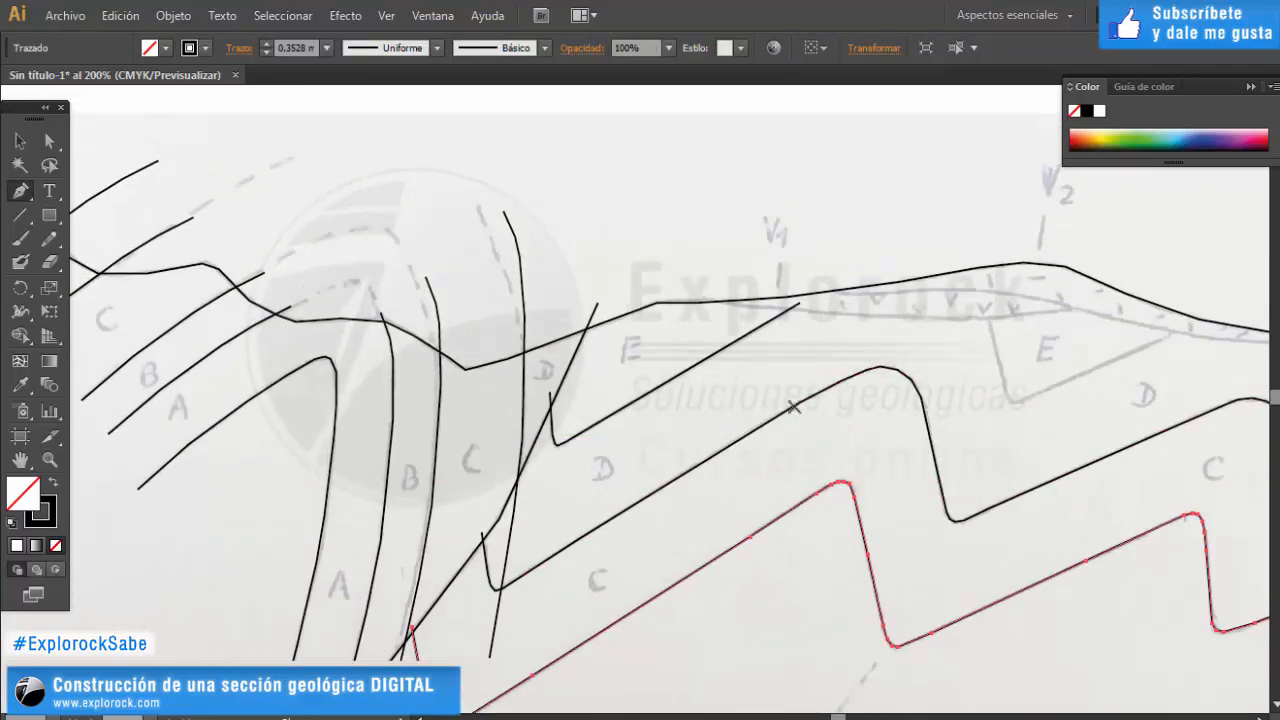
drag(901, 374, 810, 431)
scroll(655, 345, up, 2)
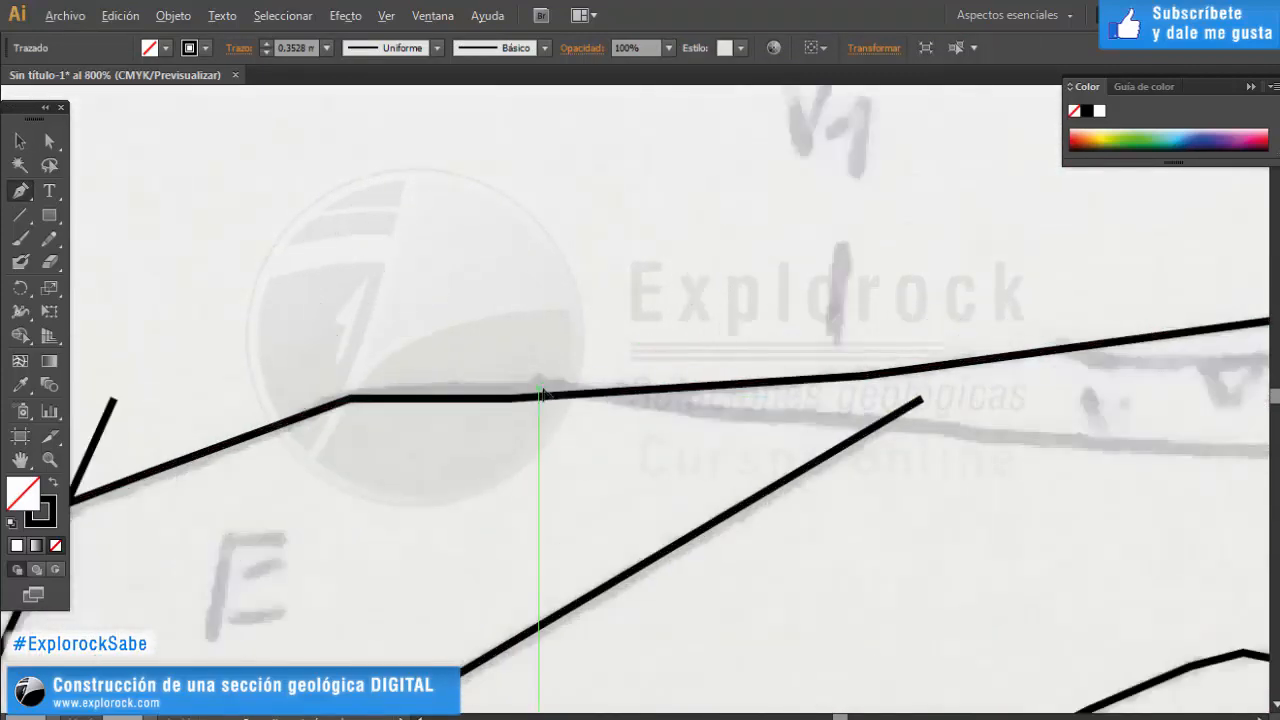
click(699, 407)
key(ctrl+z)
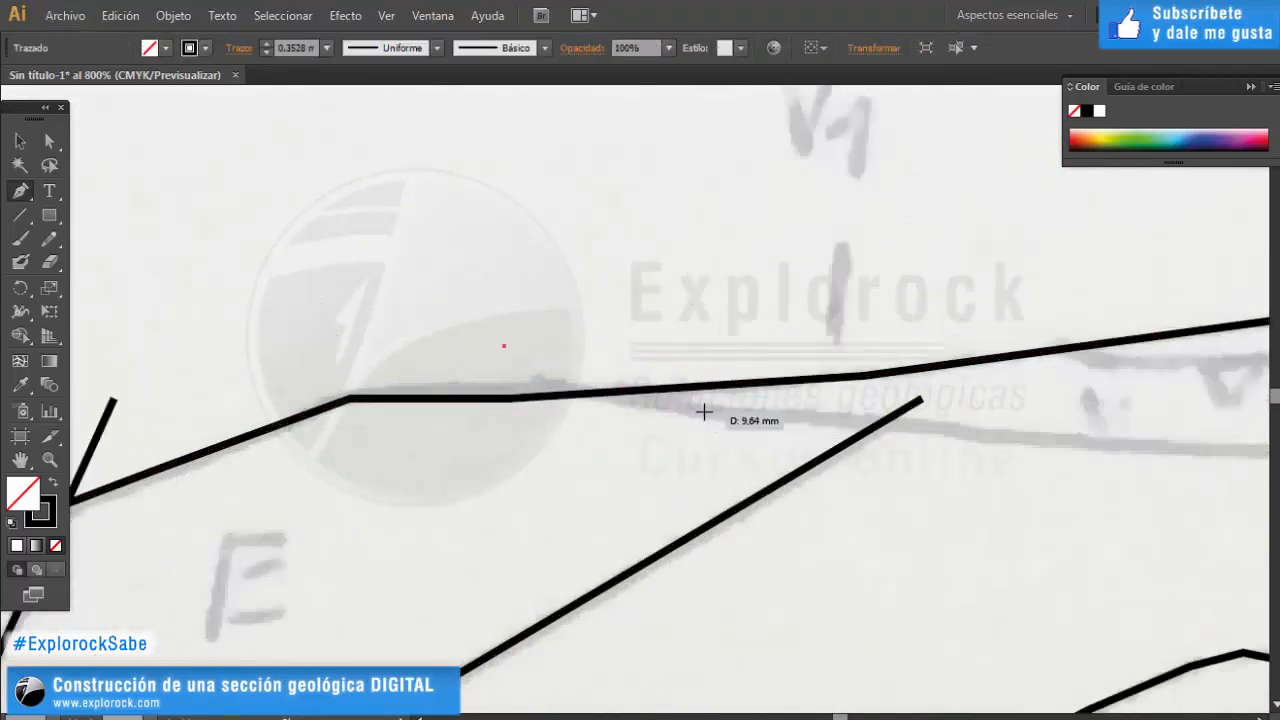
click(701, 407)
click(812, 417)
click(964, 435)
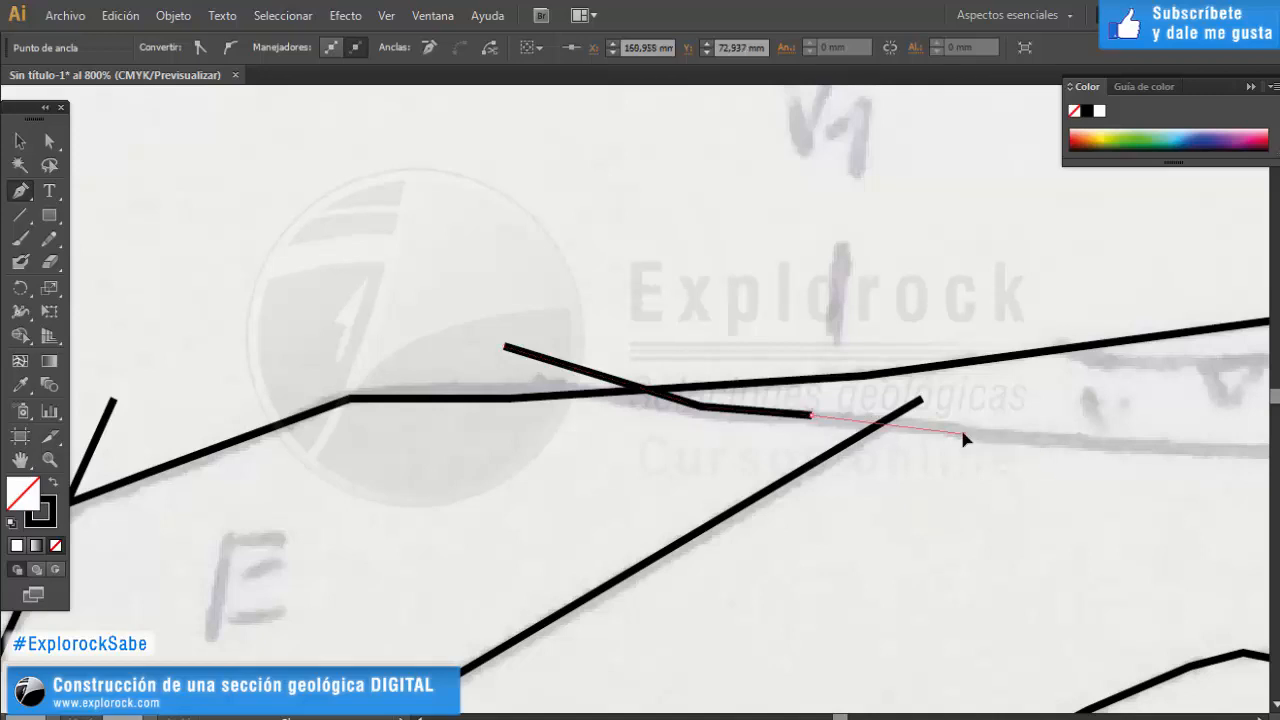
click(1155, 450)
Extend the base path of the V-patterned layer eastward beyond its crossing with the layer's top line, replacing the last anchor with a farther one.
drag(970, 468, 272, 490)
click(710, 483)
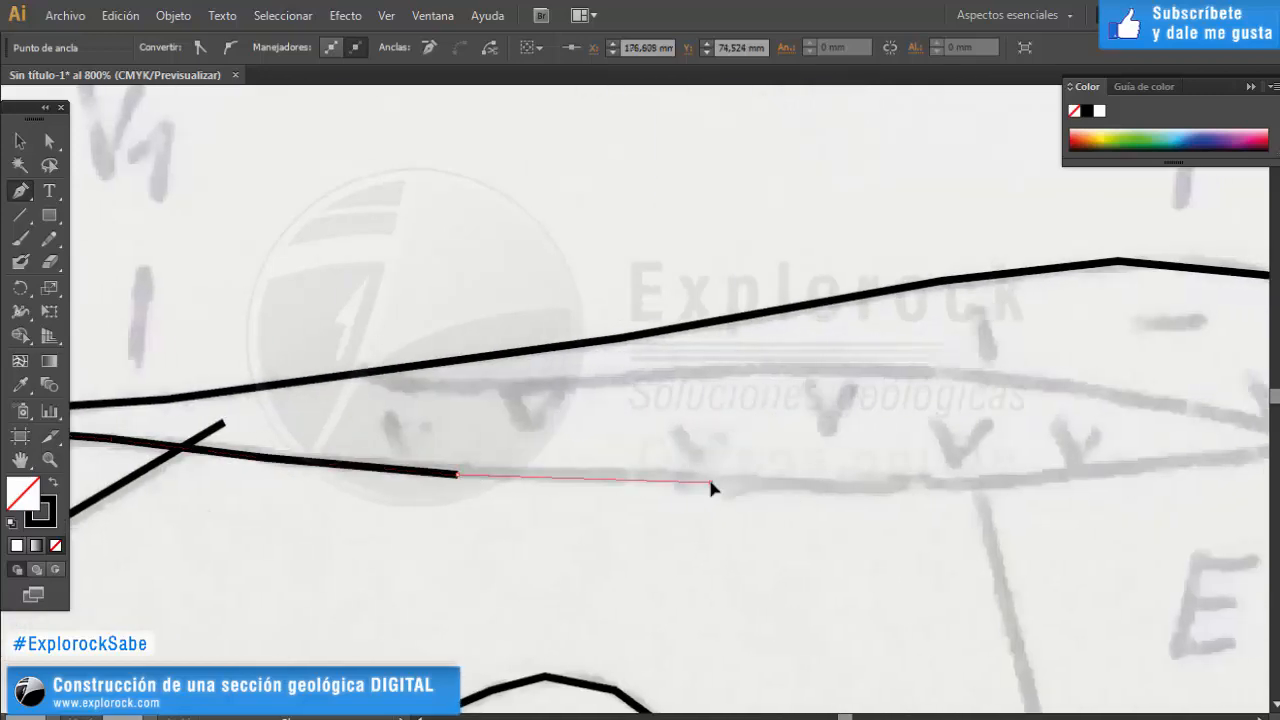
click(942, 483)
click(1103, 474)
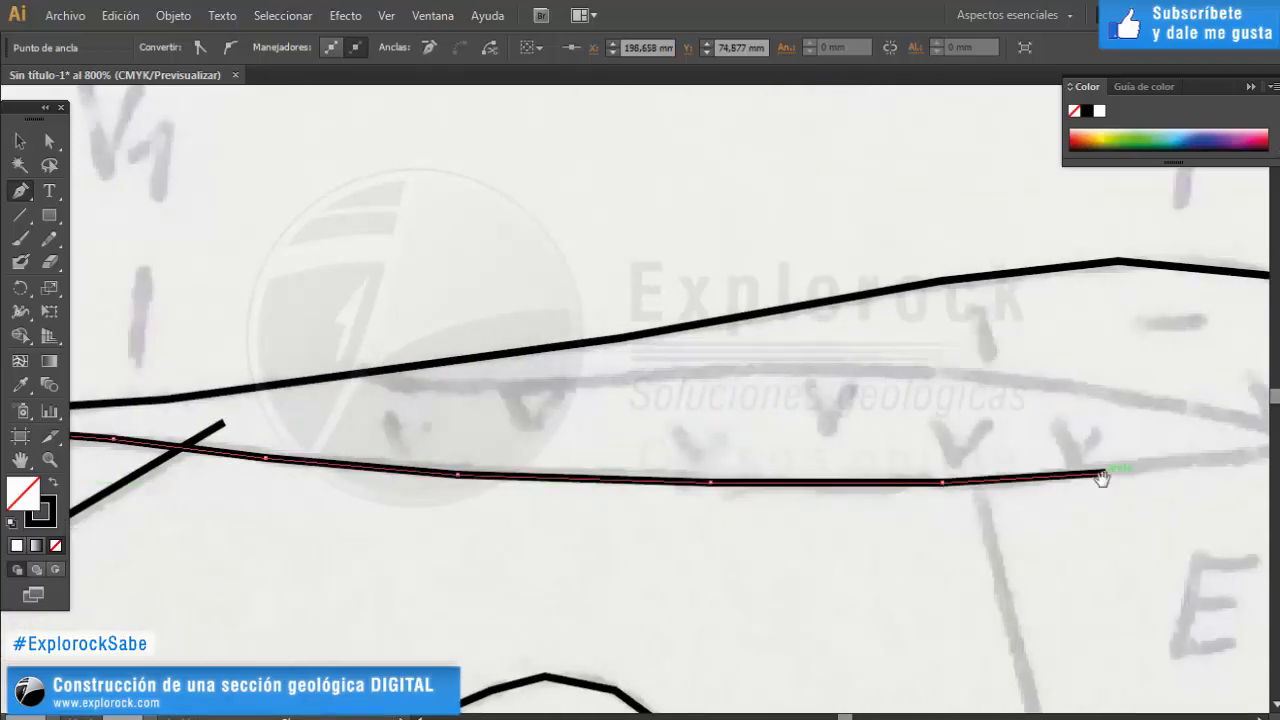
drag(1166, 495, 434, 511)
click(650, 452)
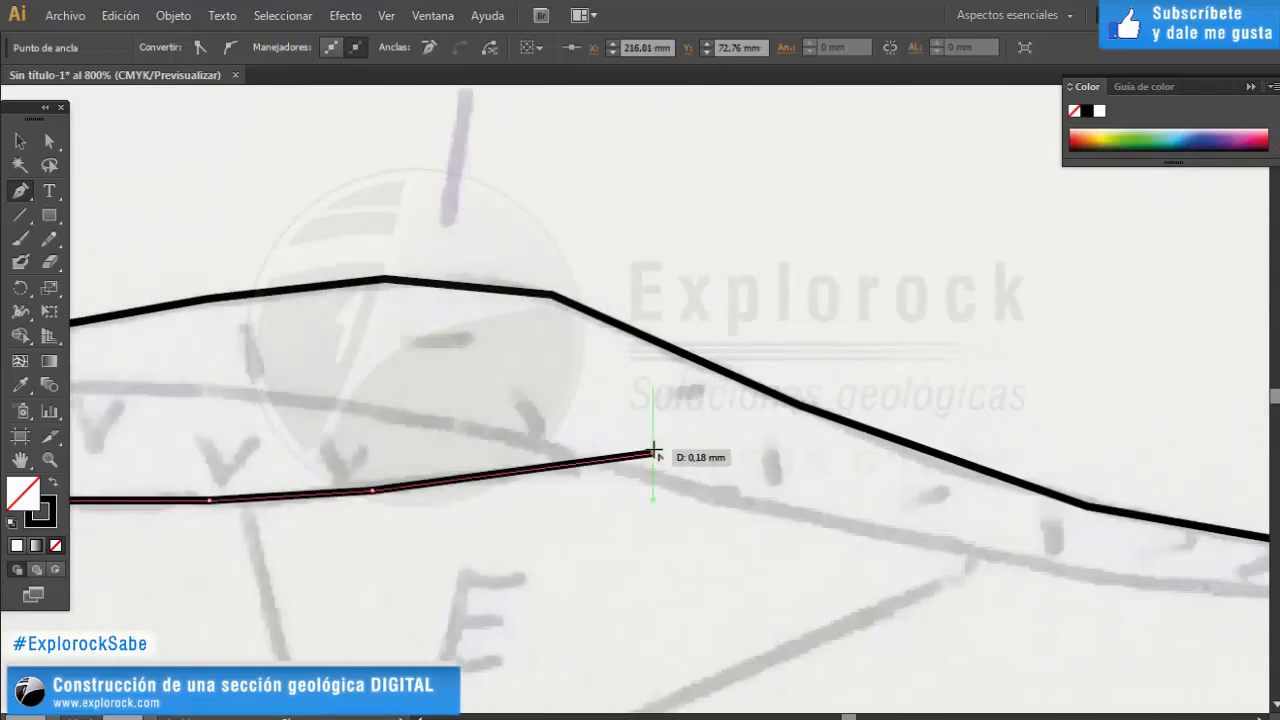
key(ctrl+z)
click(713, 443)
scroll(571, 423, down, 2)
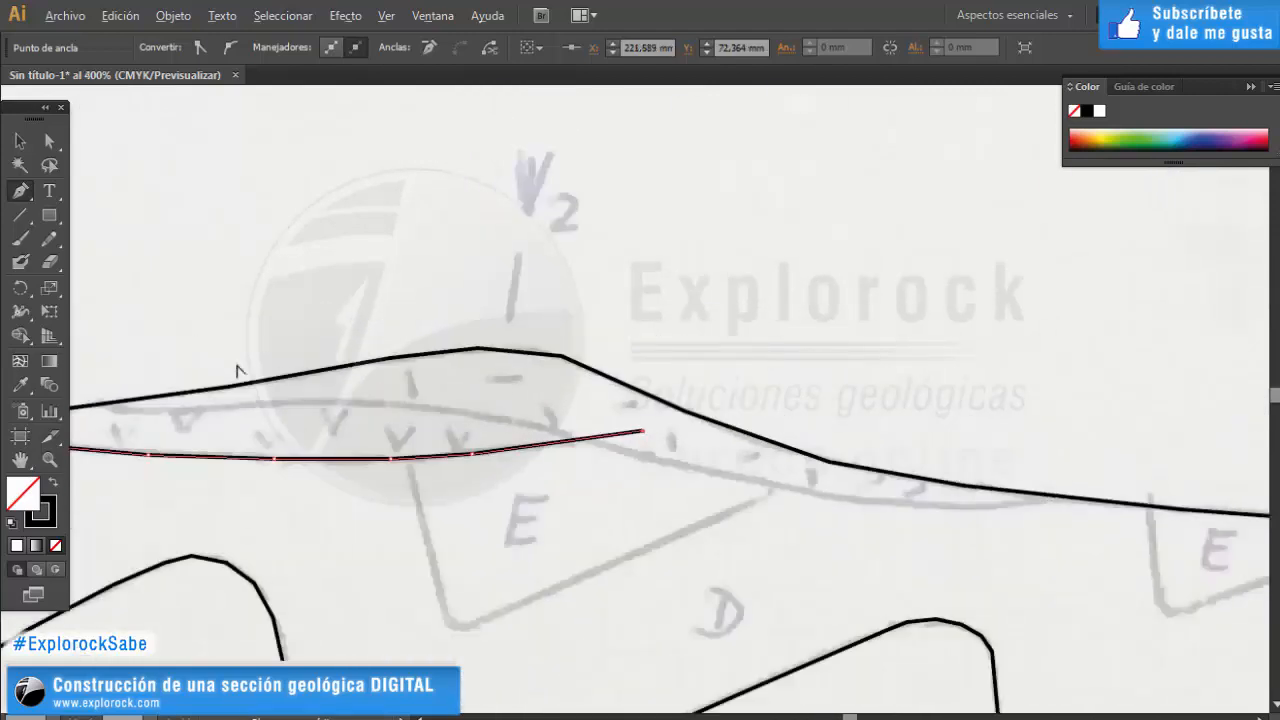
Start a new path above the surface line east of V1 and trace the first part of the V-patterned layer's top.
scroll(140, 368, up, 2)
drag(162, 411, 549, 369)
click(370, 385)
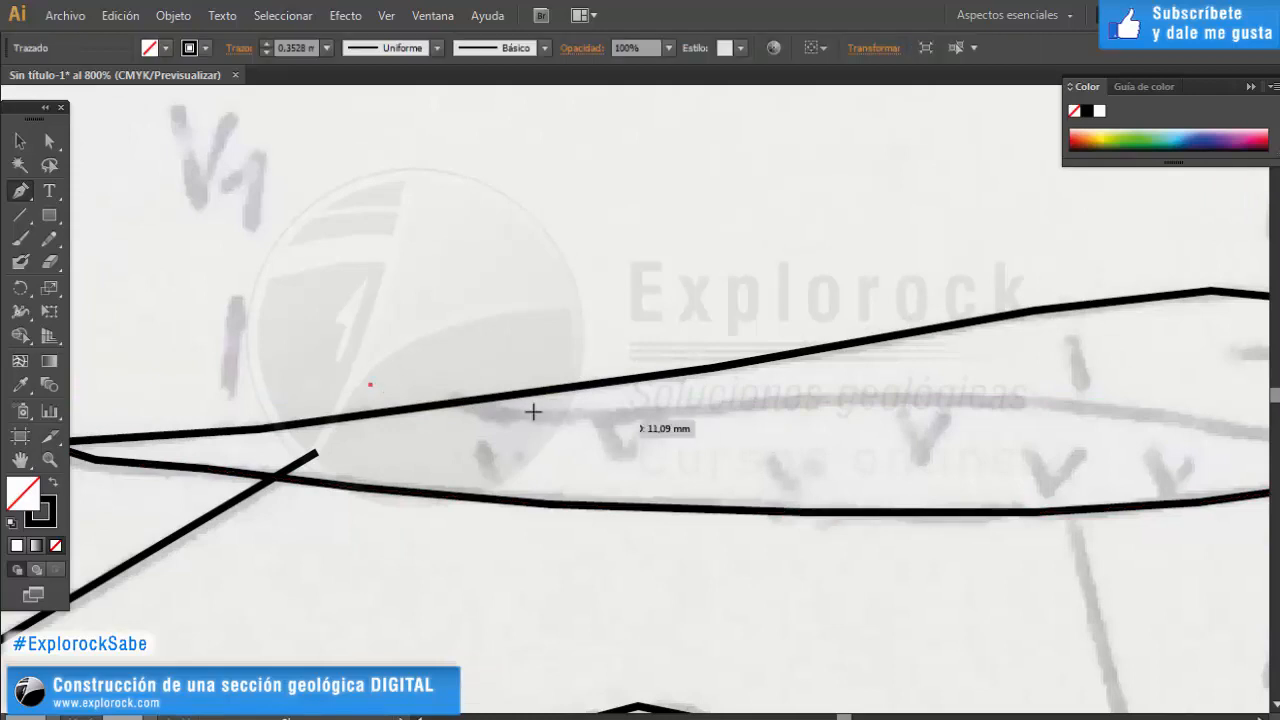
click(527, 410)
click(711, 410)
click(865, 401)
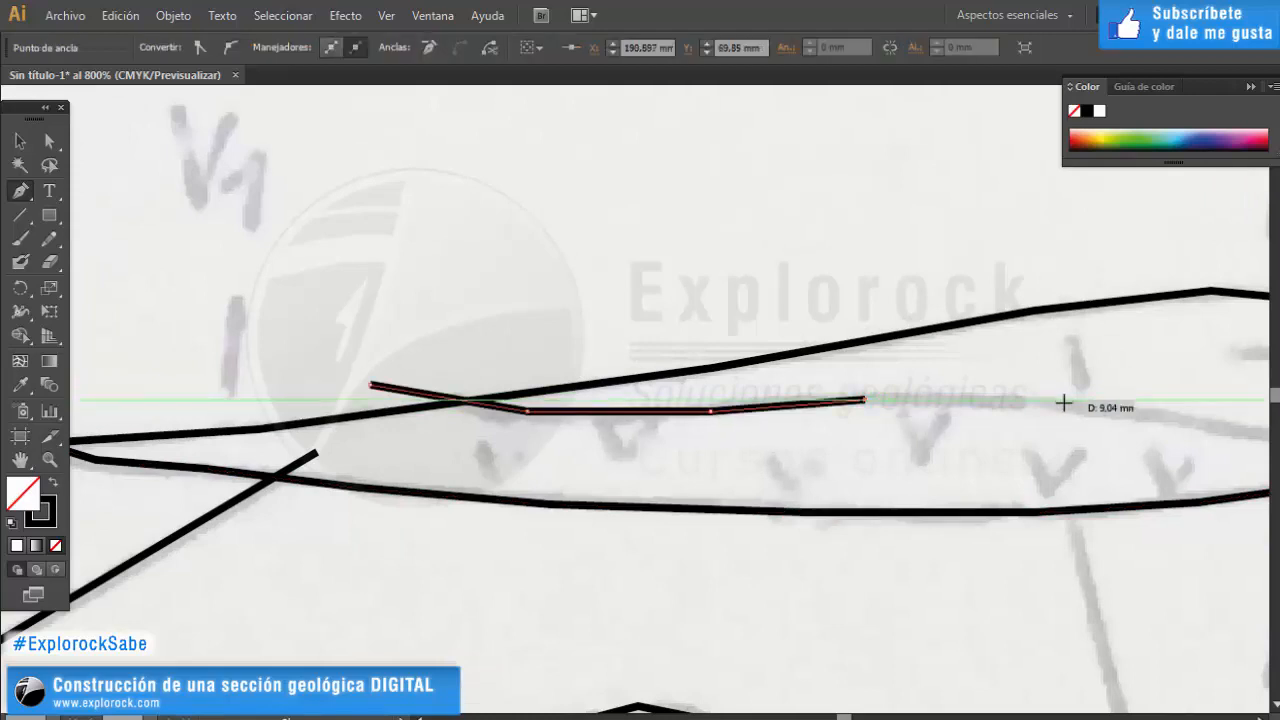
click(1110, 410)
click(1236, 436)
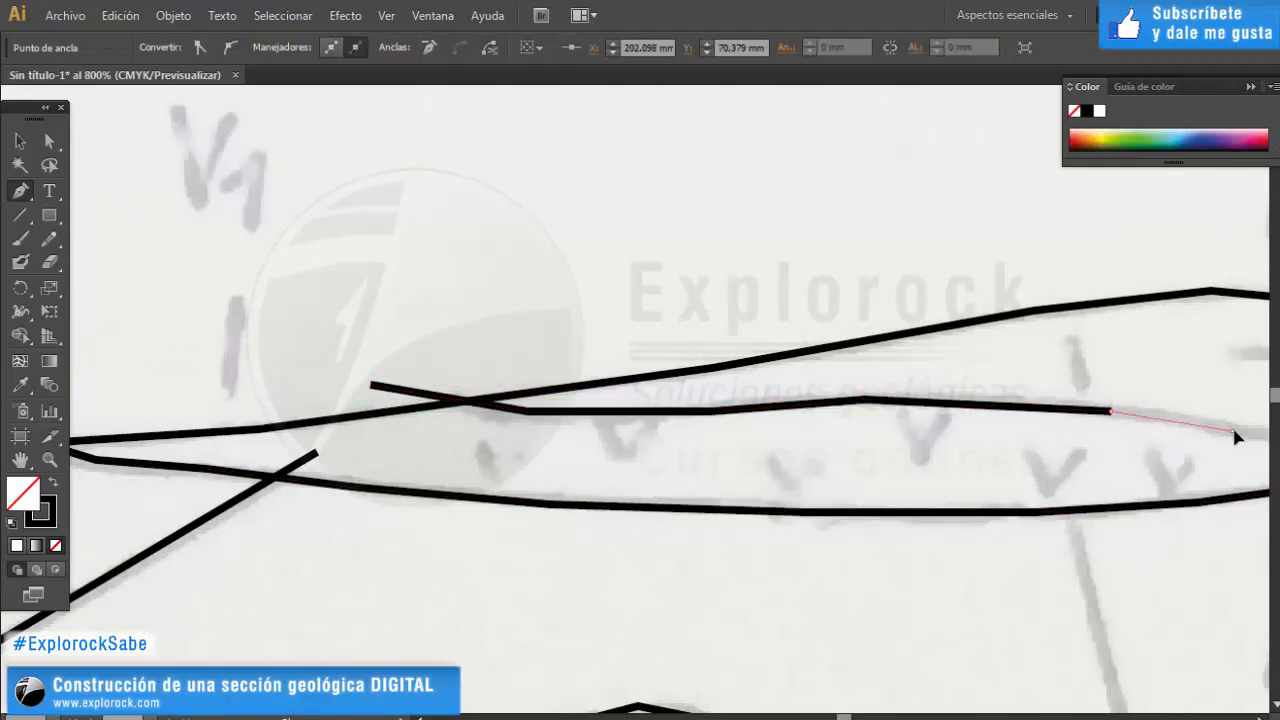
Continue the top path down the base of the dash-patterned layer until it crosses above the surface line, and deselect it.
drag(1236, 436, 386, 352)
click(667, 420)
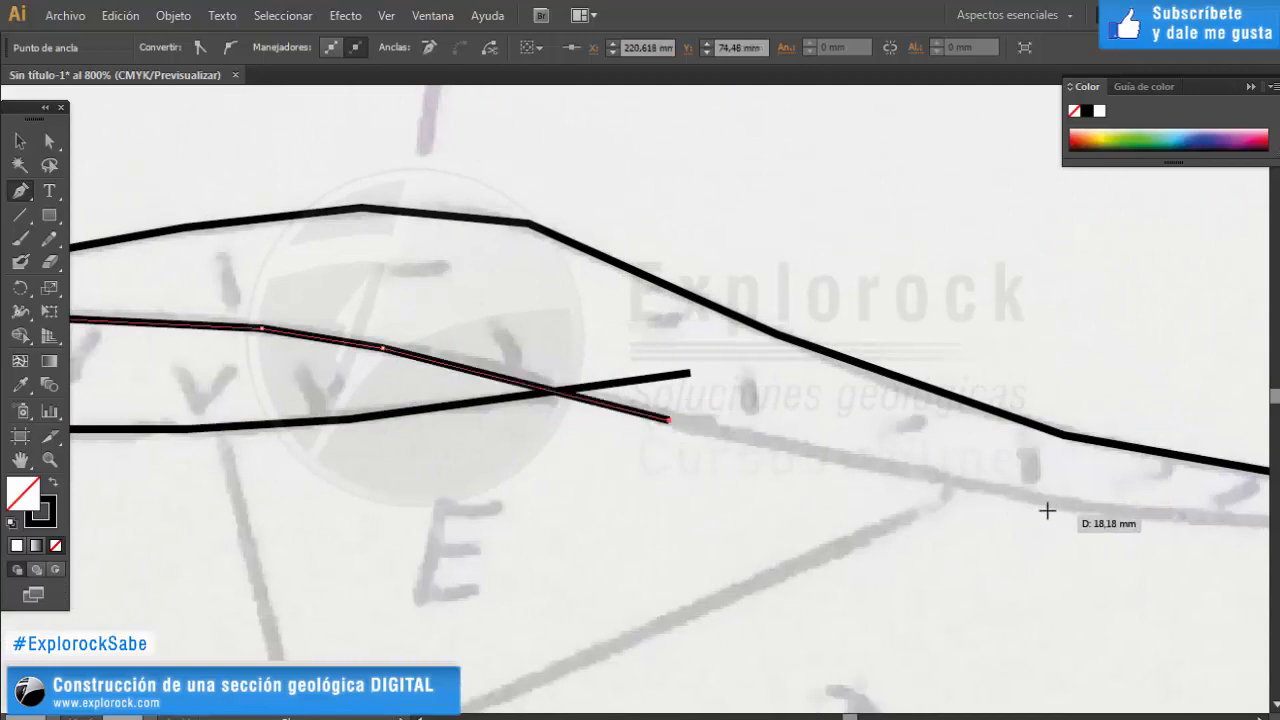
click(961, 484)
click(1141, 511)
drag(1141, 512, 561, 471)
click(760, 487)
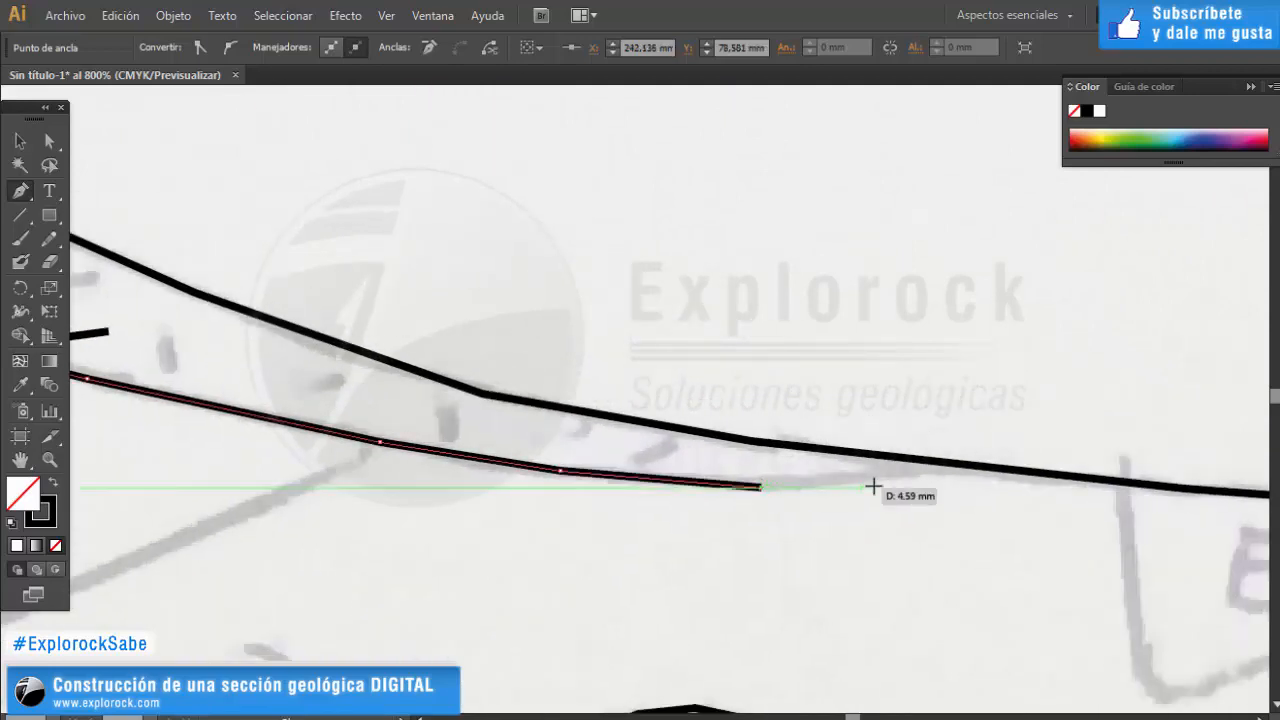
click(865, 476)
click(1022, 419)
key(v)
click(871, 309)
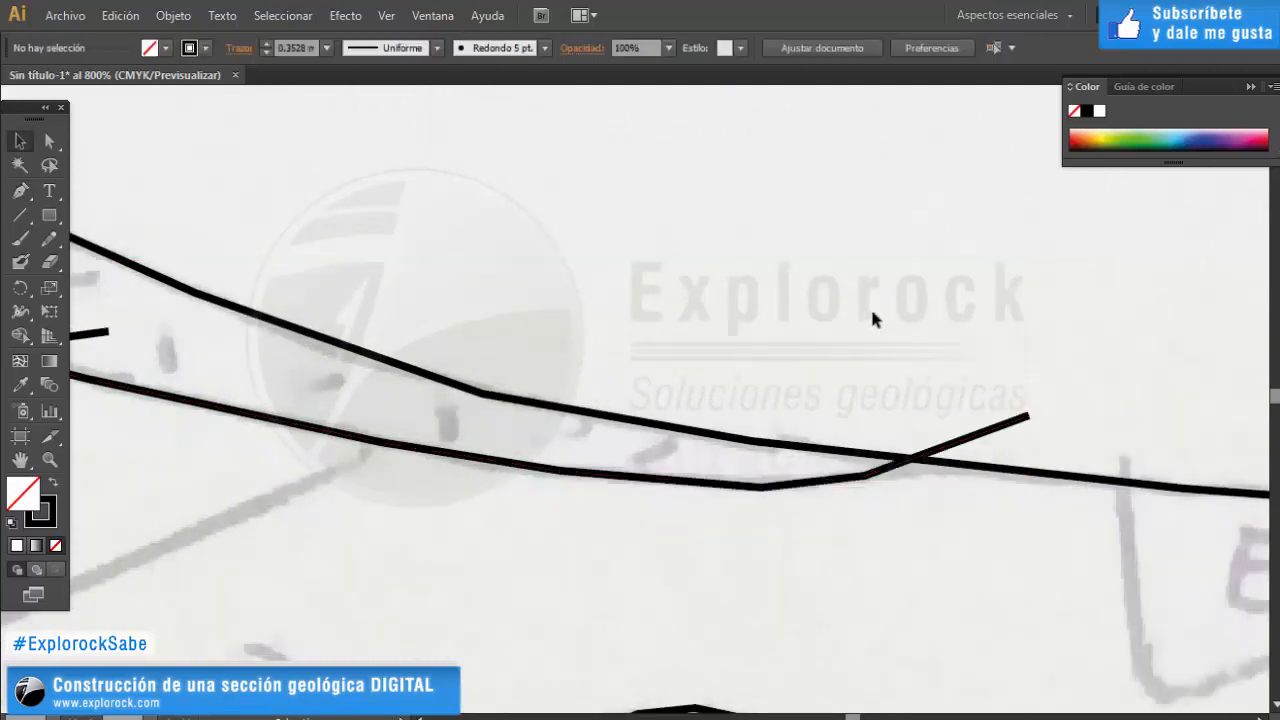
Start a path just above the V-patterned layer's base and trace the steep limb and trough of the E contact below V2.
scroll(897, 318, down, 5)
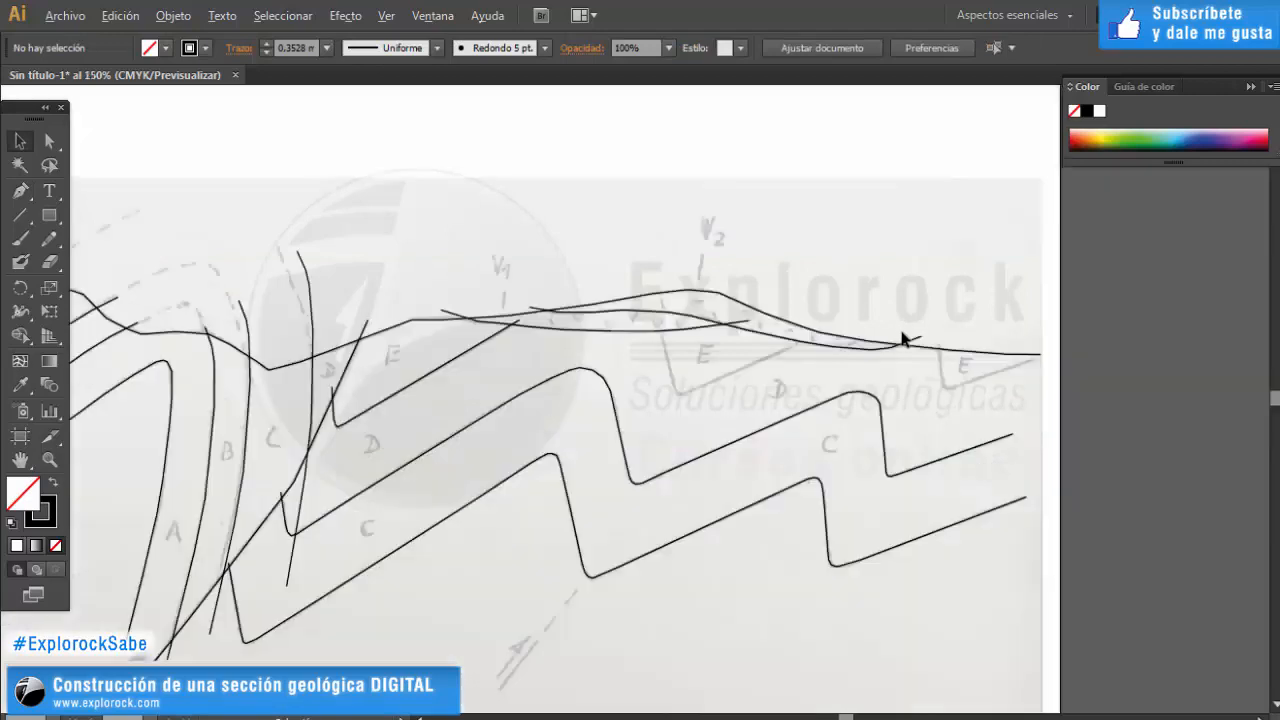
click(893, 425)
key(p)
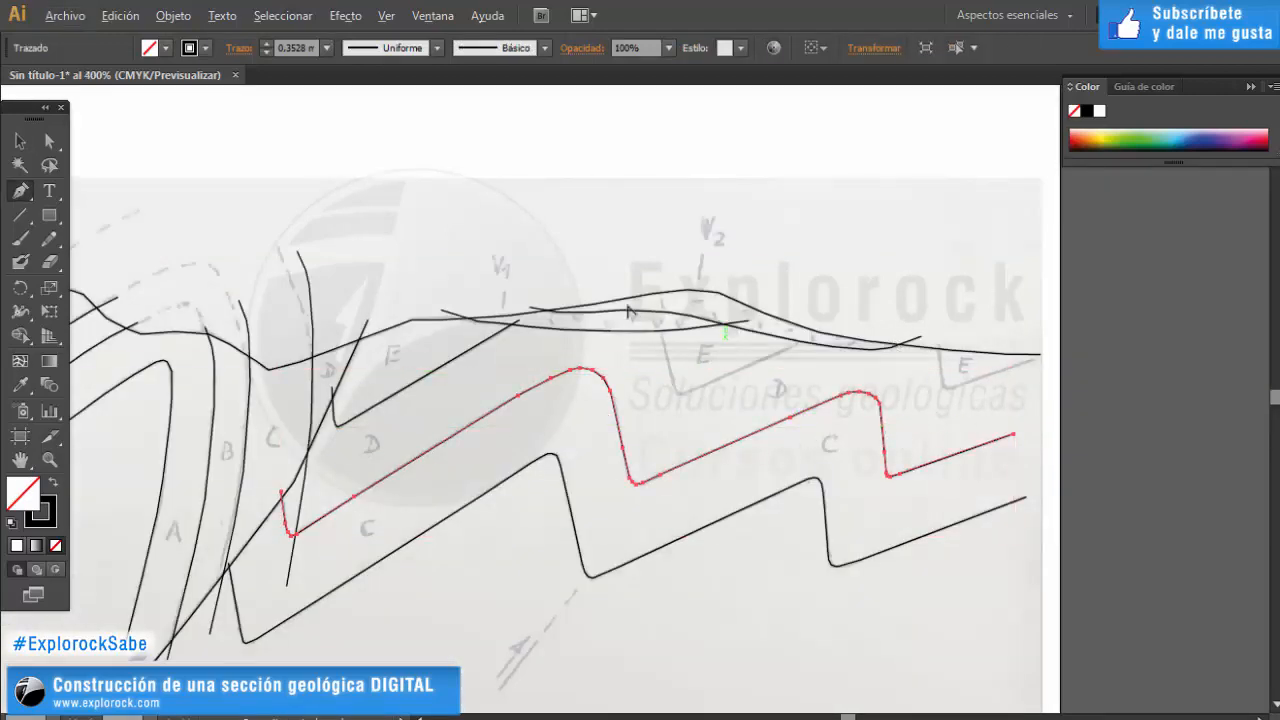
scroll(629, 313, up, 2)
click(502, 340)
click(560, 560)
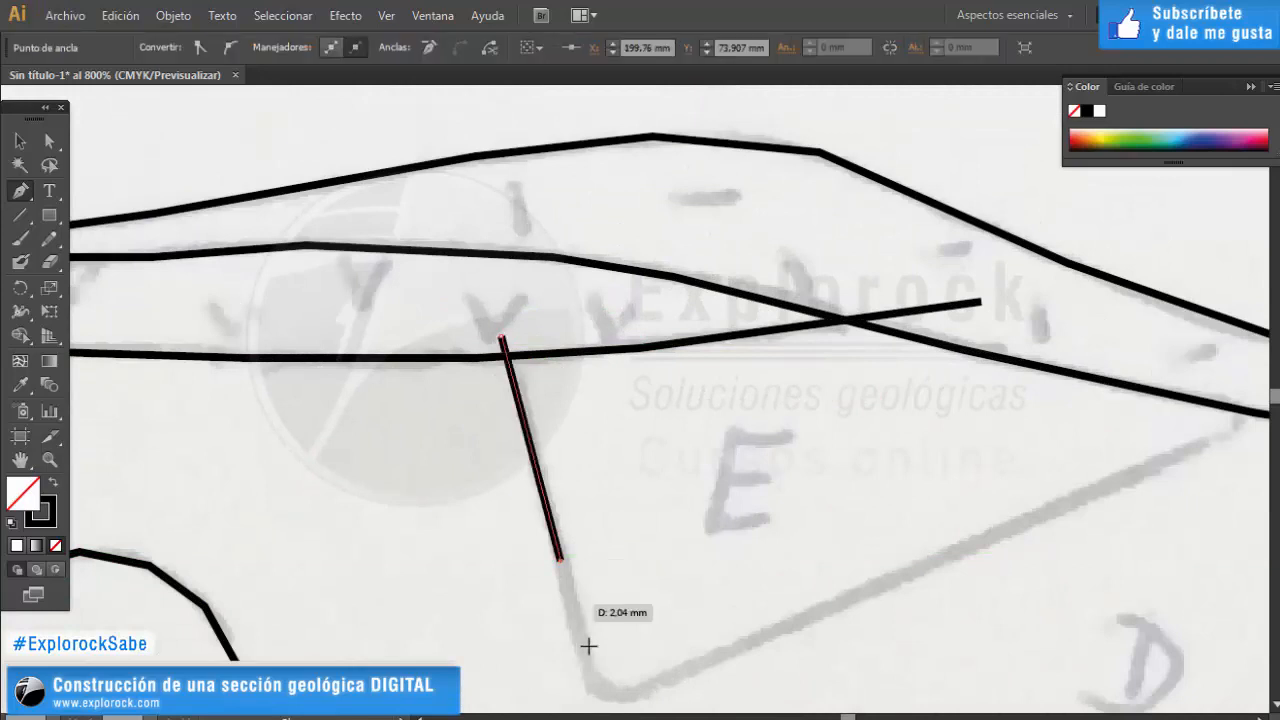
click(587, 664)
click(600, 686)
click(626, 686)
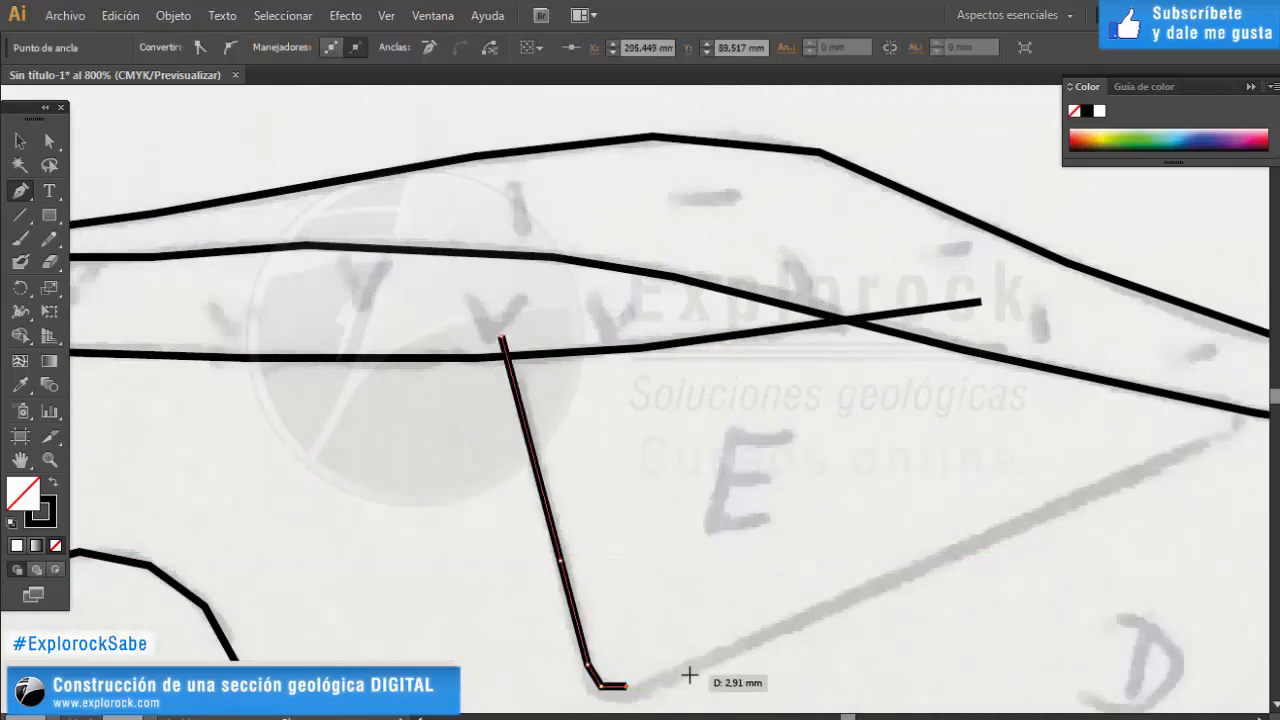
Redraw the two trough anchors of the E contact below V2 and extend it up the gentle limb past the layer line above.
key(ctrl+z)
key(ctrl+z)
click(603, 688)
click(630, 692)
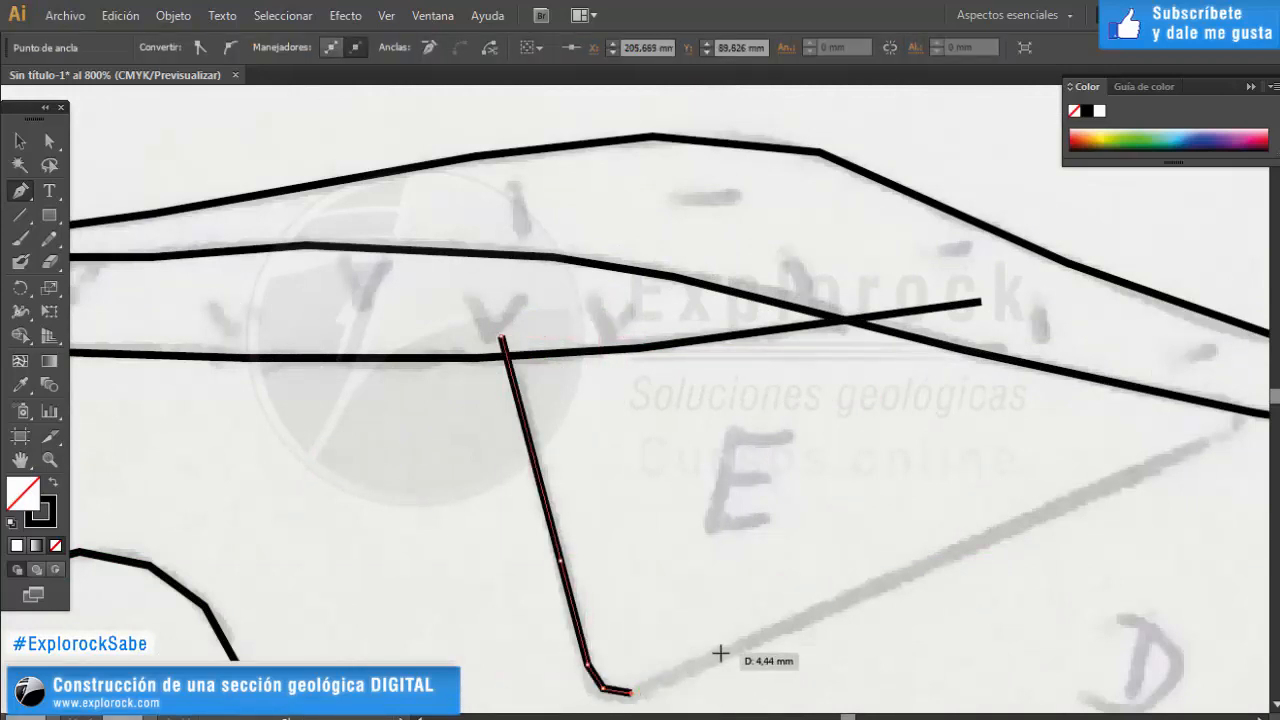
click(720, 653)
drag(880, 583, 716, 615)
click(718, 602)
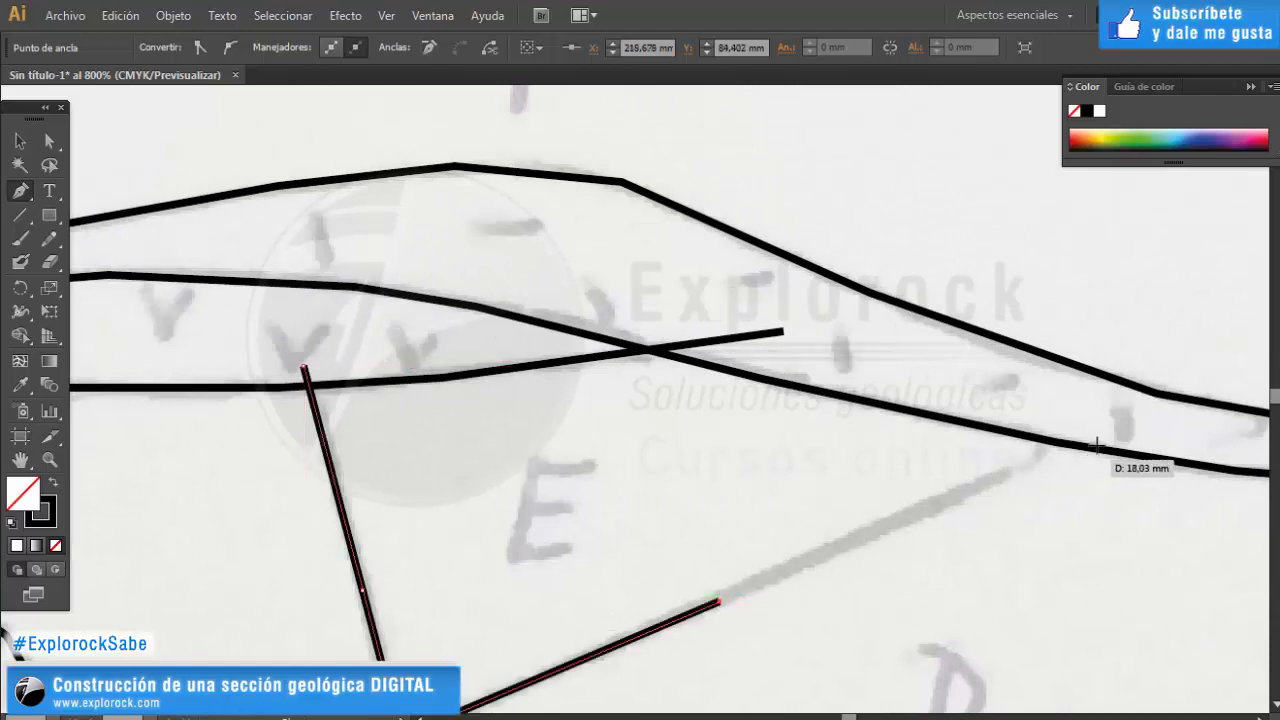
click(1115, 424)
Start a new path above the surface line and trace the steep limb and trough of the easternmost E contact.
drag(851, 464, 53, 321)
drag(955, 438, 401, 366)
key(p)
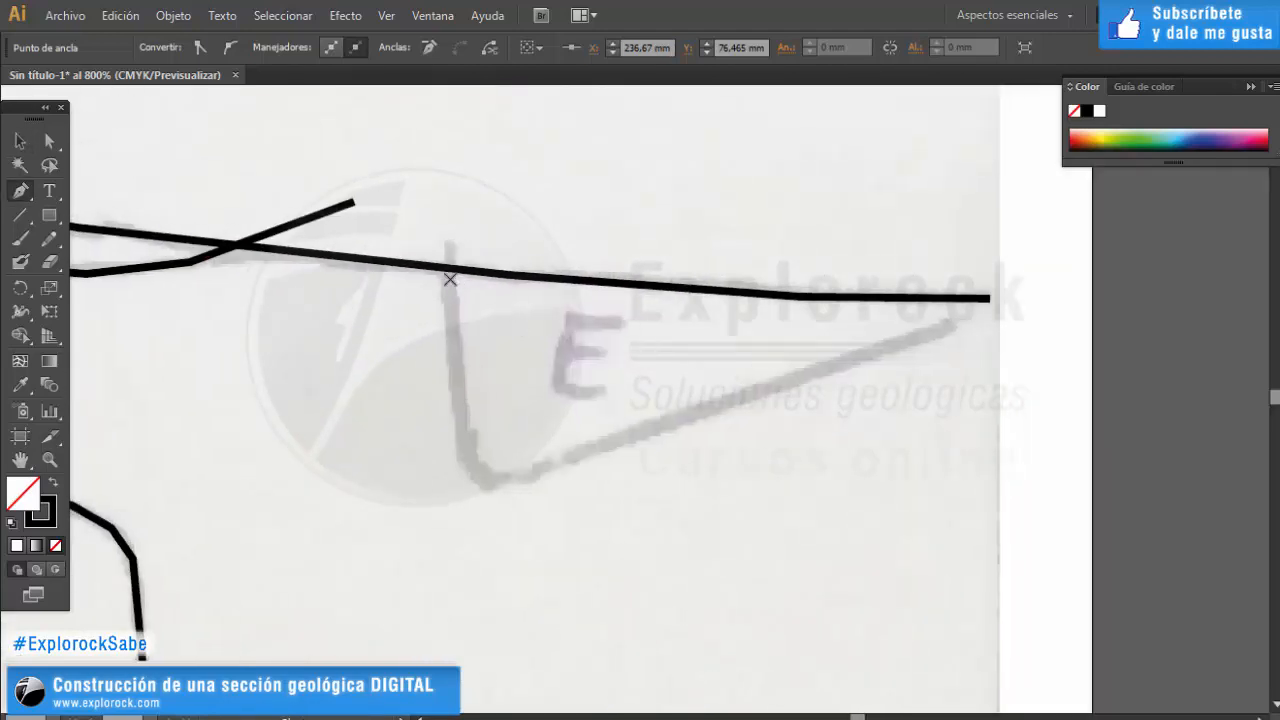
click(449, 236)
click(455, 371)
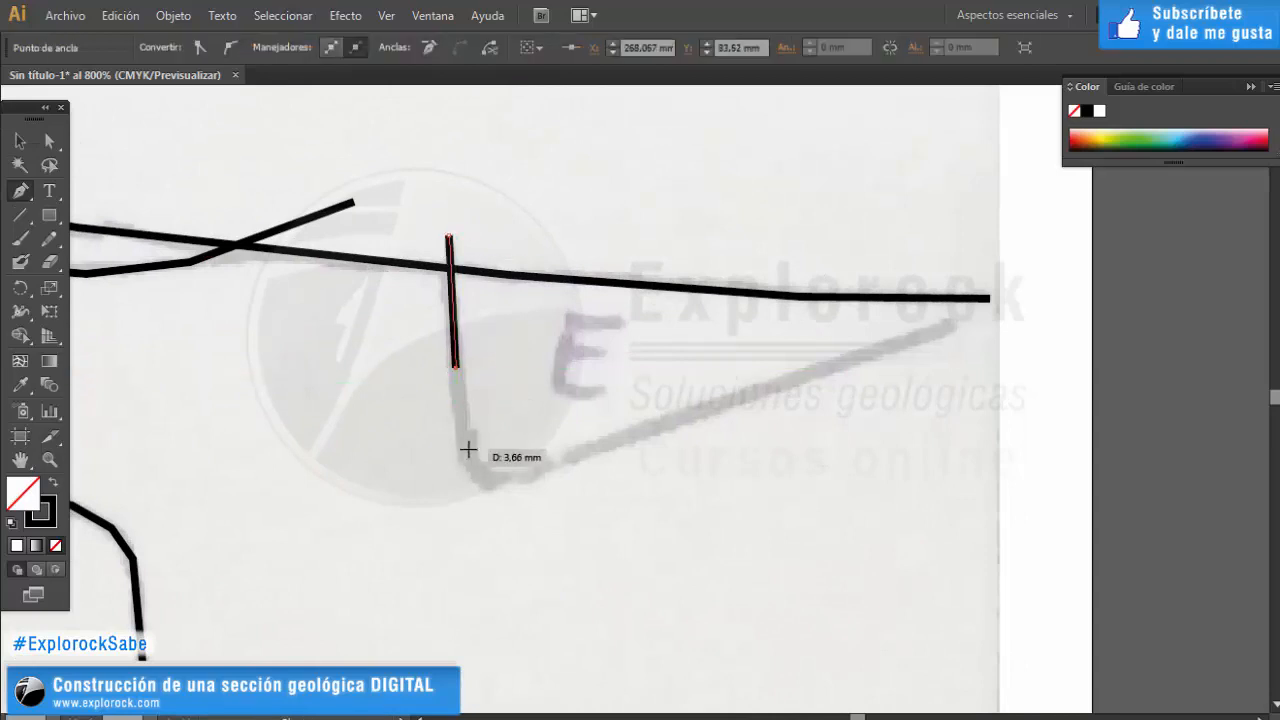
click(462, 447)
click(472, 474)
click(496, 482)
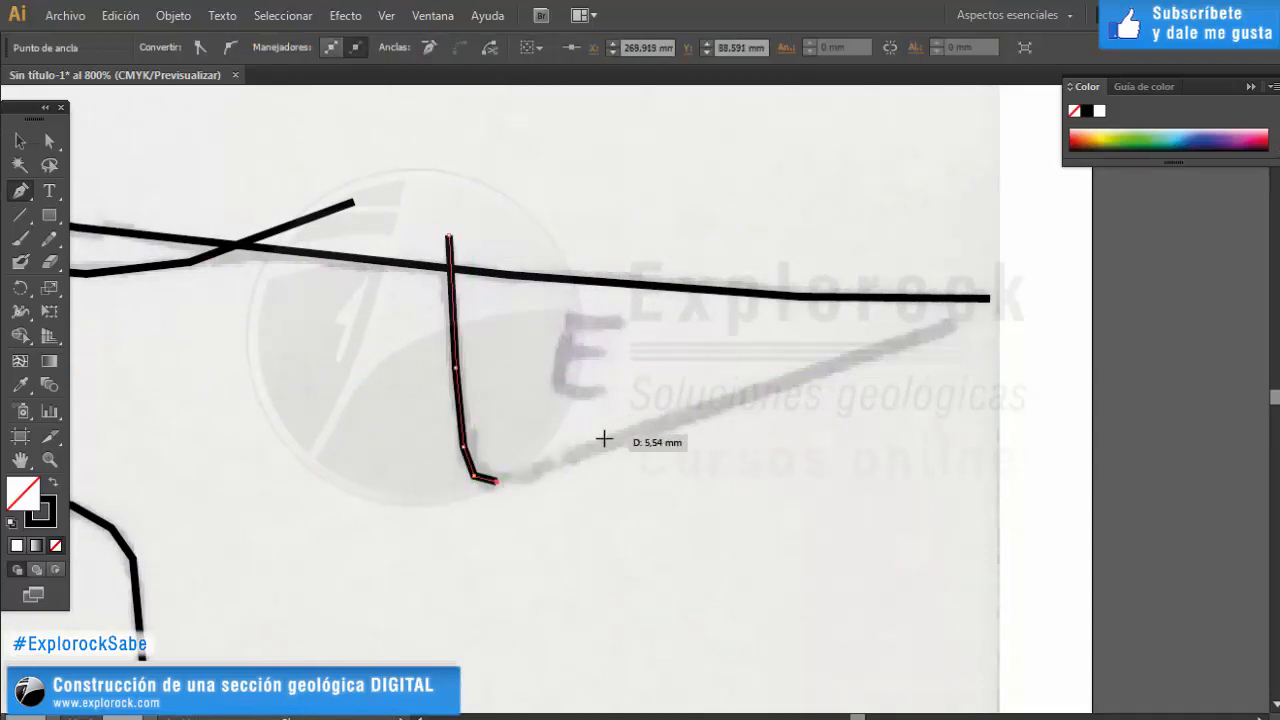
Extend the easternmost E contact up its gentle limb to just past the scan's edge, redoing the end anchor, and finish the path.
click(585, 451)
click(757, 389)
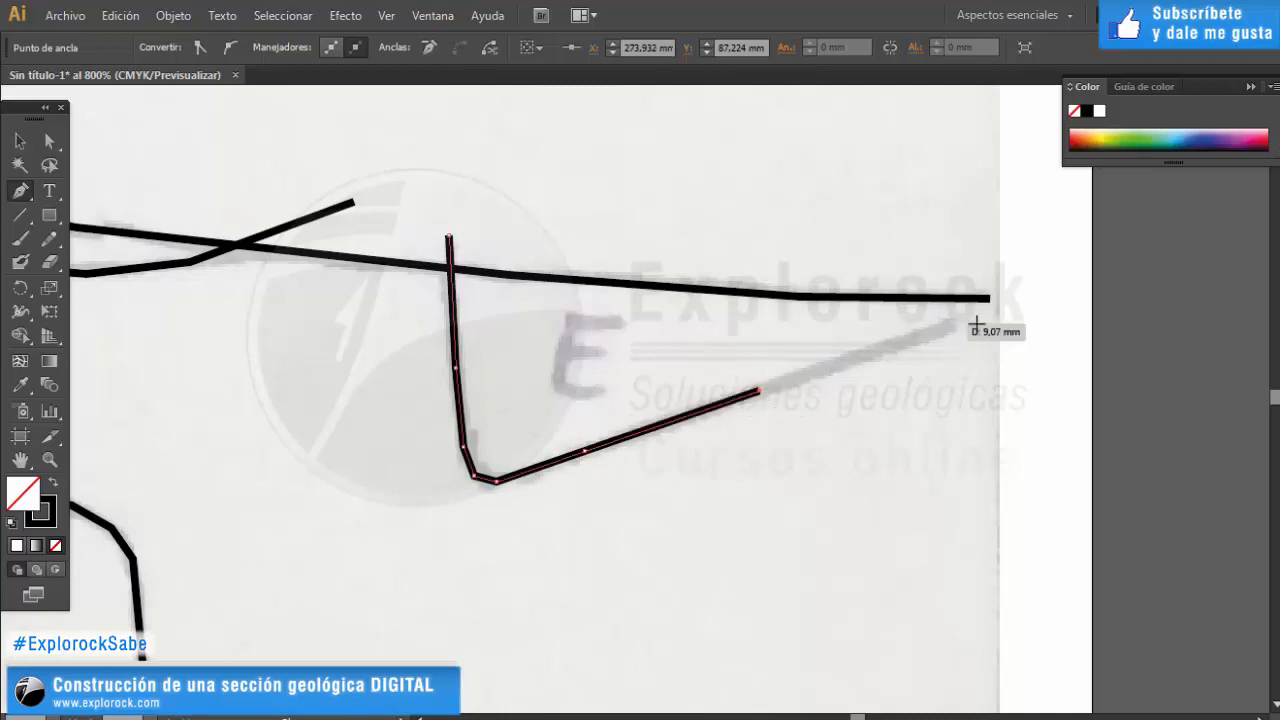
click(1030, 301)
key(ctrl+z)
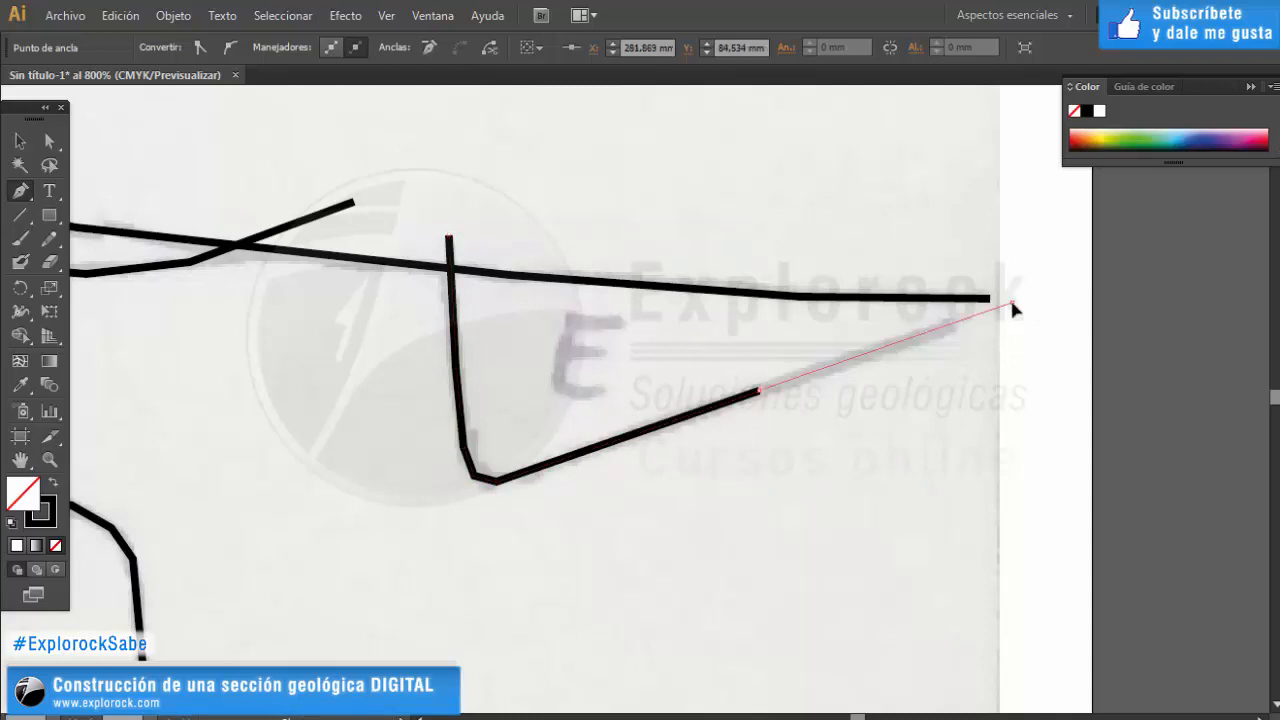
click(1012, 302)
click(20, 141)
Extend the surface line's eastern end with one more anchor beyond the edge of the scan.
scroll(950, 260, up, 1)
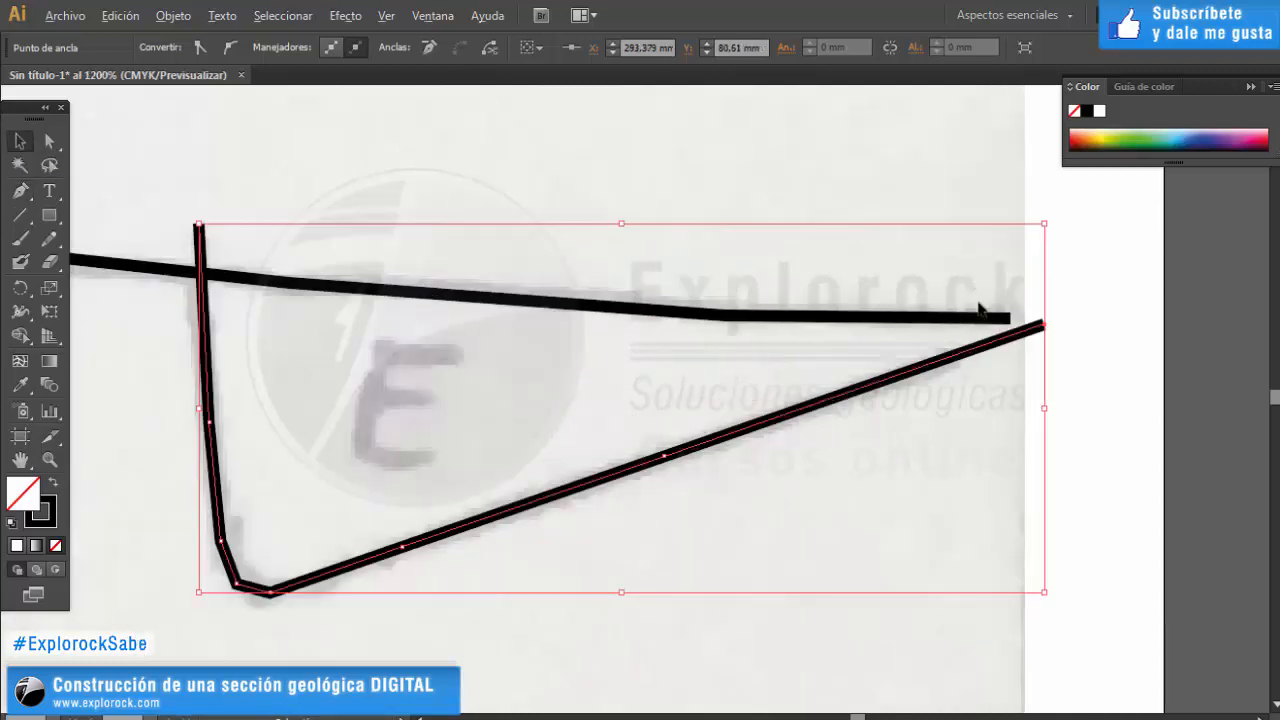
key(p)
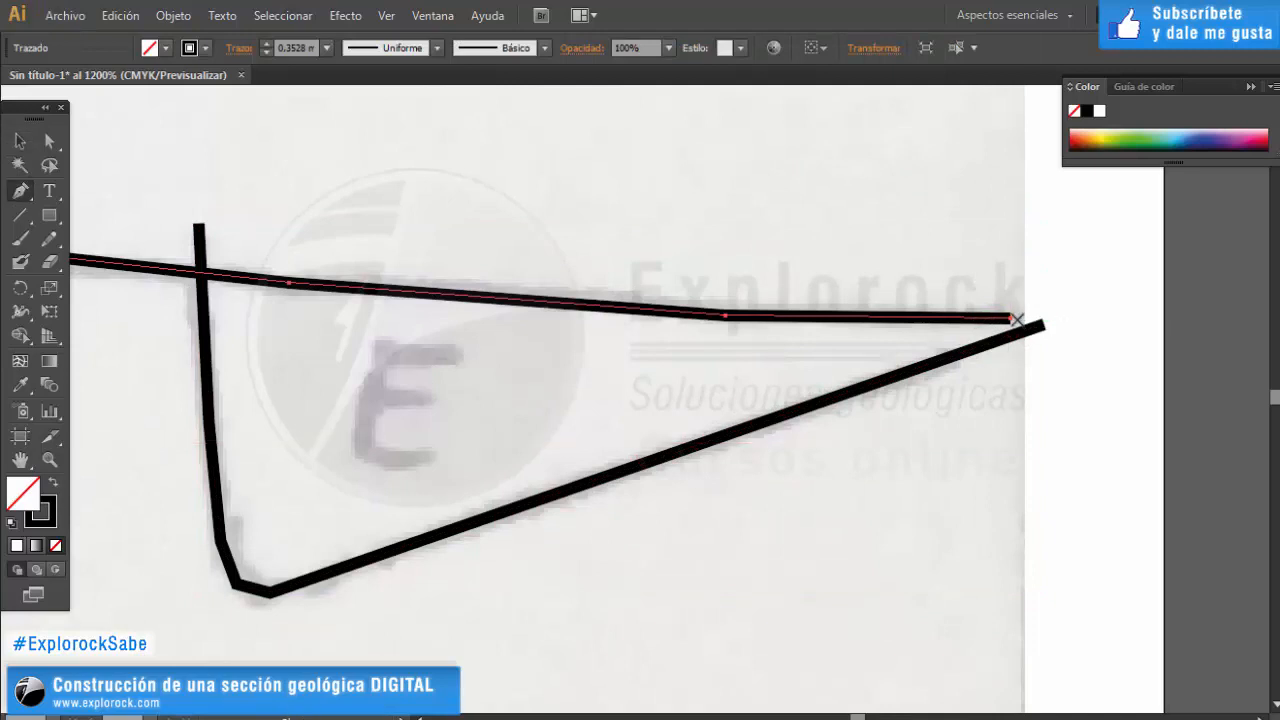
click(1013, 318)
click(1137, 322)
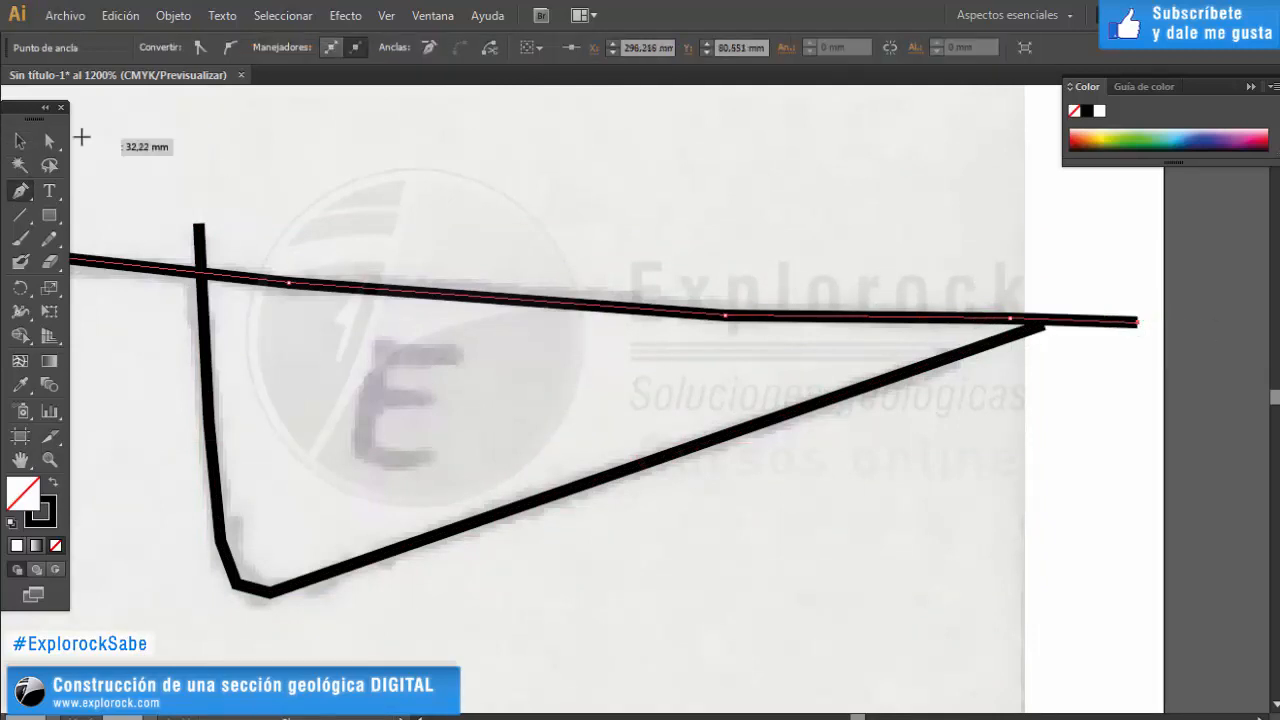
click(22, 142)
Move the end anchor of the easternmost E contact up and outward so it crosses the surface line, and deselect it.
scroll(712, 237, up, 1)
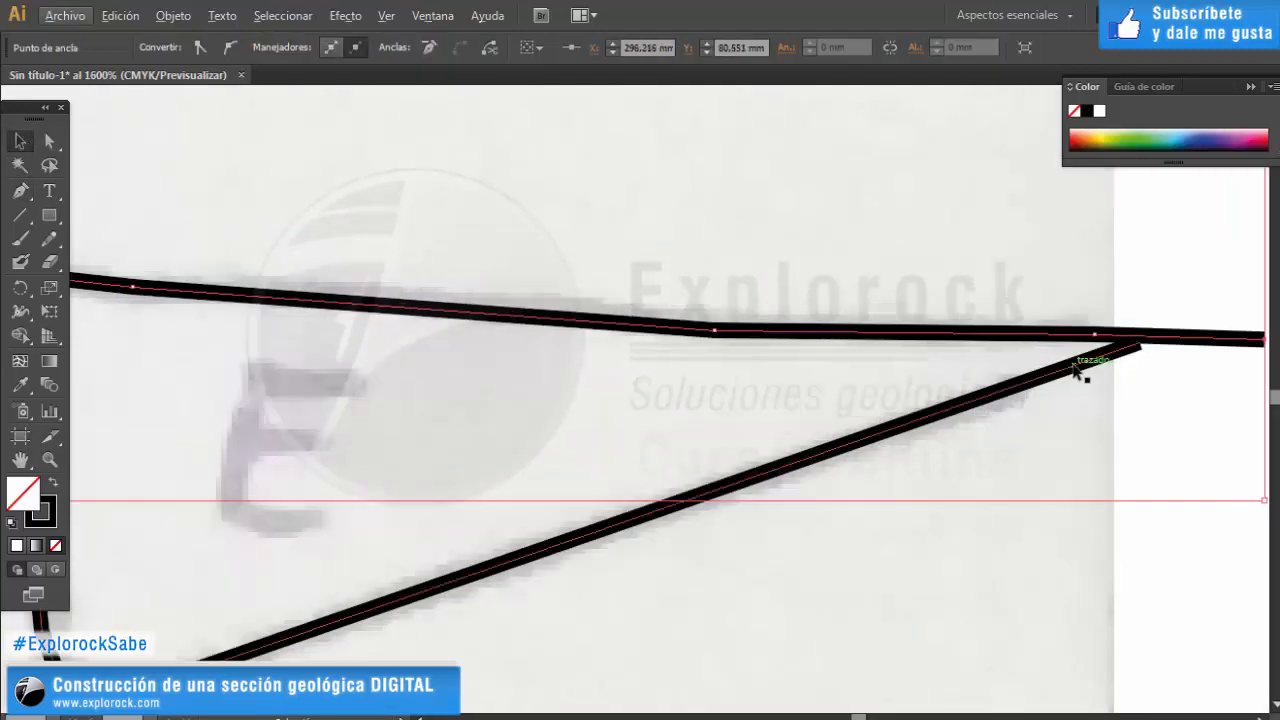
click(1072, 370)
key(a)
drag(1141, 344, 1211, 312)
key(v)
click(1114, 408)
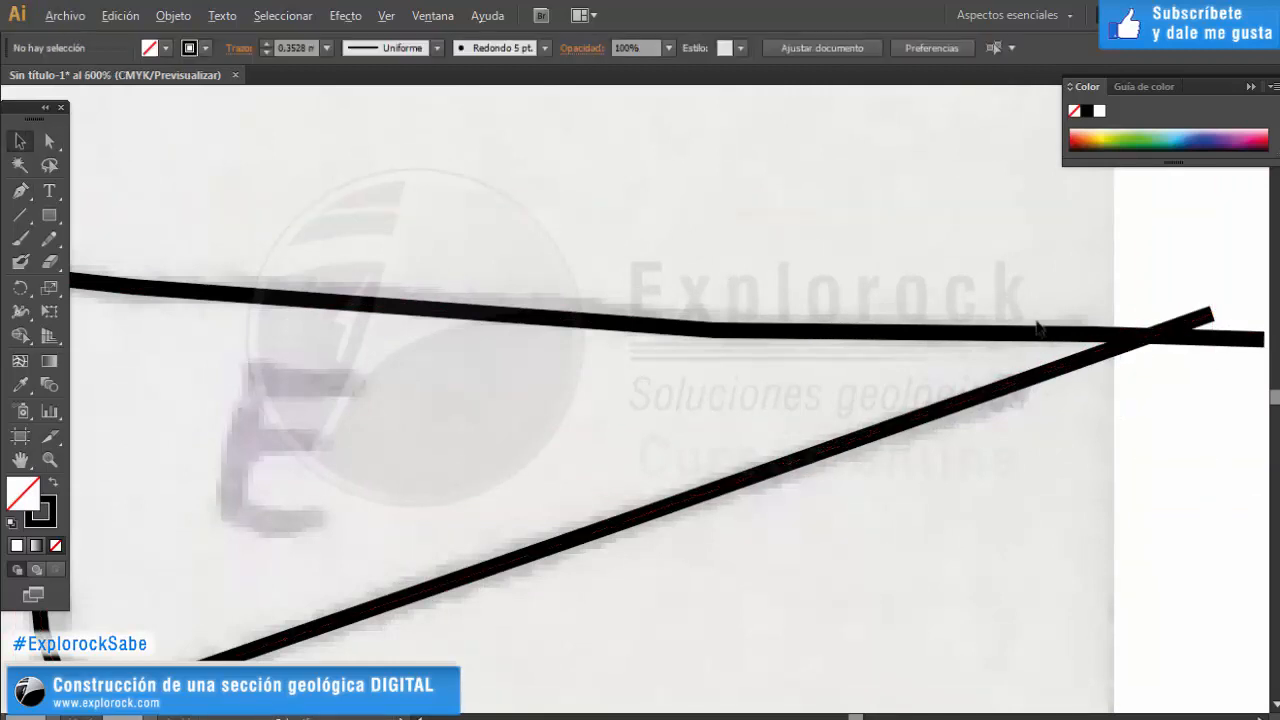
Collapse the Color panel to icons and restore the program window to a non-maximized size.
scroll(1054, 334, down, 7)
scroll(1042, 380, down, 2)
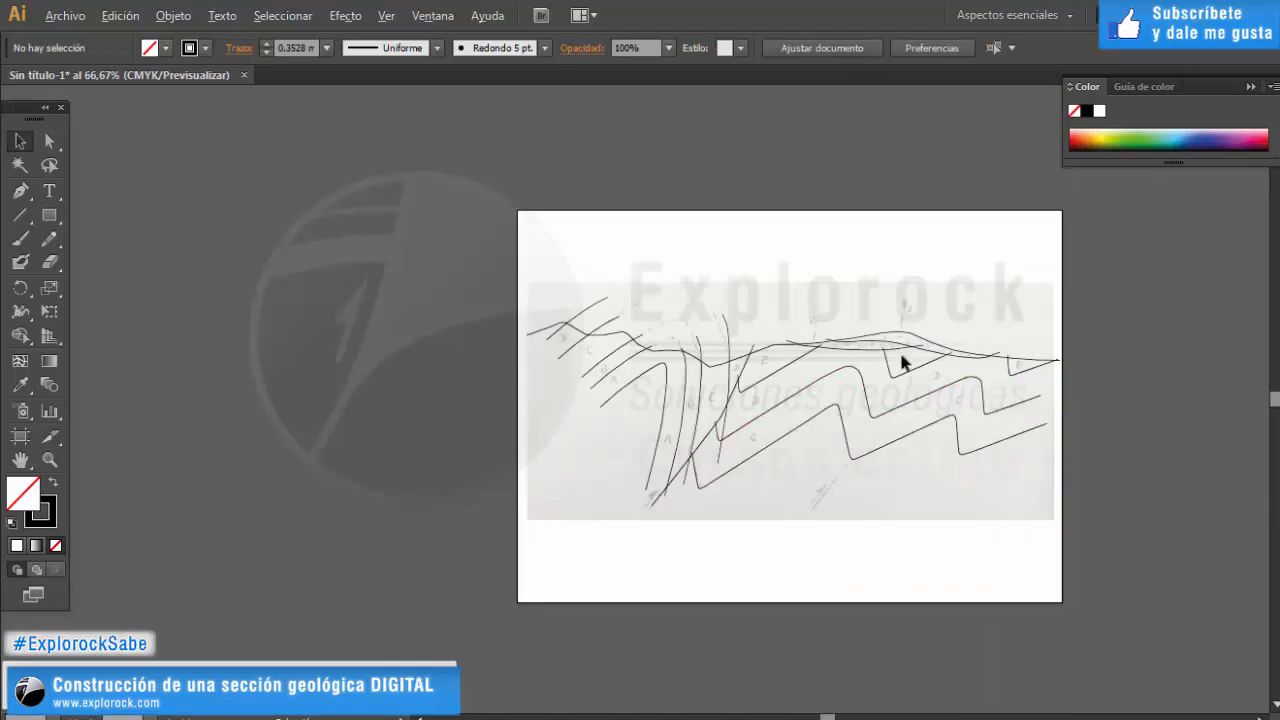
scroll(900, 360, up, 1)
scroll(1030, 370, right, 2)
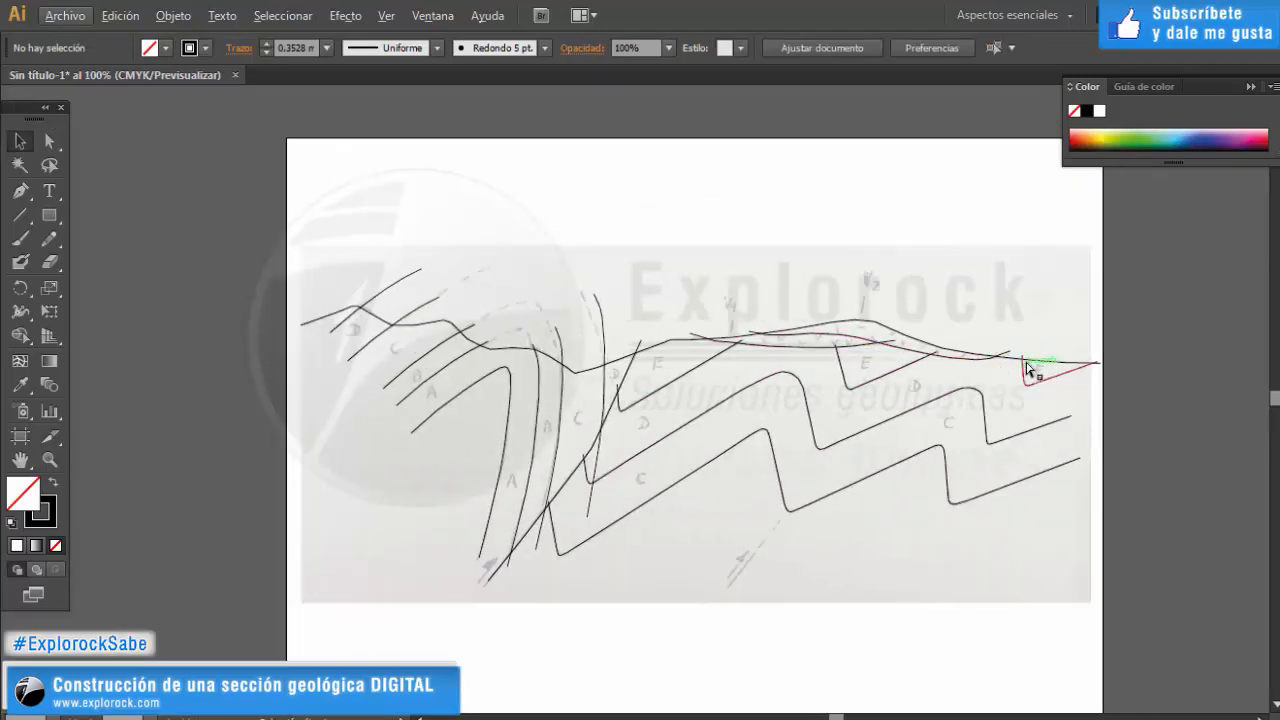
click(1257, 88)
double_click(865, 2)
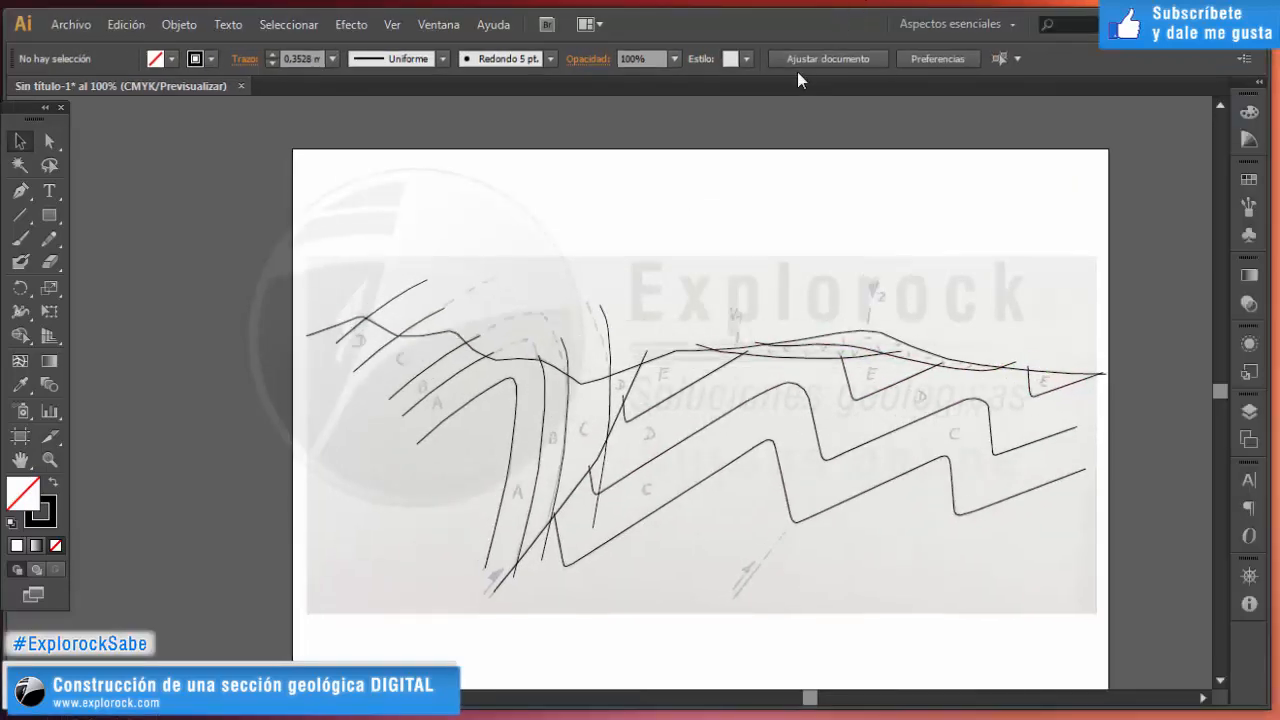
drag(809, 28, 822, 25)
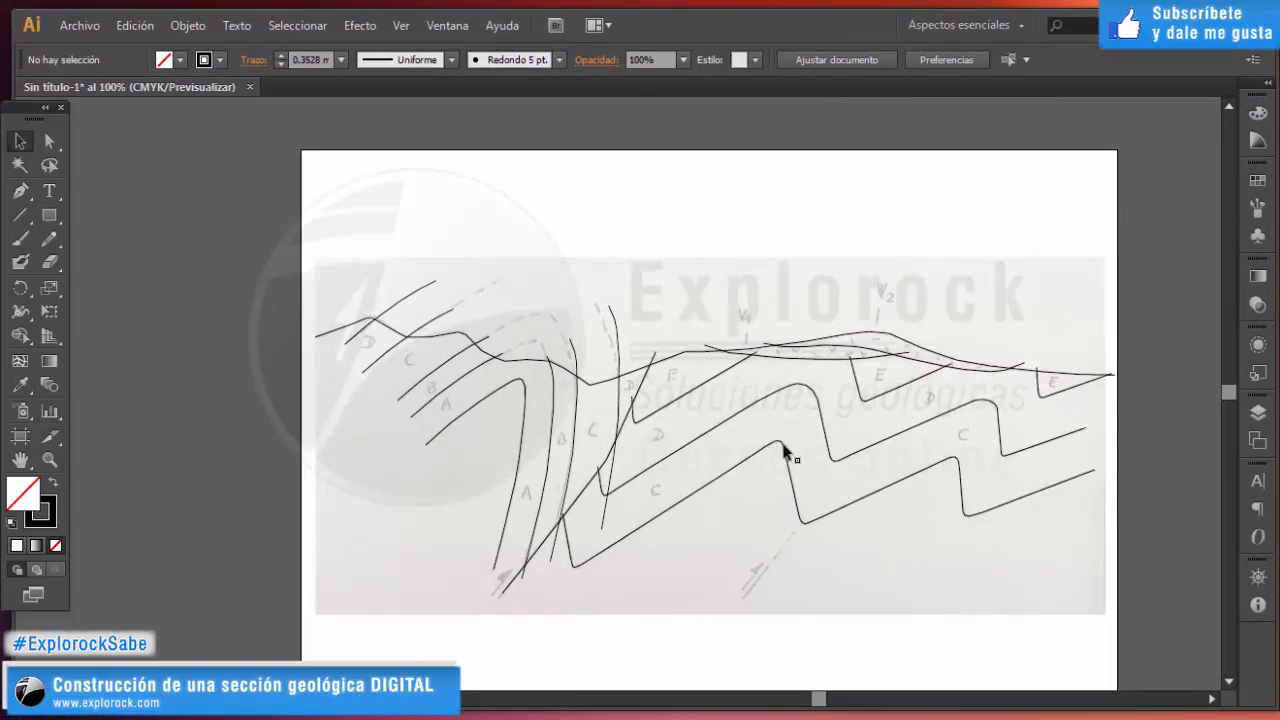
Examine the traced surface, fault, fold and contact lines across the whole cross-section against the scan.
drag(837, 478, 755, 434)
scroll(420, 316, up, 1)
scroll(460, 323, down, 1)
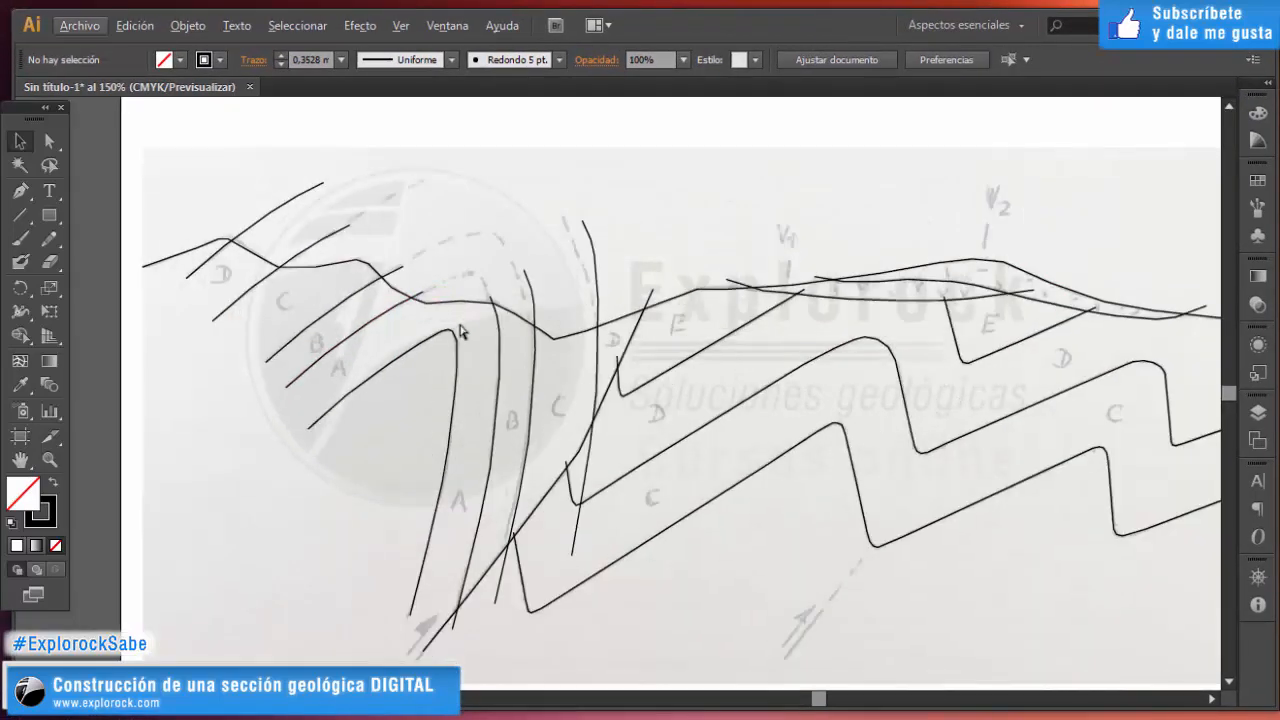
scroll(470, 332, right, 6)
scroll(496, 320, down, 1)
scroll(470, 315, left, 1)
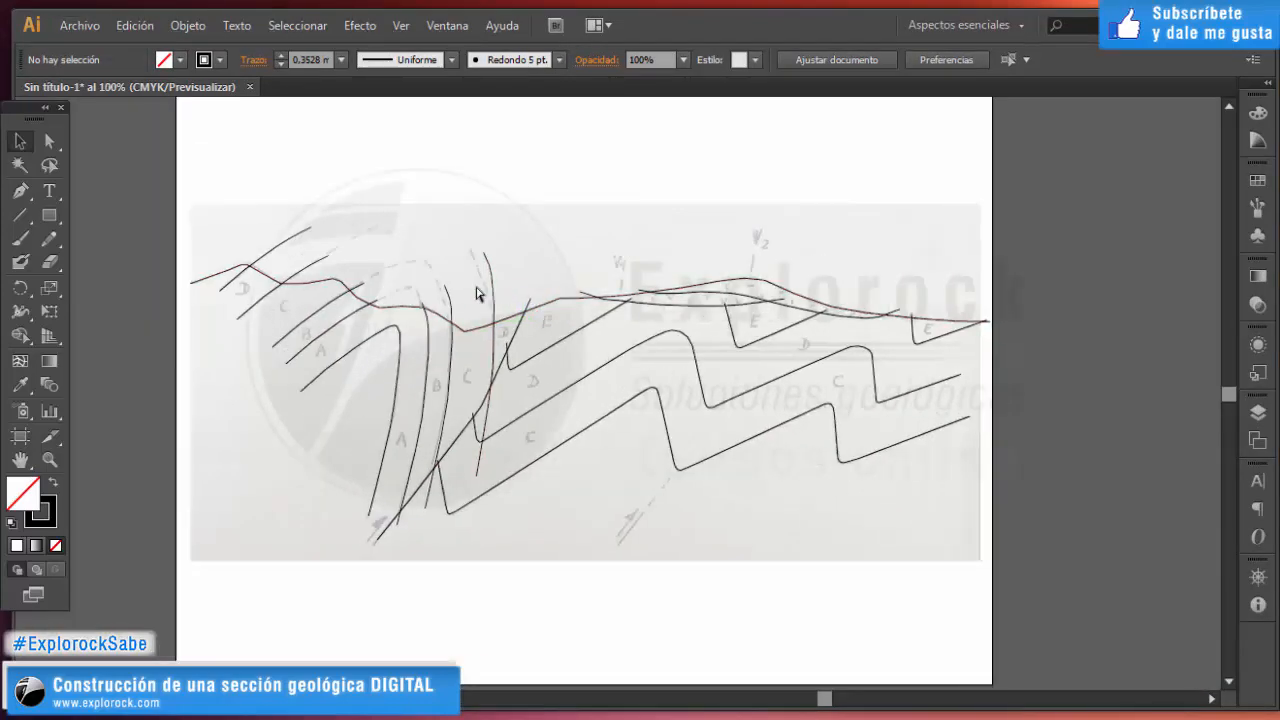
scroll(379, 287, up, 1)
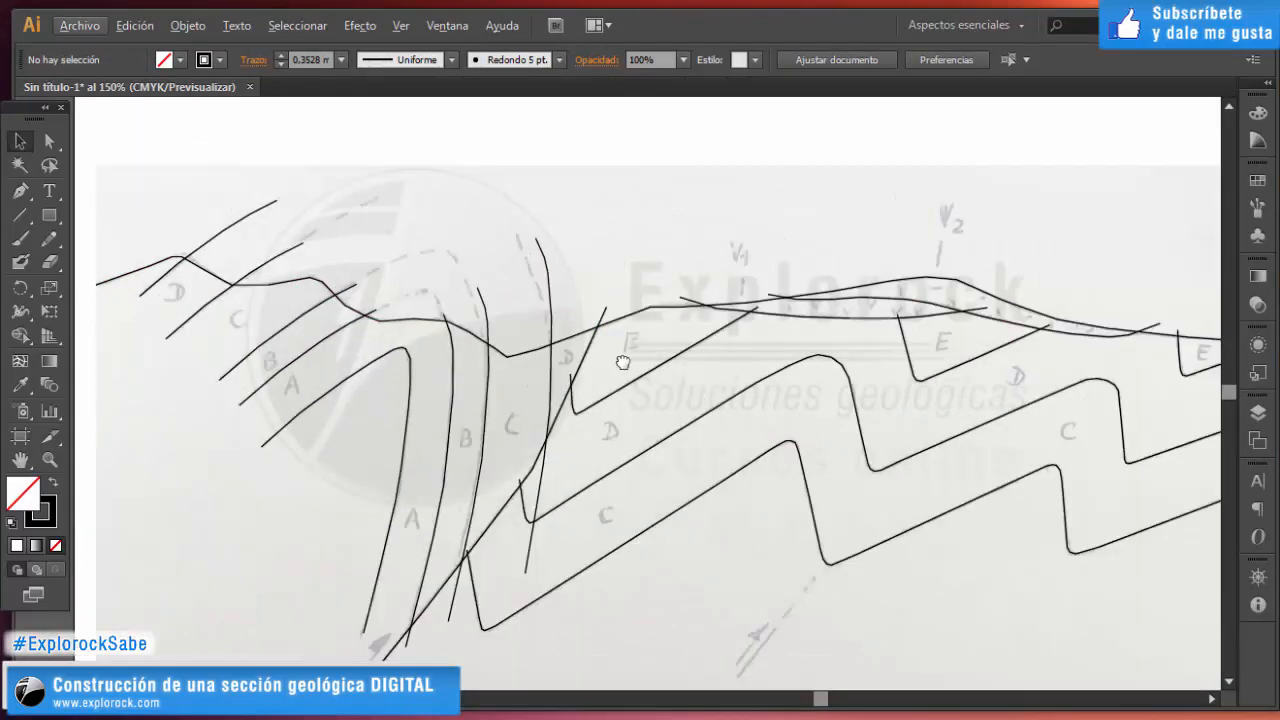
drag(623, 363, 601, 356)
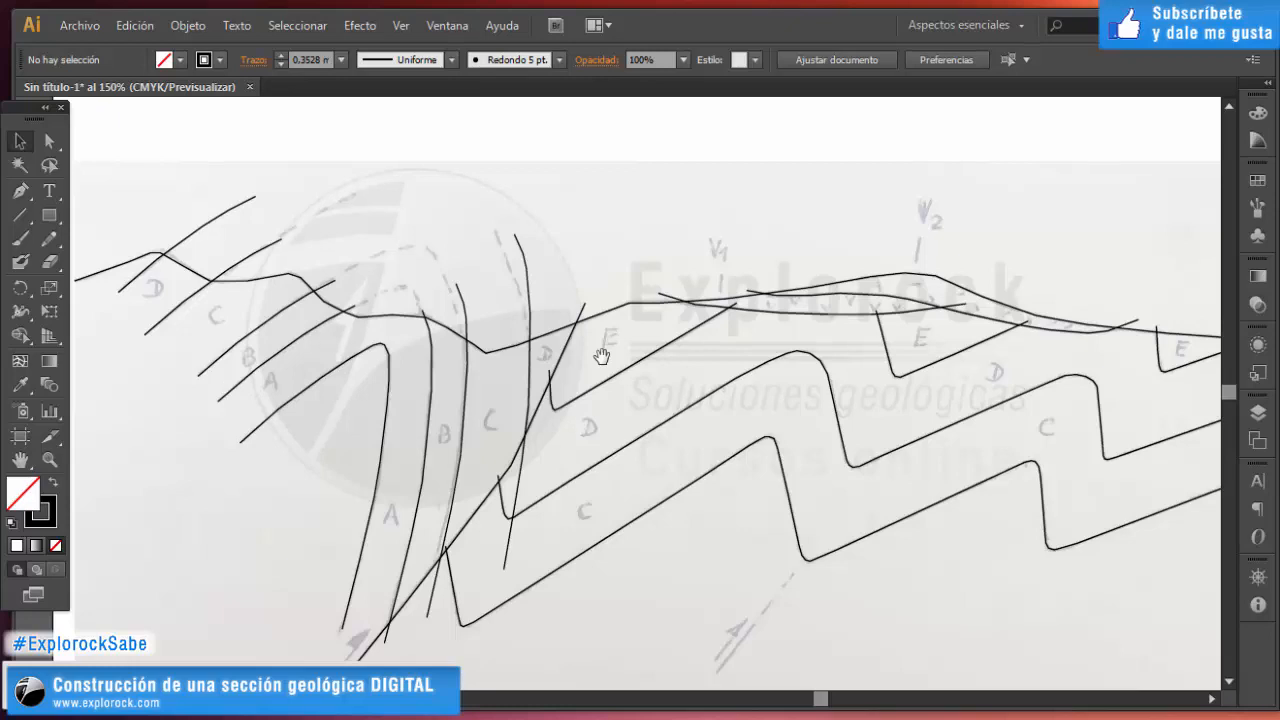
scroll(517, 368, down, 1)
scroll(249, 289, up, 4)
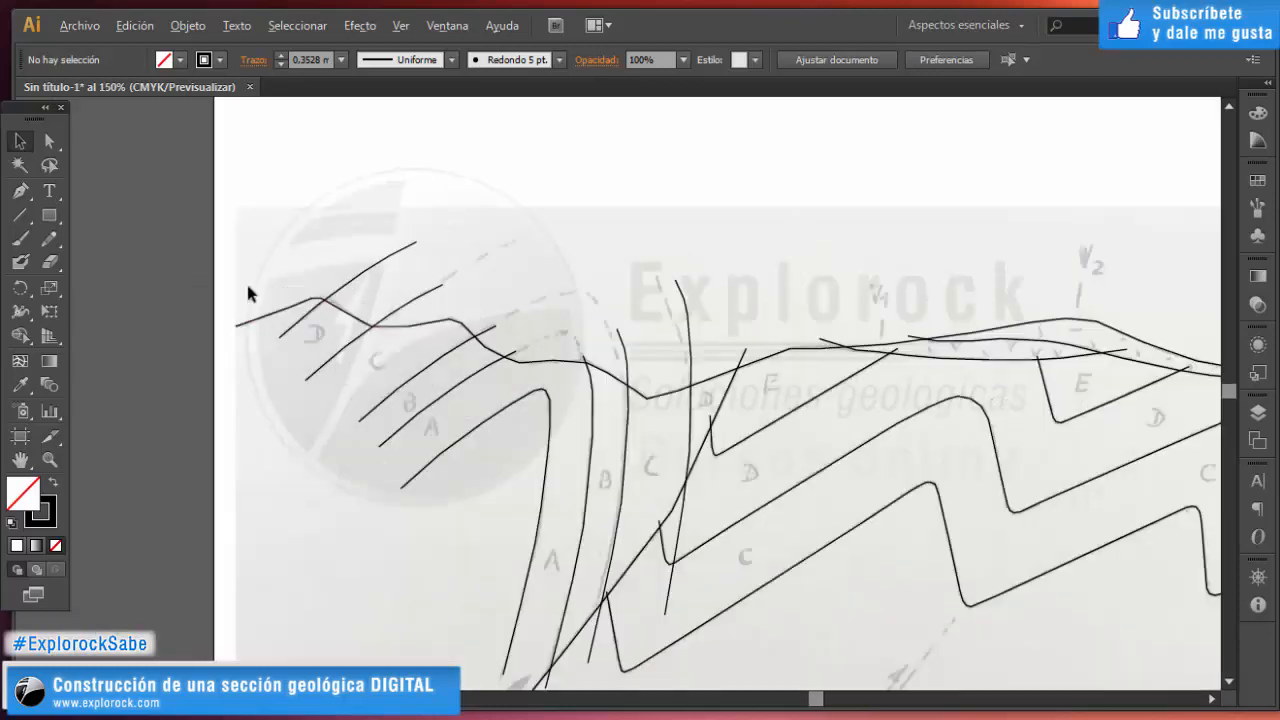
Smooth the surface line's angular corners with the Pencil tool from its western end through the valley to the rise above E.
click(474, 332)
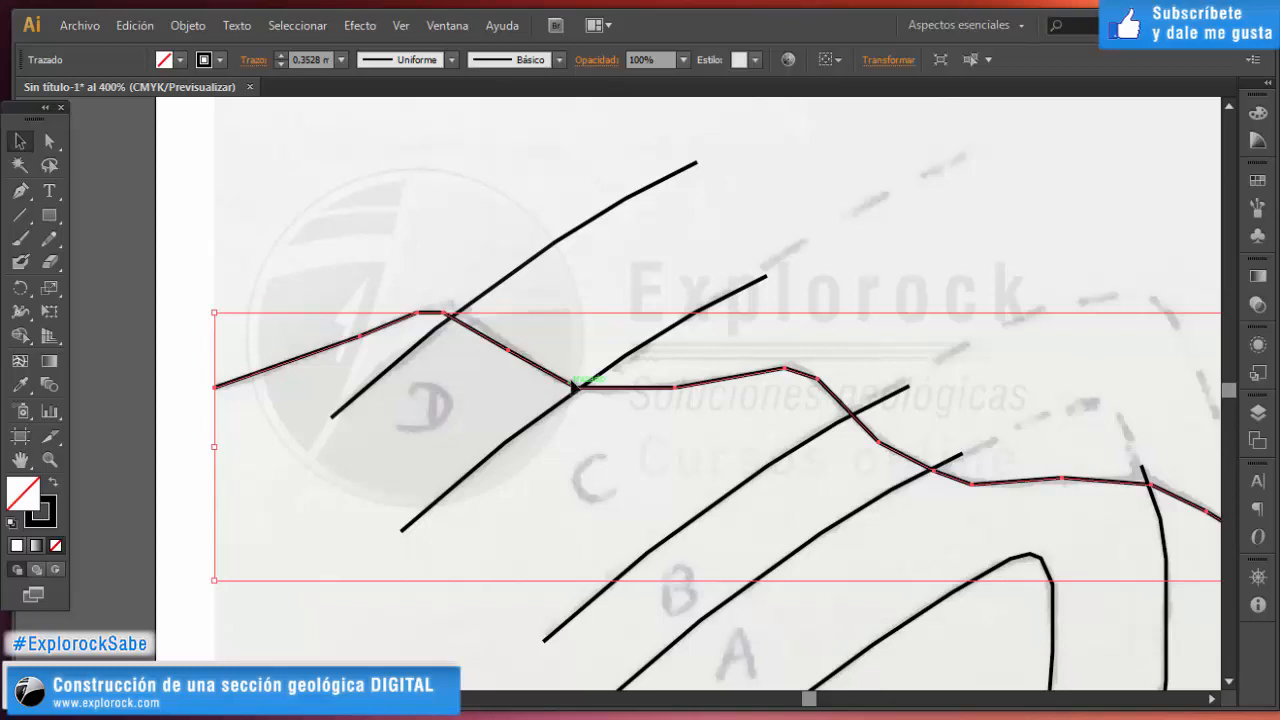
key(n)
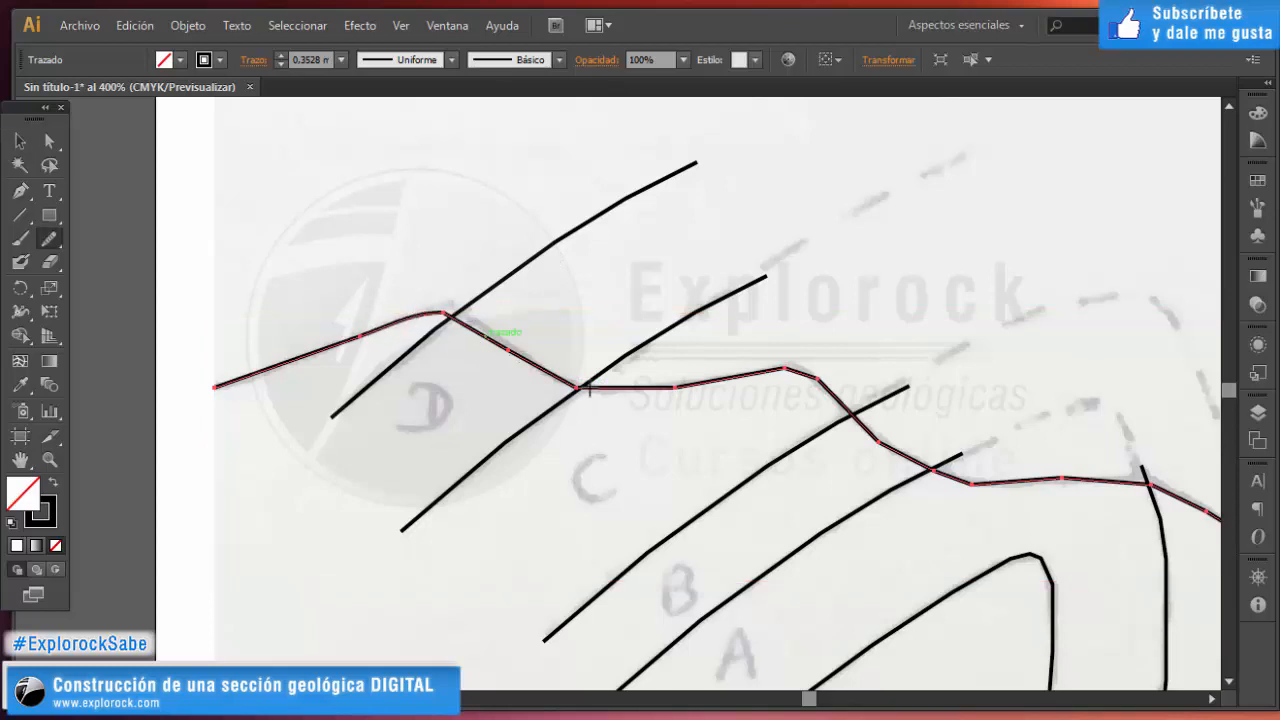
drag(893, 477, 971, 499)
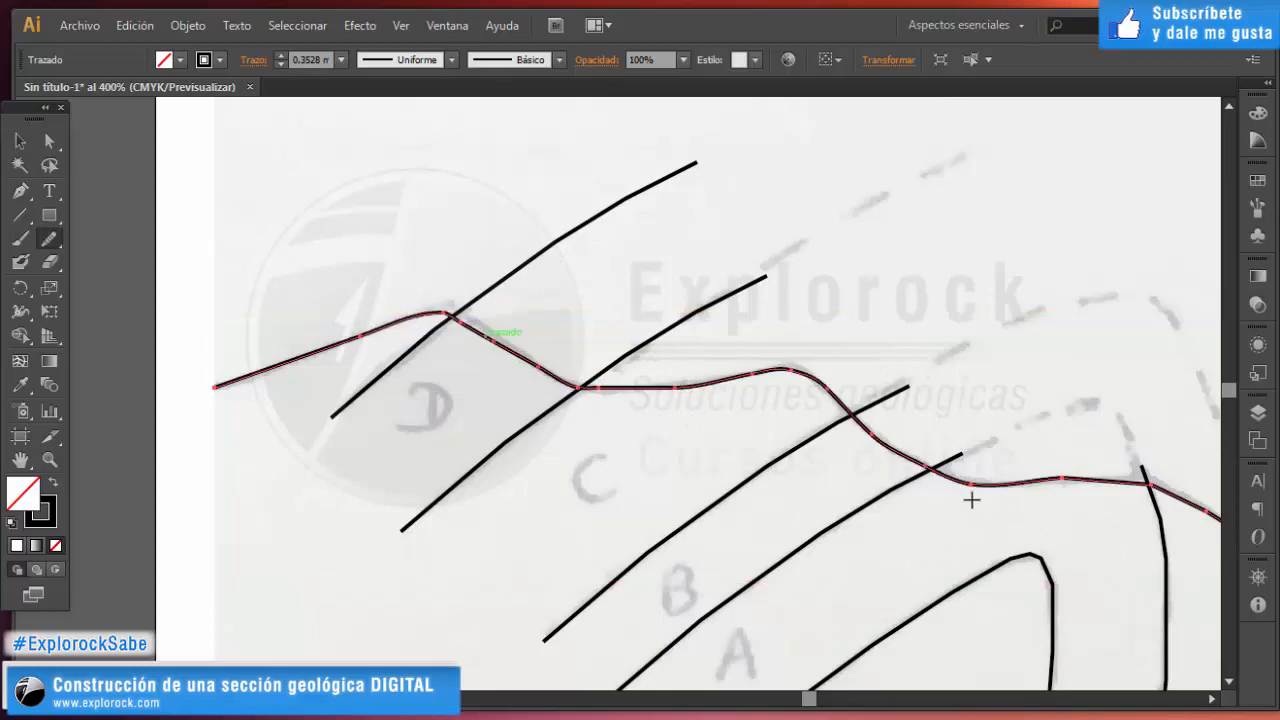
drag(1154, 532, 449, 437)
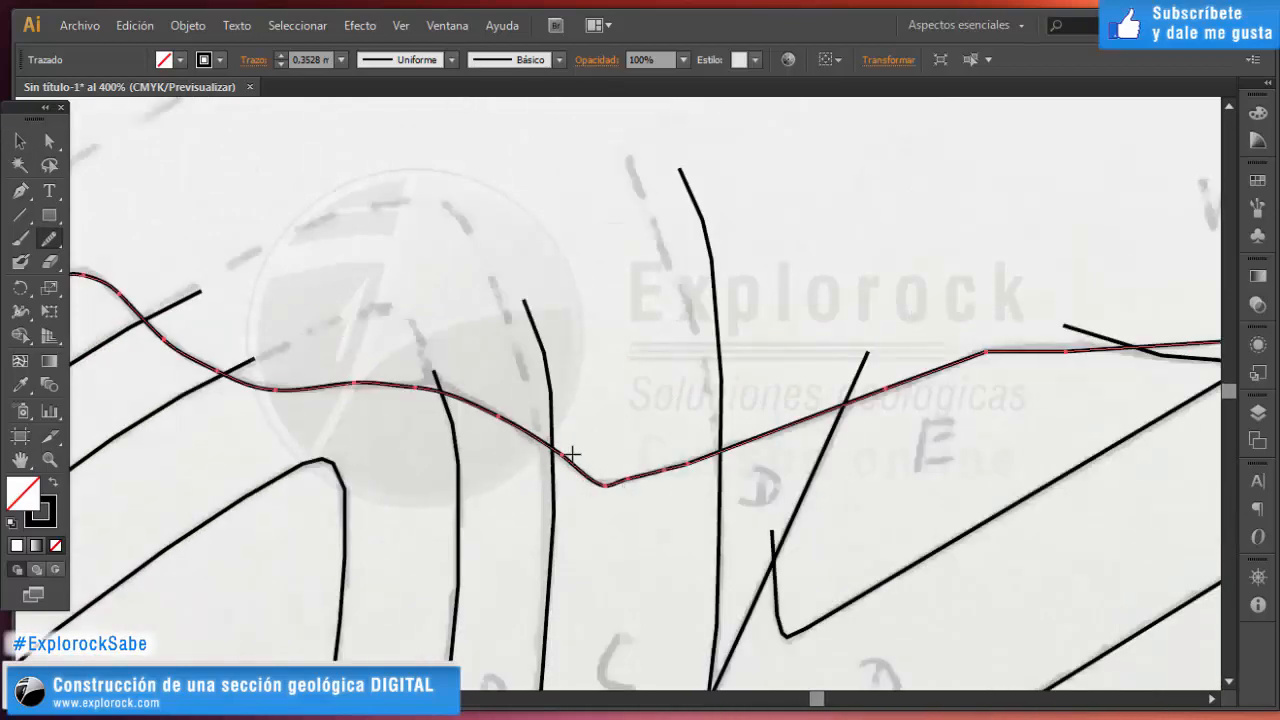
drag(629, 477, 994, 377)
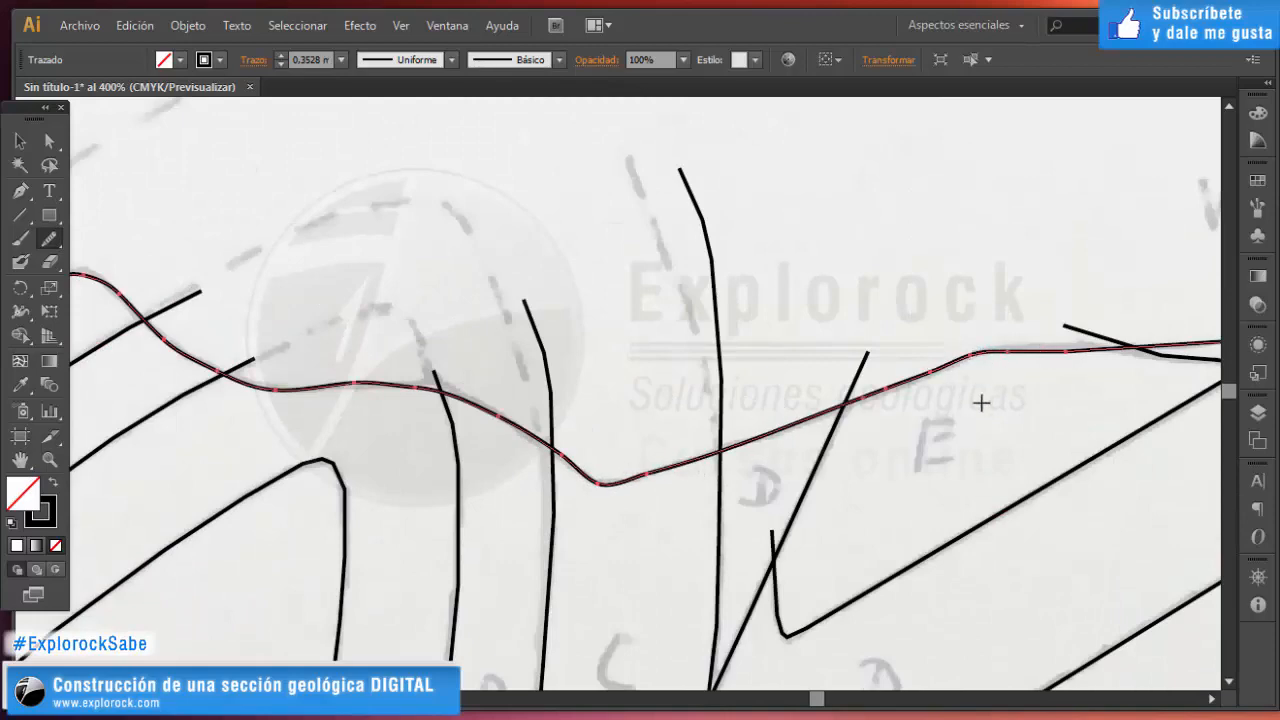
Smooth the surface line over the V2 hill and down its eastern slope to the edge of the scan.
drag(1097, 412, 497, 440)
mouse_move(831, 337)
mouse_down()
mouse_move(1025, 323)
mouse_move(310, 420)
mouse_up()
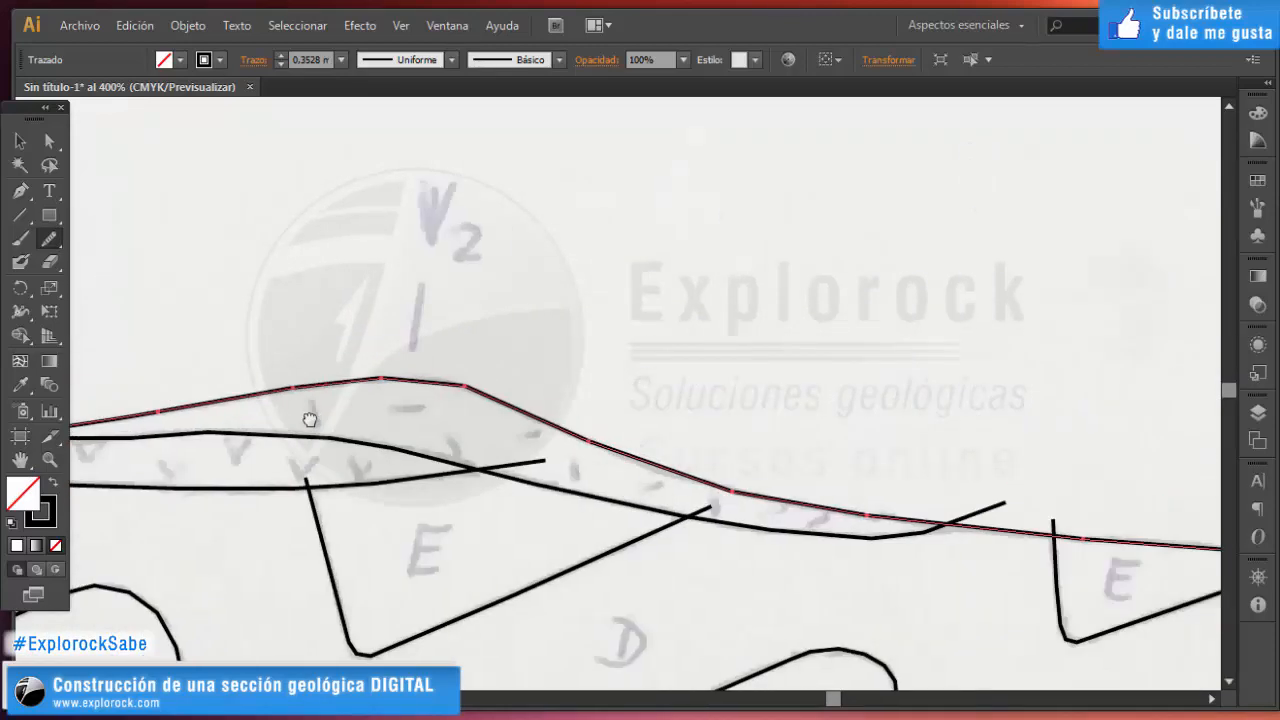
mouse_move(327, 363)
mouse_down()
mouse_move(560, 425)
mouse_move(937, 558)
mouse_up()
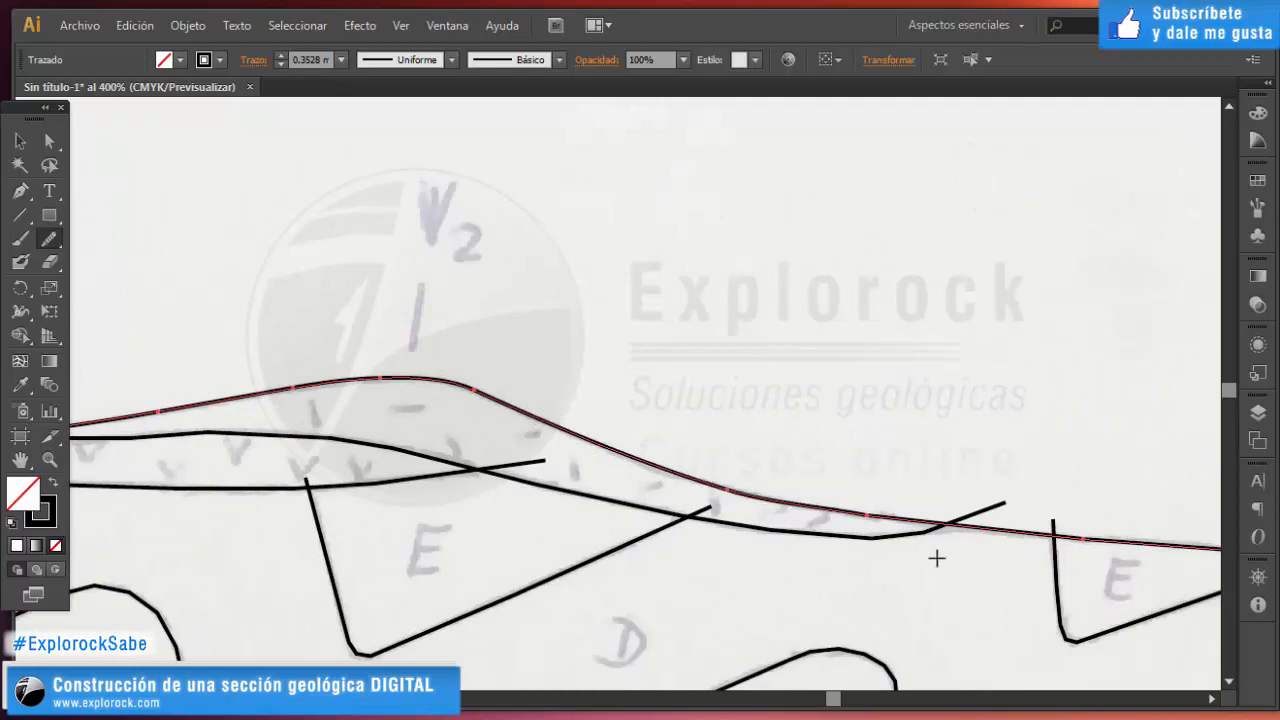
mouse_move(728, 501)
mouse_down()
mouse_move(1051, 544)
mouse_move(377, 476)
mouse_up()
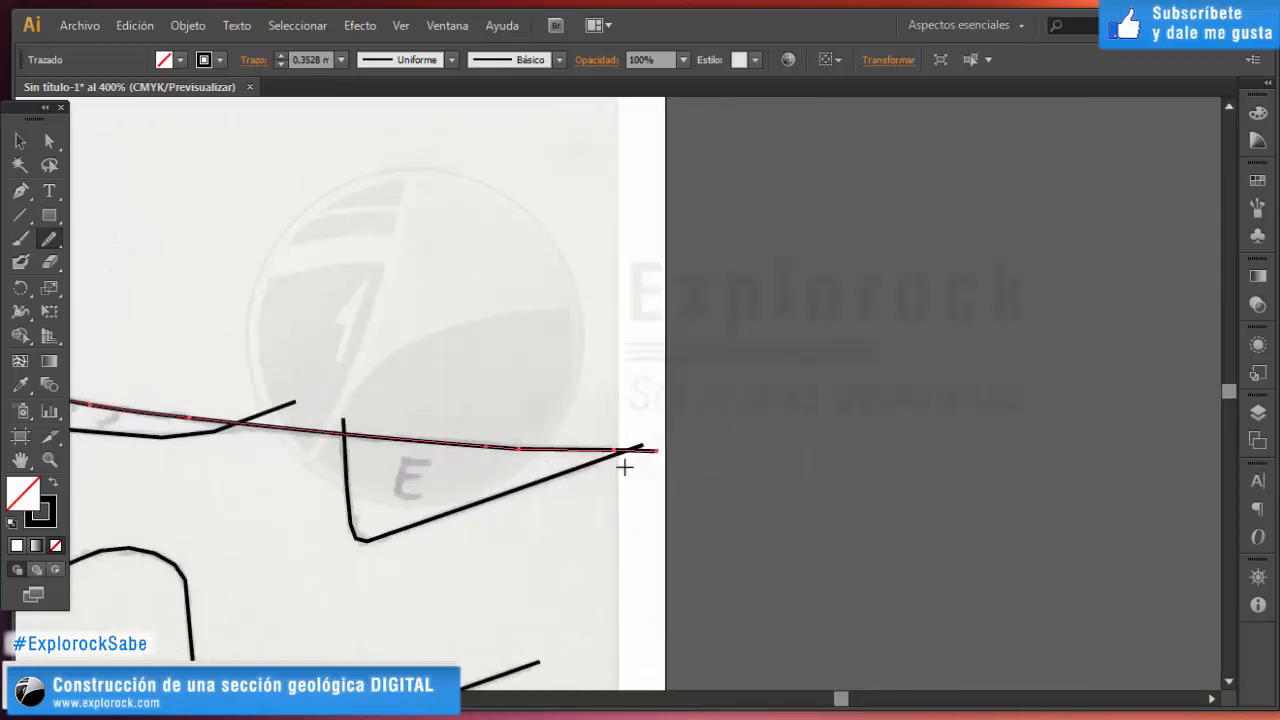
Select the easternmost E contact, round its lower corner and even out its long limb with the Pencil tool, and deselect it.
click(24, 142)
scroll(346, 452, up, 1)
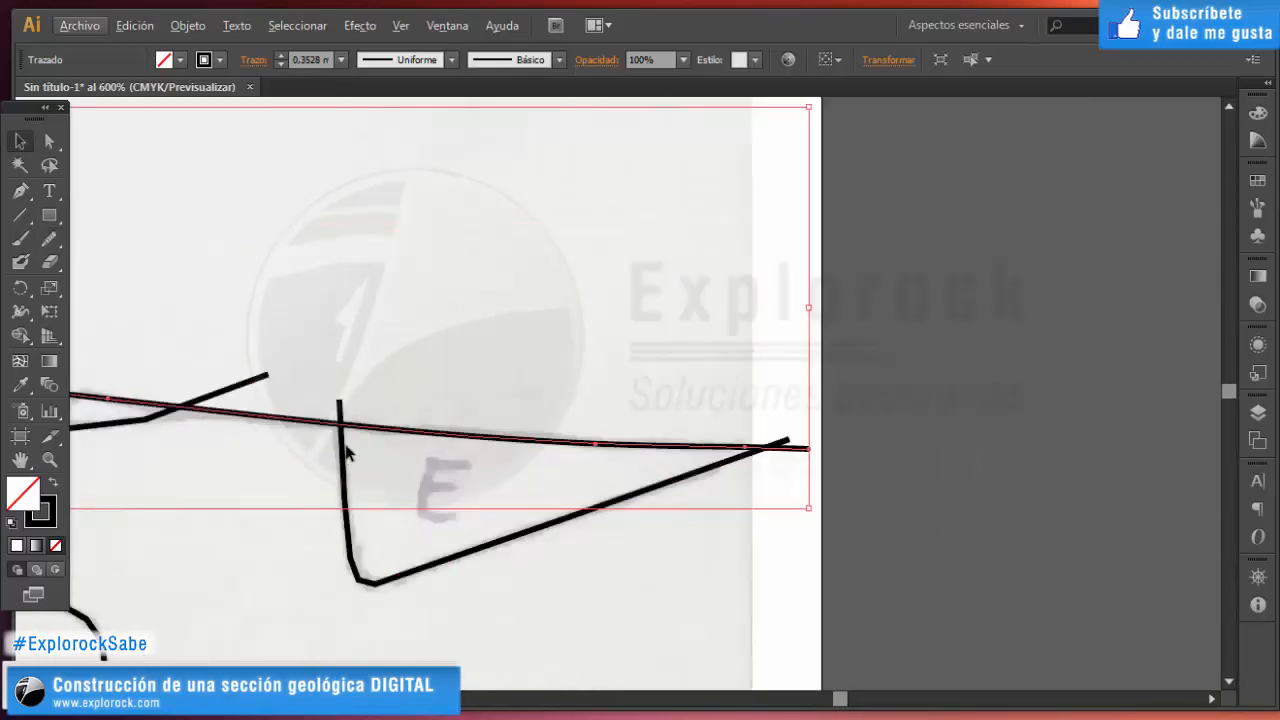
click(346, 448)
click(342, 442)
key(n)
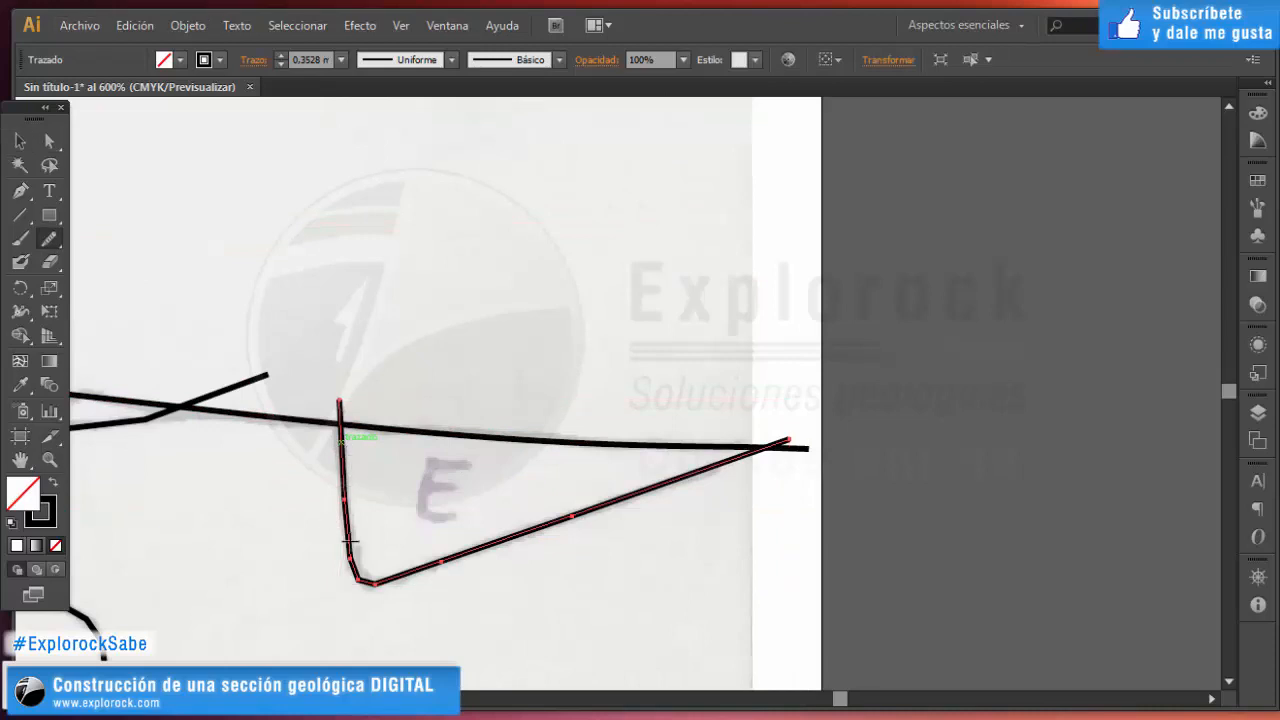
mouse_move(350, 541)
mouse_down()
mouse_move(374, 590)
mouse_move(479, 549)
mouse_up()
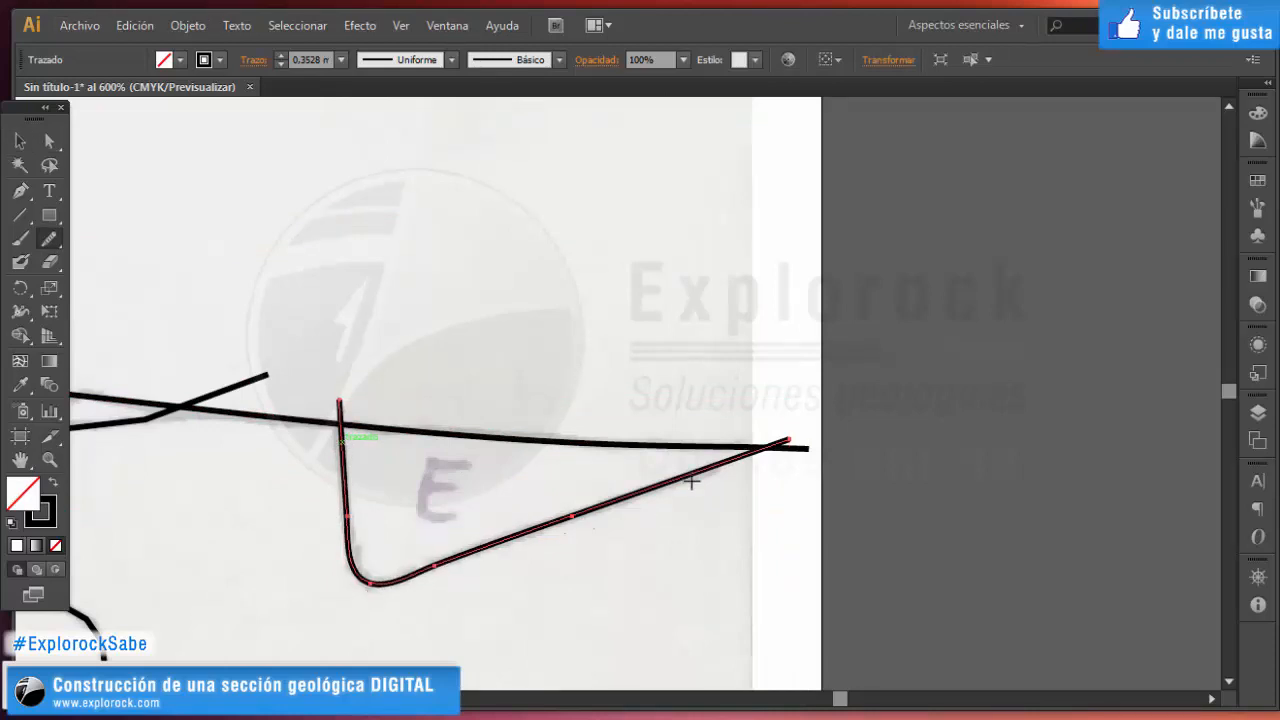
drag(691, 482, 405, 572)
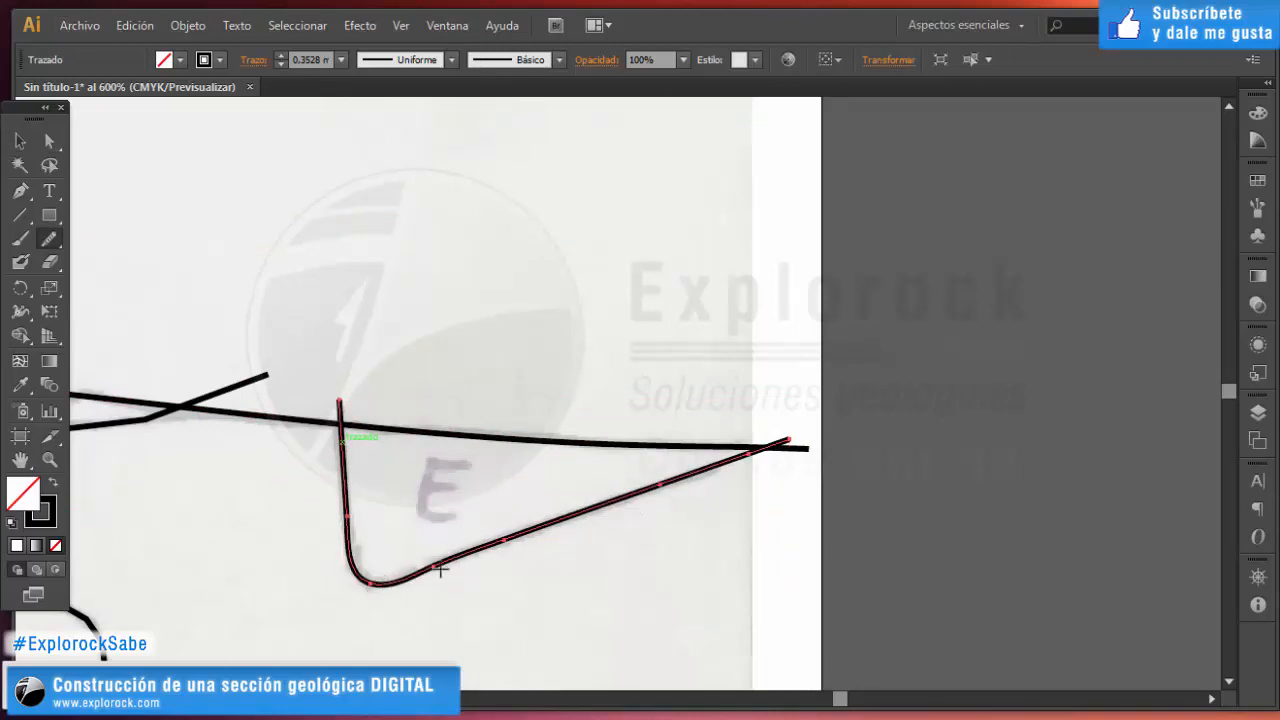
key(v)
click(567, 305)
Smooth the contact between the V1 and V2 layers along its full length with the Pencil tool and deselect it.
drag(391, 309, 1038, 401)
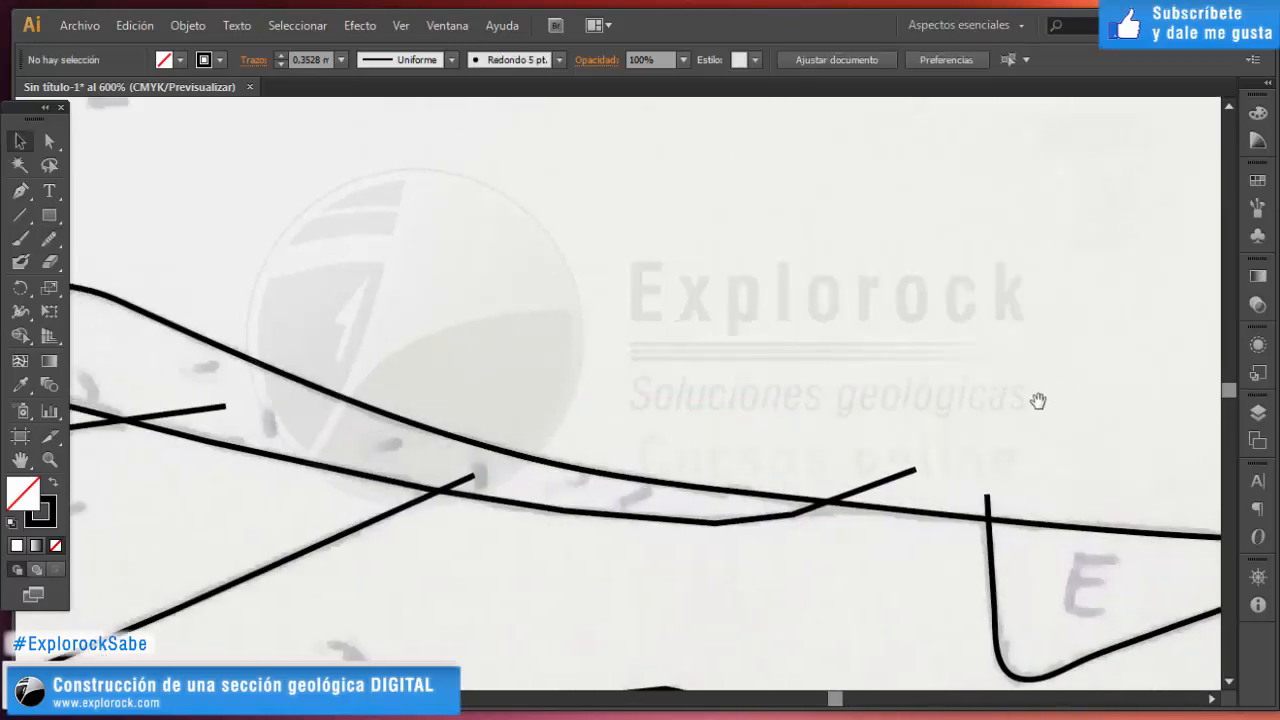
click(776, 524)
key(n)
scroll(663, 434, down, 2)
scroll(426, 472, up, 1)
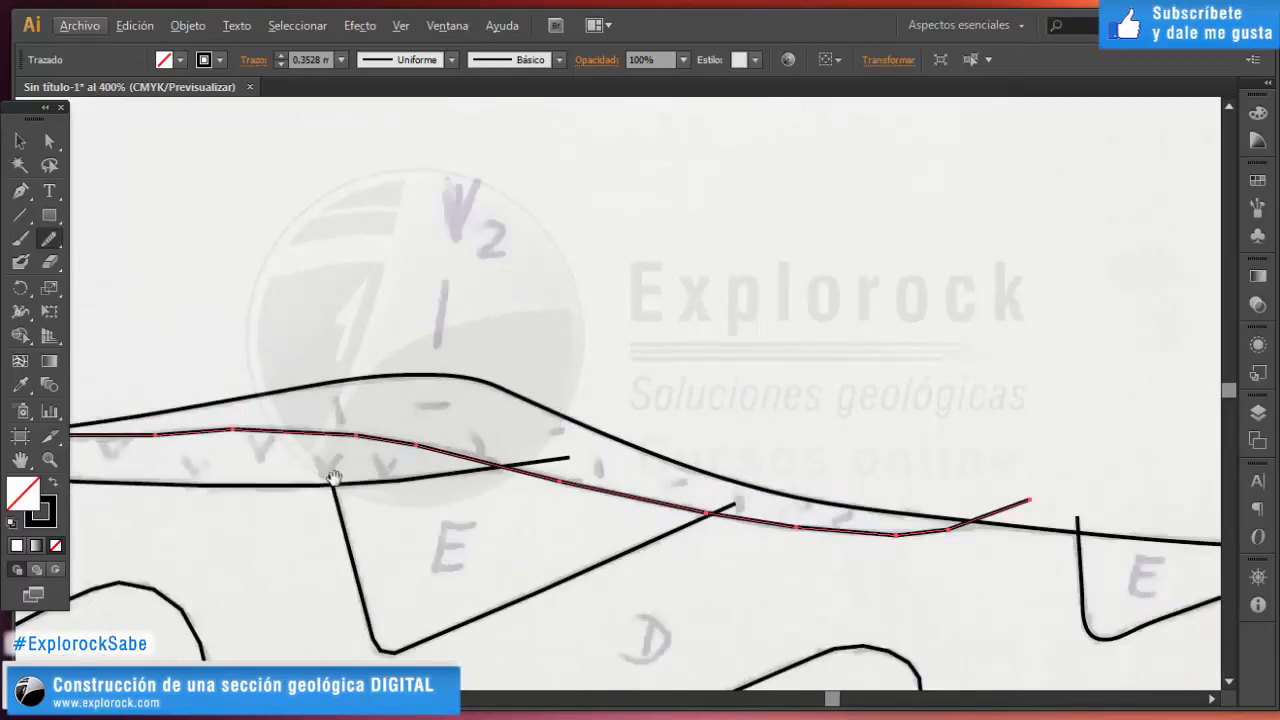
drag(334, 478, 469, 453)
mouse_move(198, 416)
mouse_down()
mouse_move(436, 426)
mouse_move(309, 406)
mouse_move(455, 409)
mouse_move(705, 474)
mouse_move(1048, 512)
mouse_move(1001, 512)
mouse_move(1124, 503)
mouse_up()
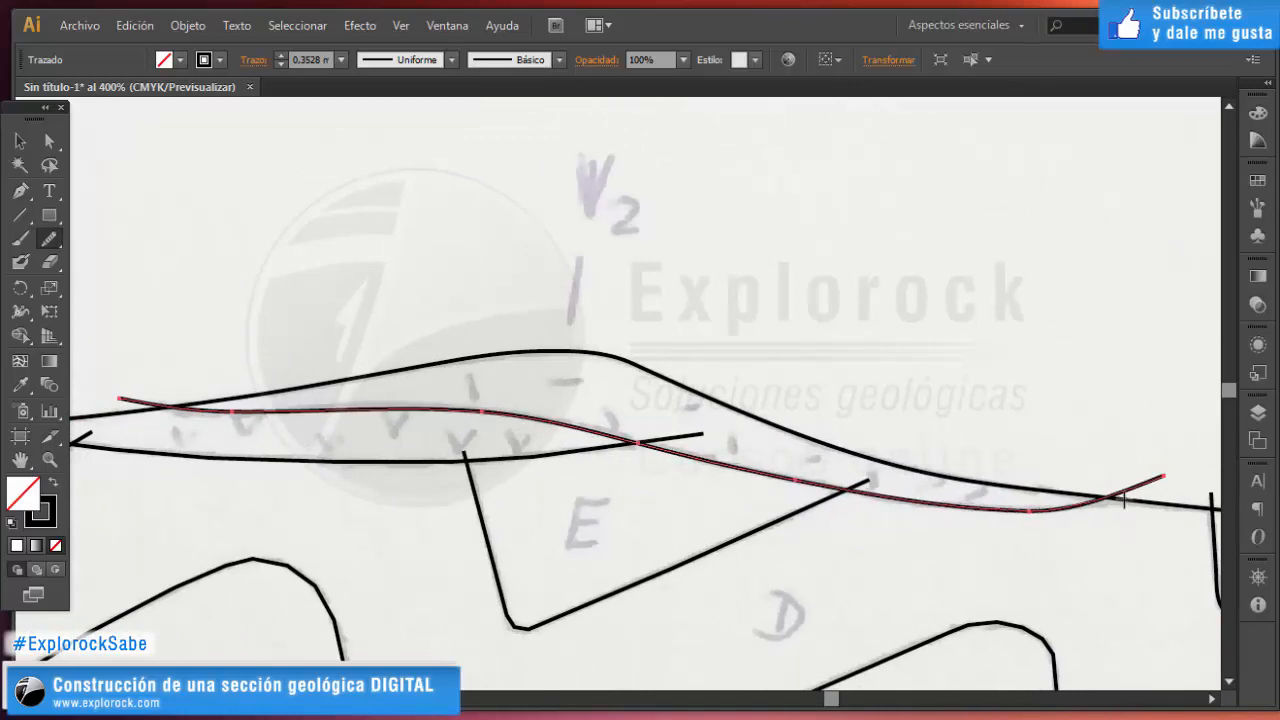
key(v)
click(731, 430)
Round the lower corner of the E contact beneath V2 with the Pencil tool and deselect it.
click(694, 434)
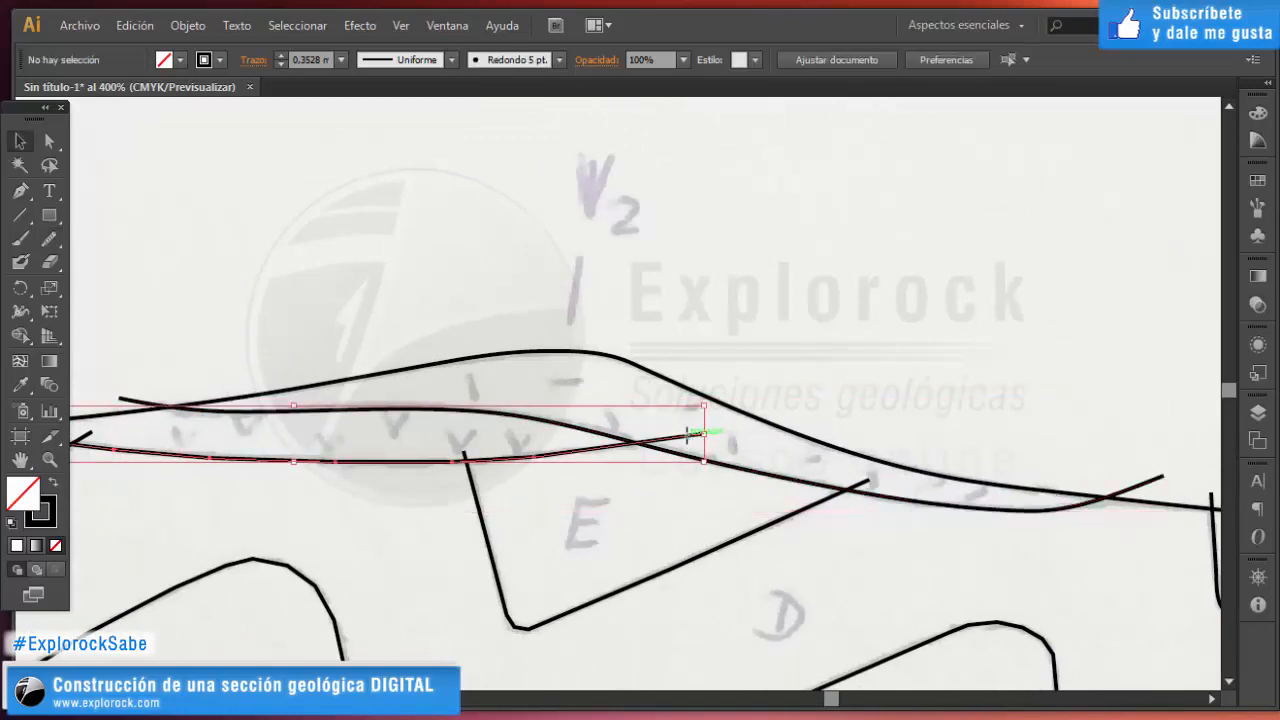
click(718, 544)
key(n)
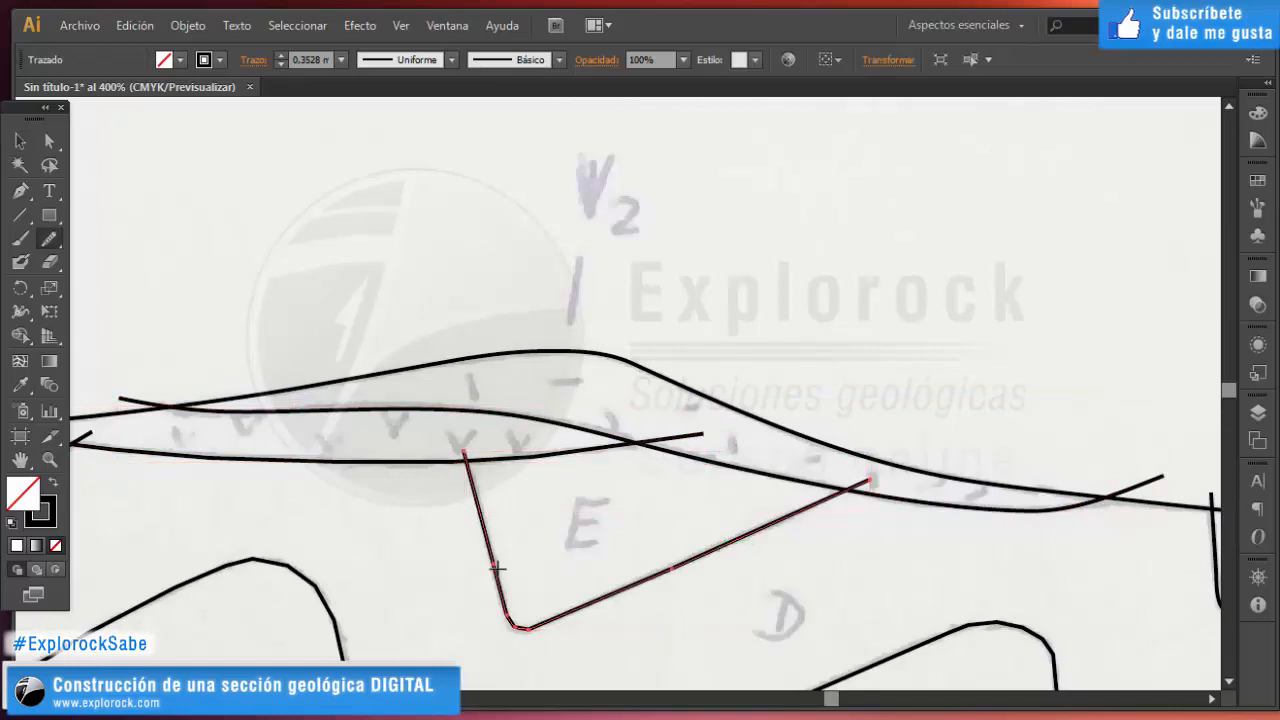
drag(508, 627, 537, 636)
alt+scroll(512, 644, up, 3)
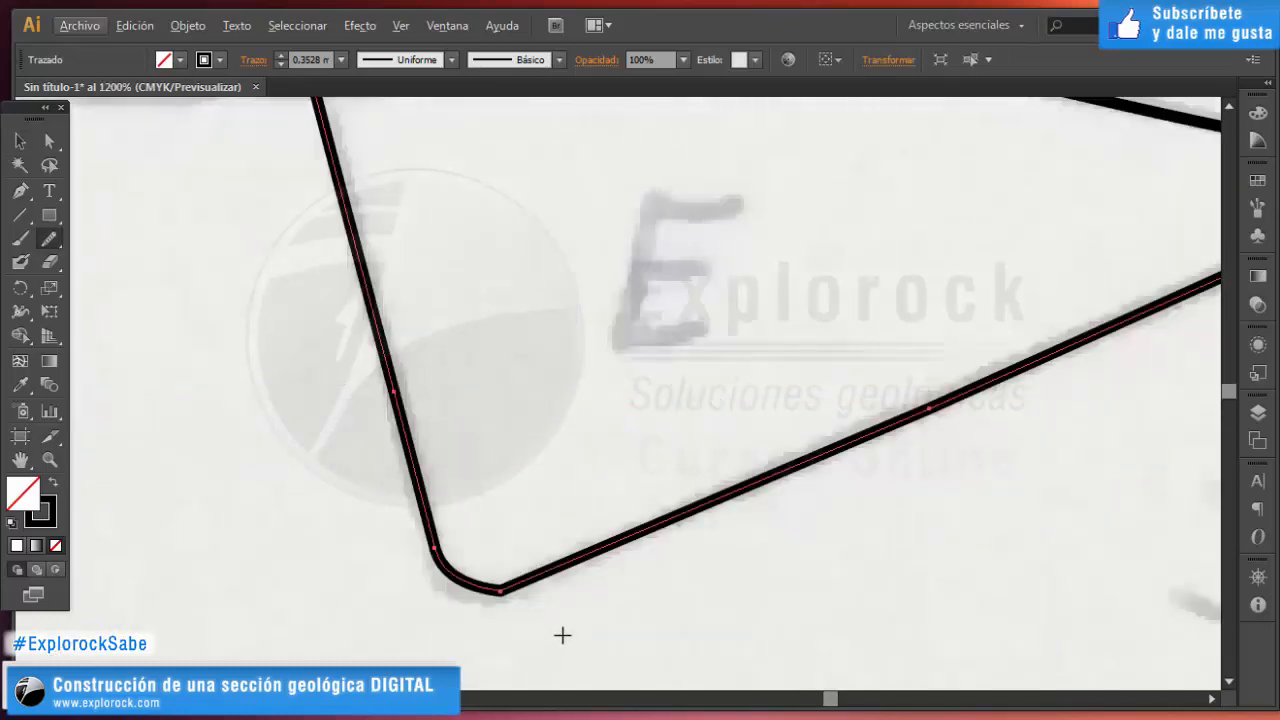
drag(480, 597, 476, 616)
key(ctrl+z)
key(ctrl+z)
key(ctrl+shift+z)
alt+scroll(470, 624, down, 2)
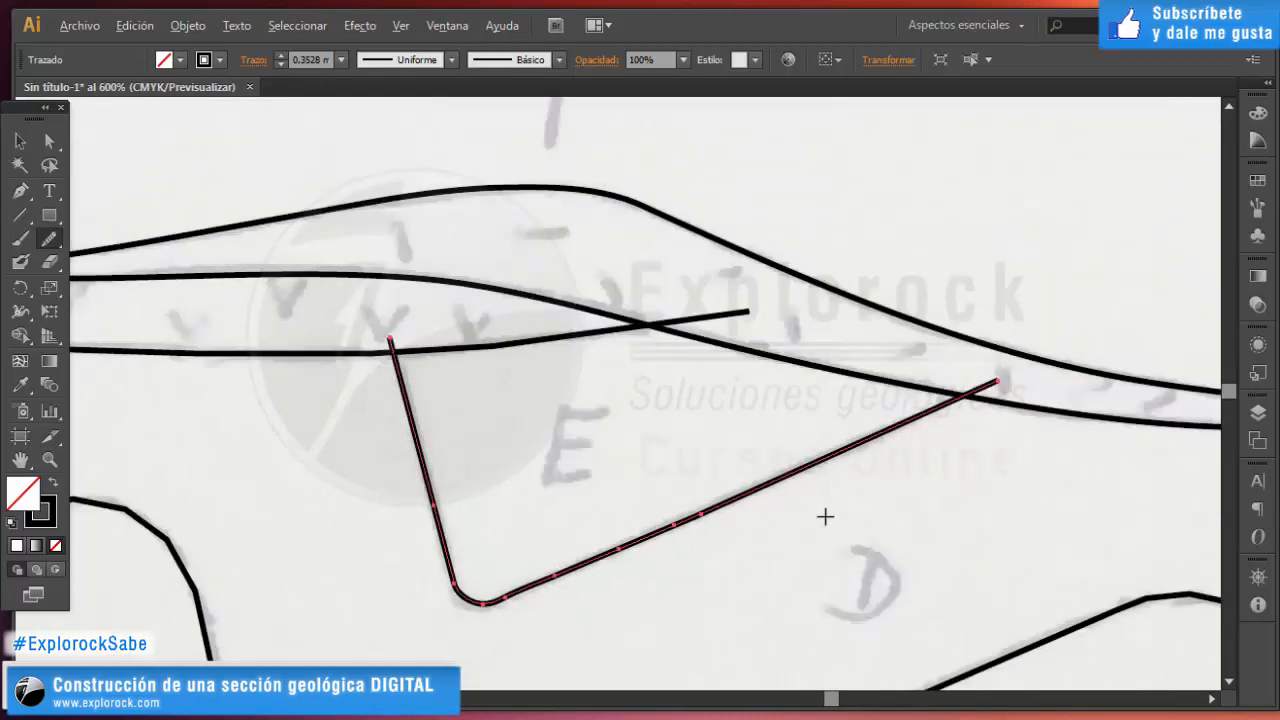
key(v)
click(857, 534)
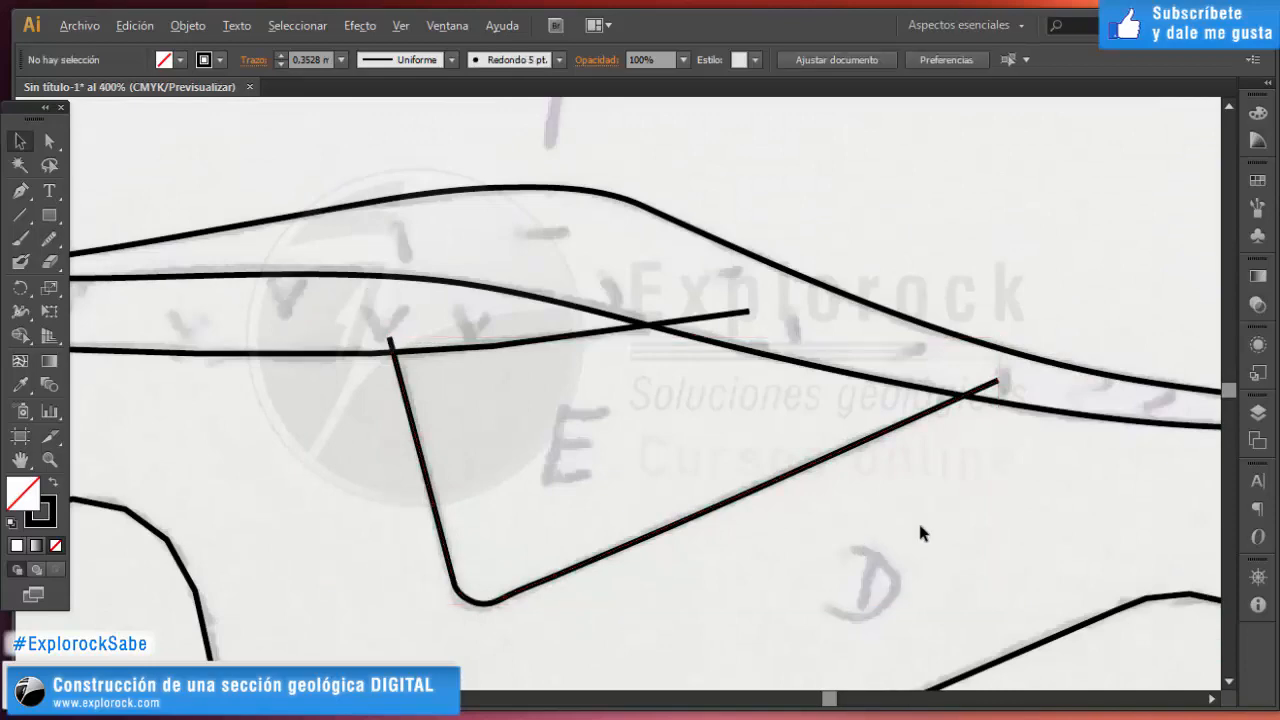
Smooth the base line of the V1 layer with the Pencil tool and deselect it.
alt+scroll(915, 522, down, 3)
alt+scroll(533, 490, up, 2)
alt+scroll(629, 486, down, 2)
alt+scroll(543, 471, up, 2)
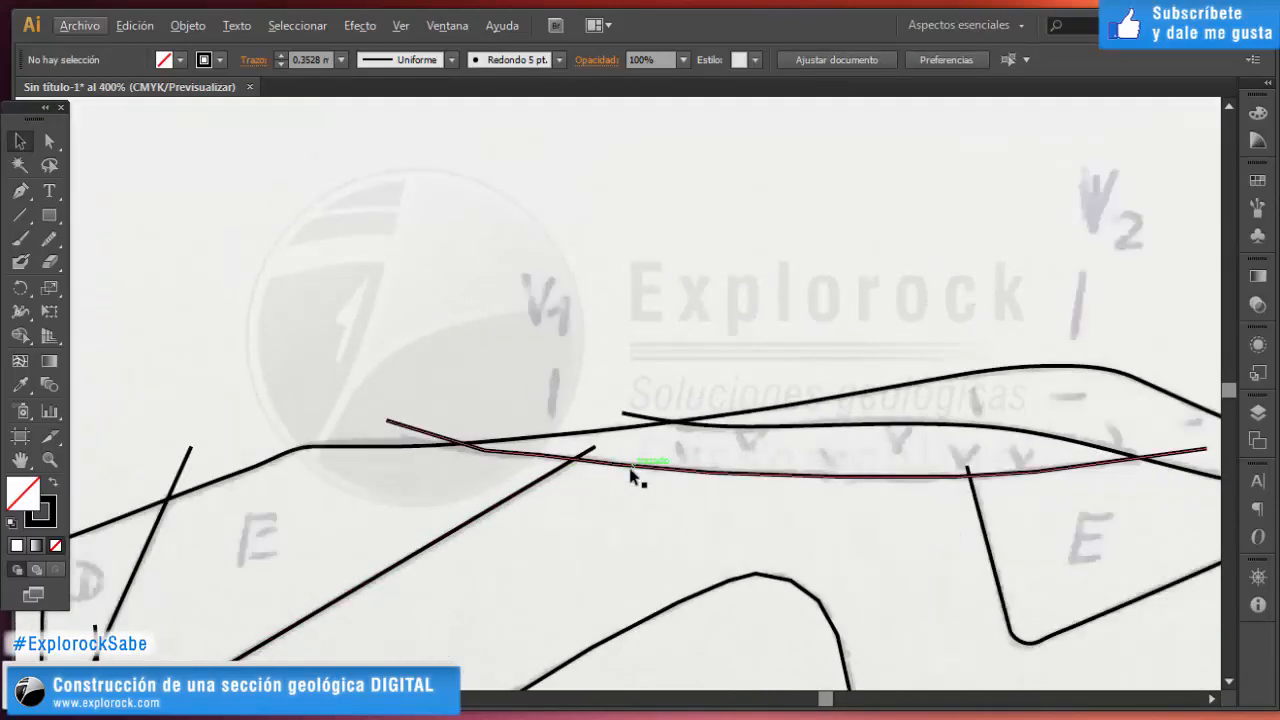
click(632, 472)
key(n)
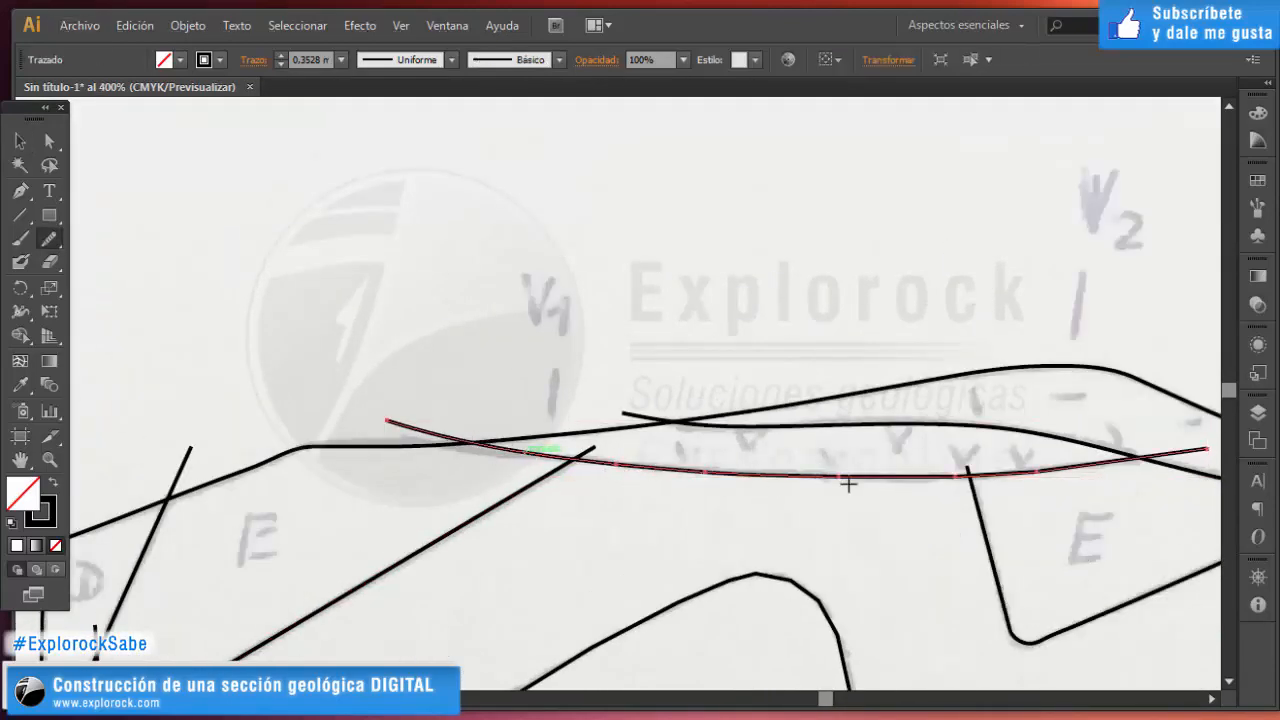
key(v)
click(646, 549)
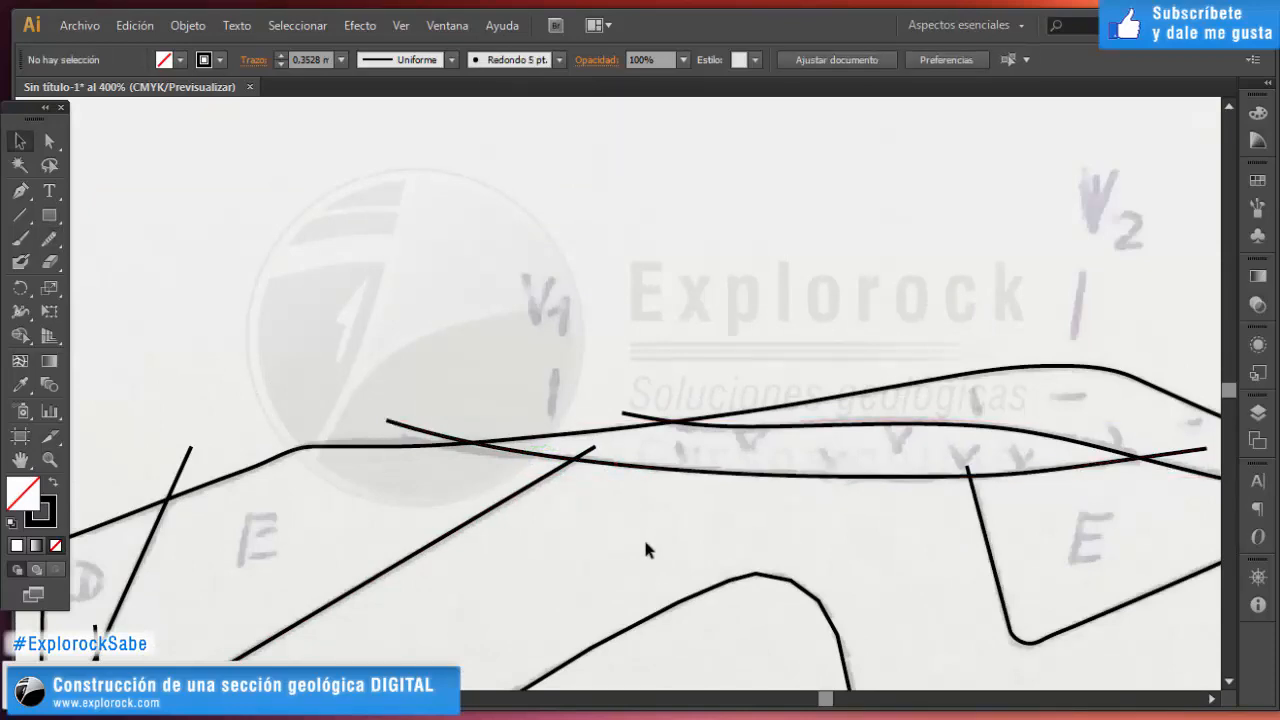
Select the folded contact between D and C and smooth its westernmost trough beside the fault with the Pencil tool.
click(759, 575)
scroll(754, 520, down, 3)
scroll(617, 680, up, 1)
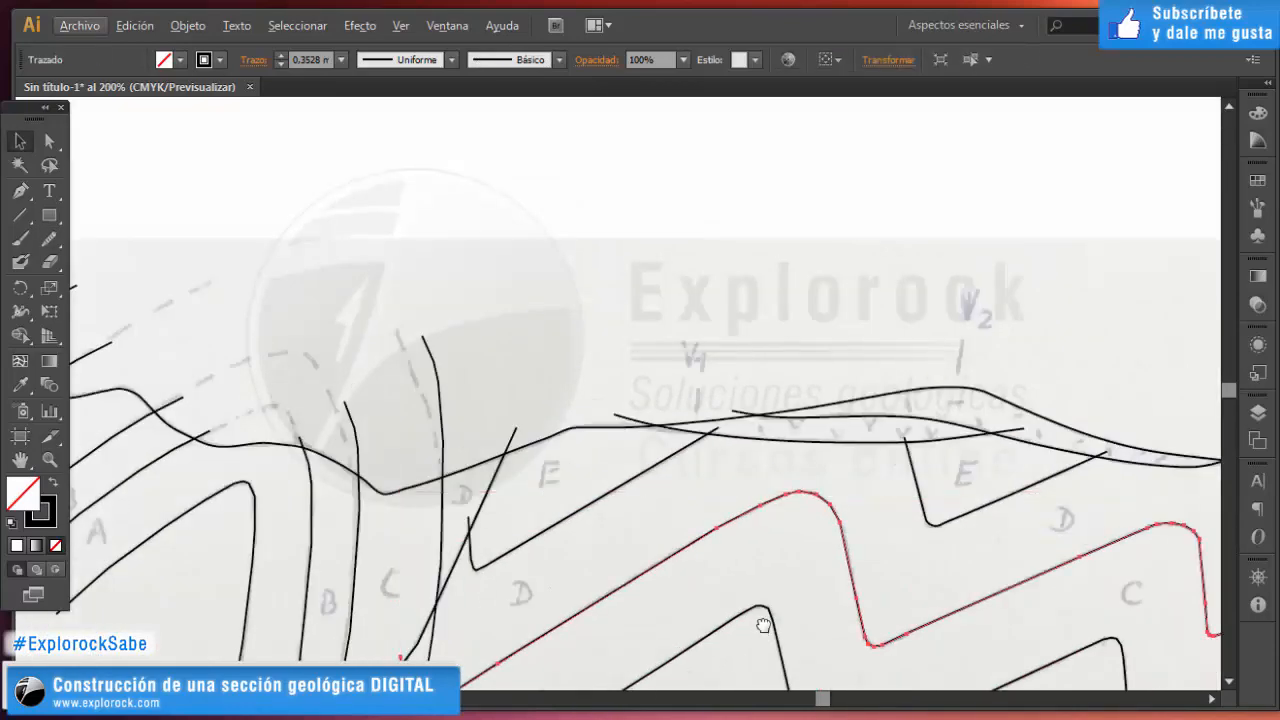
drag(763, 623, 703, 440)
scroll(451, 466, up, 1)
key(n)
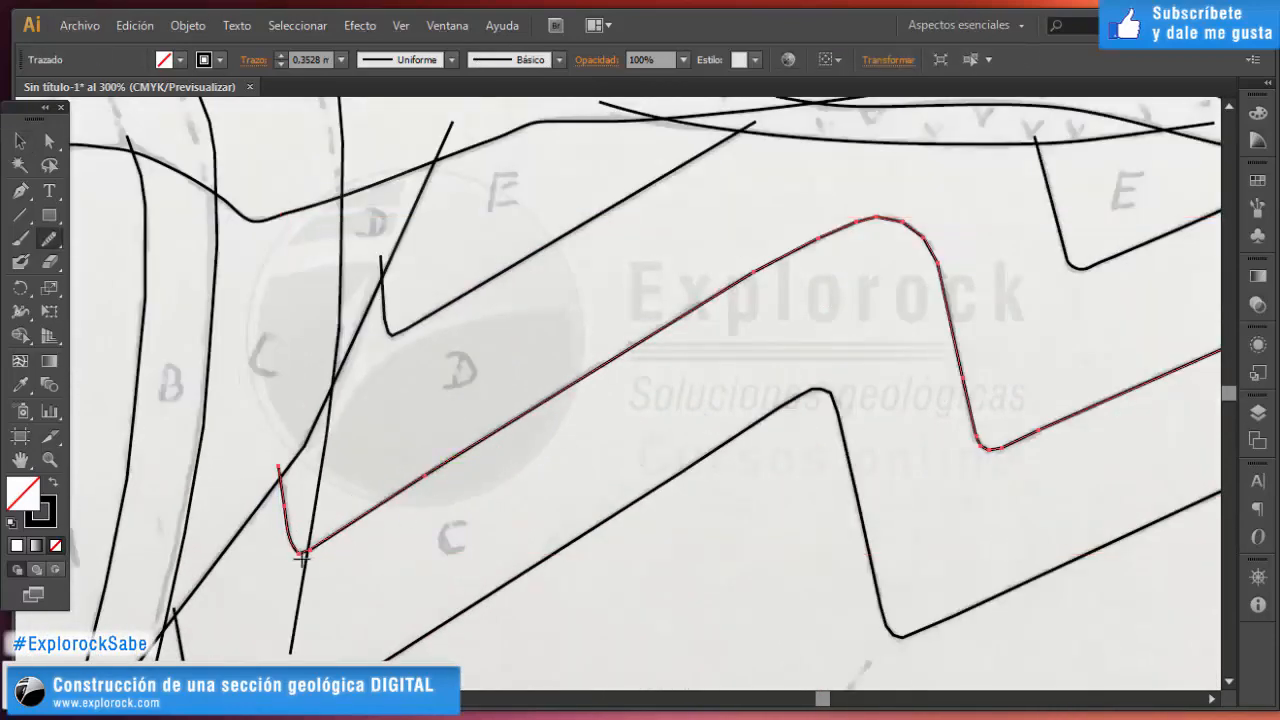
scroll(272, 536, up, 2)
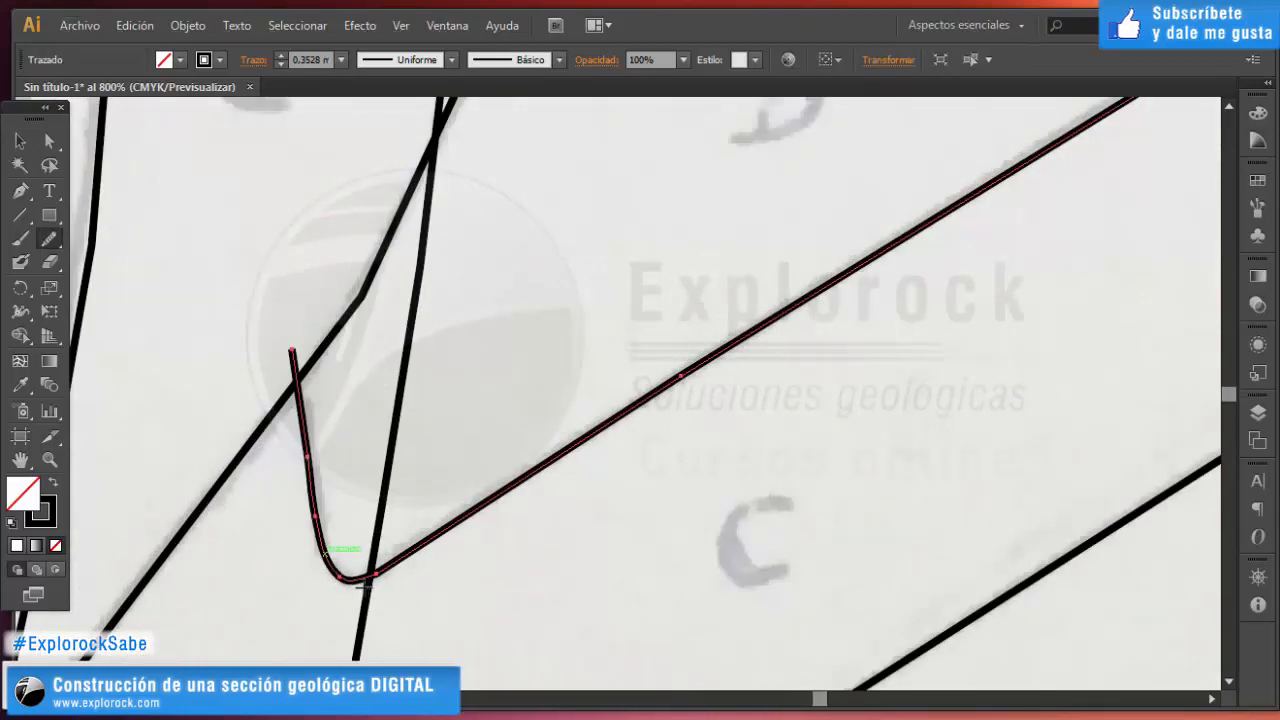
scroll(324, 587, down, 2)
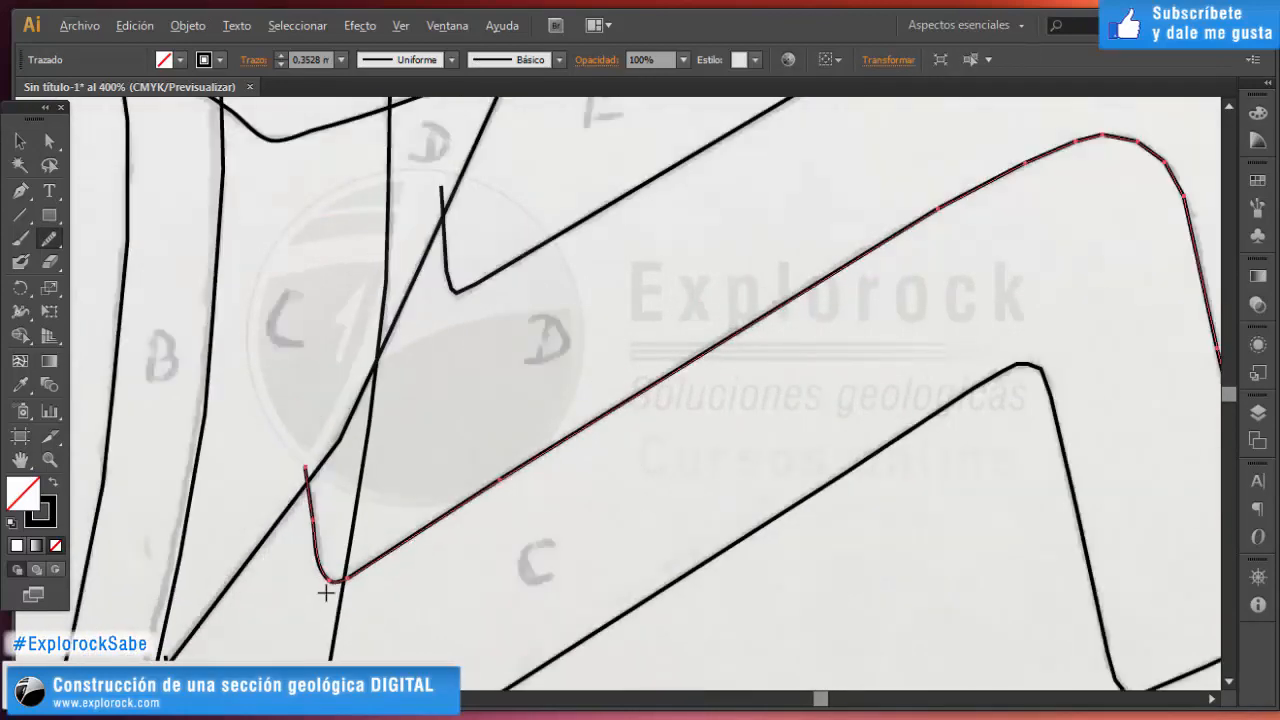
Smooth the western fold crest of the D–C contact into a continuous rounded curve down its steep eastern limb.
scroll(326, 590, down, 2)
scroll(728, 378, up, 1)
scroll(704, 345, up, 3)
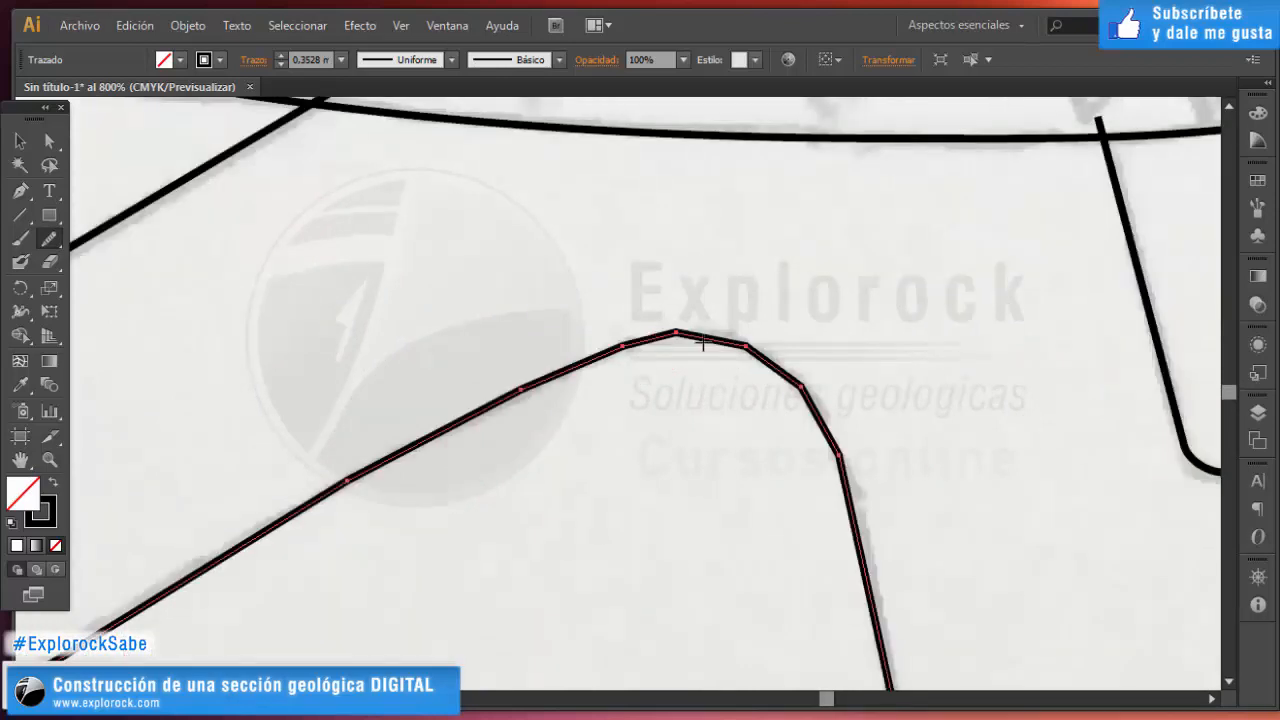
scroll(695, 325, up, 1)
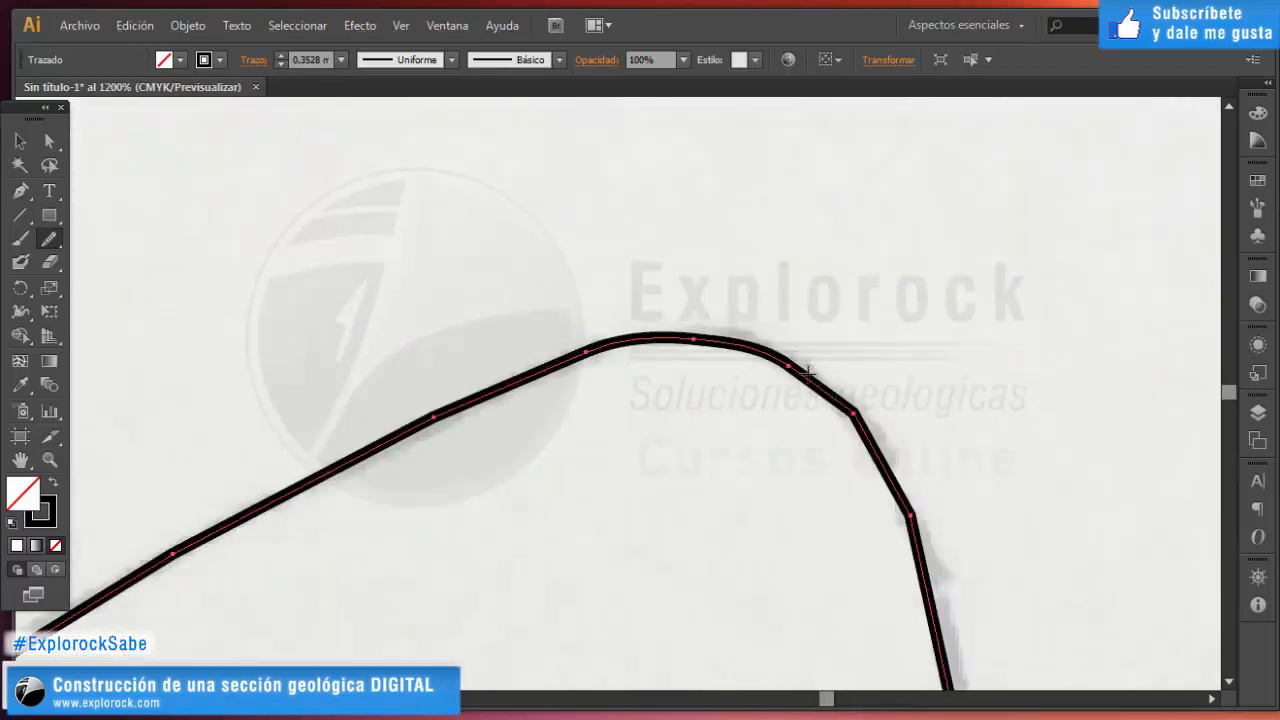
mouse_move(862, 439)
mouse_down()
mouse_move(889, 462)
mouse_move(931, 586)
mouse_up()
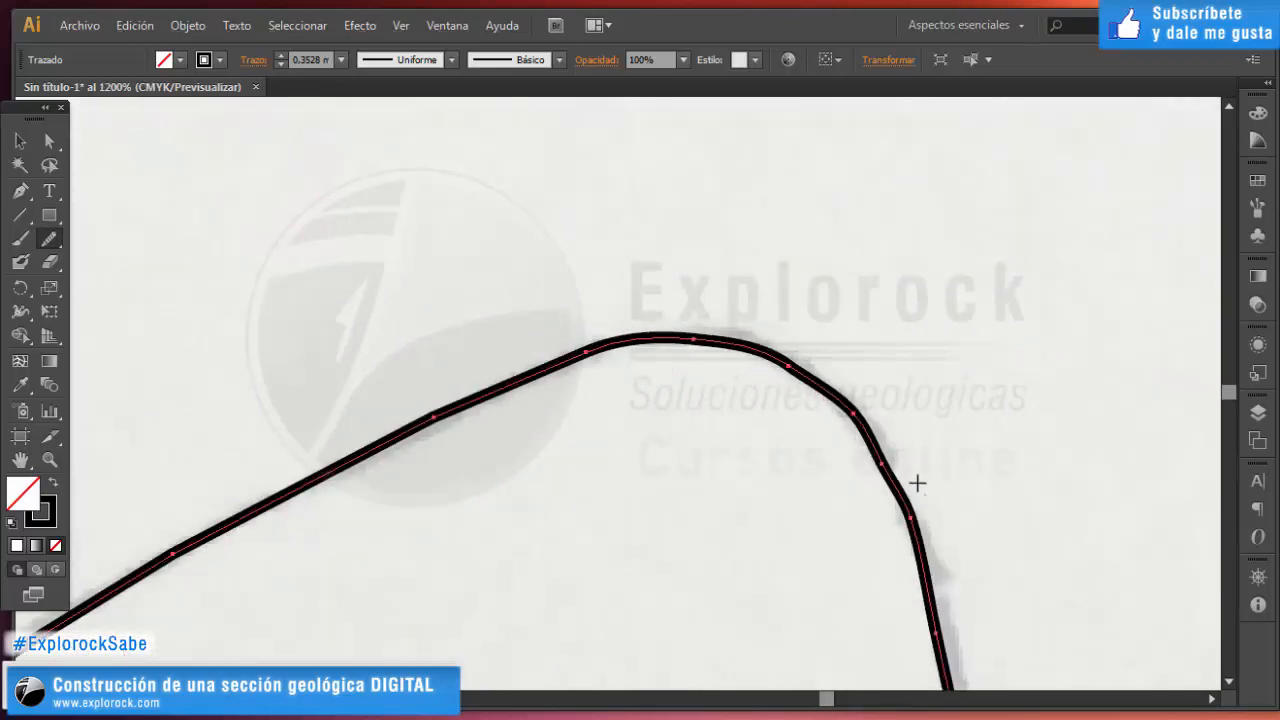
mouse_move(814, 357)
mouse_down()
mouse_move(886, 457)
mouse_move(915, 541)
mouse_up()
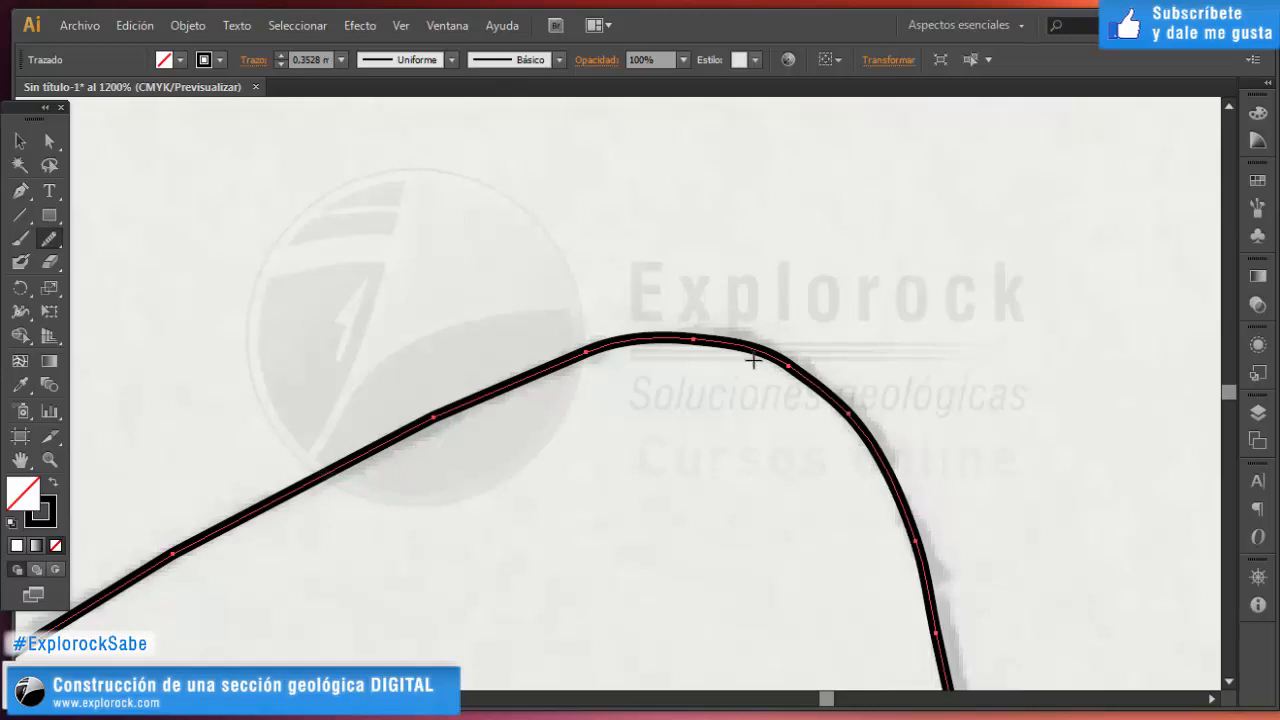
Smooth the D–C contact's trough east of the western crest and round the corners of the following crest.
scroll(382, 428, down, 4)
scroll(578, 652, up, 2)
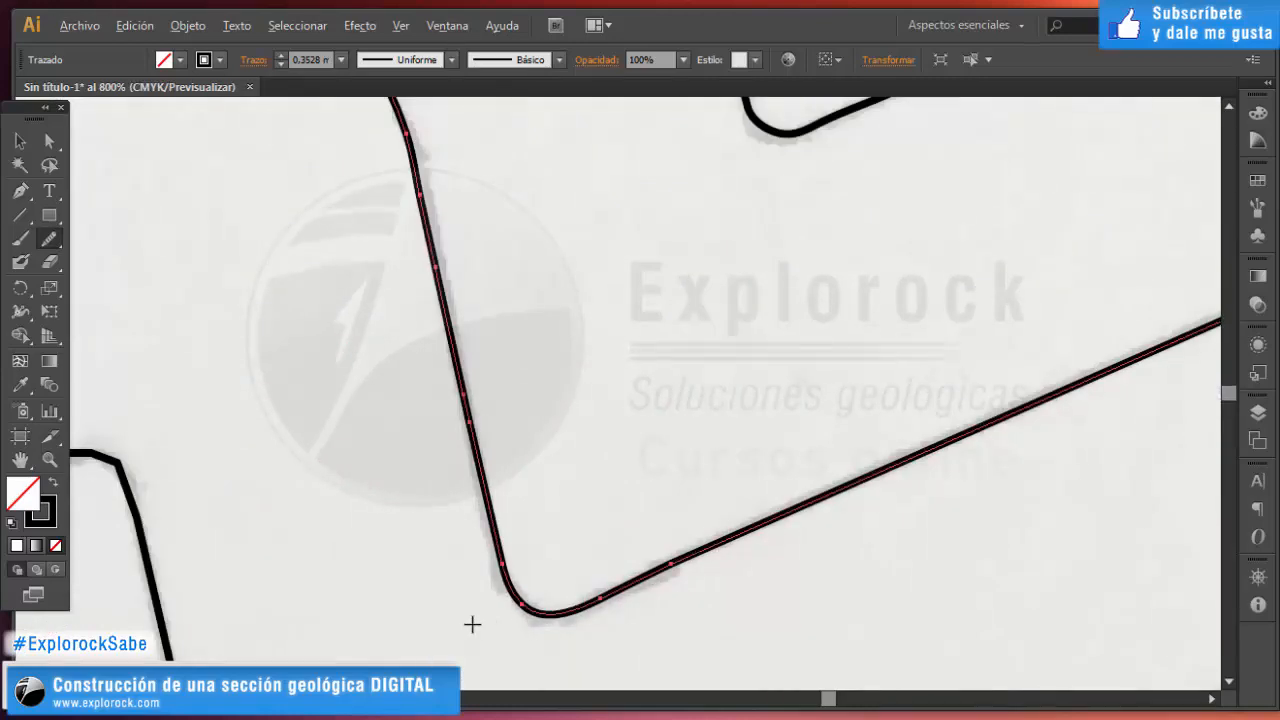
scroll(471, 623, down, 4)
scroll(807, 518, up, 4)
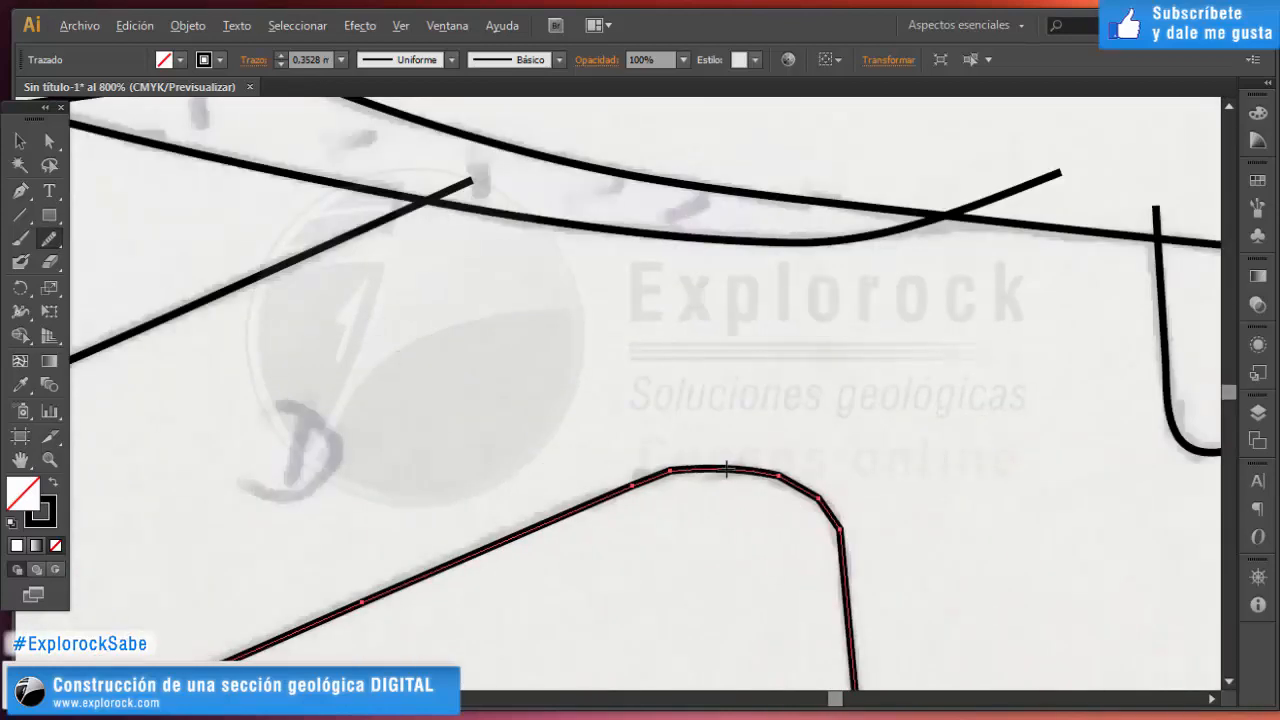
scroll(728, 466, up, 1)
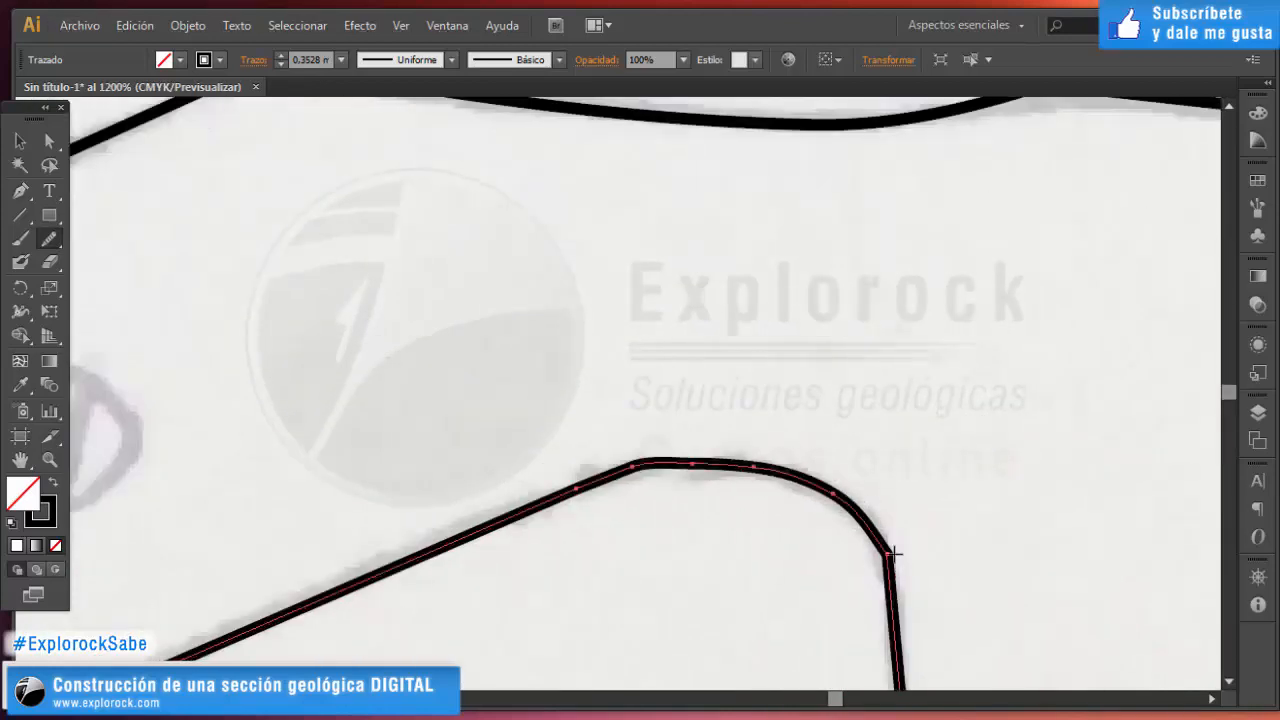
mouse_move(892, 553)
mouse_down()
mouse_move(814, 477)
mouse_move(638, 464)
mouse_up()
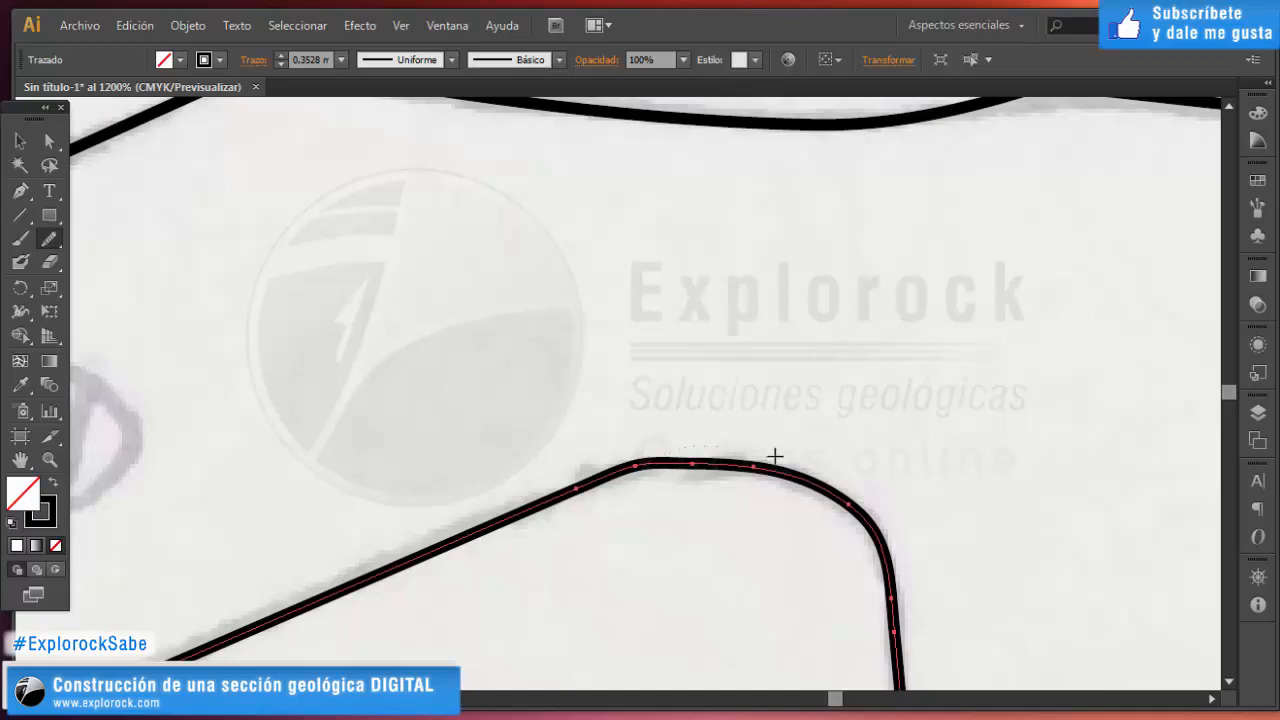
Finish rounding the eastern crest of the D–C contact and deselect the path.
key(v)
click(790, 377)
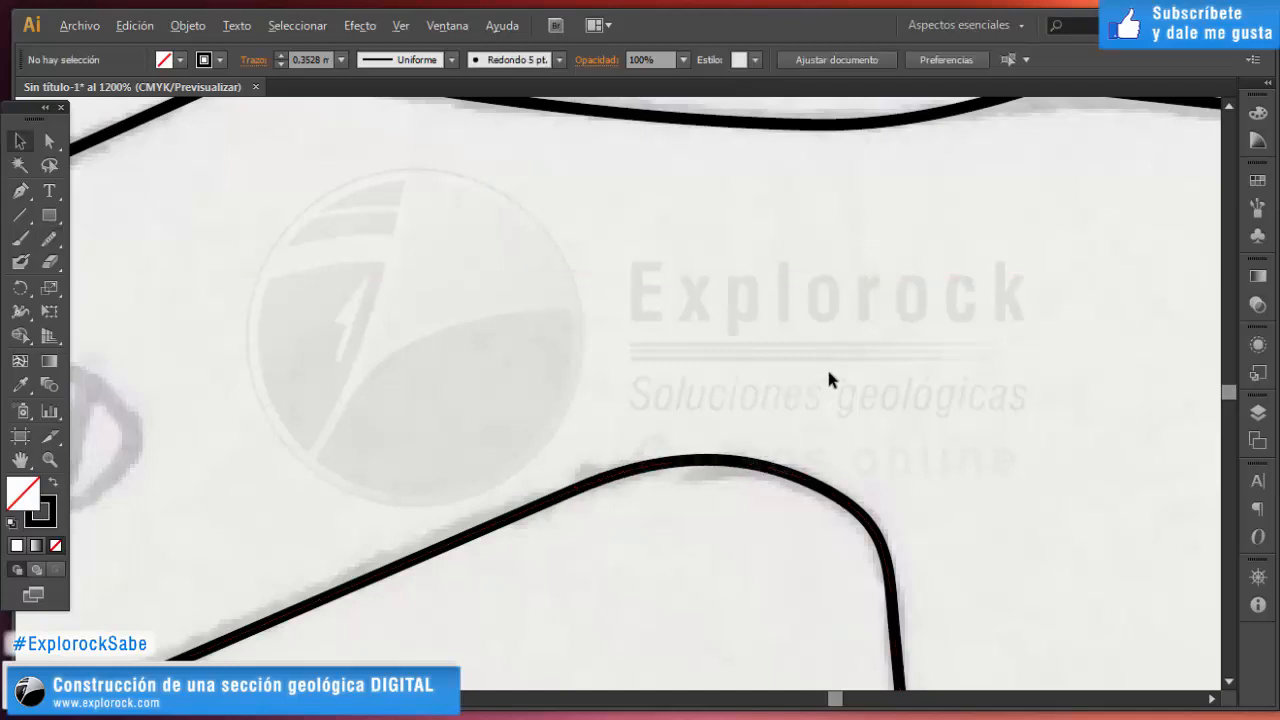
Select the lowermost folded contact beneath C and smooth its westernmost trough beside the fault with the Pencil tool.
scroll(828, 378, down, 6)
scroll(190, 572, up, 3)
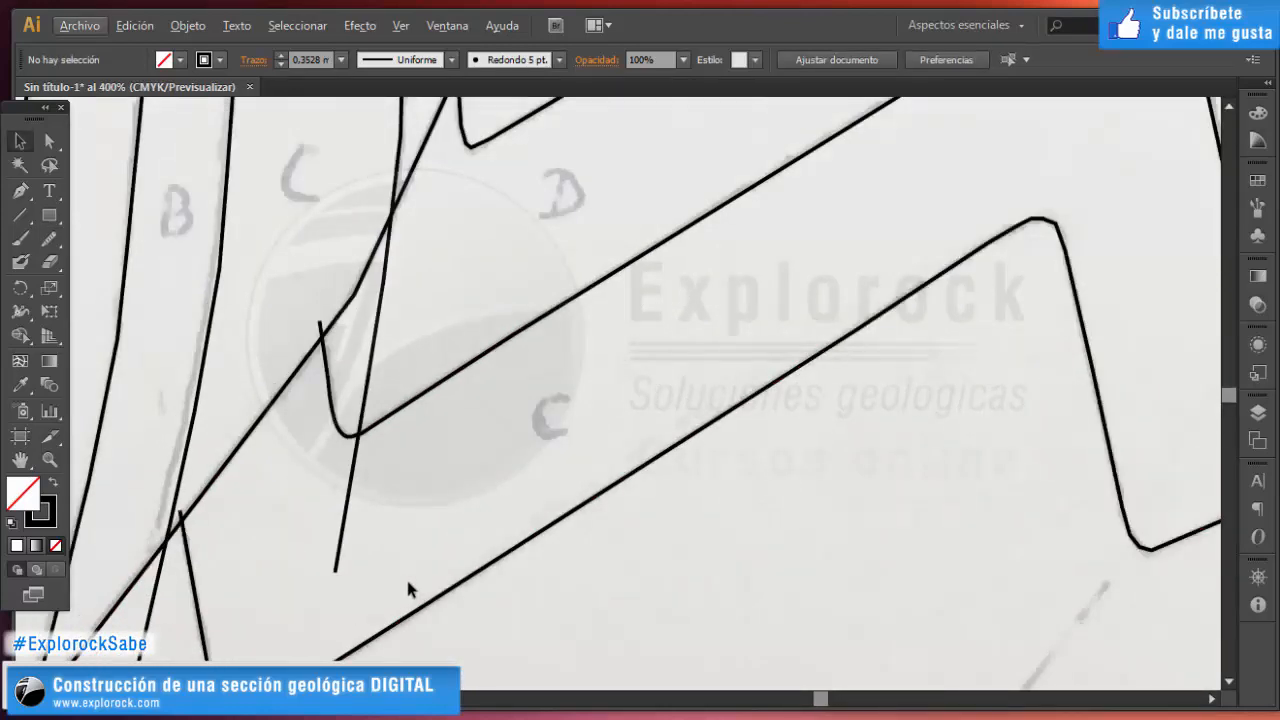
drag(448, 622, 450, 470)
key(n)
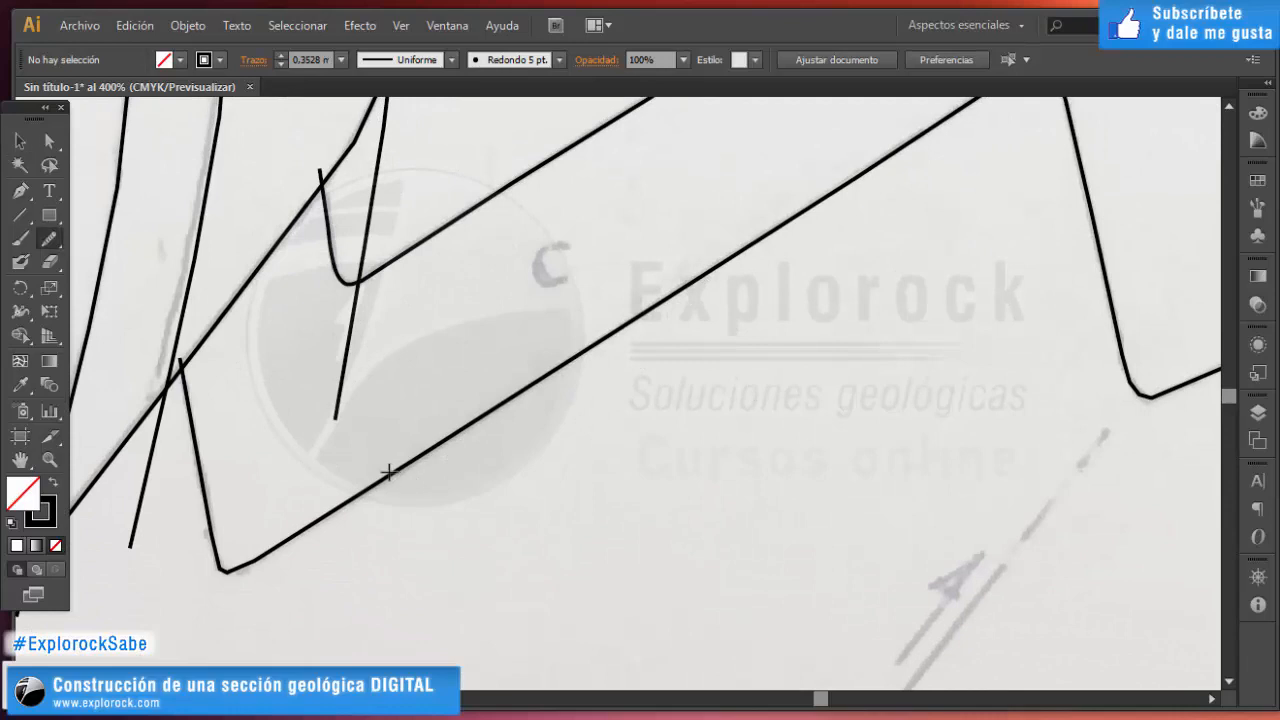
ctrl+click(388, 471)
scroll(200, 543, up, 1)
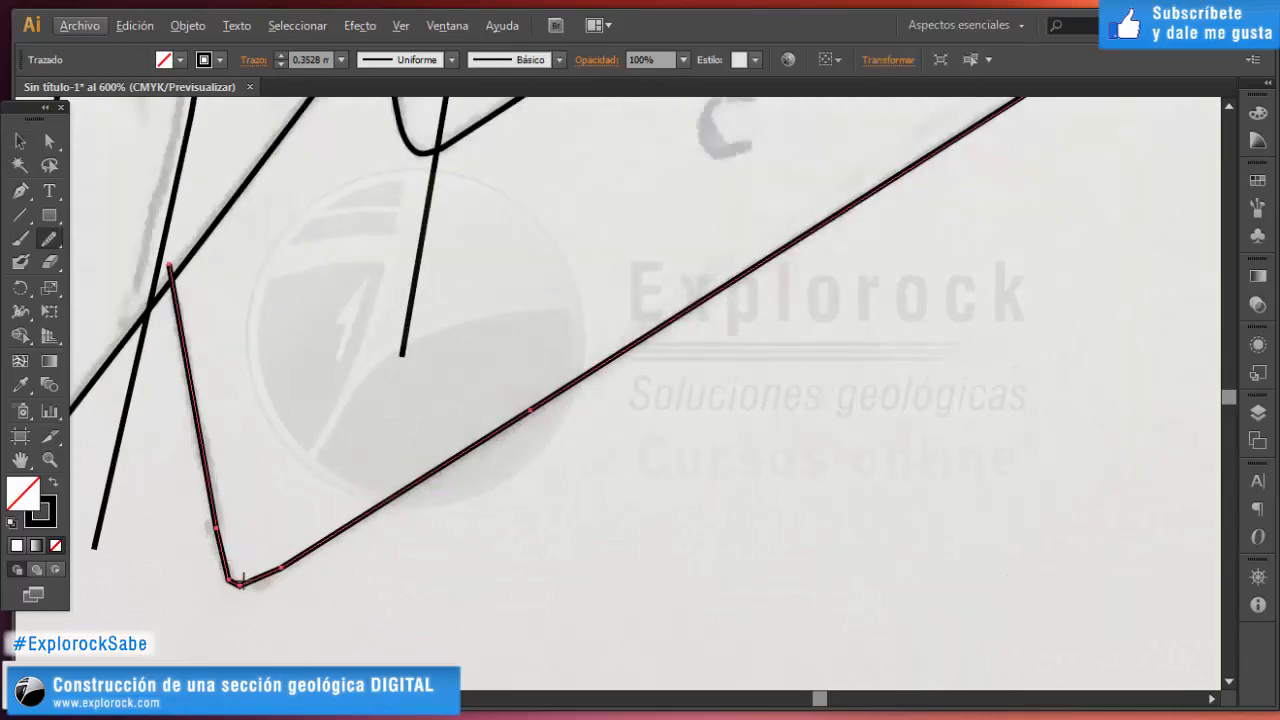
drag(243, 581, 263, 576)
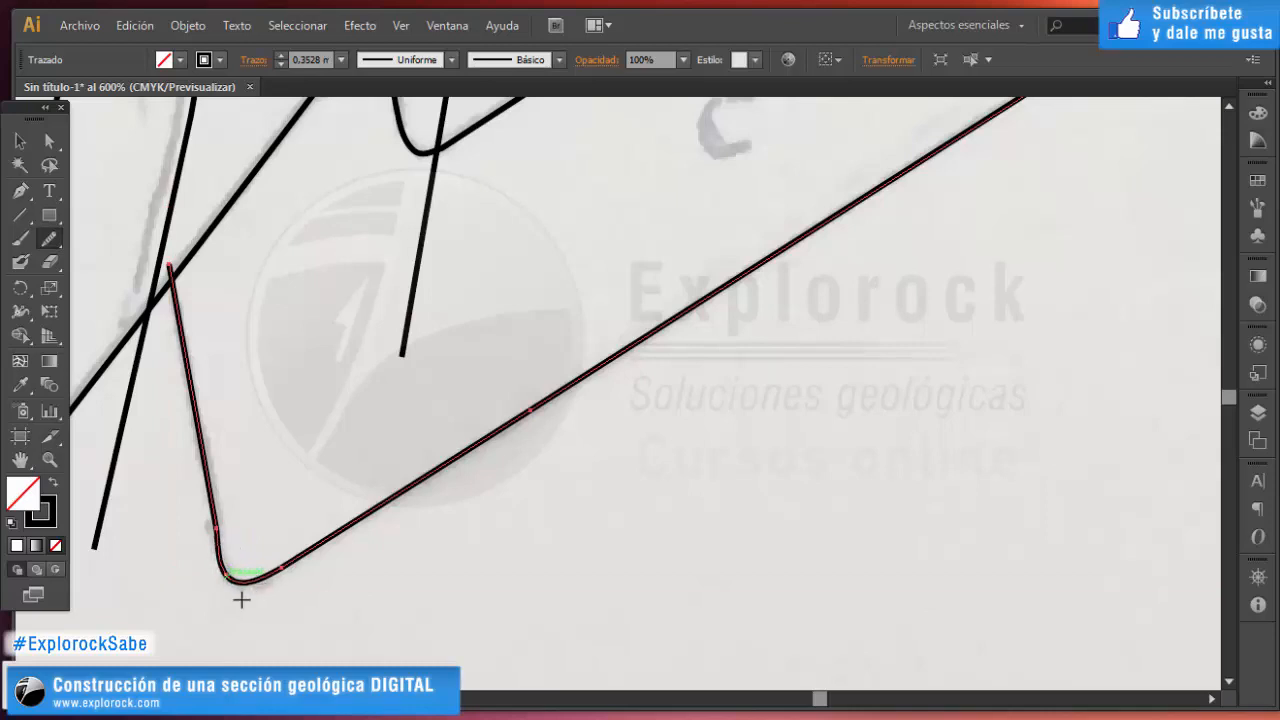
key(v)
Round the western crest of the contact beneath C into a continuous curve down to its steep eastern limb.
scroll(318, 582, down, 2)
scroll(882, 198, up, 2)
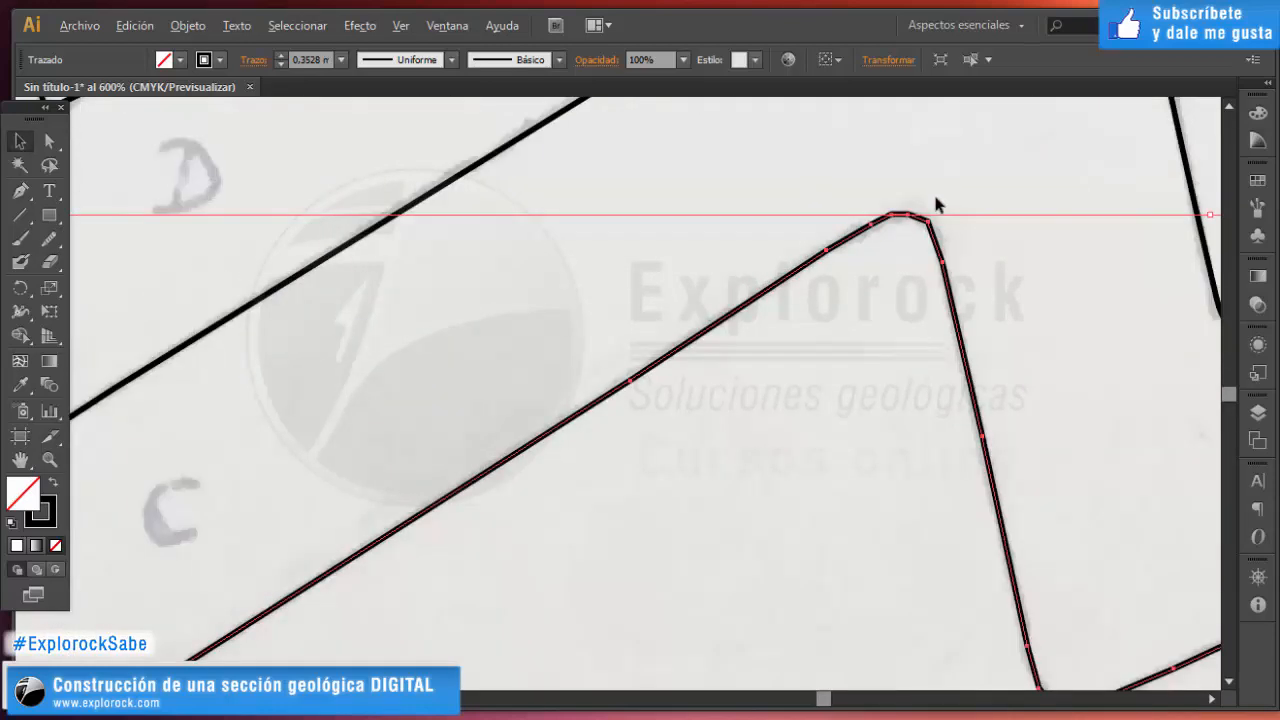
key(n)
scroll(915, 200, up, 2)
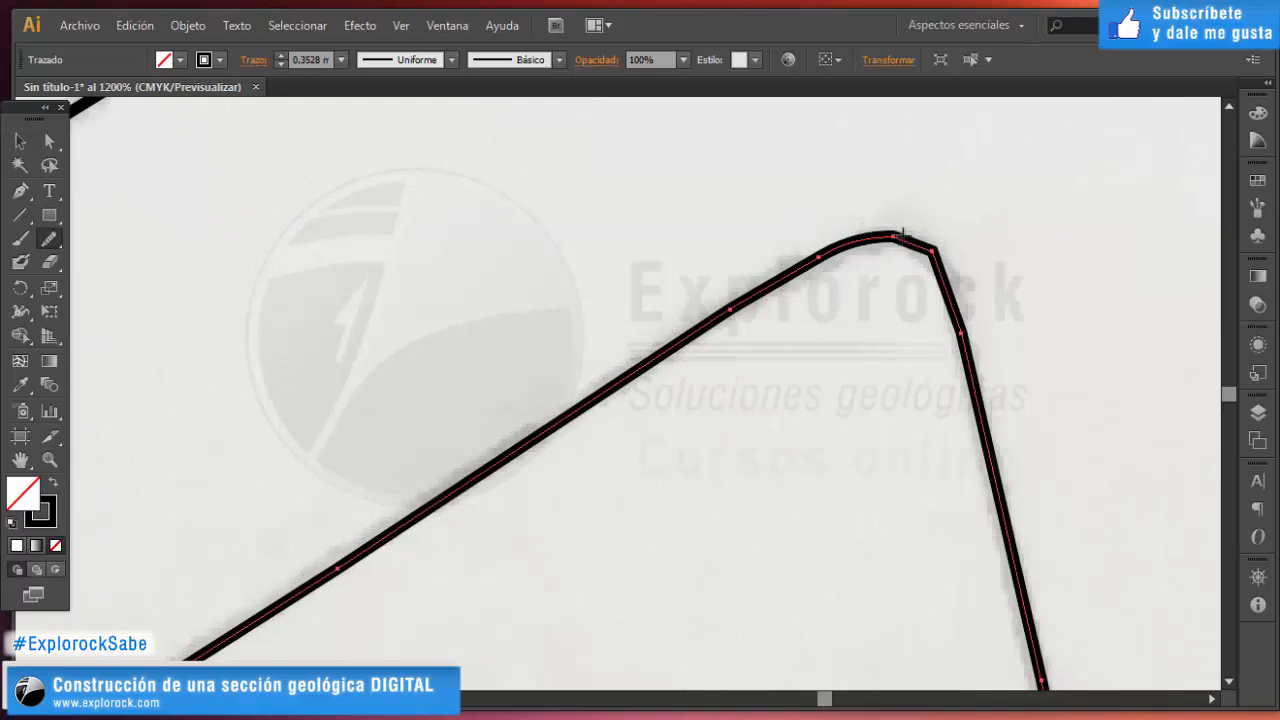
drag(903, 234, 931, 254)
key(v)
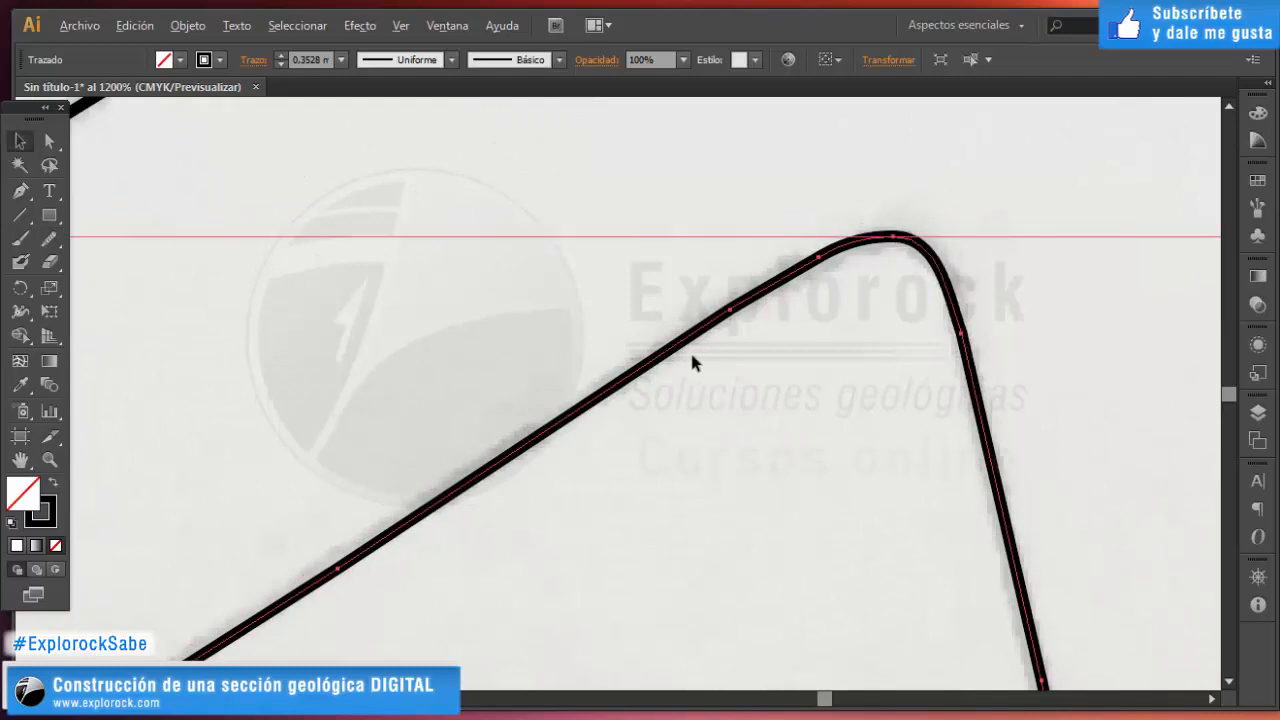
Smooth the trough east of the western crest on the contact beneath C and deselect the path.
scroll(680, 363, down, 5)
scroll(843, 455, up, 4)
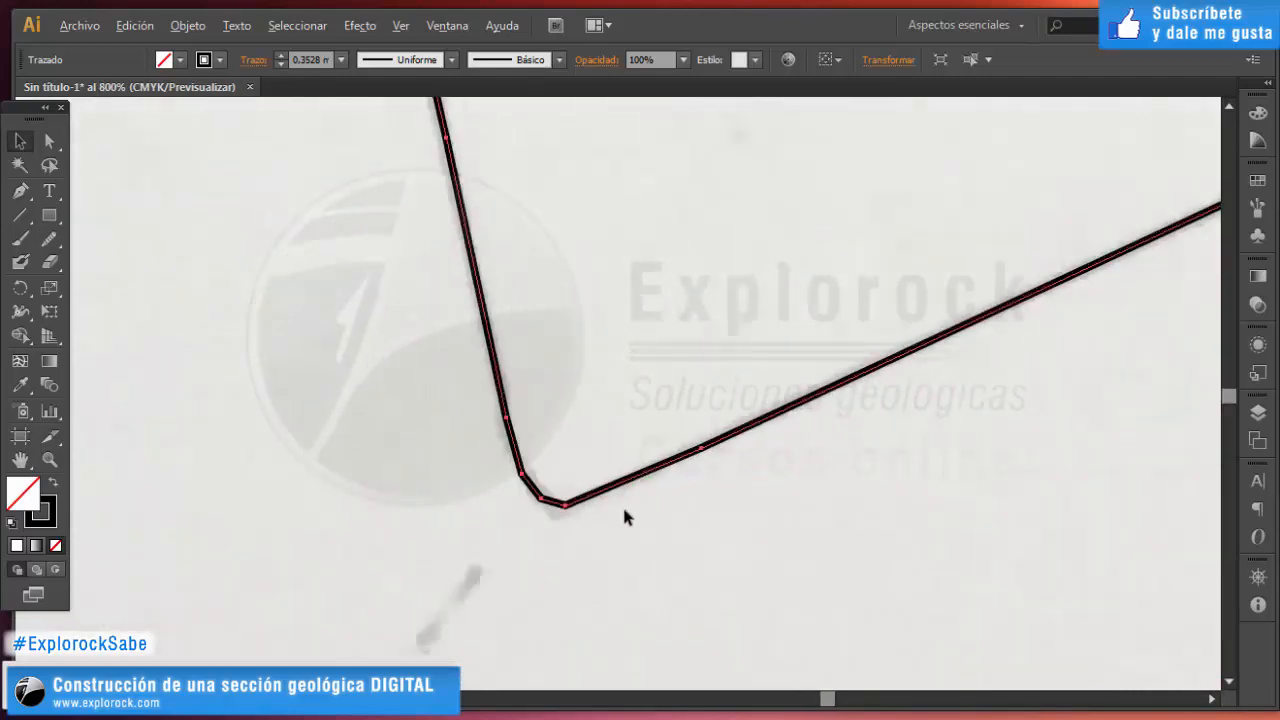
key(n)
mouse_move(525, 473)
mouse_down()
mouse_move(557, 508)
mouse_move(729, 449)
mouse_up()
key(v)
click(720, 320)
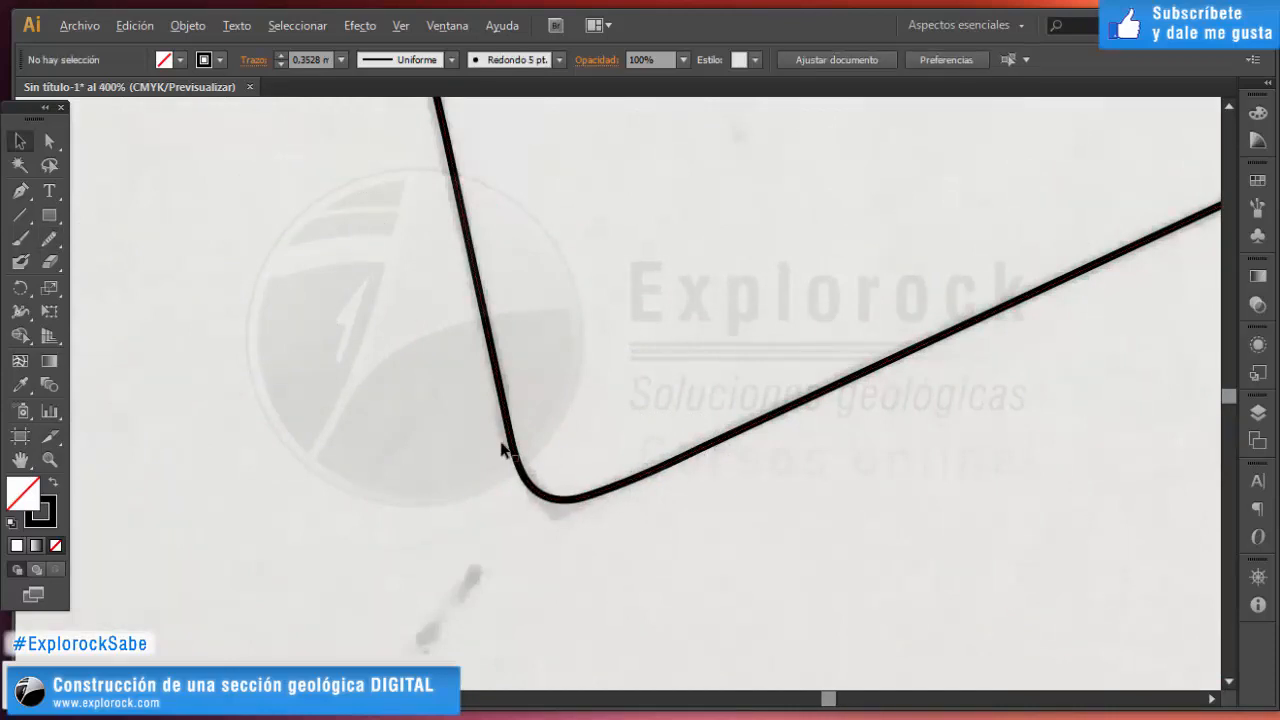
Reselect the contact beneath C, round its eastern crest with the Pencil tool, and deselect it.
scroll(645, 442, down, 6)
scroll(645, 442, up, 5)
click(688, 277)
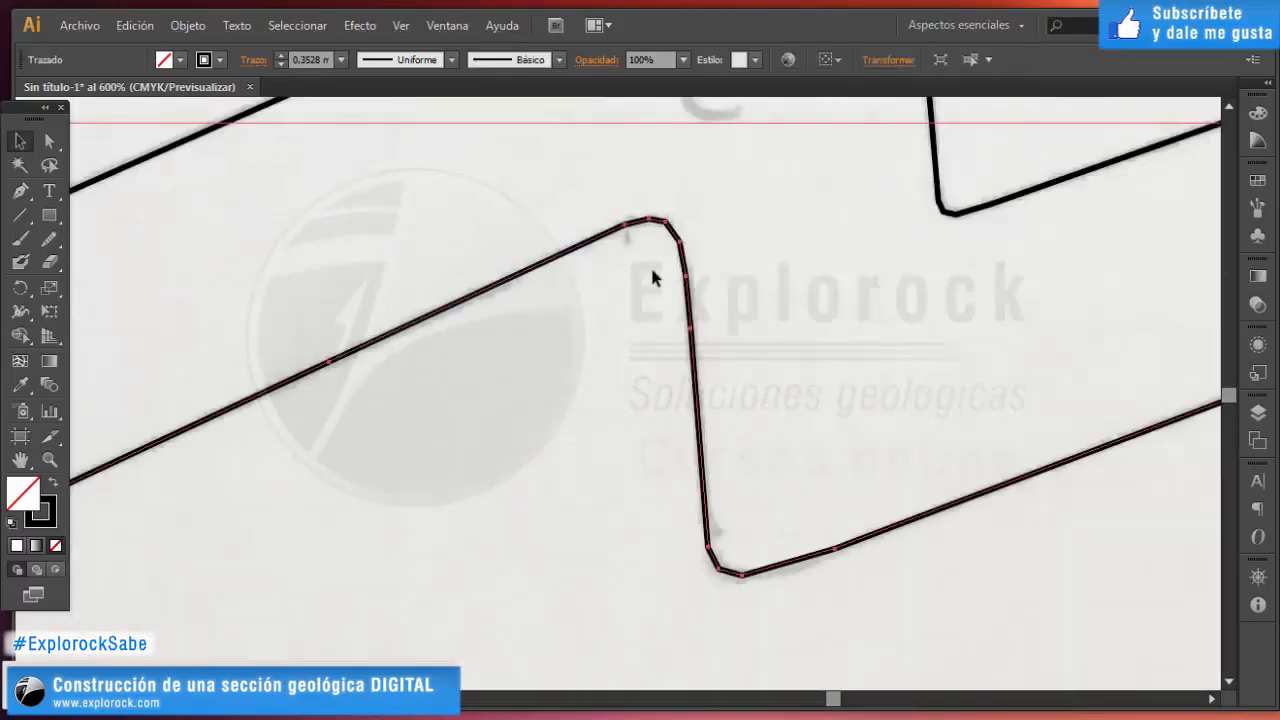
key(n)
scroll(650, 218, up, 1)
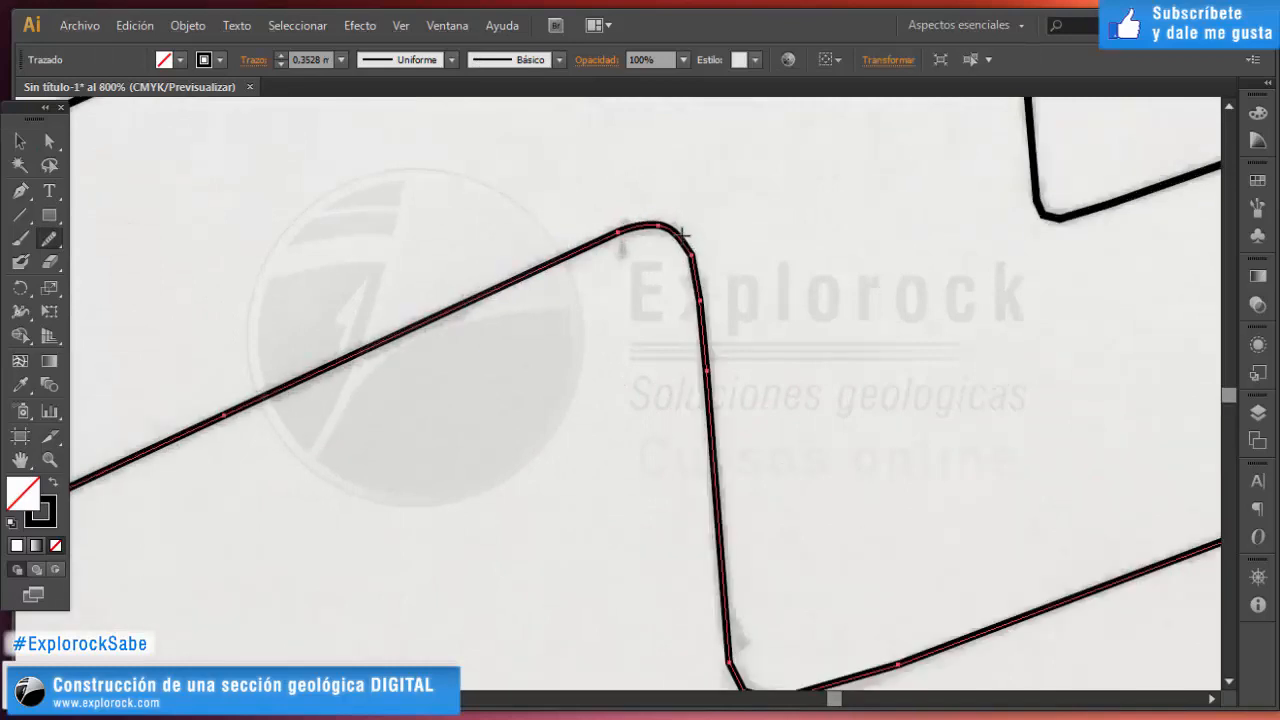
key(v)
click(759, 356)
Smooth the easternmost trough of the contact beneath C into its gently rising limb and deselect the path.
scroll(758, 438, down, 2)
scroll(790, 520, up, 2)
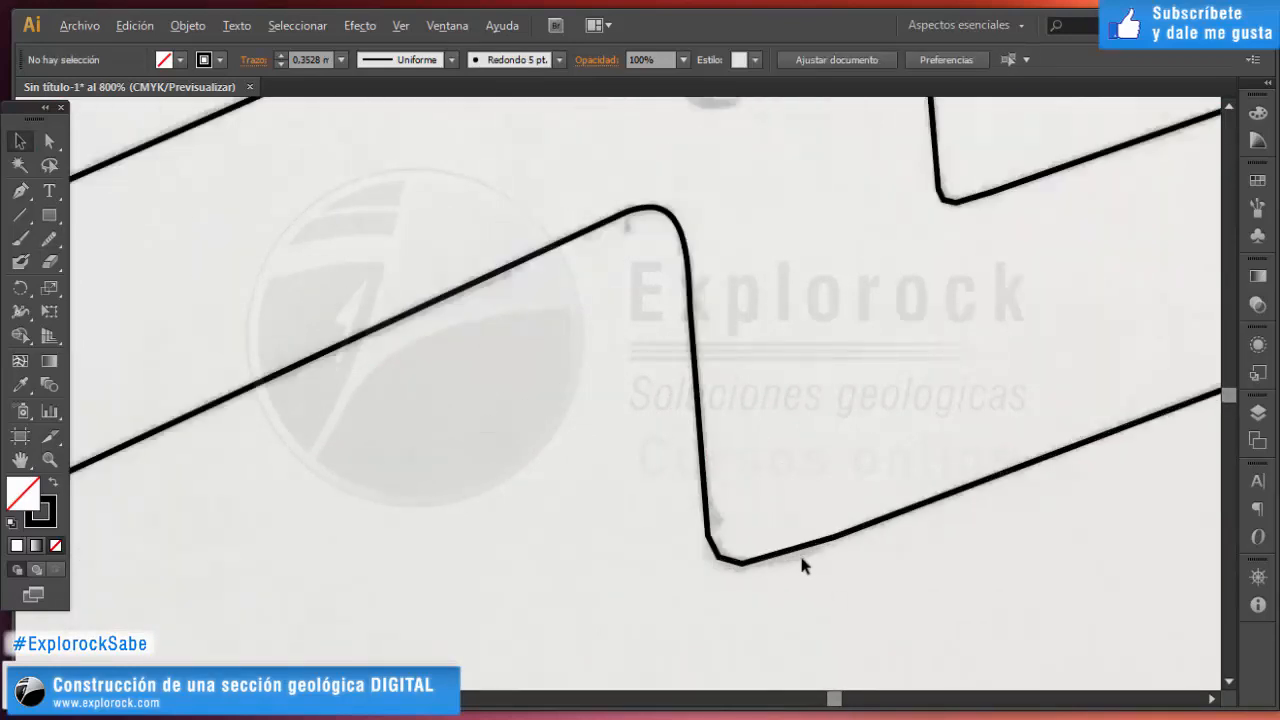
click(780, 546)
key(n)
mouse_move(689, 543)
mouse_down()
mouse_move(756, 568)
mouse_move(744, 572)
mouse_move(853, 528)
mouse_up()
key(v)
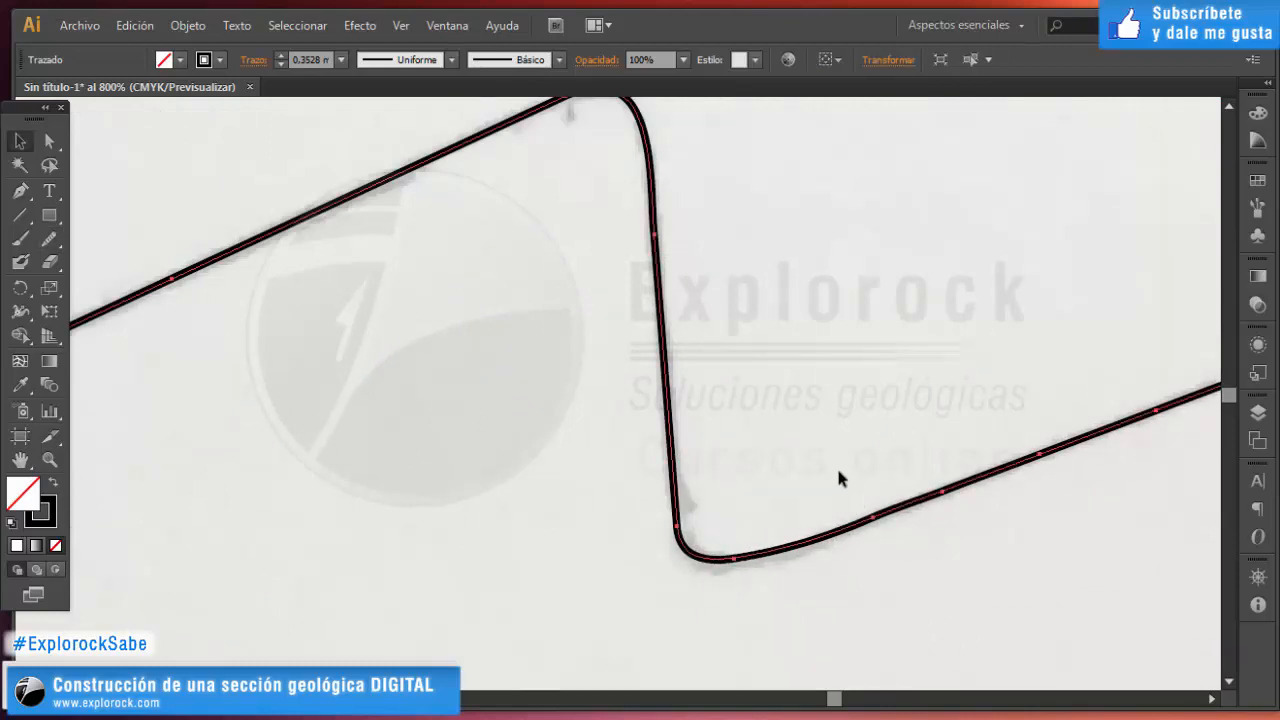
click(860, 491)
Select the E–D contact just east of the fault, smooth its trough with the Pencil tool, and deselect it.
scroll(832, 505, down, 6)
scroll(866, 410, up, 3)
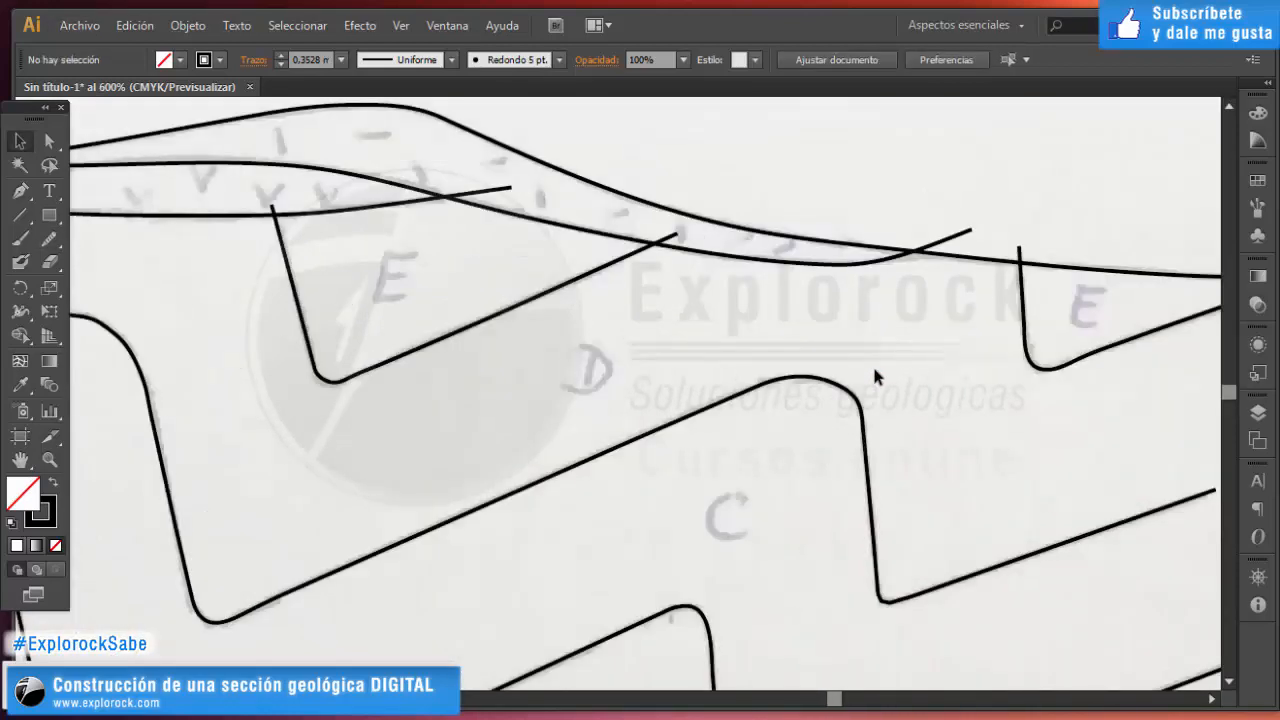
scroll(873, 378, down, 3)
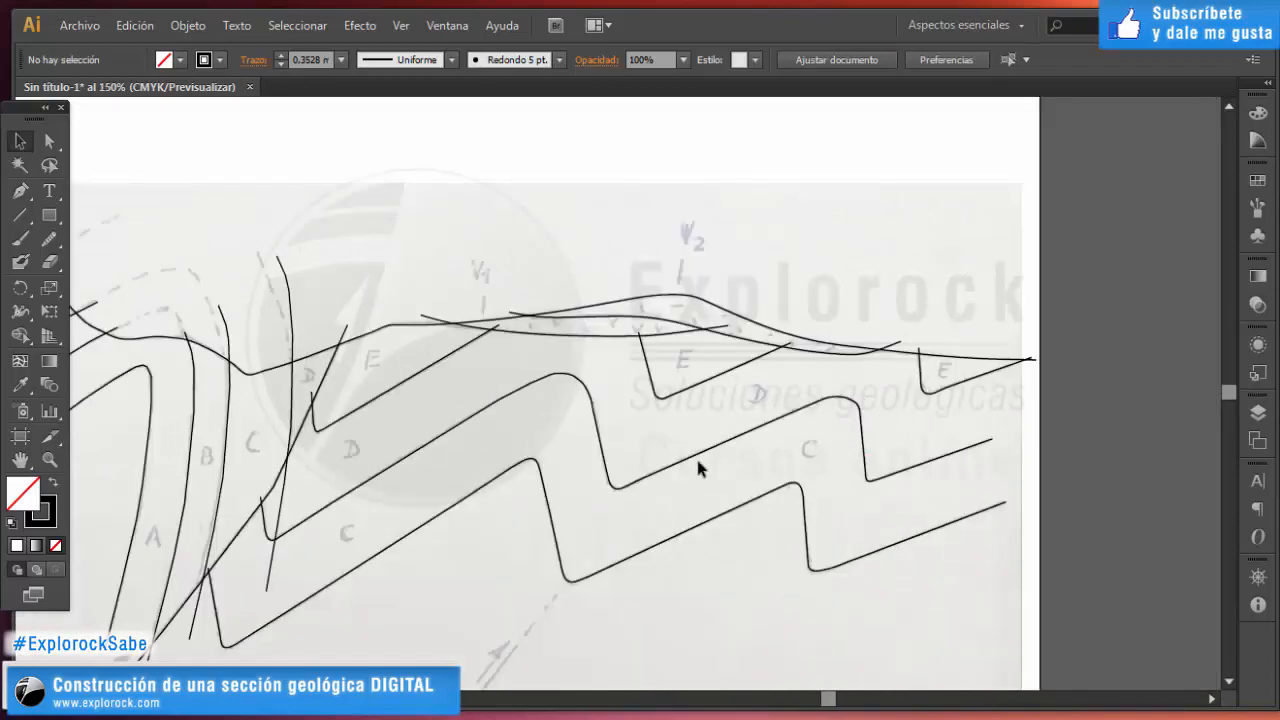
scroll(696, 456, down, 2)
scroll(540, 450, up, 6)
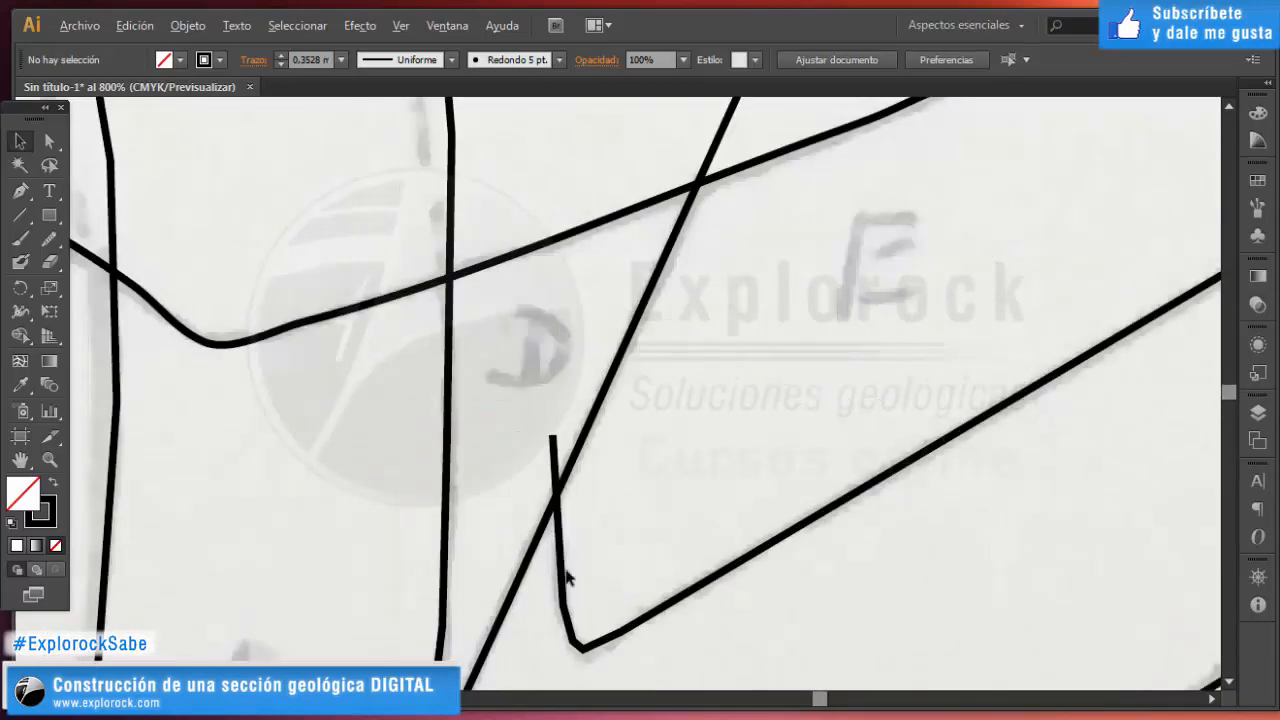
click(657, 610)
key(n)
drag(678, 606, 625, 493)
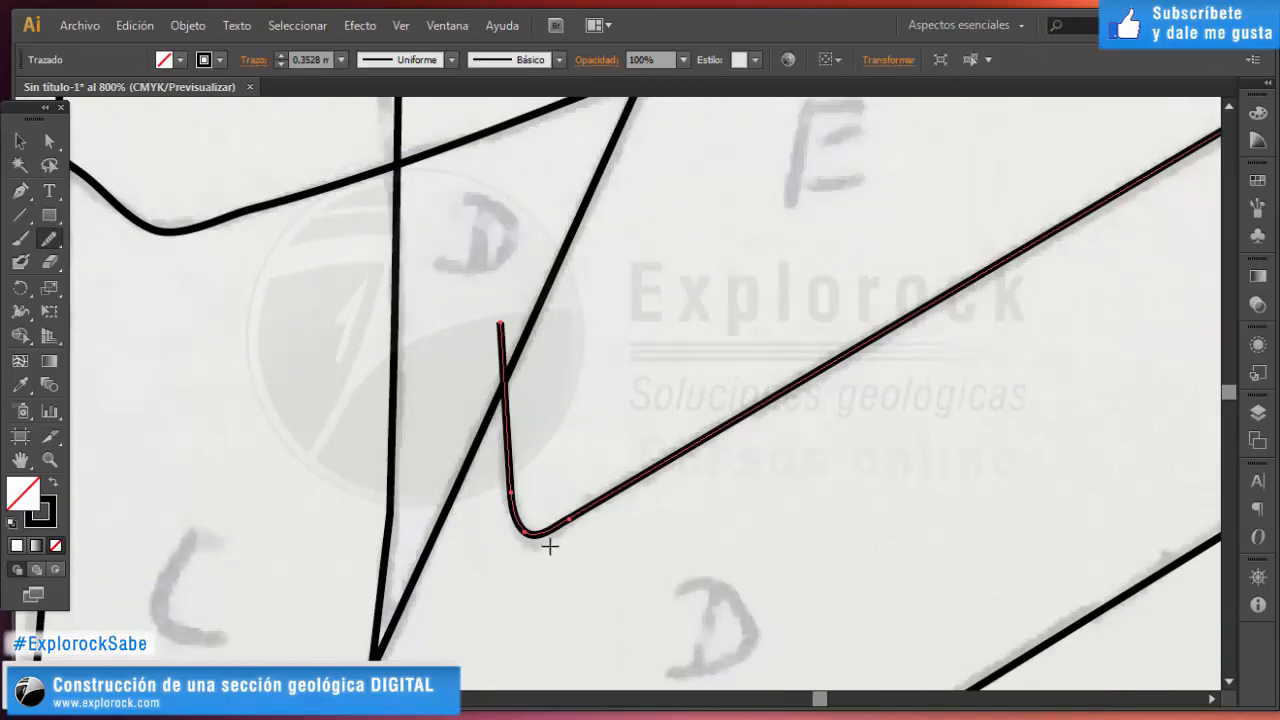
key(v)
click(697, 498)
Select the main fault line, smooth its bend between C and D with the Pencil tool, and deselect it.
scroll(682, 484, down, 4)
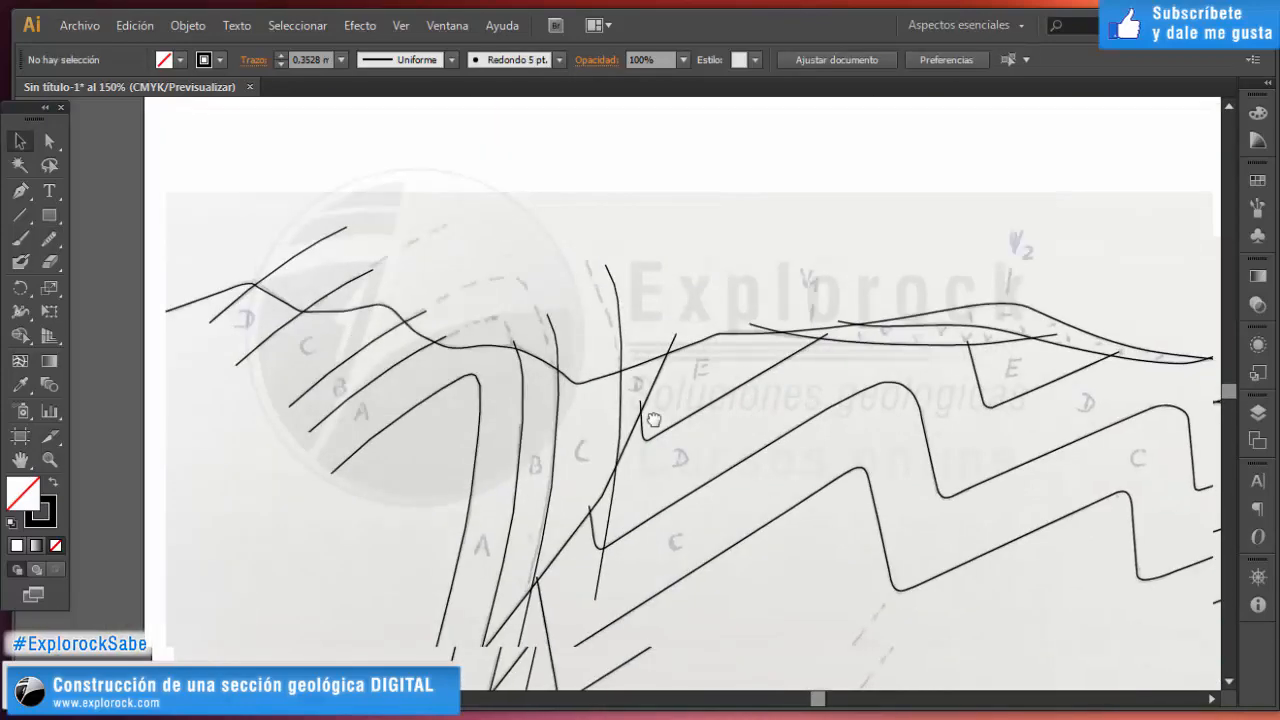
scroll(600, 435, down, 2)
scroll(651, 514, up, 2)
scroll(608, 522, down, 4)
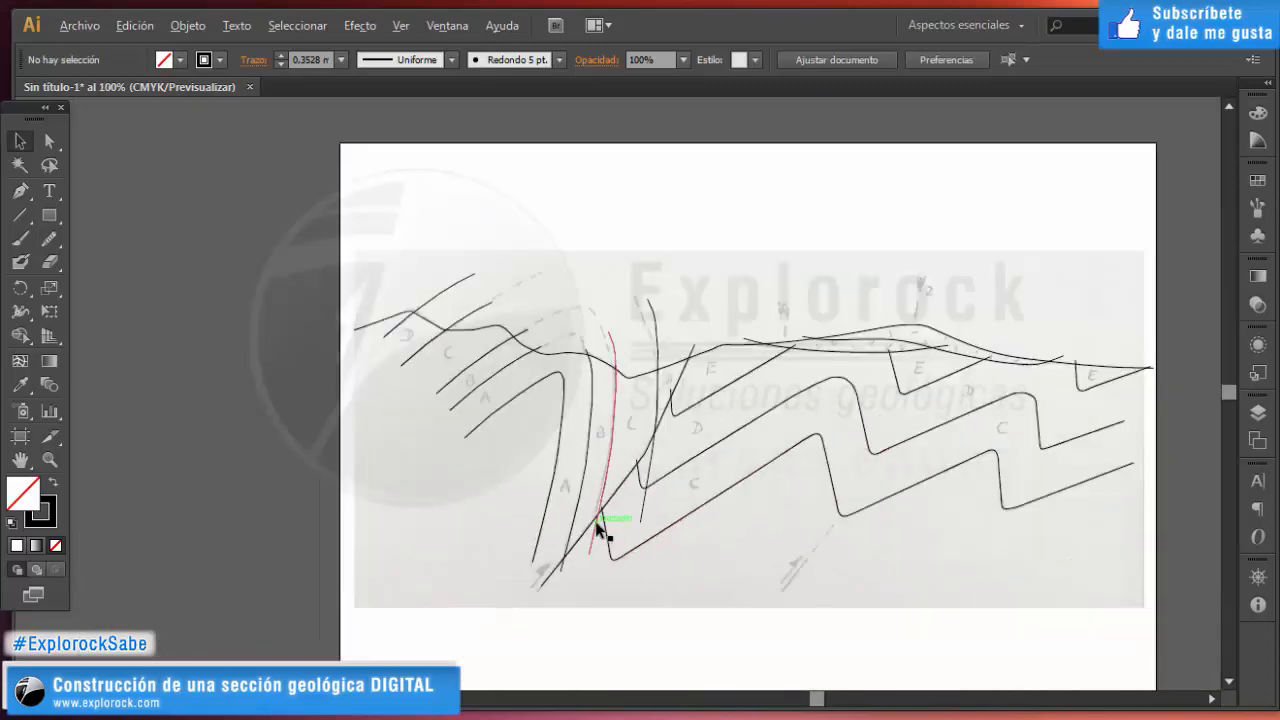
scroll(597, 530, up, 4)
click(571, 520)
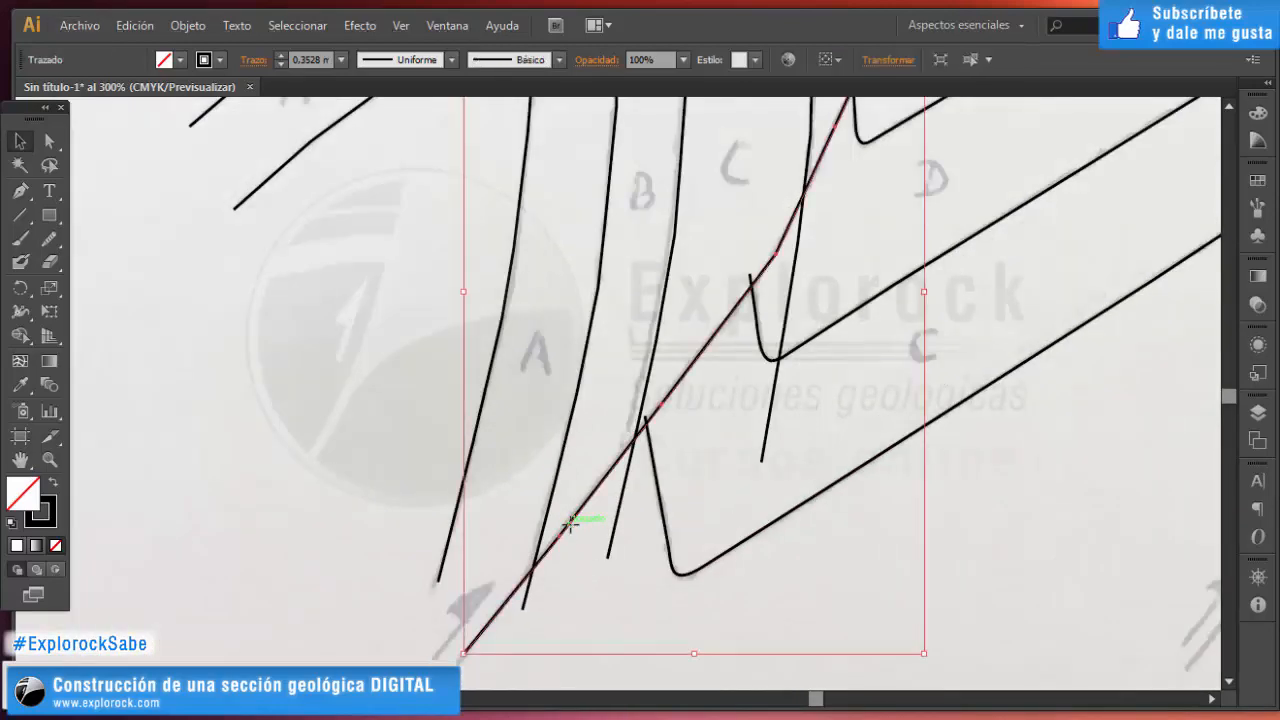
key(n)
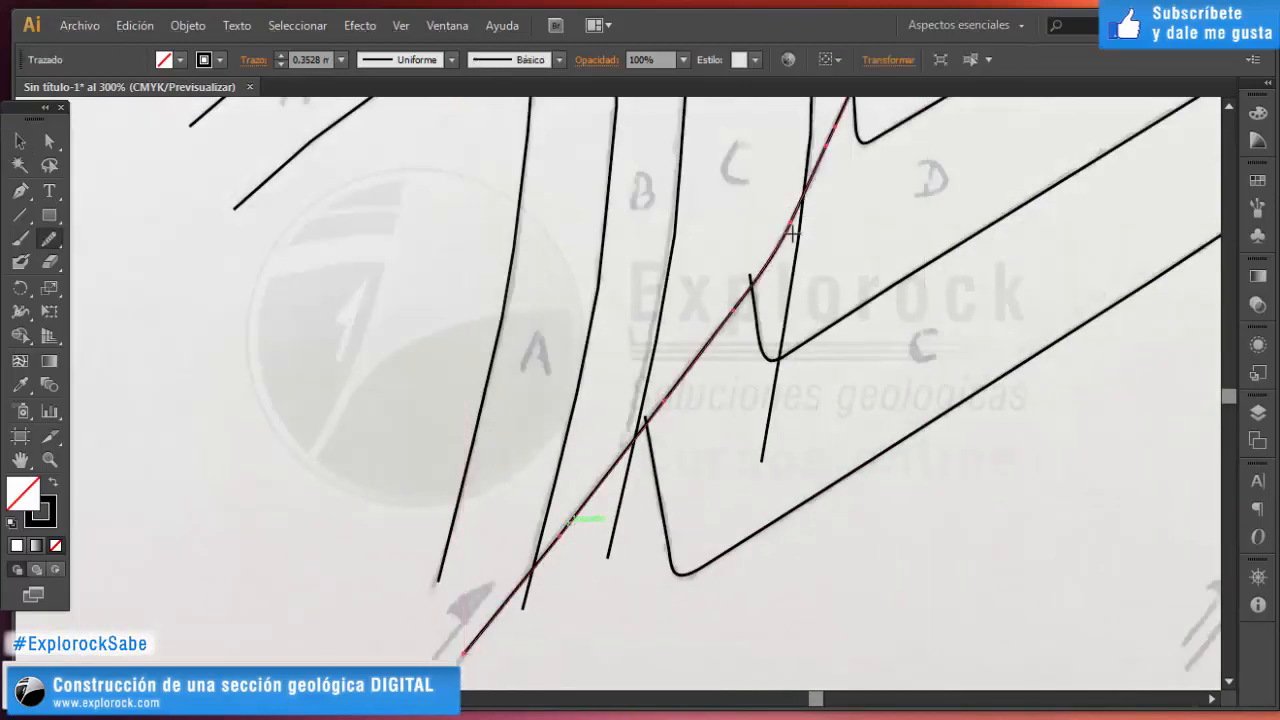
scroll(790, 225, up, 3)
scroll(790, 225, right, 1)
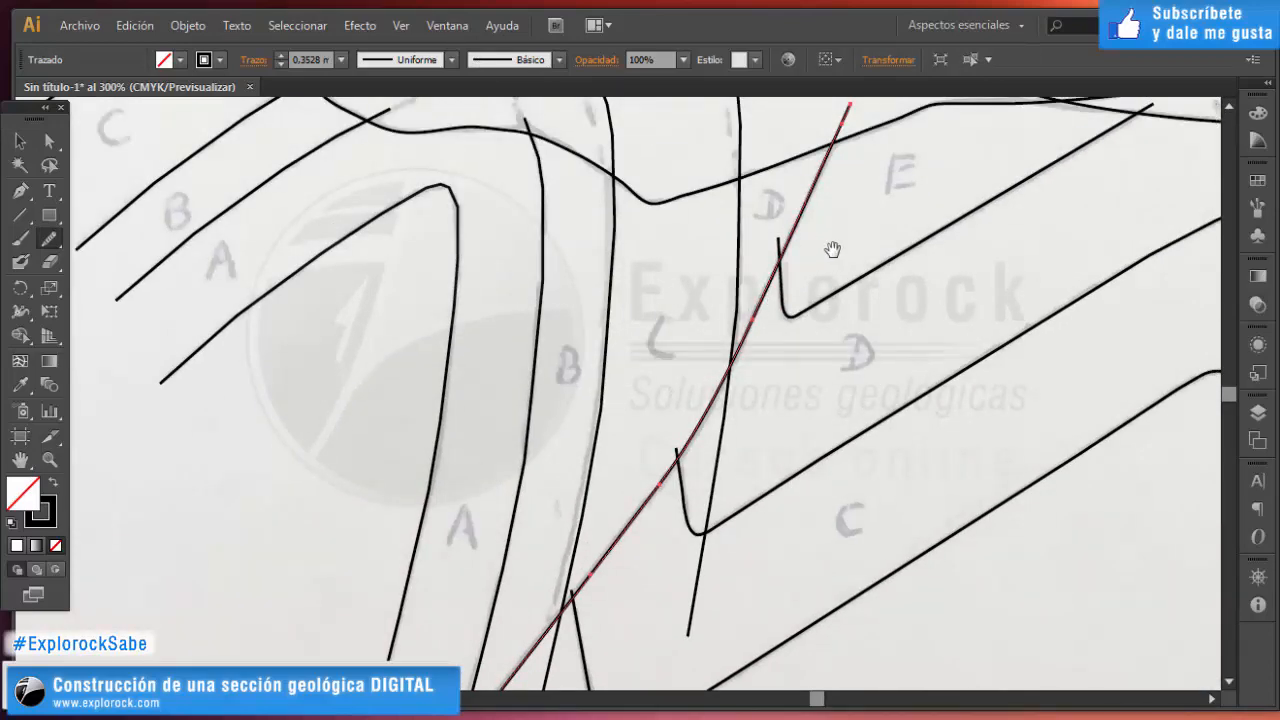
drag(832, 249, 826, 315)
drag(774, 444, 884, 261)
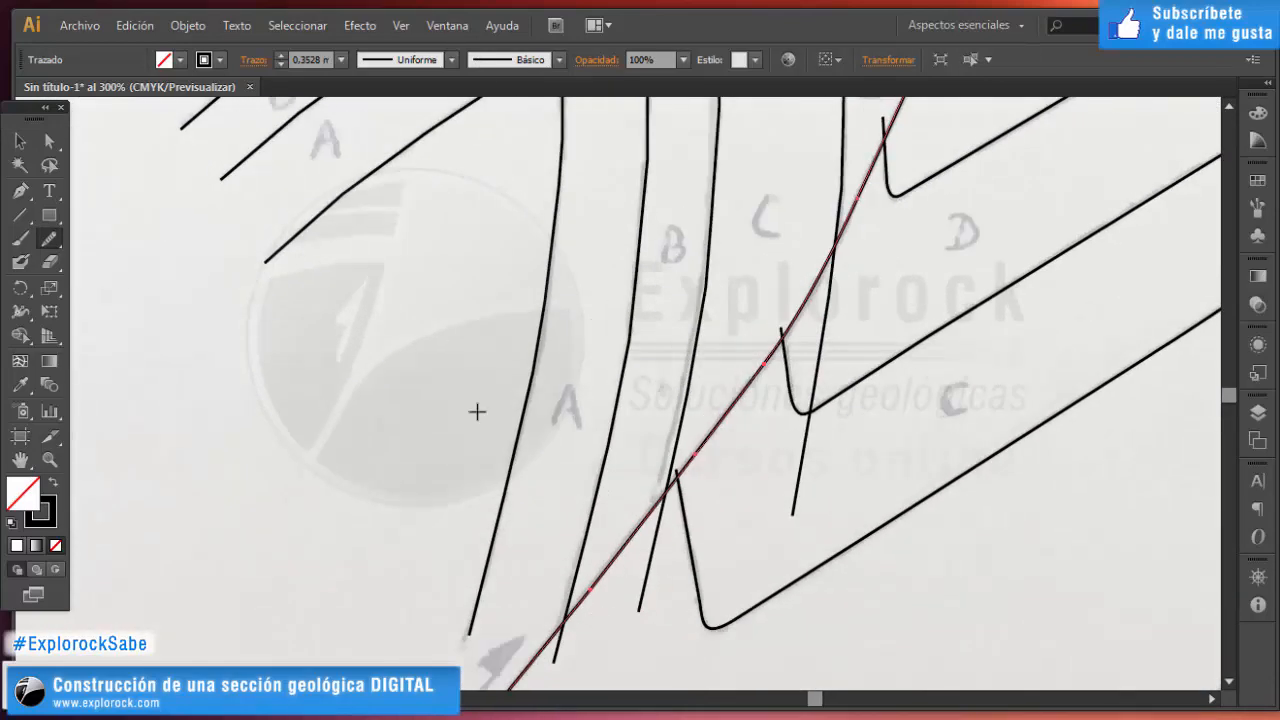
click(22, 141)
click(758, 500)
Select the innermost fold line beneath layer A west of the fault and smooth its crest with the Pencil tool.
scroll(757, 499, down, 2)
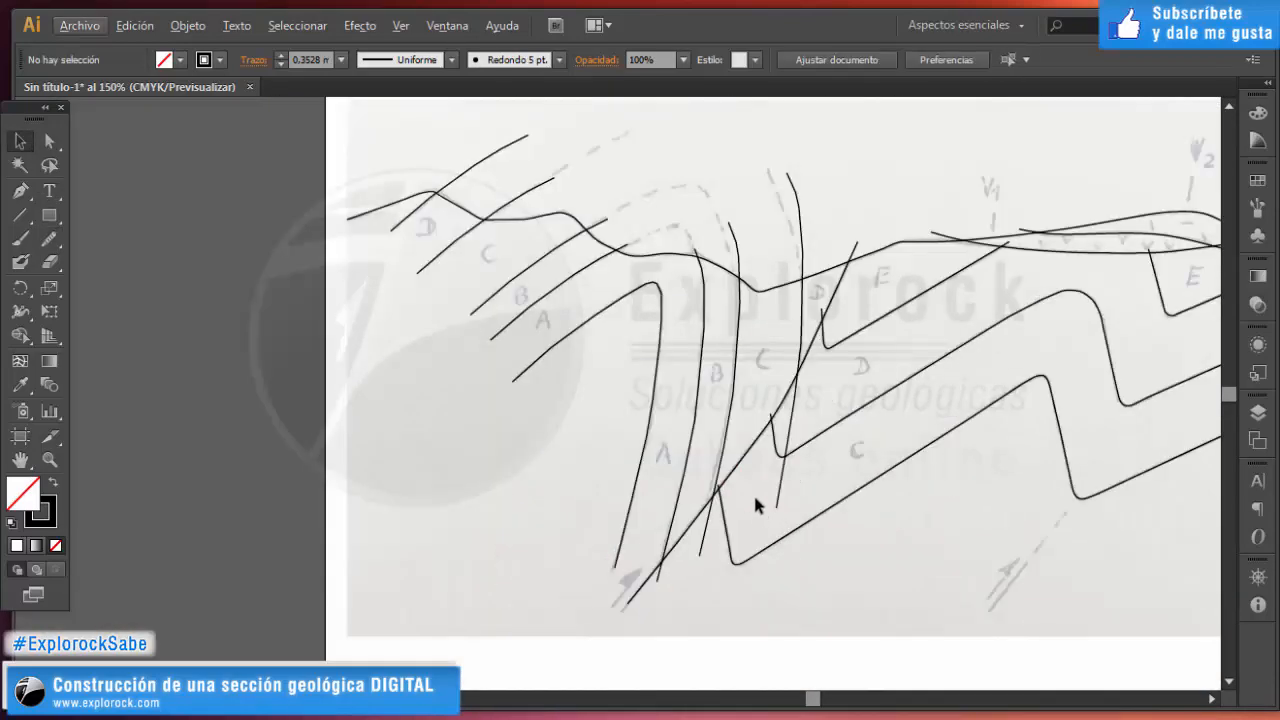
scroll(732, 556, up, 1)
scroll(584, 372, up, 2)
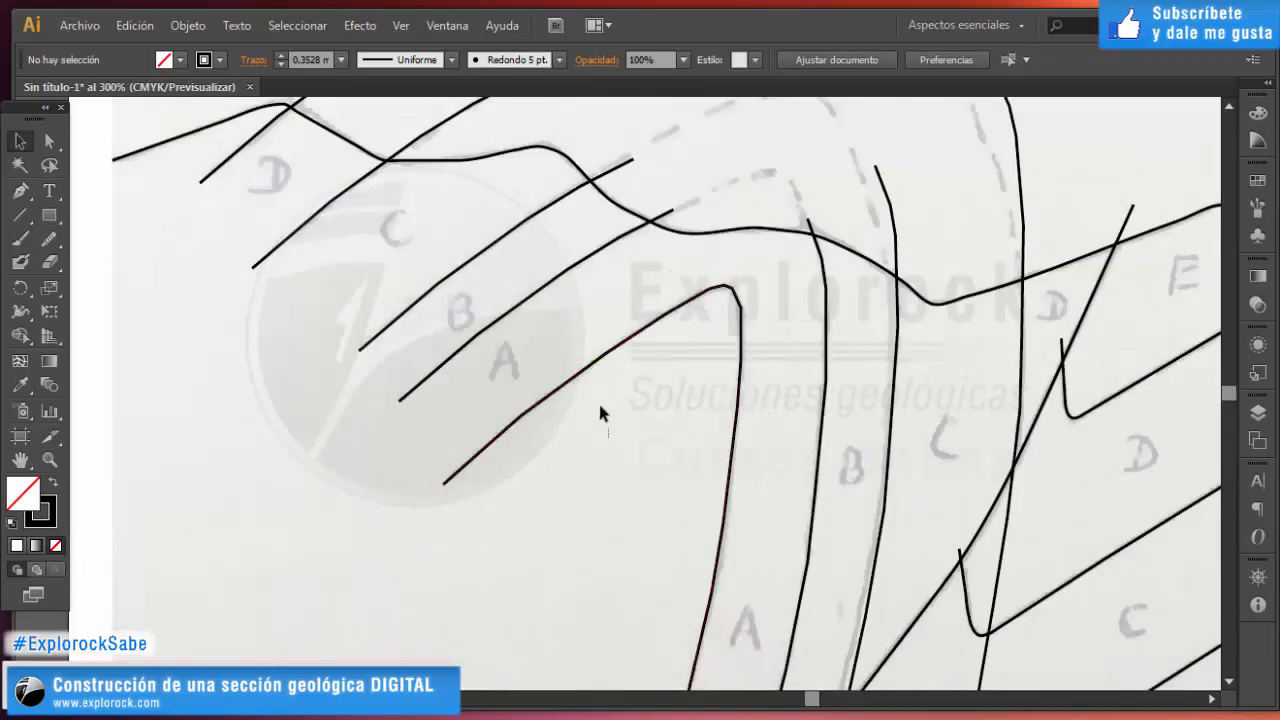
click(605, 354)
key(n)
scroll(640, 332, up, 1)
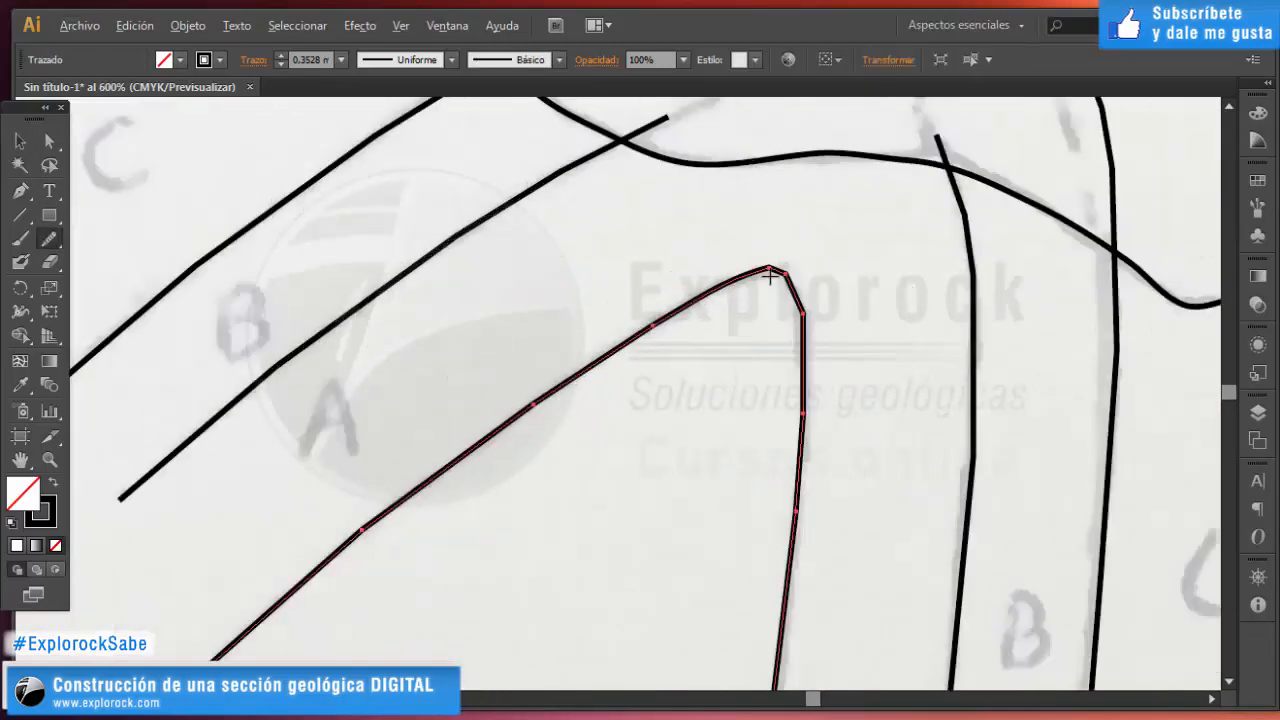
scroll(800, 315, up, 1)
Smooth the steep eastern limb of the innermost fold beneath layer A down toward its lower end.
mouse_move(812, 332)
mouse_down()
mouse_move(797, 559)
mouse_move(780, 363)
mouse_move(750, 628)
mouse_up()
drag(744, 568, 763, 424)
drag(763, 424, 760, 566)
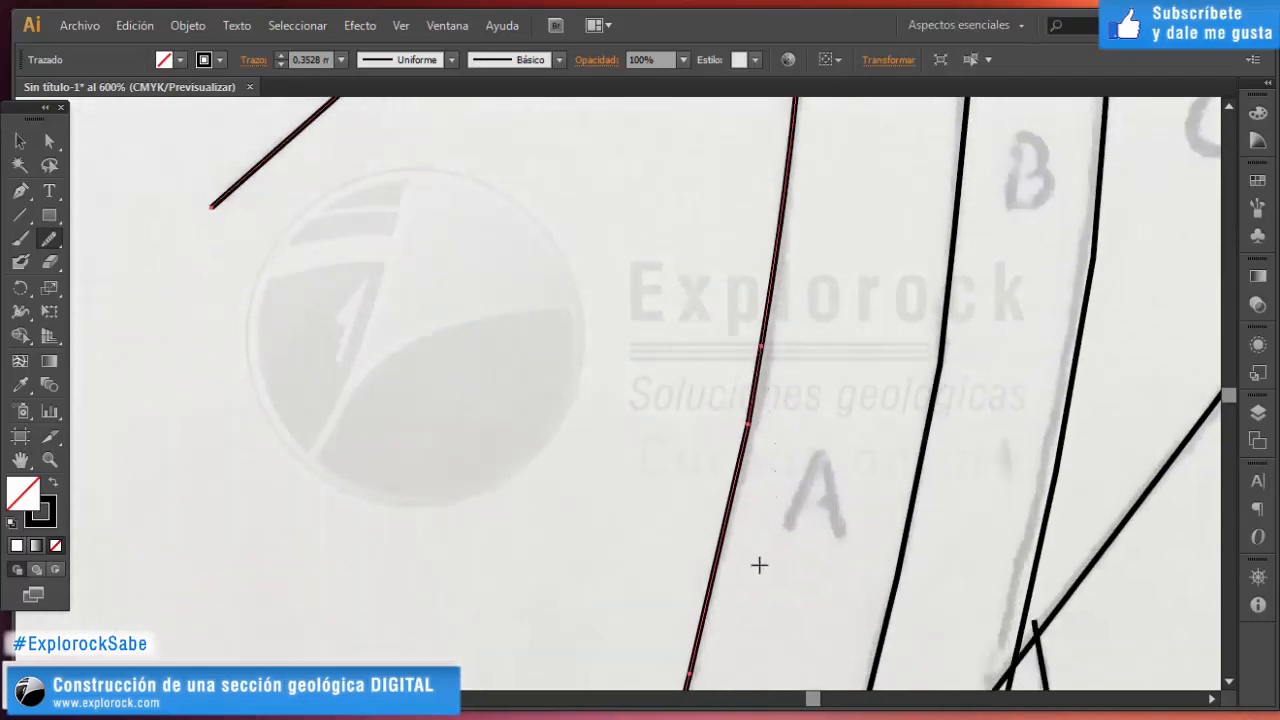
mouse_move(725, 616)
mouse_down()
mouse_move(769, 377)
mouse_move(729, 556)
mouse_up()
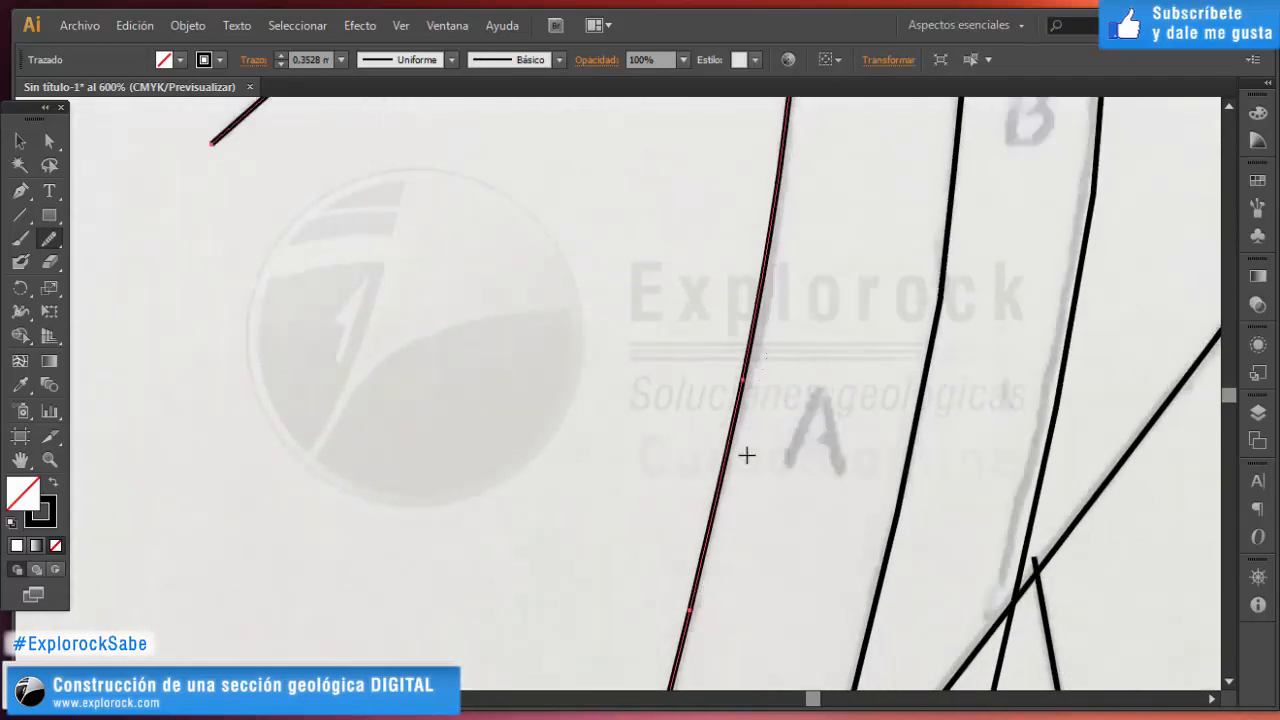
drag(746, 455, 780, 297)
drag(735, 171, 758, 537)
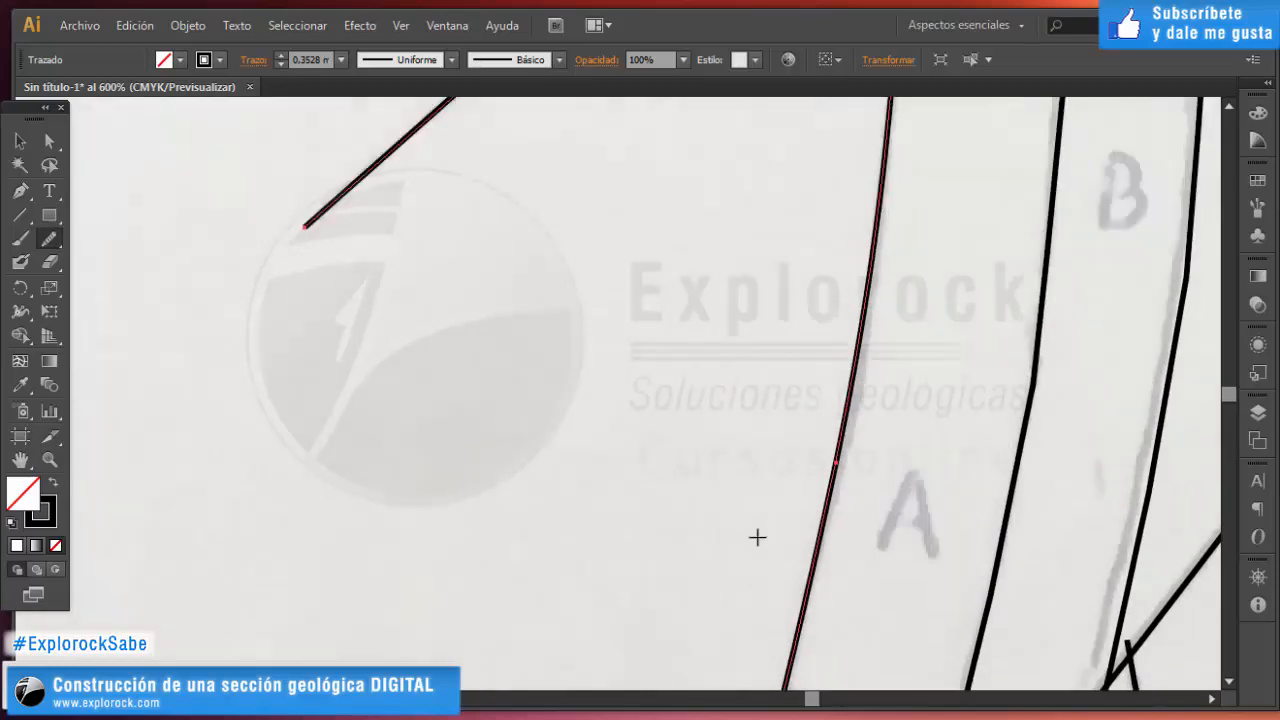
click(18, 138)
Select the western A–B contact, redraw it as one smooth curve with the Pencil tool, and deselect it.
scroll(634, 463, down, 3)
scroll(654, 297, up, 1)
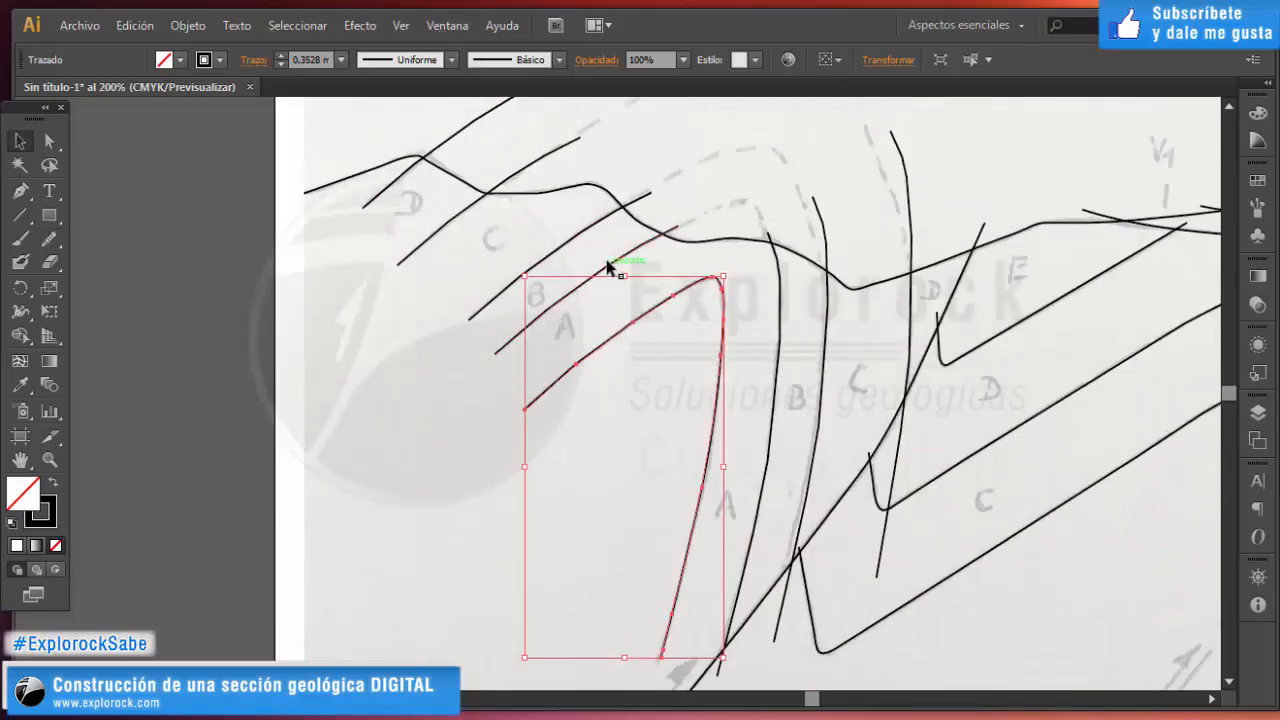
scroll(604, 262, up, 2)
click(571, 316)
key(n)
scroll(537, 303, up, 1)
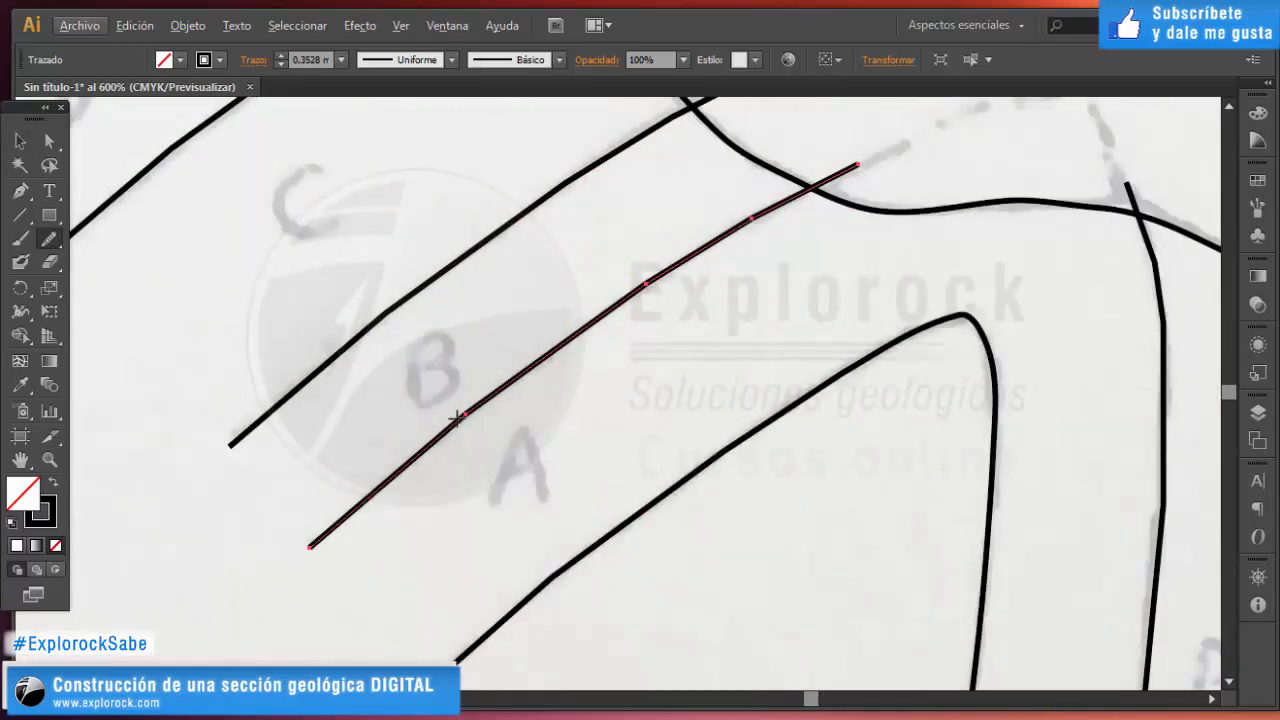
key(v)
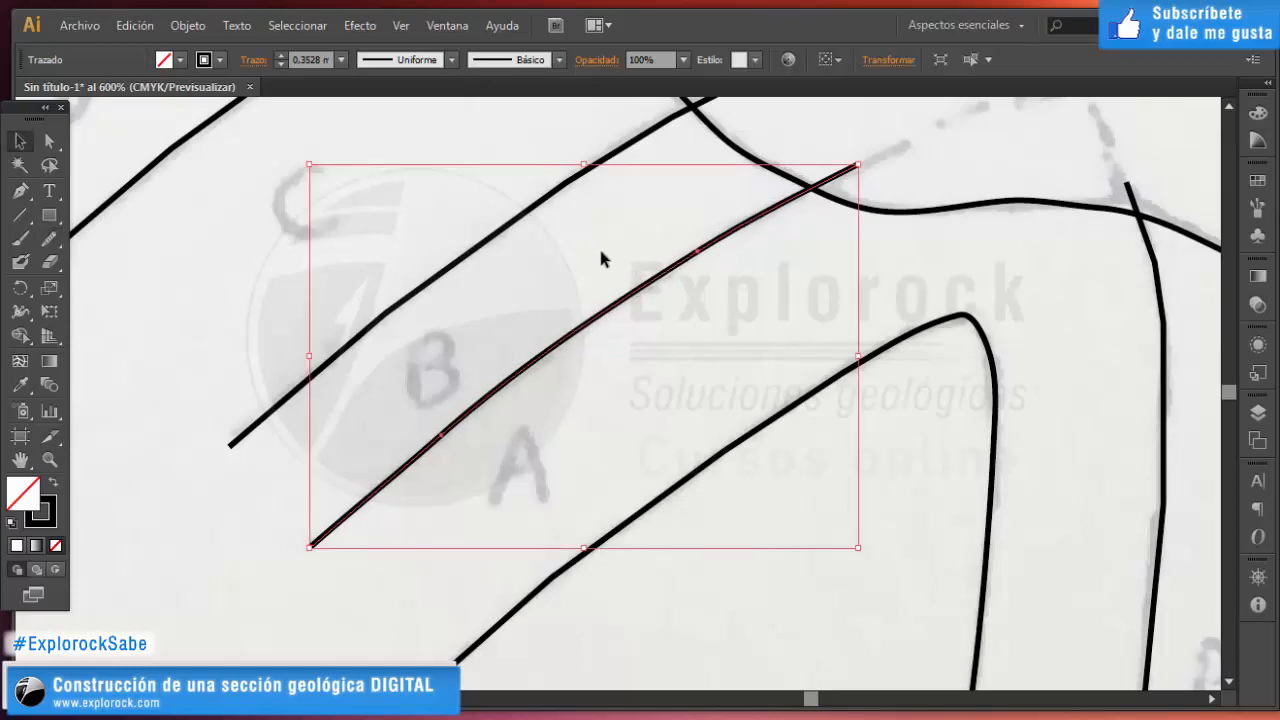
click(600, 260)
Select the western B–C contact, smooth it along its length with the Pencil tool, and deselect it.
mouse_move(555, 256)
mouse_down()
mouse_move(740, 484)
mouse_move(814, 377)
mouse_move(788, 399)
mouse_up()
click(618, 506)
key(n)
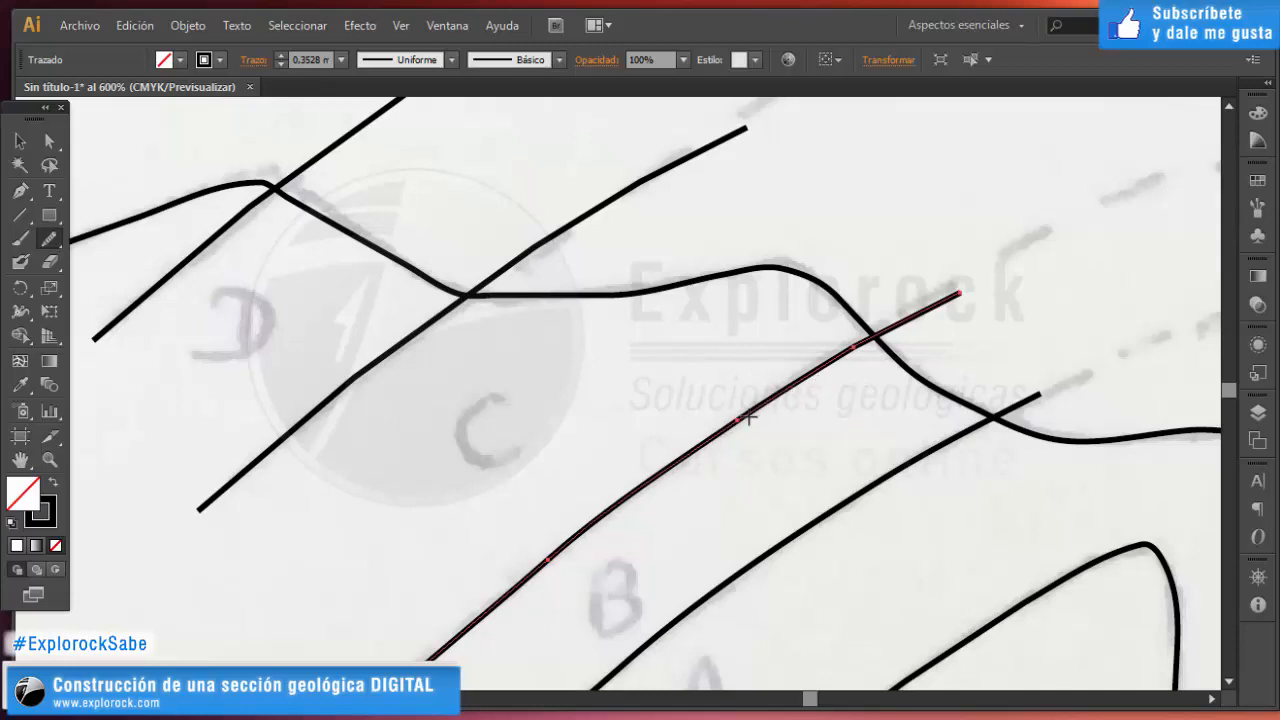
key(v)
click(637, 396)
Select the western C–D contact, smooth its lower part with the Pencil tool, and deselect it.
drag(617, 423, 885, 459)
click(576, 455)
key(n)
mouse_move(576, 455)
mouse_down()
mouse_move(697, 364)
mouse_move(662, 380)
mouse_up()
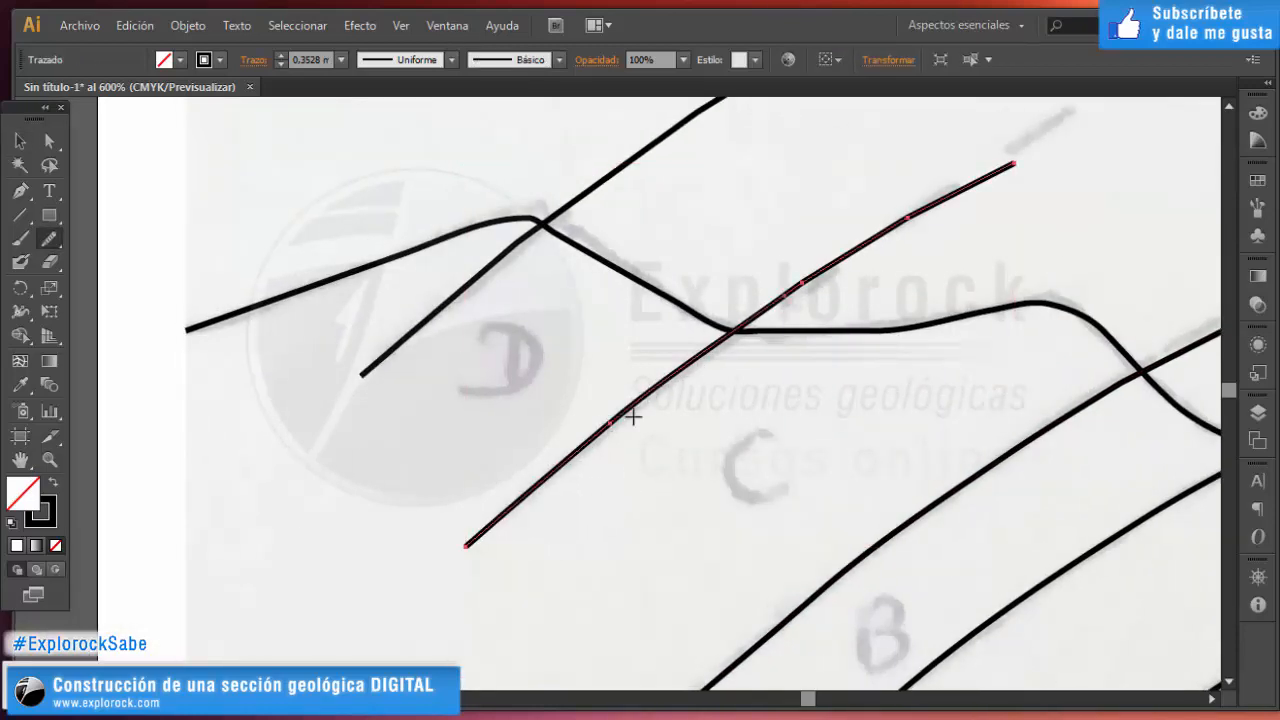
key(v)
click(439, 300)
click(442, 304)
click(493, 318)
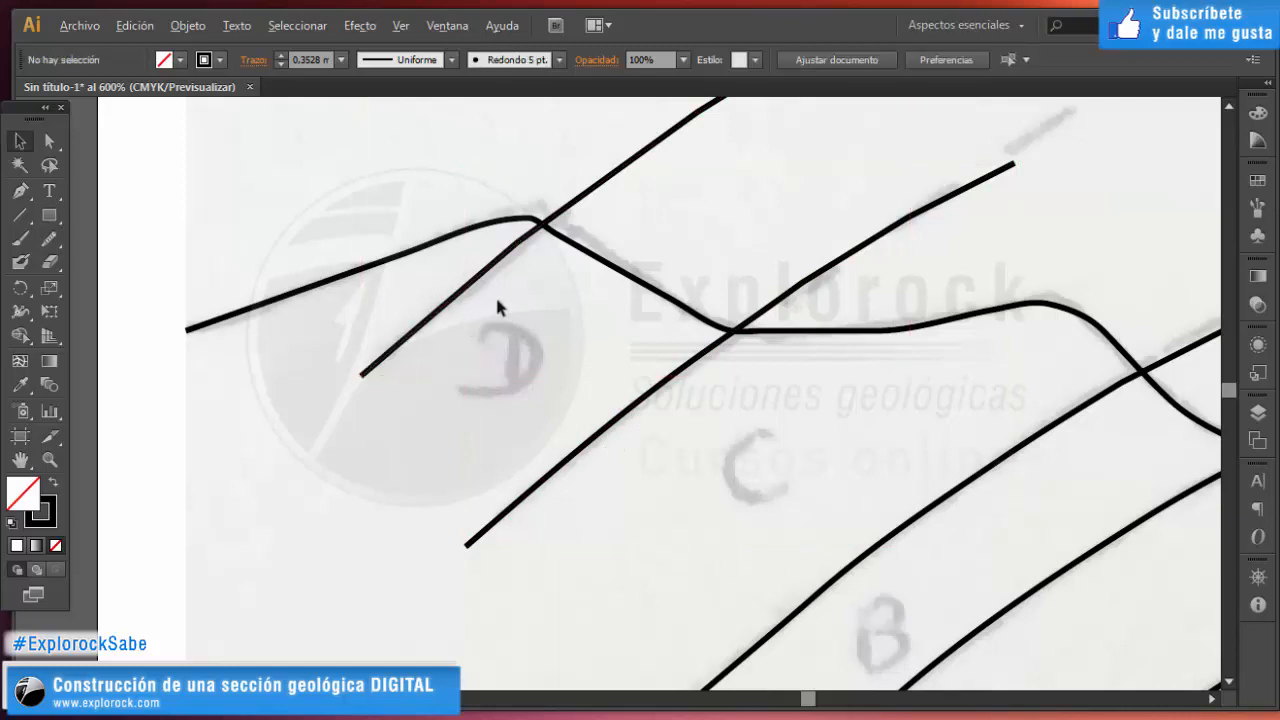
Select the westernmost contact bounding layer D, smooth it with the Pencil tool, and deselect it.
click(512, 250)
key(n)
key(v)
click(538, 343)
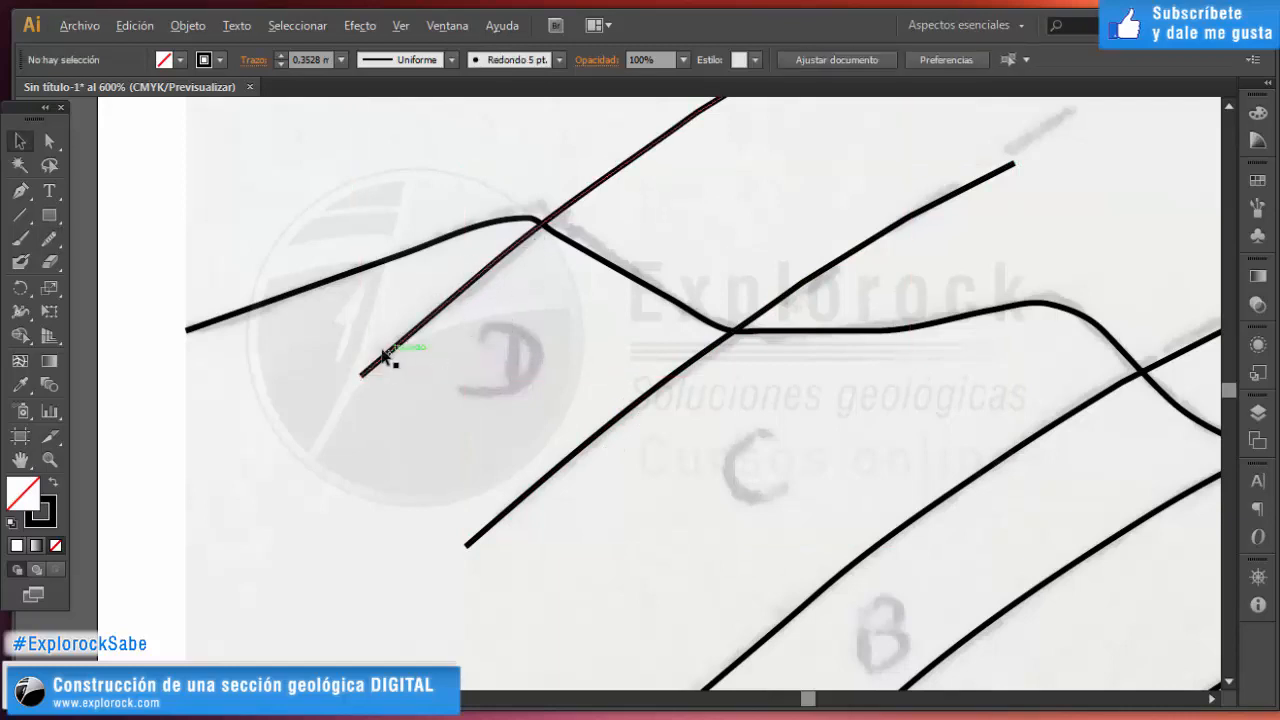
Select the steep eastern A–B contact, redraw its angular bends as one smooth curve with the Pencil tool, and deselect it.
scroll(389, 356, down, 4)
scroll(714, 486, up, 4)
click(620, 434)
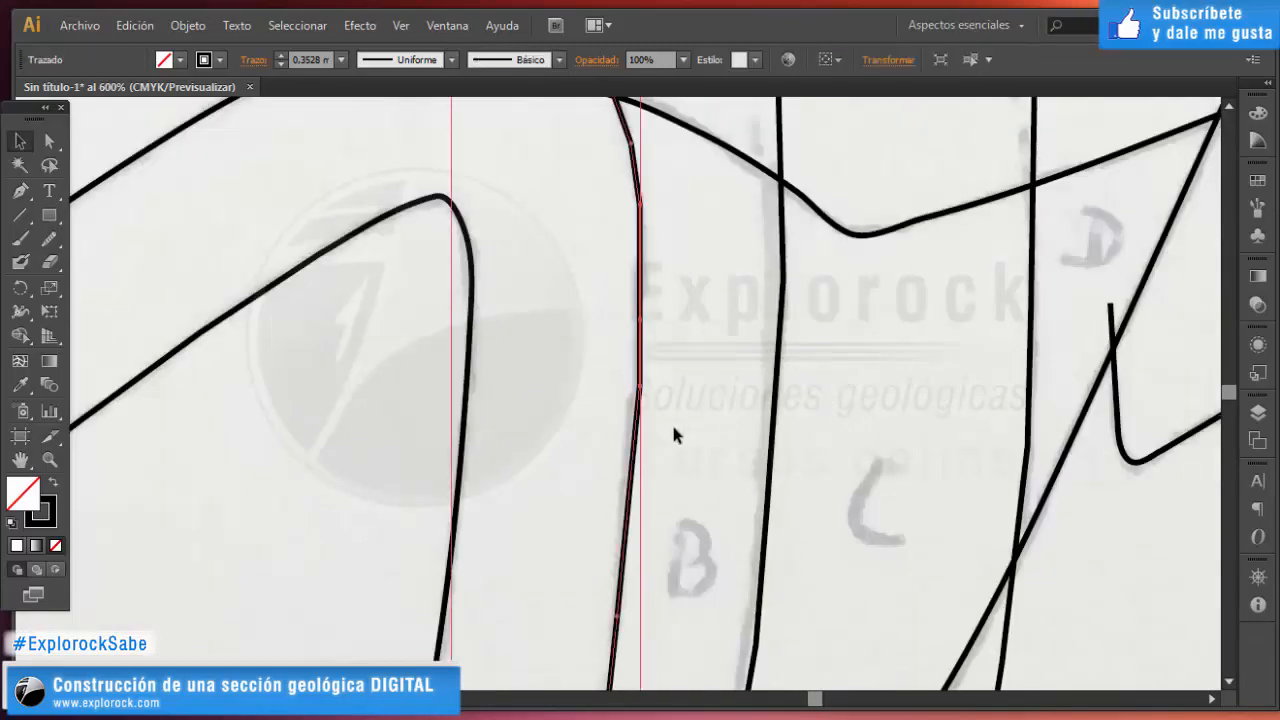
key(n)
mouse_move(639, 220)
mouse_down()
mouse_move(662, 302)
mouse_move(665, 418)
mouse_up()
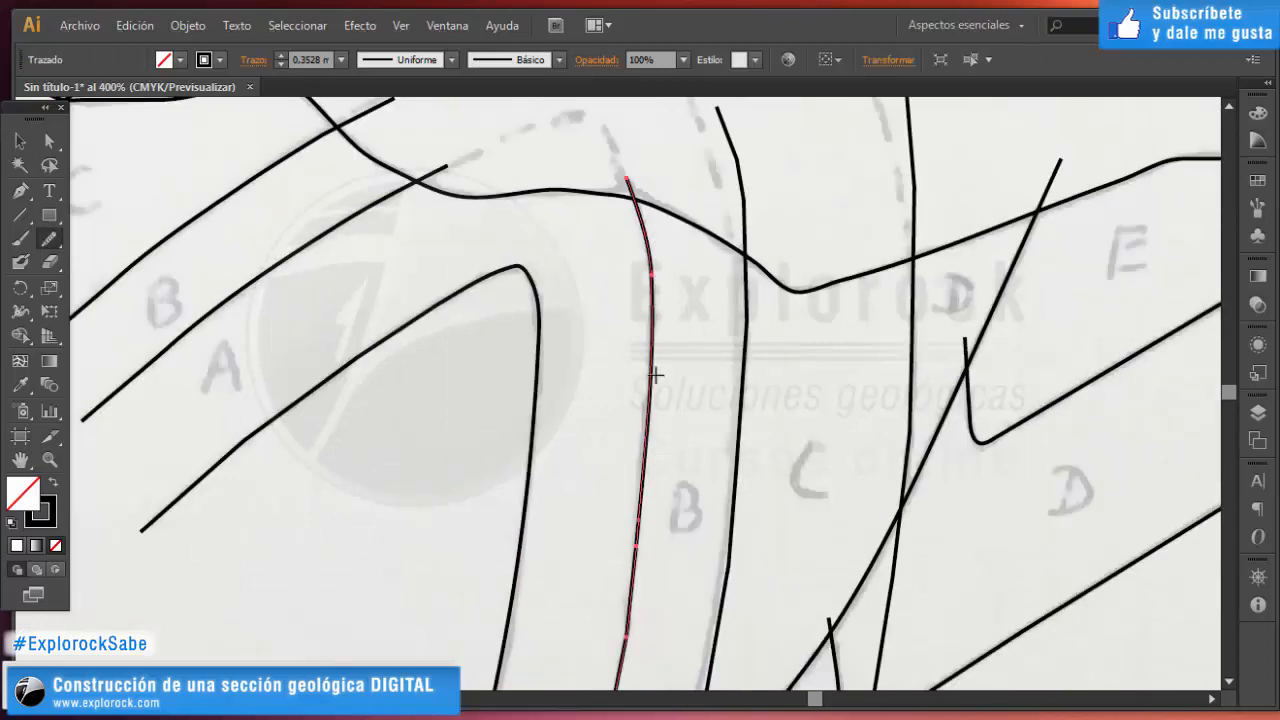
drag(644, 565, 669, 323)
drag(668, 234, 646, 423)
mouse_move(660, 273)
mouse_down()
mouse_move(645, 432)
mouse_move(711, 226)
mouse_move(500, 580)
mouse_up()
click(24, 140)
click(443, 289)
Select the steep eastern B–C contact, smooth it down toward the fault with the Pencil tool, and deselect it.
scroll(618, 418, down, 1)
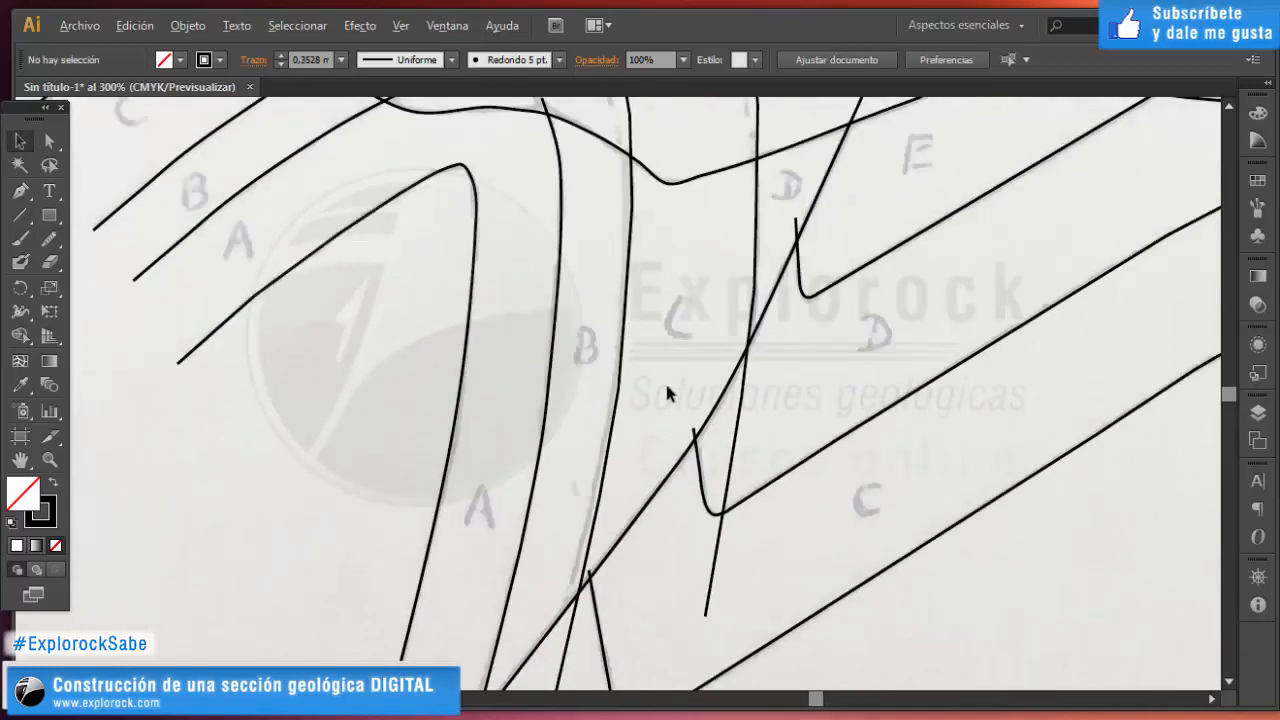
click(623, 268)
scroll(630, 265, up, 1)
key(n)
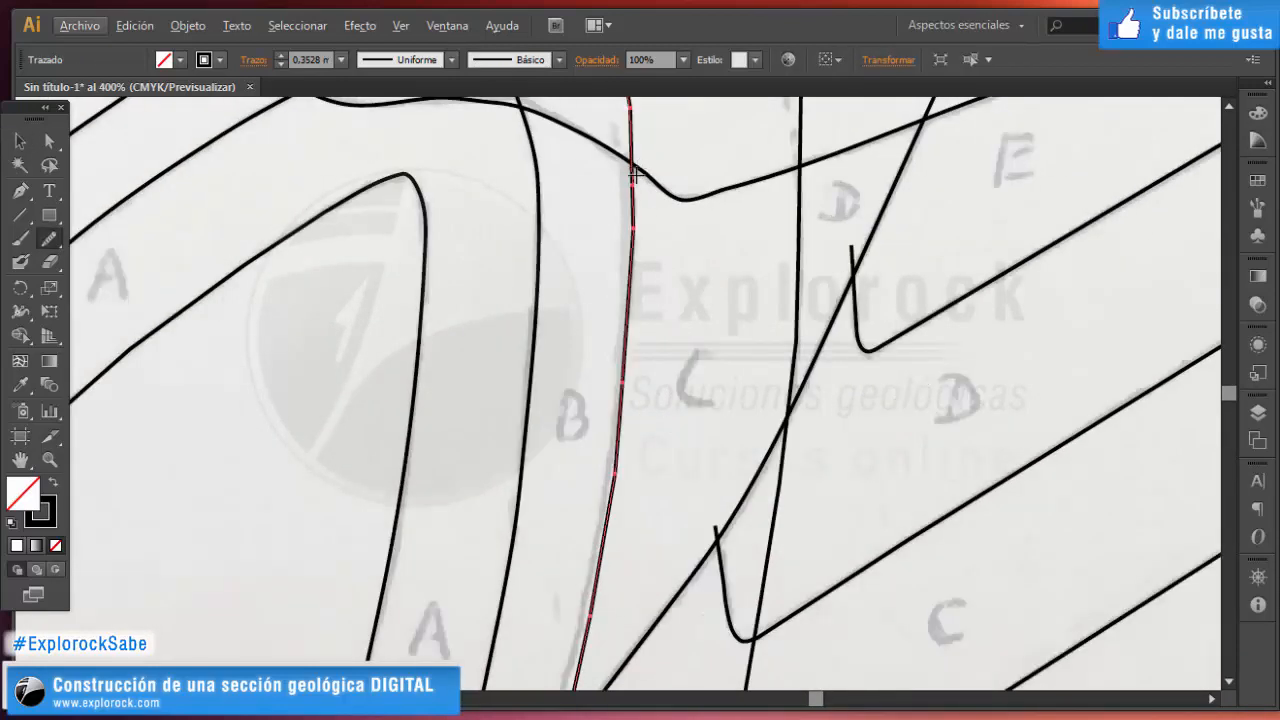
mouse_move(625, 452)
mouse_down()
mouse_move(608, 529)
mouse_move(677, 345)
mouse_up()
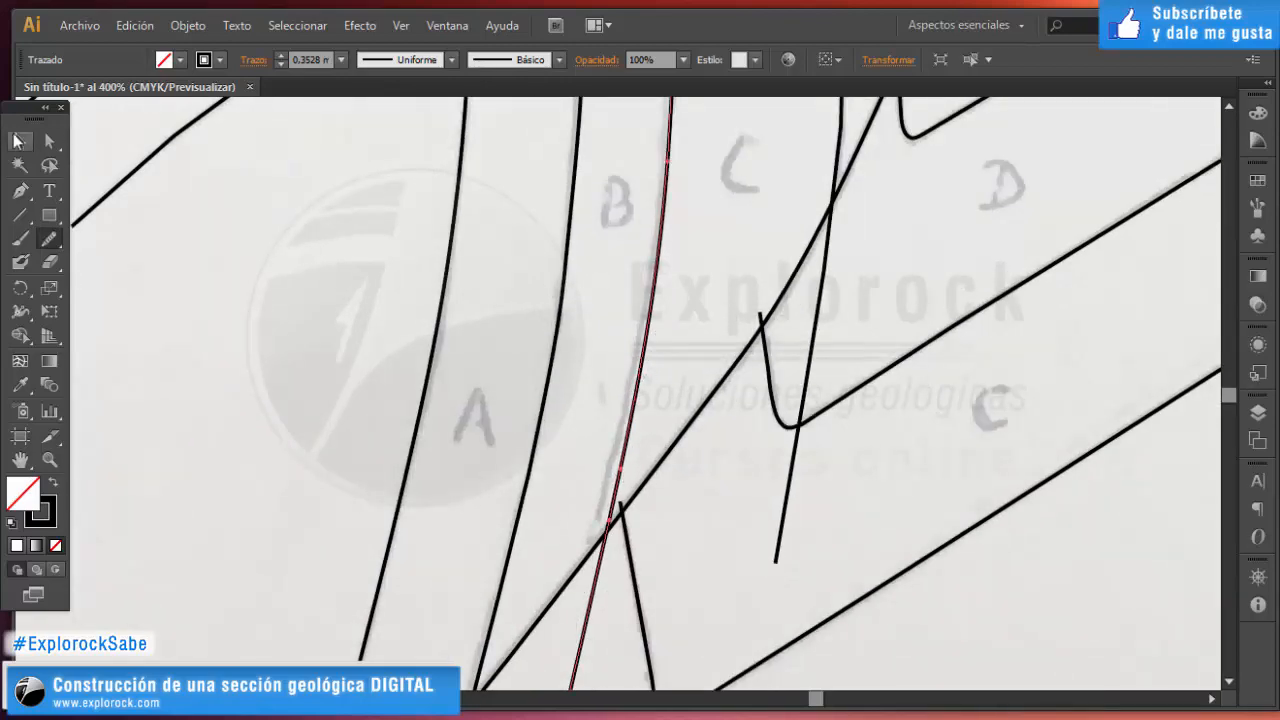
click(18, 141)
click(876, 265)
Select the steep C–D contact beside the fault, smooth its bend with the Pencil tool, and deselect it.
scroll(876, 280, up, 5)
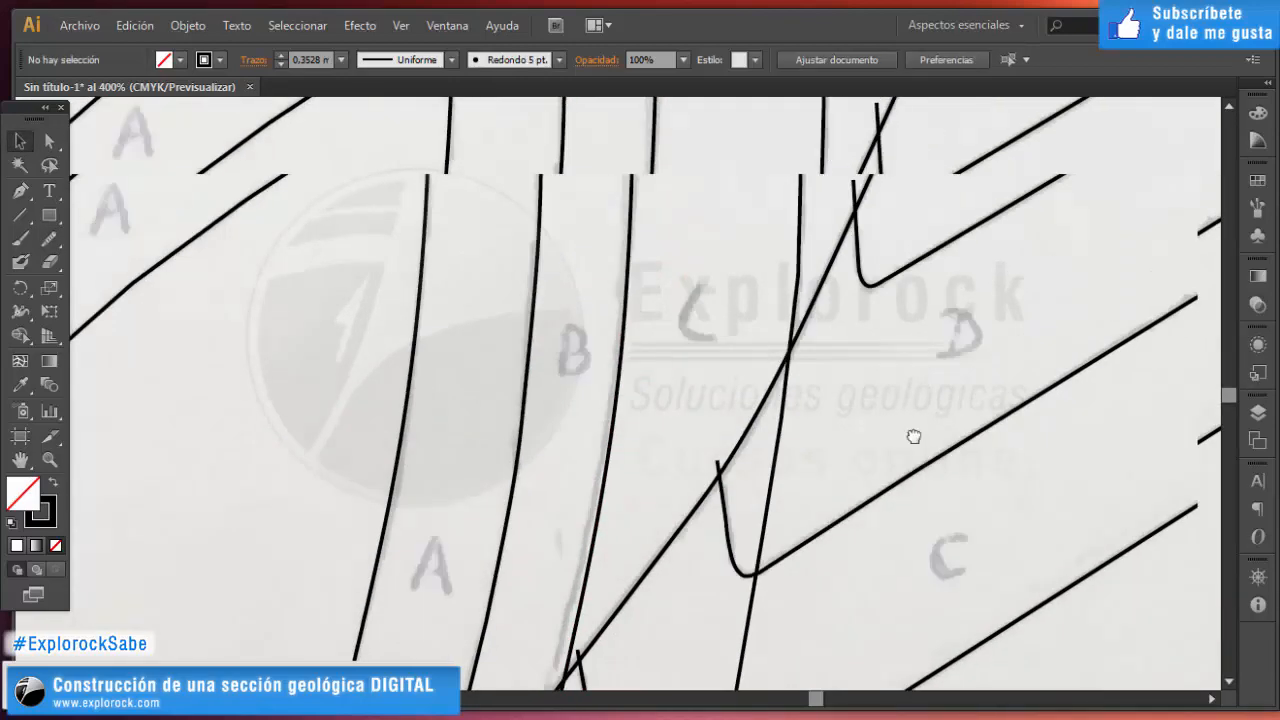
click(790, 330)
key(n)
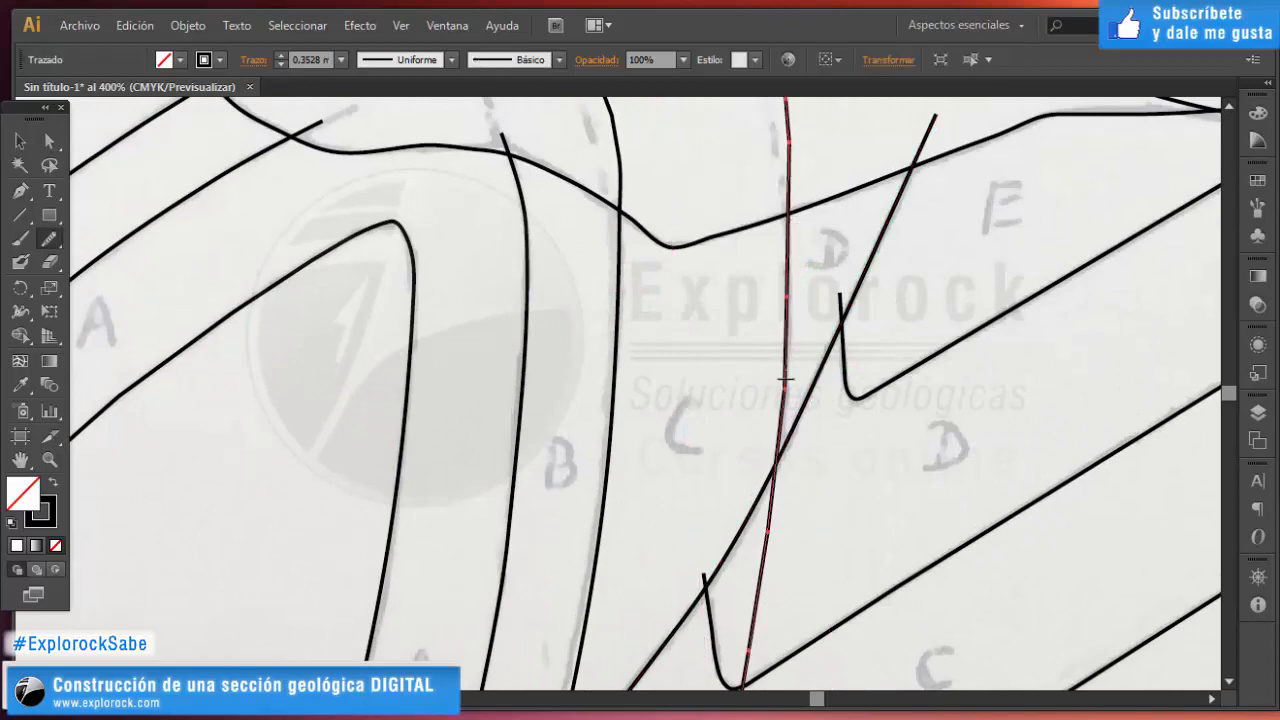
key(v)
click(700, 385)
scroll(561, 352, down, 4)
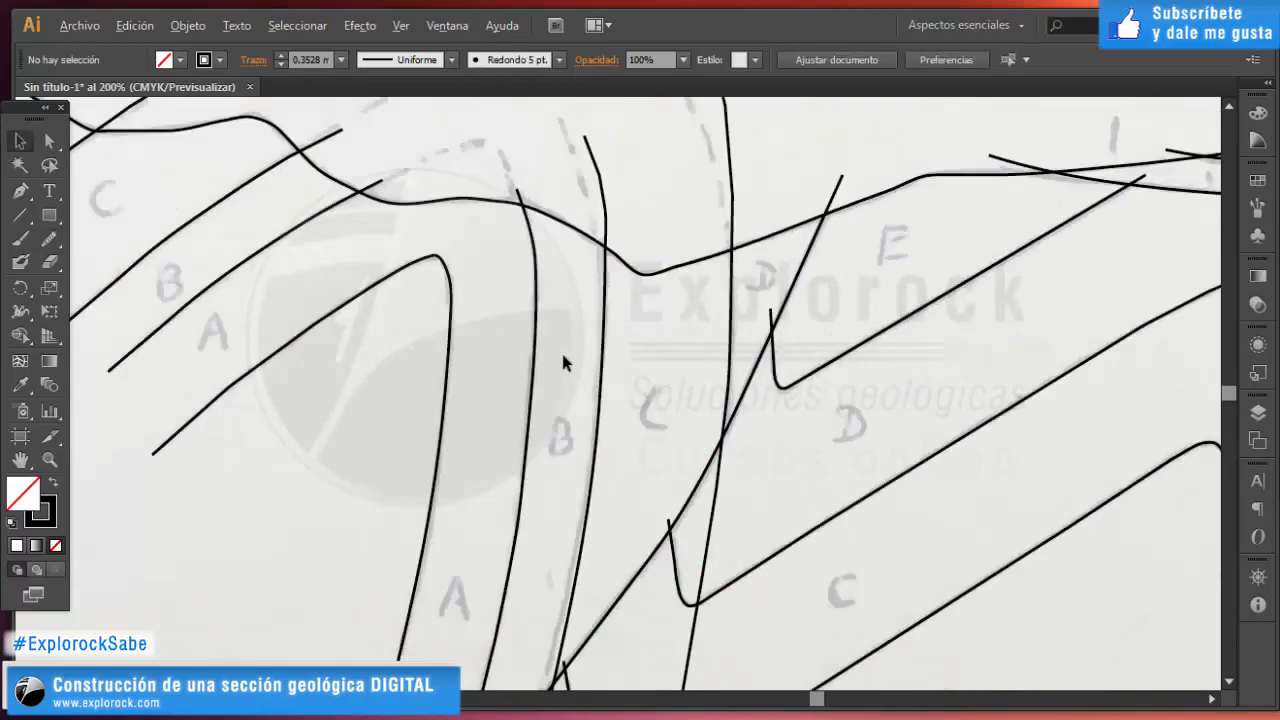
Hide the ESCANEO layer so that only the TRAZOS line work is displayed.
scroll(778, 395, up, 1)
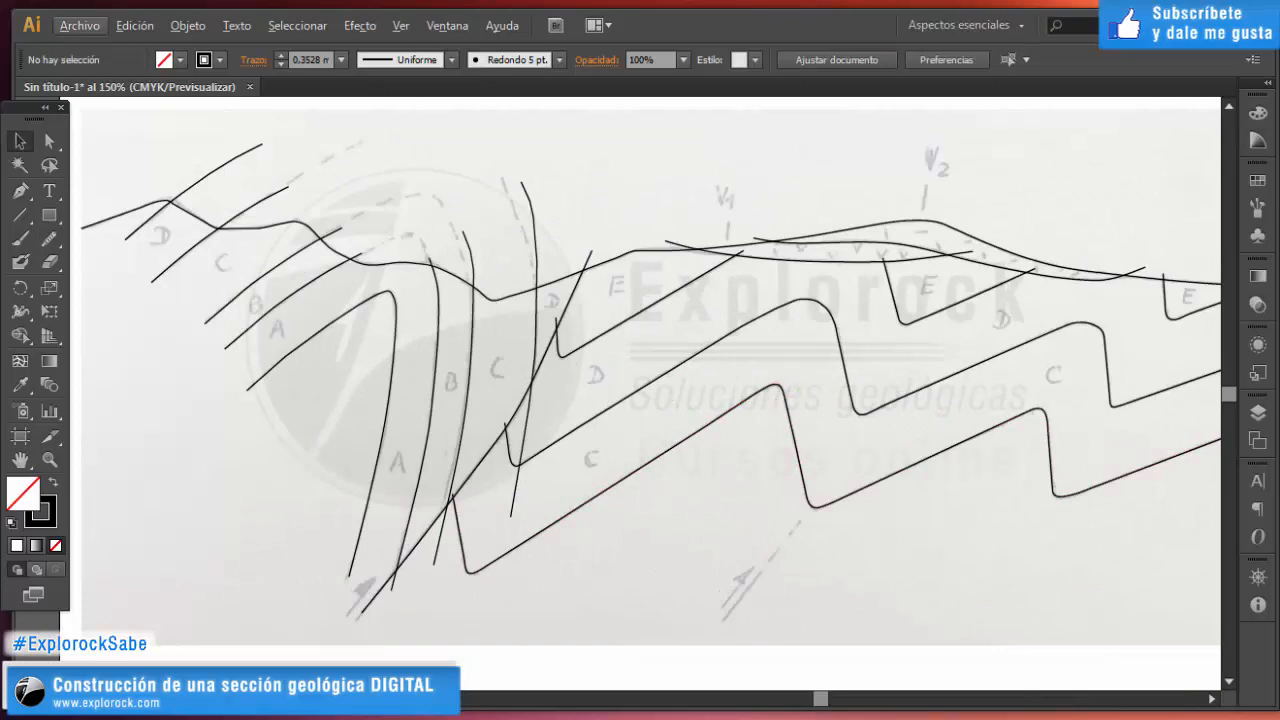
click(1258, 413)
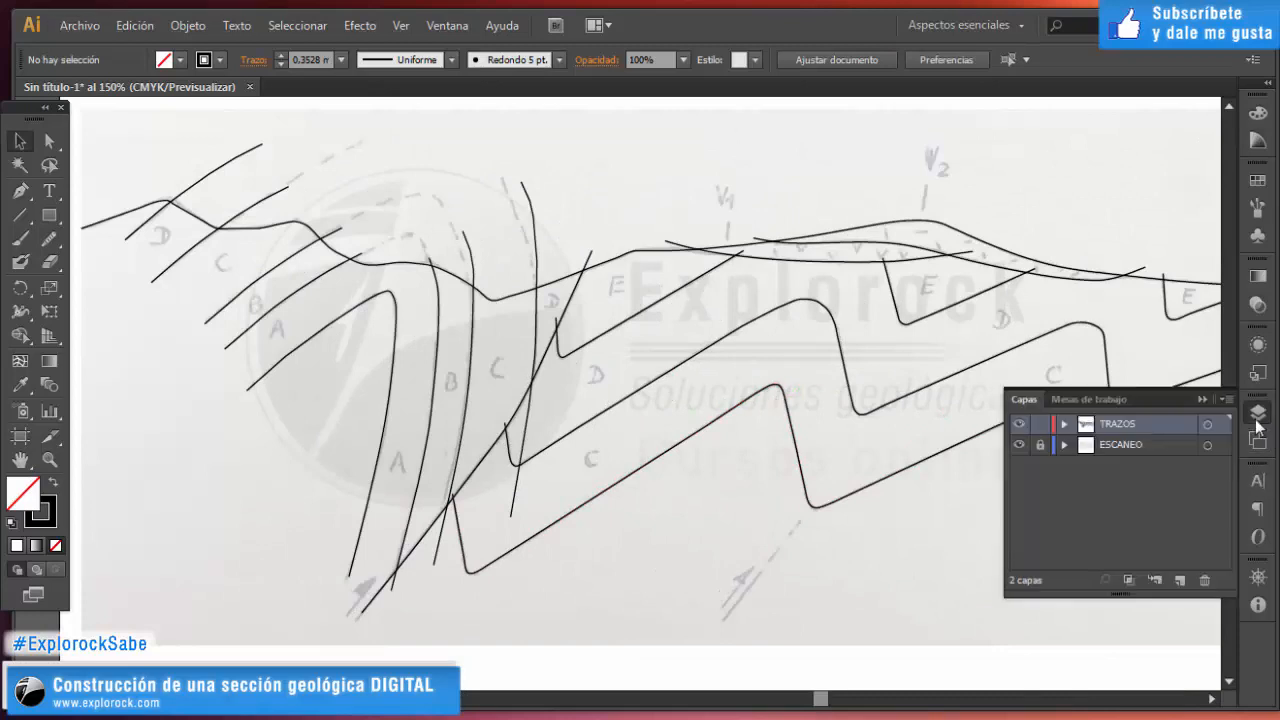
click(1019, 446)
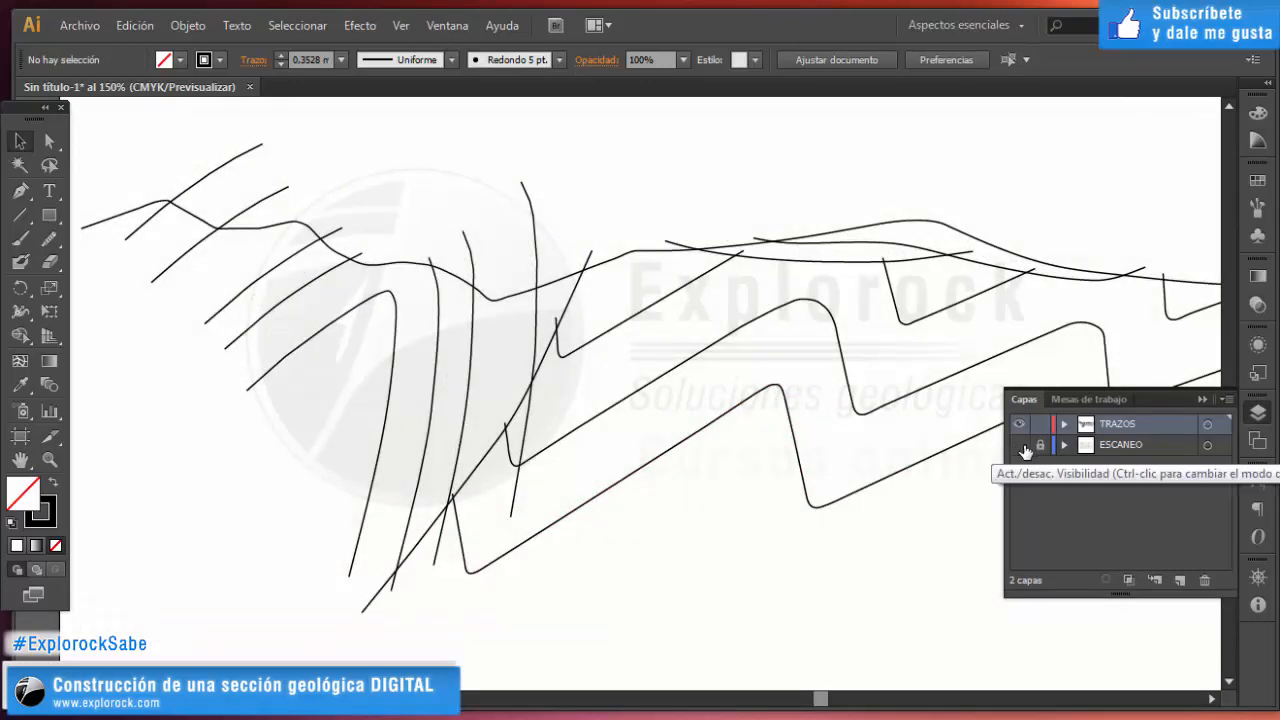
click(1202, 399)
scroll(585, 210, down, 1)
scroll(702, 168, up, 1)
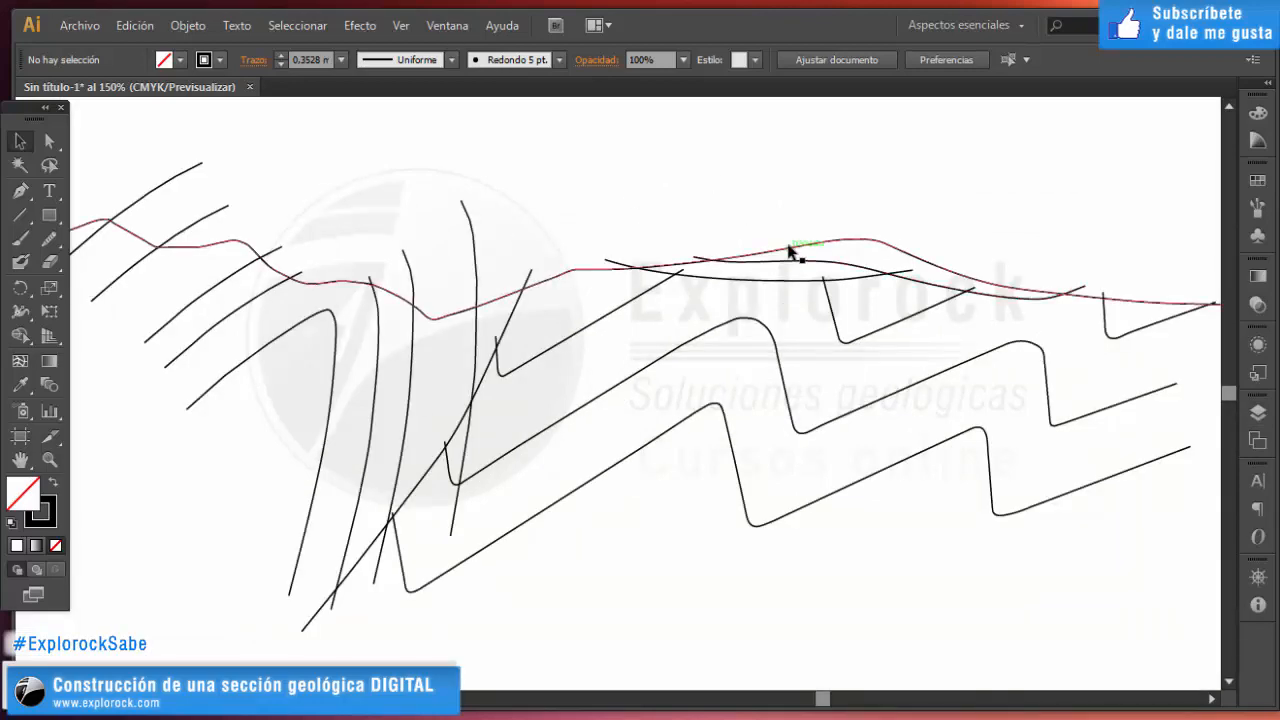
scroll(380, 347, up, 3)
scroll(407, 334, down, 3)
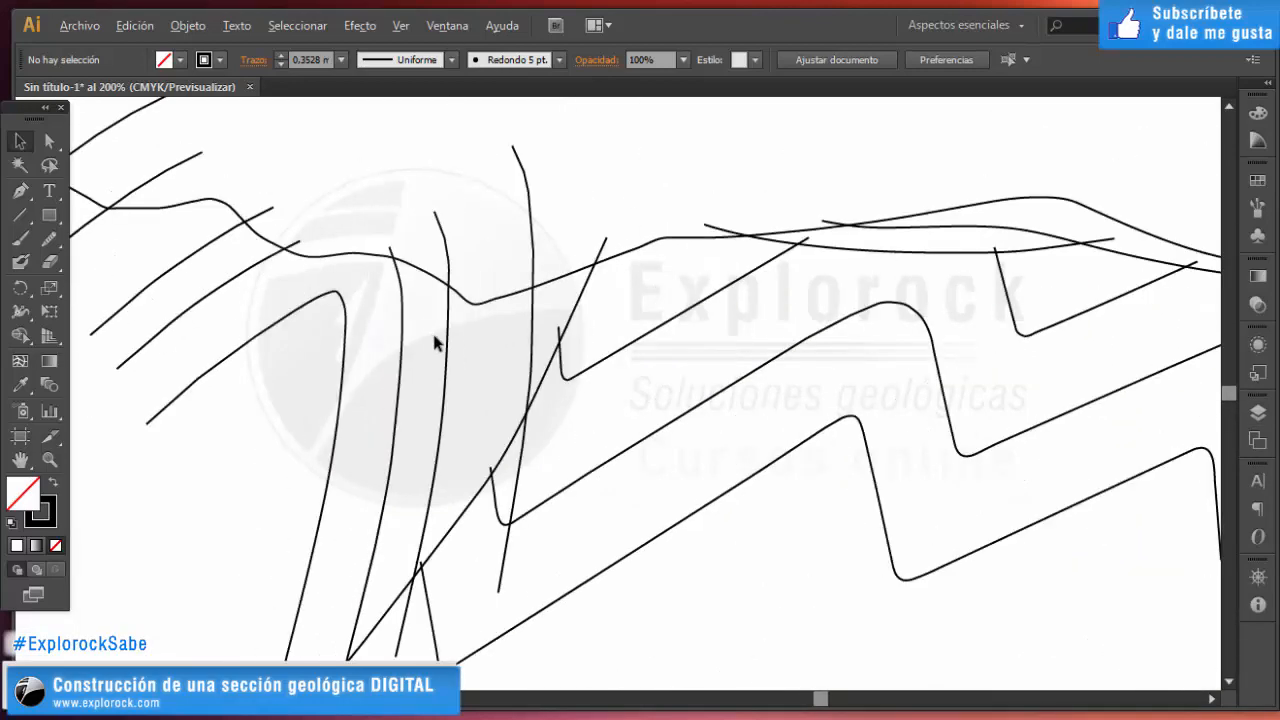
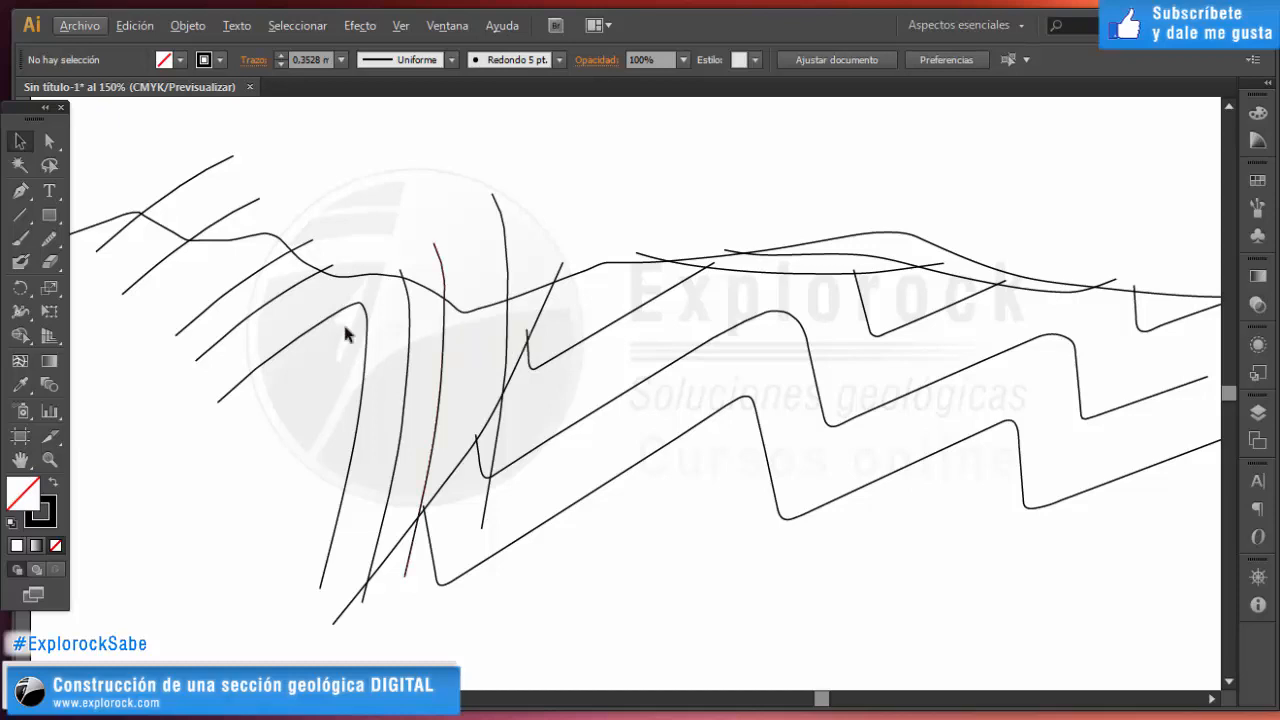
Cut the westernmost contact where it crosses the topographic line with the Scissors tool and delete the piece above the surface.
scroll(282, 285, up, 3)
scroll(629, 374, down, 2)
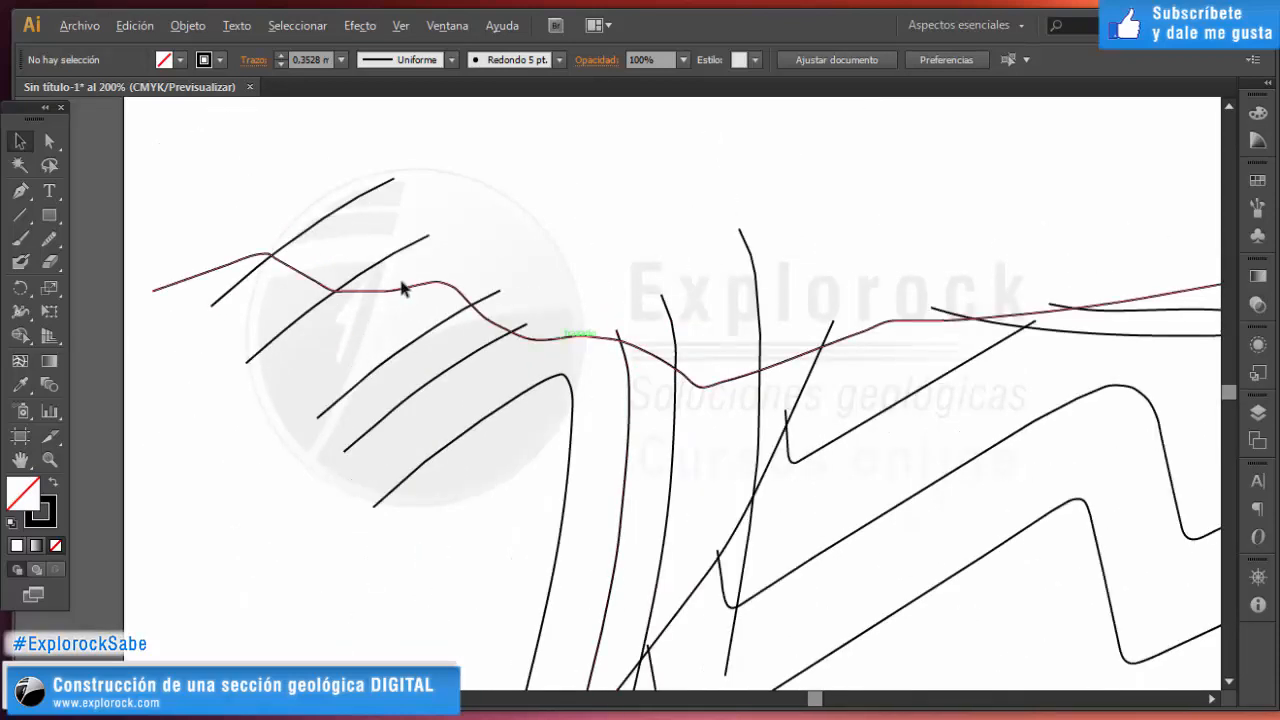
scroll(198, 196, up, 2)
drag(397, 205, 491, 297)
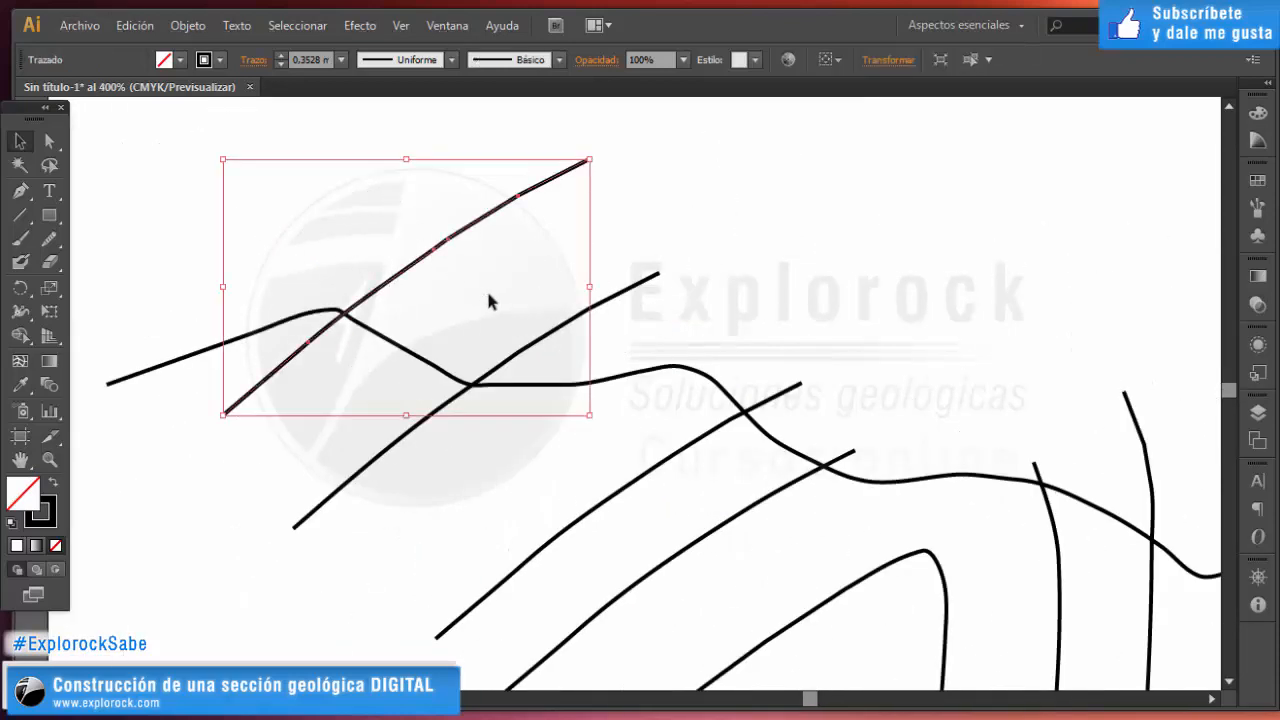
key(c)
scroll(326, 295, up, 2)
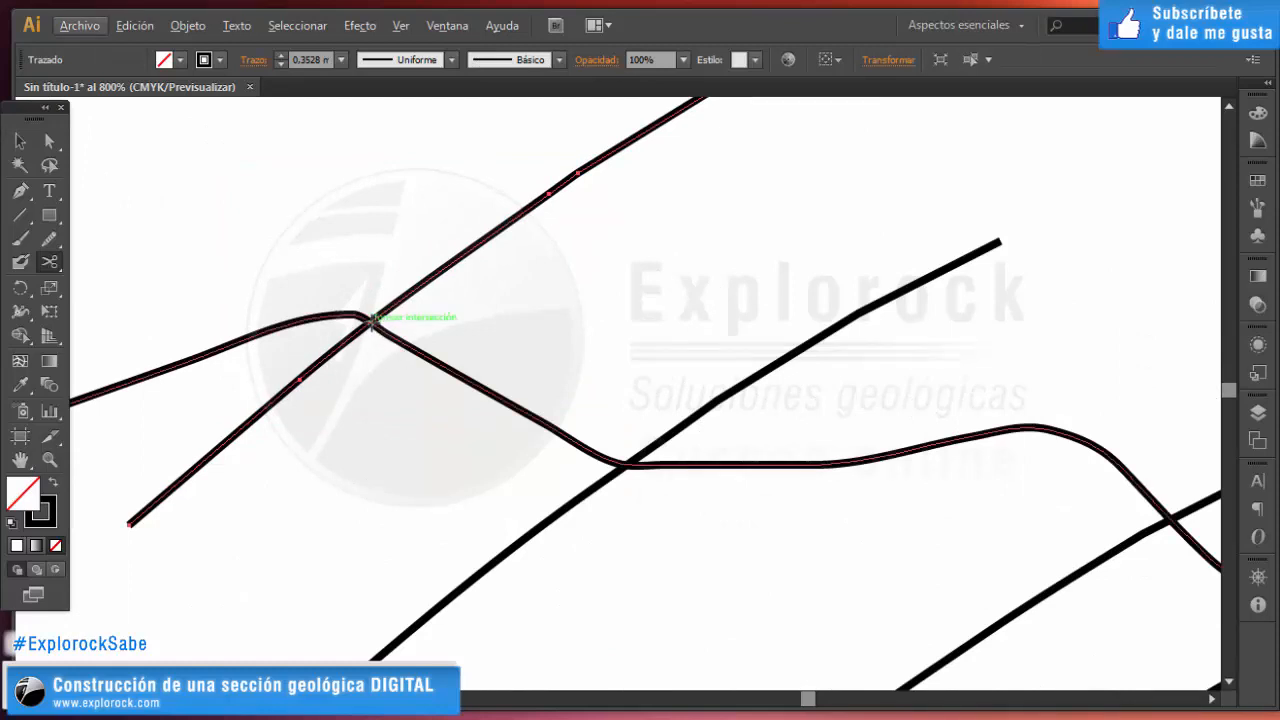
click(370, 320)
click(20, 141)
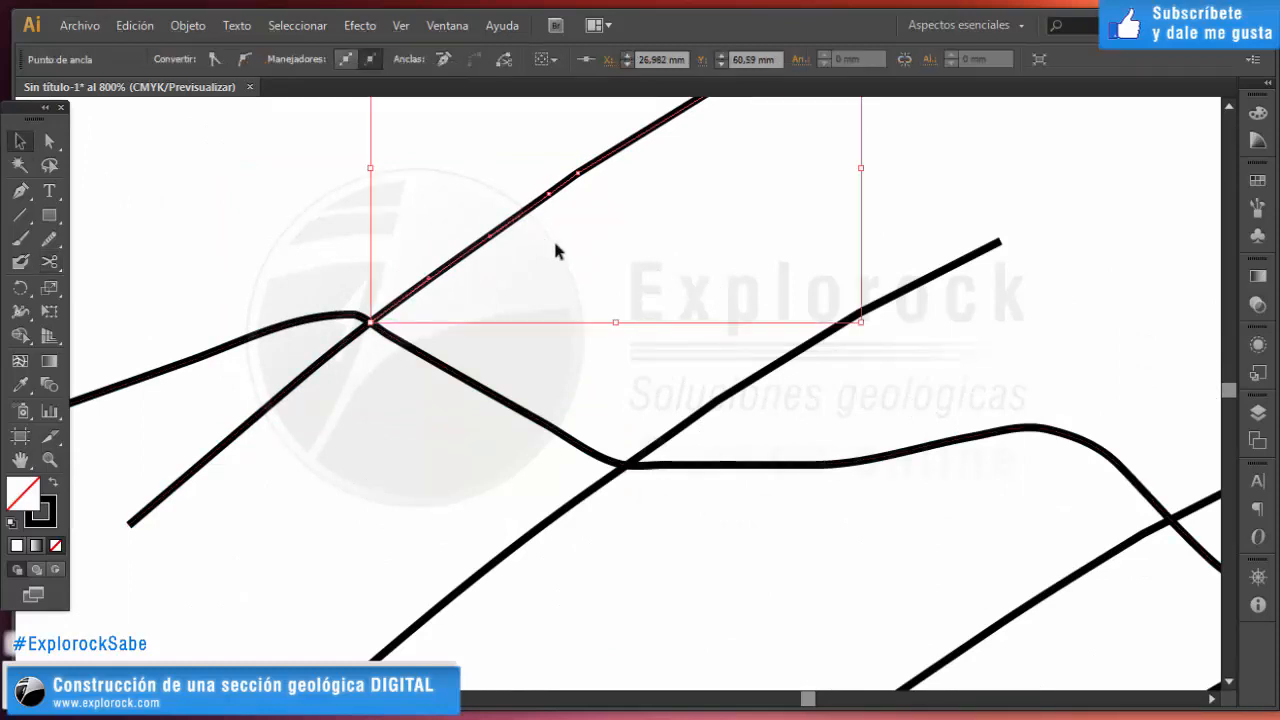
key(Delete)
Cut the western C–D contact at the topographic line with the Scissors tool and delete its projecting upper piece.
drag(894, 376, 897, 380)
key(c)
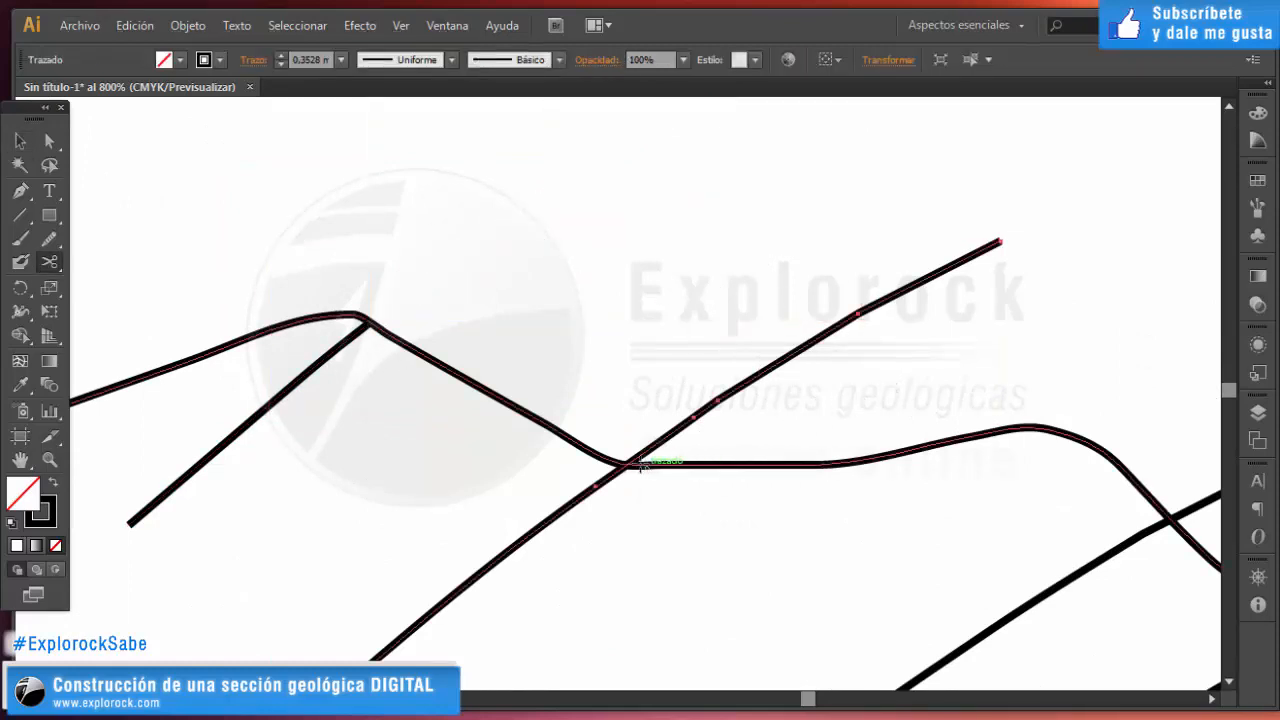
click(626, 465)
key(v)
key(Delete)
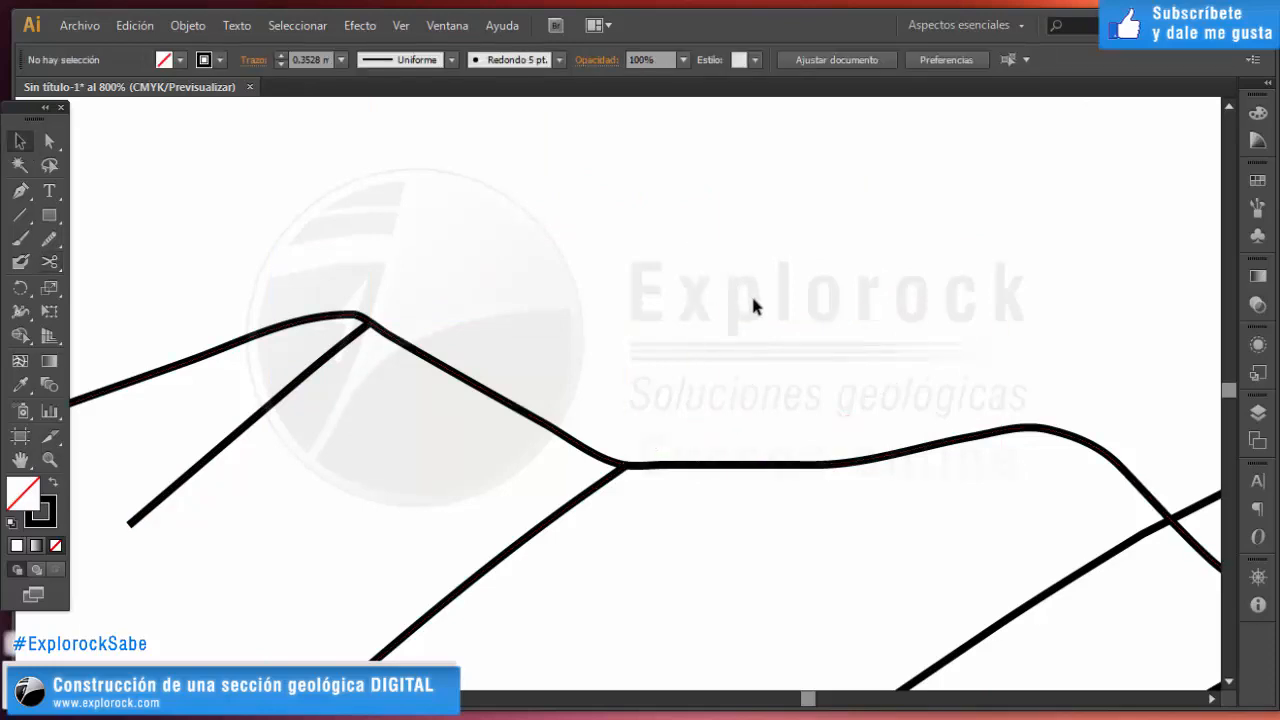
Cut the western B–C contact at the topographic line with the Scissors tool and delete its overhang above the surface.
drag(1036, 486, 634, 291)
drag(678, 250, 761, 334)
key(c)
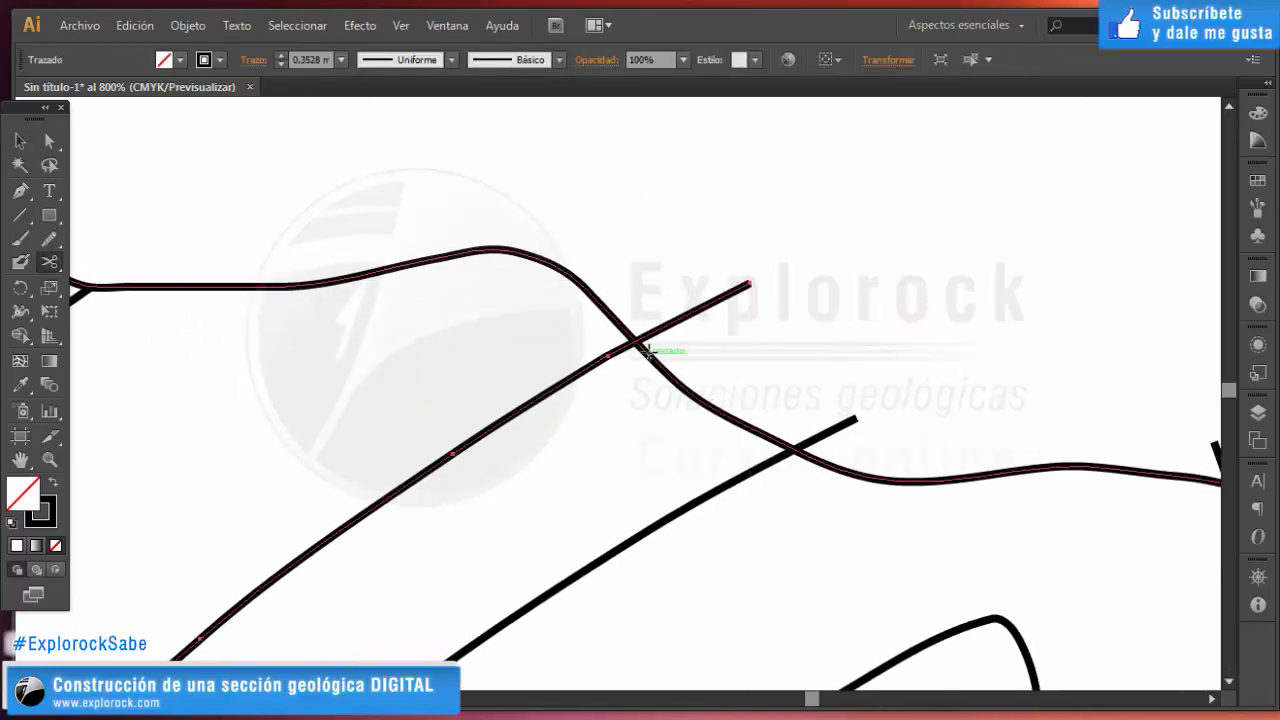
click(636, 338)
key(v)
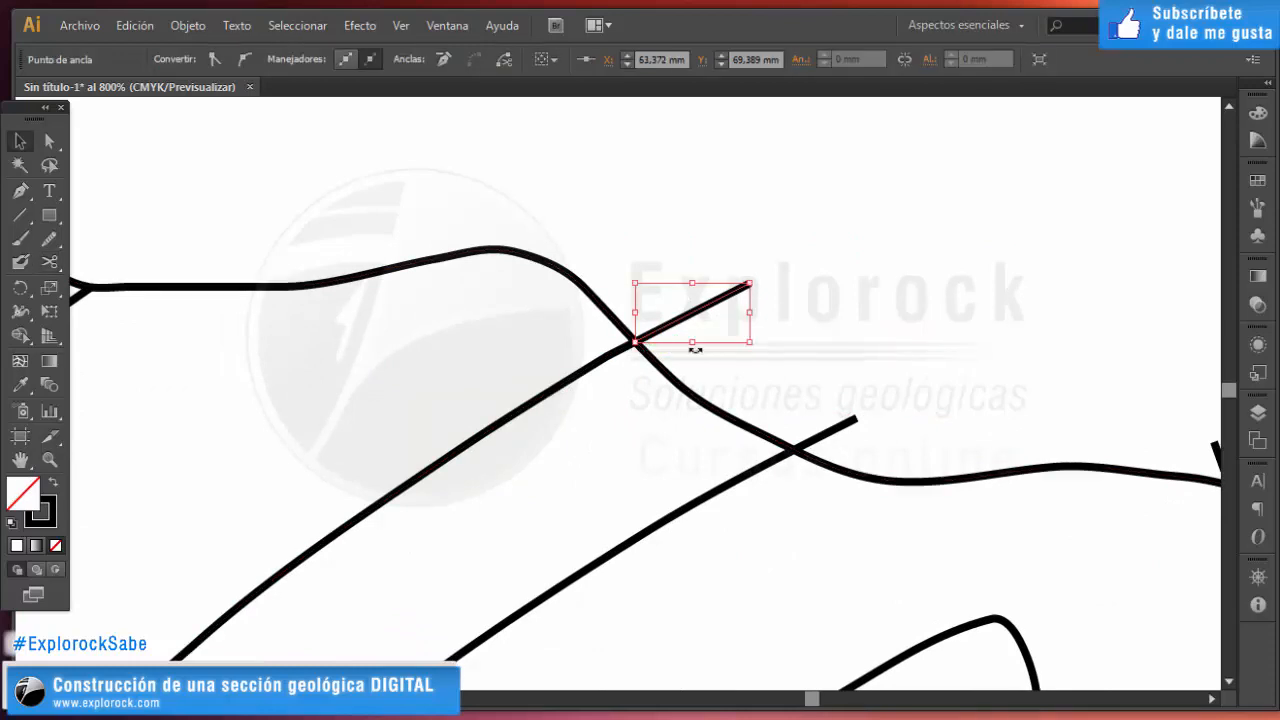
key(Delete)
Cut the western A–B contact at the topographic line with the Scissors tool and delete the short end above it.
drag(847, 426, 846, 430)
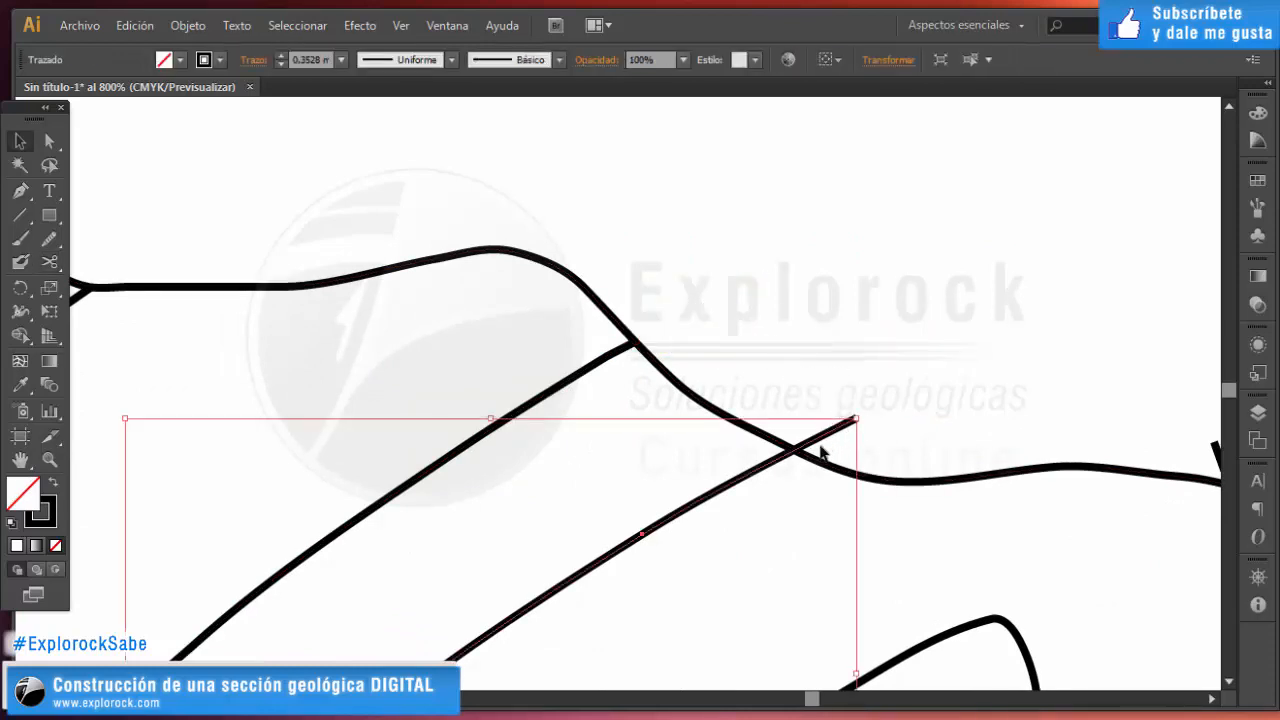
key(c)
click(794, 450)
key(v)
key(Delete)
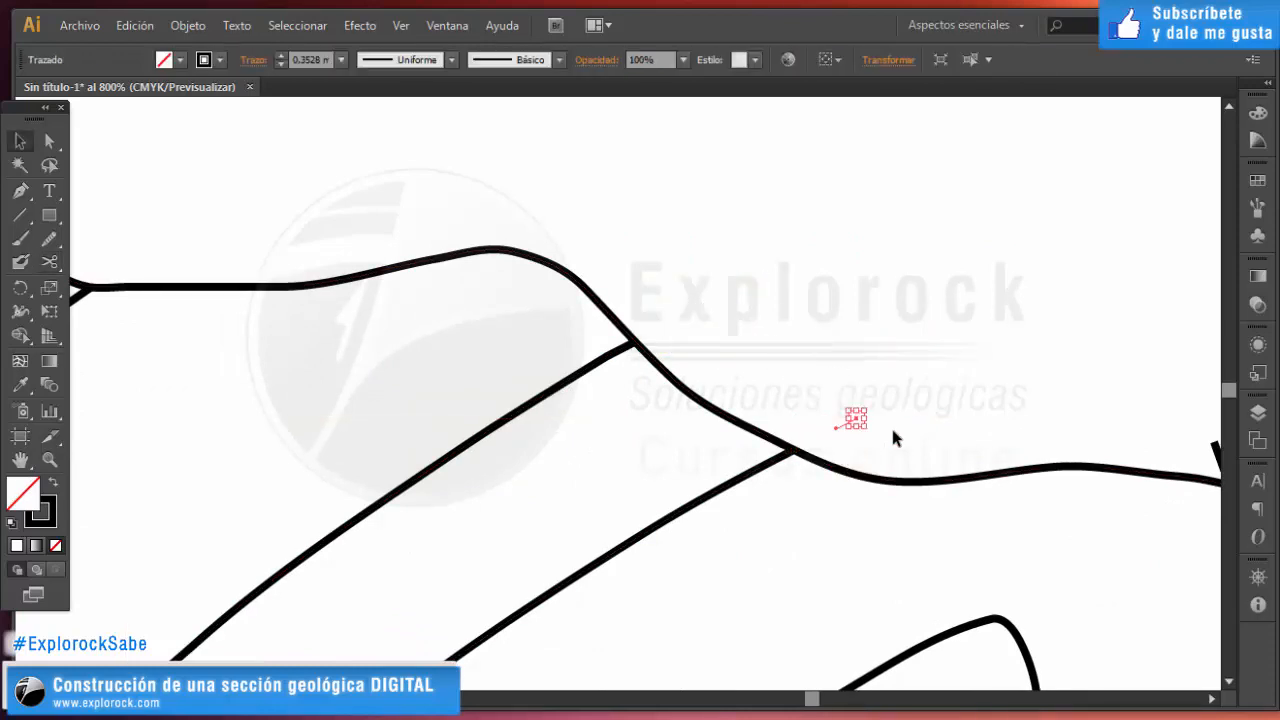
Cut the steep eastern A–B contact at the topographic line and delete the short segment projecting above the surface.
drag(908, 491, 367, 321)
click(643, 282)
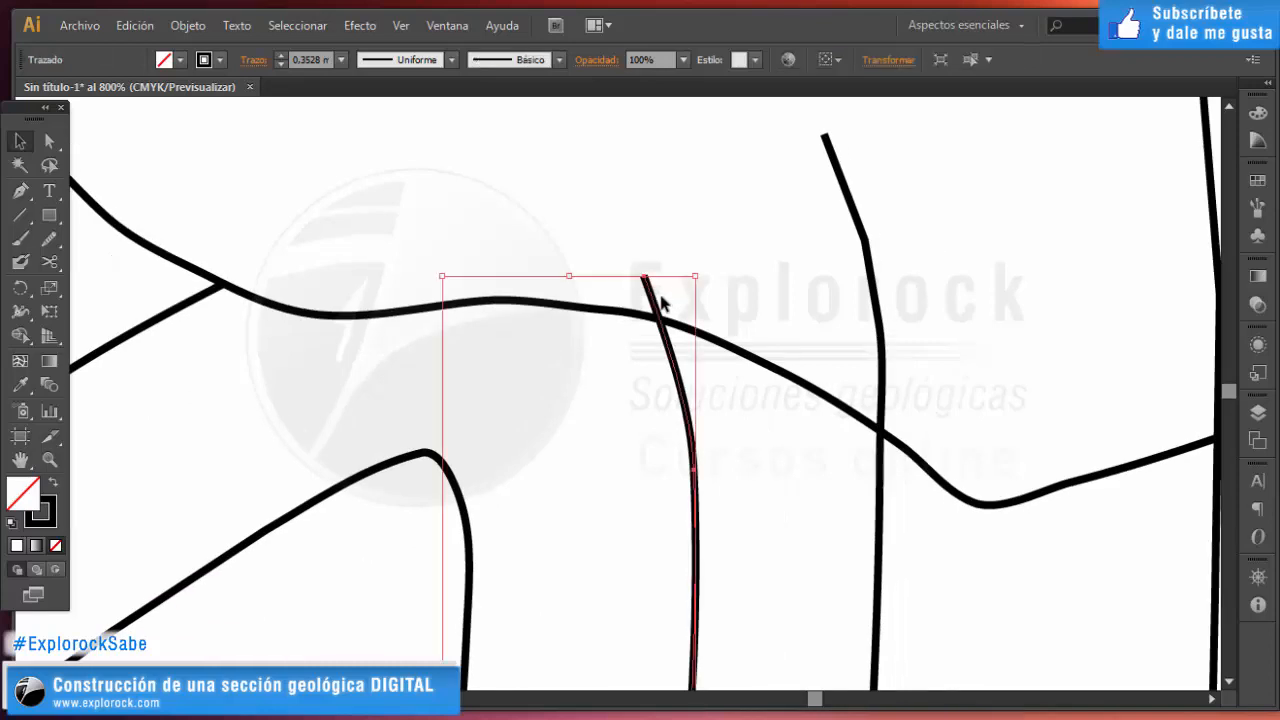
key(c)
click(660, 318)
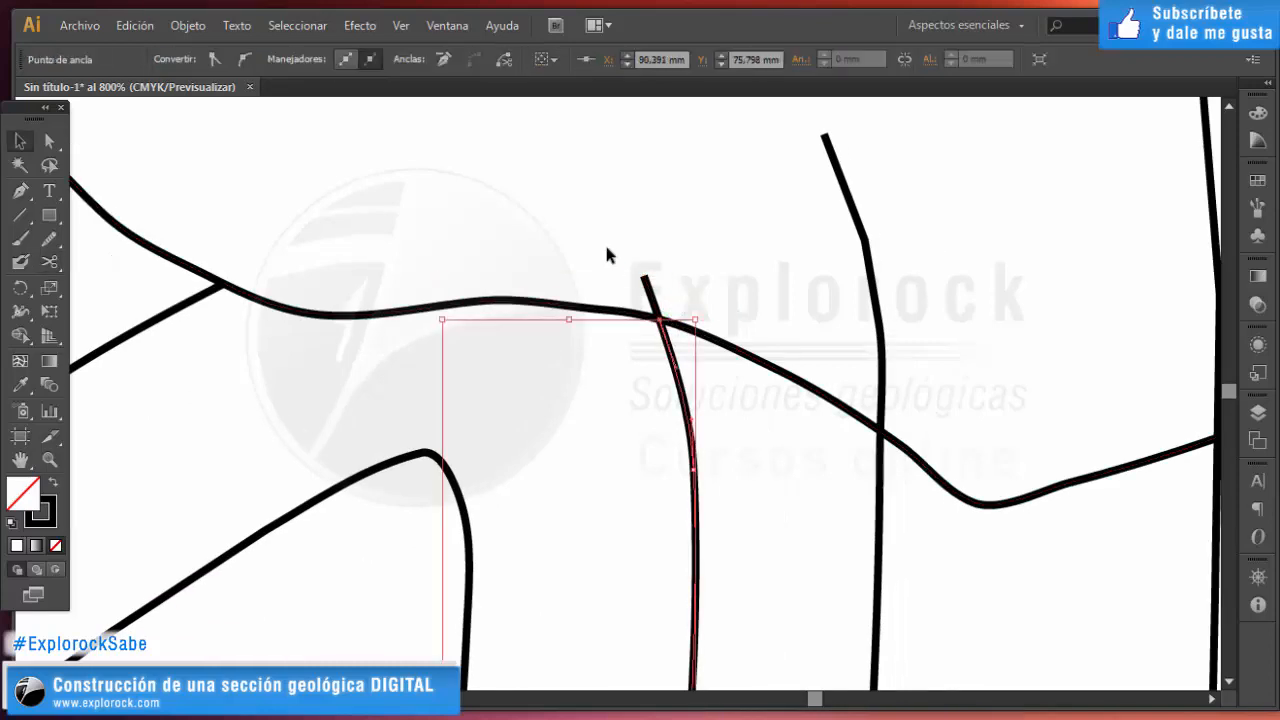
drag(604, 243, 679, 282)
key(Delete)
Cut the steep eastern B–C contact at the topographic line and delete the segment projecting above the surface.
drag(802, 235, 930, 272)
key(c)
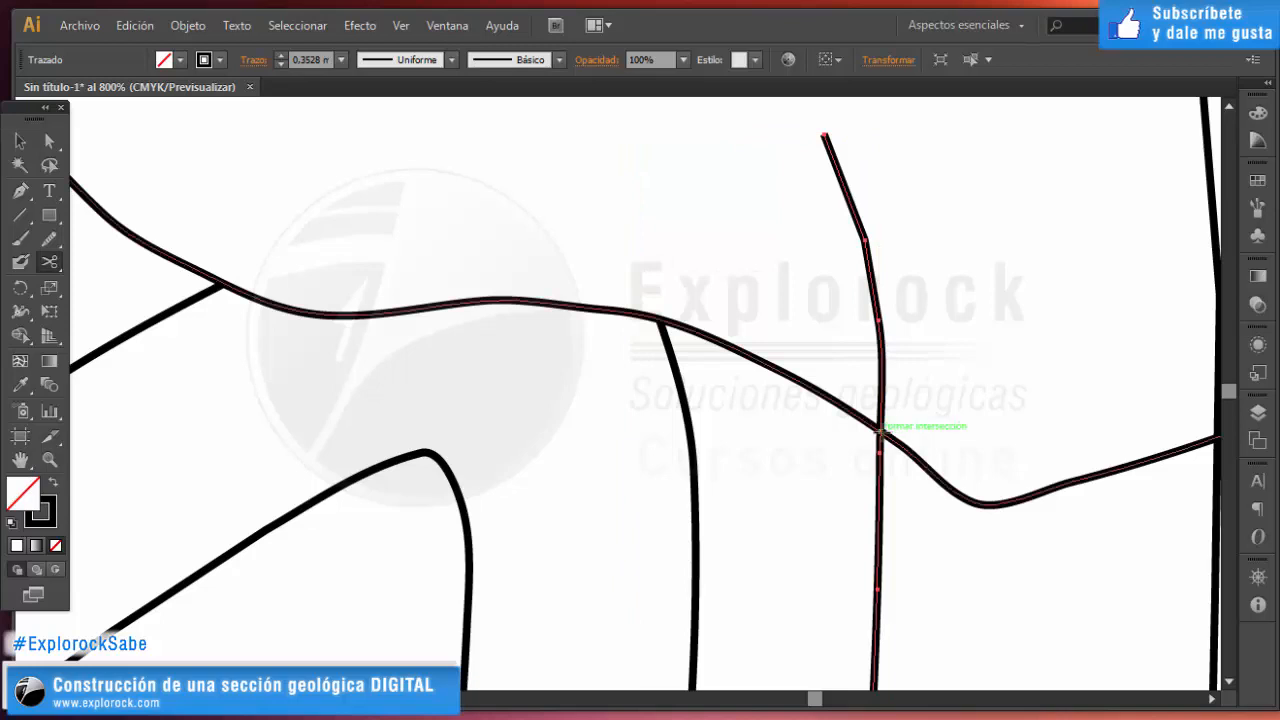
click(878, 430)
key(v)
drag(820, 306, 923, 315)
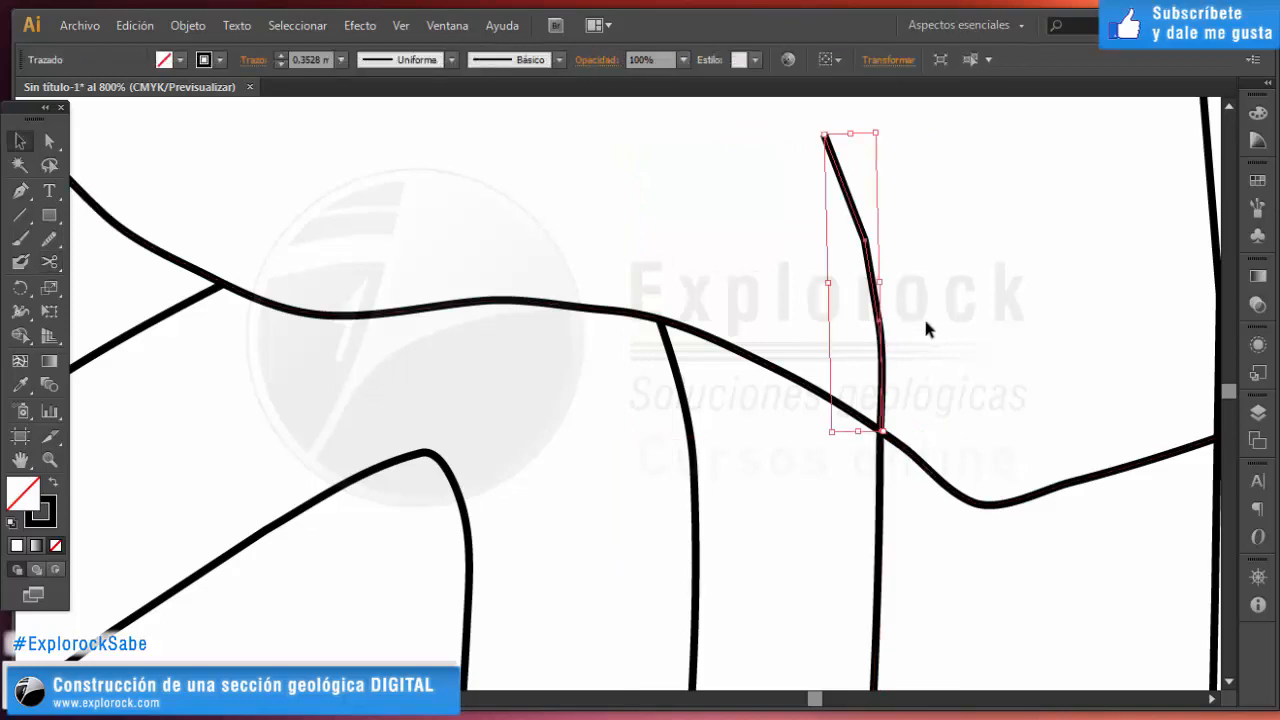
key(Delete)
Cut the steep eastern C–D contact at its crossing with the topographic line and delete everything above the surface.
drag(1031, 347, 582, 417)
drag(584, 292, 862, 410)
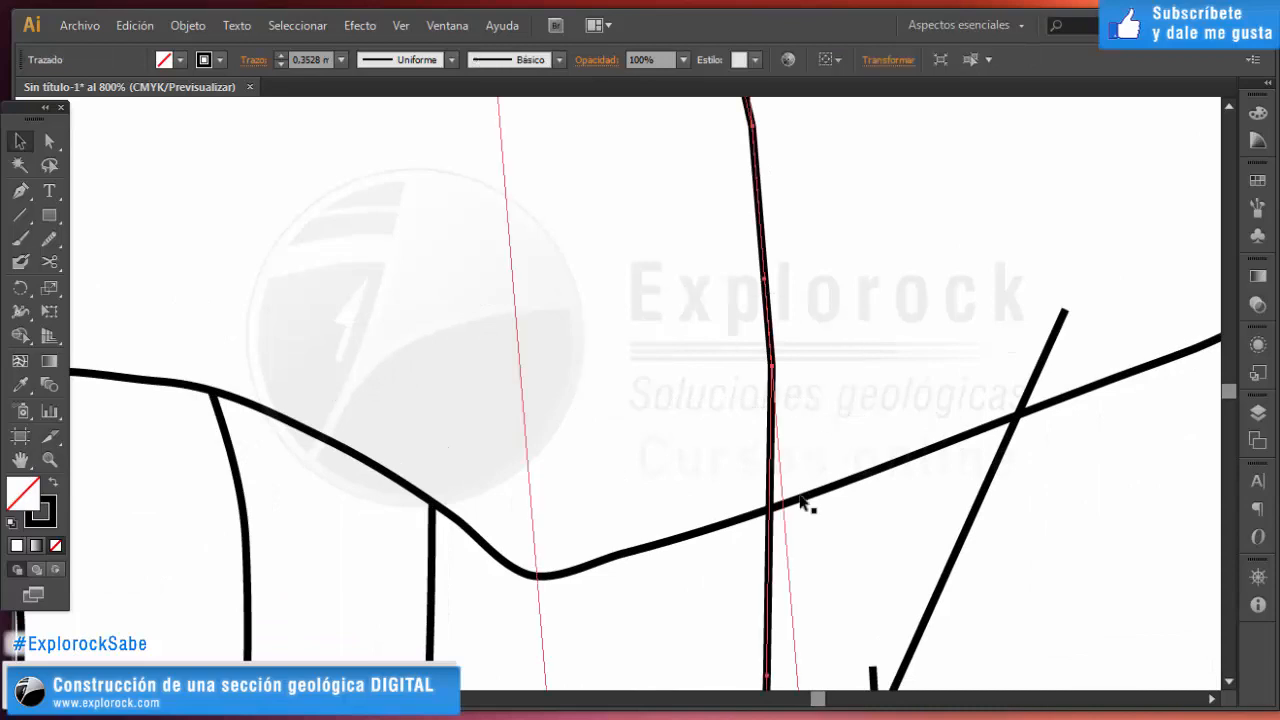
key(c)
click(770, 510)
key(v)
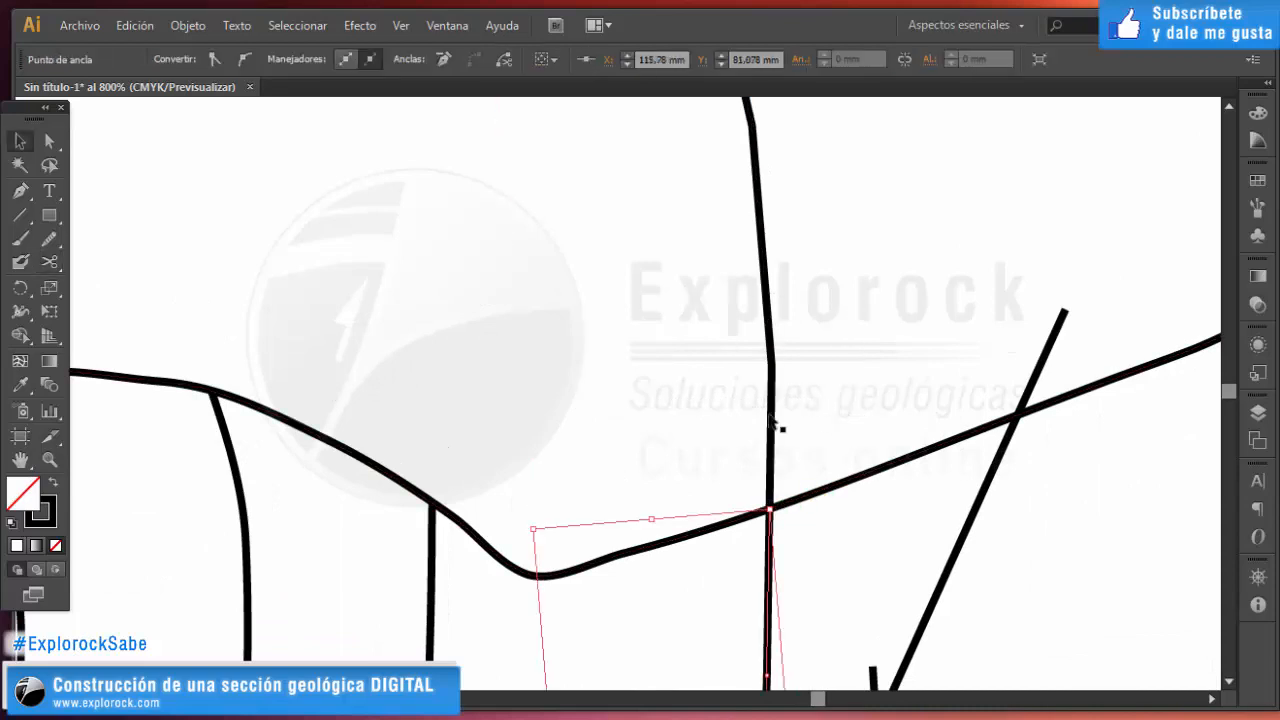
drag(676, 314, 821, 311)
key(Delete)
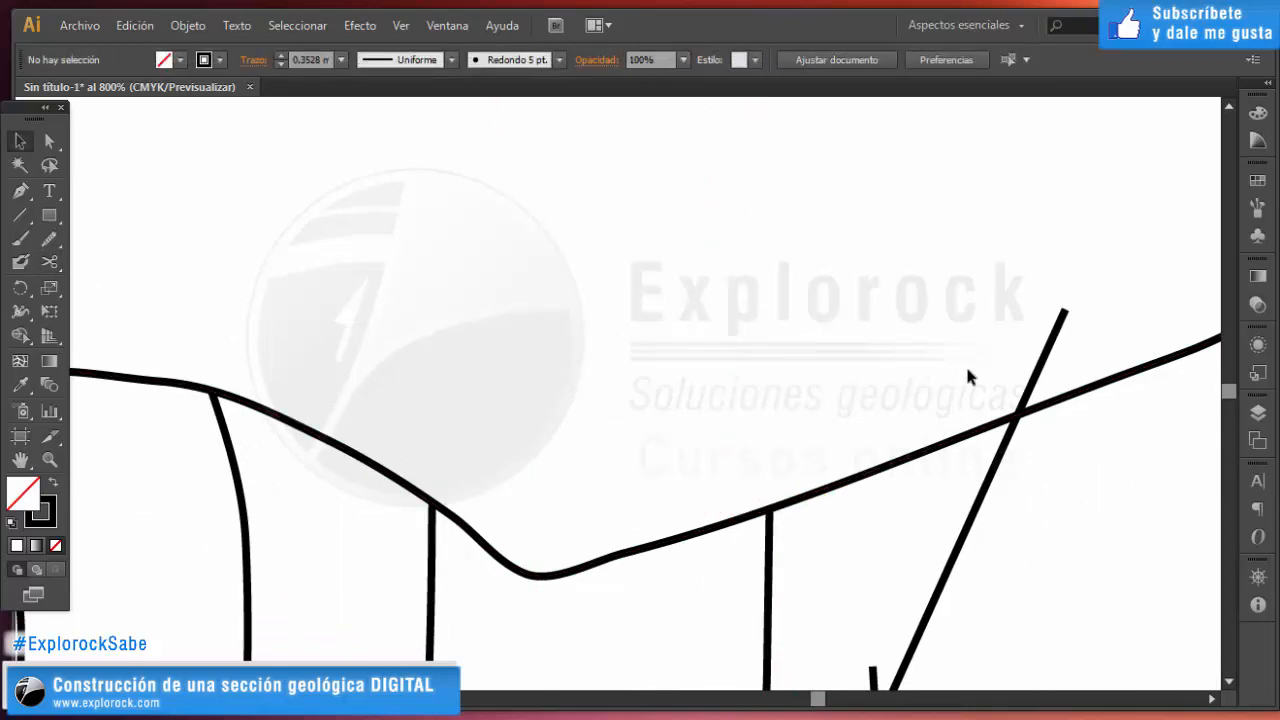
Cut the inclined fault line at the topographic line with the Scissors tool and delete the segment projecting above the surface.
drag(1077, 330, 1076, 392)
key(c)
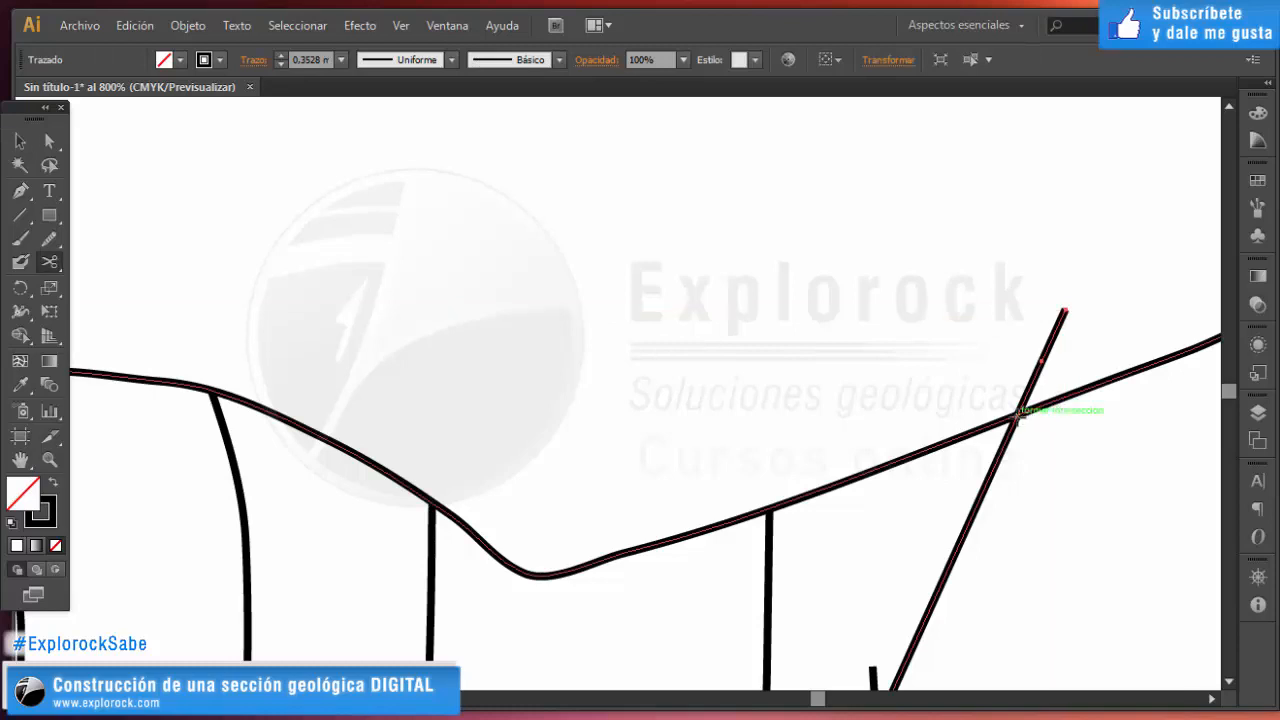
click(1015, 415)
key(v)
click(897, 309)
drag(1109, 350, 1108, 350)
key(Delete)
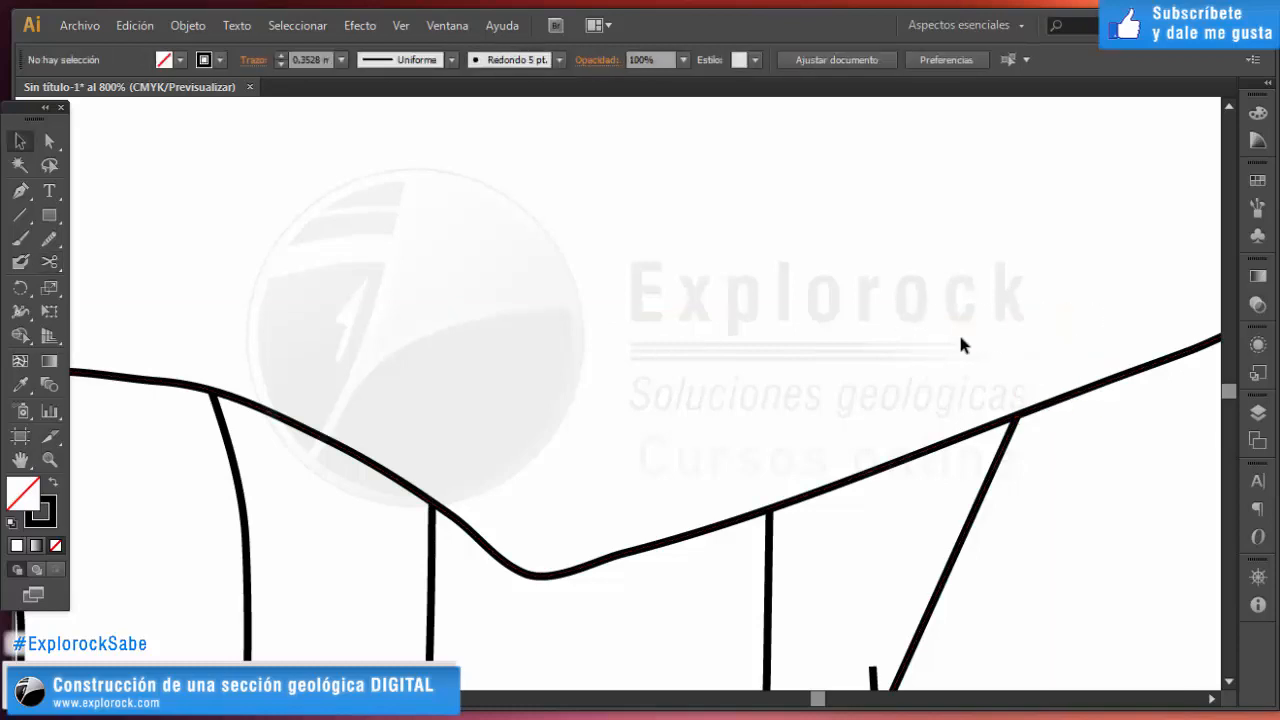
Cut the uppermost folded contact east of the fault at the fault line and delete the short end above the crossing.
scroll(663, 319, down, 3)
scroll(740, 457, up, 5)
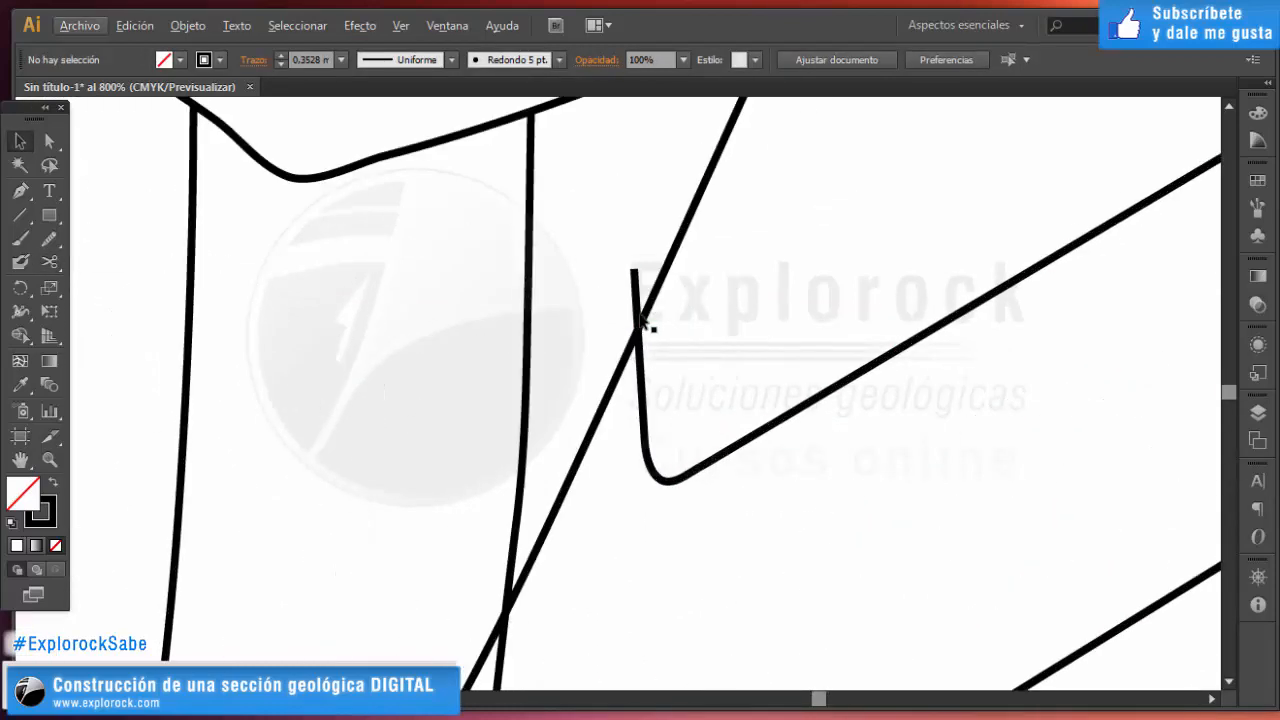
click(638, 304)
key(c)
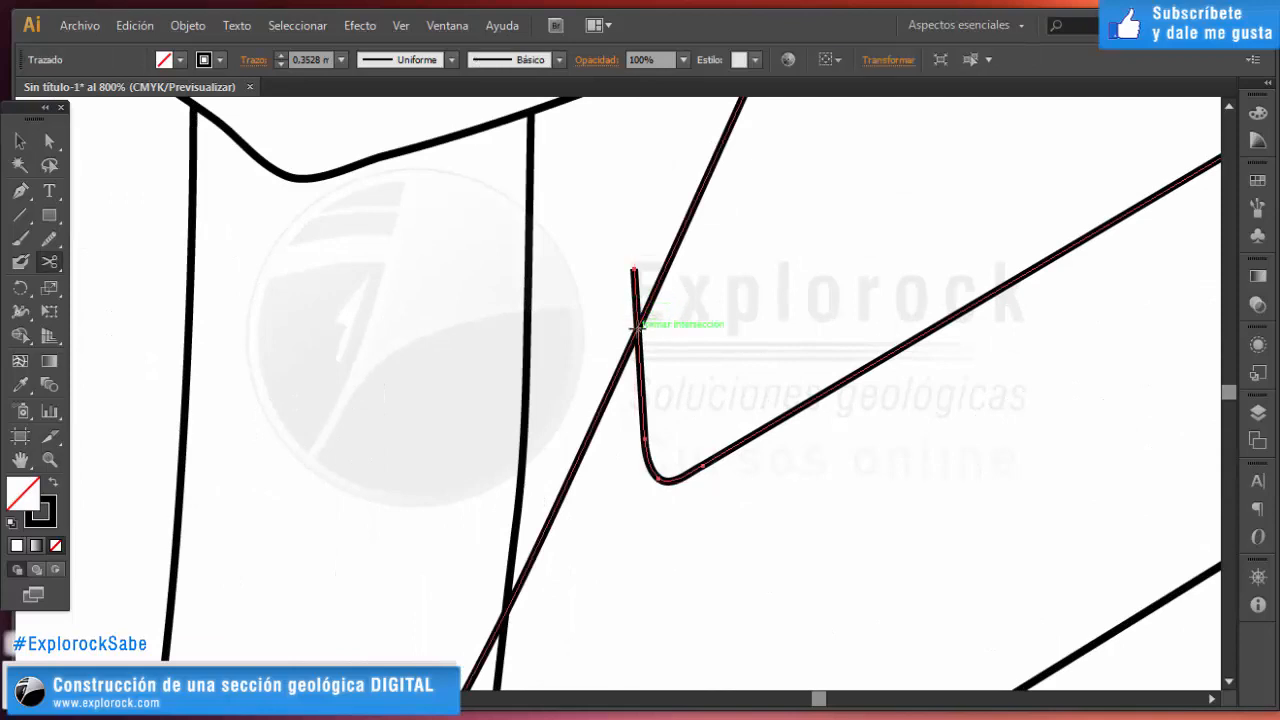
click(636, 326)
key(v)
click(633, 295)
key(Delete)
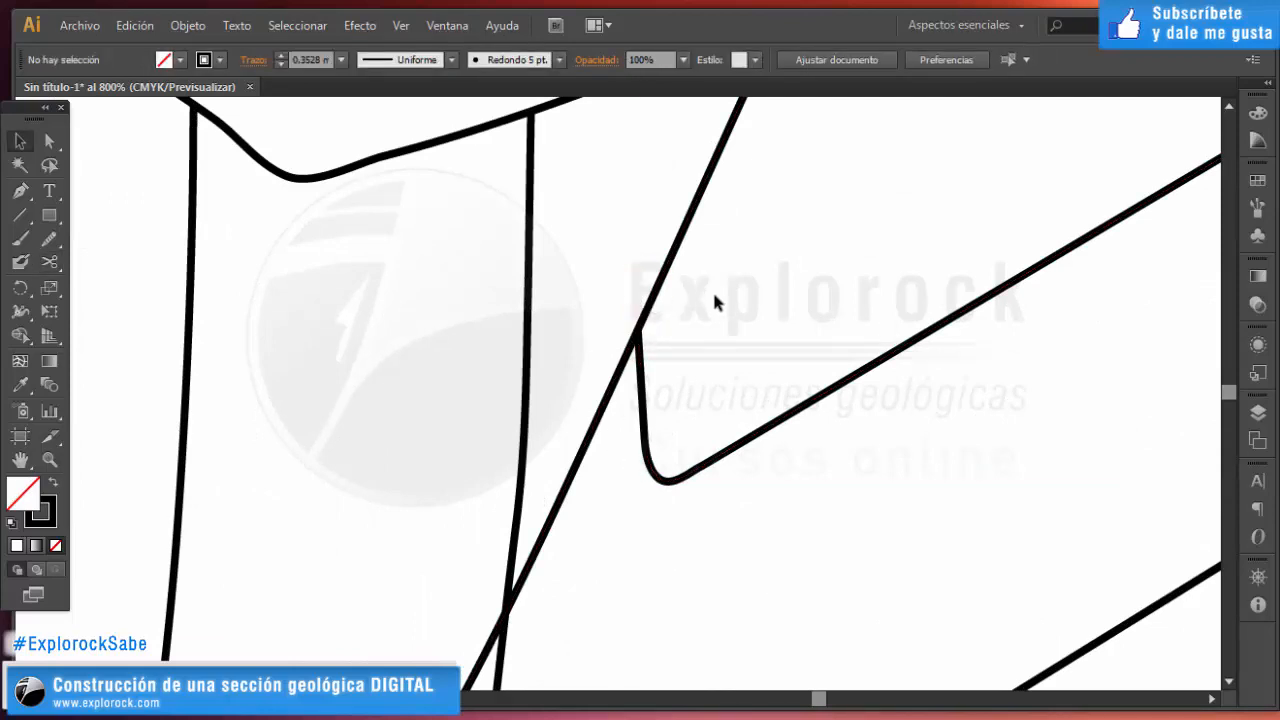
Cut the steep eastern C–D contact at its intersection with the fault and delete the portion below the fault.
scroll(714, 296, down, 4)
scroll(620, 380, up, 3)
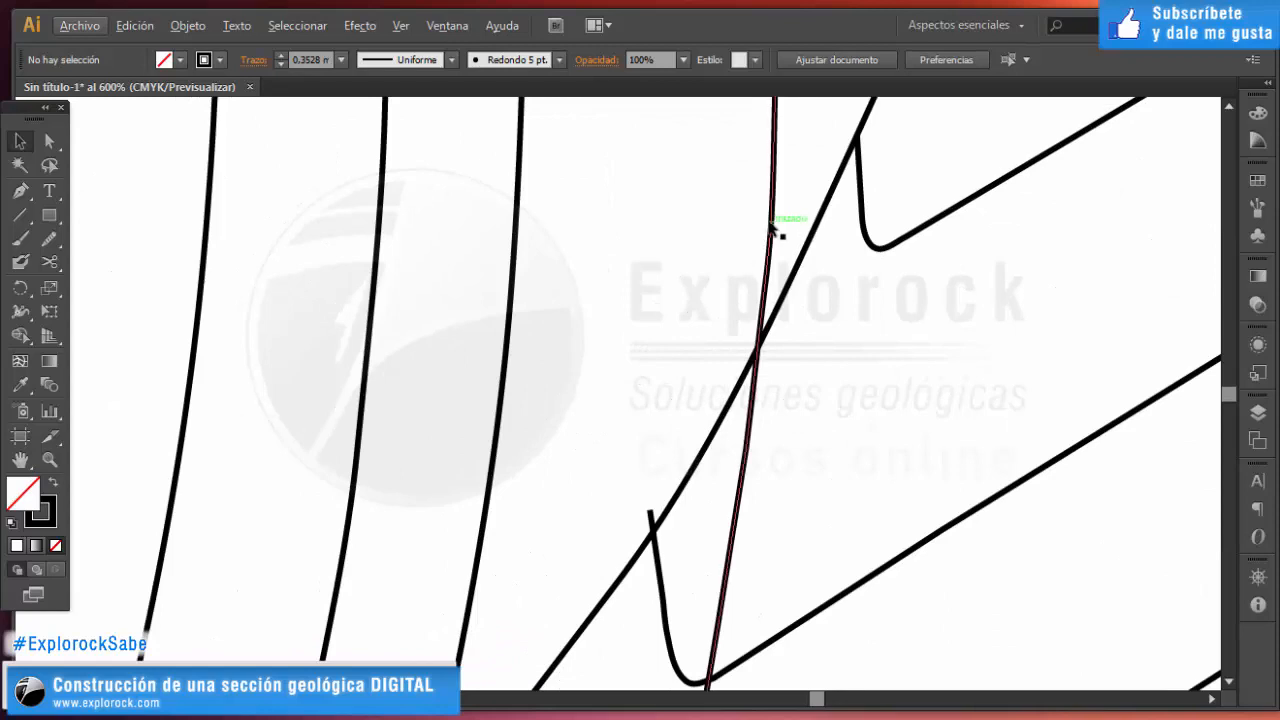
click(772, 228)
key(c)
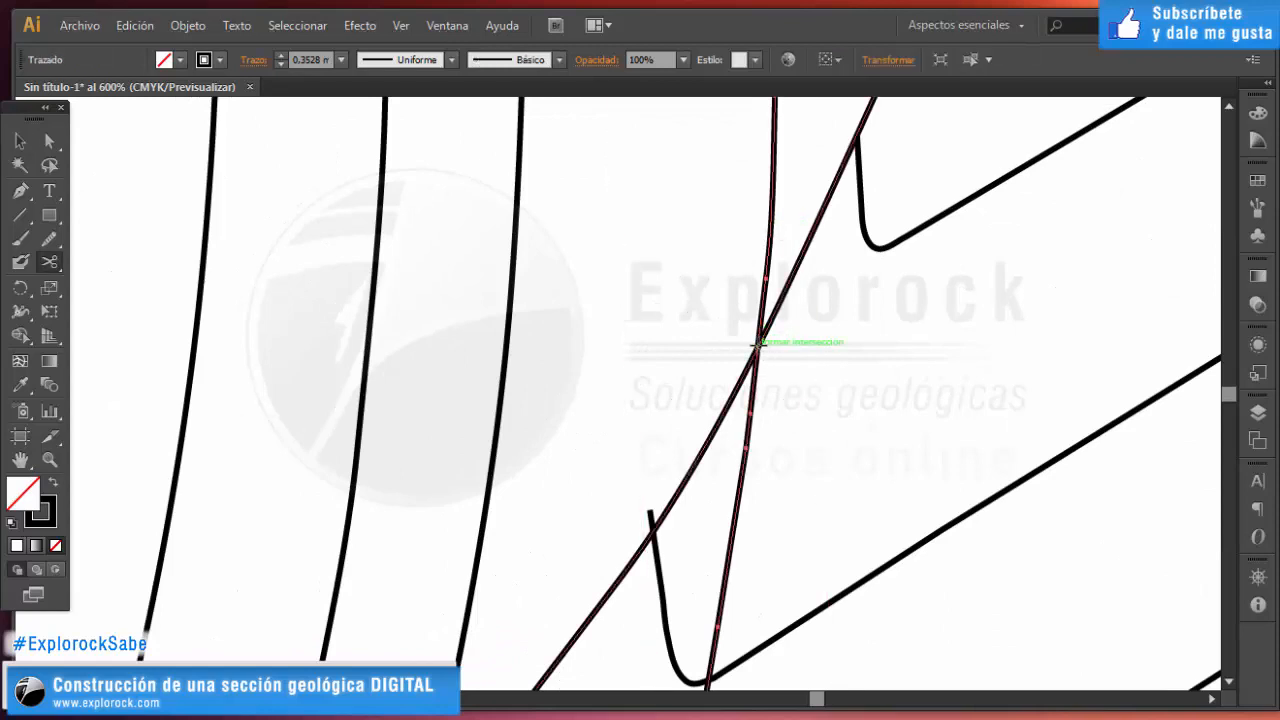
click(757, 343)
key(v)
key(Delete)
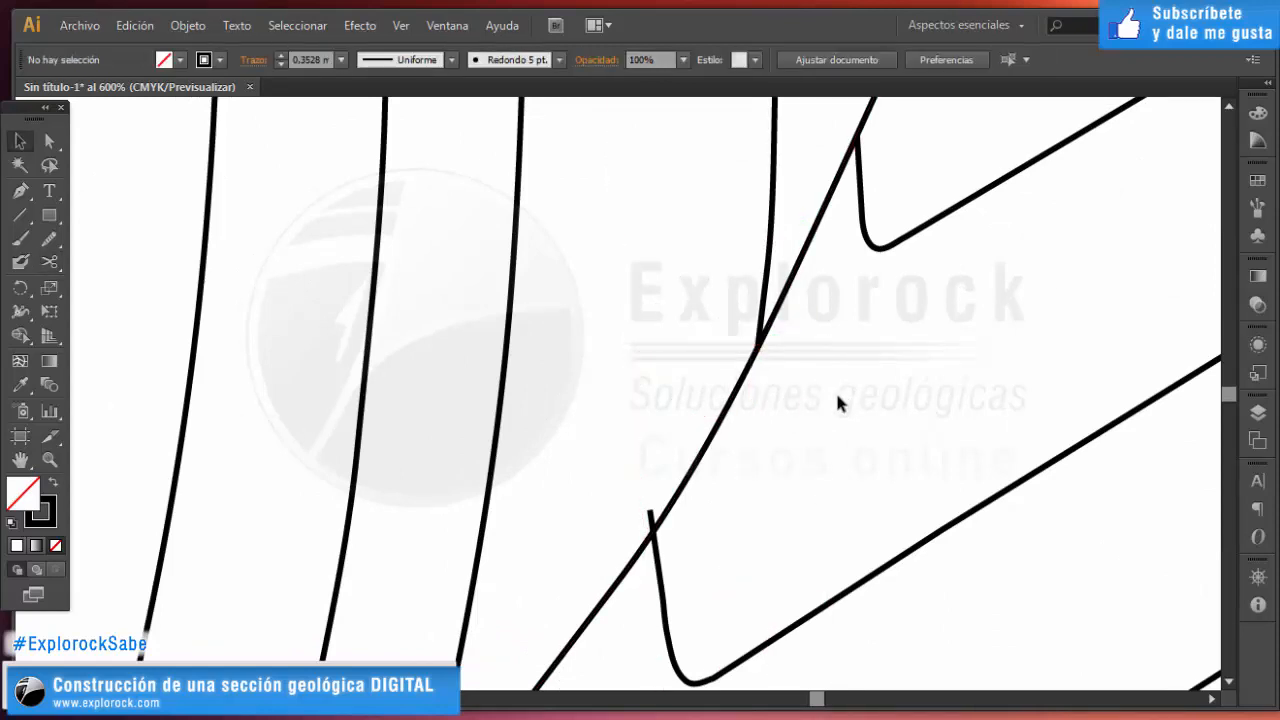
Cut the middle folded contact at its intersection with the fault and delete the short end projecting past it.
key(c)
click(654, 523)
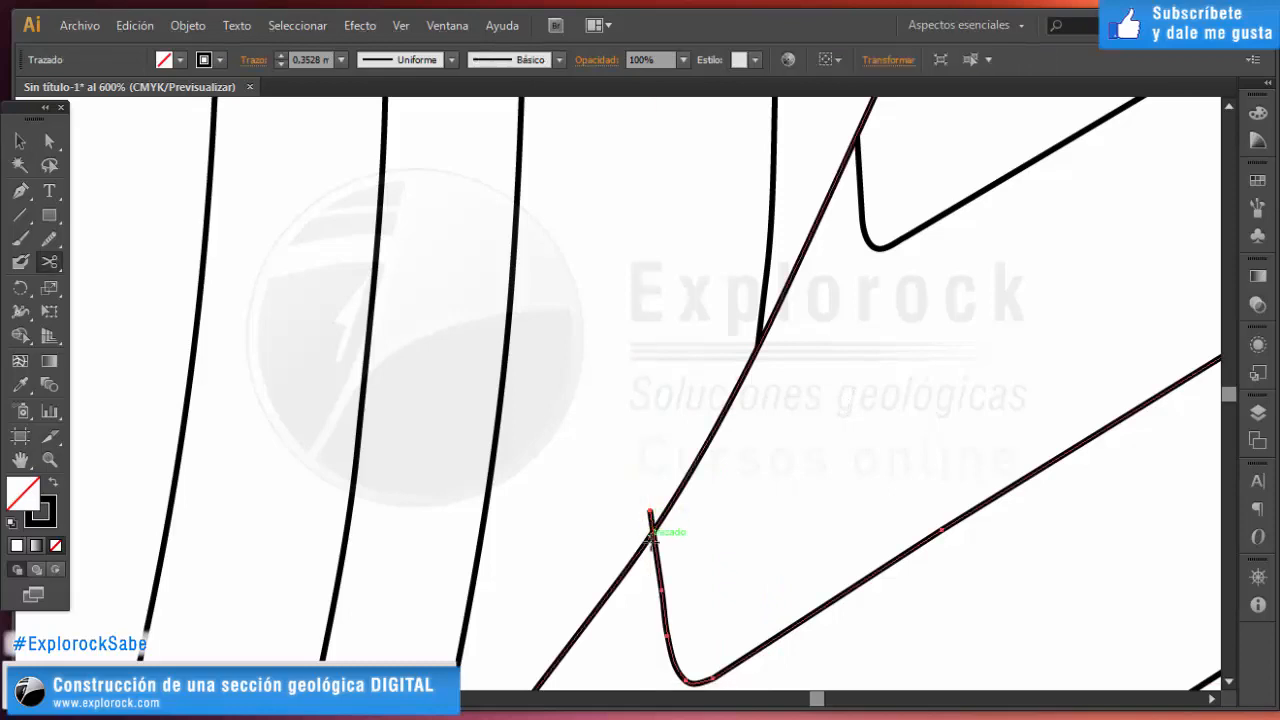
scroll(652, 525, up, 2)
click(652, 522)
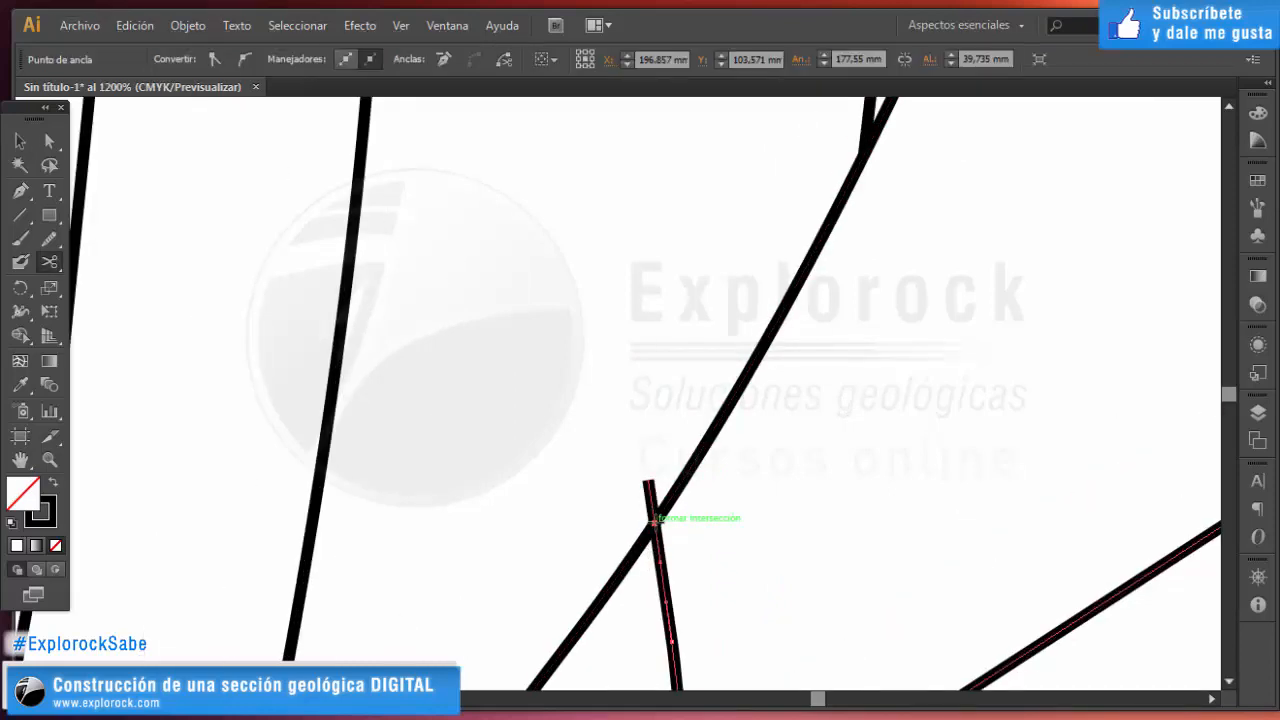
click(22, 141)
click(686, 374)
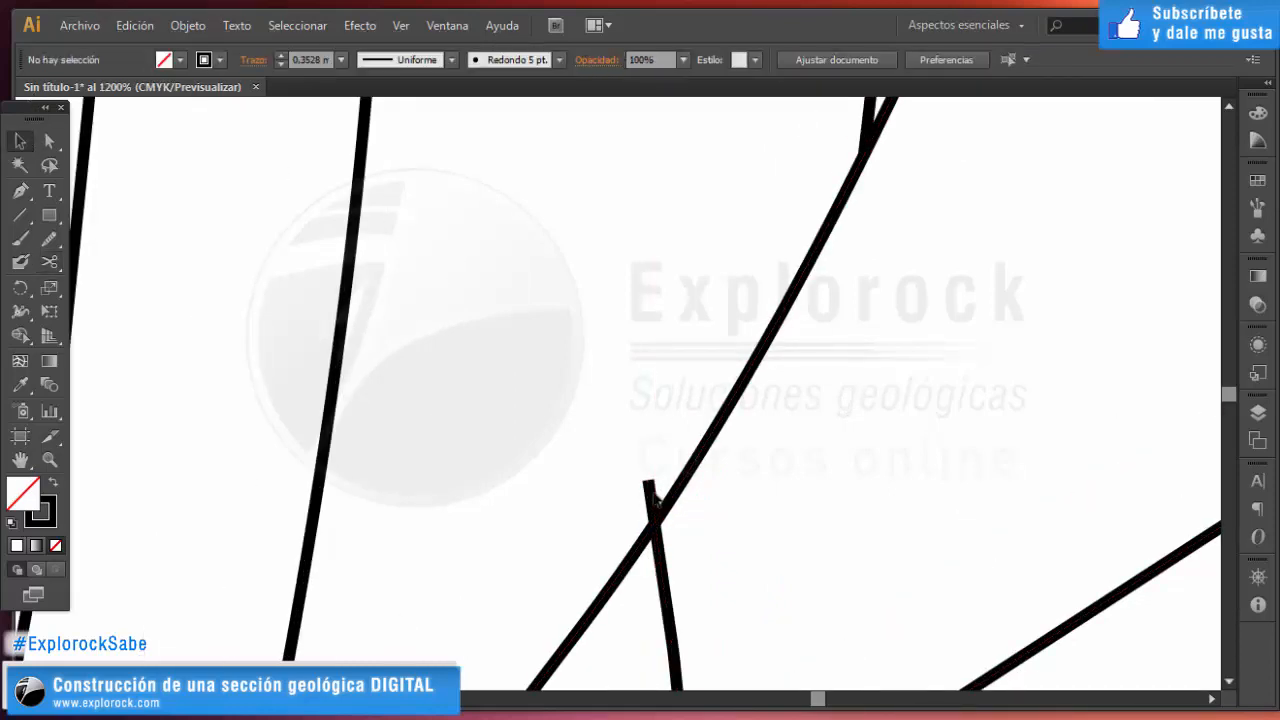
Cut the steep eastern B–C contact at the fault line and delete the segment extending below it.
scroll(757, 277, down, 5)
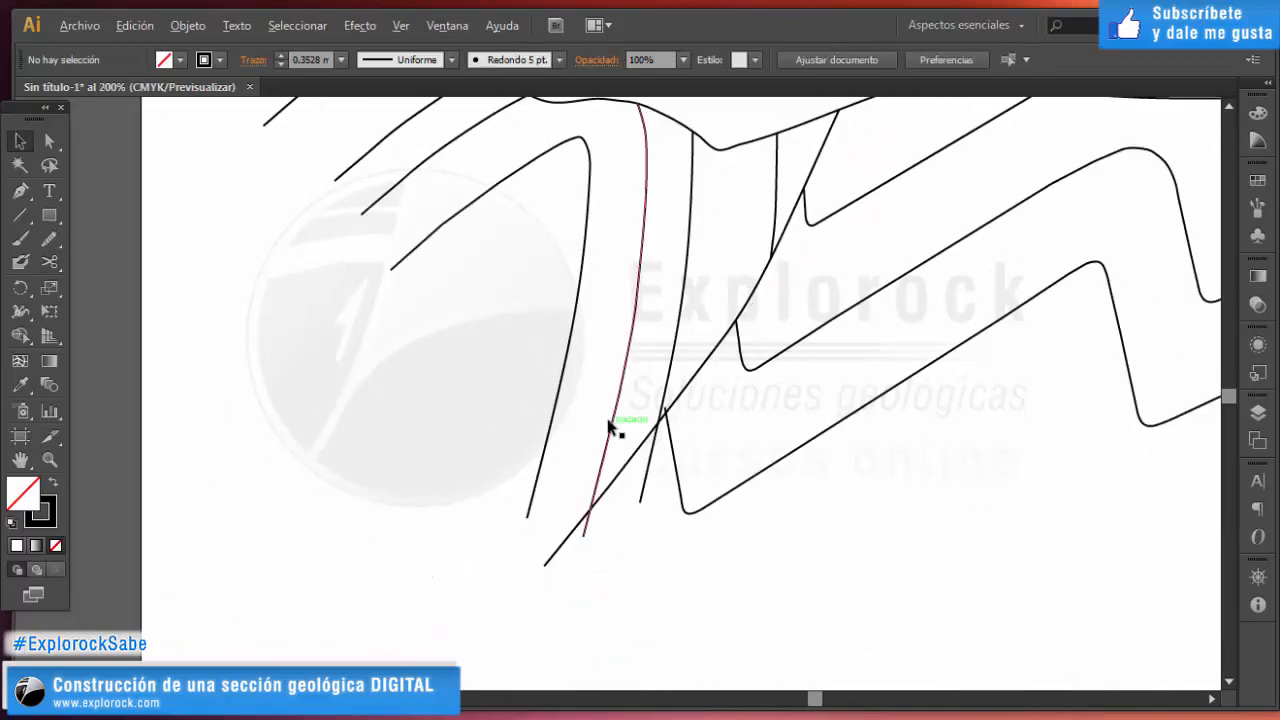
scroll(617, 425, up, 3)
click(716, 474)
key(c)
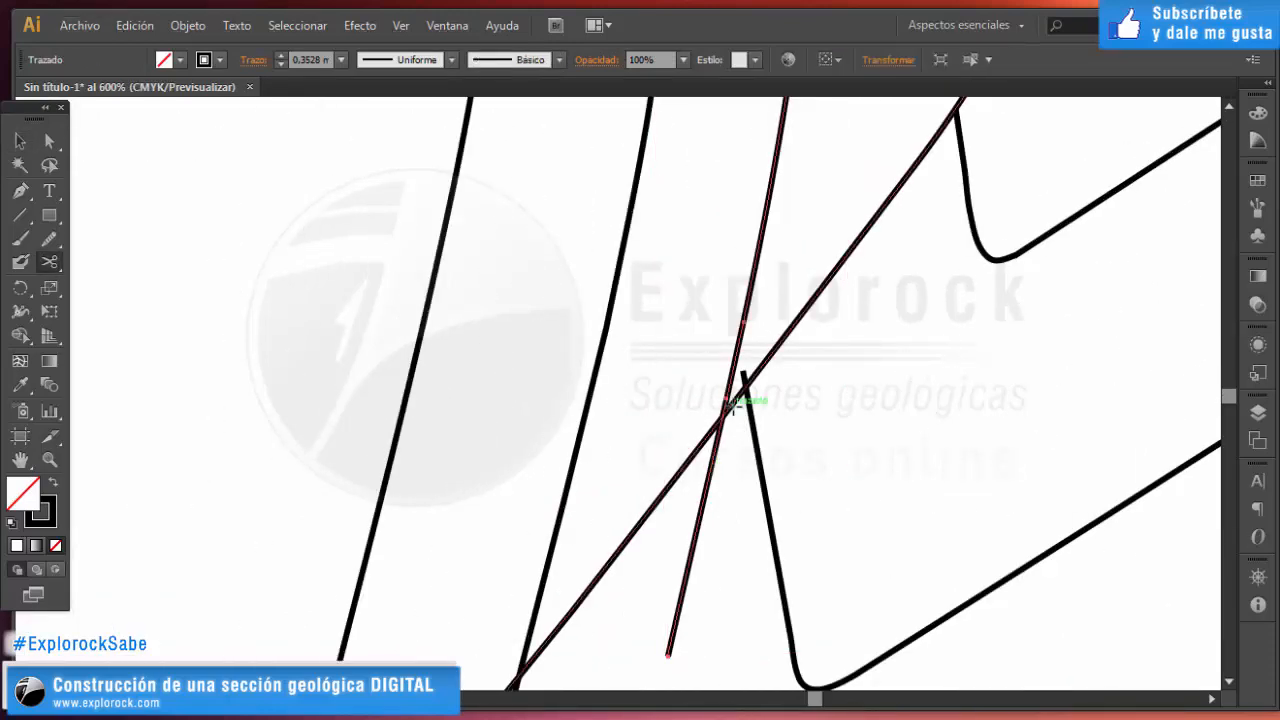
click(720, 412)
key(Delete)
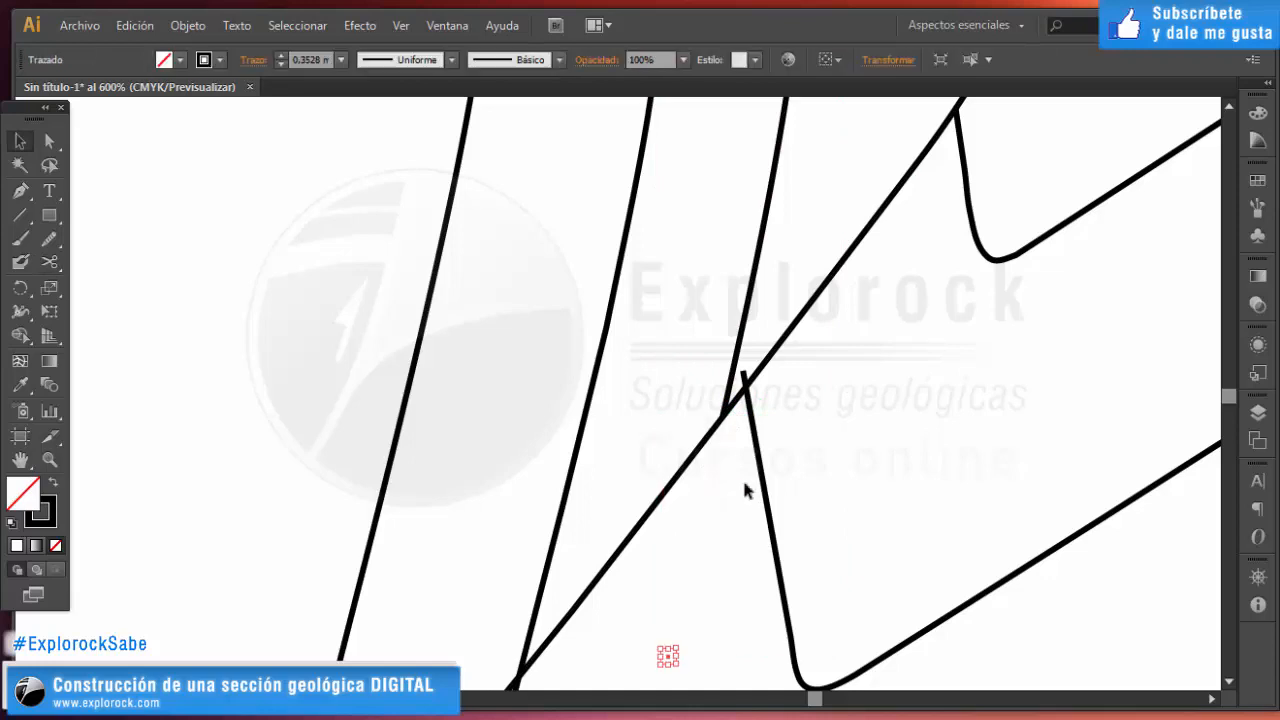
Try to cut the steep eastern A–B contact at the fault and remove its lower end, then undo the deletion and cut.
drag(694, 543, 740, 375)
click(596, 432)
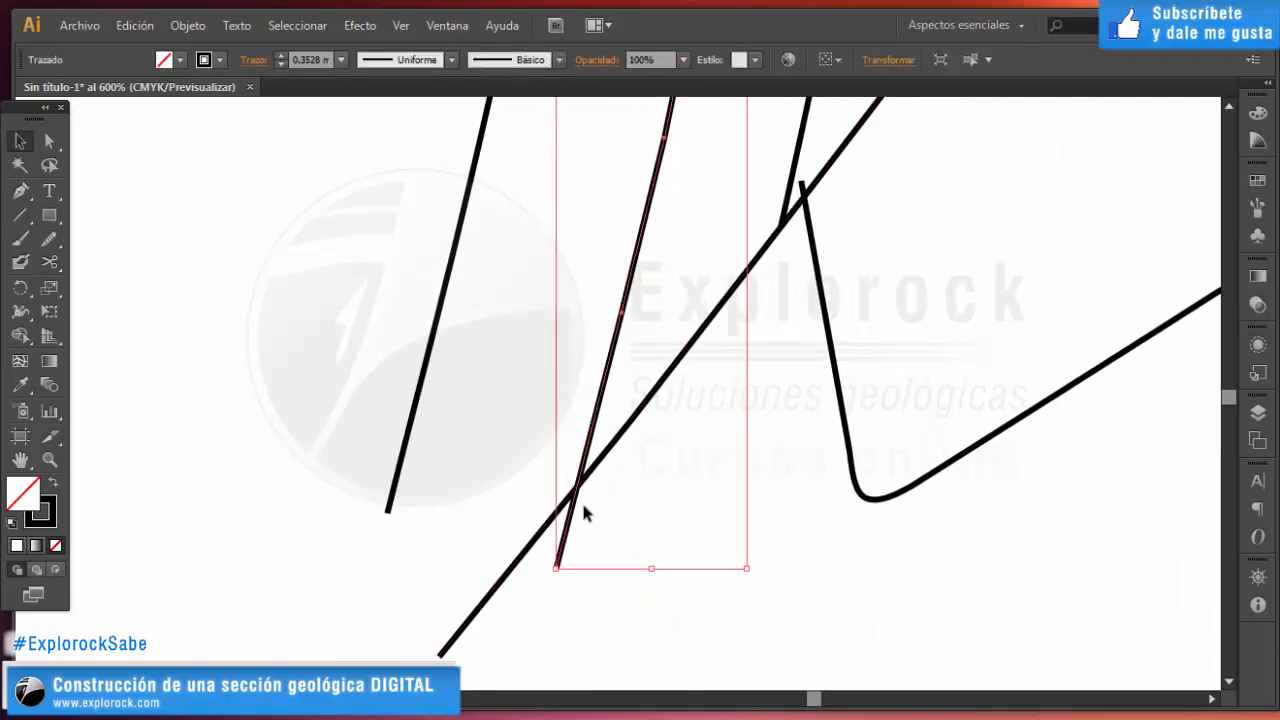
key(c)
click(577, 482)
key(v)
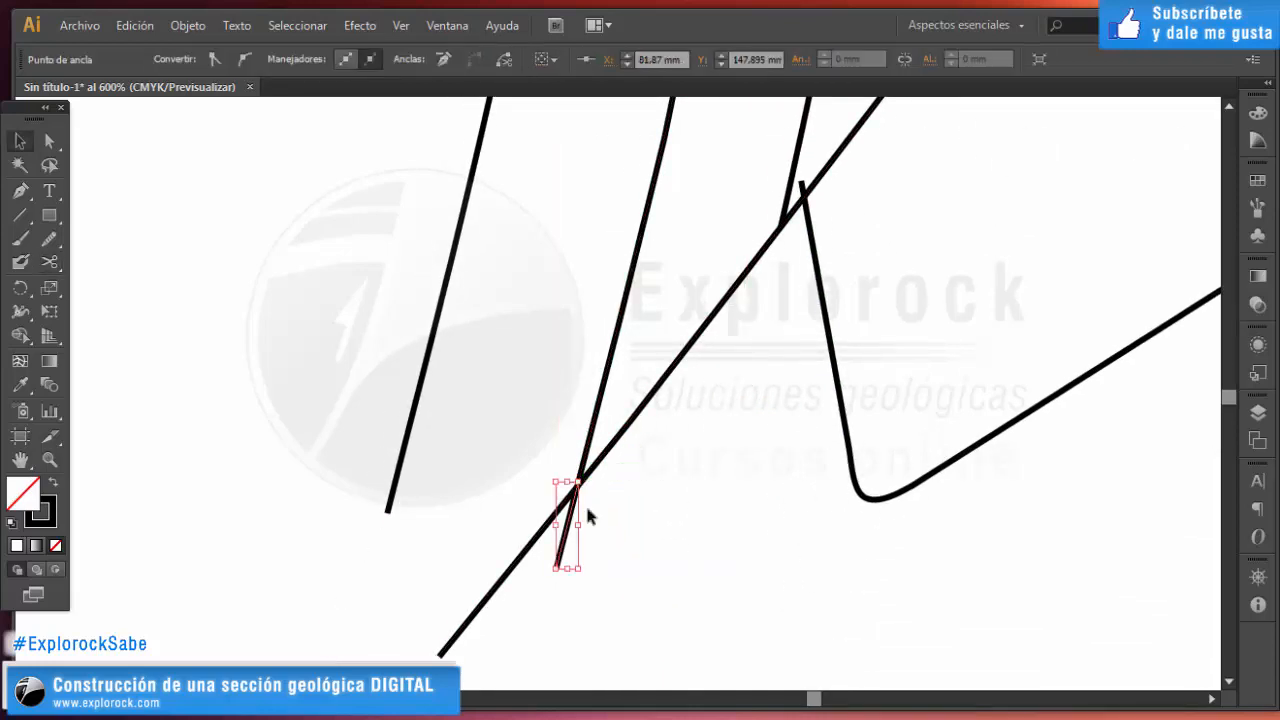
click(600, 522)
click(568, 527)
key(Delete)
key(alt)
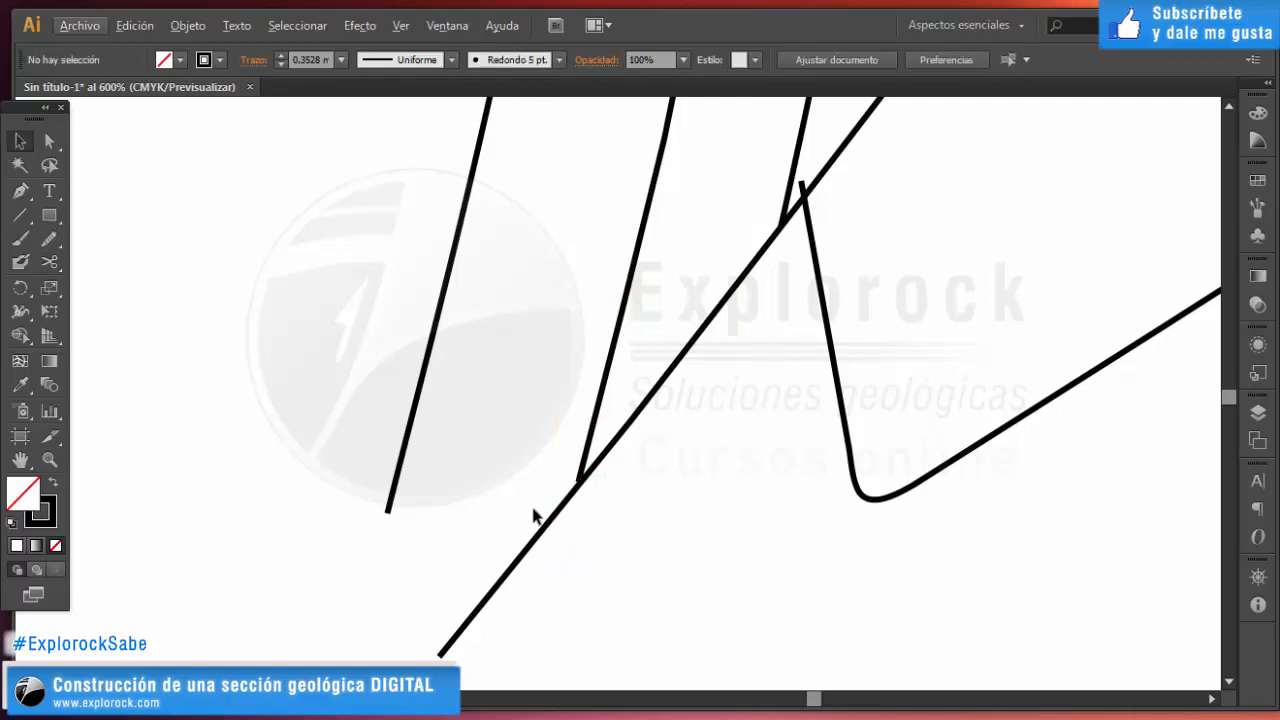
key(ctrl+z)
key(ctrl+z)
Cut the steep eastern A–B contact exactly at its intersection with the fault and delete the segment below it.
scroll(571, 527, up, 3)
key(c)
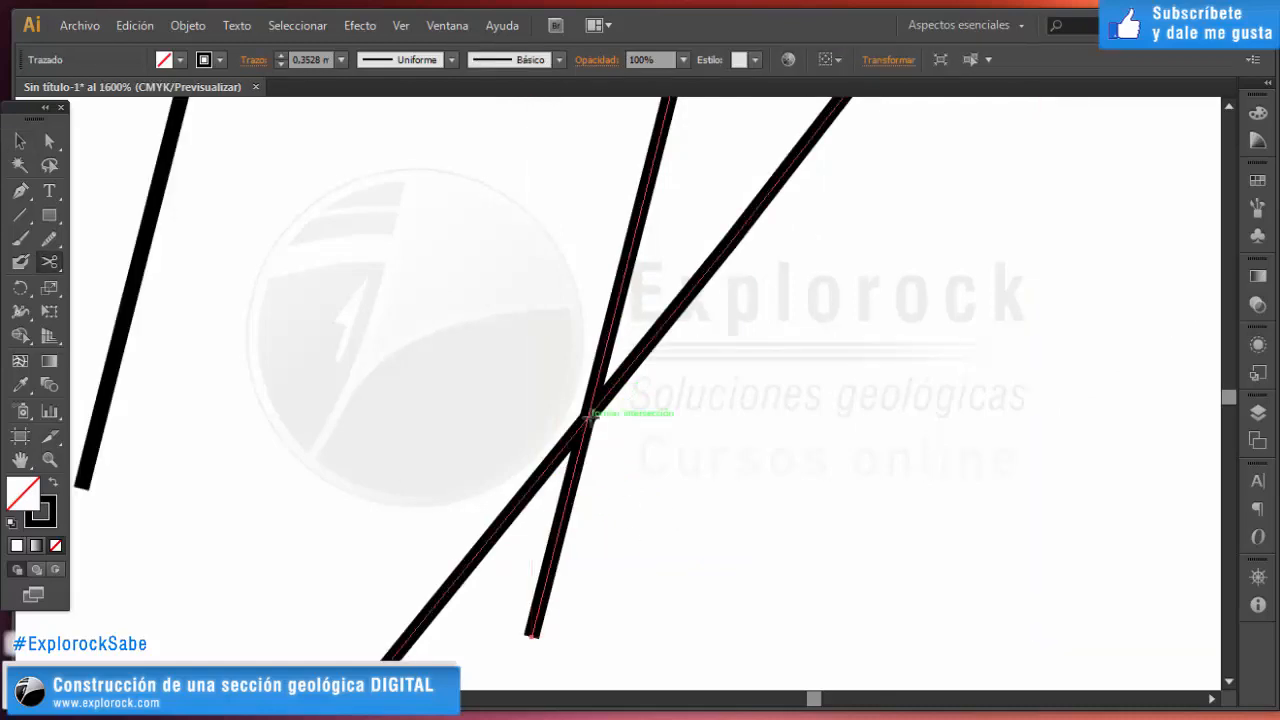
click(588, 412)
key(ctrl+z)
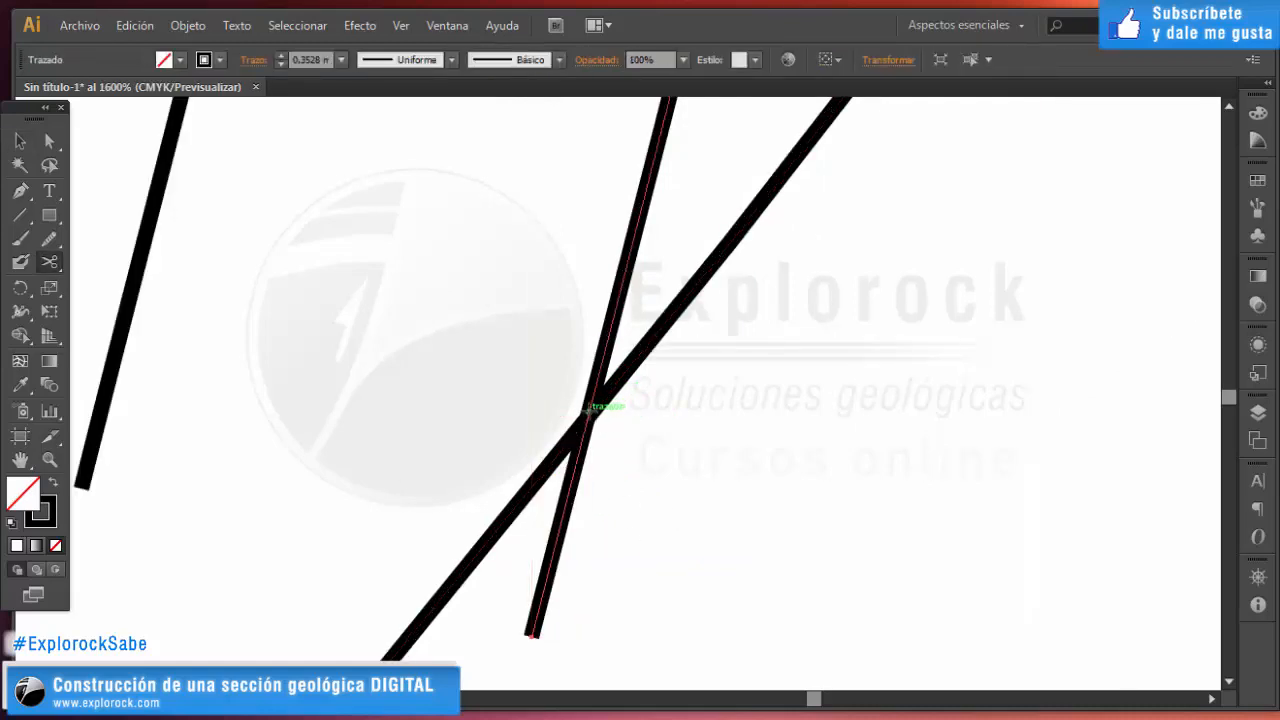
click(588, 416)
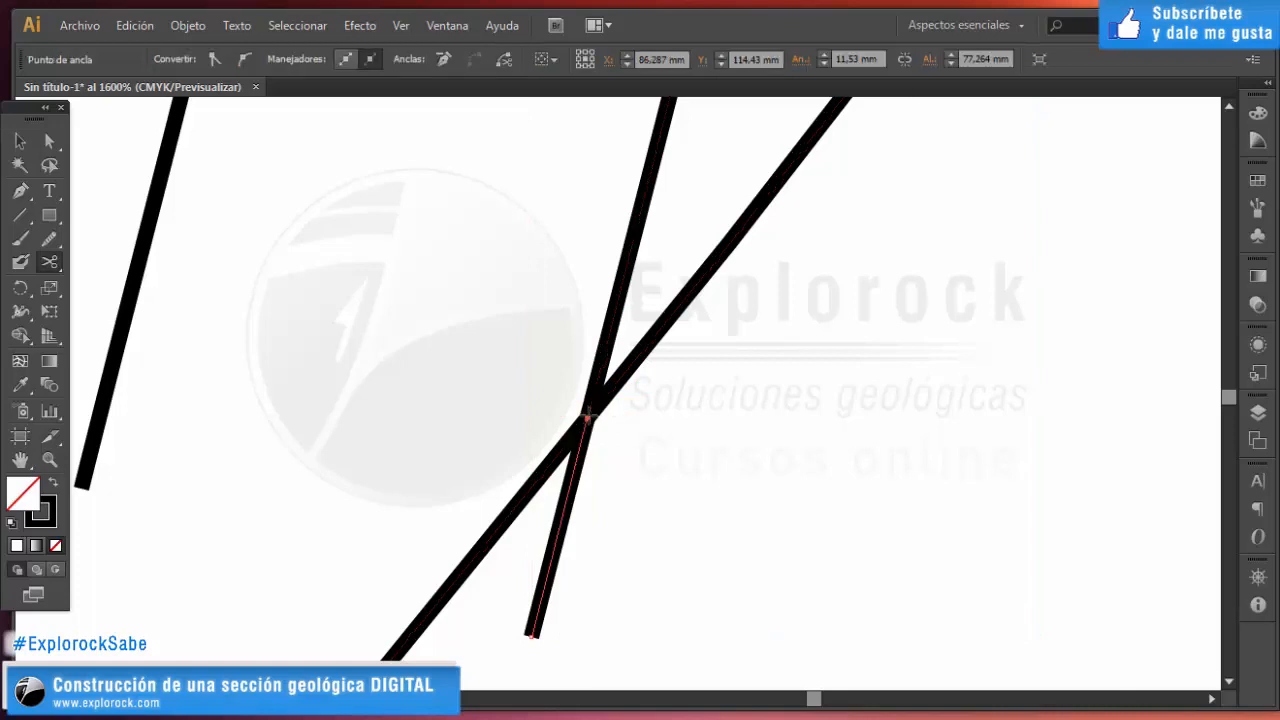
key(v)
click(652, 513)
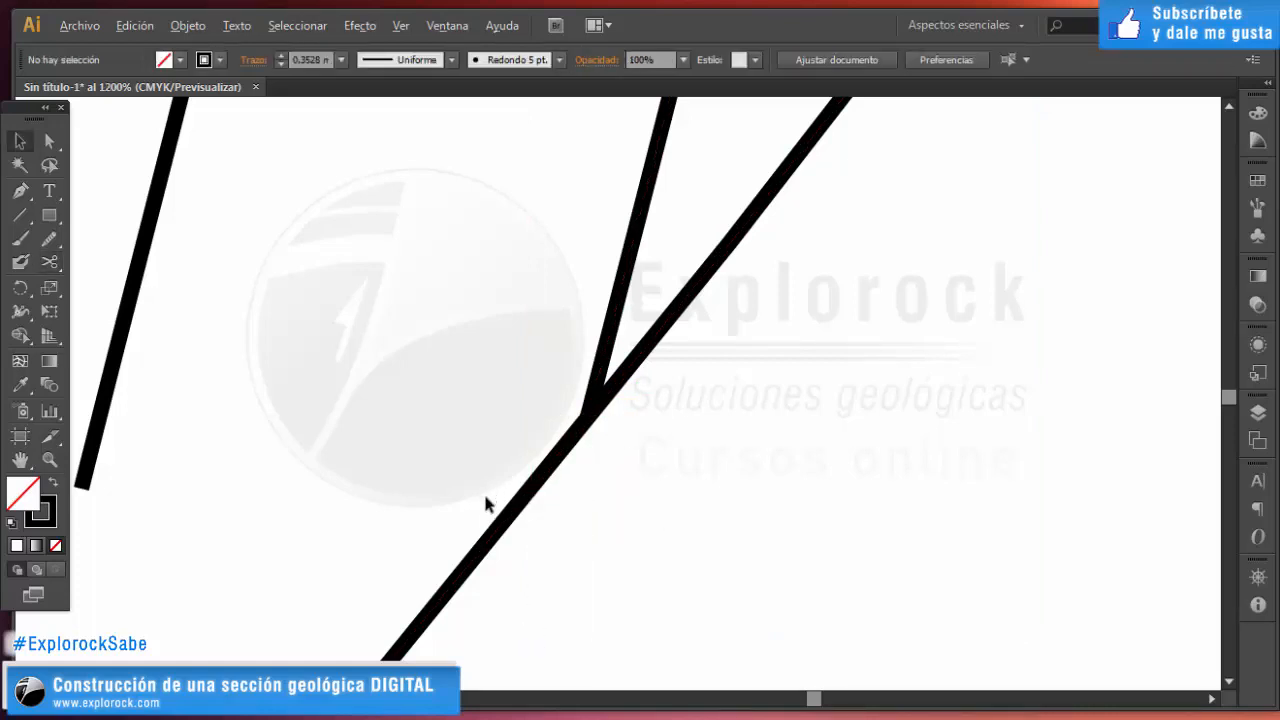
Cut the upper end of the inclined contact just east of the fault at the lower shallow curve and delete the projecting piece.
scroll(488, 508, down, 8)
scroll(530, 318, up, 1)
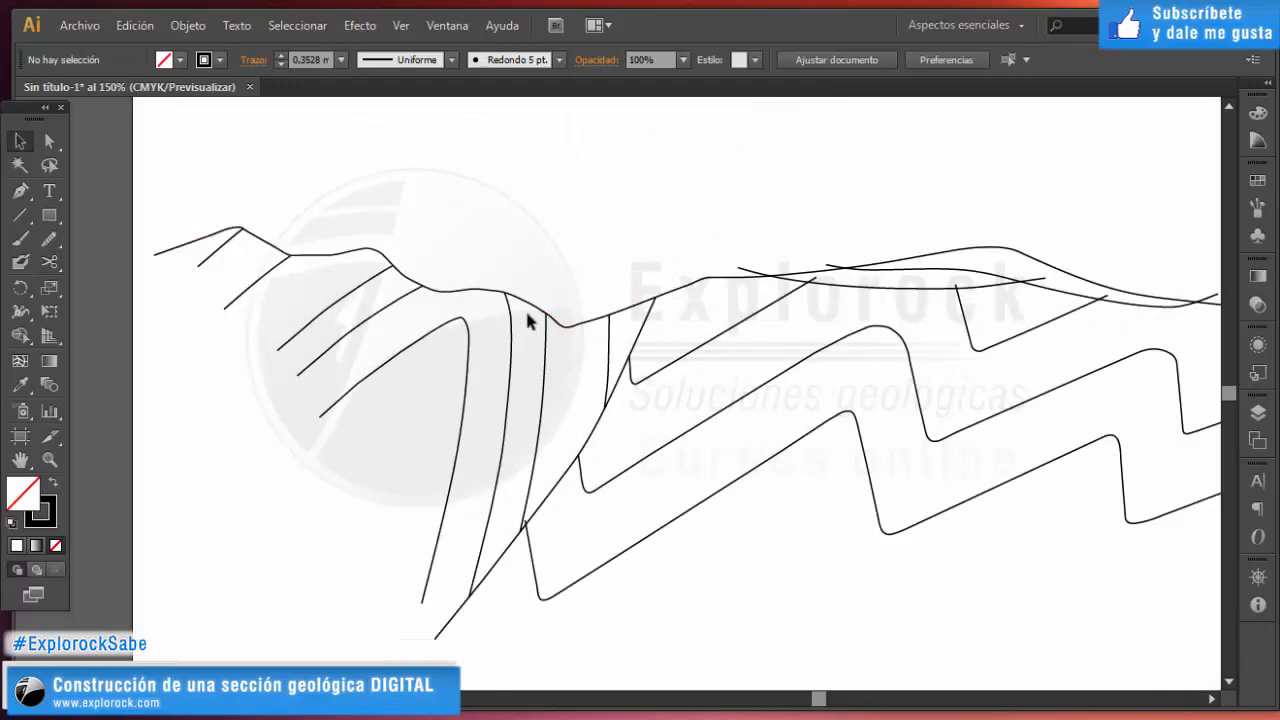
scroll(551, 416, right, 2)
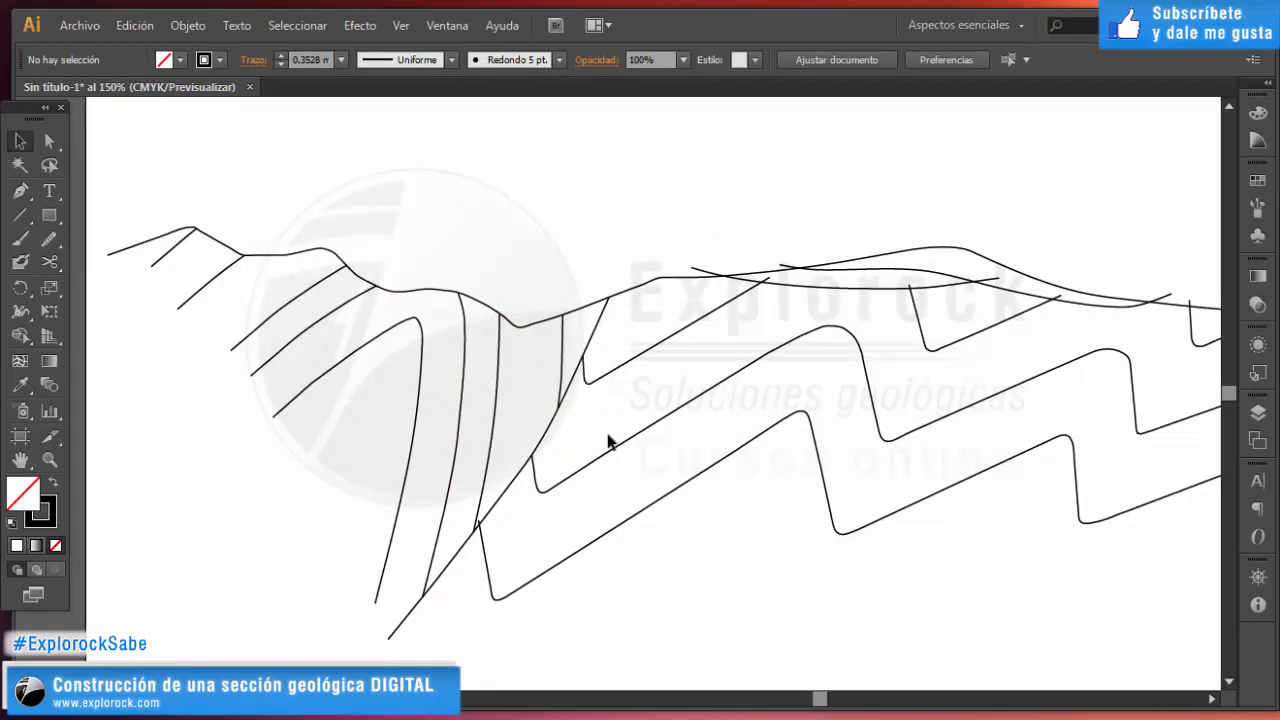
scroll(620, 452, right, 2)
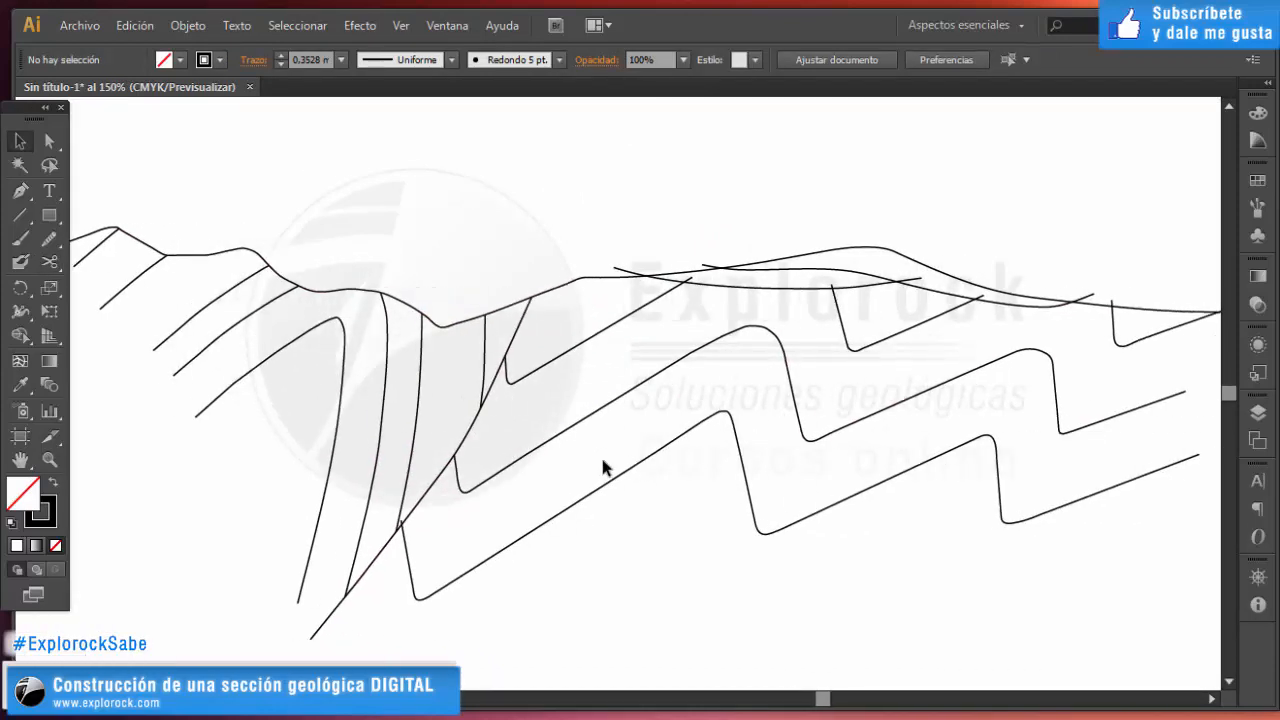
scroll(690, 284, up, 5)
scroll(794, 382, up, 2)
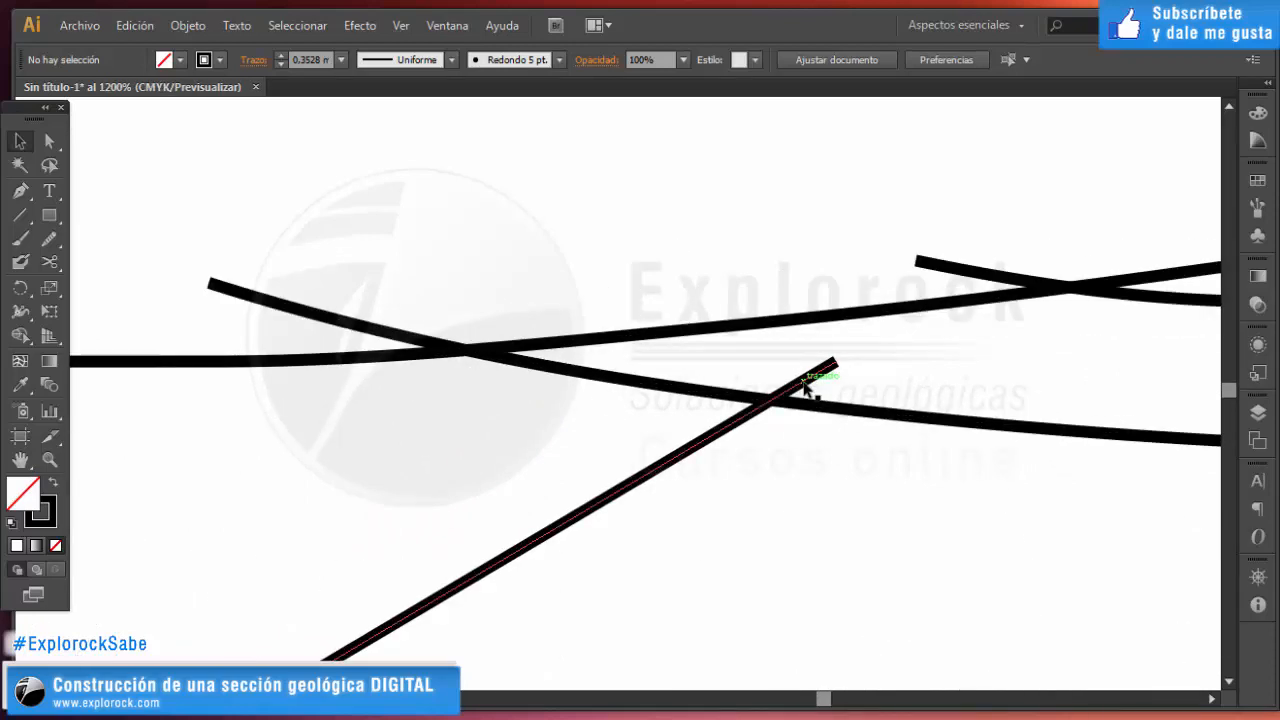
click(806, 381)
key(c)
click(775, 400)
key(v)
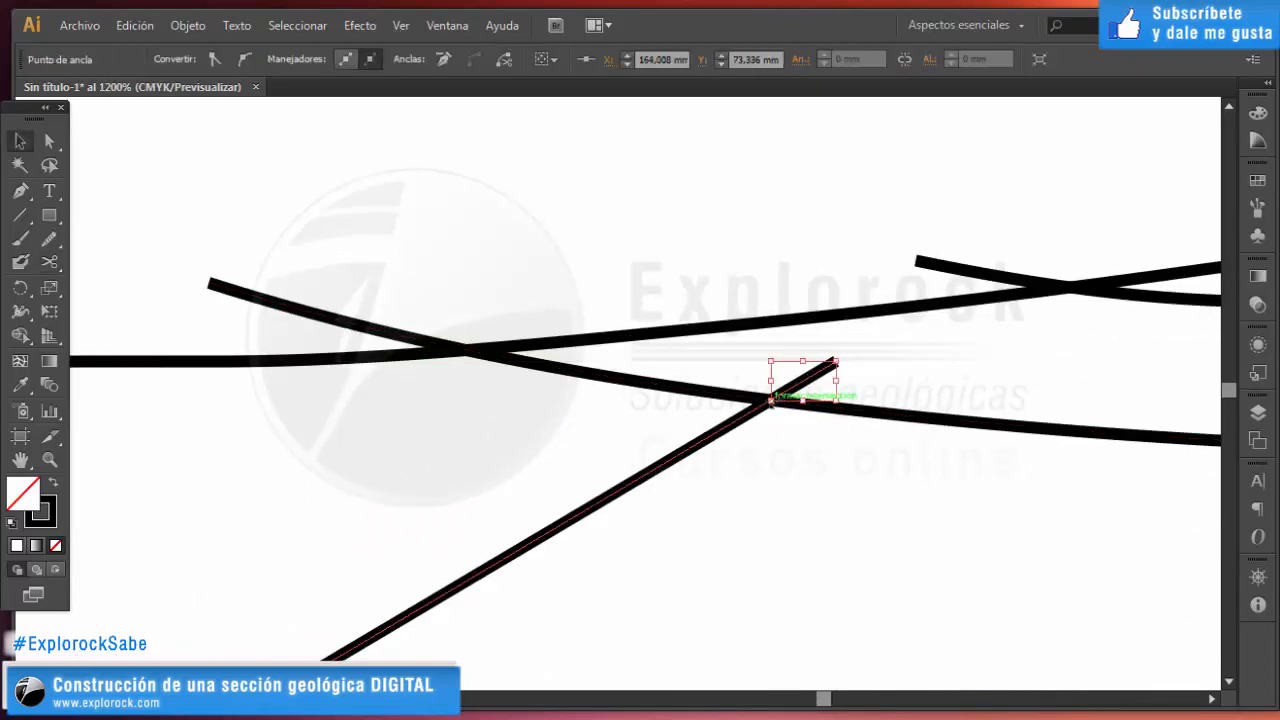
key(Delete)
Cut the lower shallow curve at its western intersection with the topographic line and delete the end above the surface.
click(418, 342)
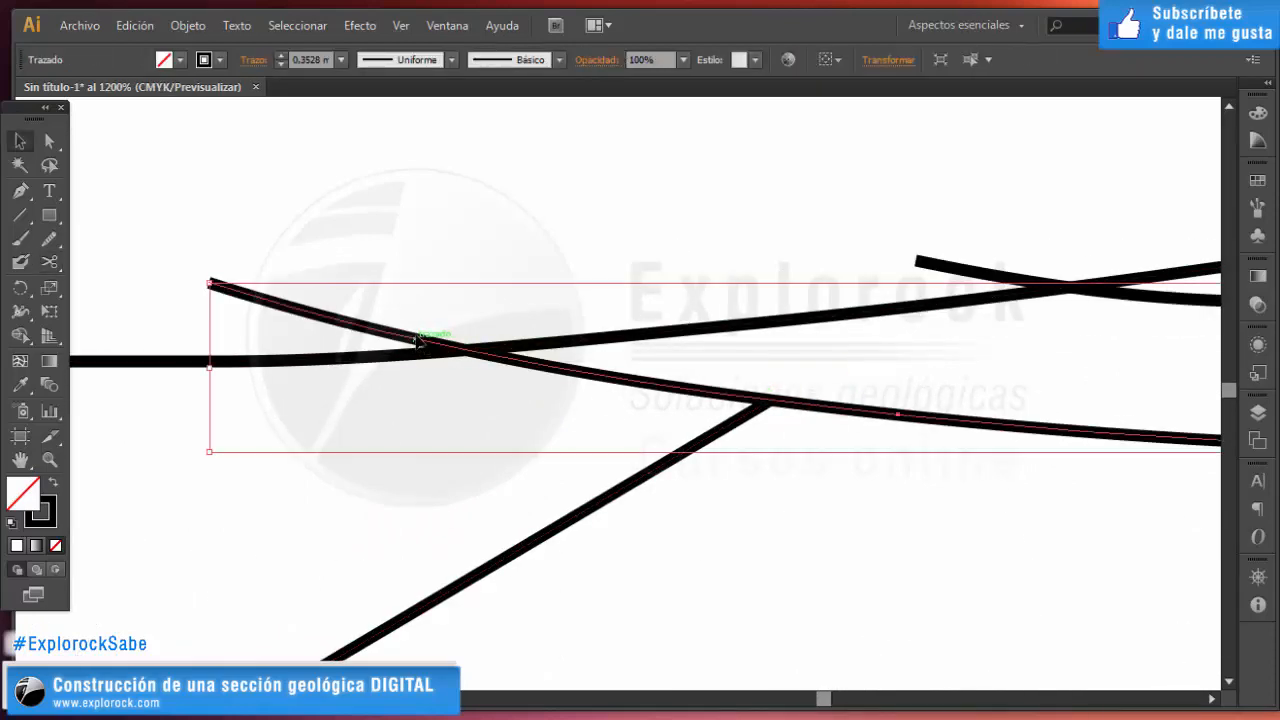
key(c)
click(472, 352)
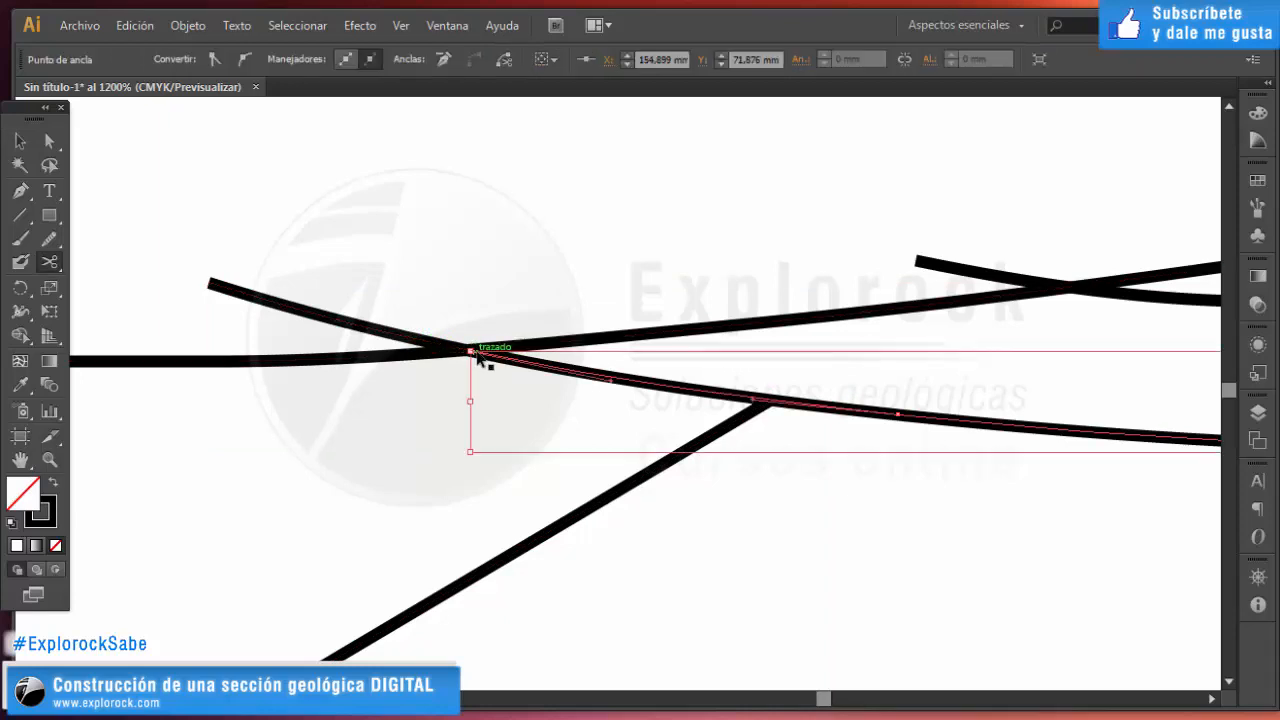
key(ctrl+z)
click(468, 352)
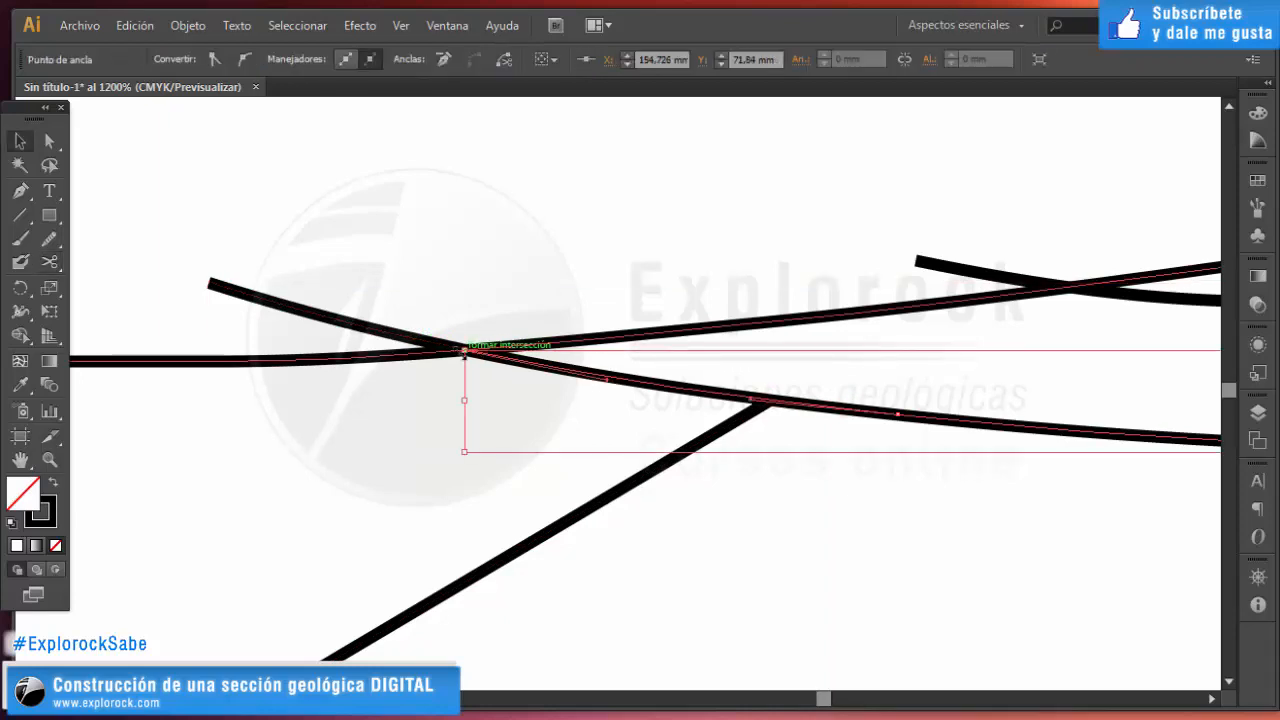
key(v)
click(323, 323)
click(313, 310)
key(Delete)
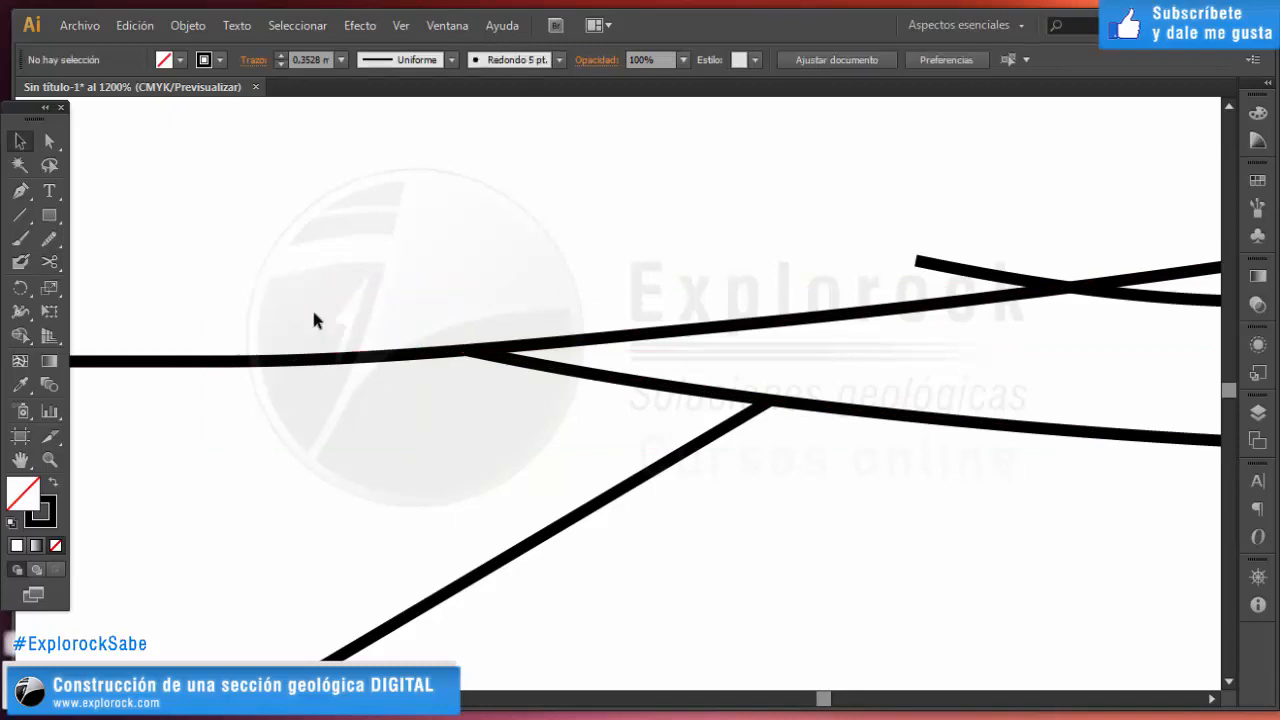
Cut the steep limb of the uppermost central fold at the lower shallow curve and delete the short end above it.
scroll(323, 337, down, 5)
scroll(500, 354, up, 4)
scroll(527, 336, up, 1)
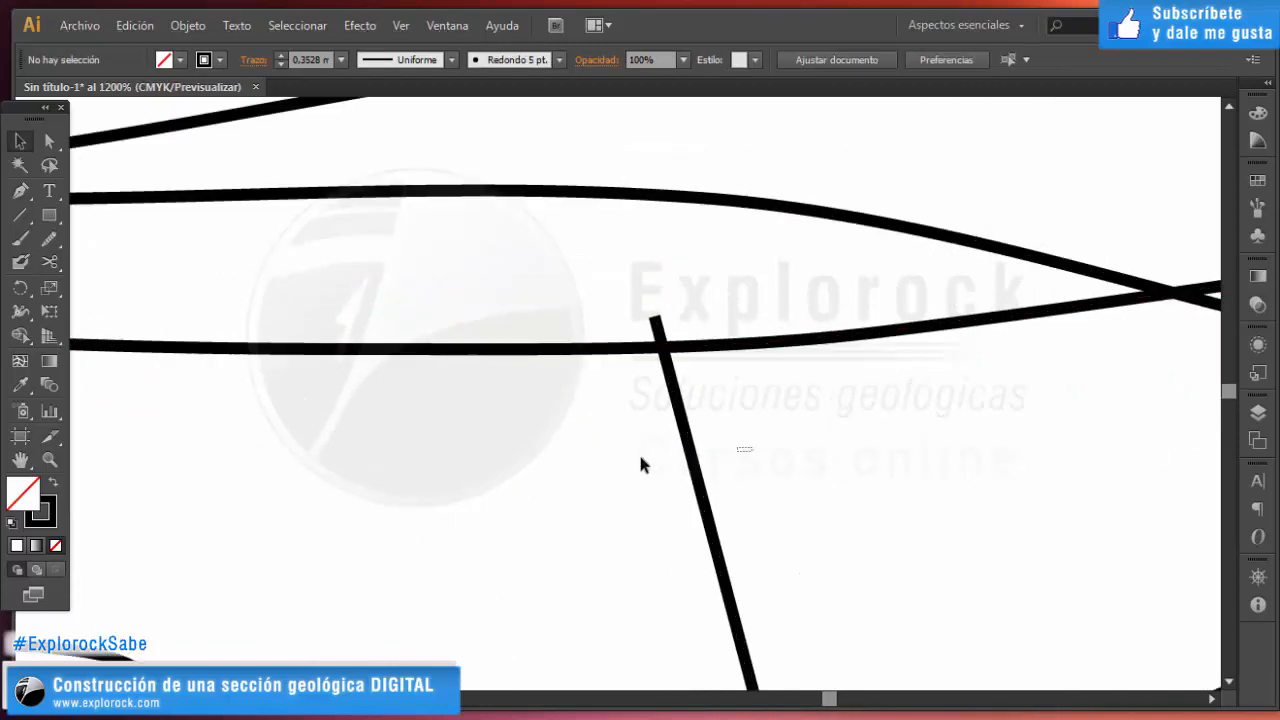
click(668, 365)
key(c)
click(662, 347)
key(v)
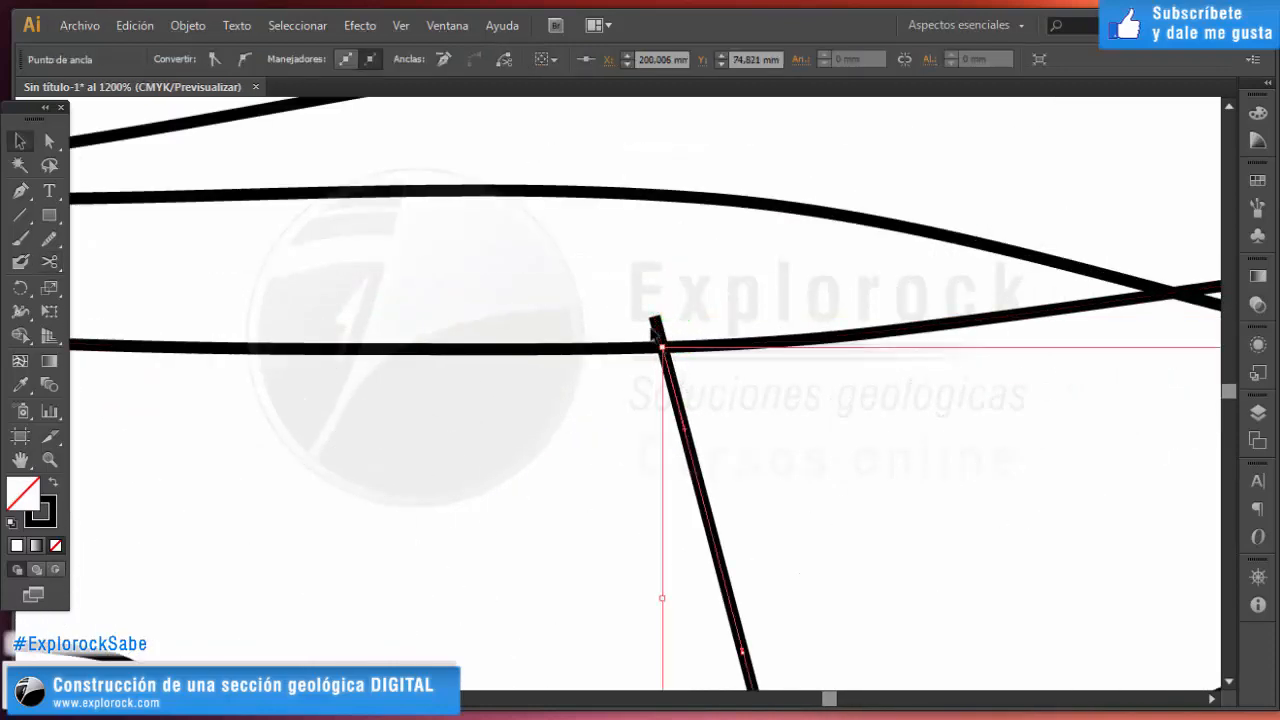
click(657, 330)
key(Delete)
Cut the gently inclined limb of the uppermost central fold at the upper shallow curve and delete the end projecting past it.
scroll(693, 397, down, 3)
scroll(693, 397, up, 3)
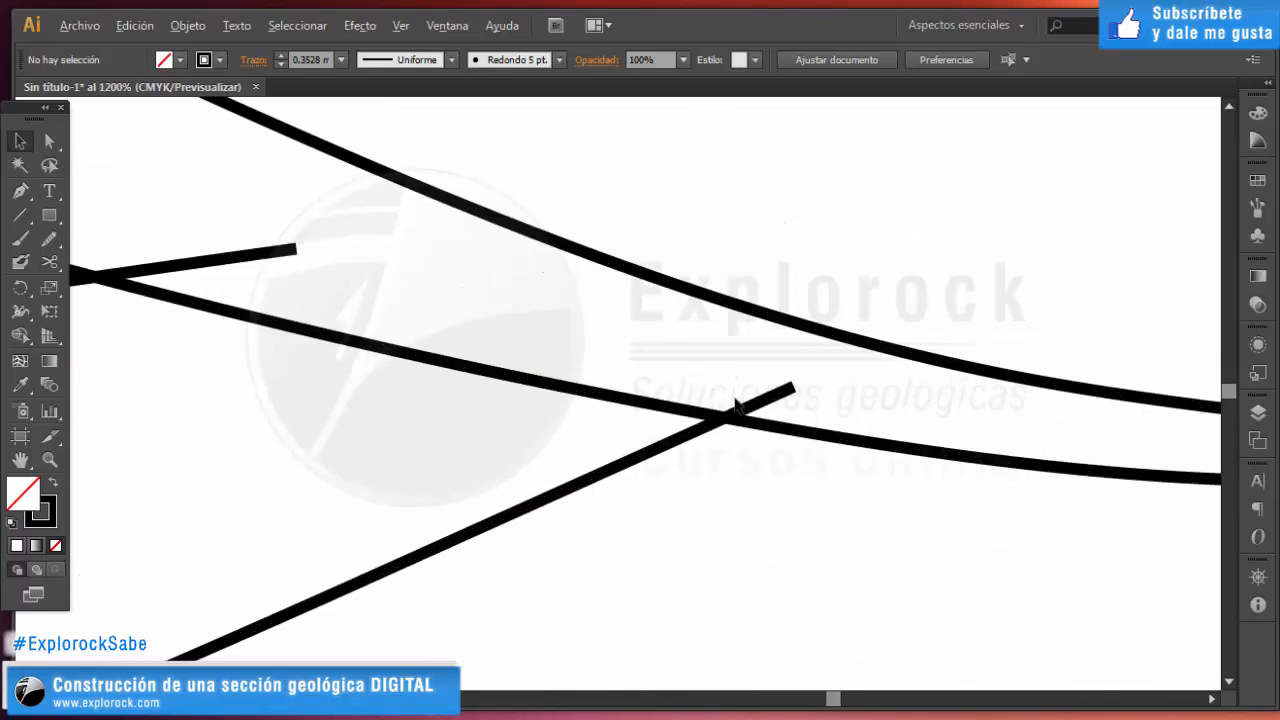
click(780, 400)
key(c)
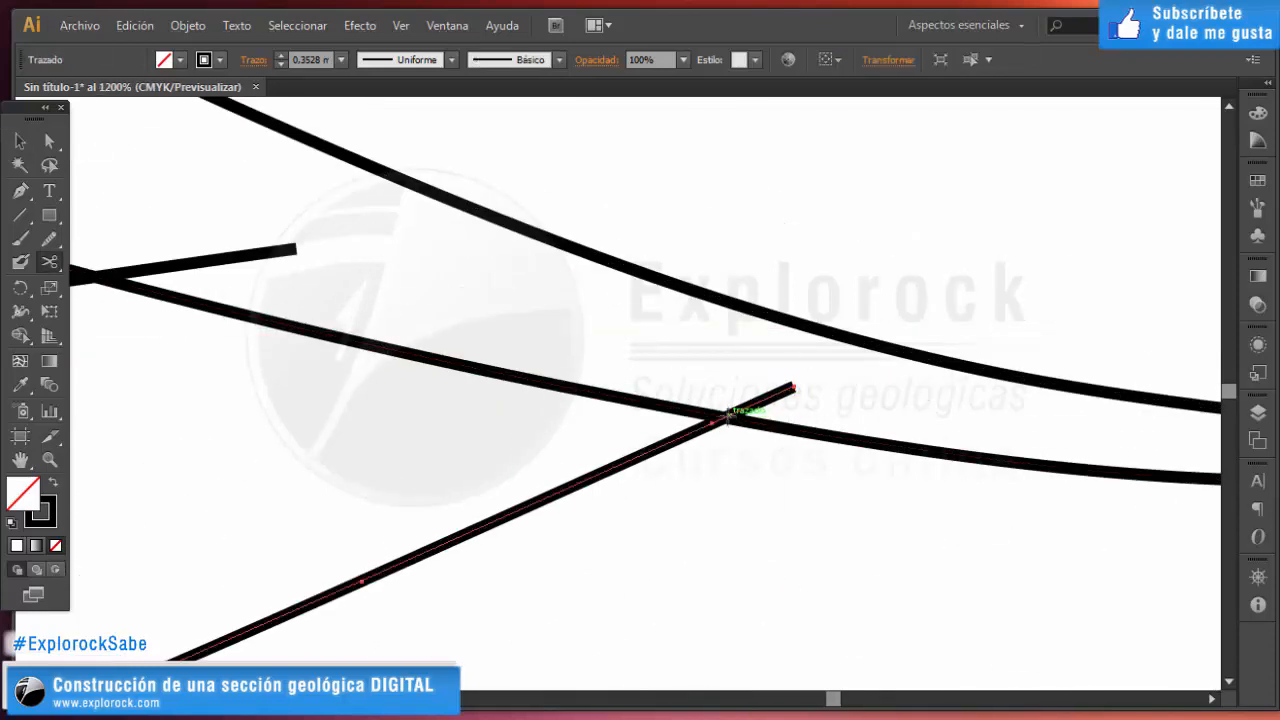
click(727, 418)
key(v)
scroll(970, 279, down, 3)
scroll(542, 234, up, 3)
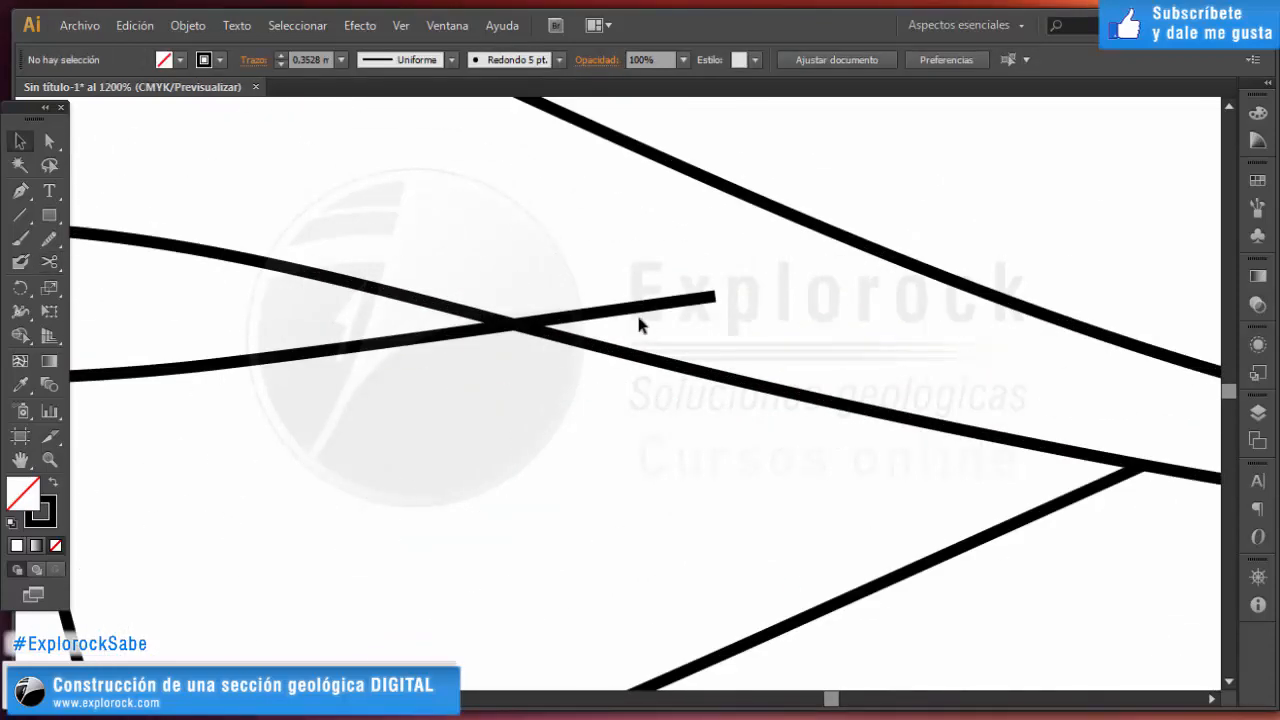
Cut the lower shallow curve at its eastern intersection with the upper shallow curve and delete the end projecting past it.
drag(714, 278, 63, 380)
key(c)
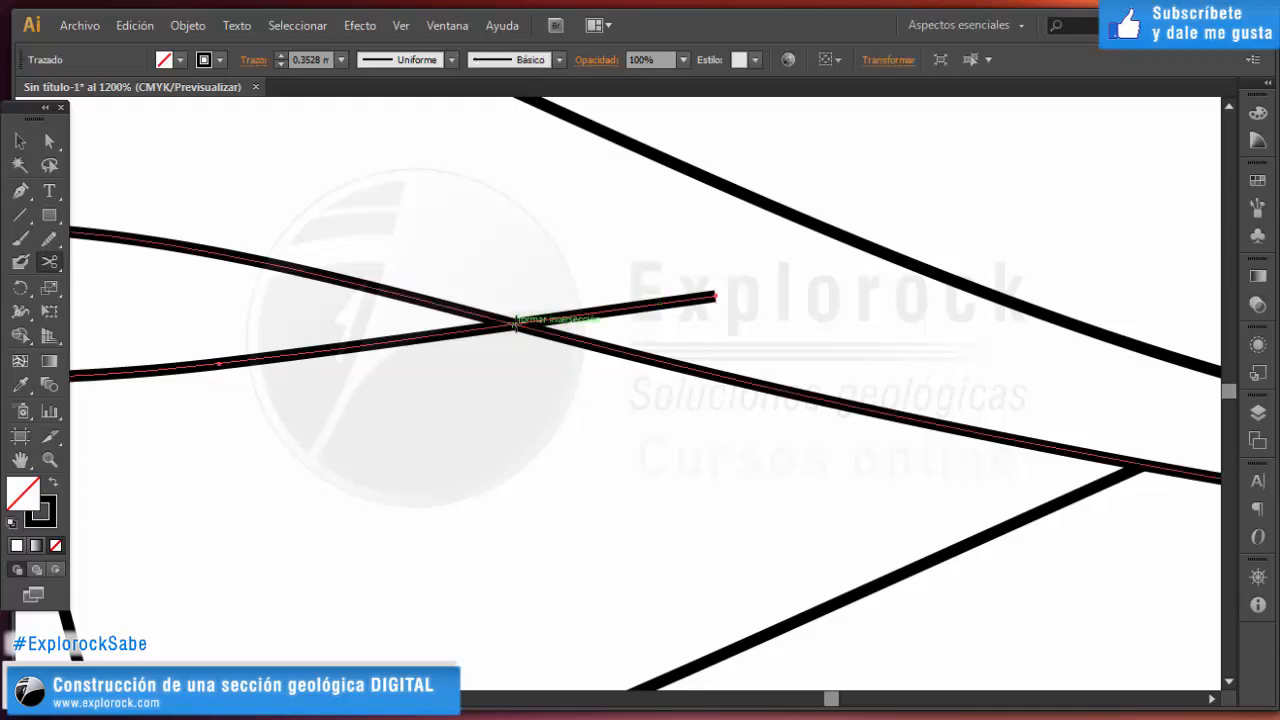
click(515, 323)
scroll(468, 312, up, 3)
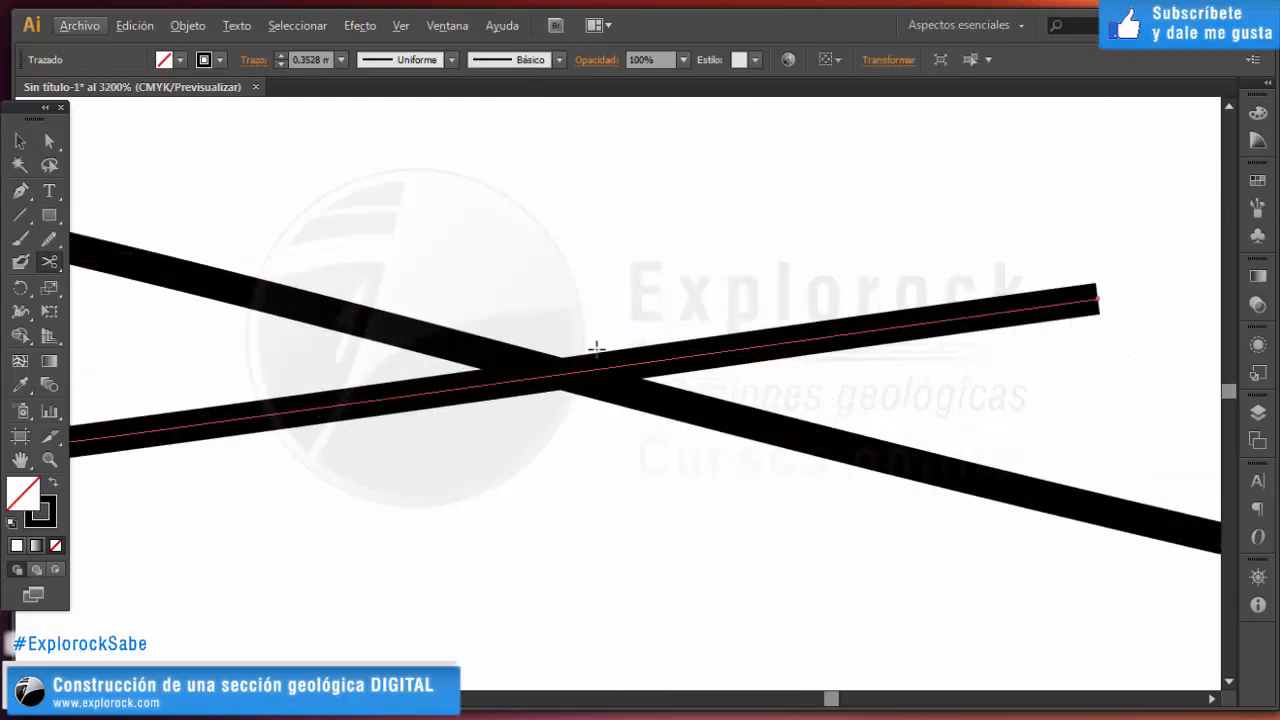
click(565, 376)
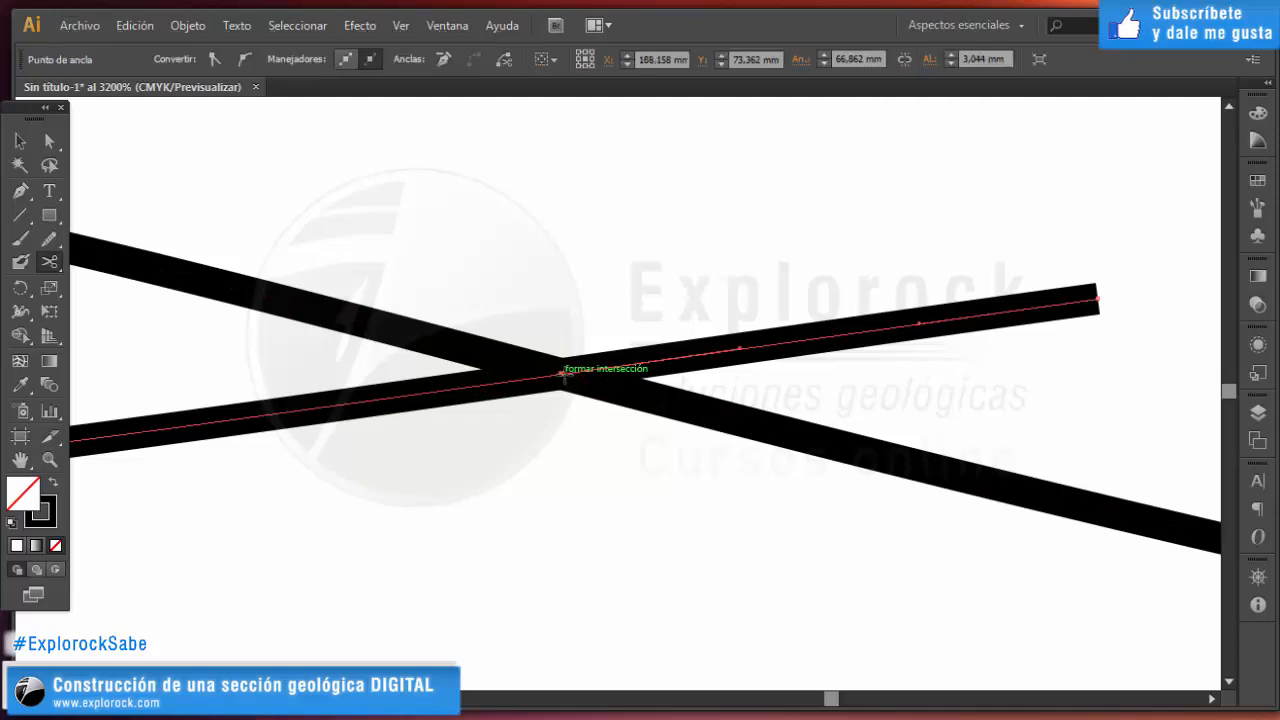
key(v)
key(Delete)
key(Delete)
Cut the upper shallow curve at its eastern intersection with the topographic line and delete the end rising above the surface.
scroll(454, 294, down, 7)
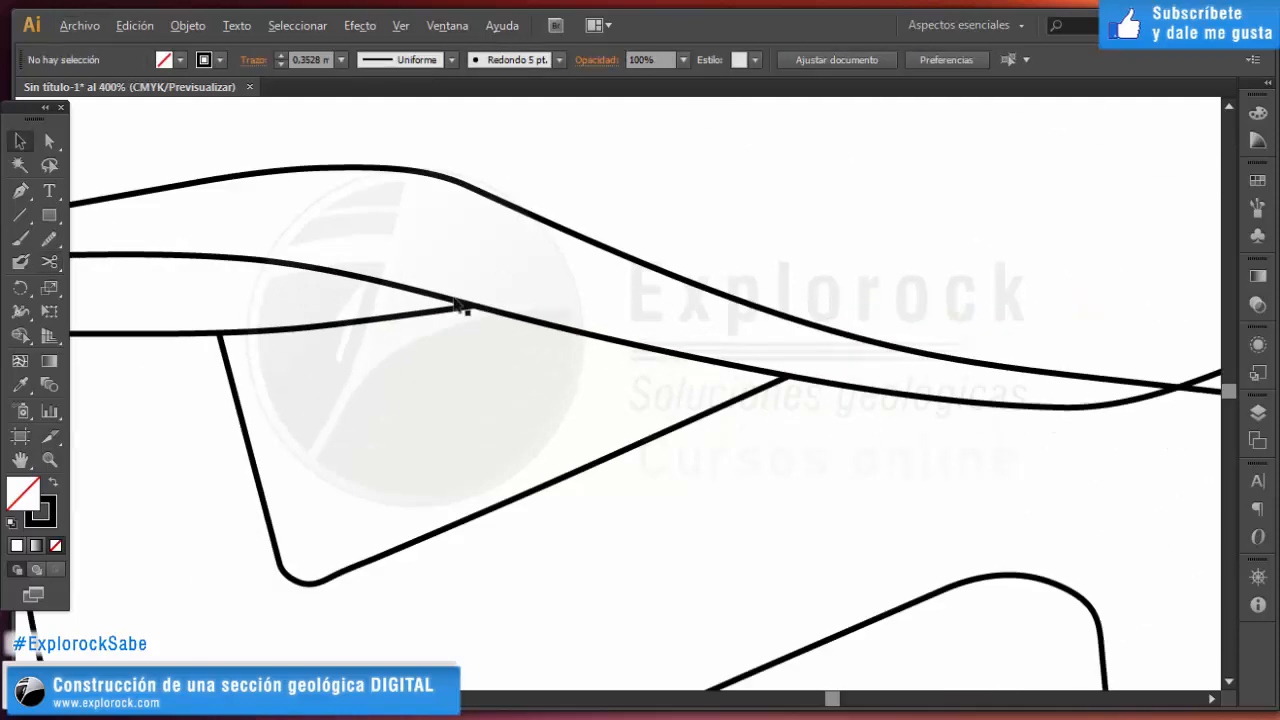
scroll(820, 334, up, 3)
scroll(895, 335, up, 2)
click(766, 366)
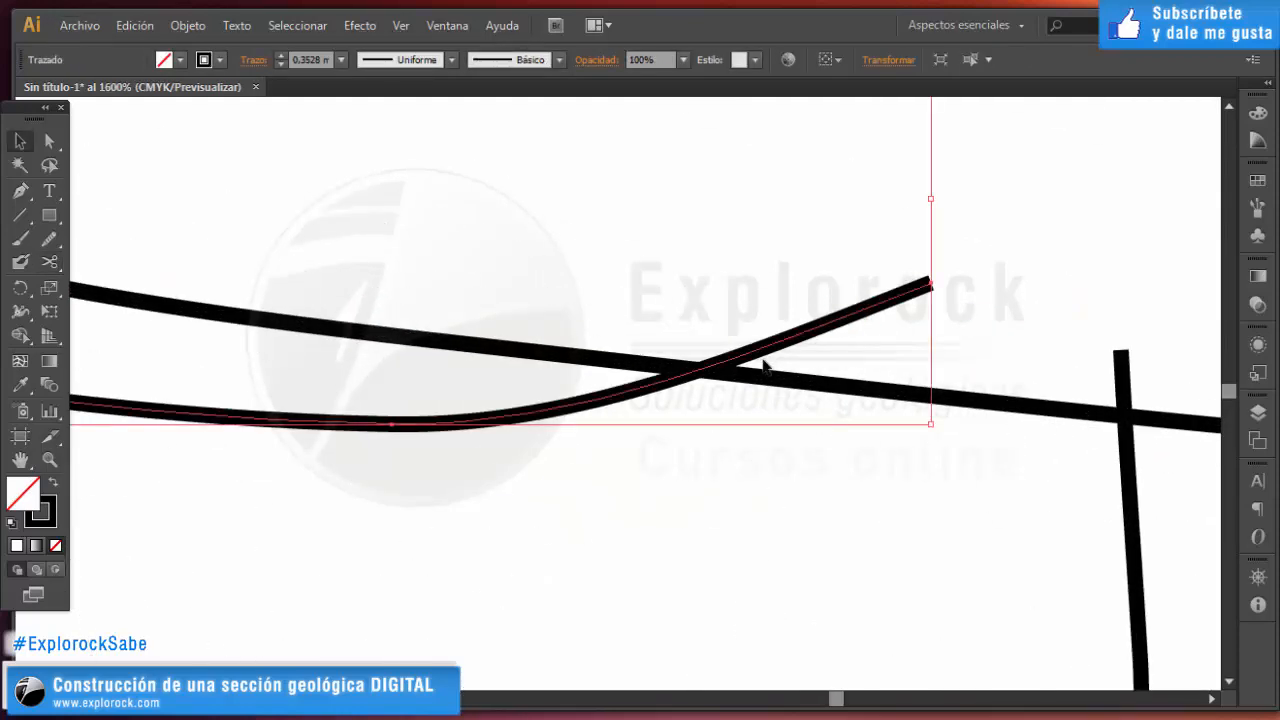
key(c)
click(697, 368)
key(v)
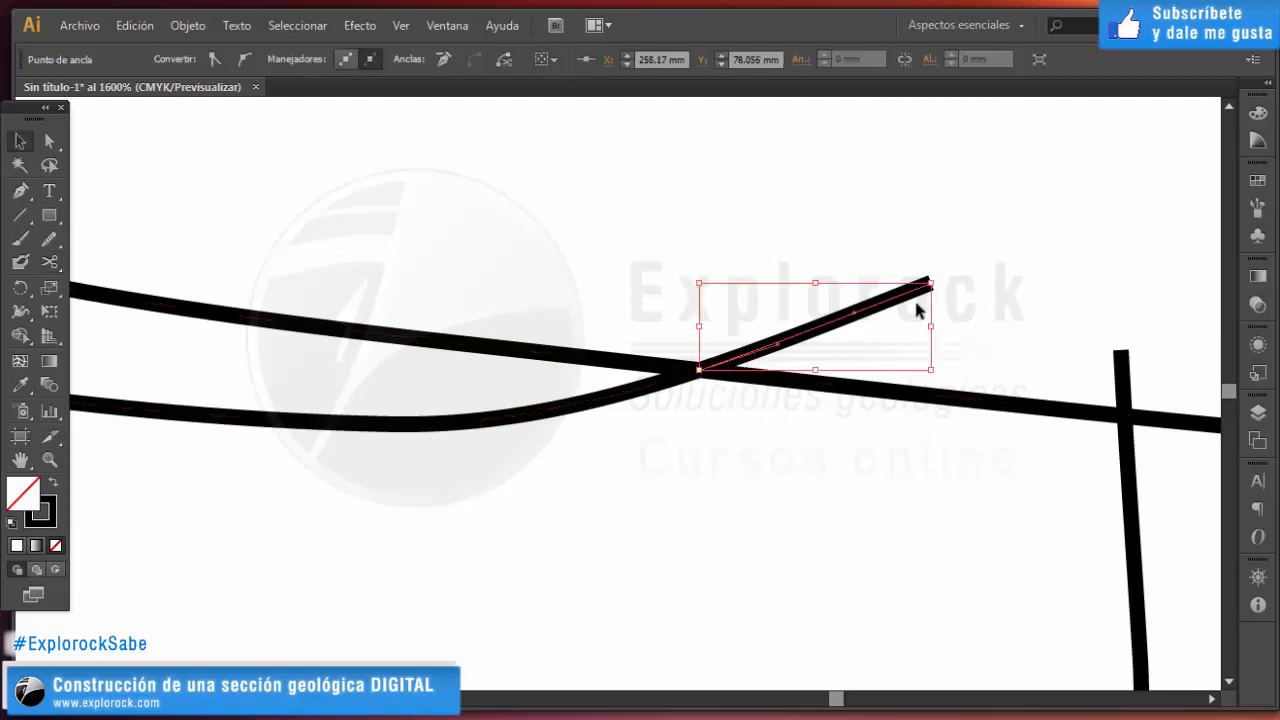
key(Delete)
Cut the steep limb of the easternmost near-surface fold at the topographic line and delete the short piece above it.
click(1123, 380)
key(c)
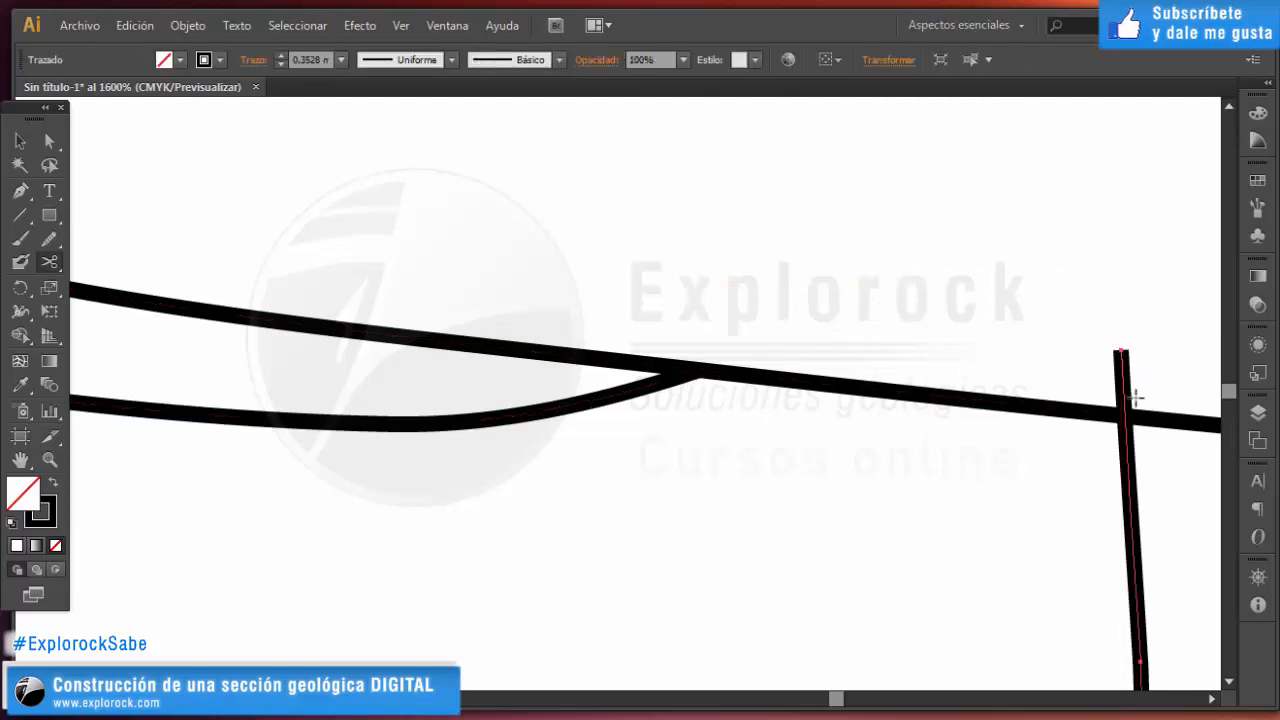
click(1123, 416)
key(v)
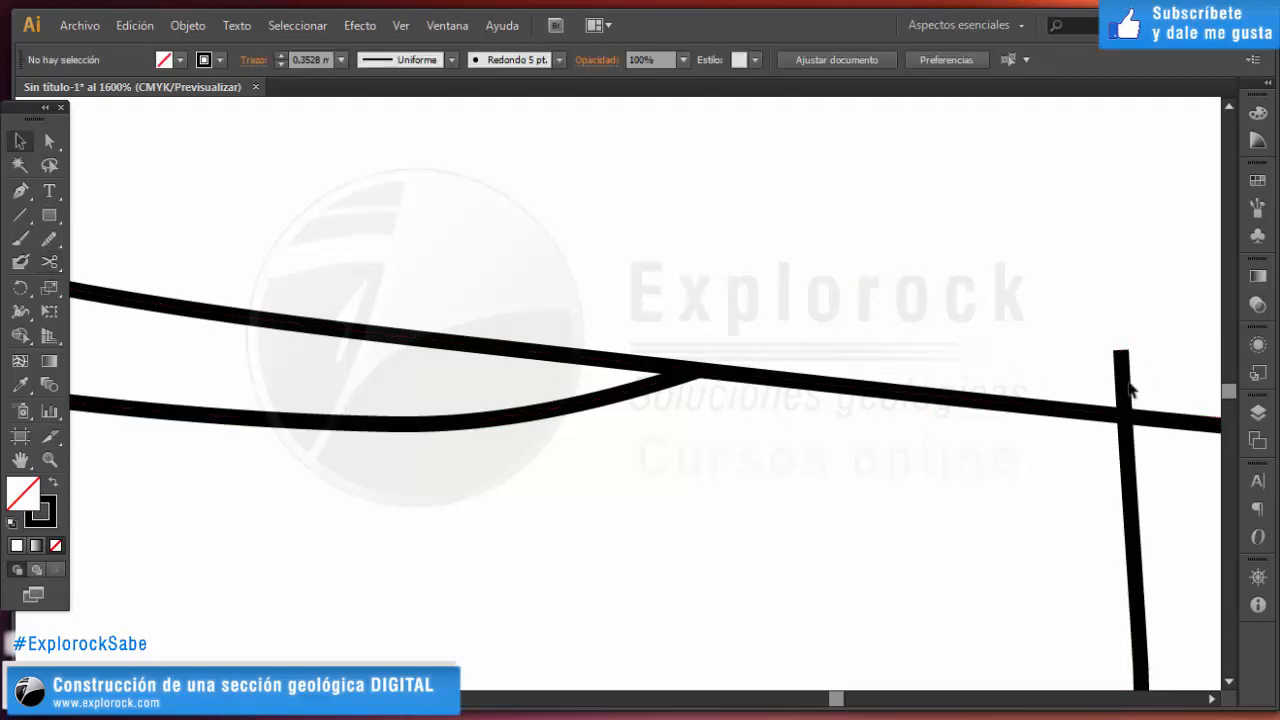
click(1121, 372)
key(Delete)
Cut the gently inclined limb of the easternmost near-surface fold at the topographic line and delete its projecting tip.
scroll(823, 286, down, 6)
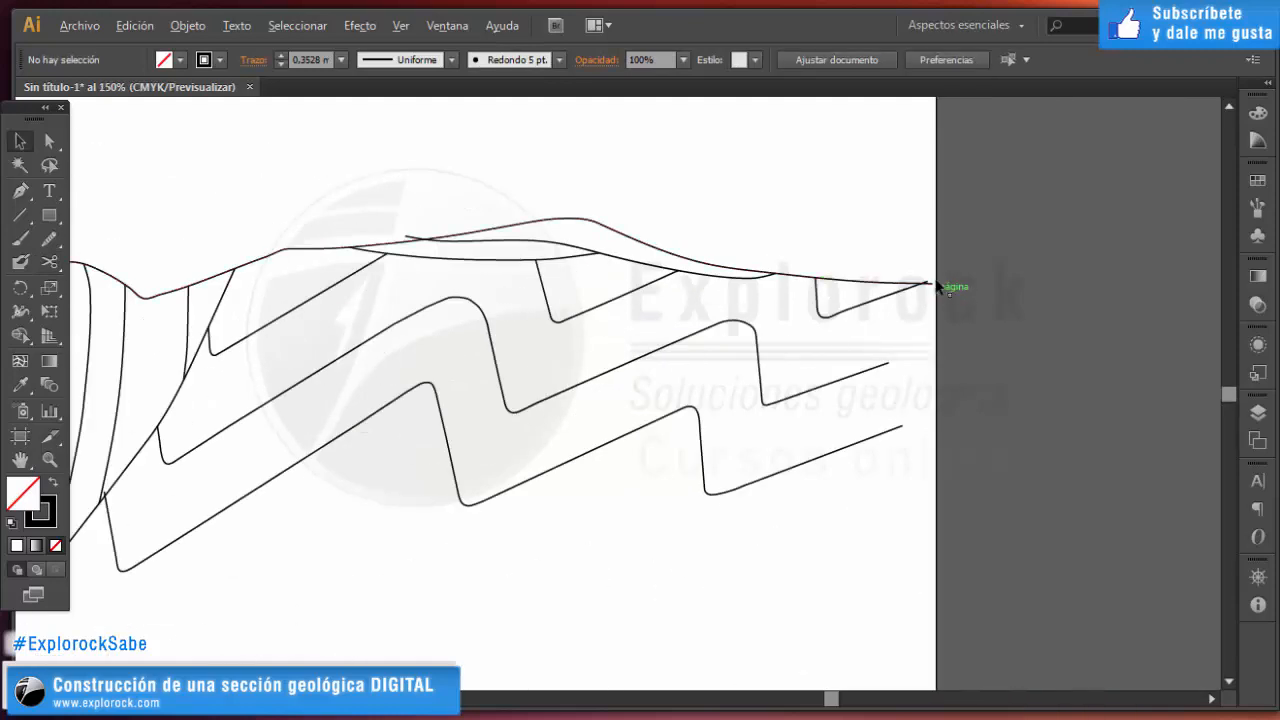
scroll(975, 375, up, 5)
click(965, 386)
key(c)
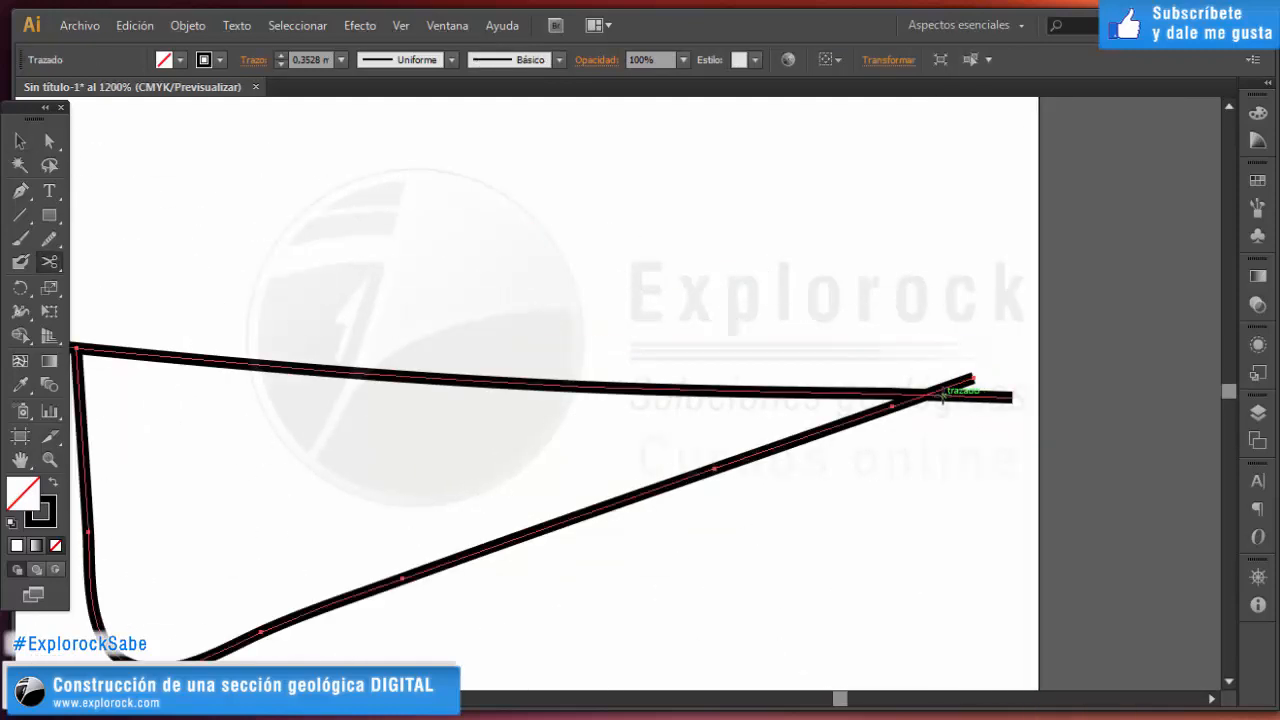
click(926, 395)
key(v)
click(957, 393)
key(Delete)
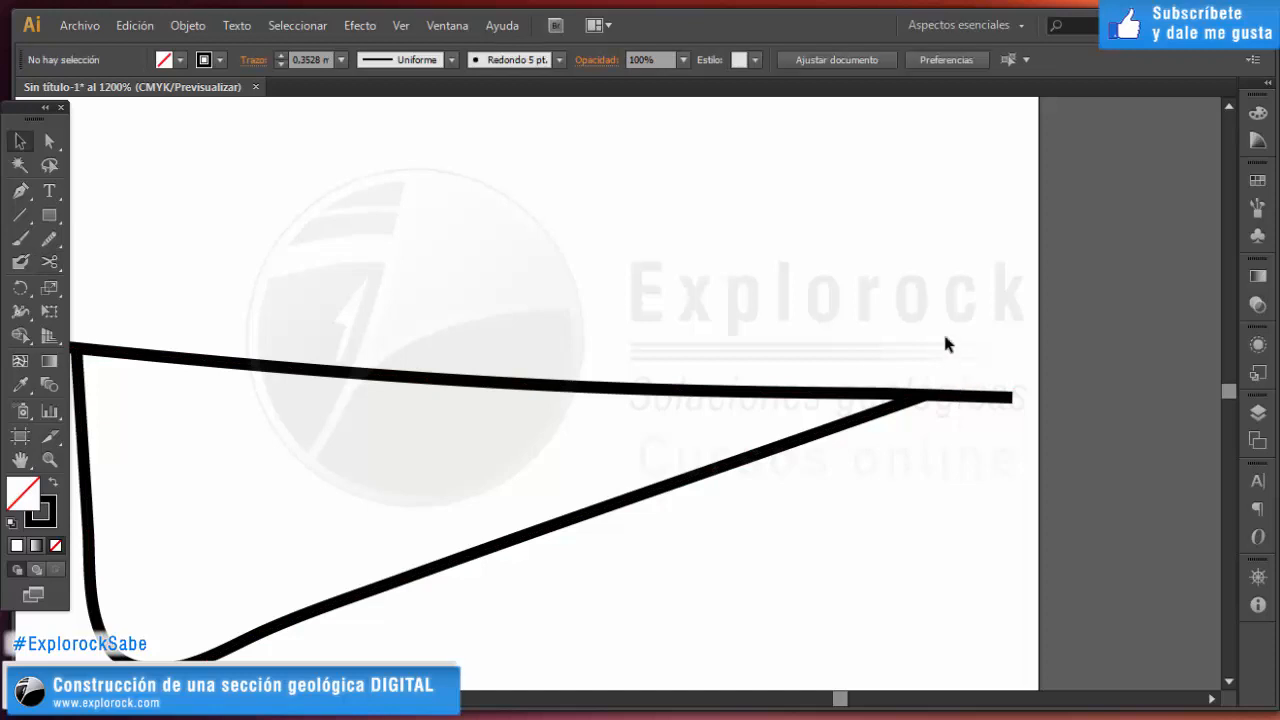
Try to cut the hill's upper inner contact line where it crosses the topographic profile, using the Scissors tool.
scroll(938, 287, down, 8)
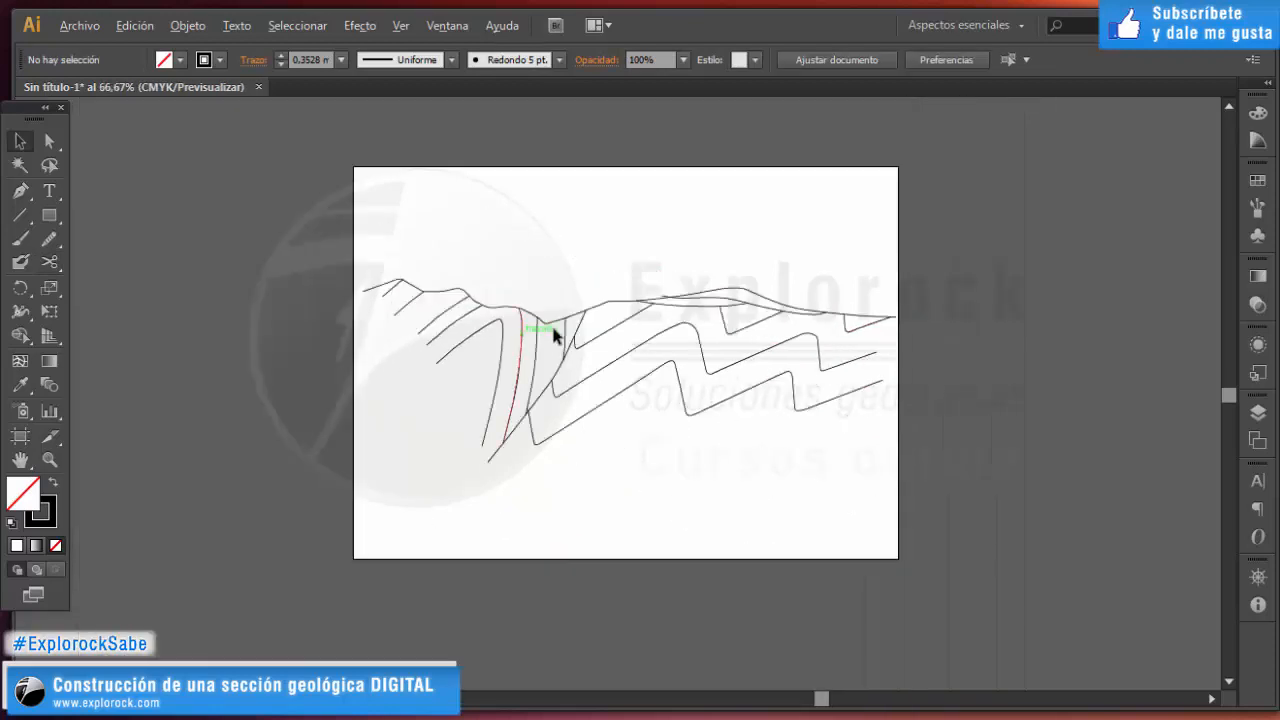
scroll(557, 334, up, 4)
scroll(866, 216, up, 5)
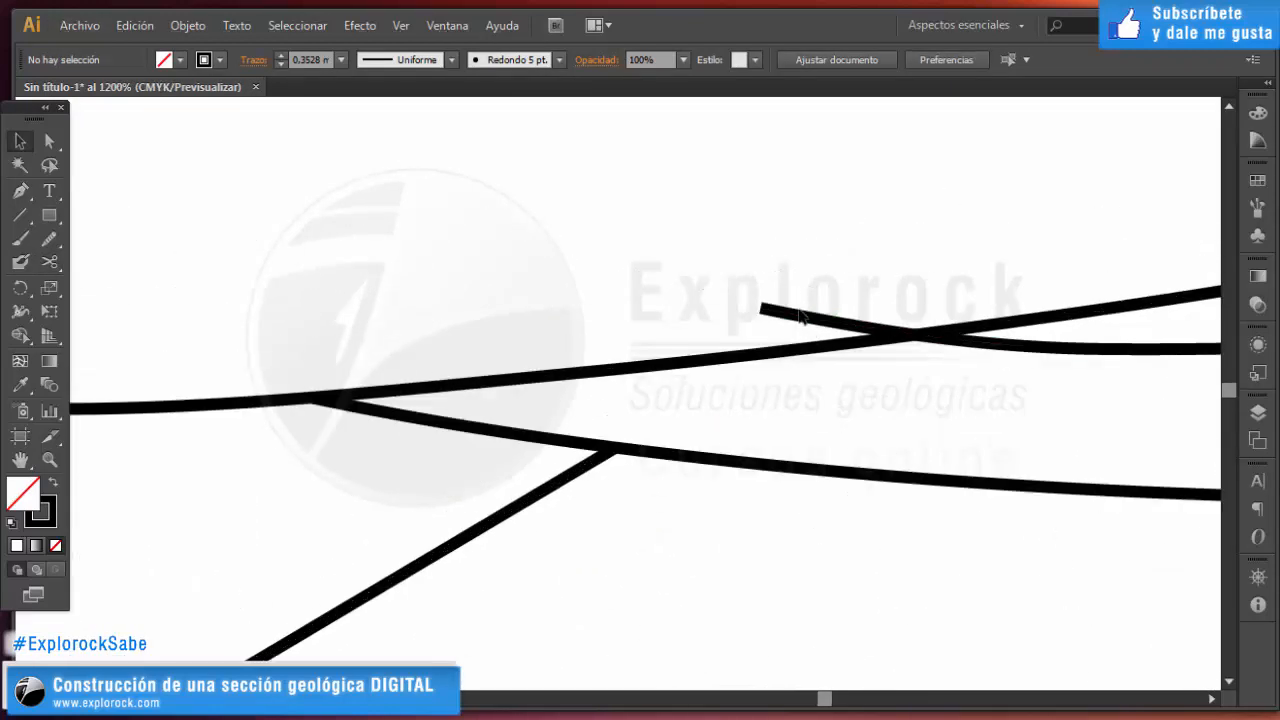
double_click(820, 316)
key(c)
click(894, 331)
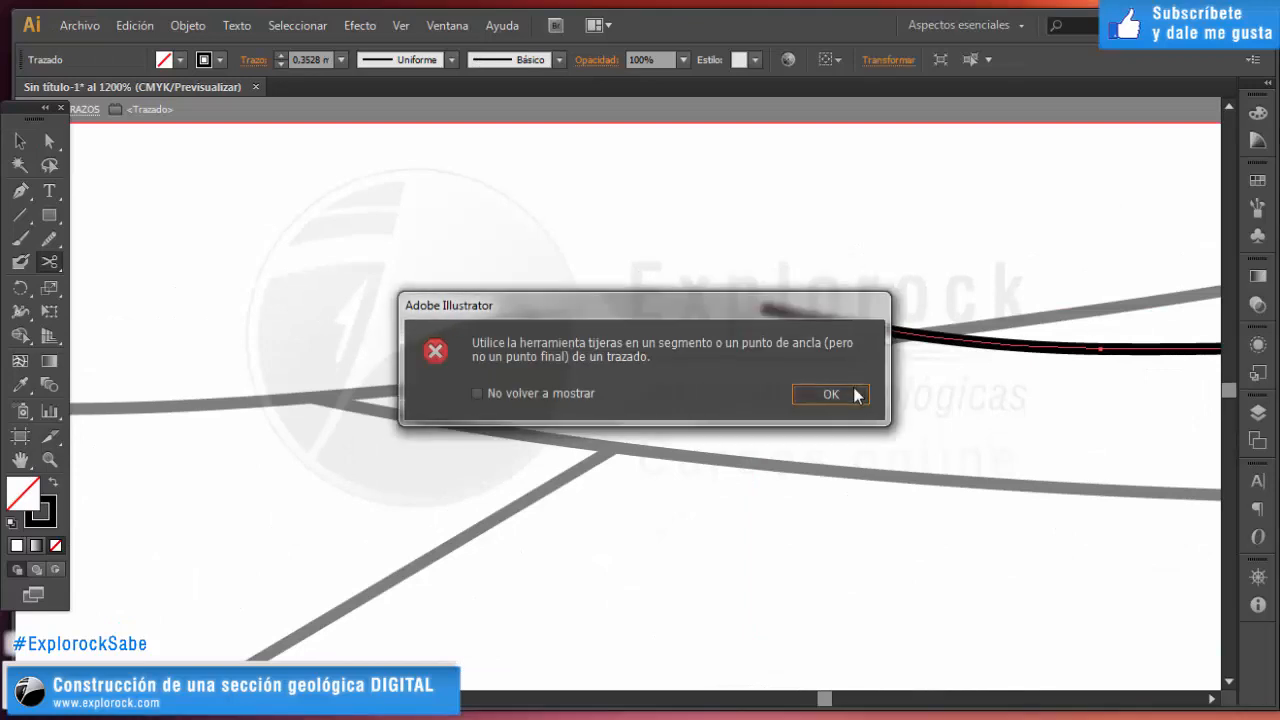
click(823, 395)
key(Escape)
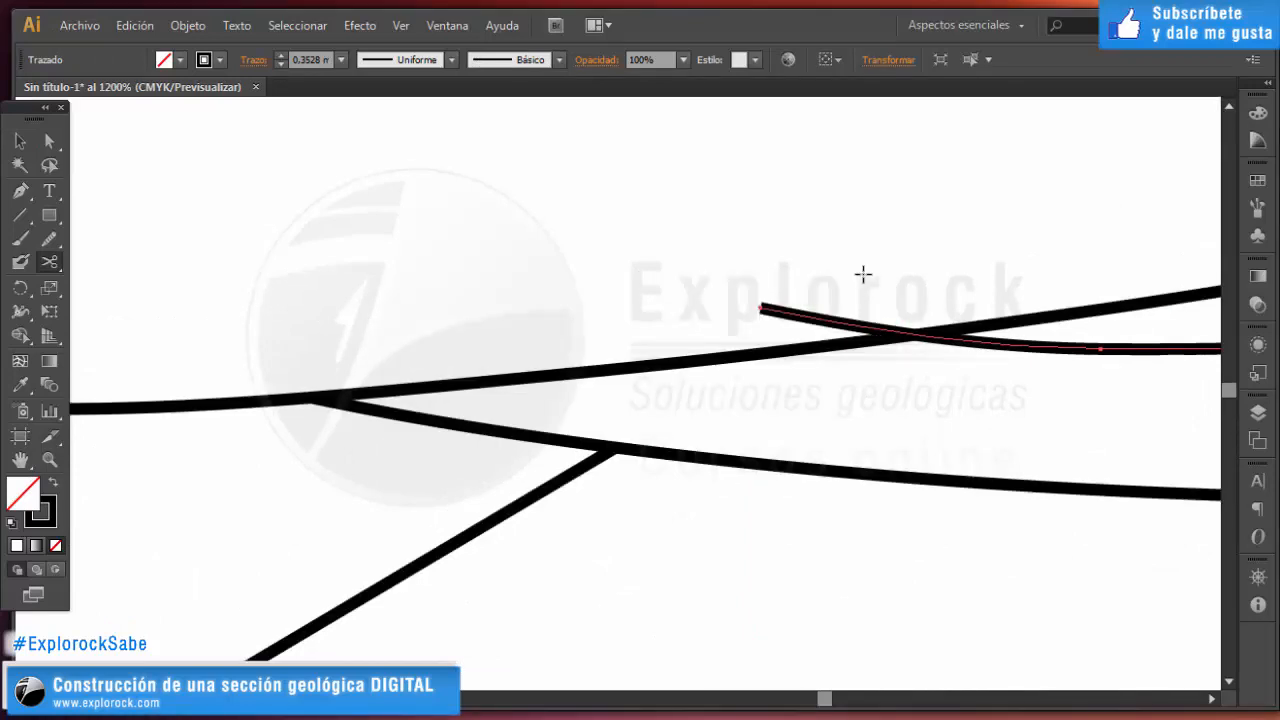
key(v)
click(866, 277)
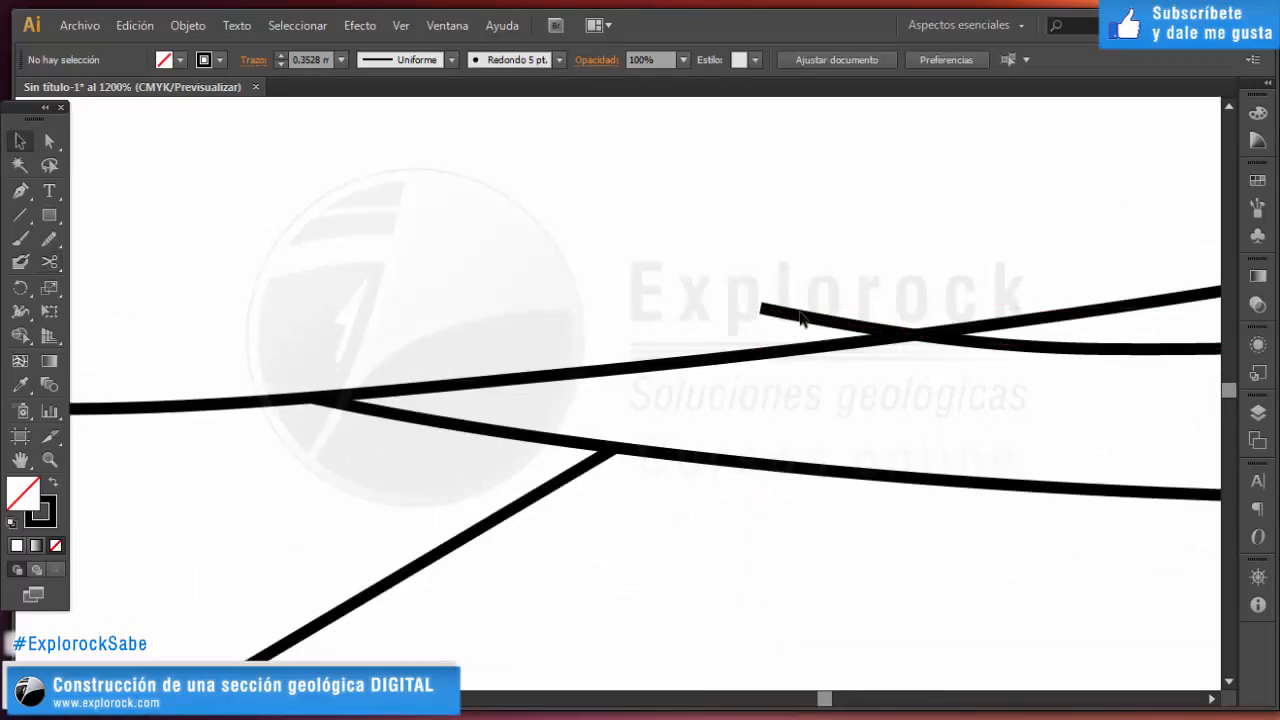
Cut the hill's upper inner contact line where it crosses the topographic profile and delete the end protruding above it.
click(800, 318)
key(c)
click(913, 336)
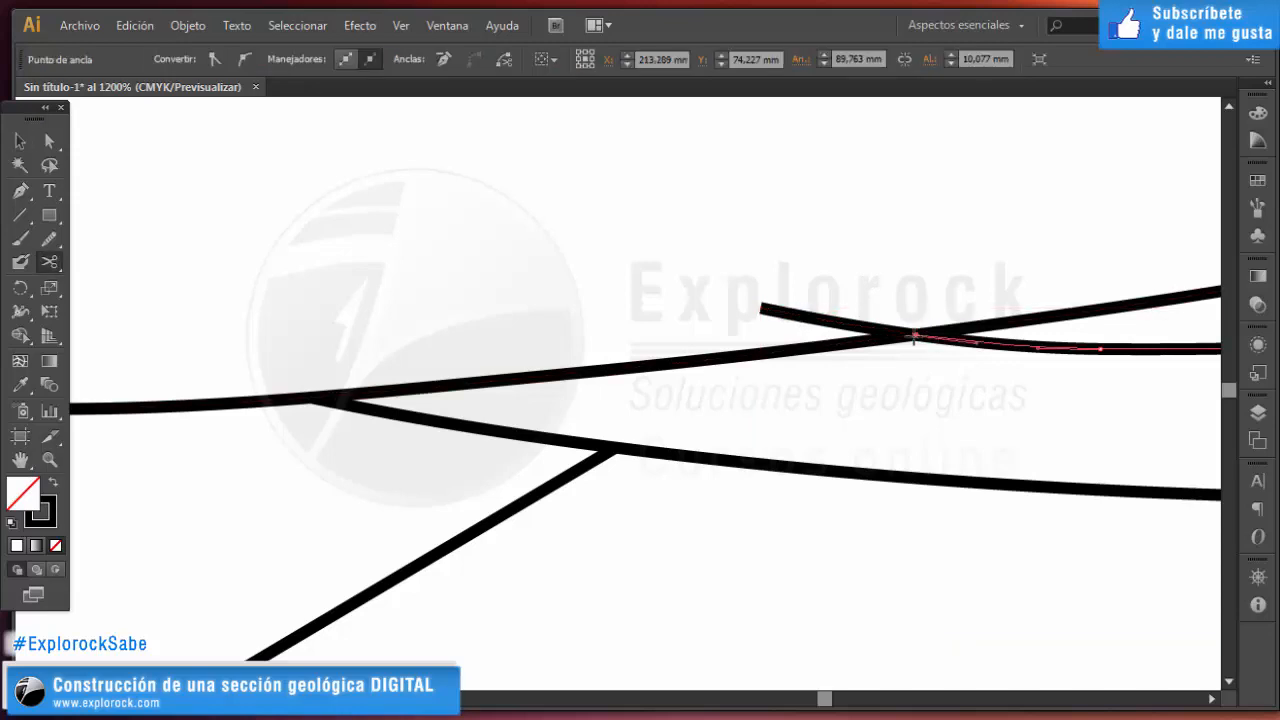
key(v)
click(812, 318)
key(Delete)
scroll(741, 270, down, 3)
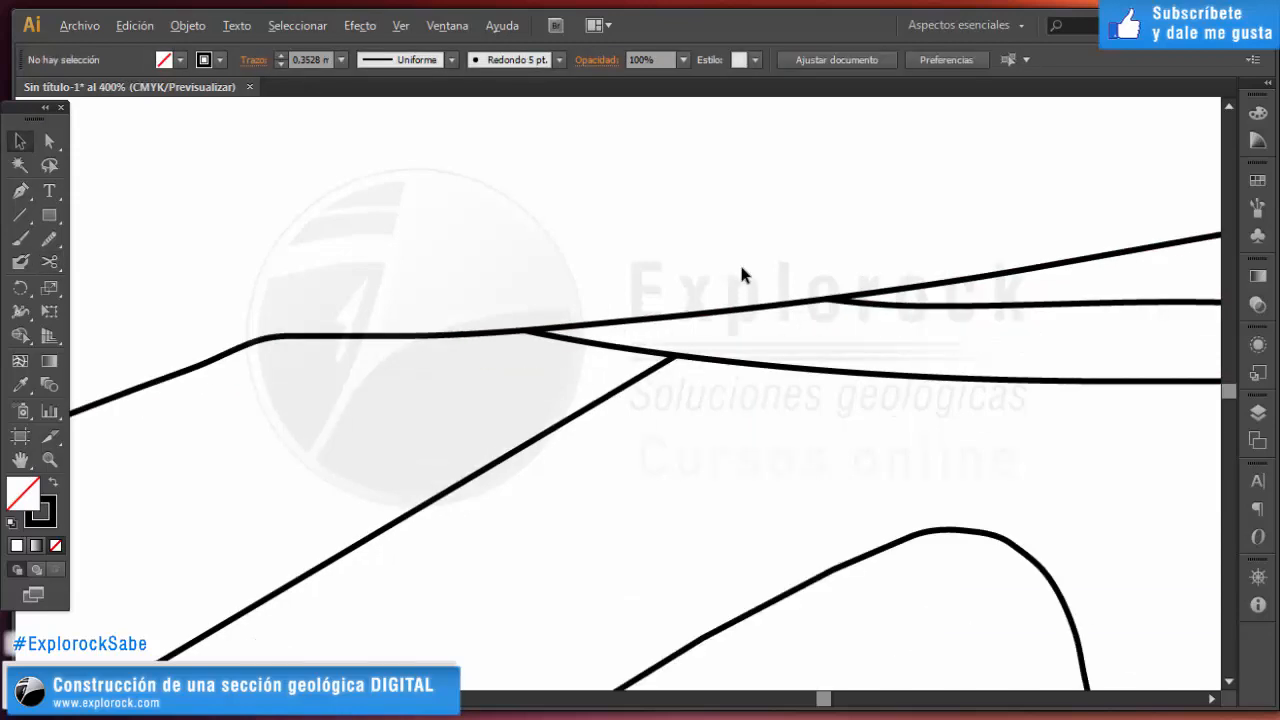
scroll(730, 275, down, 4)
scroll(550, 340, up, 1)
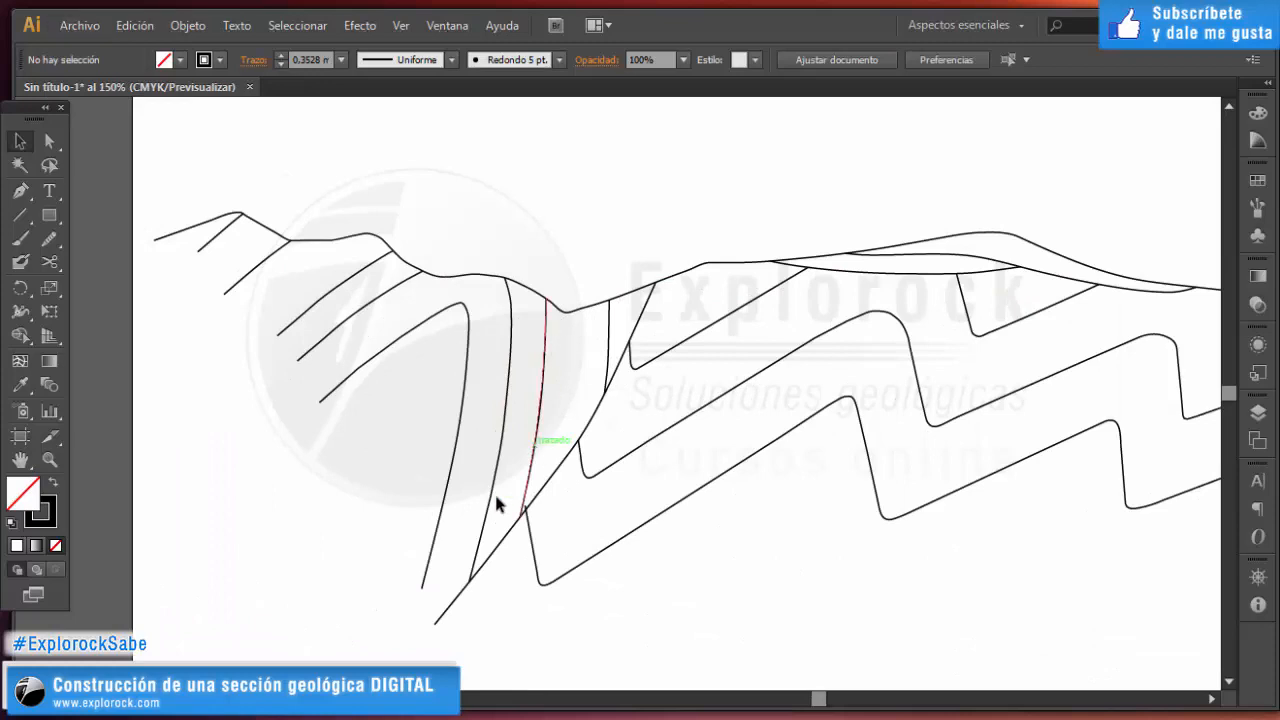
scroll(494, 491, up, 8)
click(690, 212)
key(c)
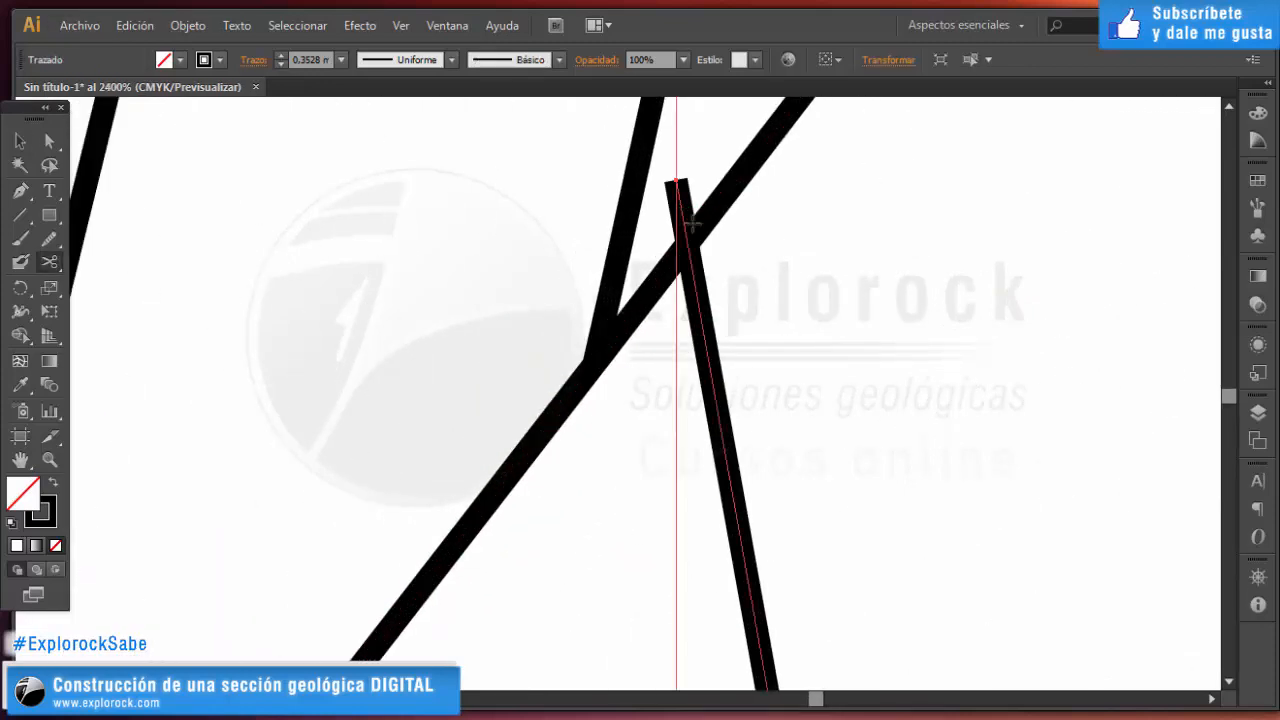
click(684, 244)
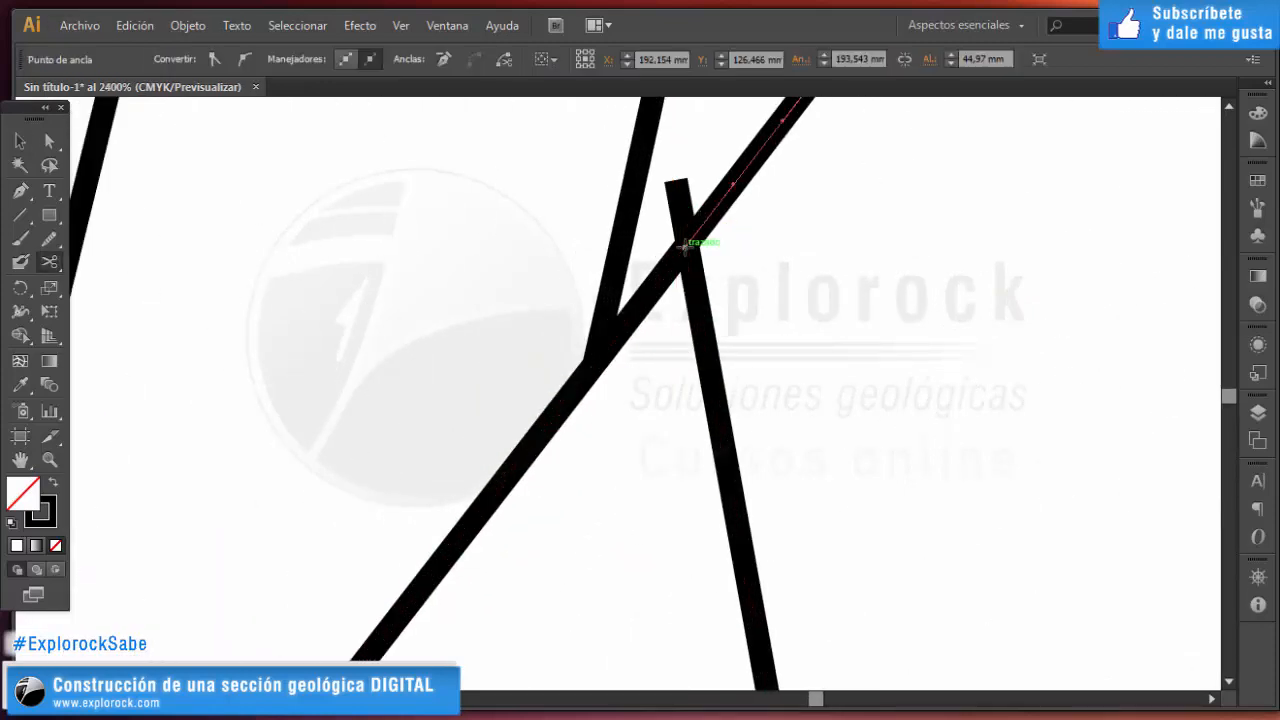
key(v)
click(676, 192)
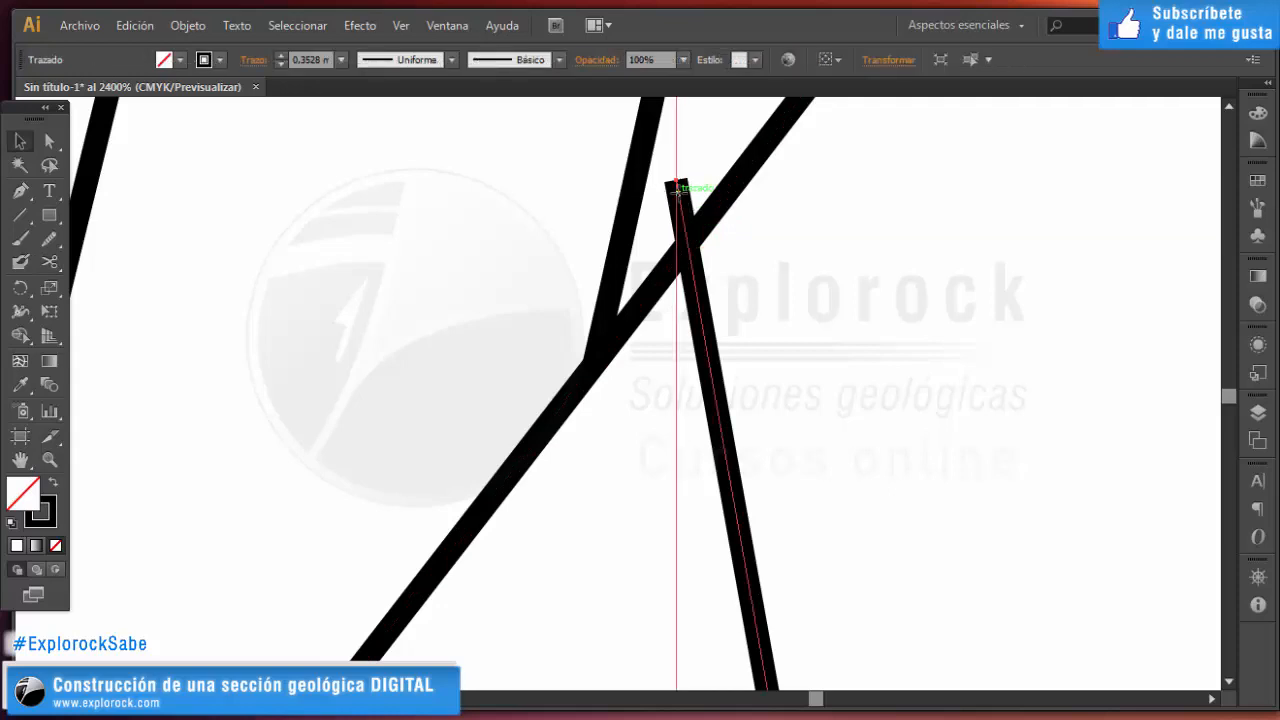
key(Delete)
key(ctrl+z)
key(ctrl+z)
key(ctrl+z)
Cut the lowest folded contact line where it meets the fault and delete the short end protruding past the fault.
key(c)
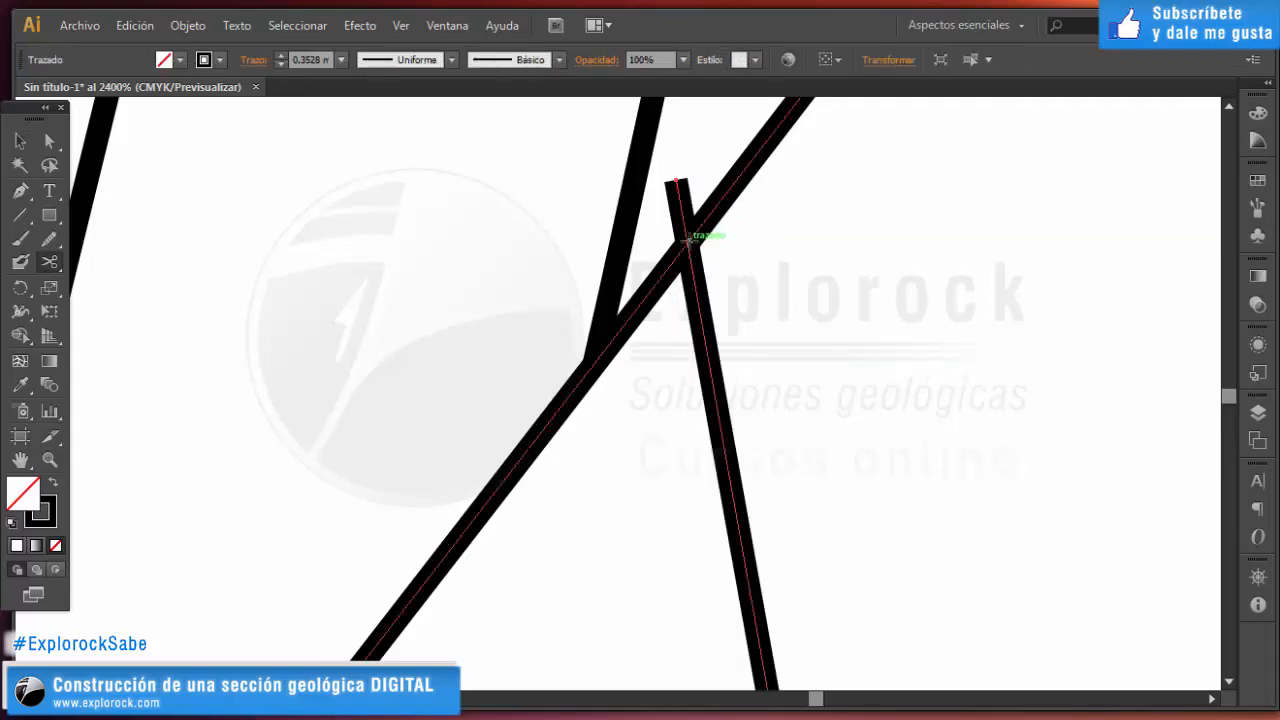
click(689, 238)
key(v)
click(680, 196)
key(Delete)
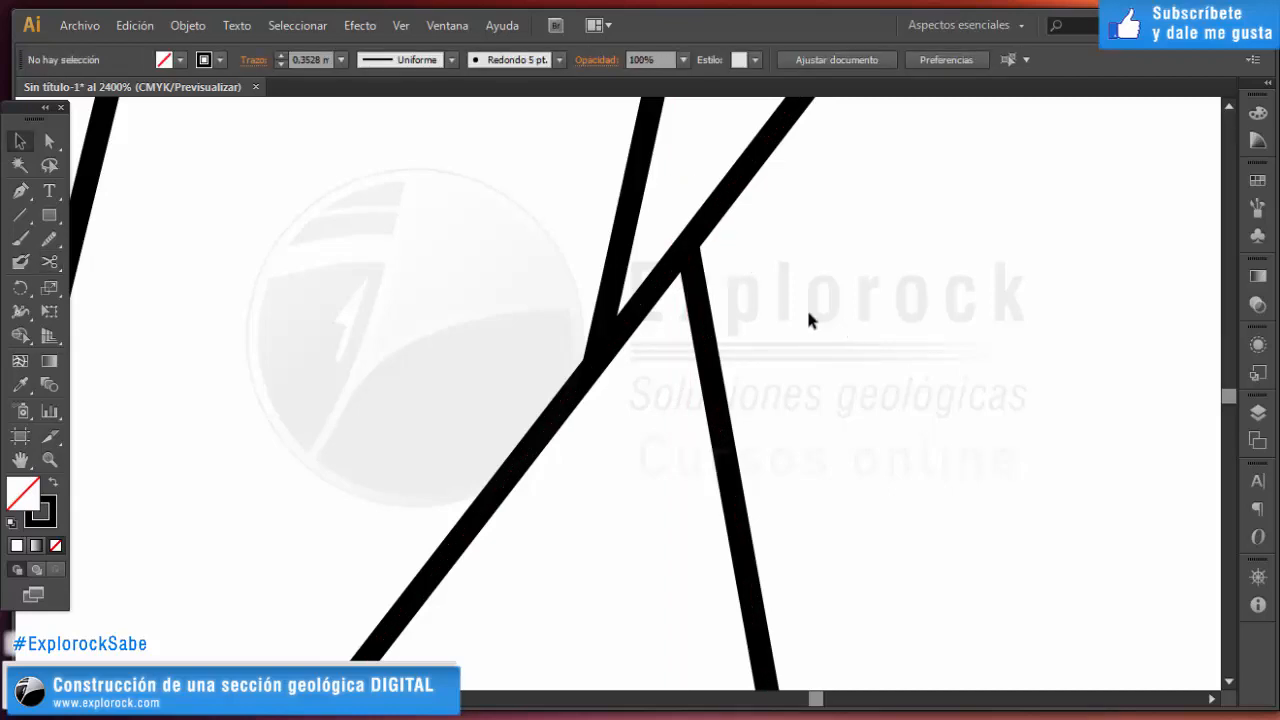
Inspect the whole section for remaining protruding ends and for the open lower ends of the layers.
scroll(437, 398, down, 9)
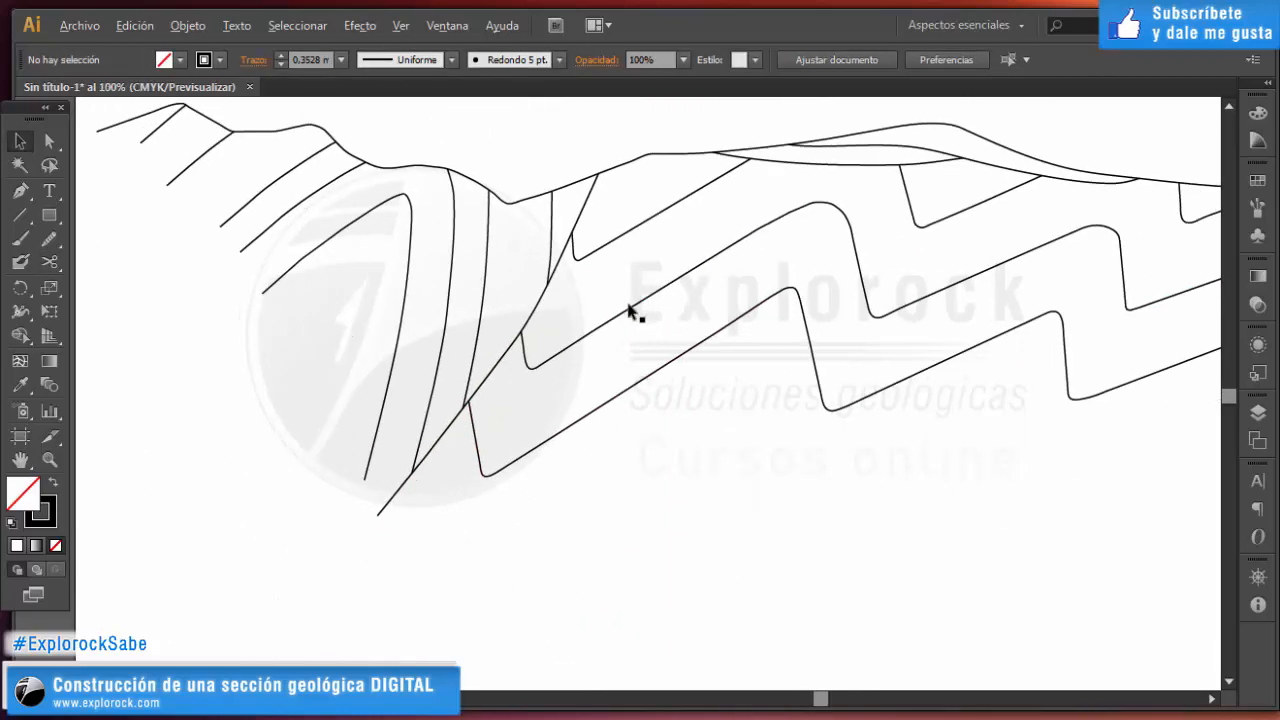
scroll(1015, 195, up, 2)
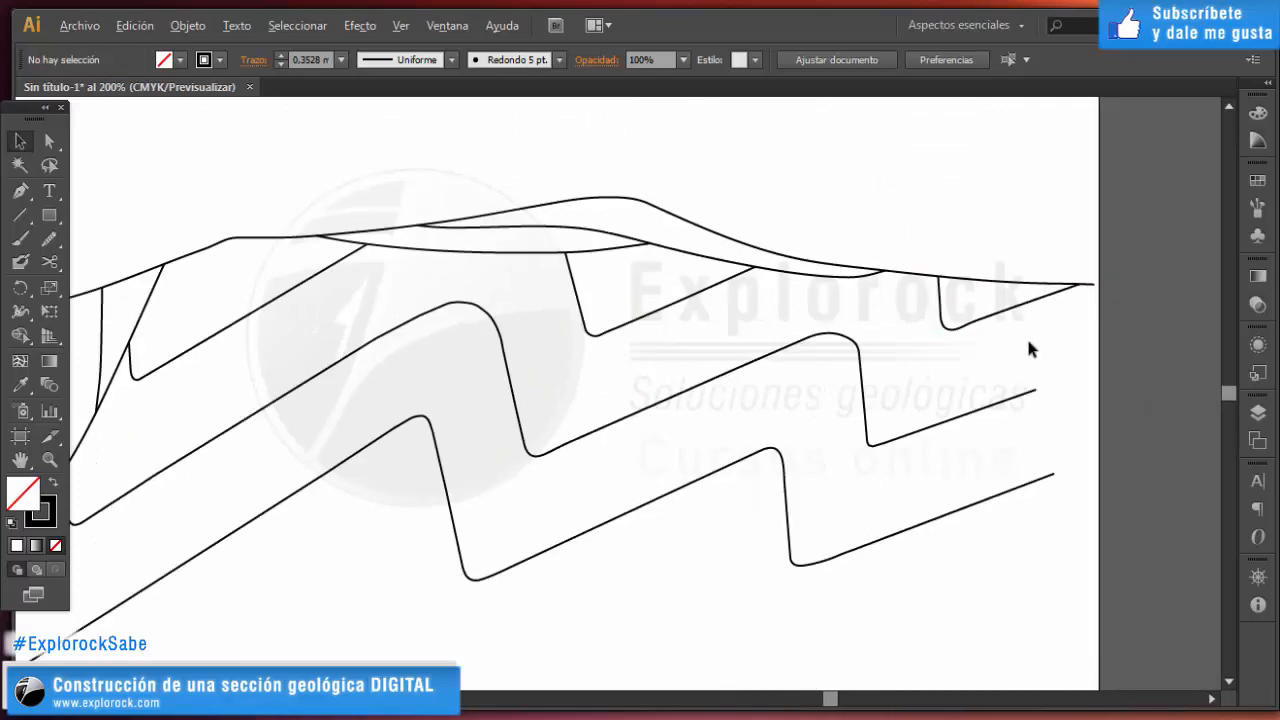
scroll(1033, 348, up, 3)
scroll(1006, 329, down, 3)
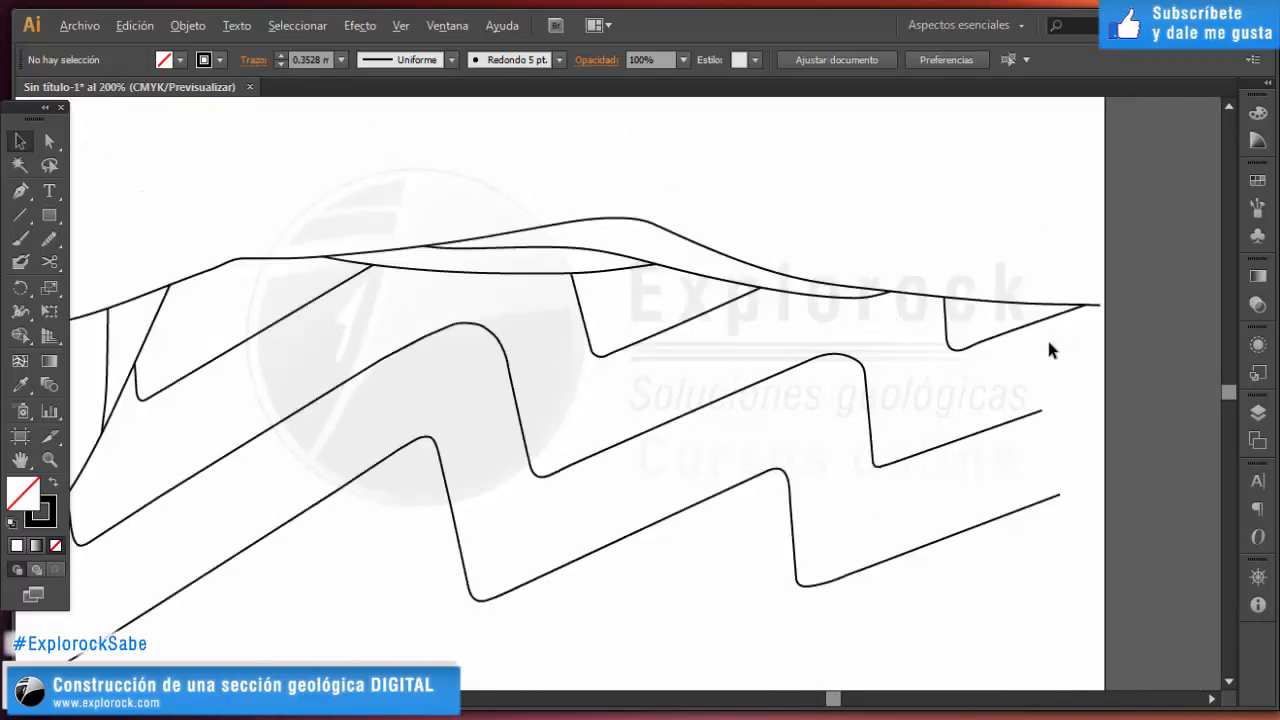
scroll(686, 294, down, 2)
scroll(569, 277, up, 1)
scroll(602, 283, down, 1)
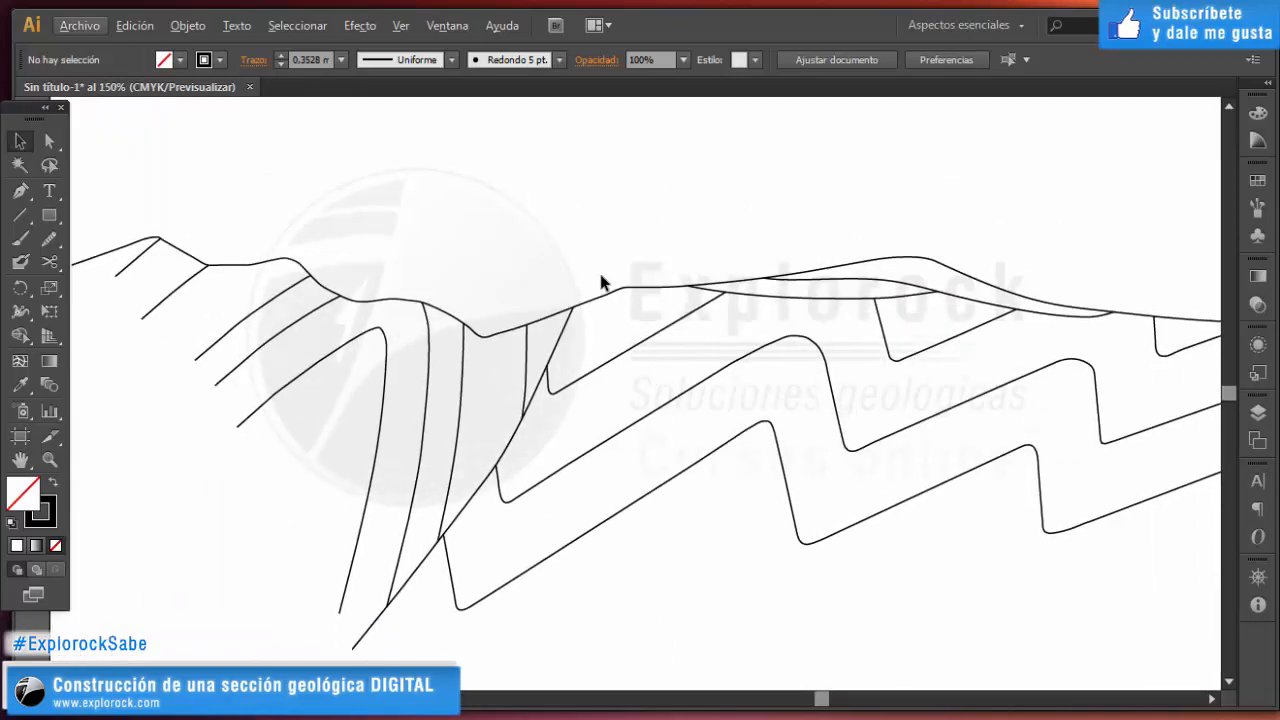
scroll(622, 272, down, 1)
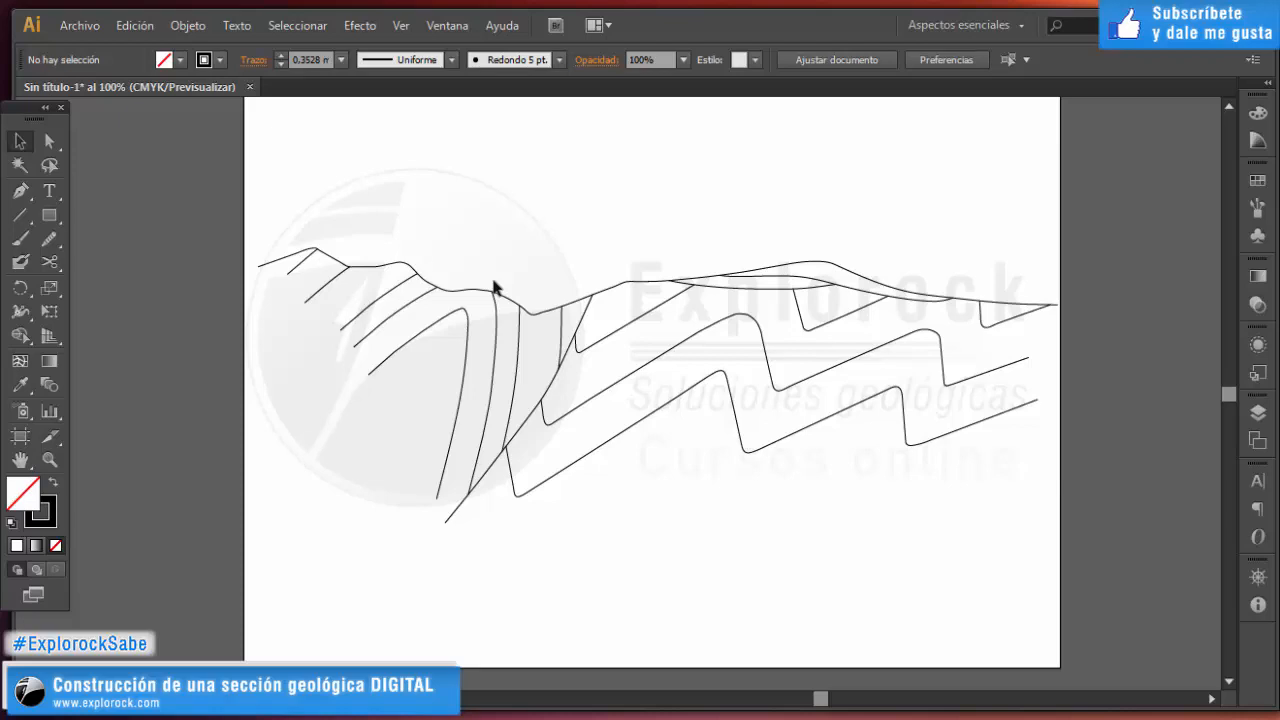
scroll(499, 275, up, 1)
drag(671, 440, 621, 405)
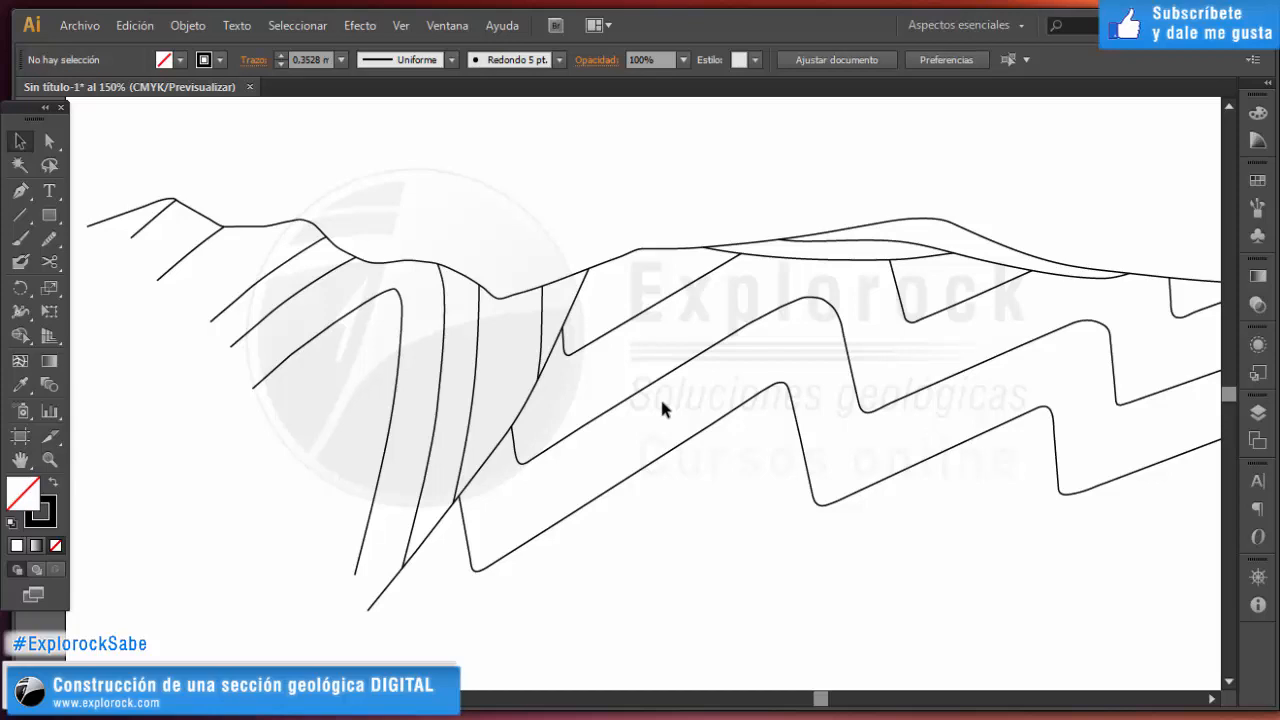
scroll(397, 514, up, 1)
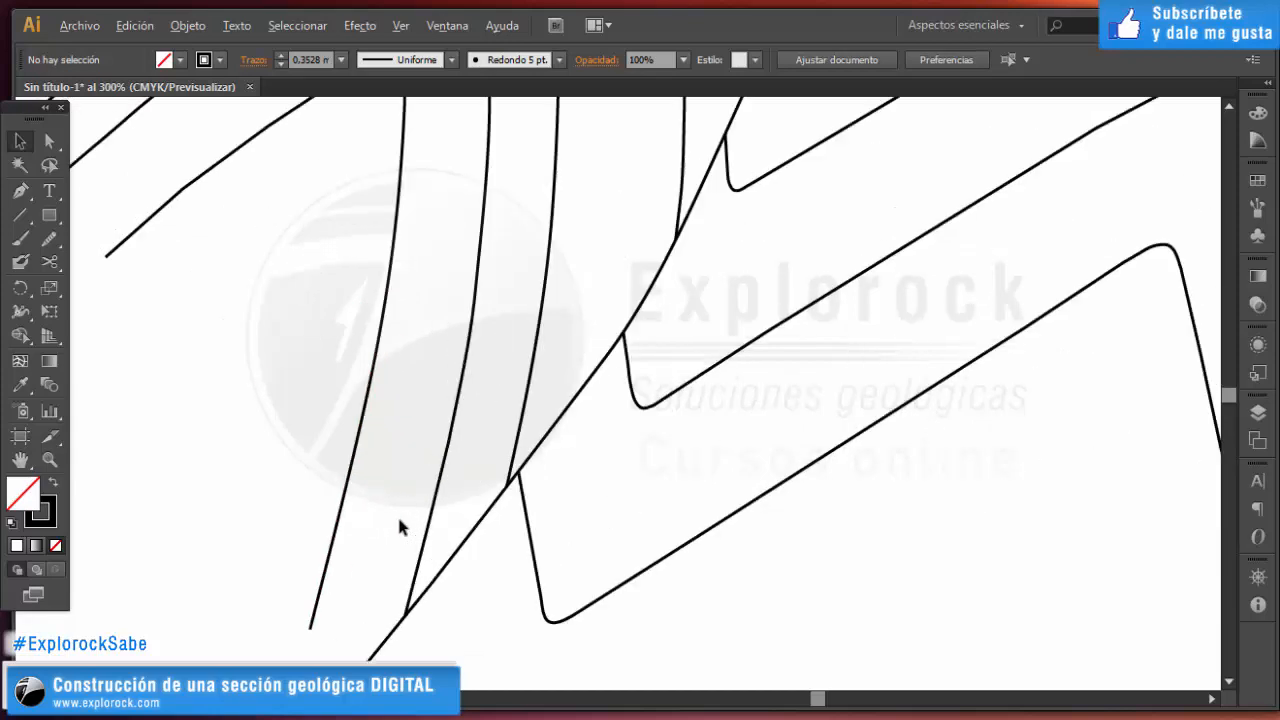
scroll(400, 520, down, 3)
key(alt)
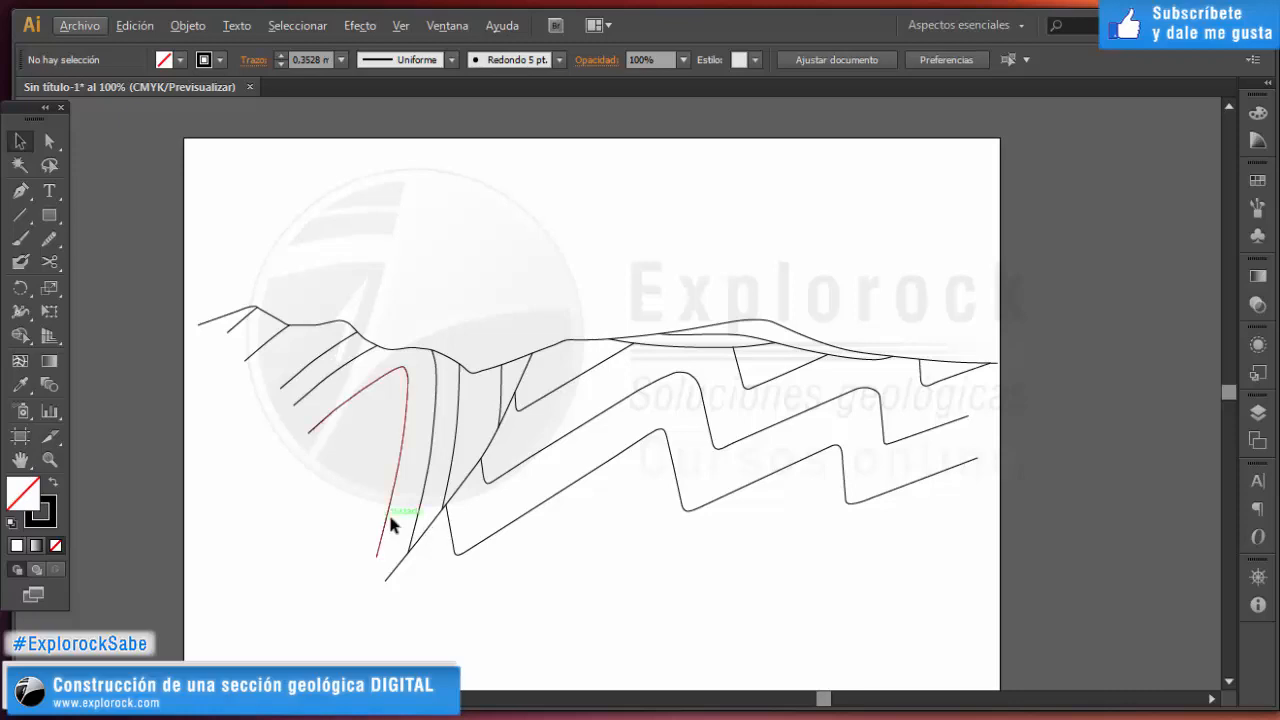
scroll(195, 352, up, 3)
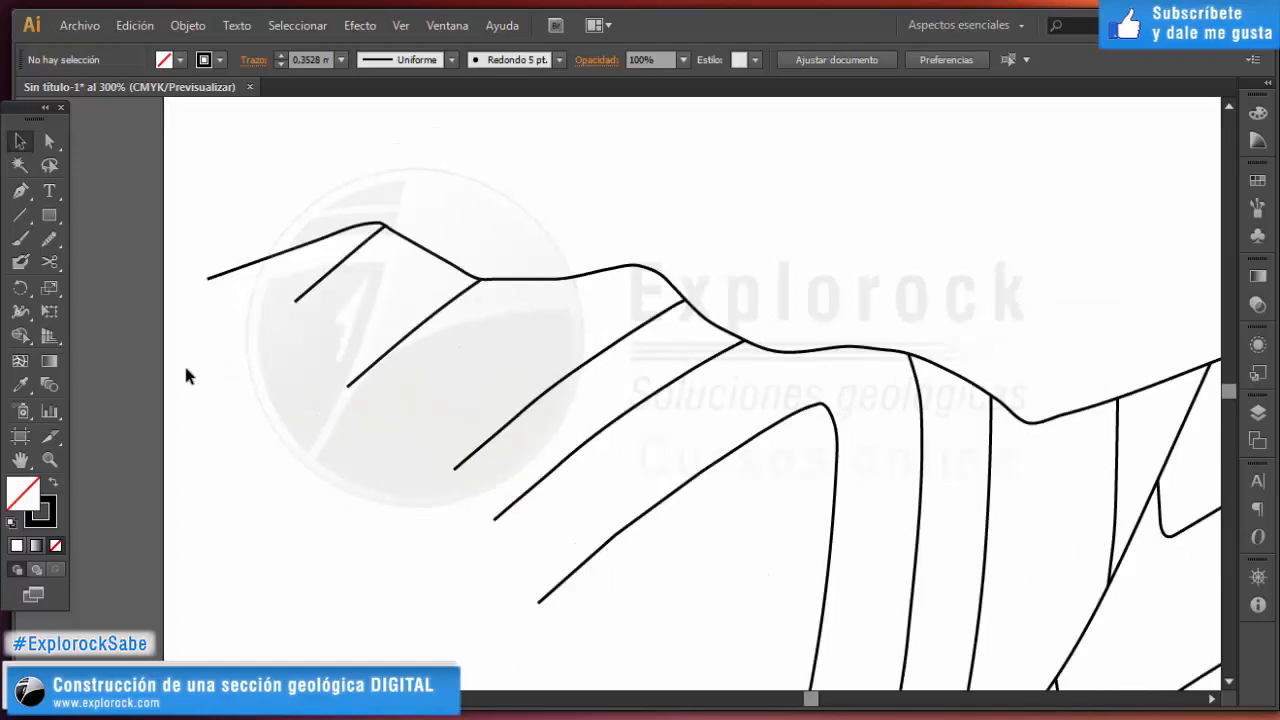
With the Pen tool, start a lower boundary path just beyond the profile's western end and run it across the lower ends of the western layers.
drag(636, 522, 613, 516)
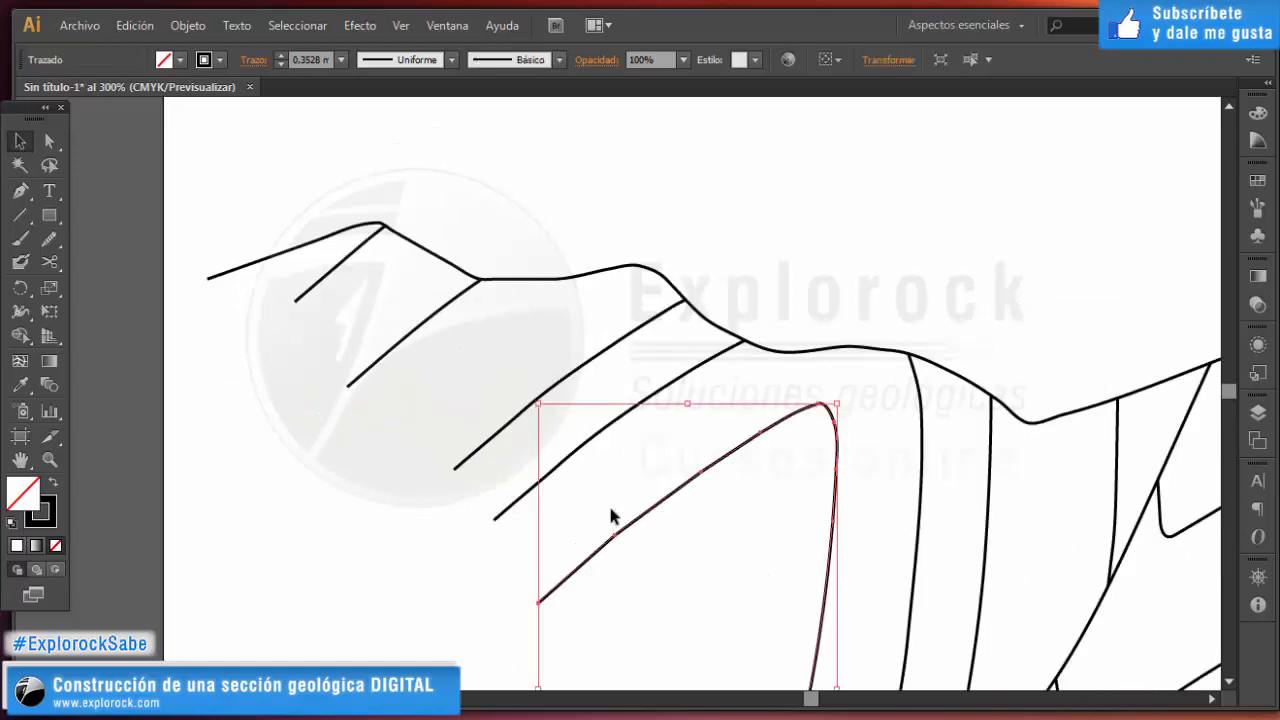
key(p)
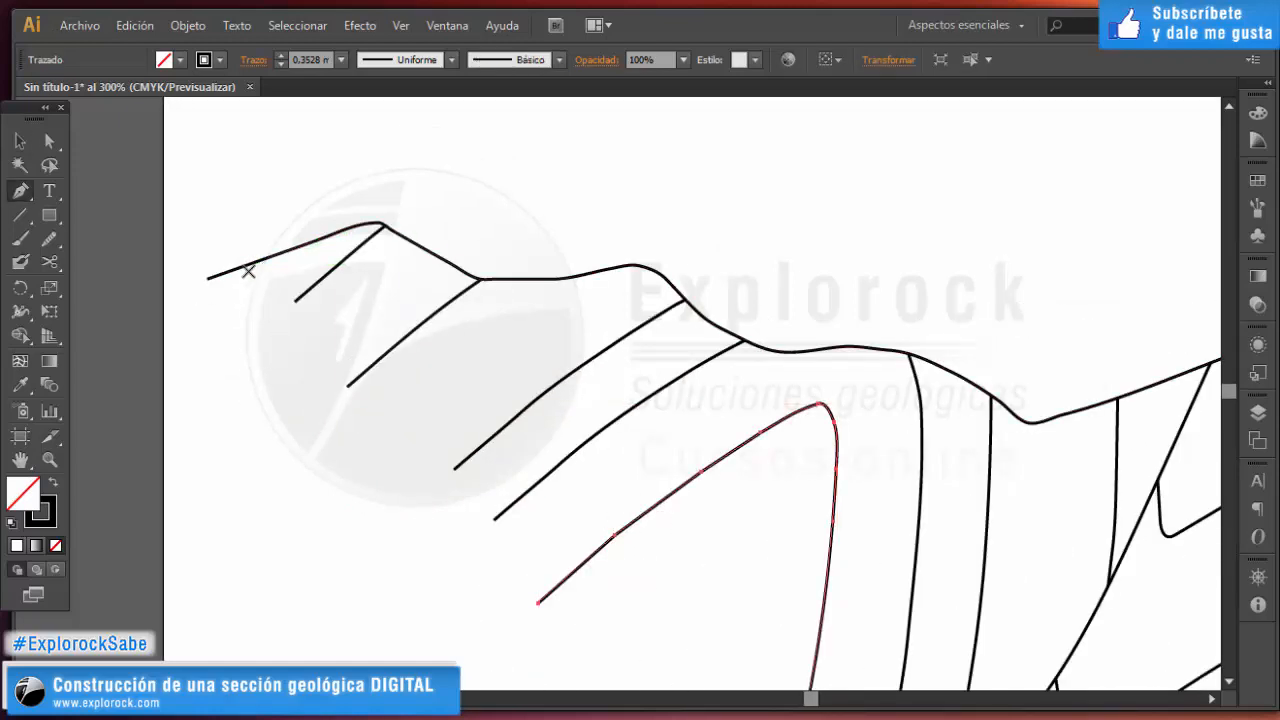
click(197, 256)
click(318, 301)
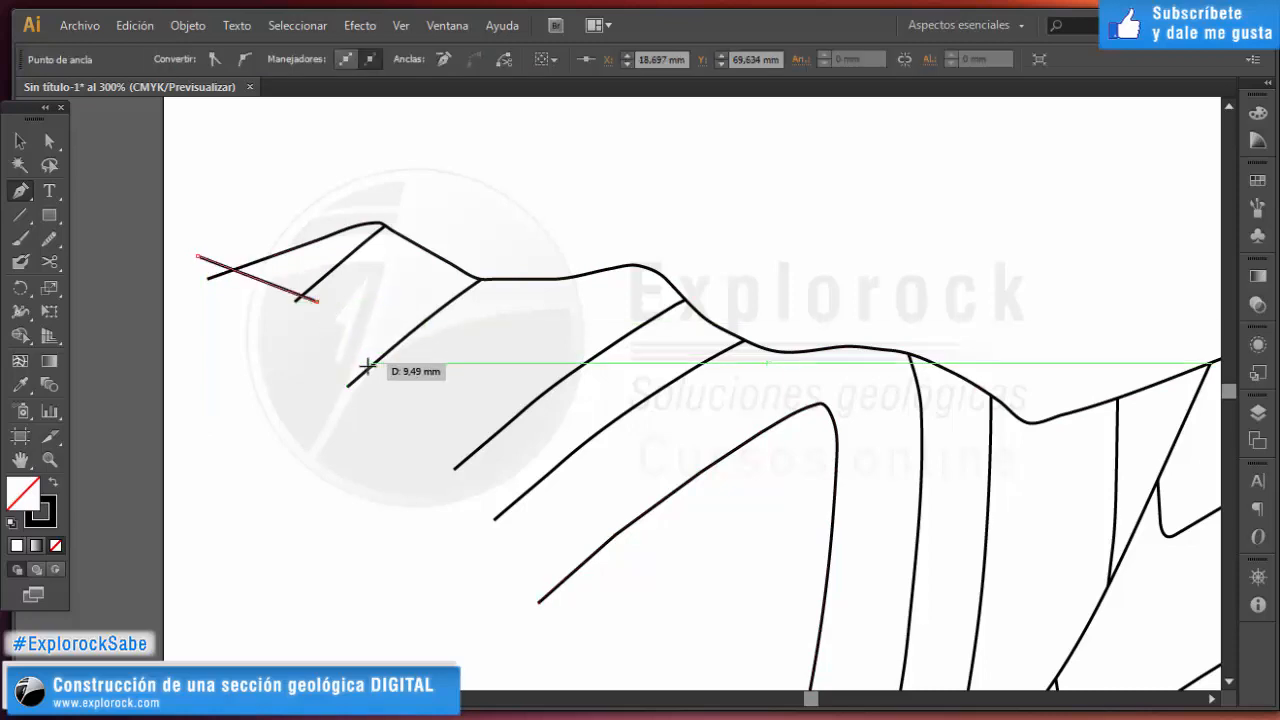
key(ctrl+z)
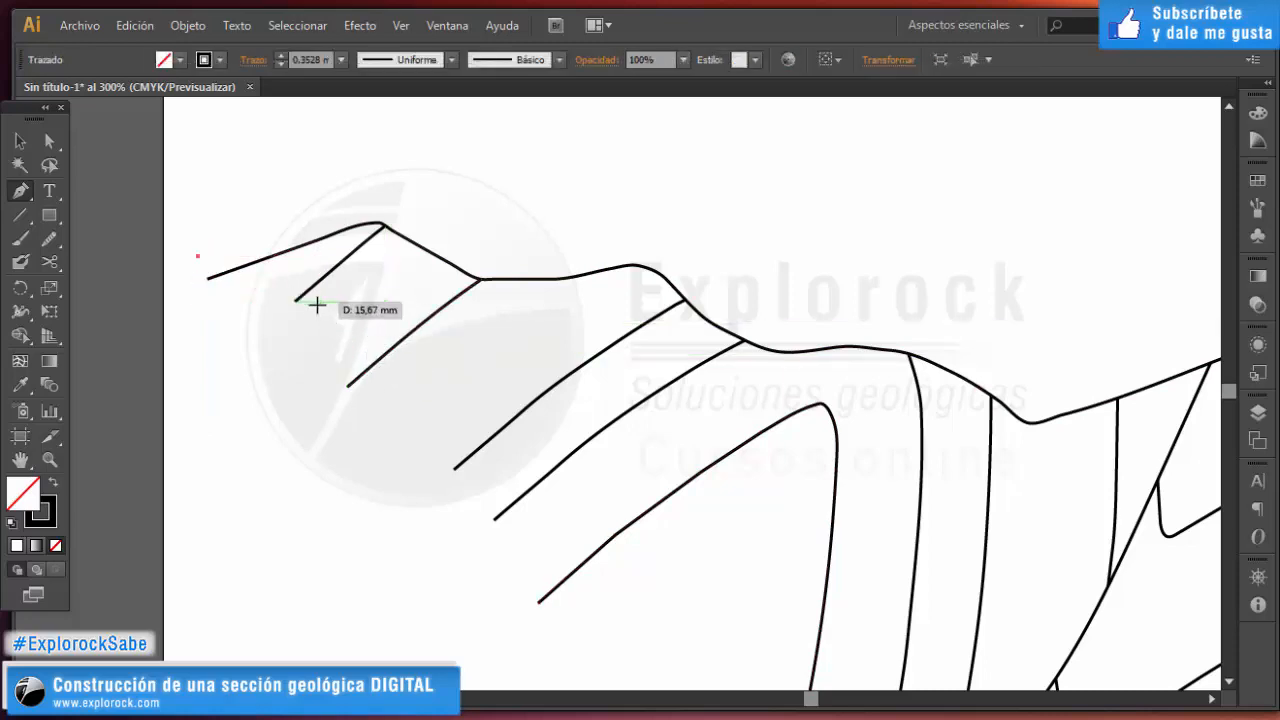
click(312, 298)
click(327, 313)
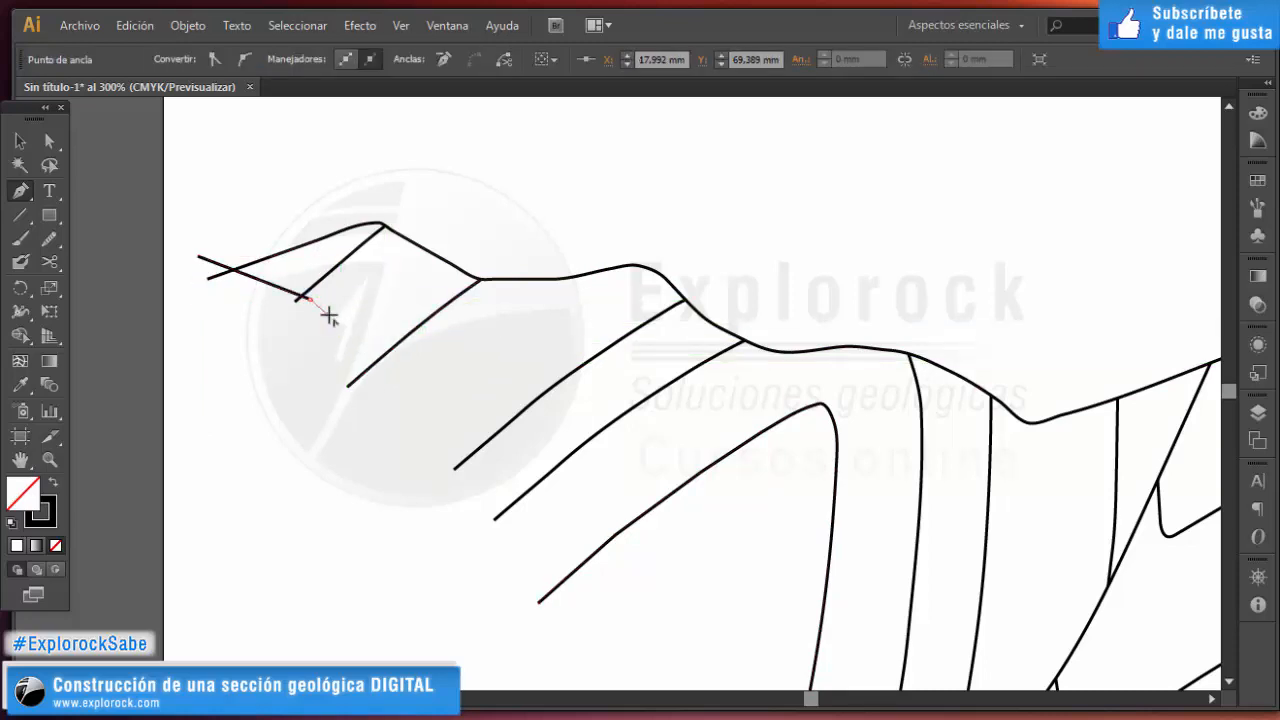
click(378, 377)
click(400, 385)
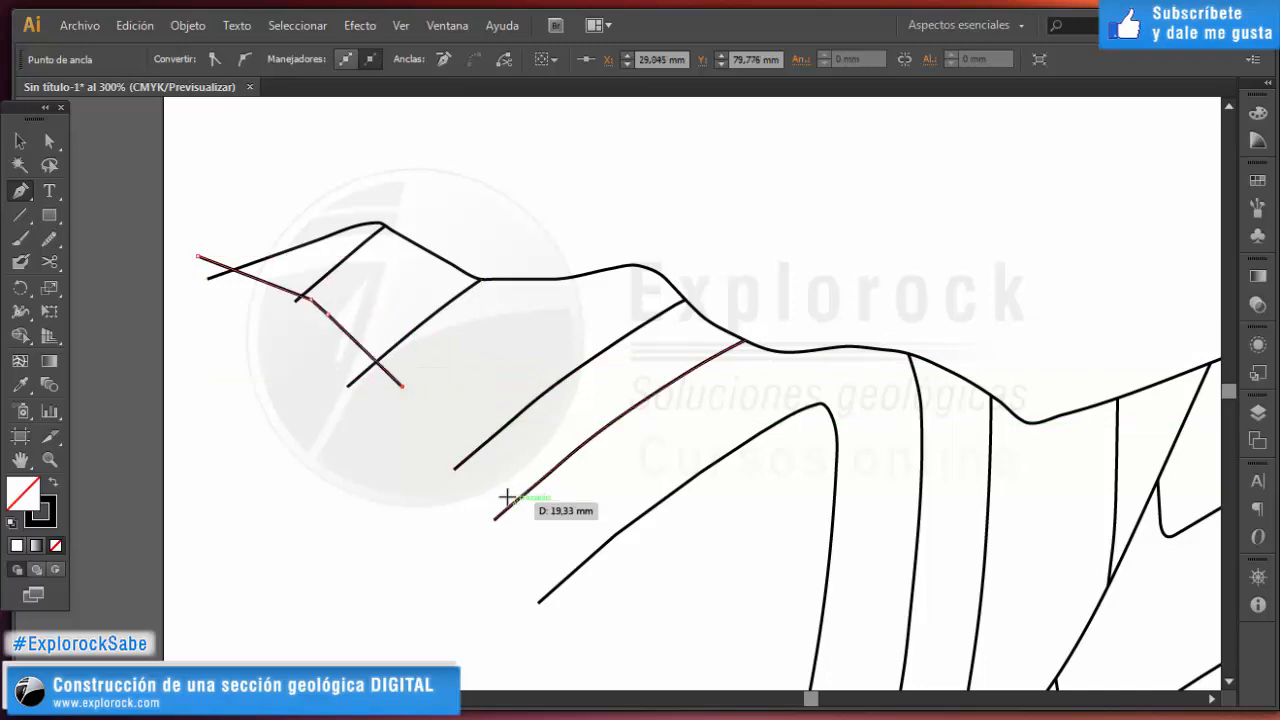
click(498, 482)
click(538, 537)
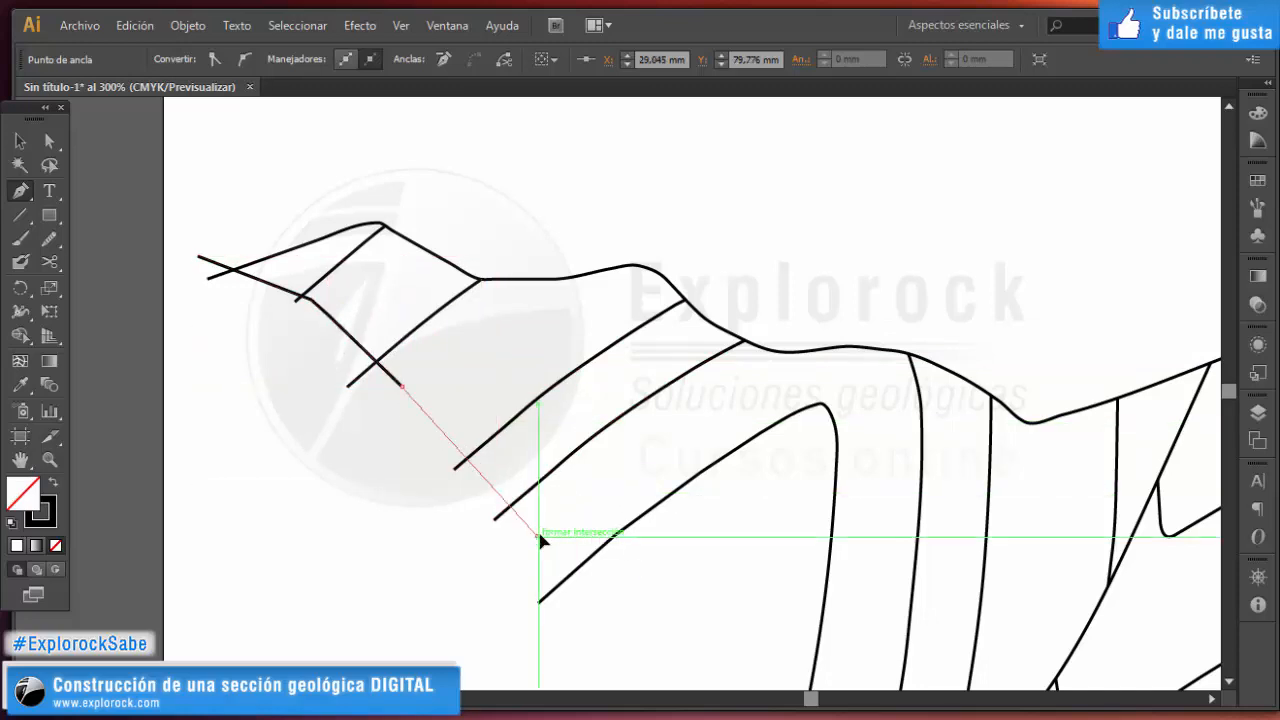
Extend the lower boundary path across the steep layers and the fault, then let it rise gently eastward beneath the lowest contact's first eastern fold crest.
scroll(586, 600, down, 4)
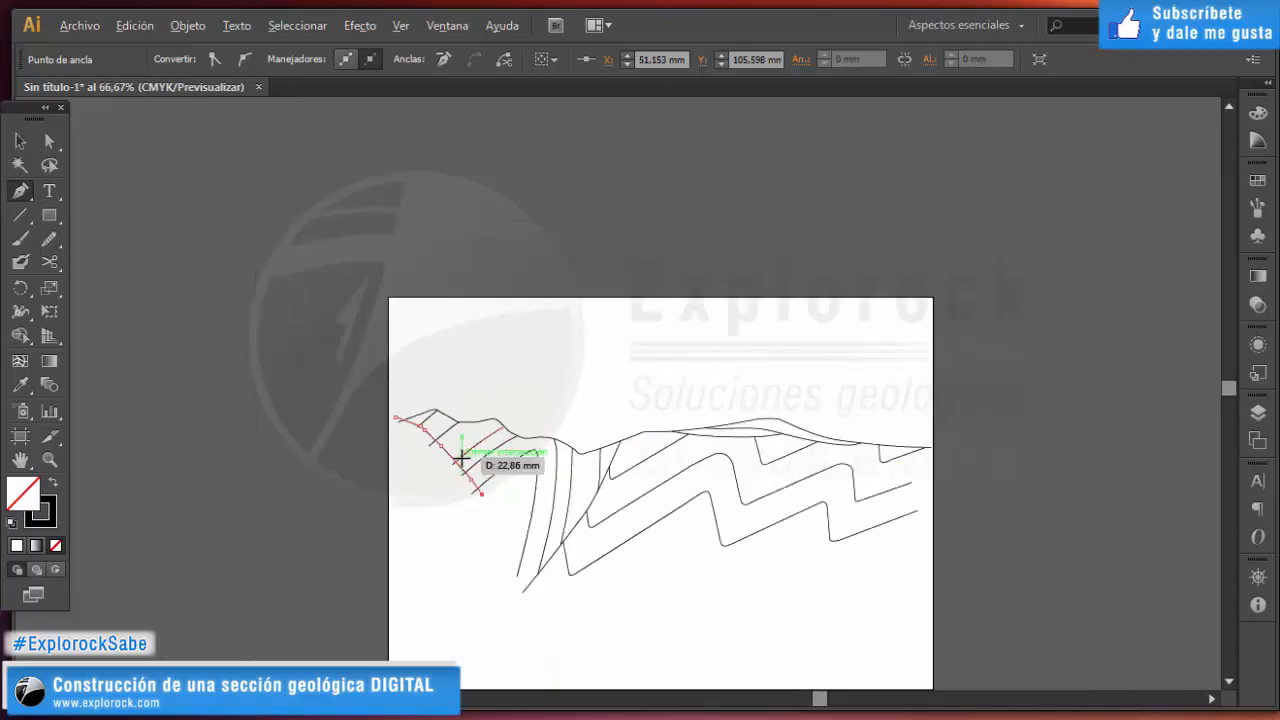
scroll(463, 457, up, 3)
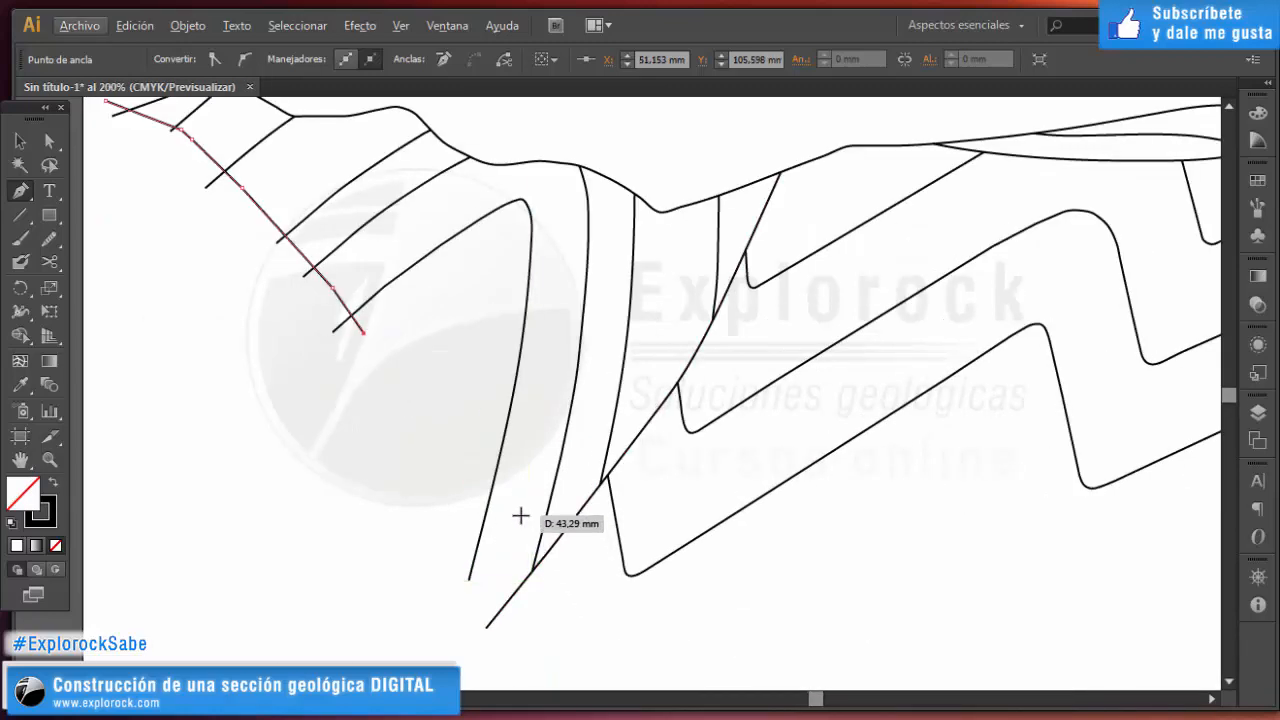
click(520, 515)
click(593, 541)
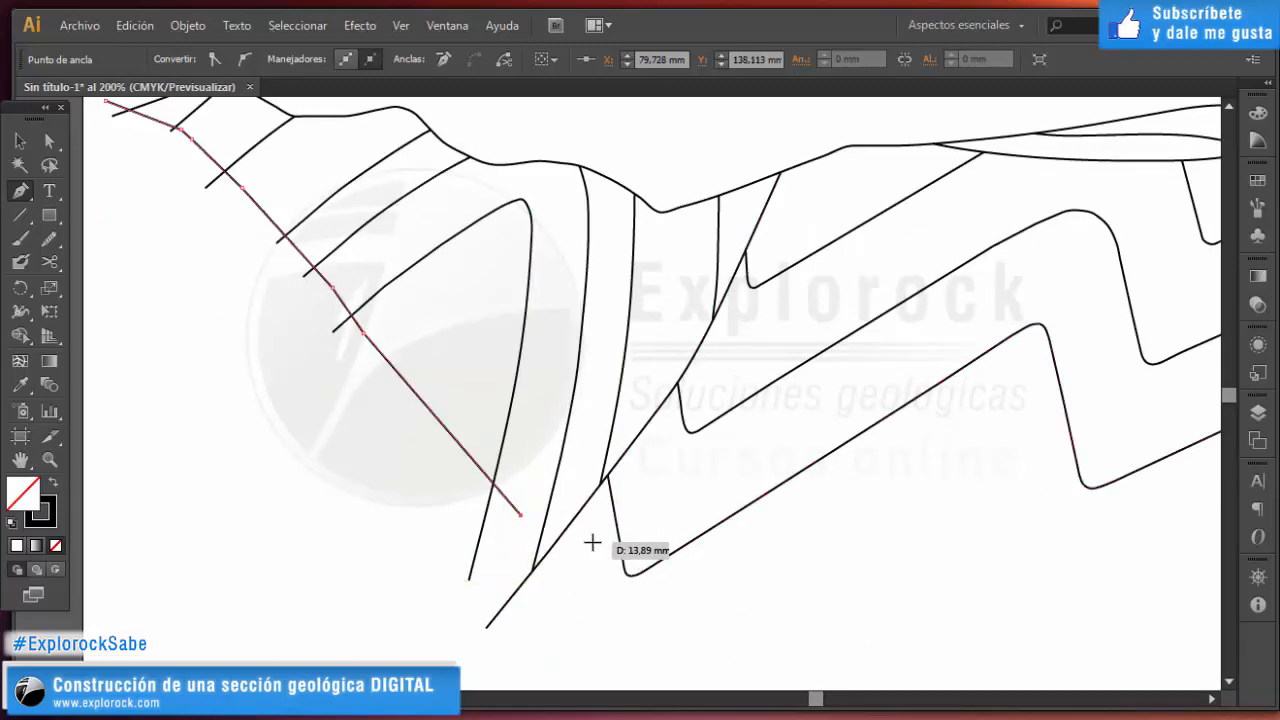
click(781, 541)
scroll(613, 528, down, 4)
scroll(811, 509, up, 3)
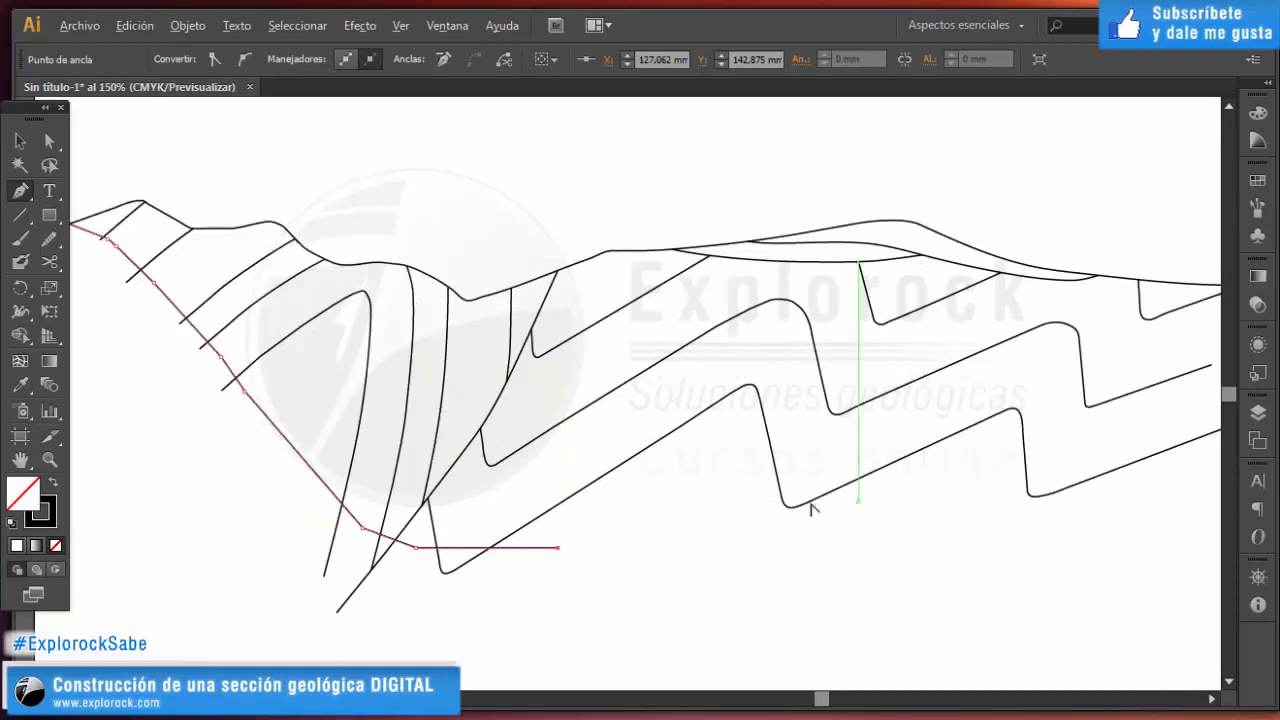
key(ctrl+z)
click(613, 522)
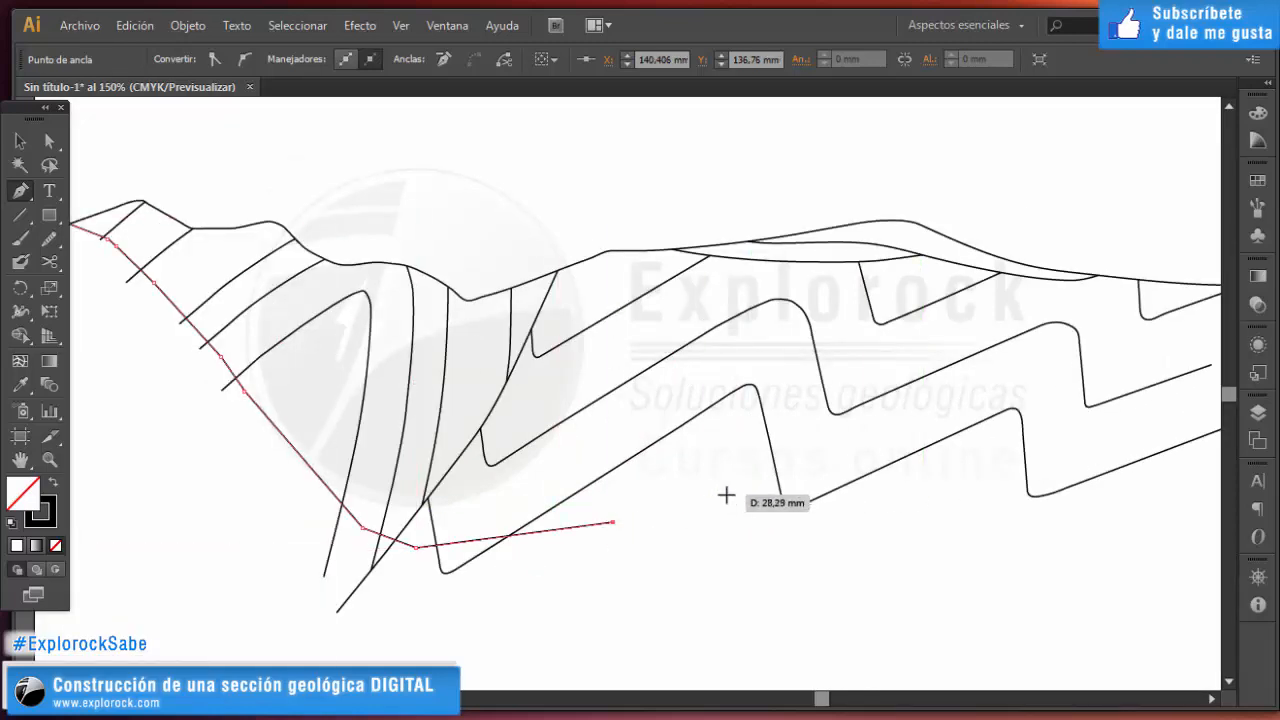
click(726, 494)
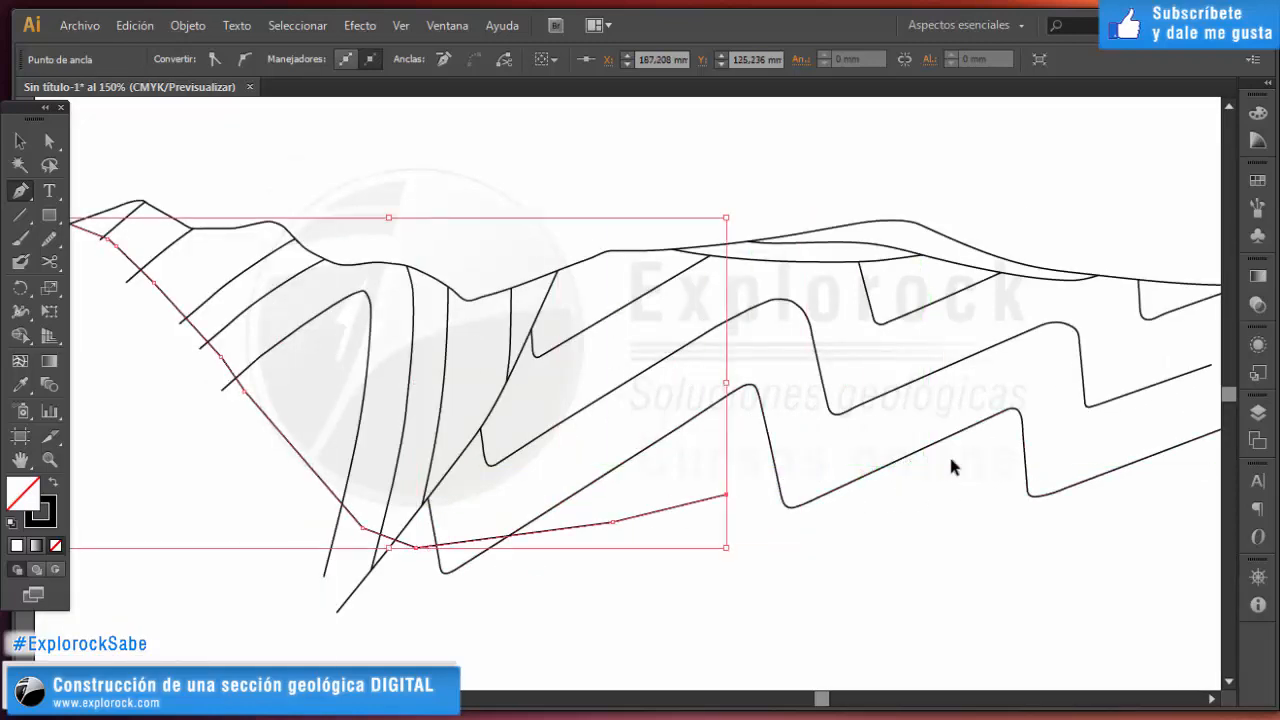
Continue the boundary path up across the eastern folds, end it just above the topographic profile's eastern end and deselect it.
scroll(686, 463, down, 1)
scroll(1074, 484, up, 1)
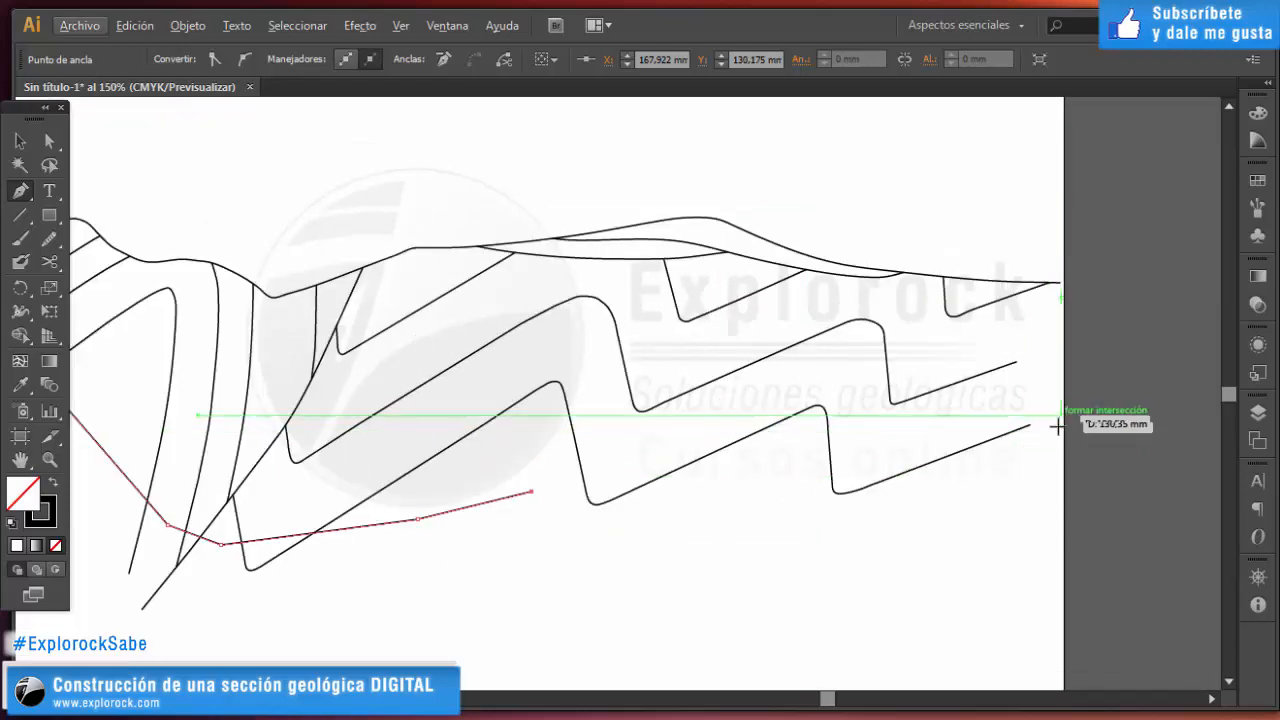
click(845, 431)
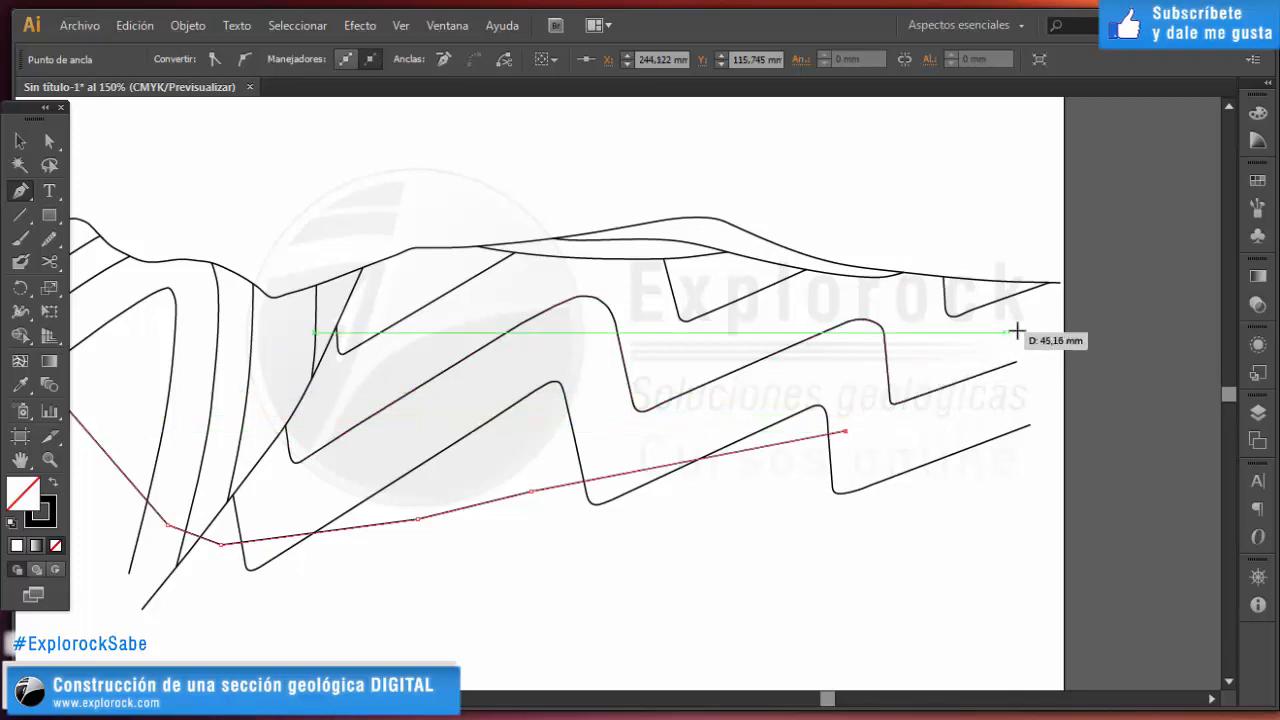
key(ctrl+z)
click(851, 392)
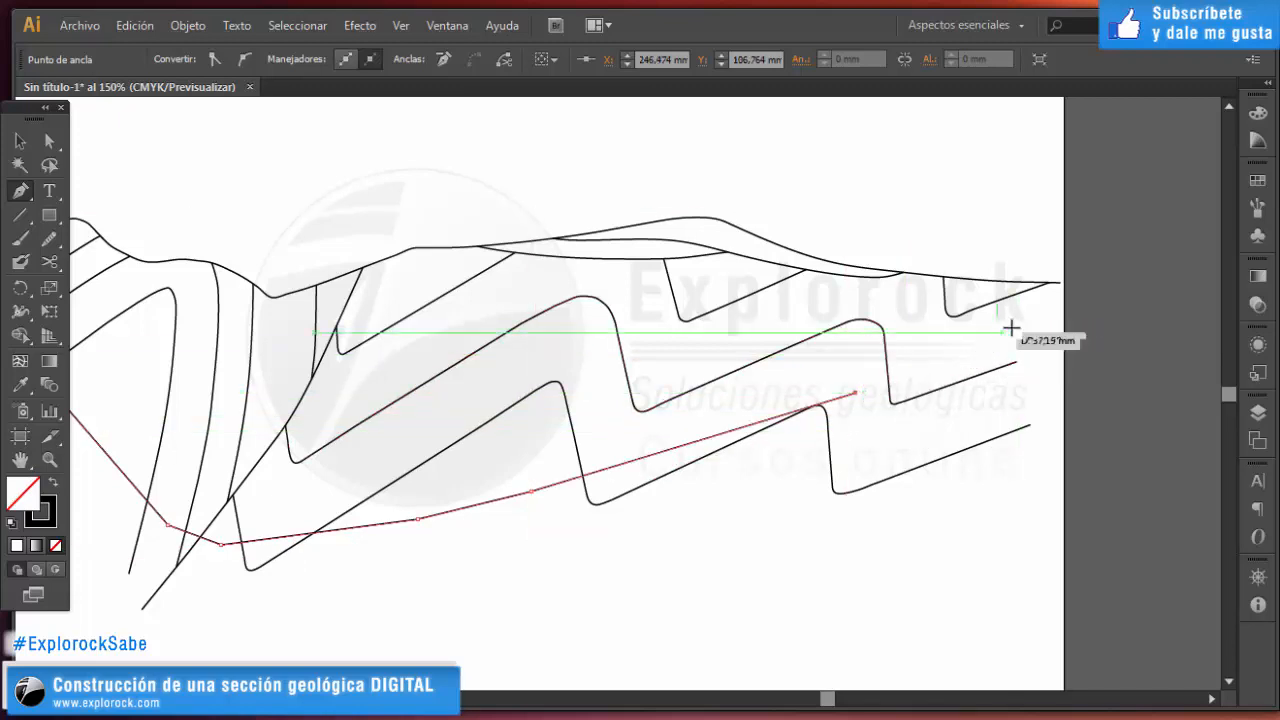
click(990, 322)
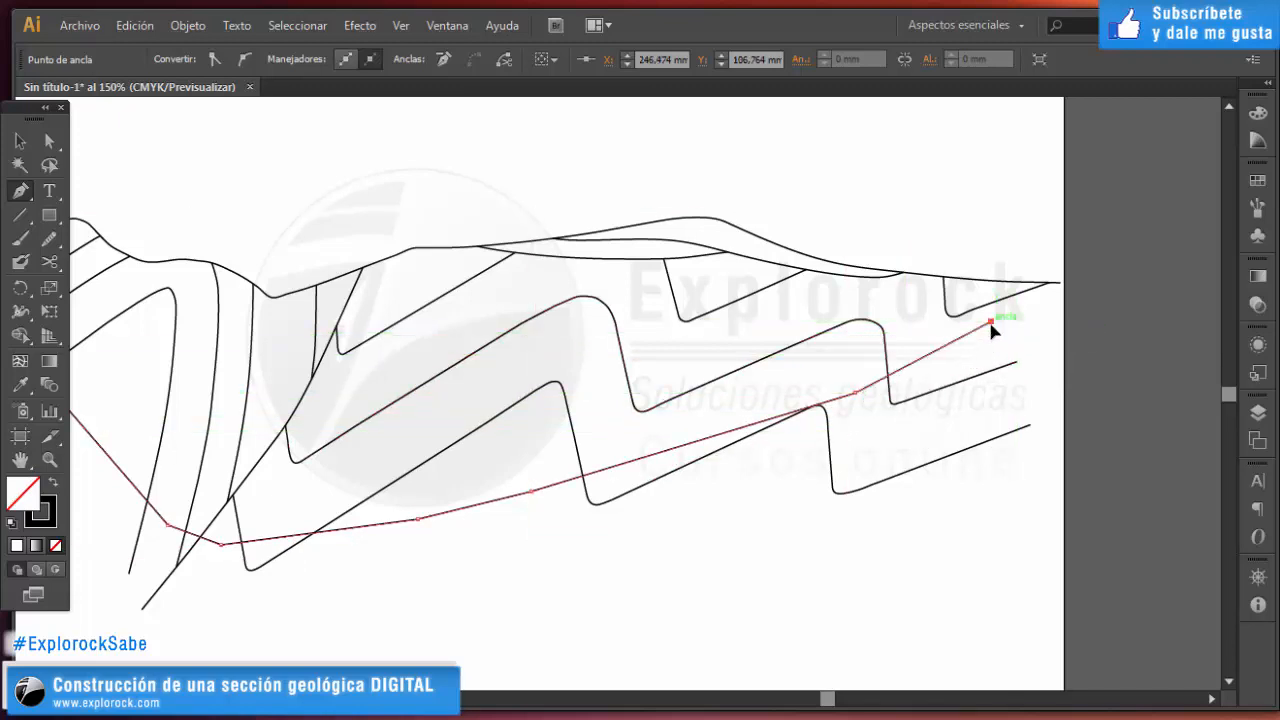
click(1048, 247)
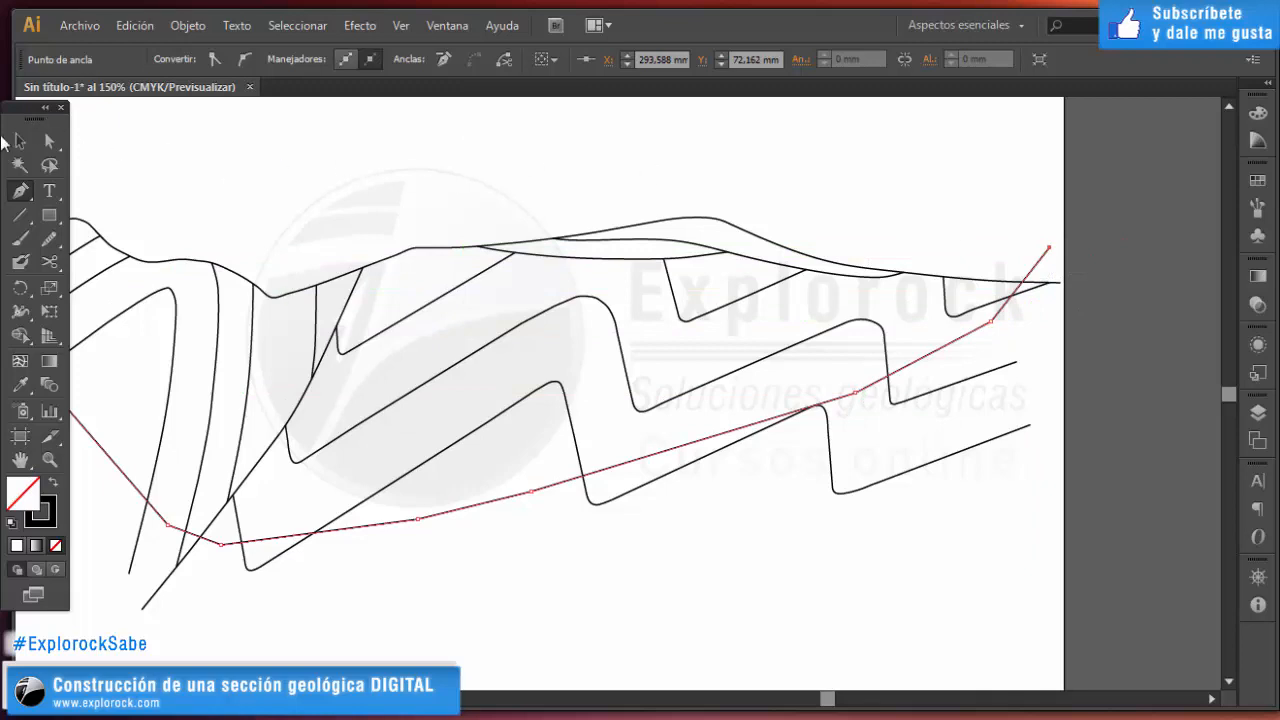
click(20, 141)
click(756, 176)
Smooth the corners of the lower boundary path from its western end to its eastern end by redrawing over it with the Pencil tool.
key(ctrl+0)
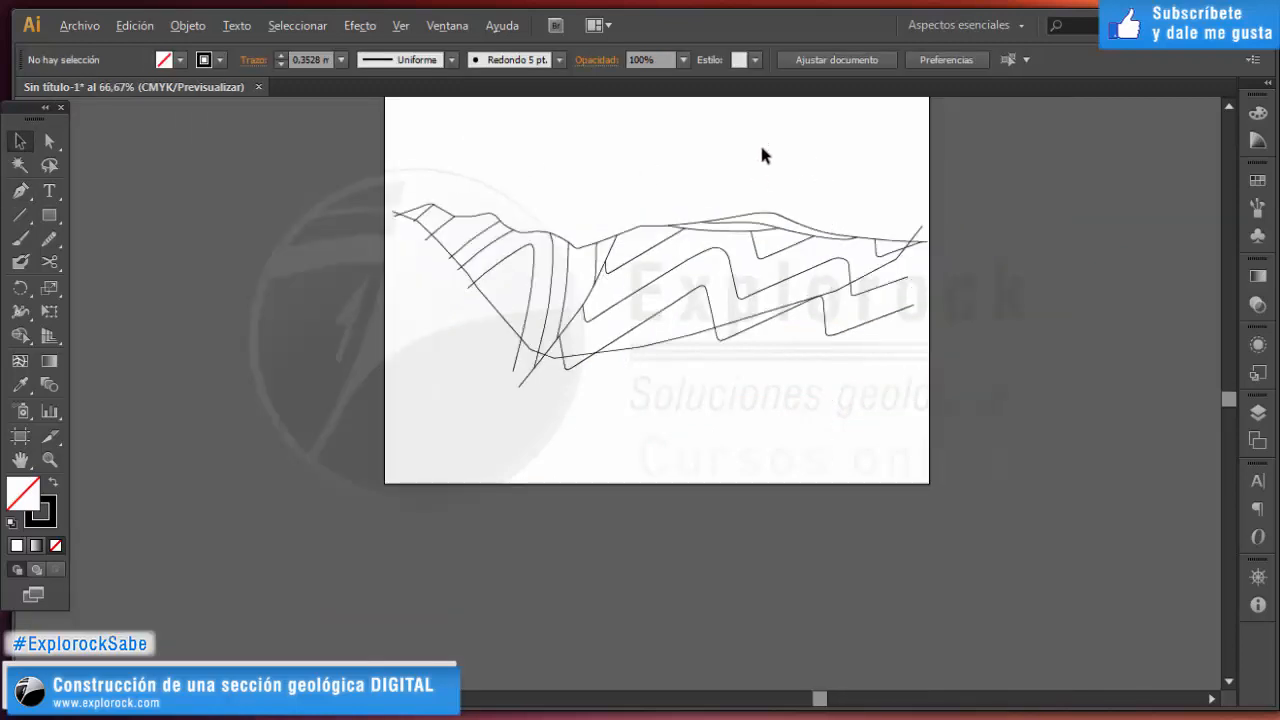
key(ctrl+1)
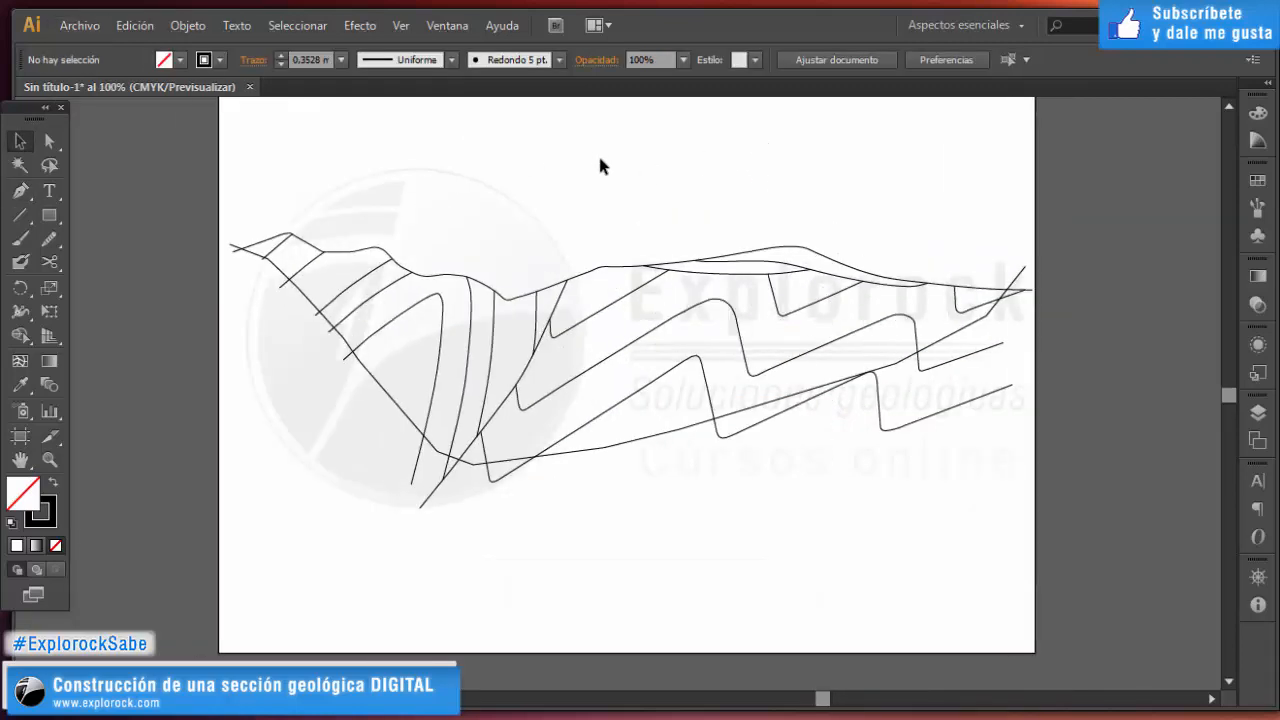
scroll(600, 159, up, 1)
scroll(603, 166, down, 1)
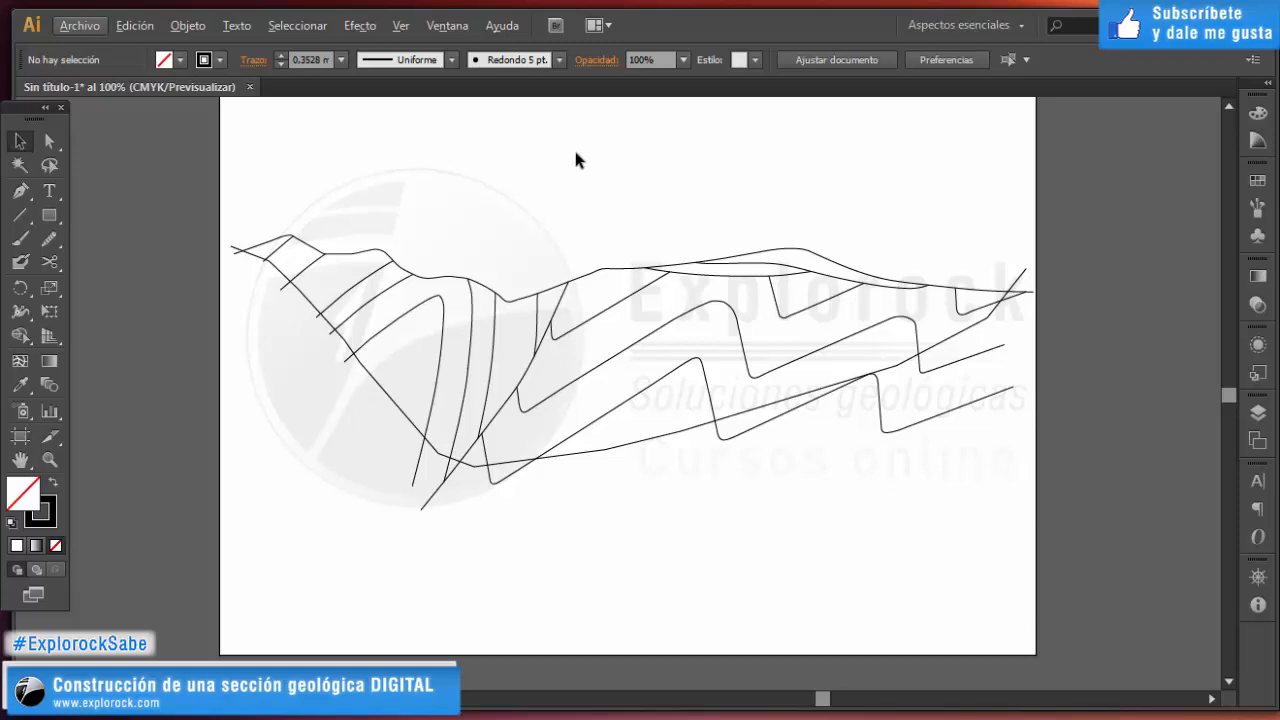
click(366, 372)
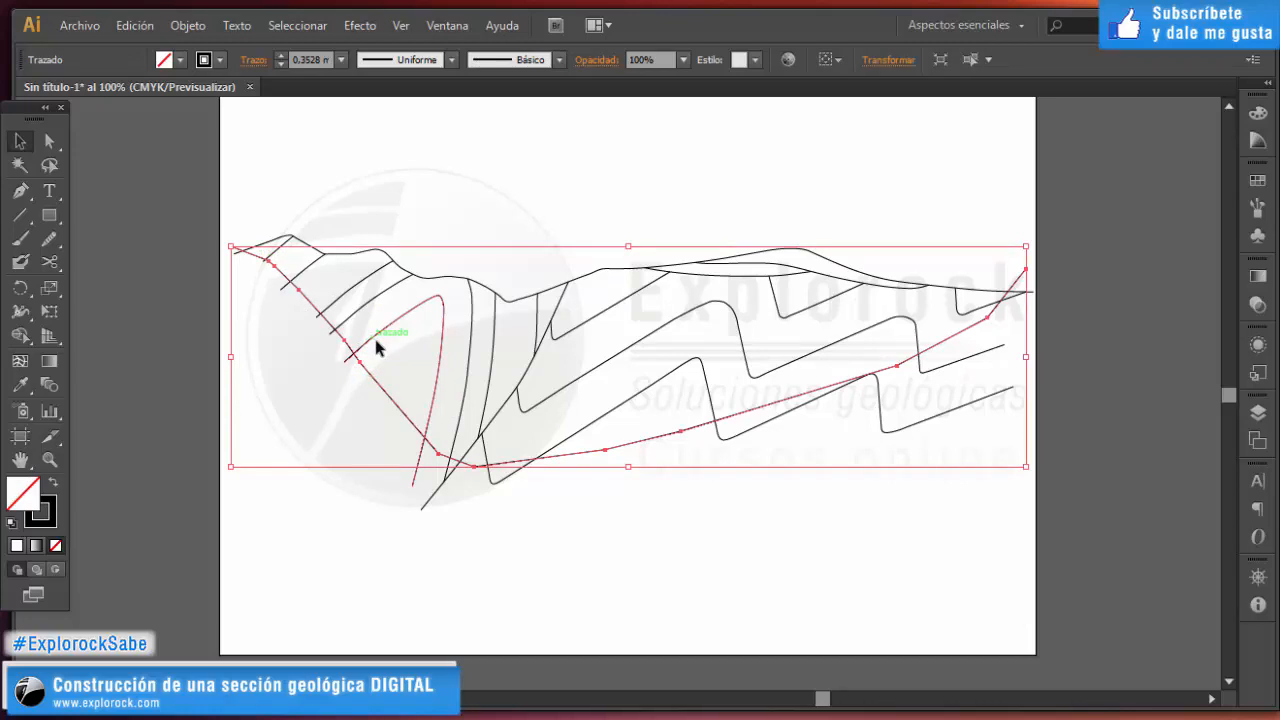
key(n)
scroll(272, 274, up, 2)
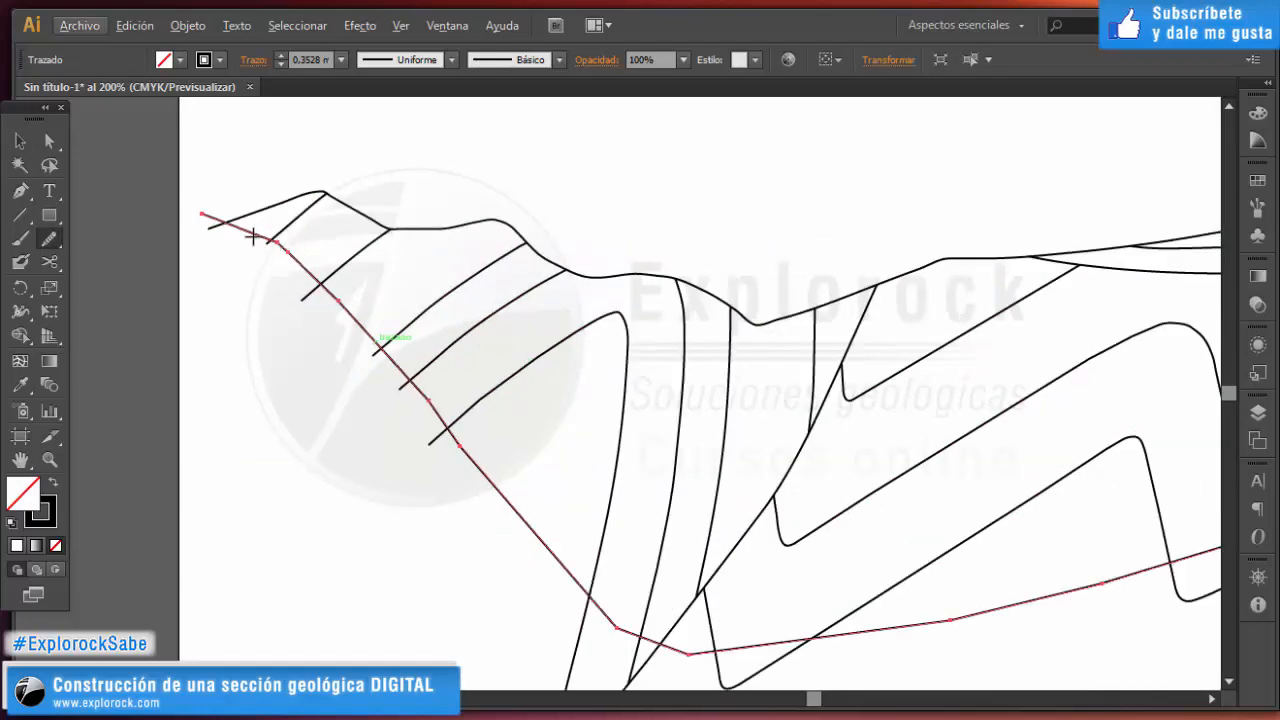
mouse_move(253, 236)
mouse_down()
mouse_move(471, 457)
mouse_move(533, 540)
mouse_up()
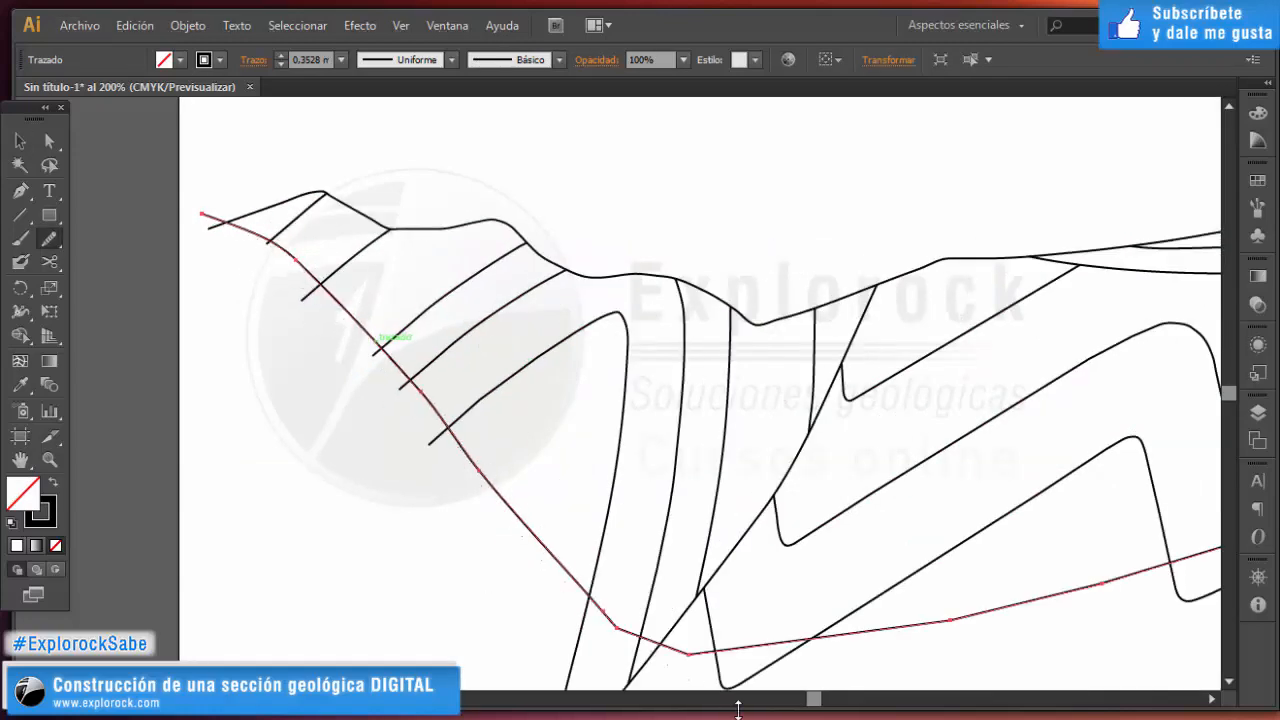
mouse_move(738, 708)
mouse_down()
mouse_move(726, 655)
mouse_move(701, 652)
mouse_move(833, 651)
mouse_move(752, 647)
mouse_move(1003, 616)
mouse_up()
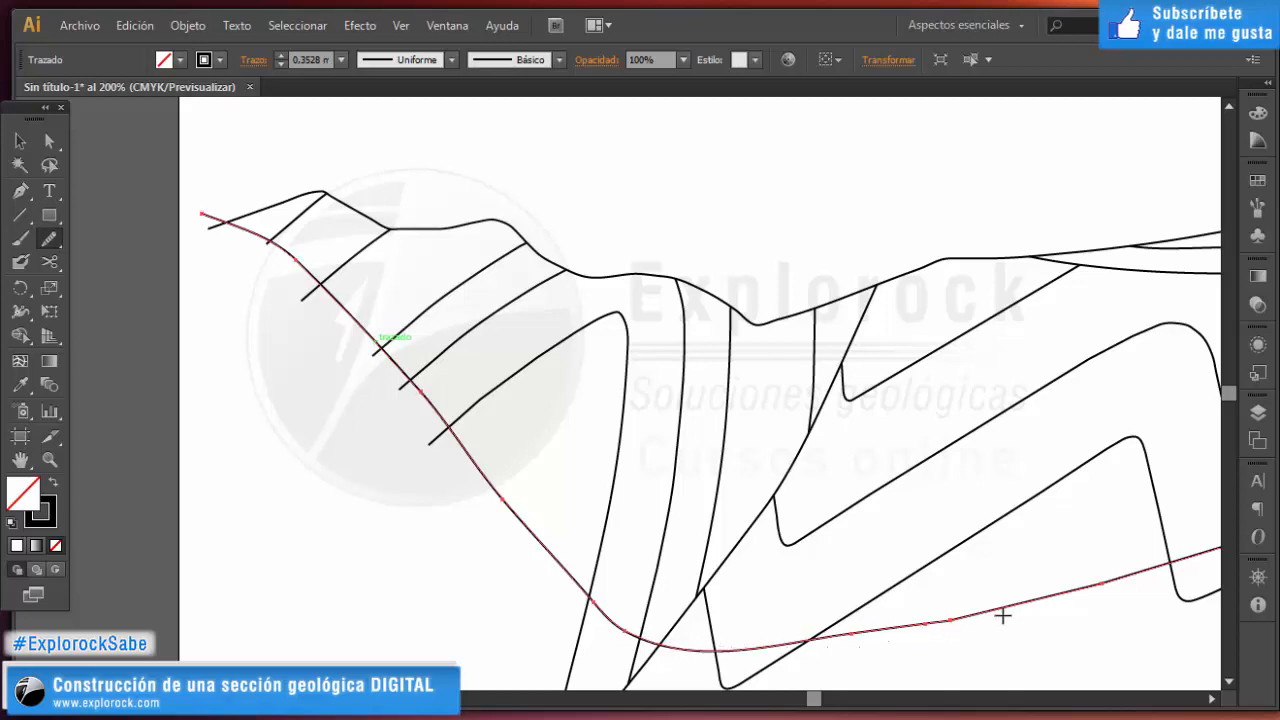
mouse_move(900, 621)
mouse_down()
mouse_move(1002, 615)
mouse_move(942, 631)
mouse_move(761, 637)
mouse_up()
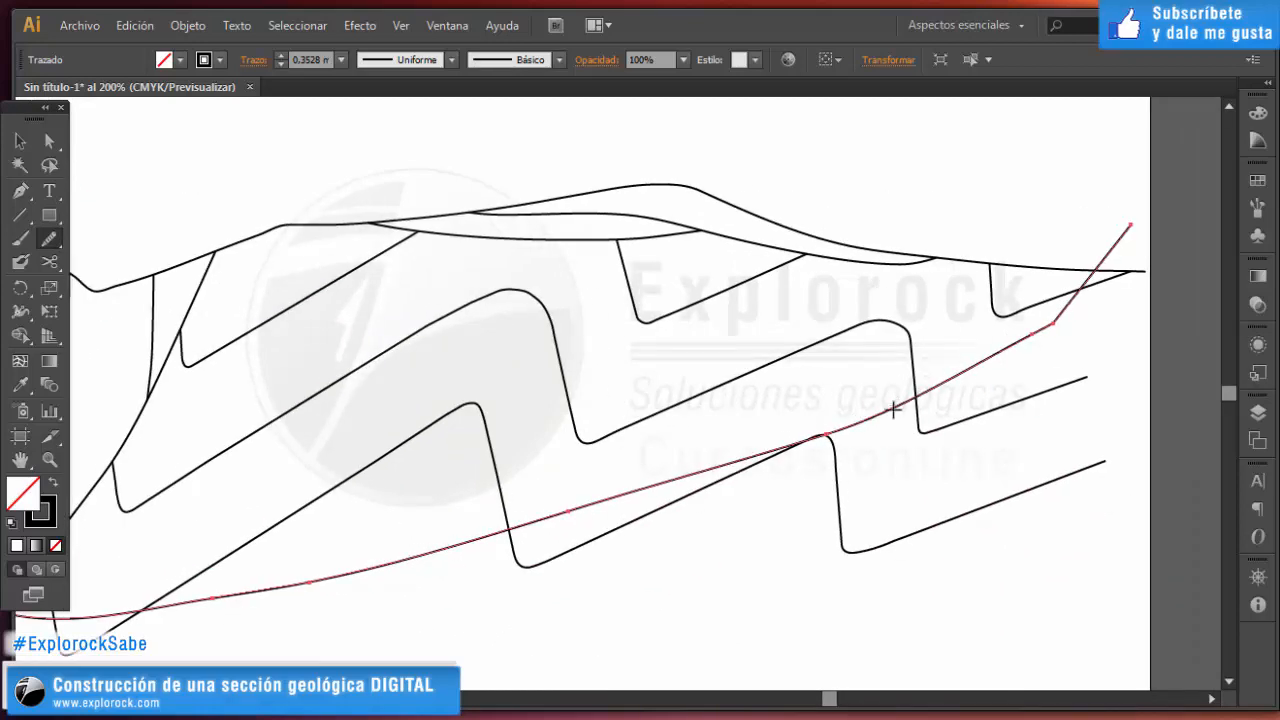
drag(1039, 325, 1092, 287)
drag(1116, 242, 985, 354)
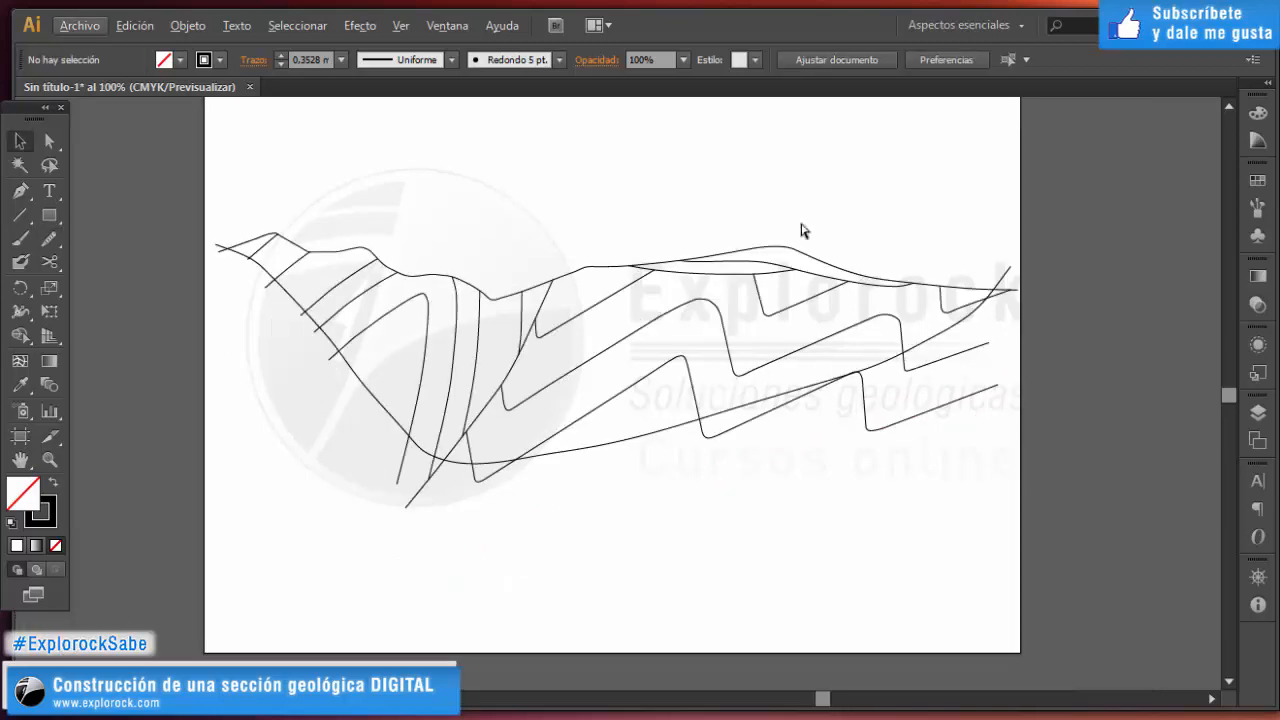
Cut the topographic profile where it crosses the boundary path in the west and delete the profile's end protruding below the path.
scroll(829, 225, left, 1)
scroll(668, 176, up, 1)
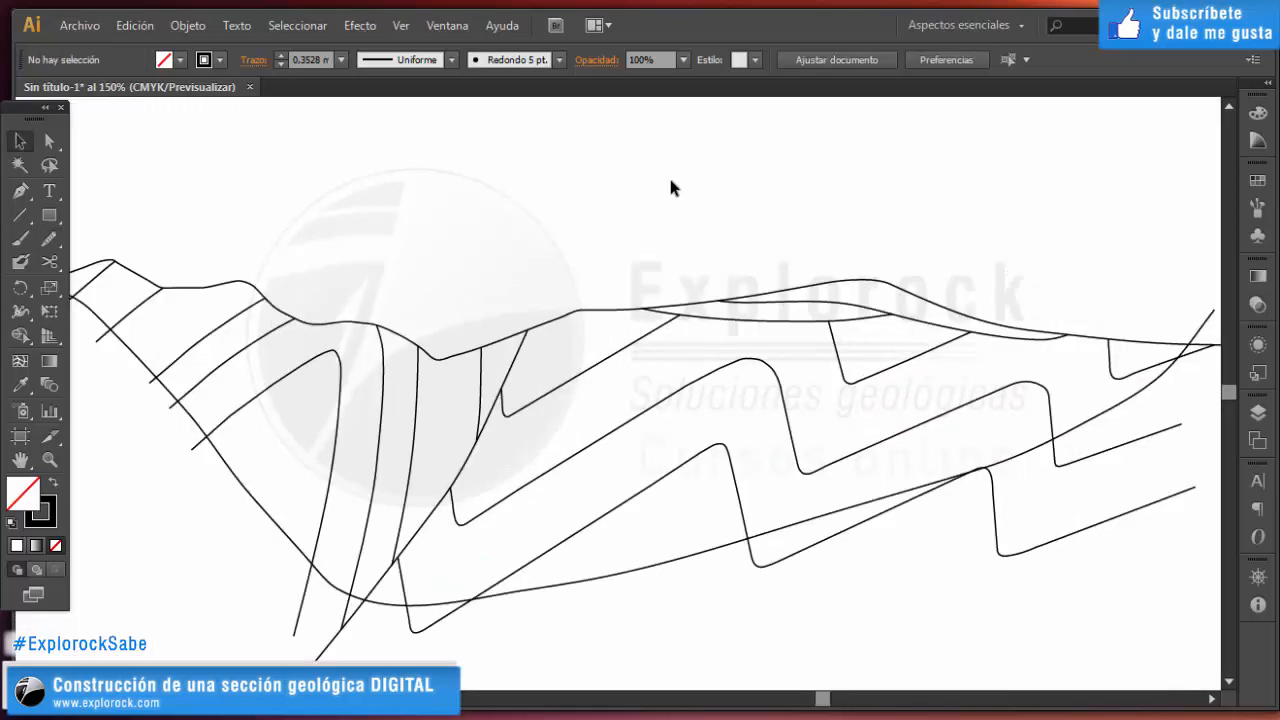
scroll(666, 229, left, 5)
scroll(242, 267, up, 1)
scroll(244, 285, up, 2)
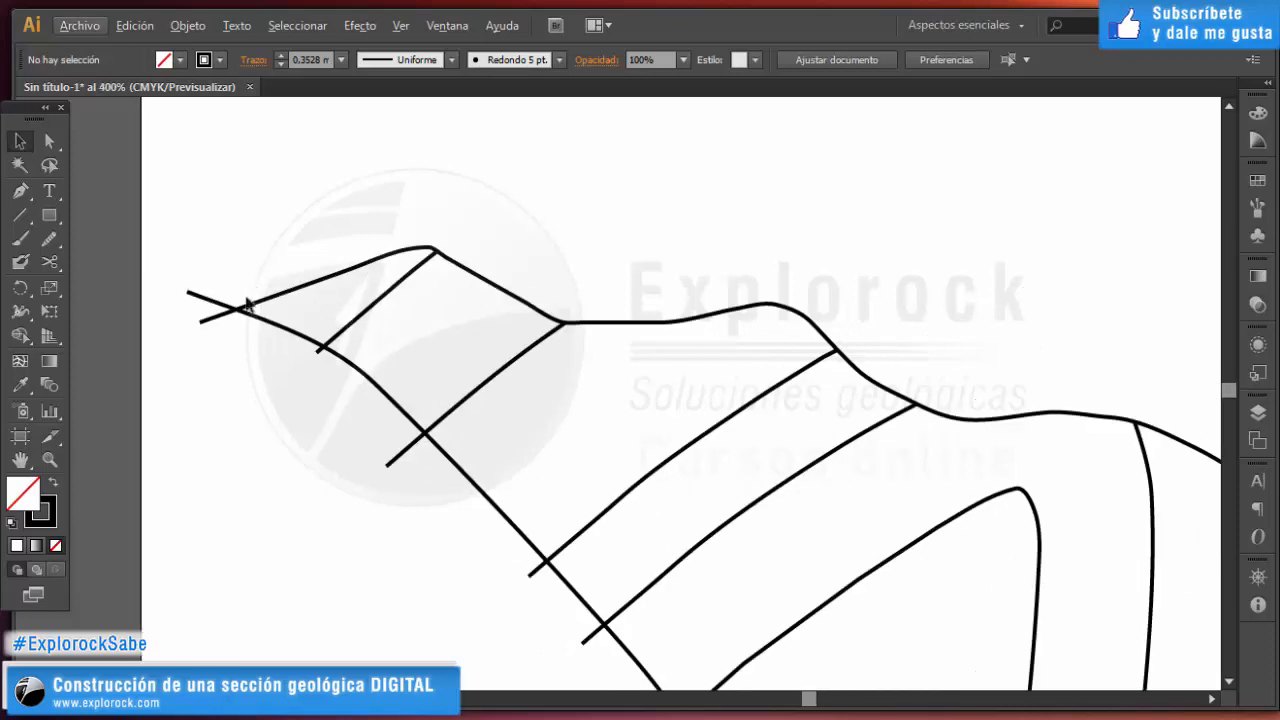
scroll(183, 306, up, 3)
click(302, 332)
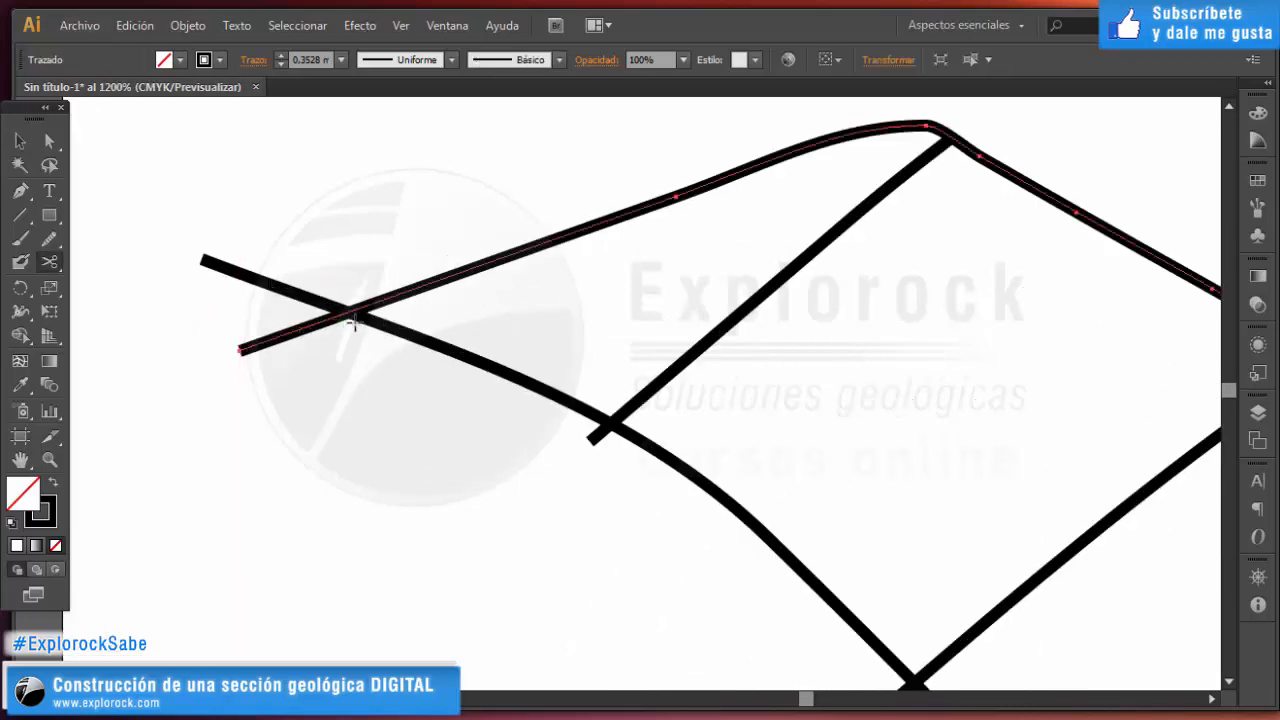
key(c)
click(347, 313)
key(v)
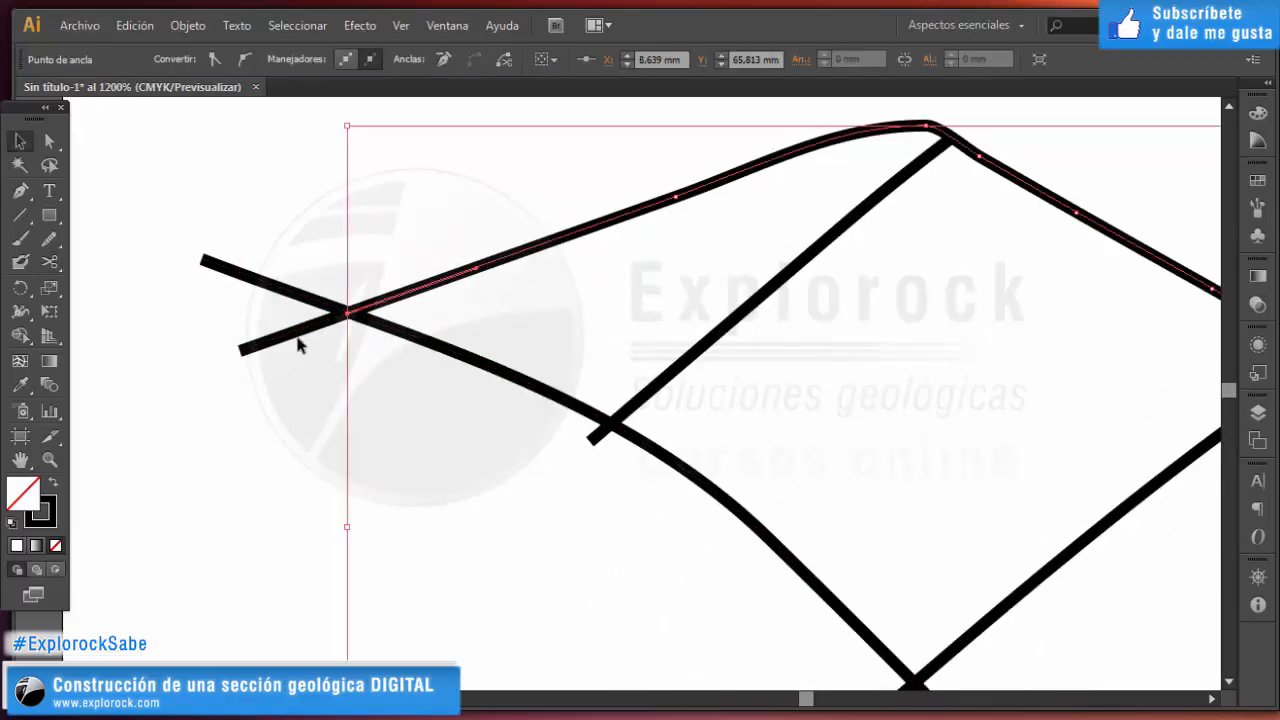
click(290, 334)
key(Delete)
Cut the boundary path at the topographic profile's western end and delete the piece protruding beyond it.
click(374, 330)
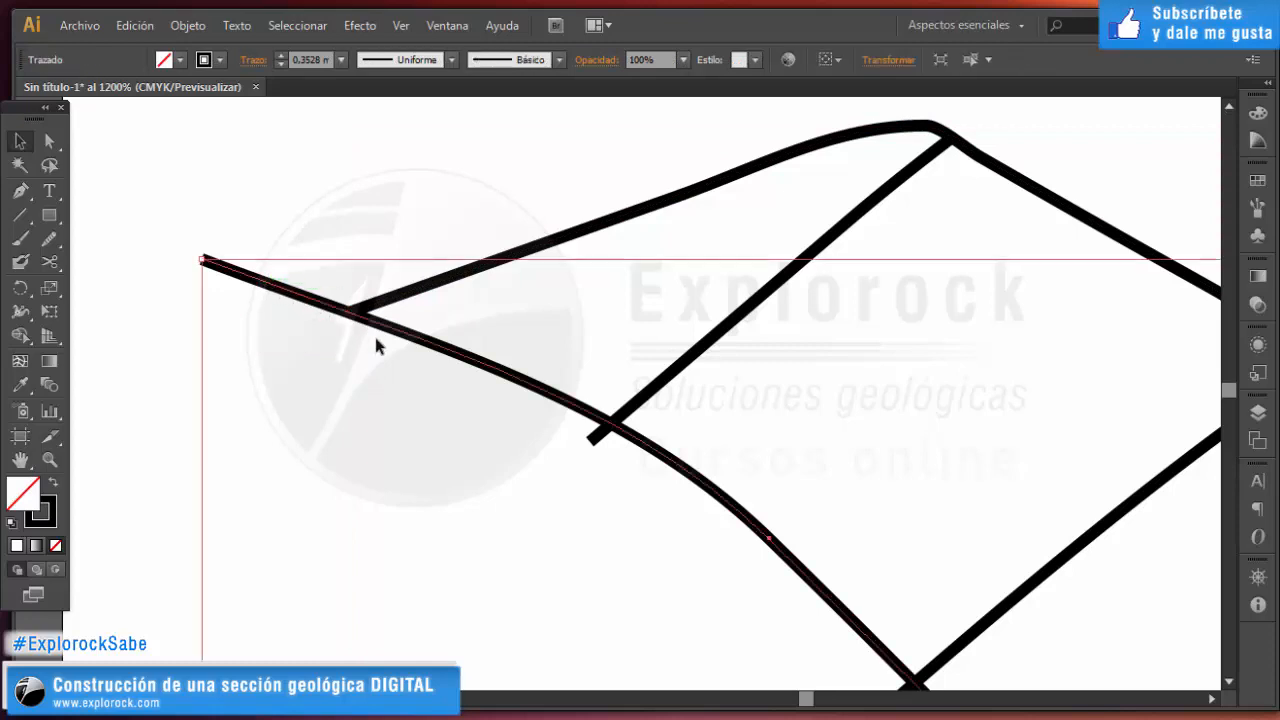
key(c)
click(350, 312)
key(v)
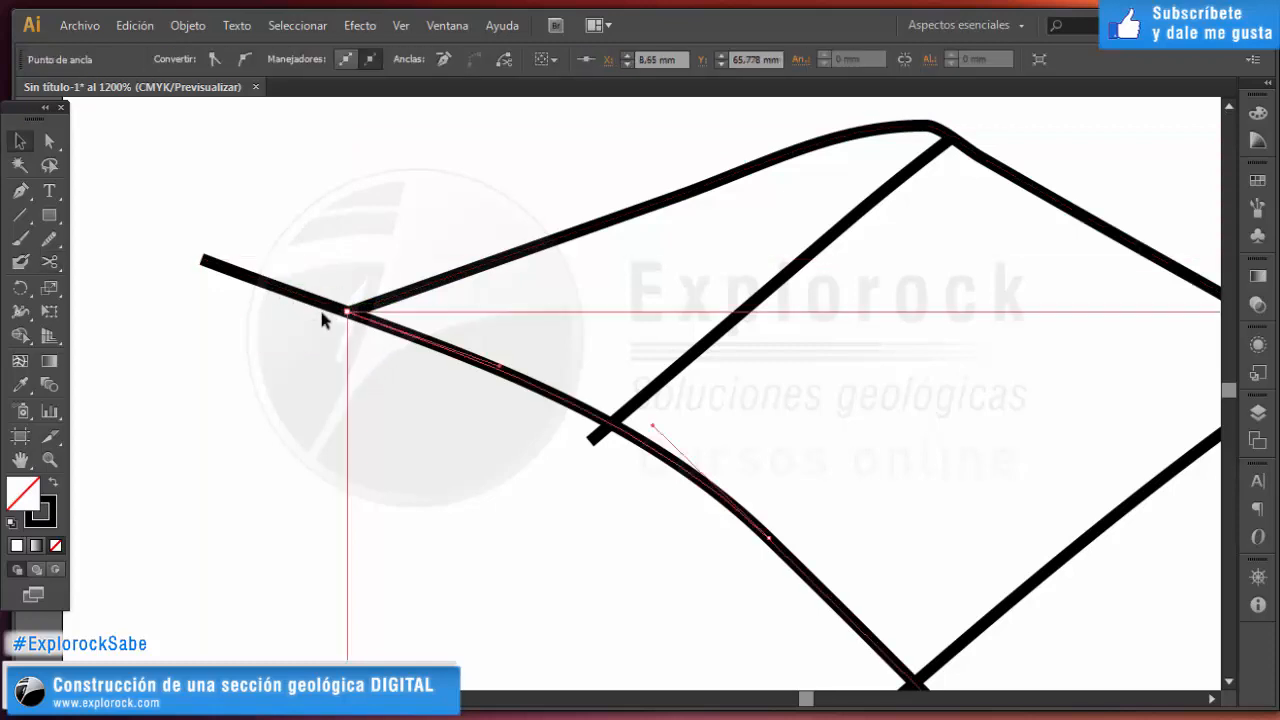
click(300, 295)
key(Delete)
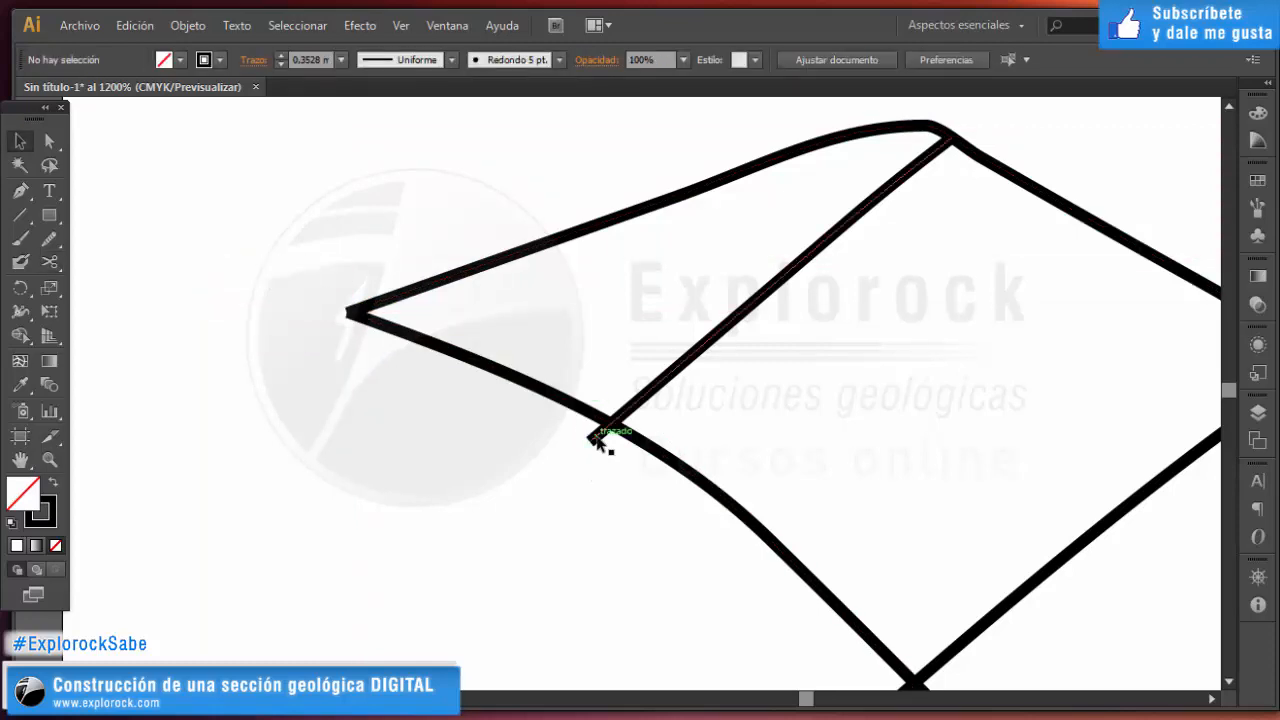
Cut the westernmost contact line at the boundary path and delete the short end protruding below it.
click(598, 434)
key(c)
click(610, 420)
key(v)
click(597, 436)
key(Delete)
Cut the second contact line from the west at the boundary path and delete its protruding lower end.
scroll(503, 420, down, 1)
scroll(643, 557, down, 1)
scroll(623, 451, up, 2)
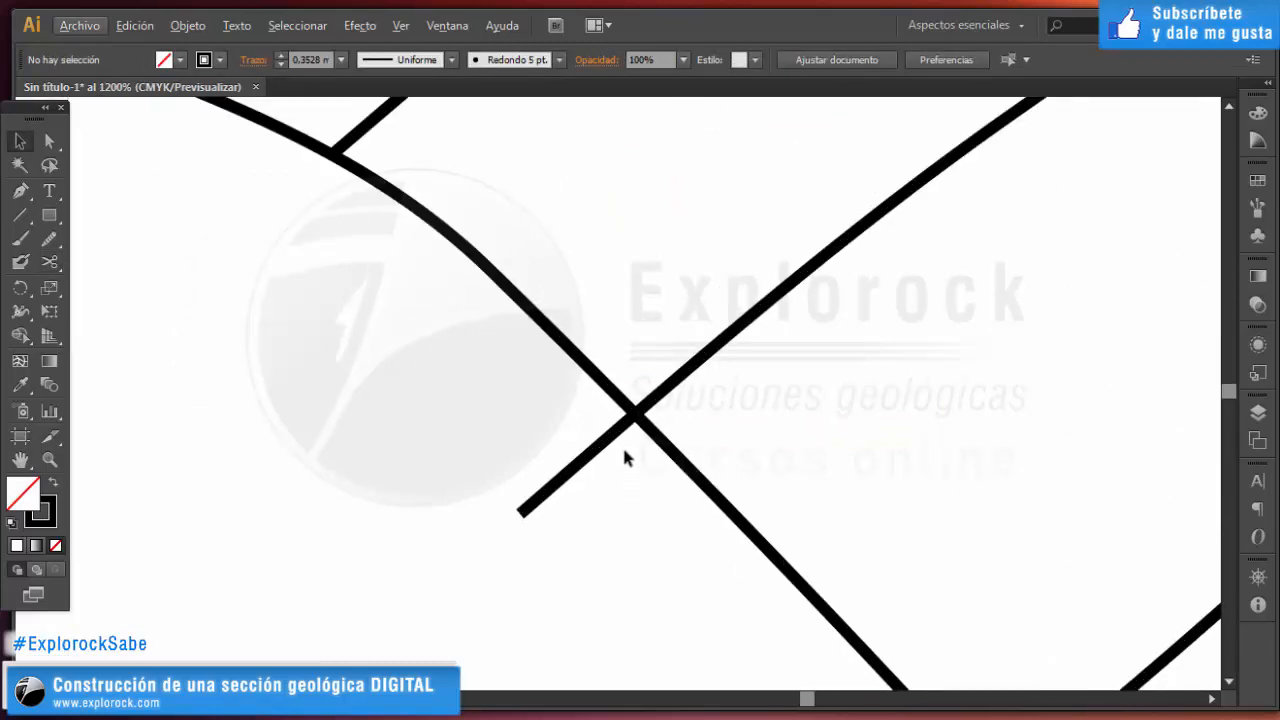
click(631, 429)
key(c)
click(632, 415)
key(v)
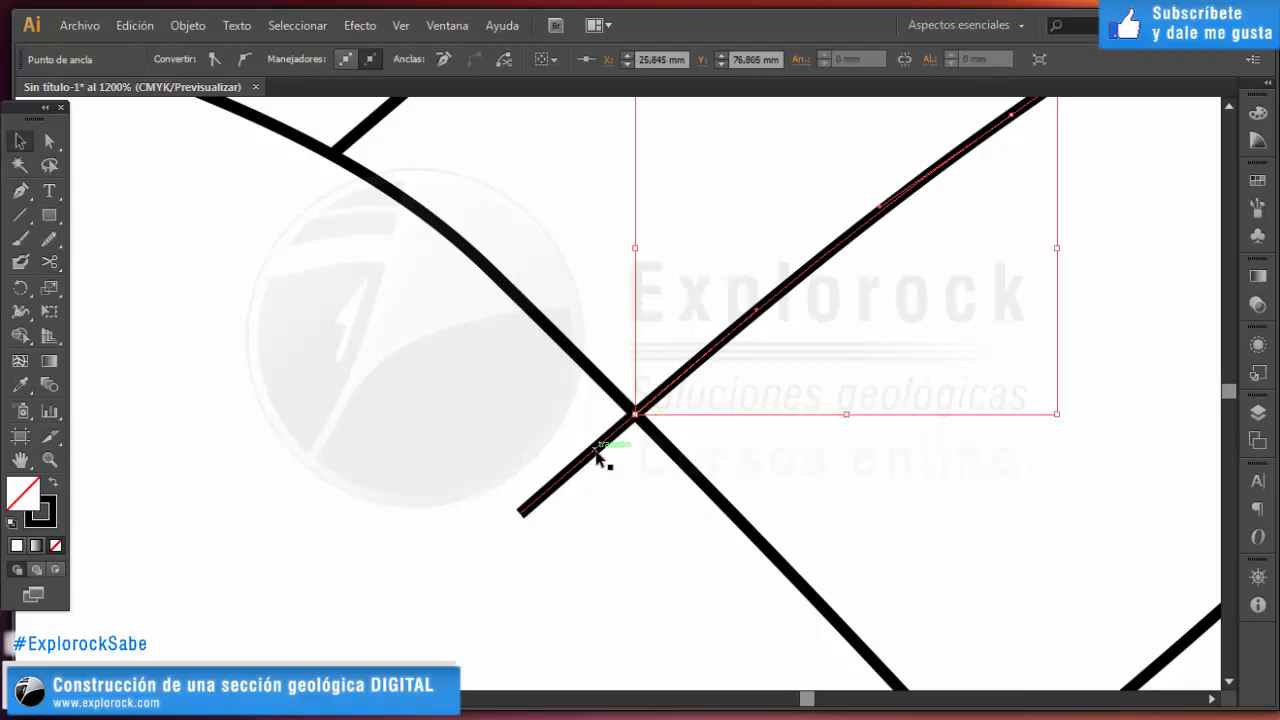
click(596, 452)
key(Delete)
Cut the third contact line from the west at its crossing with the boundary path and delete the leftover end.
scroll(557, 491, down, 4)
scroll(640, 460, up, 5)
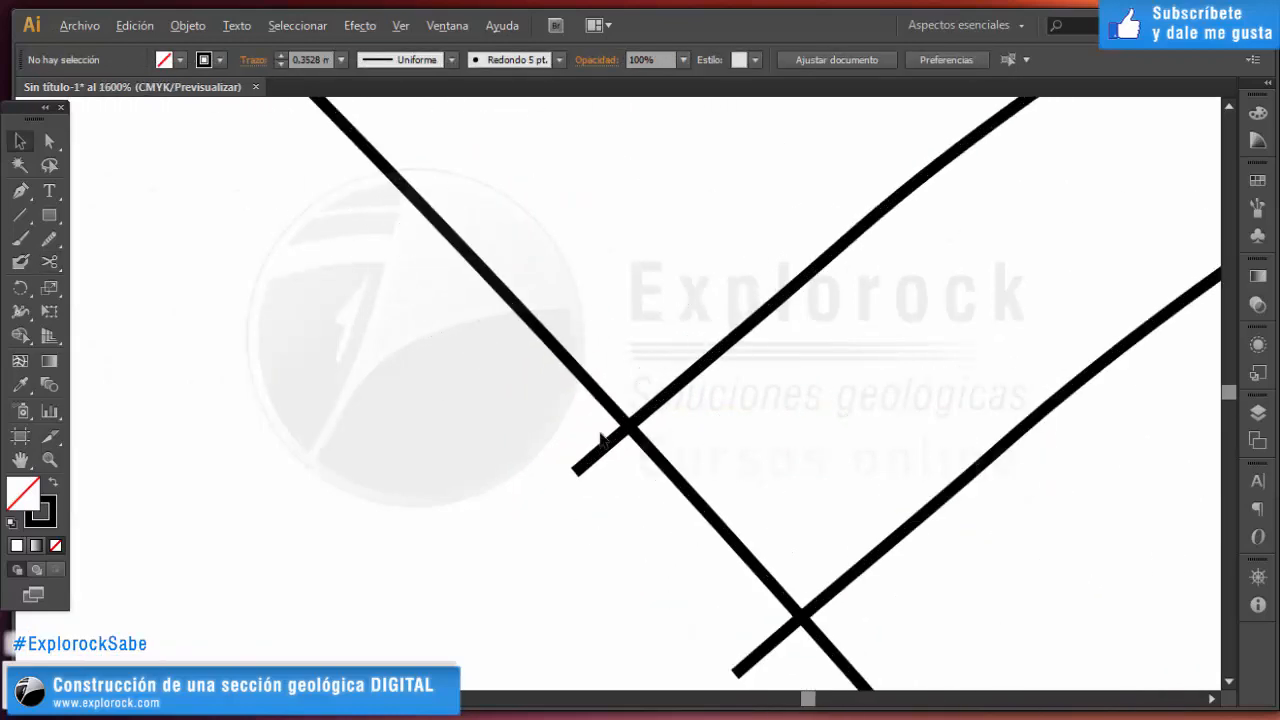
click(641, 452)
key(c)
click(663, 432)
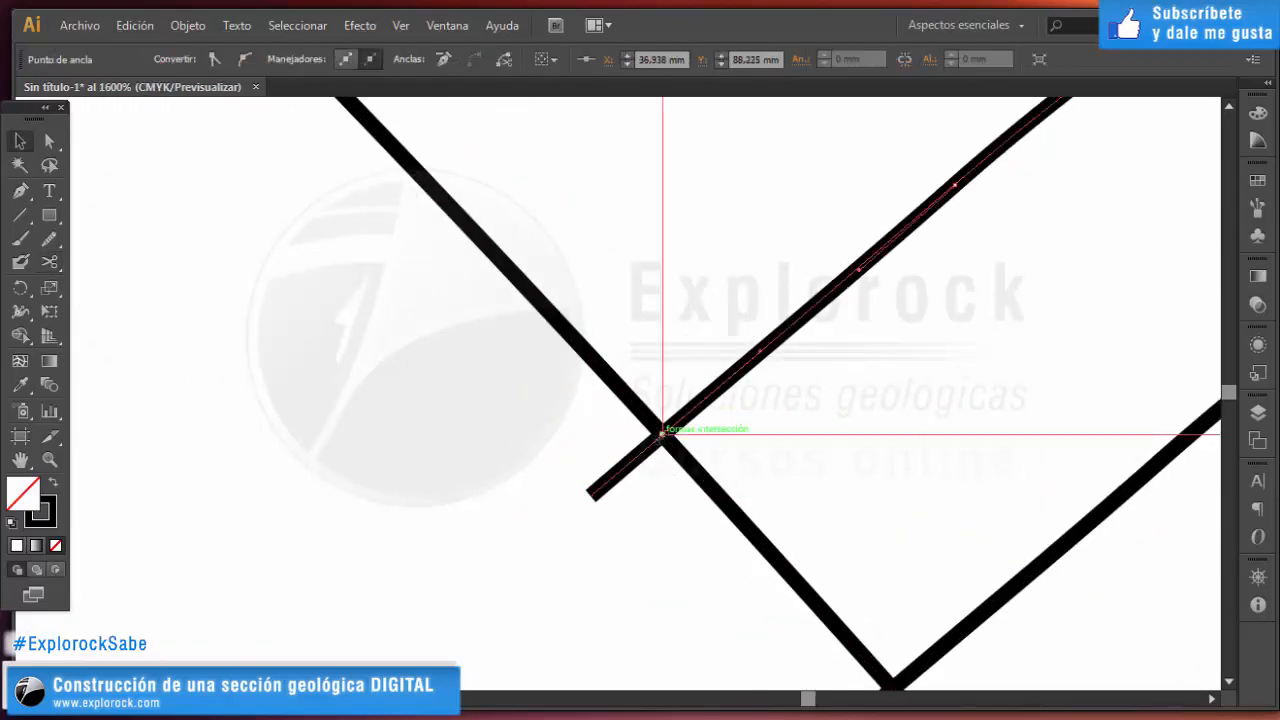
key(v)
click(624, 466)
key(Delete)
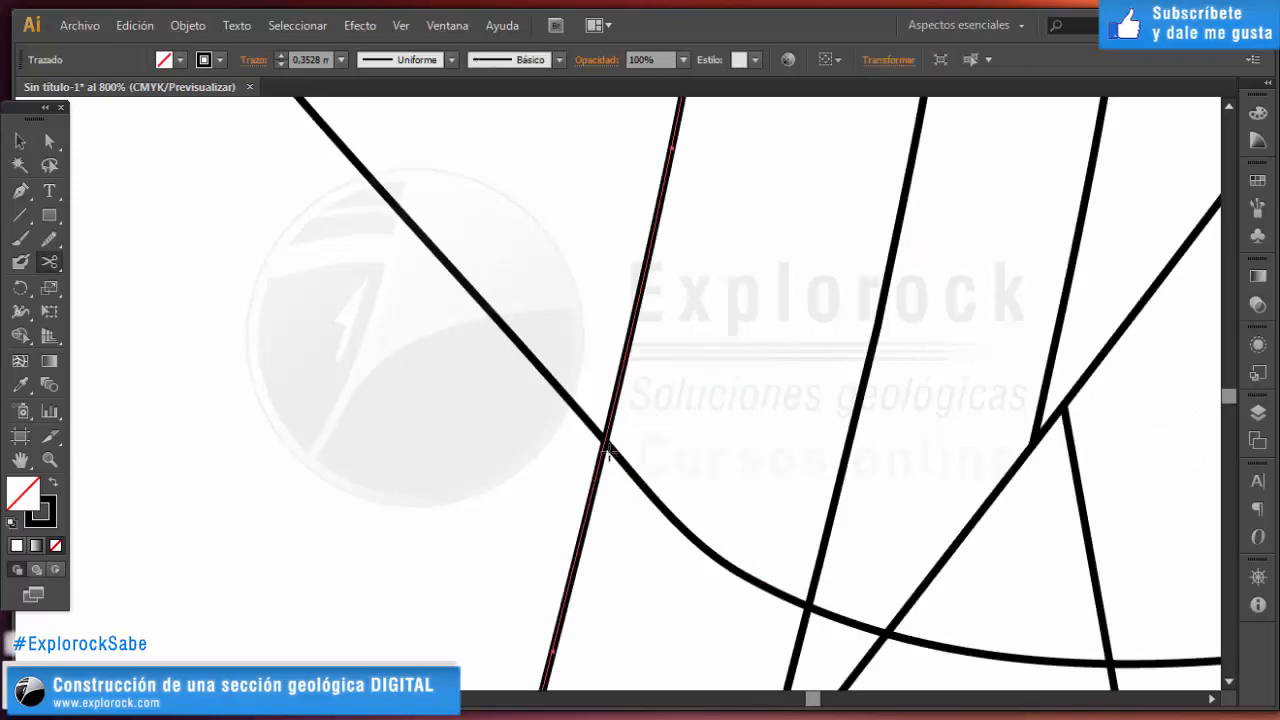
Cut the steep eastern limb of the western fold at the boundary path and delete the part below the path.
click(604, 440)
key(v)
click(588, 500)
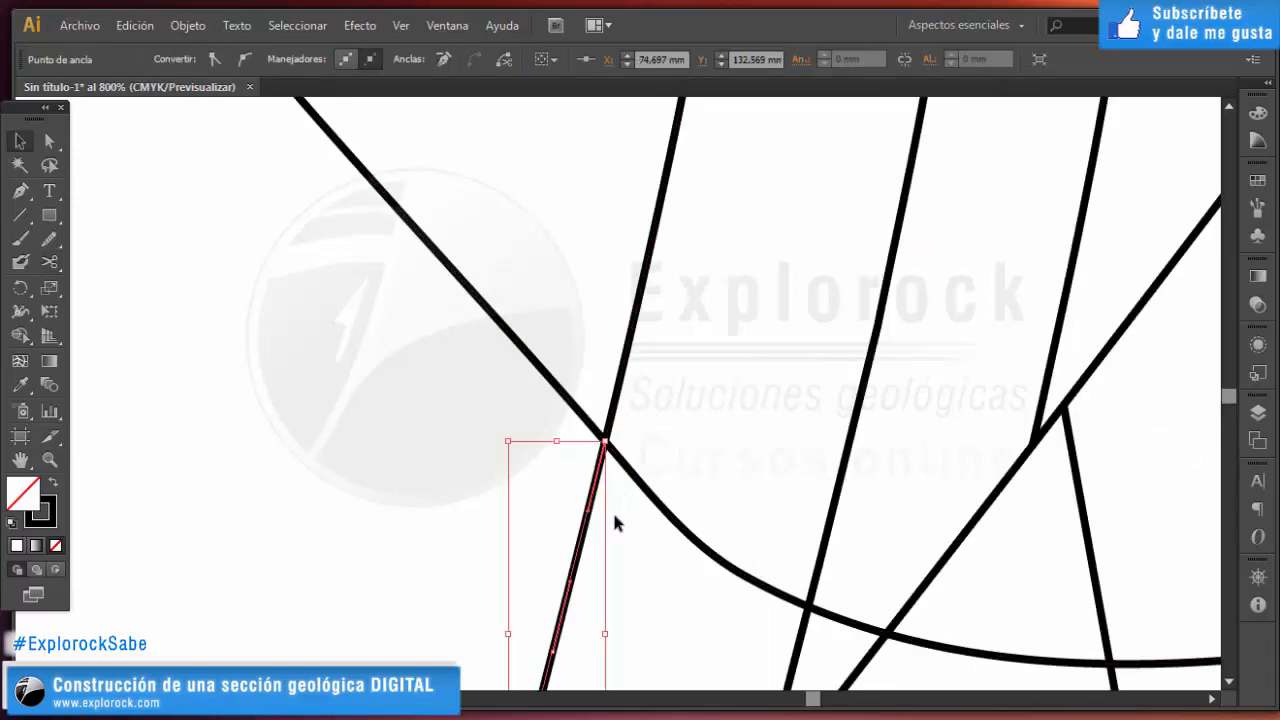
key(Delete)
Cut the contact line just west of the long diagonal fault at the boundary path and delete its protruding lower end.
drag(696, 516, 592, 366)
click(651, 409)
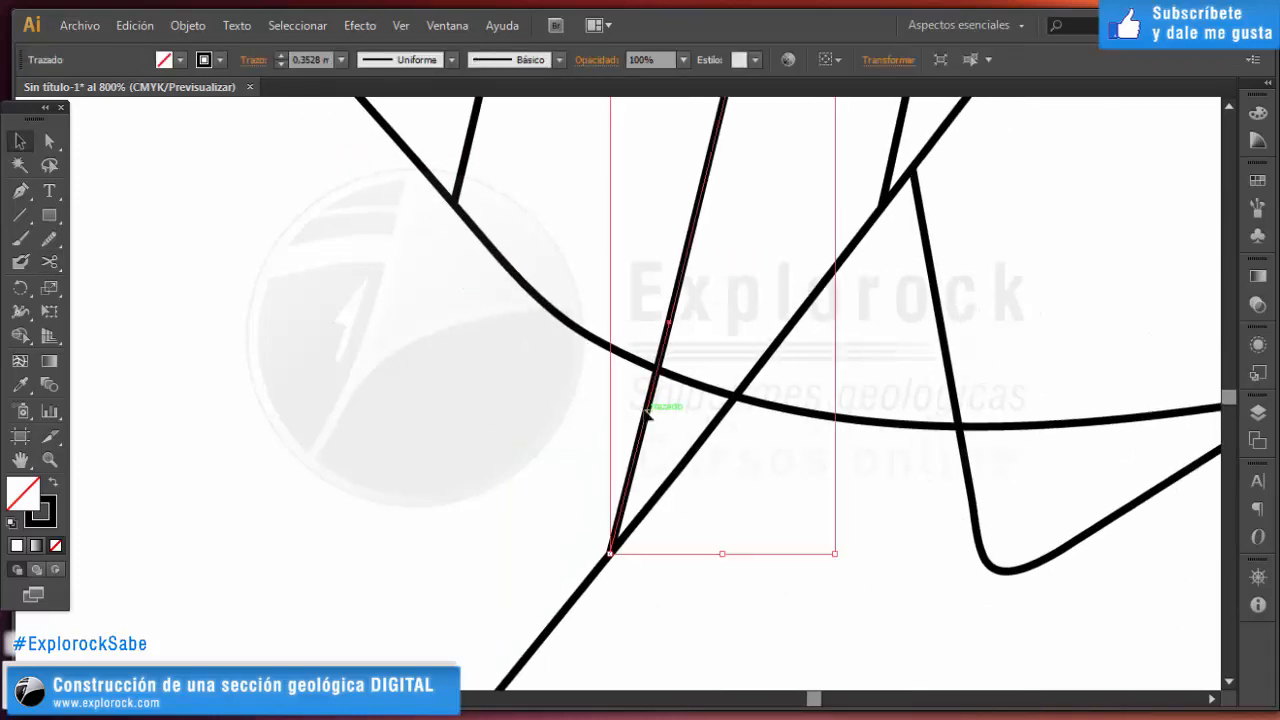
key(c)
click(655, 368)
key(v)
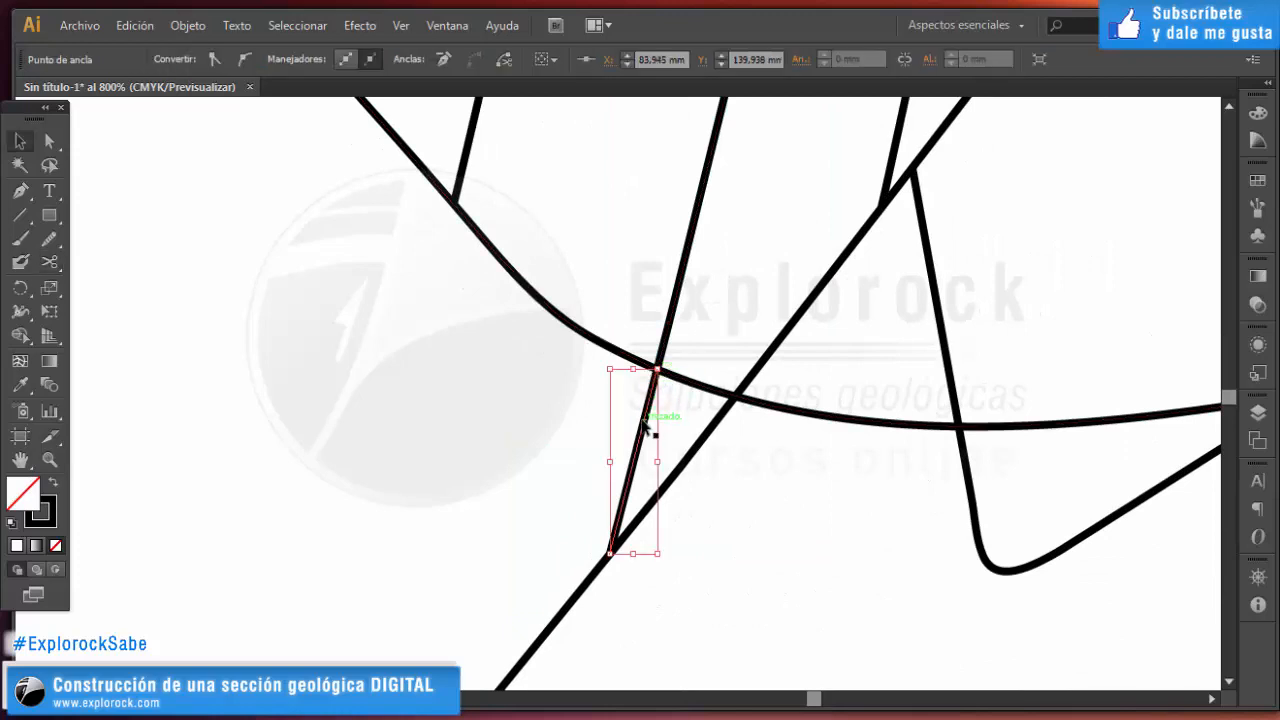
key(Delete)
Cut the long diagonal fault line at its crossing with the boundary path and delete the part below the path.
click(718, 420)
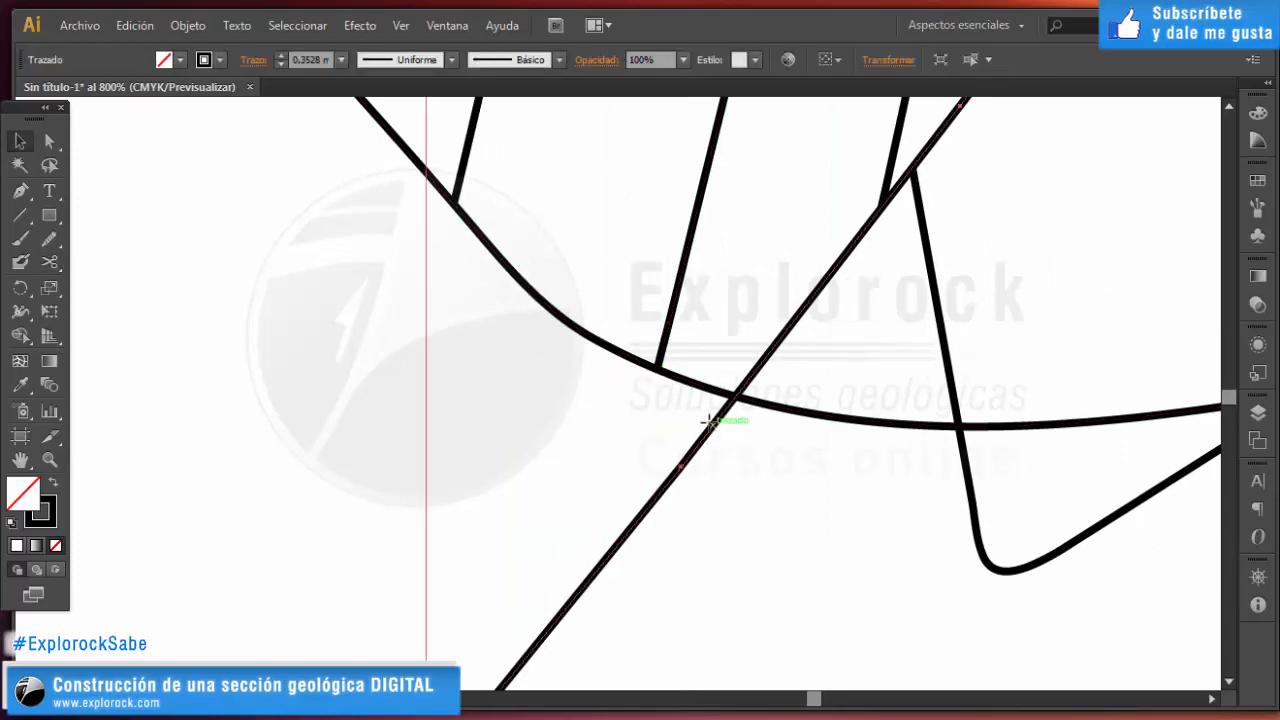
key(c)
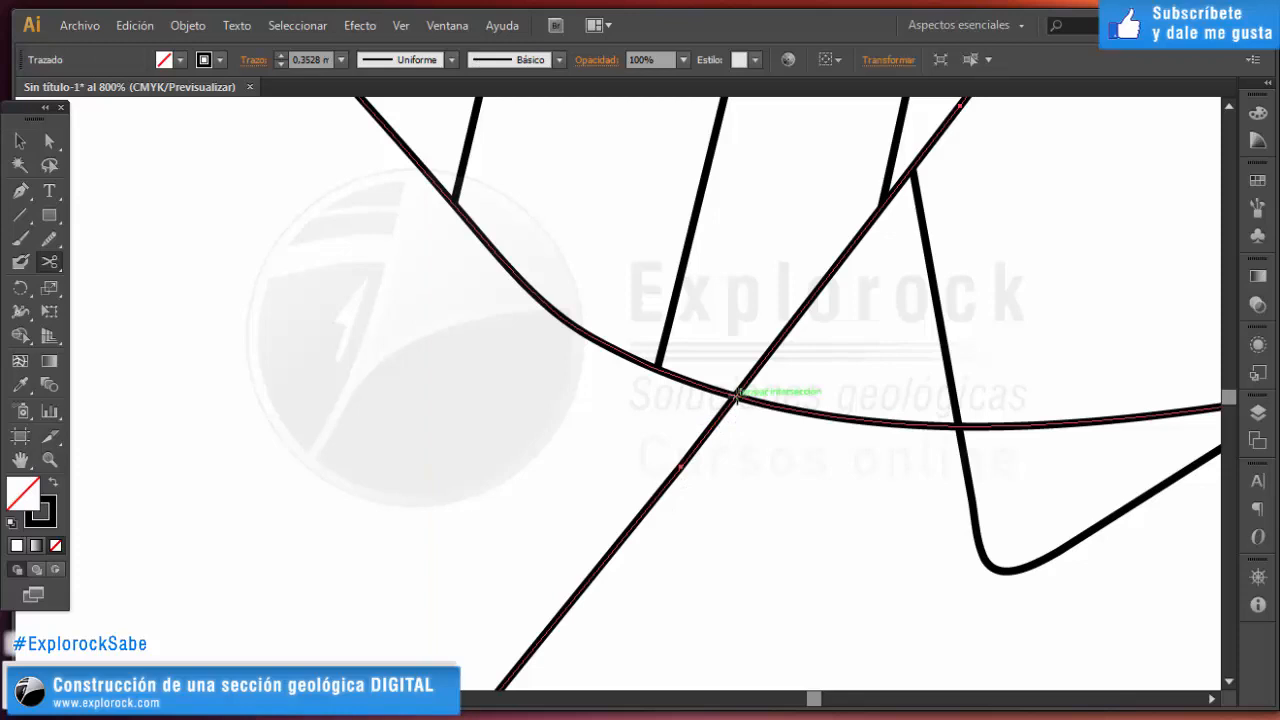
click(736, 396)
key(v)
click(698, 443)
key(Delete)
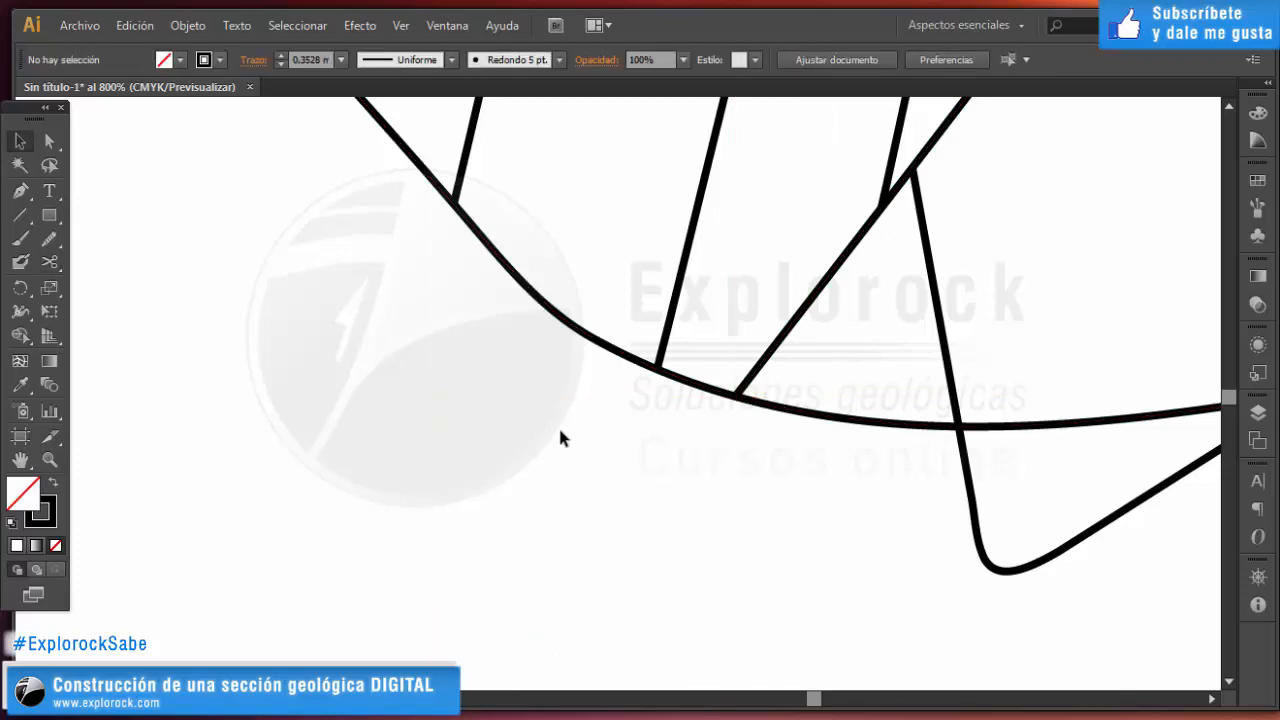
Cut the folded contact just east of the fault where its steep limb crosses the boundary path.
scroll(534, 444, down, 4)
scroll(645, 411, up, 3)
click(631, 517)
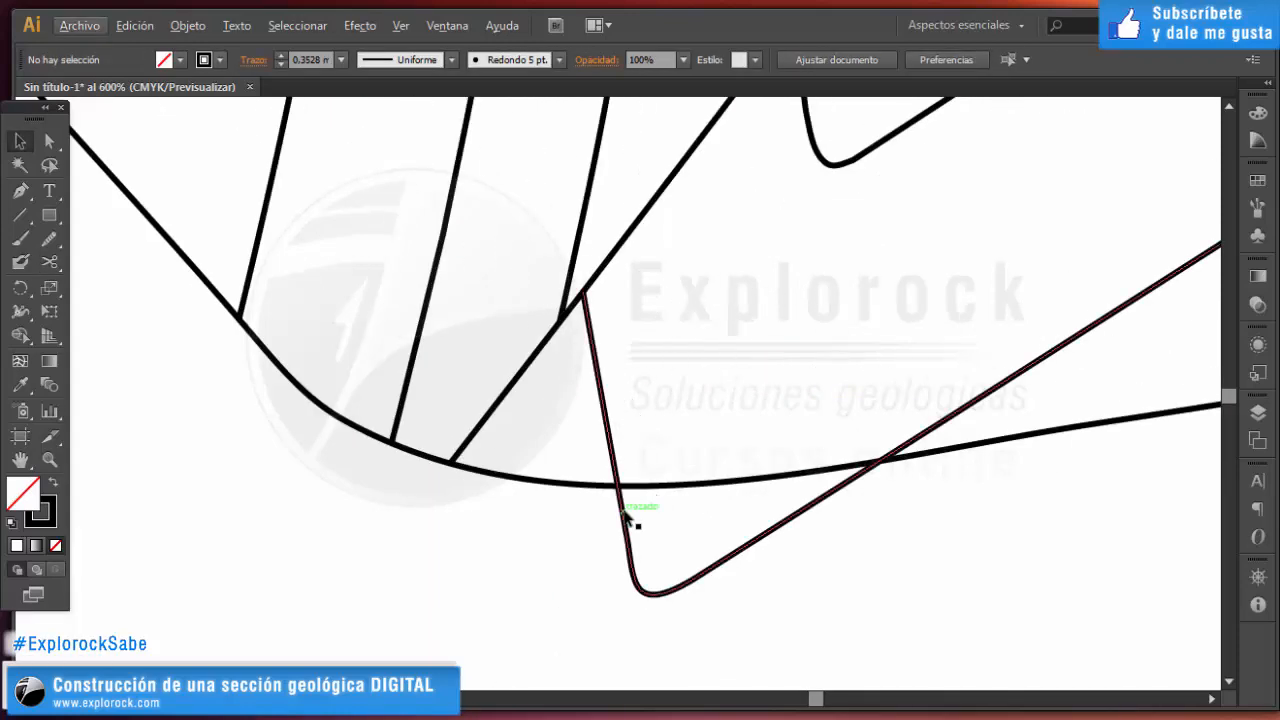
key(c)
click(628, 520)
key(v)
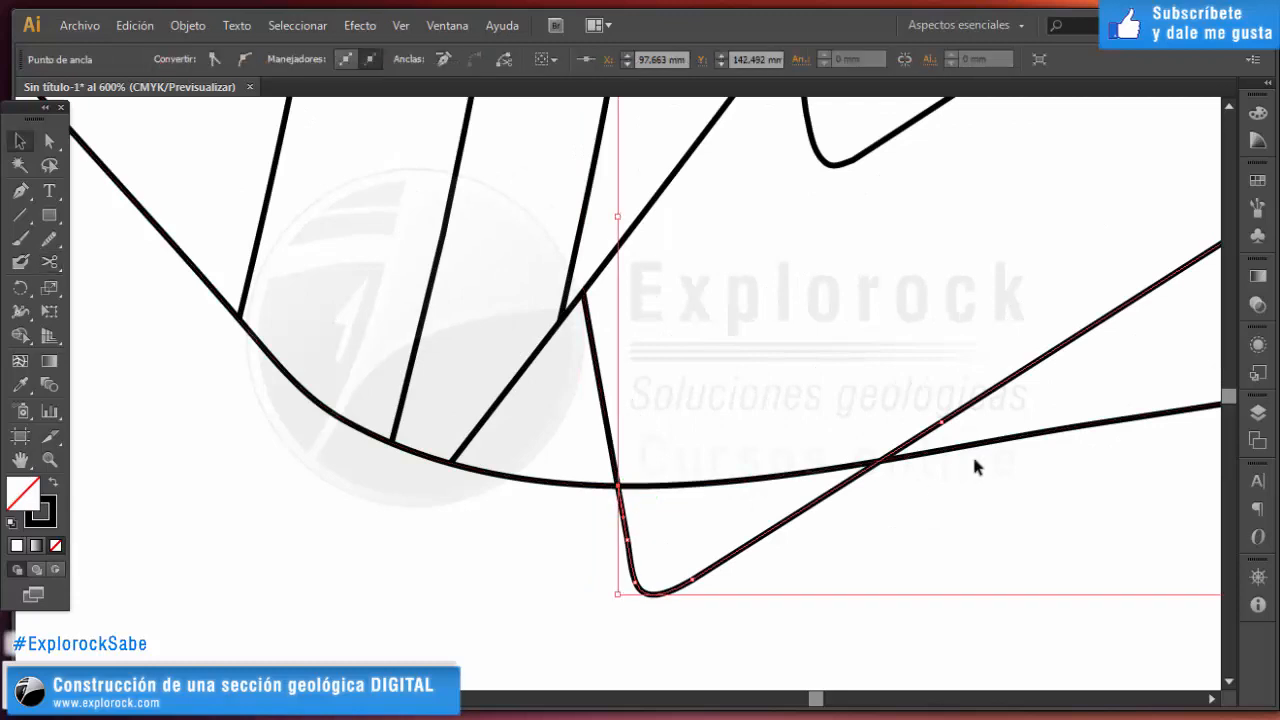
Cut the same folded contact where its gentle limb crosses the boundary path and delete the trough below the path.
click(861, 474)
key(c)
scroll(873, 458, up, 2)
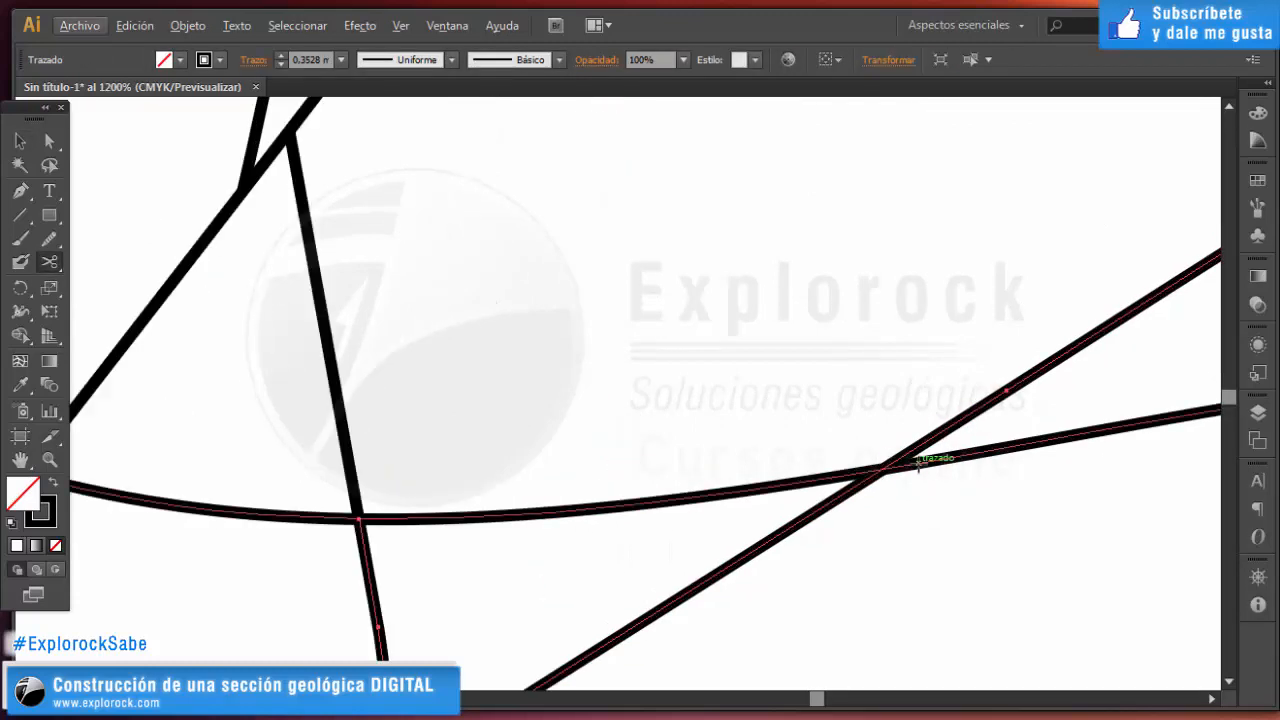
click(882, 468)
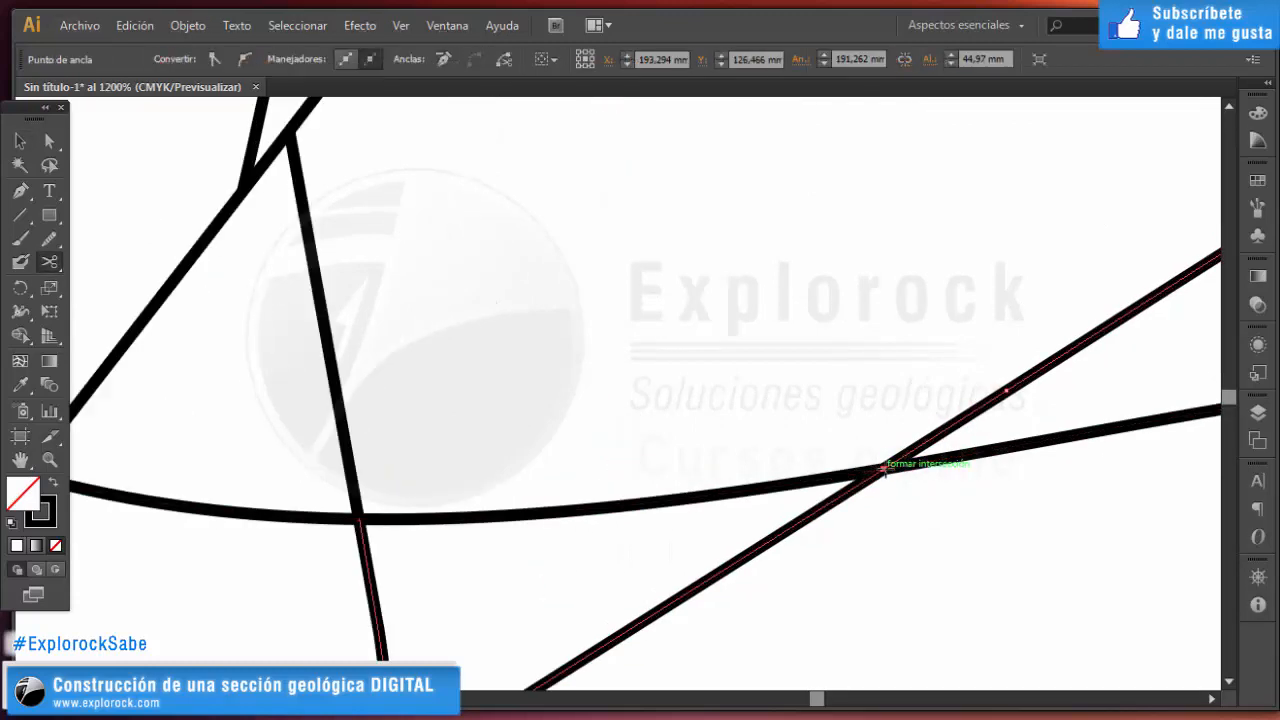
key(v)
click(752, 563)
key(Delete)
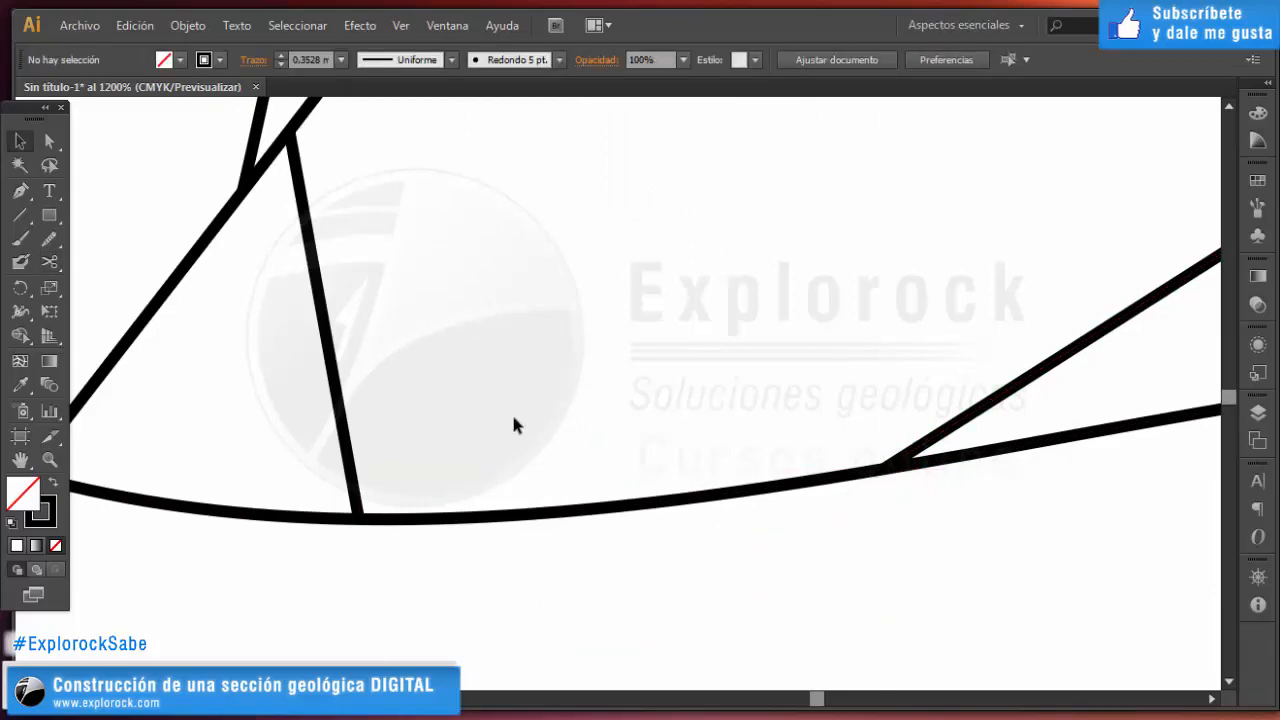
Cut the lowest folded contact where the steep limb east of its first crest crosses the boundary path.
scroll(513, 425, down, 8)
scroll(611, 486, up, 4)
click(606, 484)
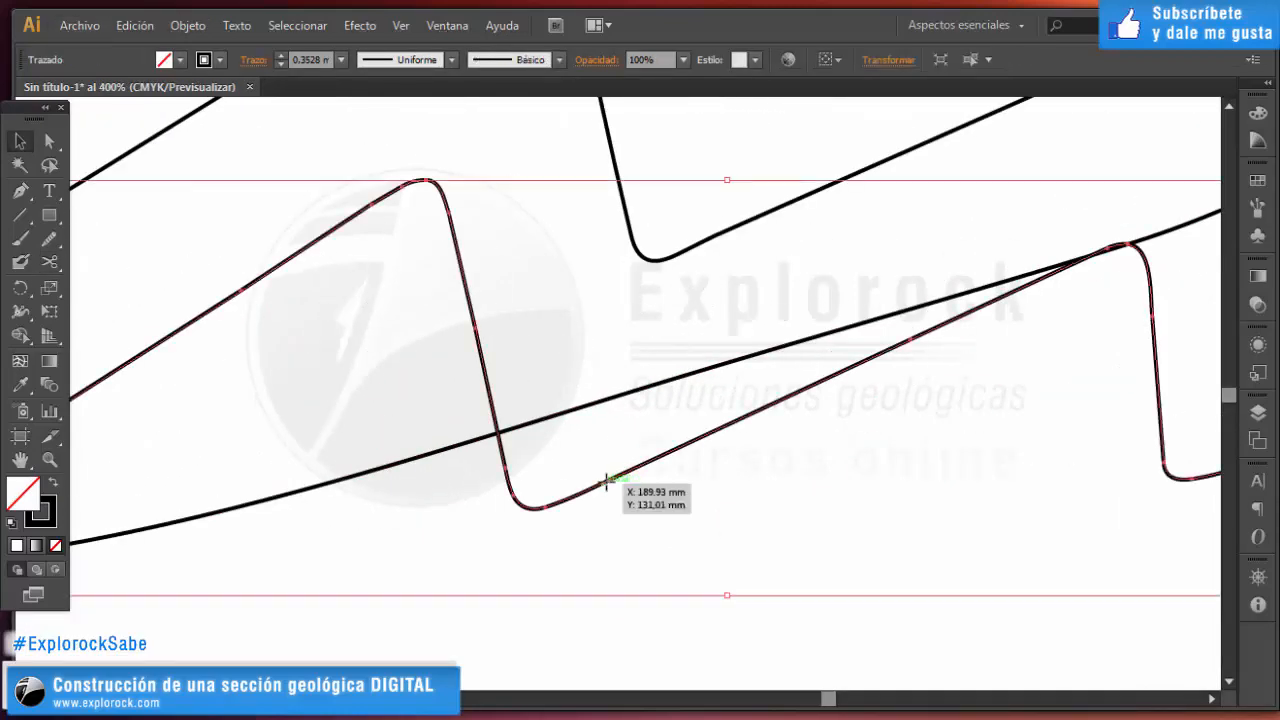
scroll(509, 429, up, 2)
key(c)
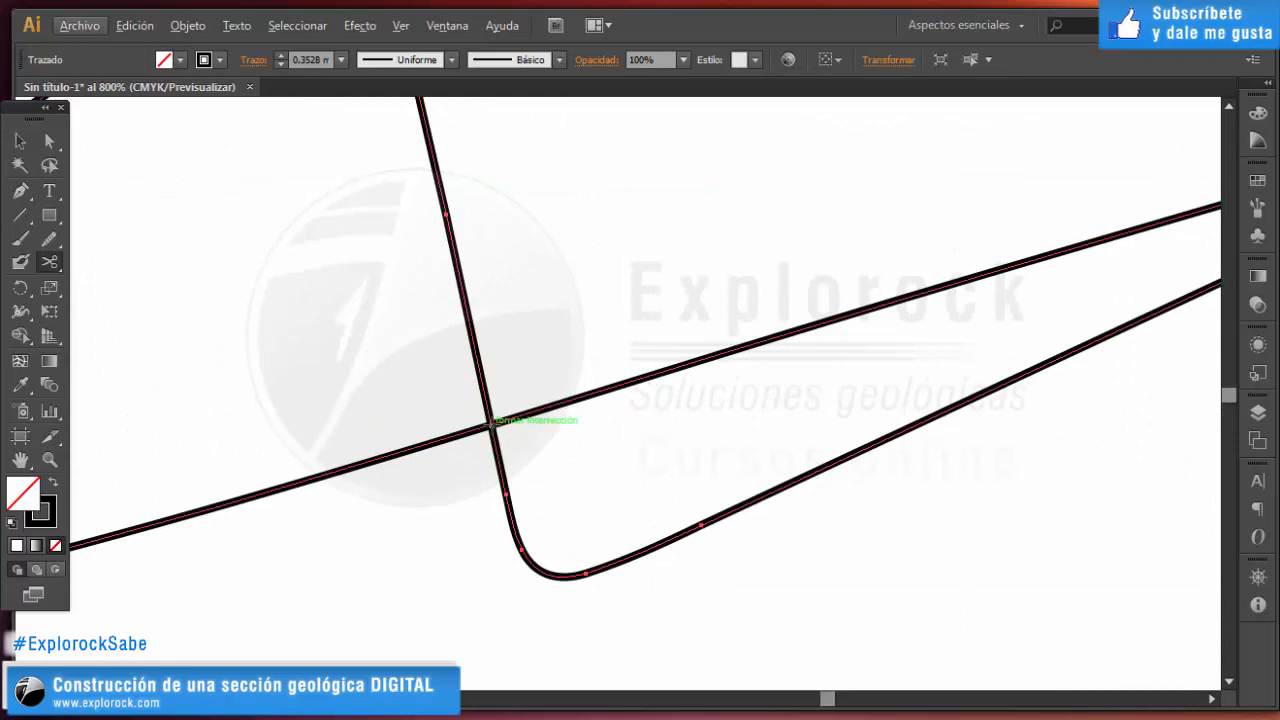
click(490, 425)
key(v)
Cut the lowest folded contact just west of its eastern crest at the boundary path and delete the trough below the path.
scroll(403, 514, down, 3)
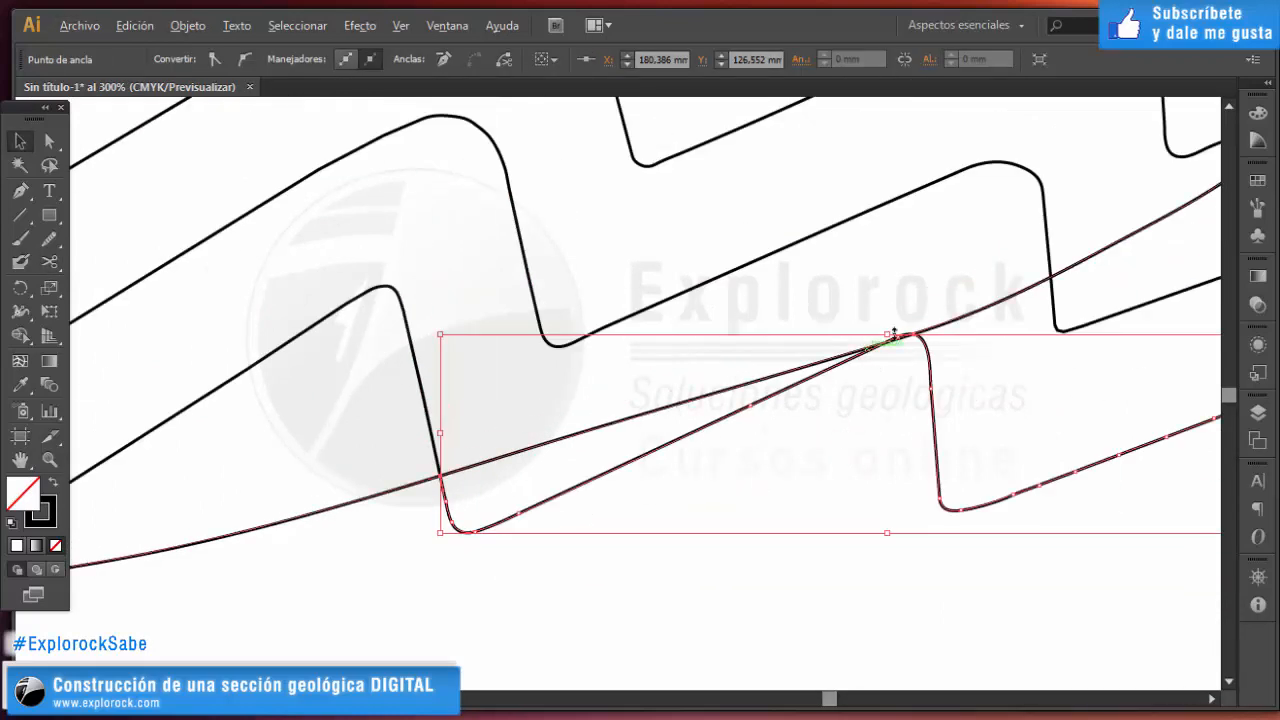
scroll(870, 340, up, 3)
click(871, 451)
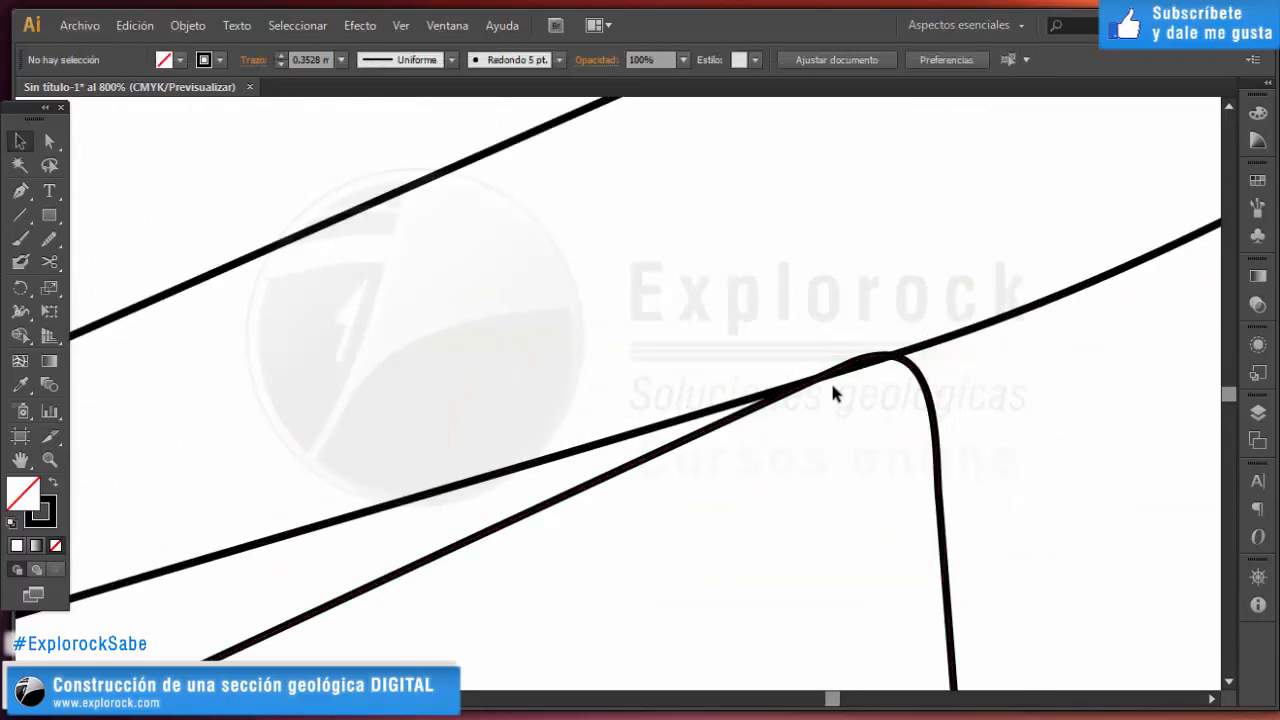
click(790, 392)
key(c)
scroll(789, 391, up, 2)
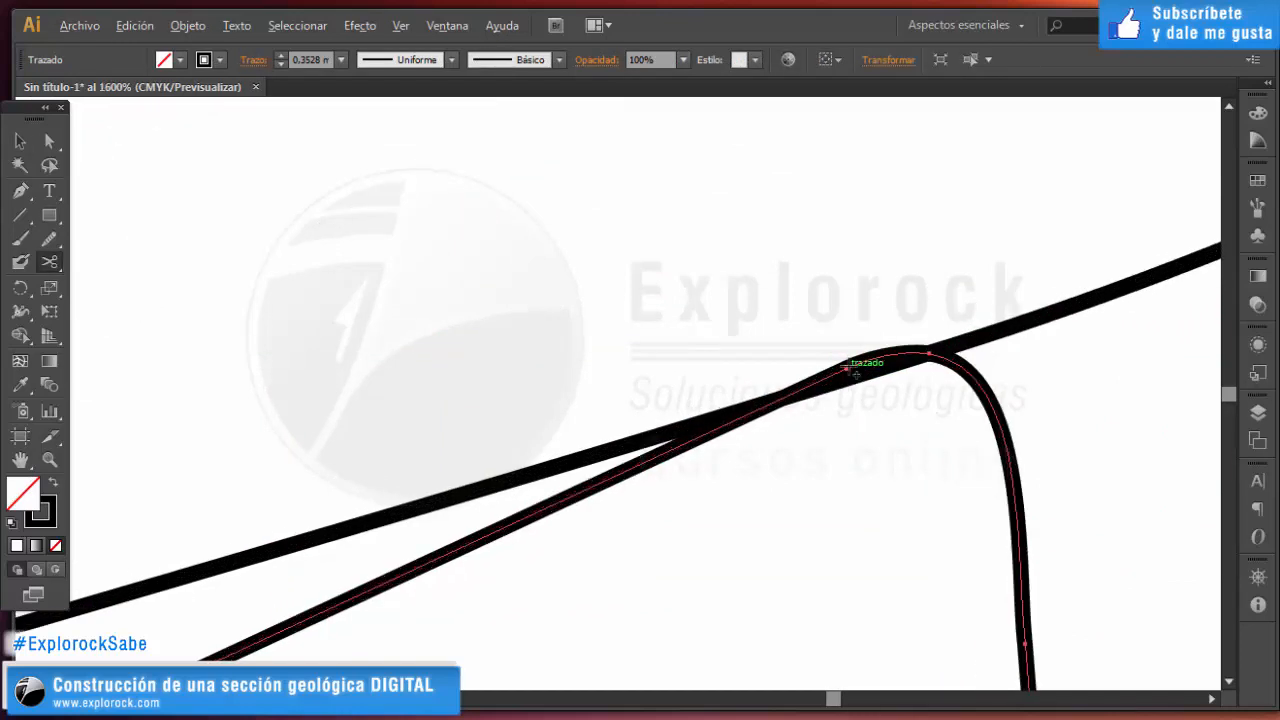
click(790, 398)
key(v)
click(655, 508)
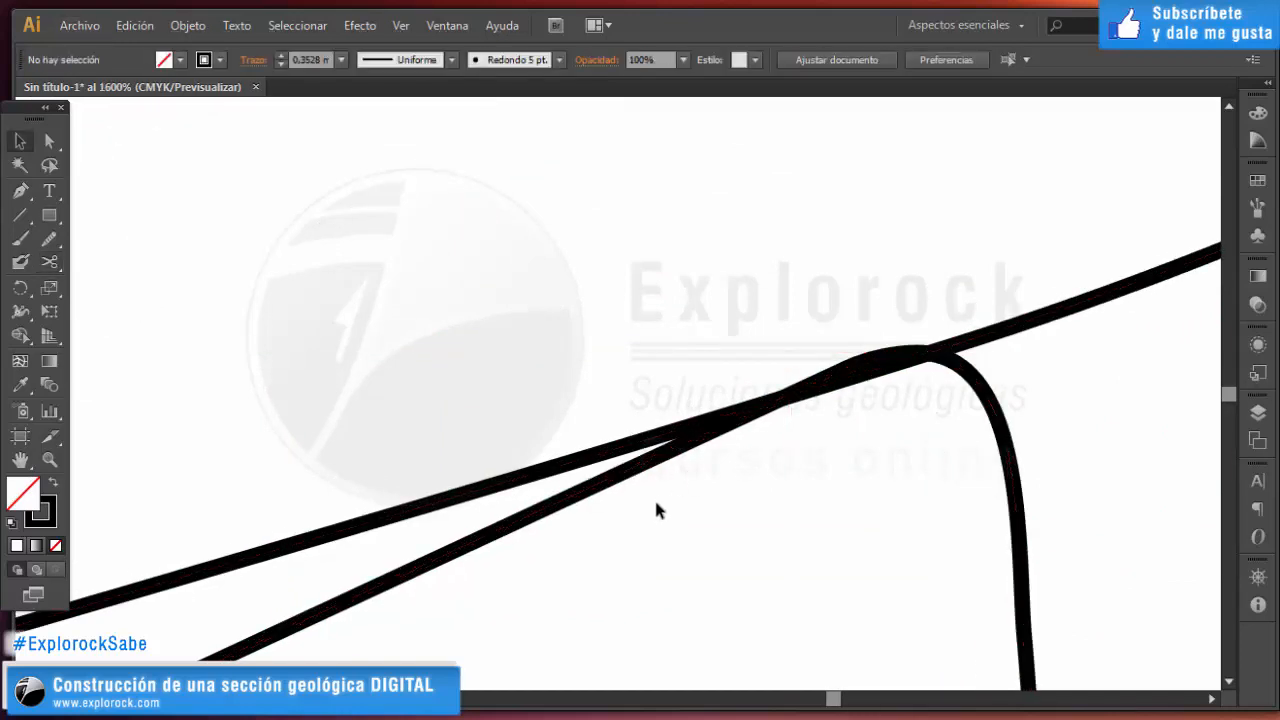
click(643, 481)
key(Delete)
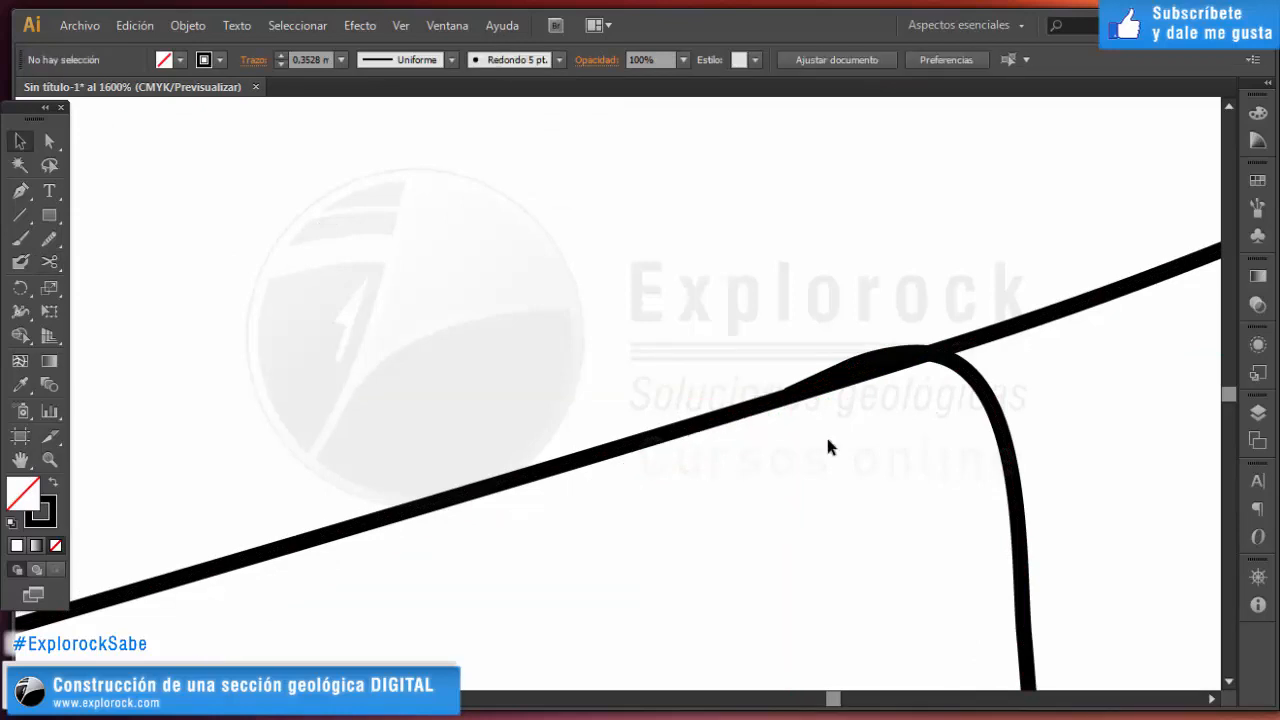
Cut the lowest contact's eastern crest where it crosses back below the boundary path and delete the remaining eastern portion.
click(882, 367)
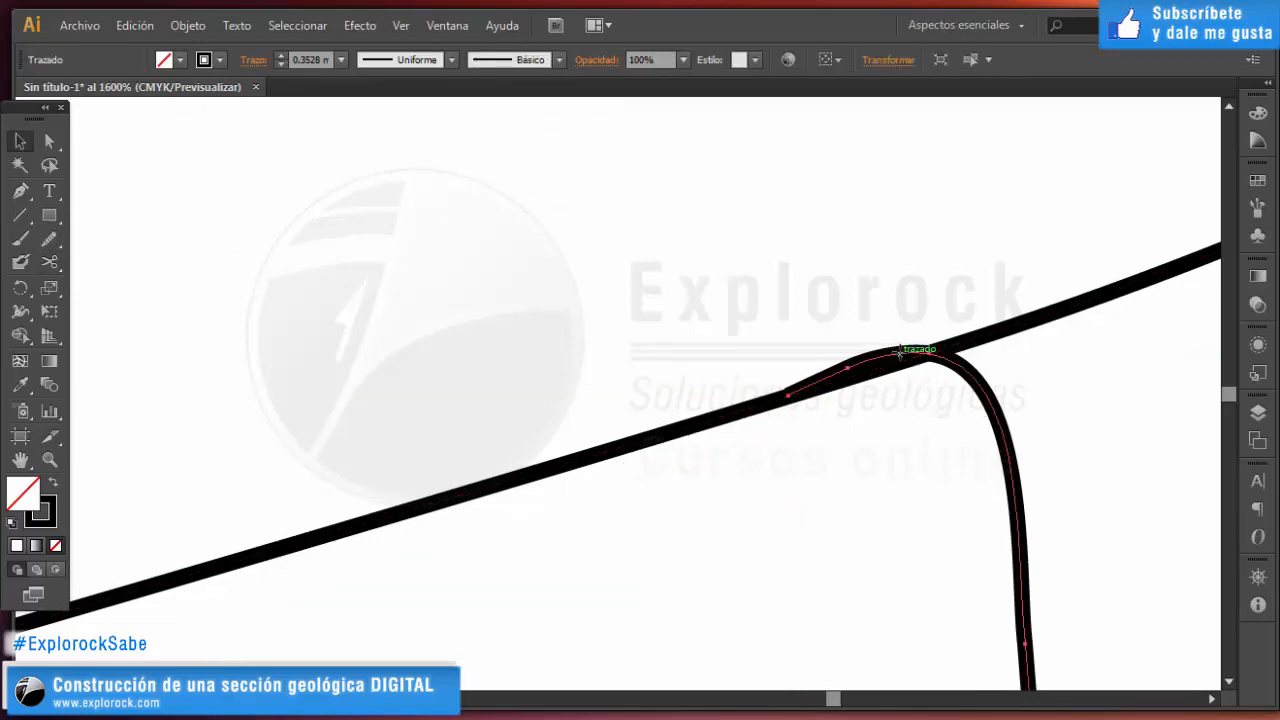
click(926, 356)
key(c)
scroll(944, 343, up, 4)
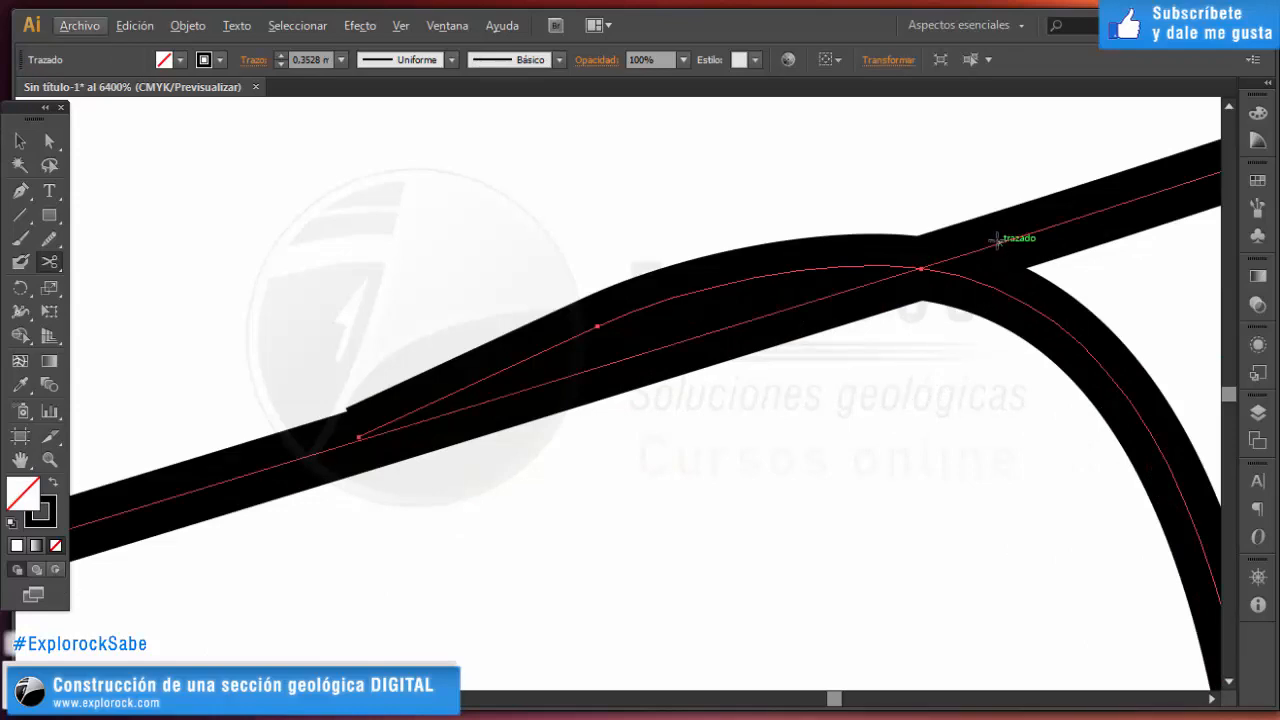
click(920, 268)
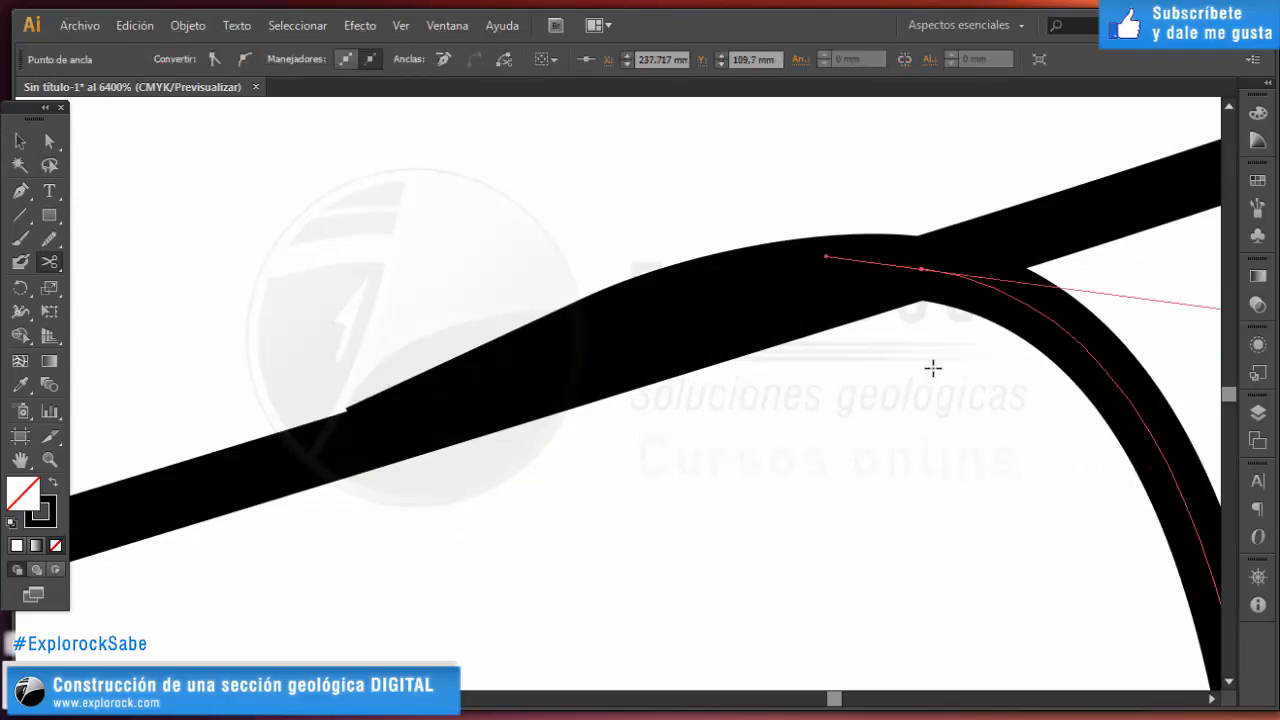
key(v)
click(1061, 357)
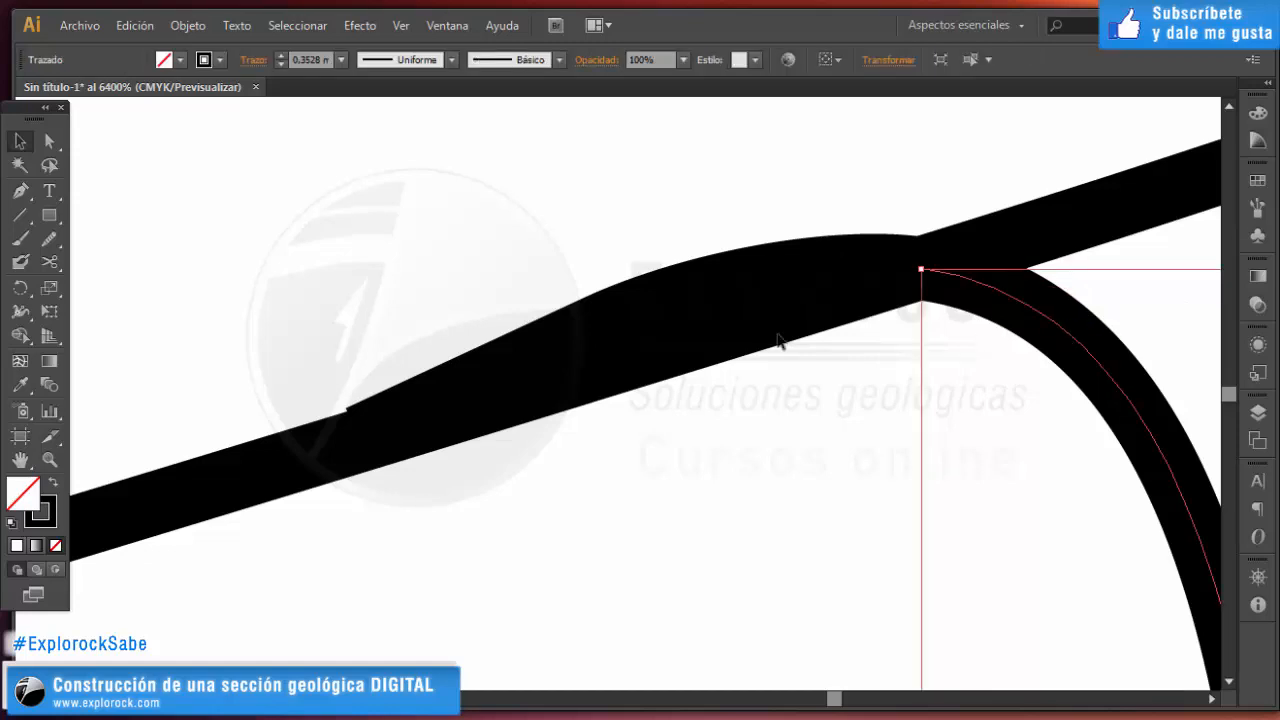
alt+scroll(778, 338, down, 11)
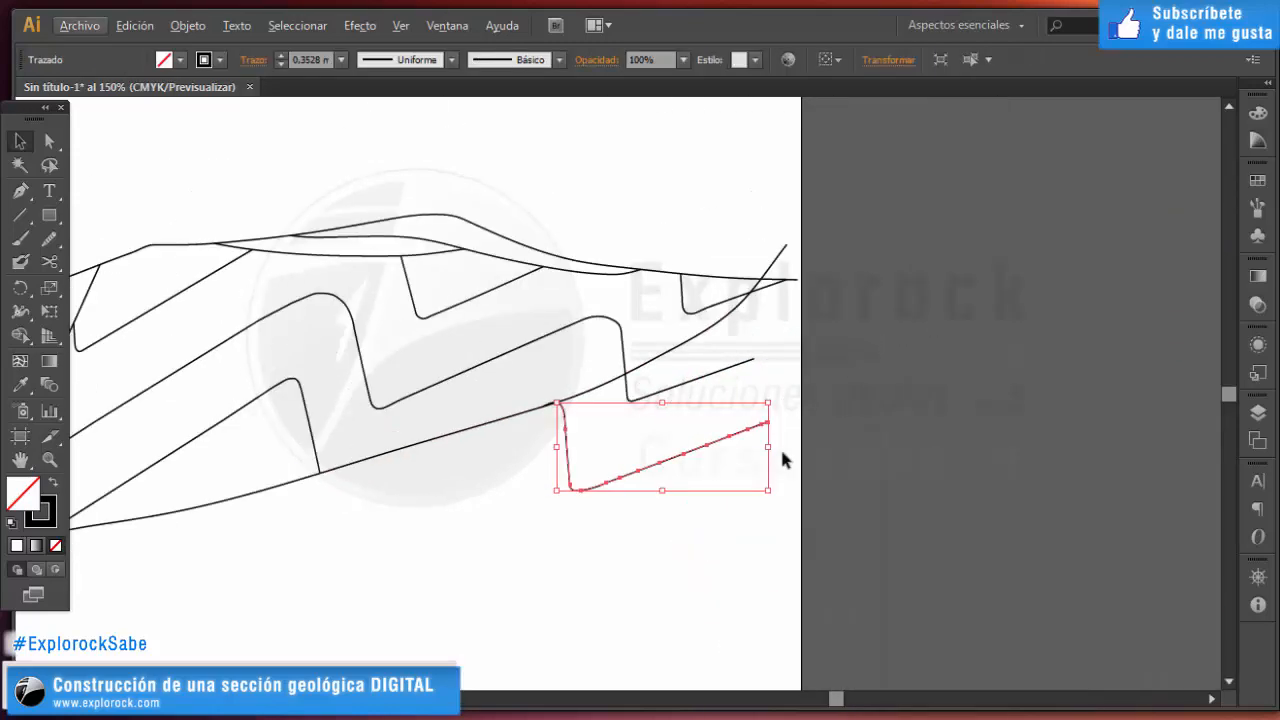
key(Delete)
Cut the middle folded contact's easternmost steep limb at the boundary path and delete the portion below the path.
click(645, 393)
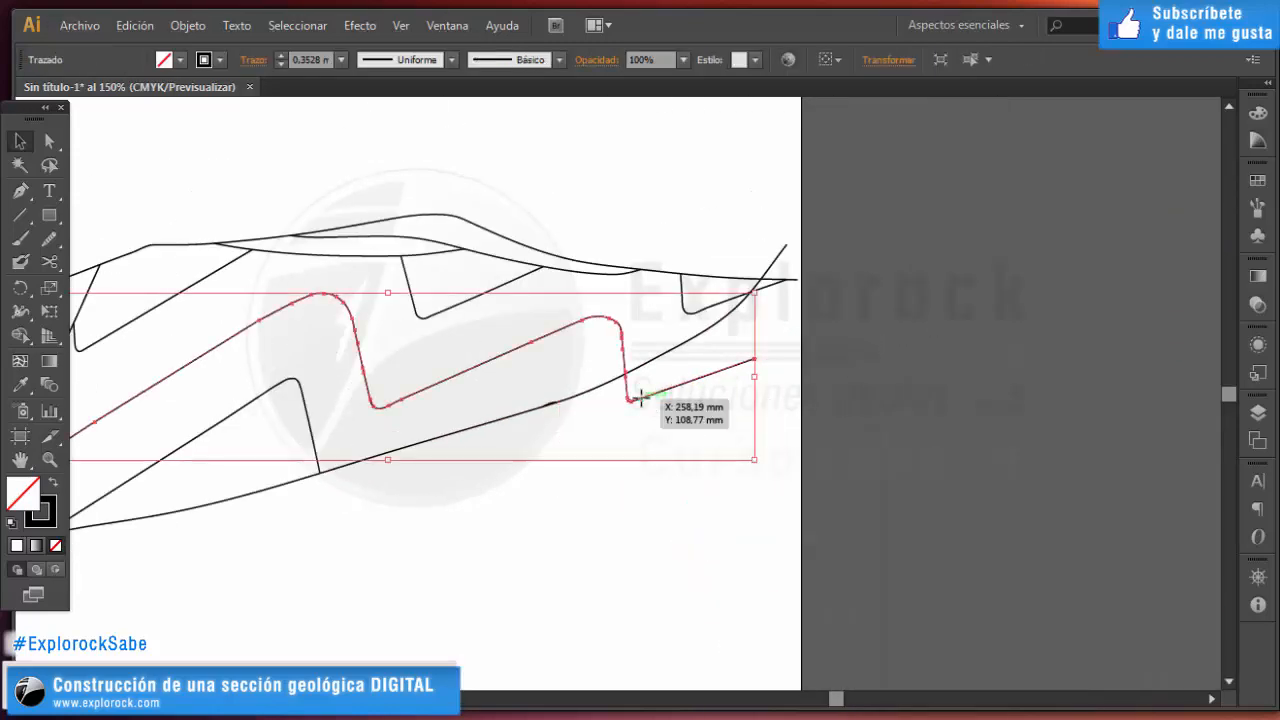
click(603, 447)
scroll(528, 380, up, 4)
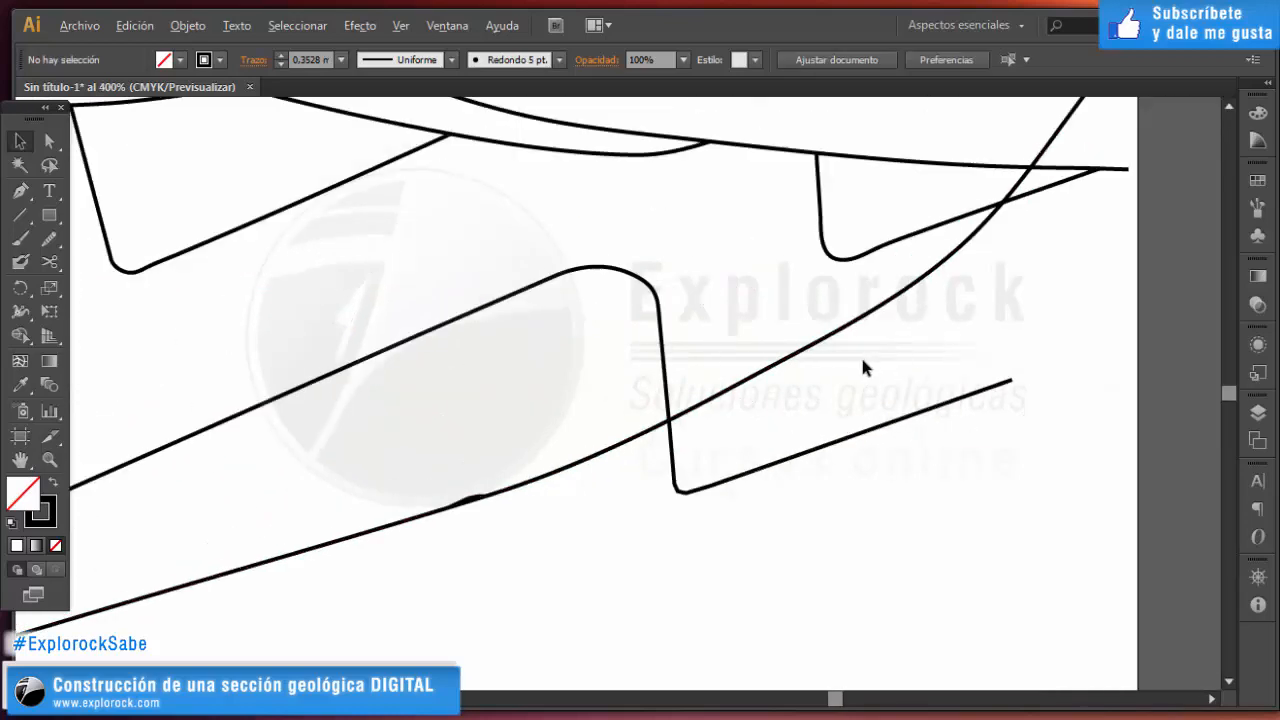
drag(786, 417, 828, 485)
key(c)
scroll(661, 435, up, 4)
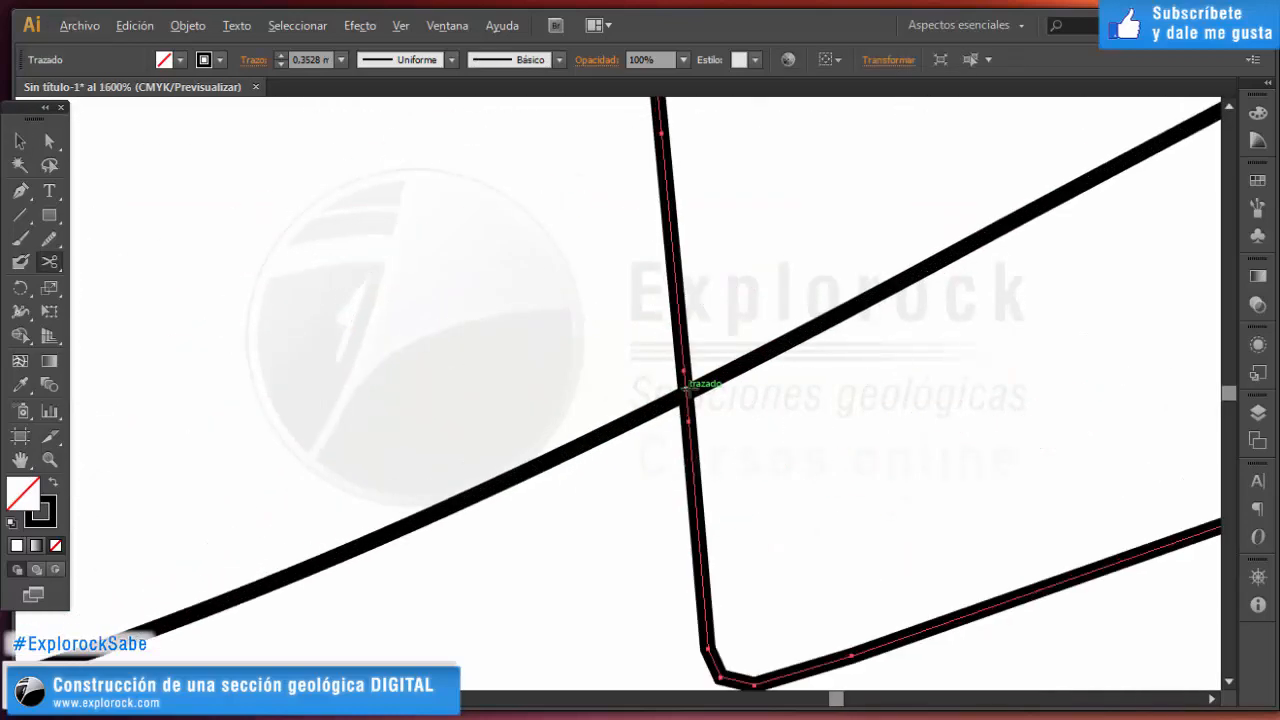
click(686, 392)
key(v)
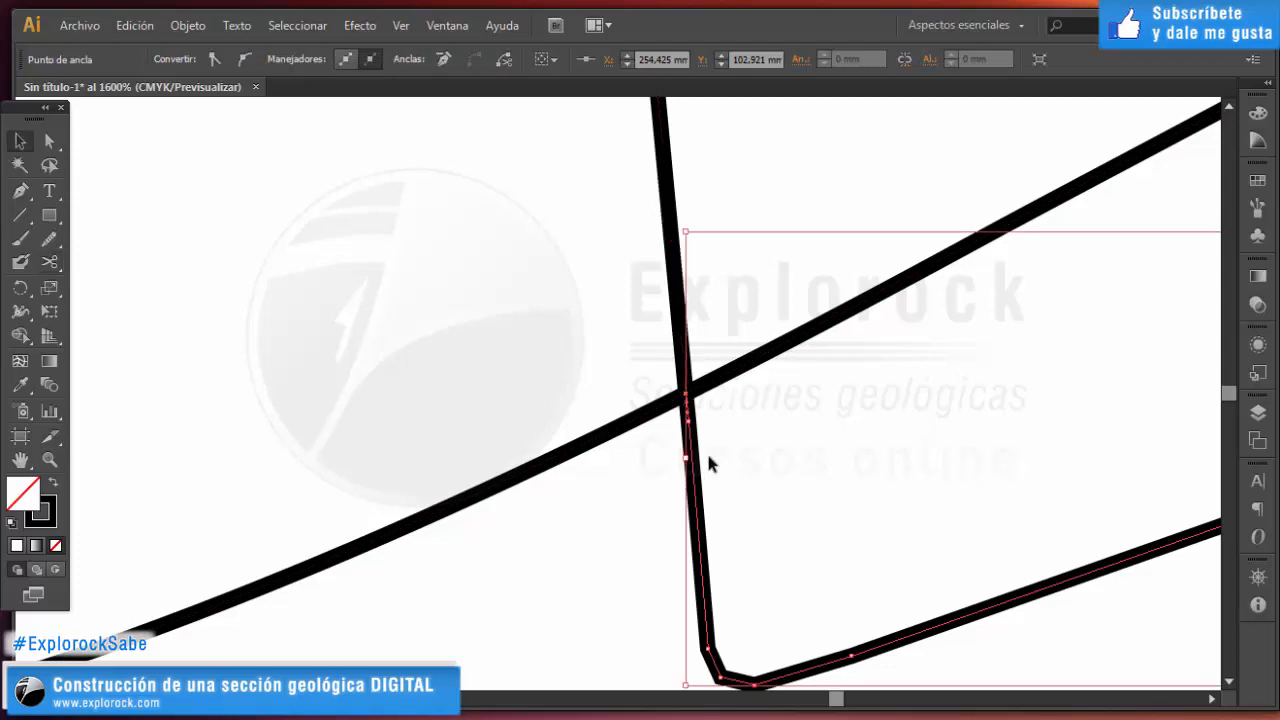
click(717, 443)
click(690, 432)
key(Delete)
Cut the small easternmost fold's gentle limb at the boundary path and delete the end extending past it.
scroll(643, 492, down, 2)
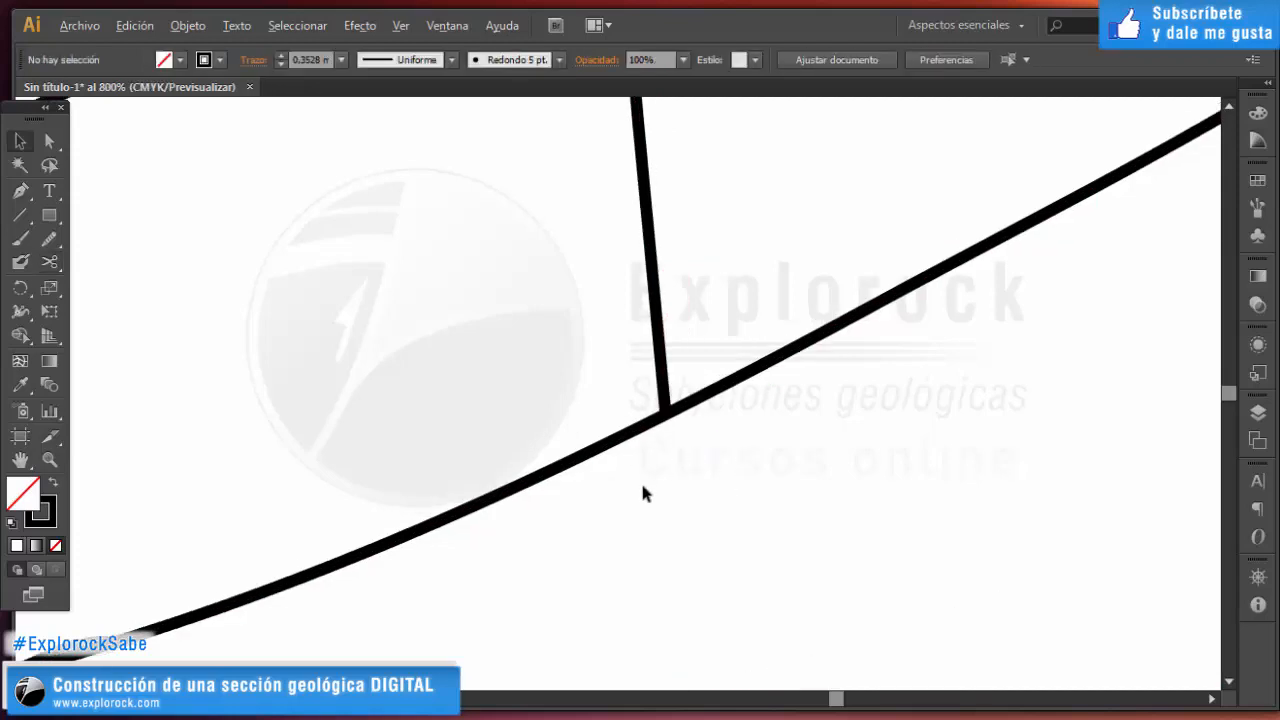
scroll(642, 485, down, 2)
scroll(1036, 180, up, 2)
click(973, 291)
key(c)
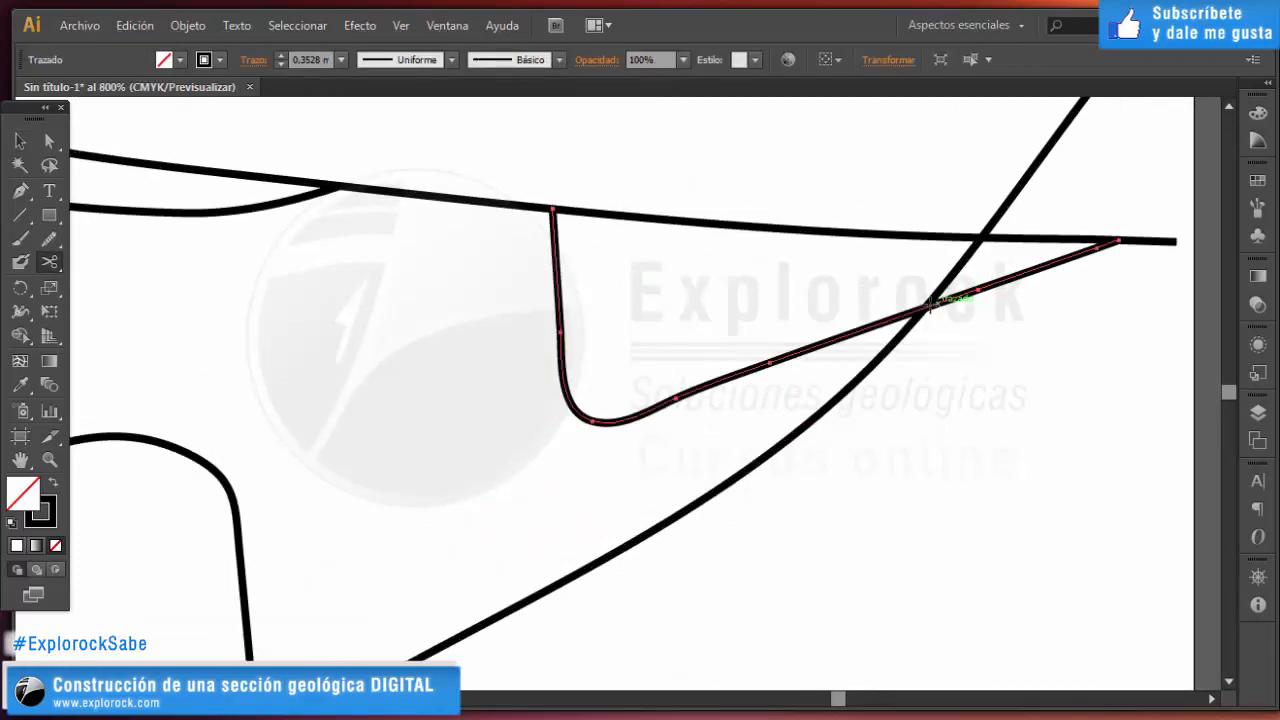
click(928, 308)
key(v)
click(981, 314)
click(985, 286)
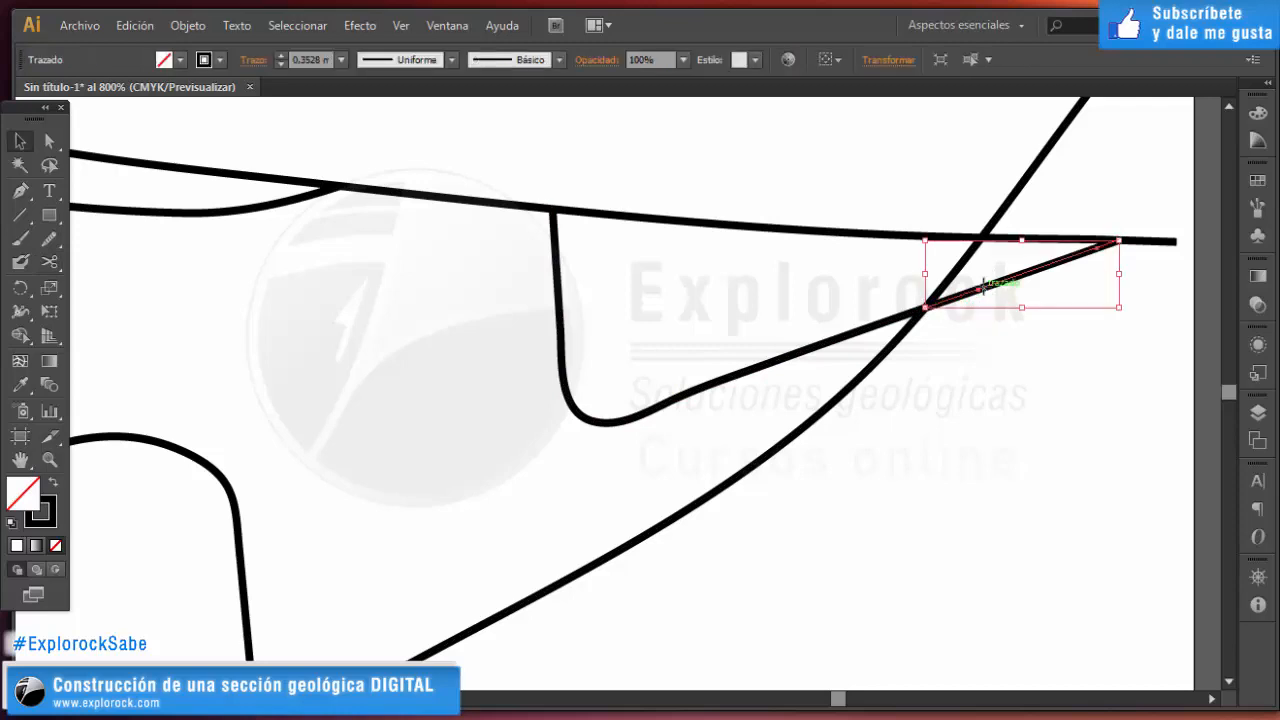
key(Delete)
Cut the topographic surface line at the boundary path and delete its protruding eastern end.
click(1017, 240)
key(c)
click(981, 240)
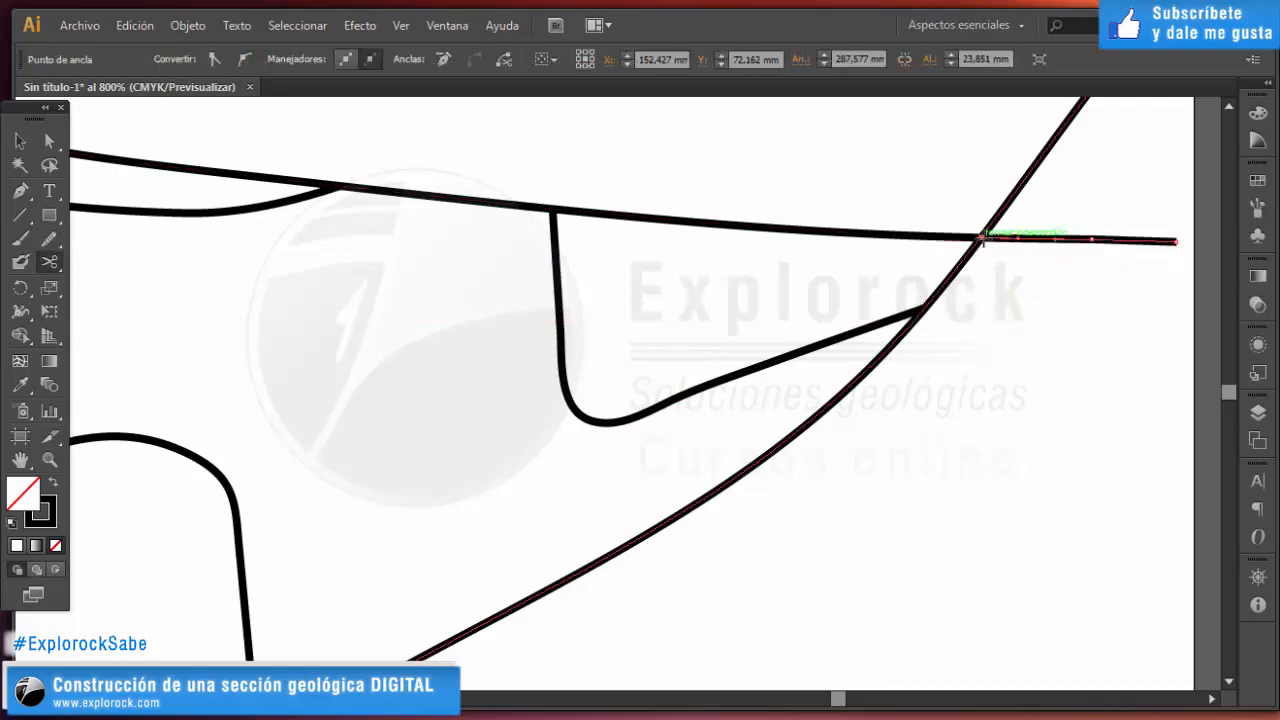
key(v)
click(1014, 251)
click(1014, 244)
key(Delete)
Cut the boundary path where it meets the topographic surface line and delete the end rising above the surface.
click(985, 233)
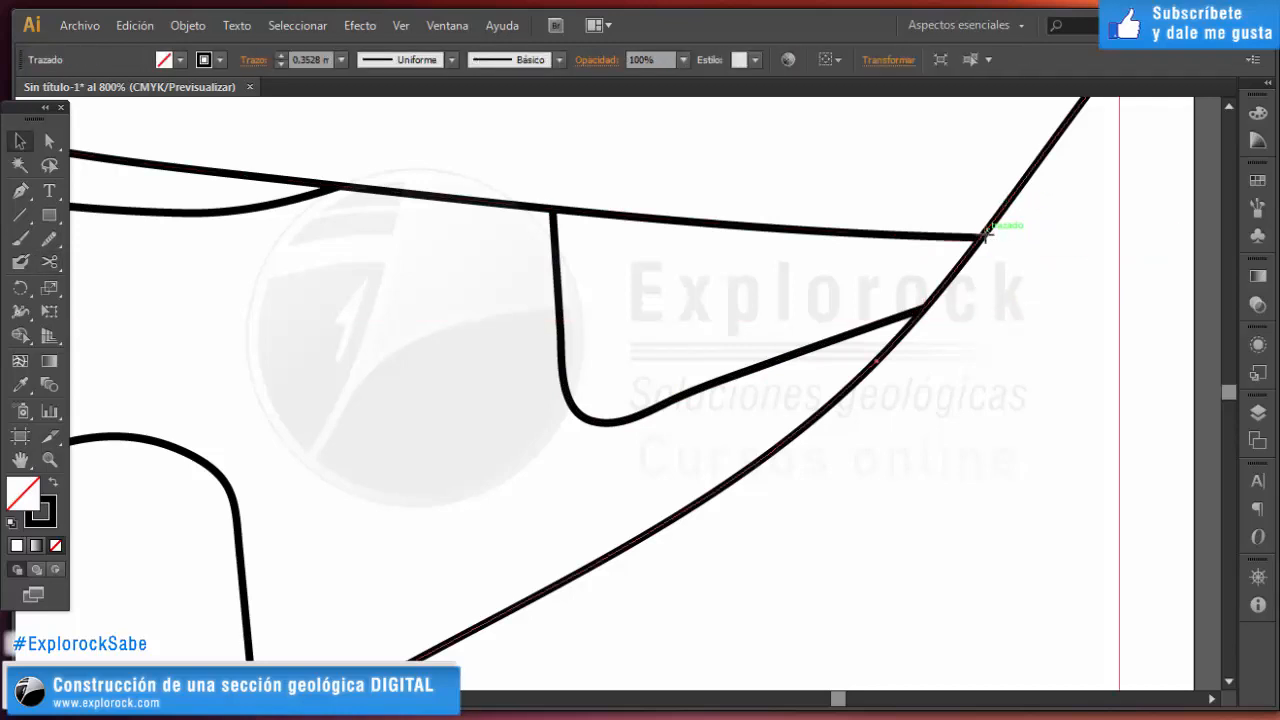
key(c)
click(981, 236)
key(v)
click(1012, 207)
click(1008, 197)
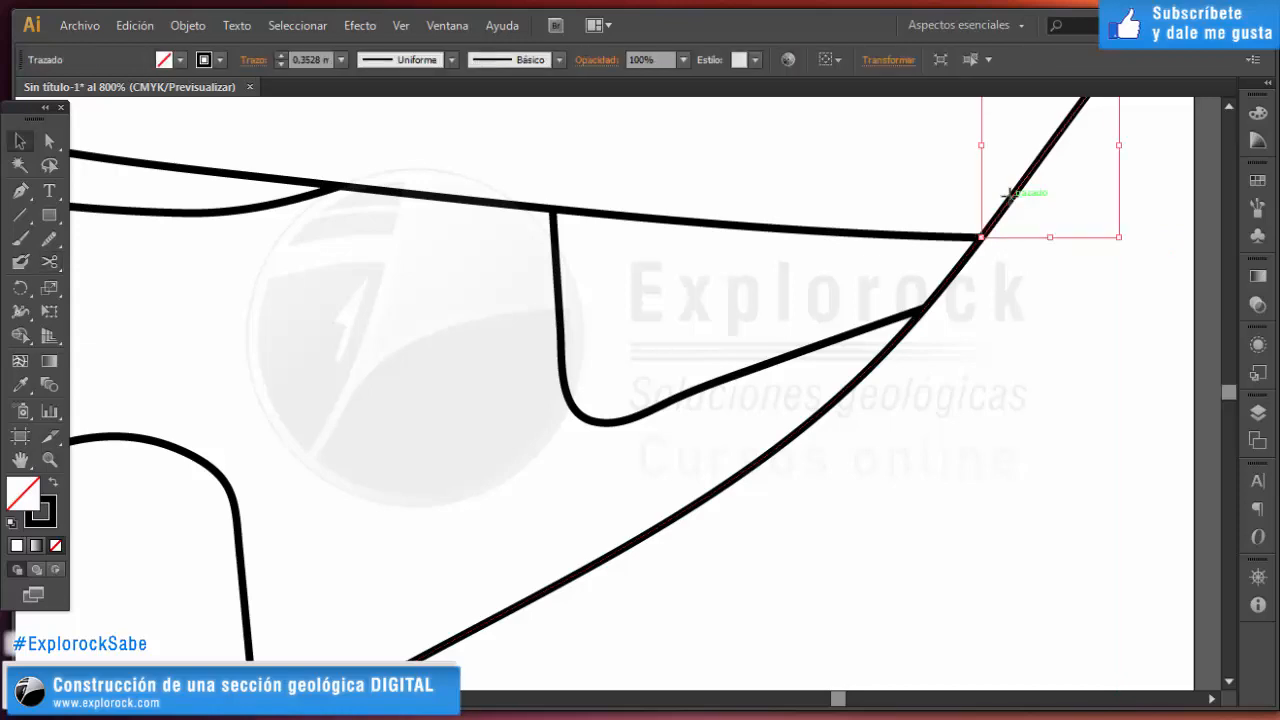
key(Delete)
Show the ESCANEO layer and compare the trimmed linework with the contacts and unit letters of the scanned sketch.
scroll(1000, 255, down, 8)
scroll(855, 272, up, 2)
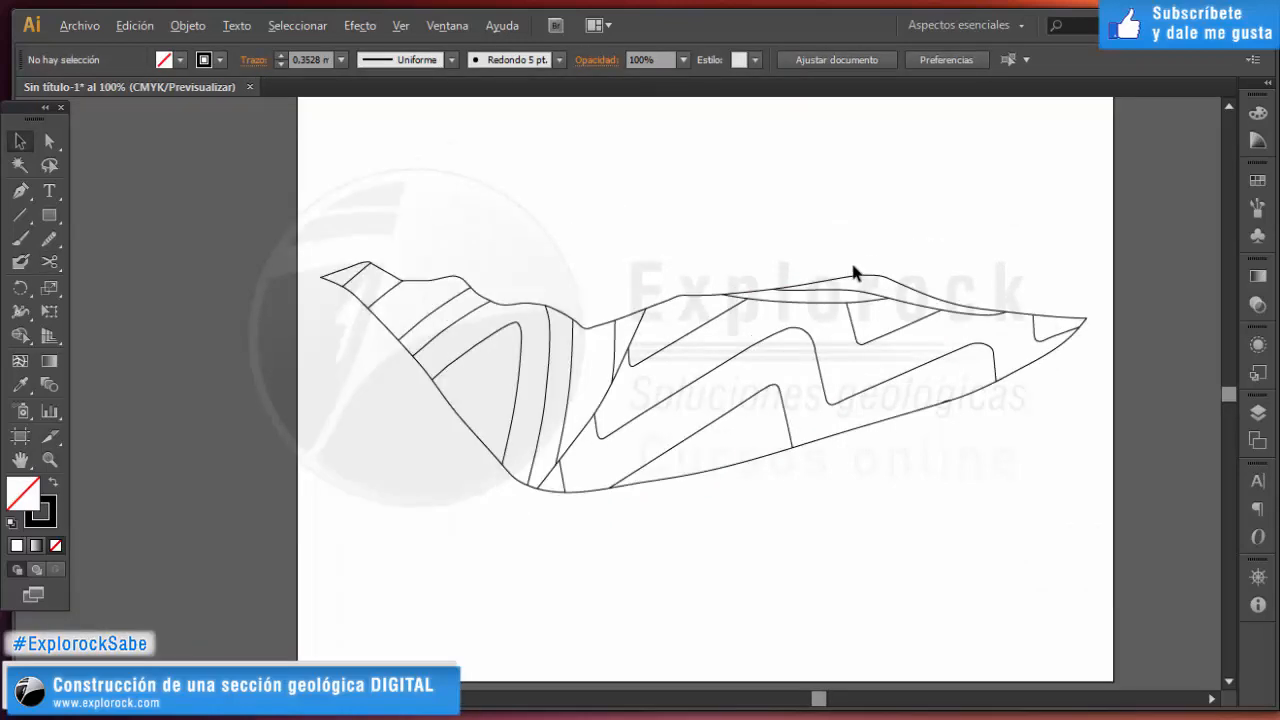
drag(982, 342, 958, 343)
scroll(754, 289, up, 1)
scroll(781, 299, down, 1)
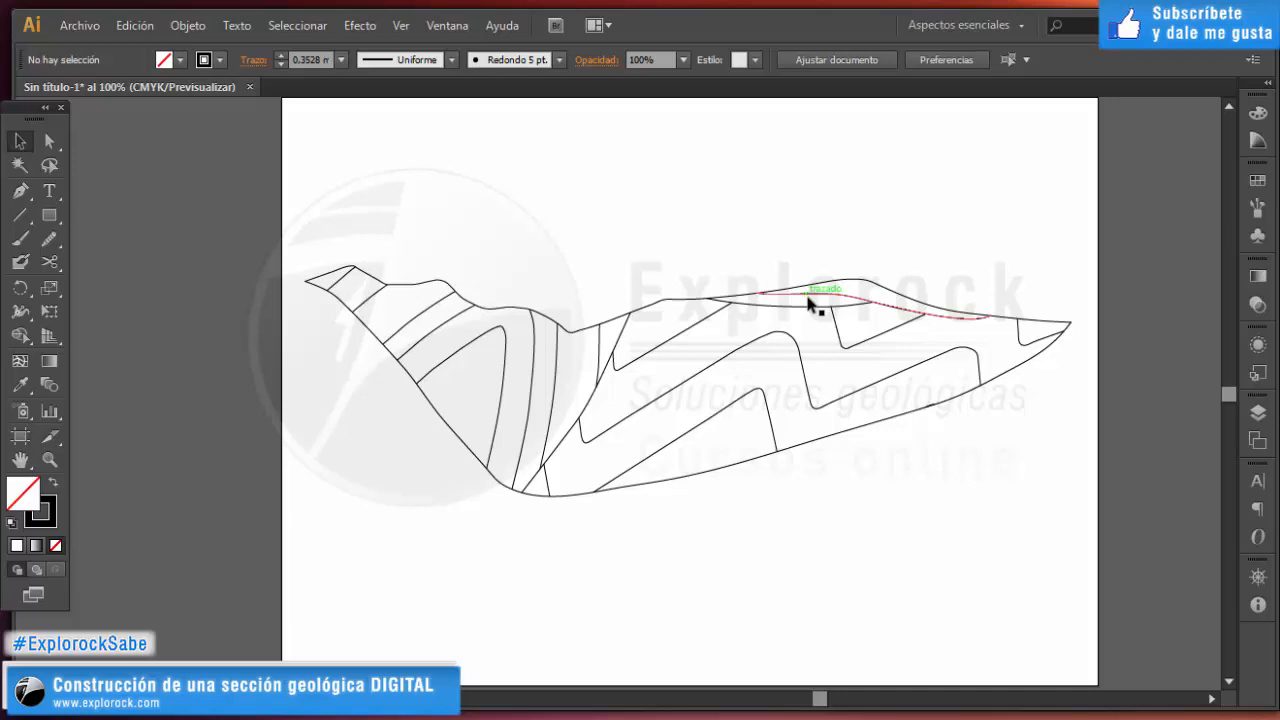
click(1258, 413)
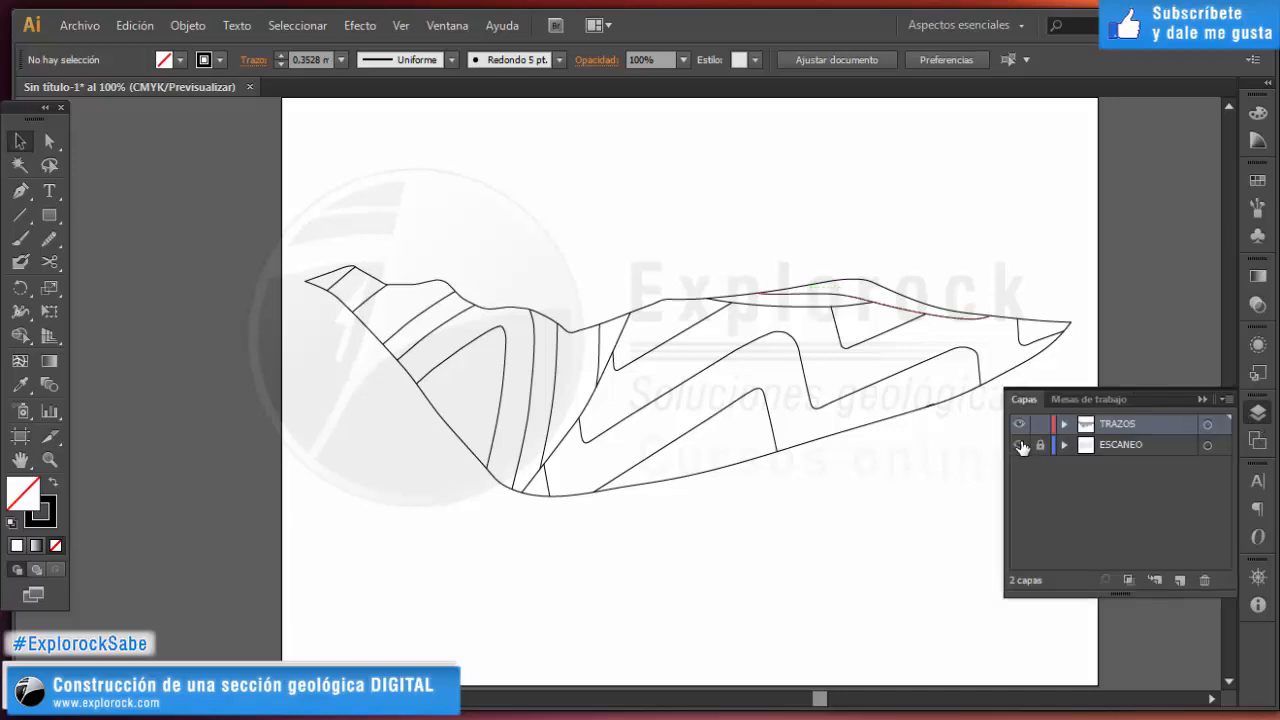
click(1019, 444)
click(1201, 400)
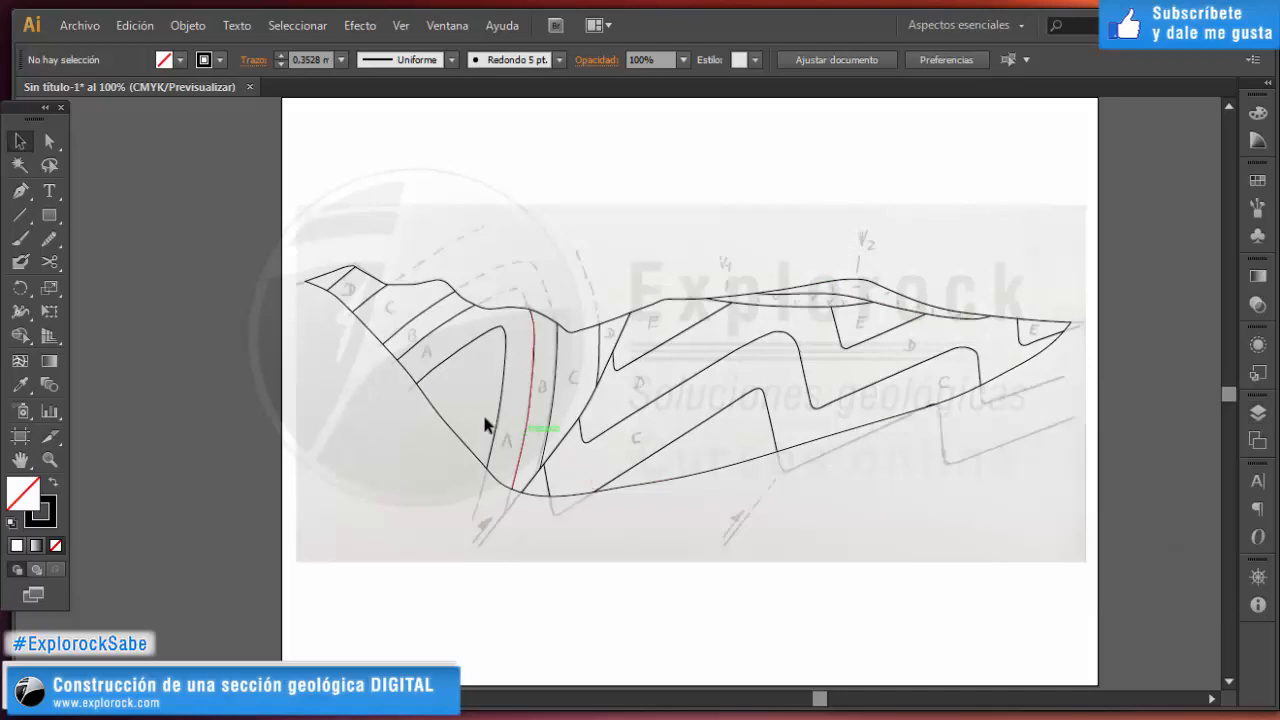
scroll(562, 375, up, 1)
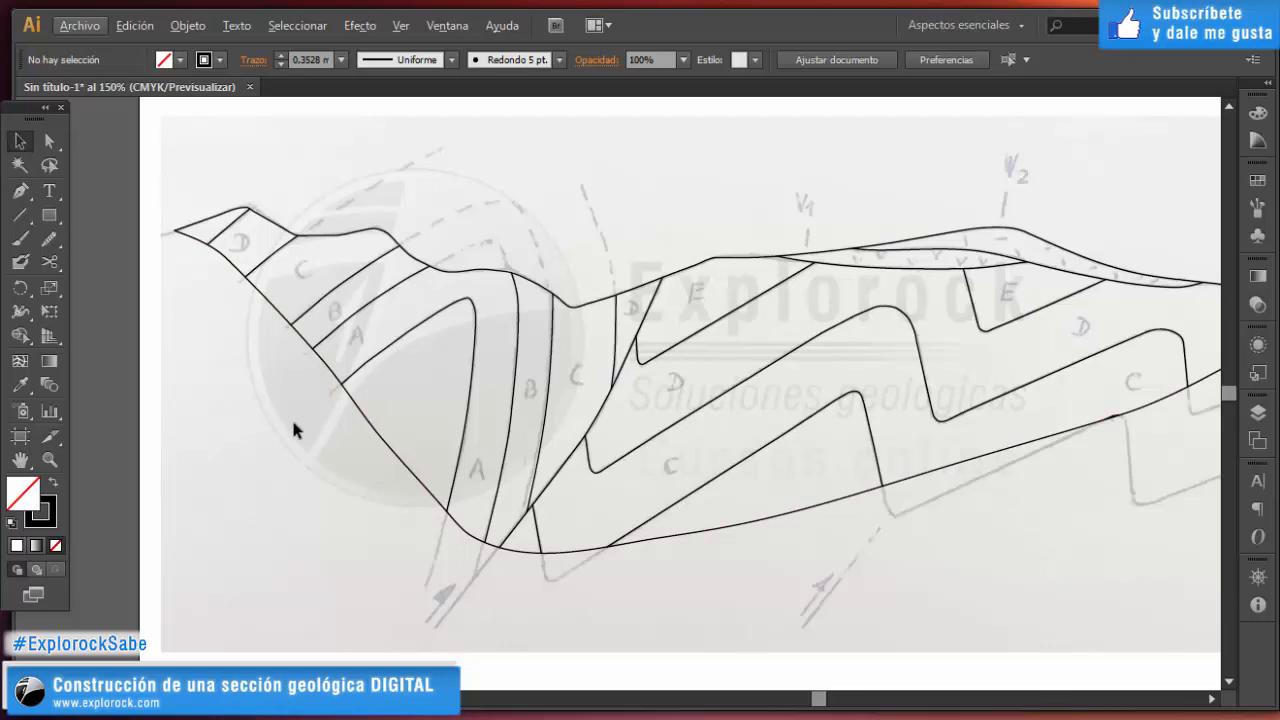
scroll(300, 416, down, 1)
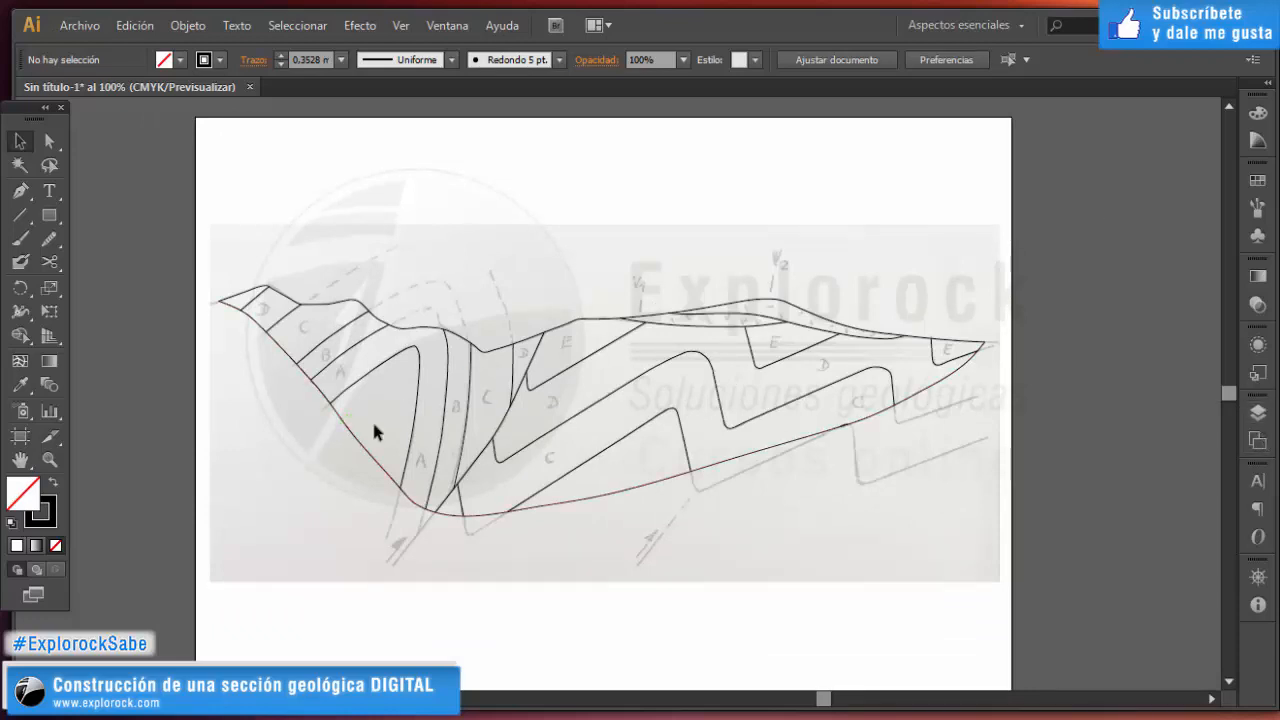
scroll(285, 355, up, 1)
scroll(285, 365, down, 1)
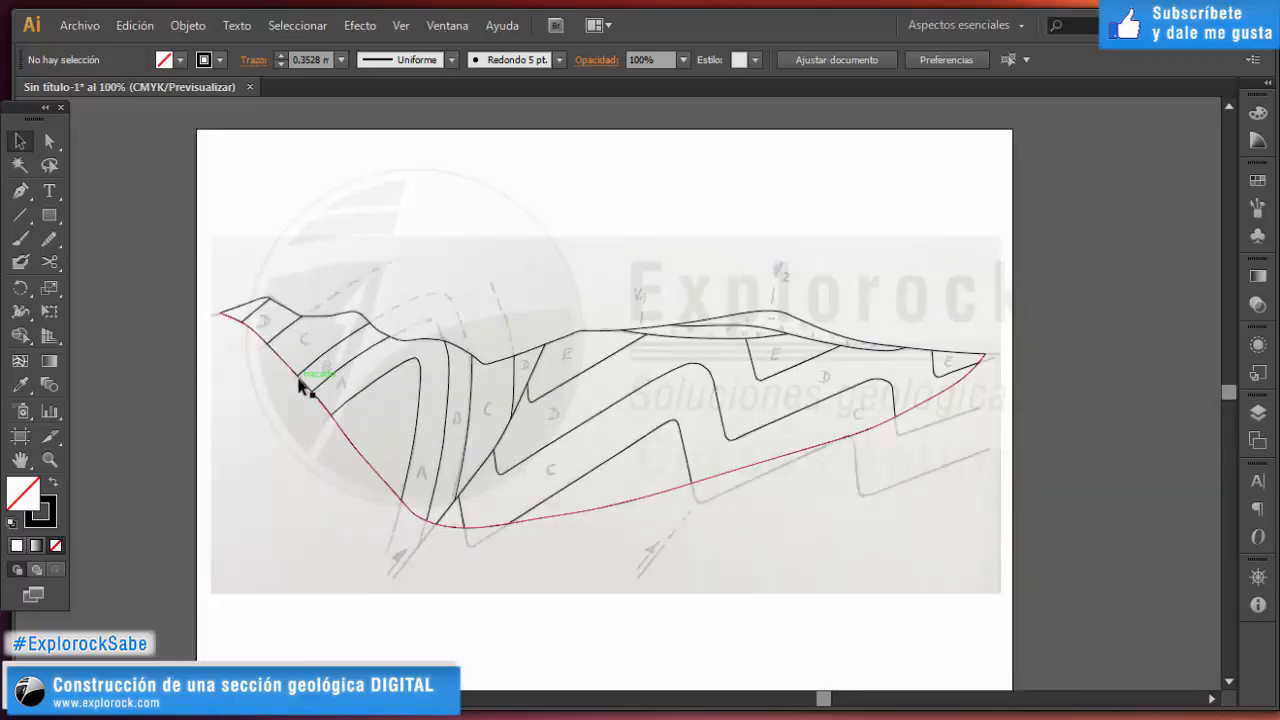
Hide the ESCANEO layer and select all the traced lines of the cross-section.
click(1256, 416)
click(1019, 445)
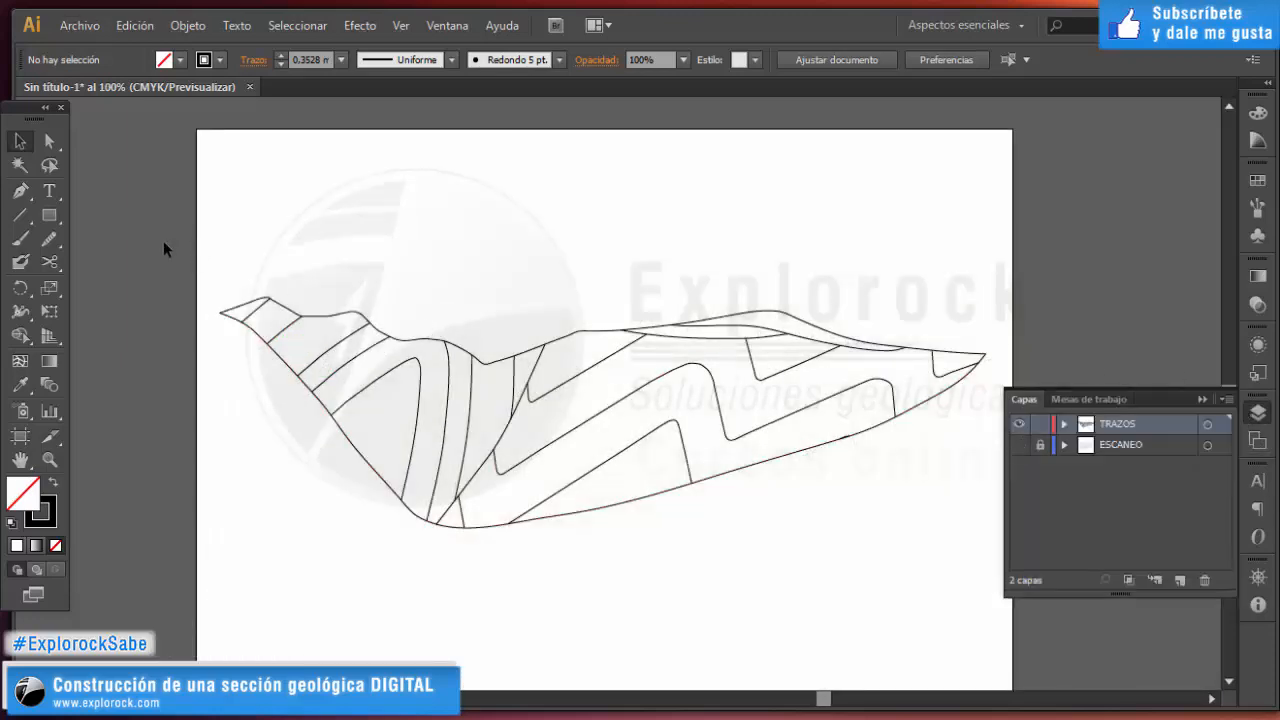
drag(163, 241, 1079, 671)
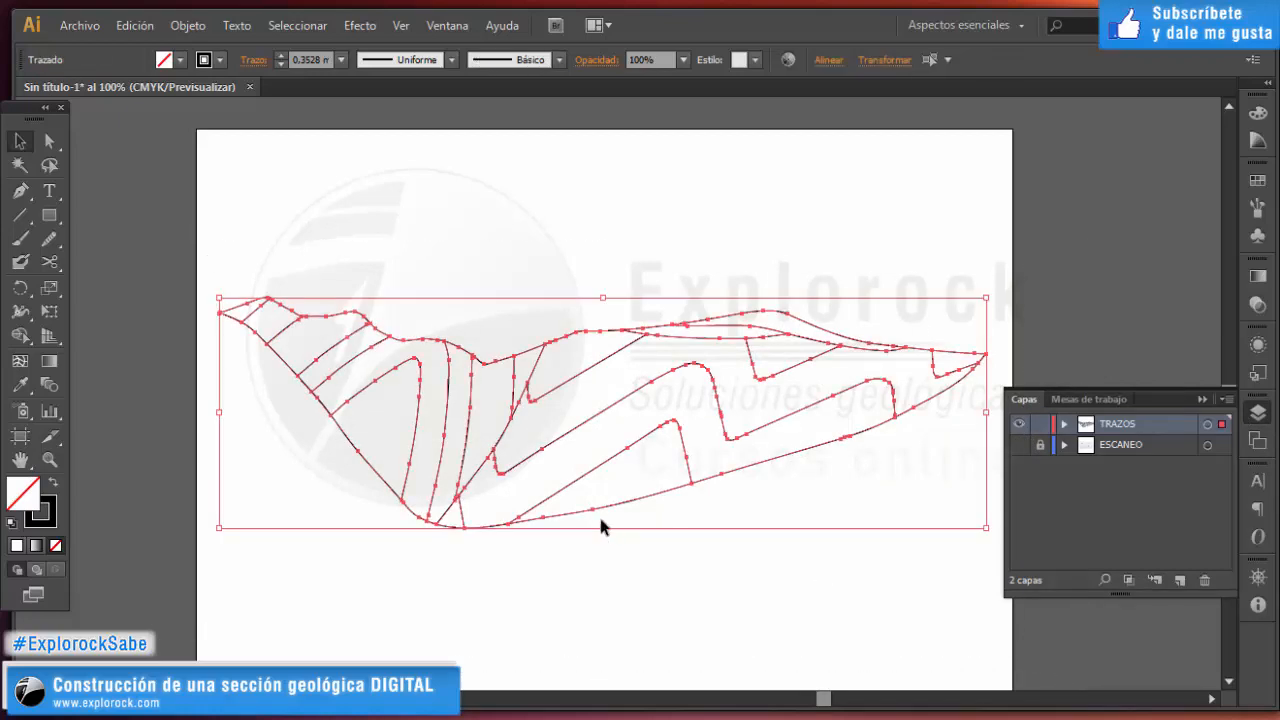
Make the selected lines a Live Paint group and fill the western folded band and the two outer bands around it with yellow.
key(k)
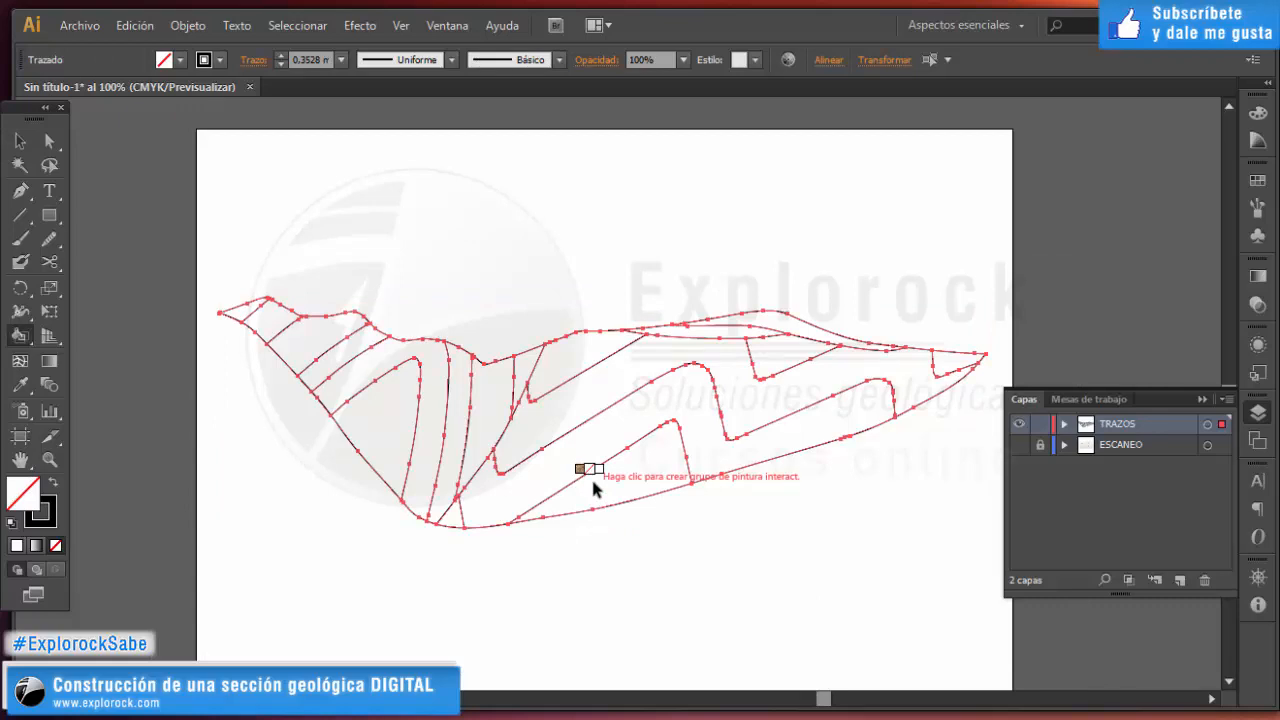
click(1258, 113)
click(1066, 148)
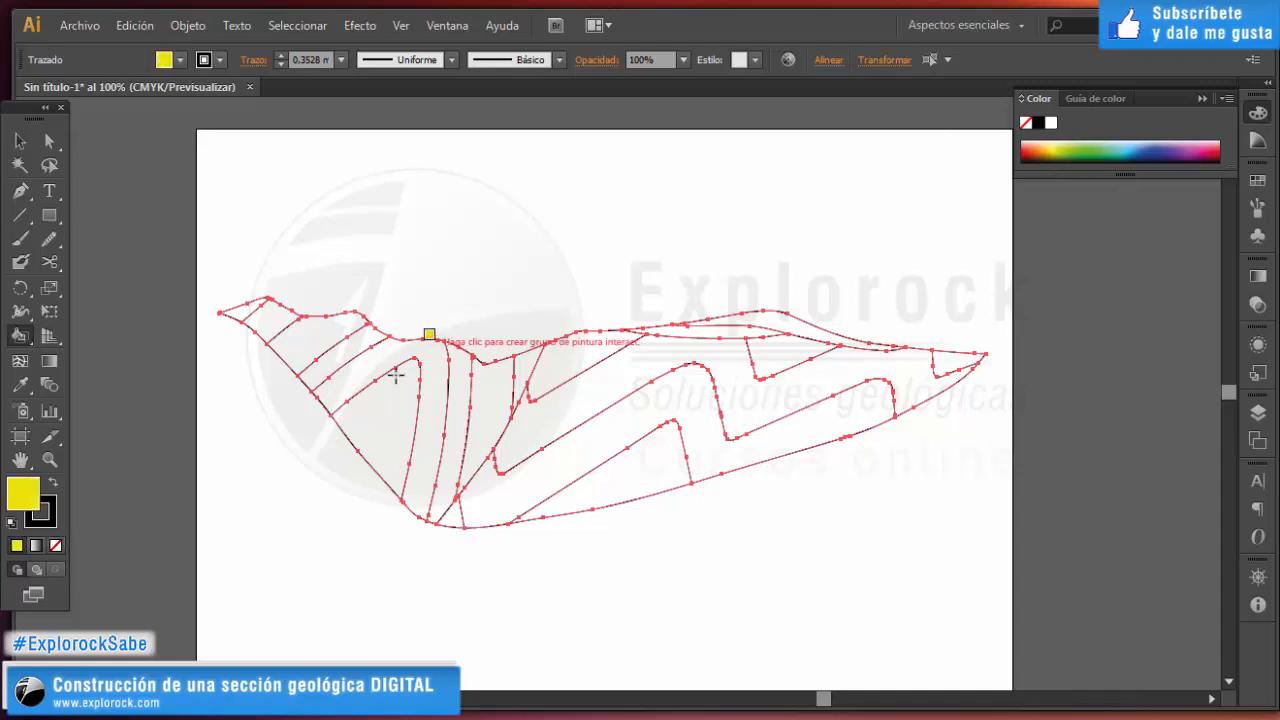
click(360, 378)
scroll(385, 367, up, 1)
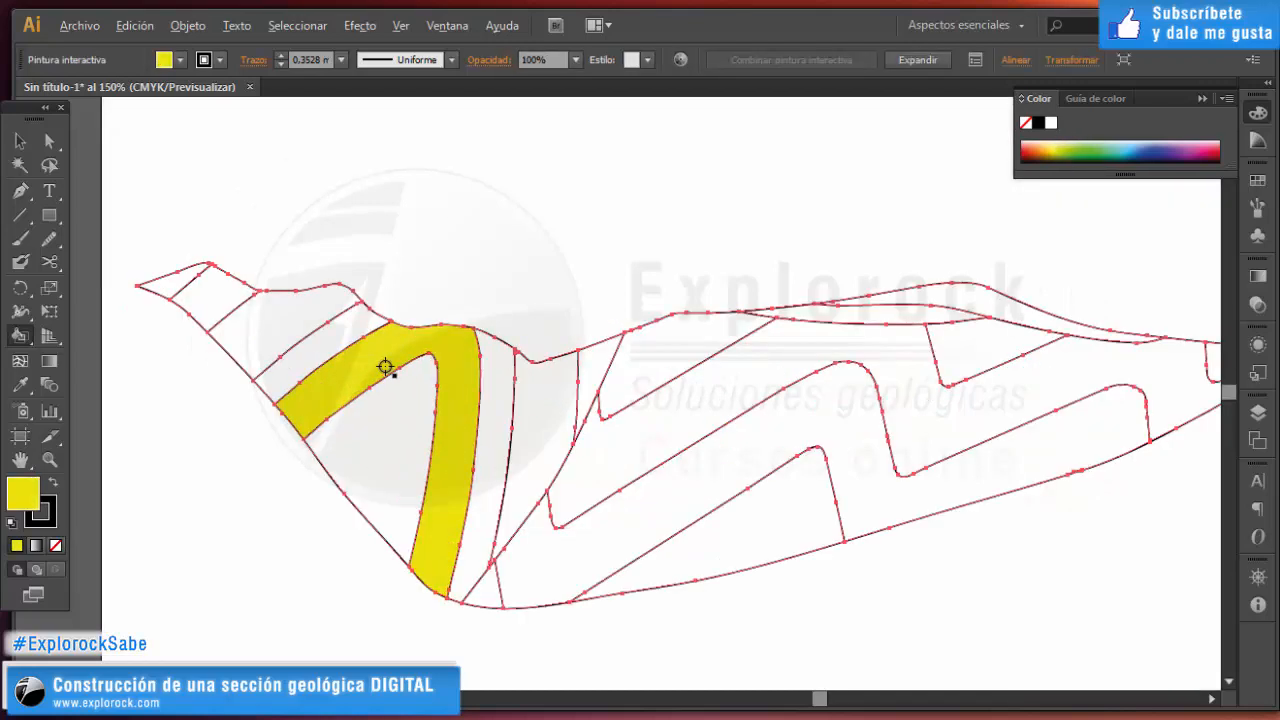
click(276, 336)
click(543, 422)
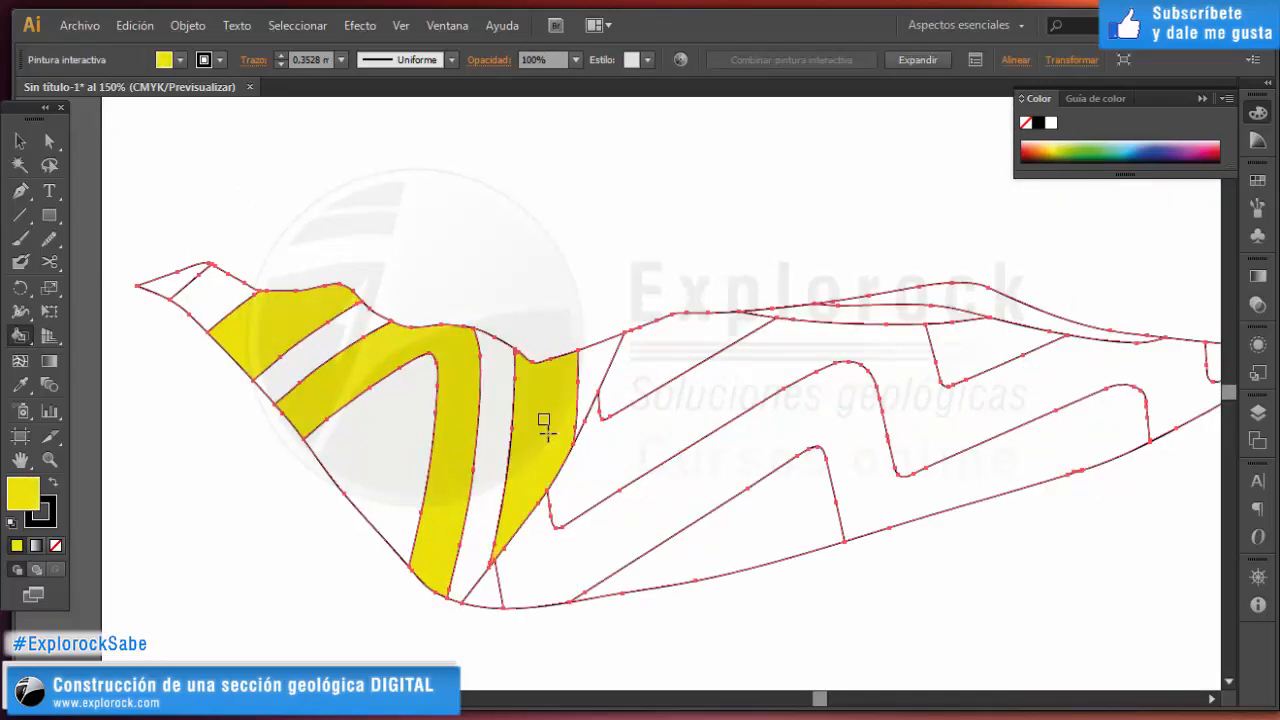
scroll(440, 478, down, 1)
scroll(477, 461, up, 1)
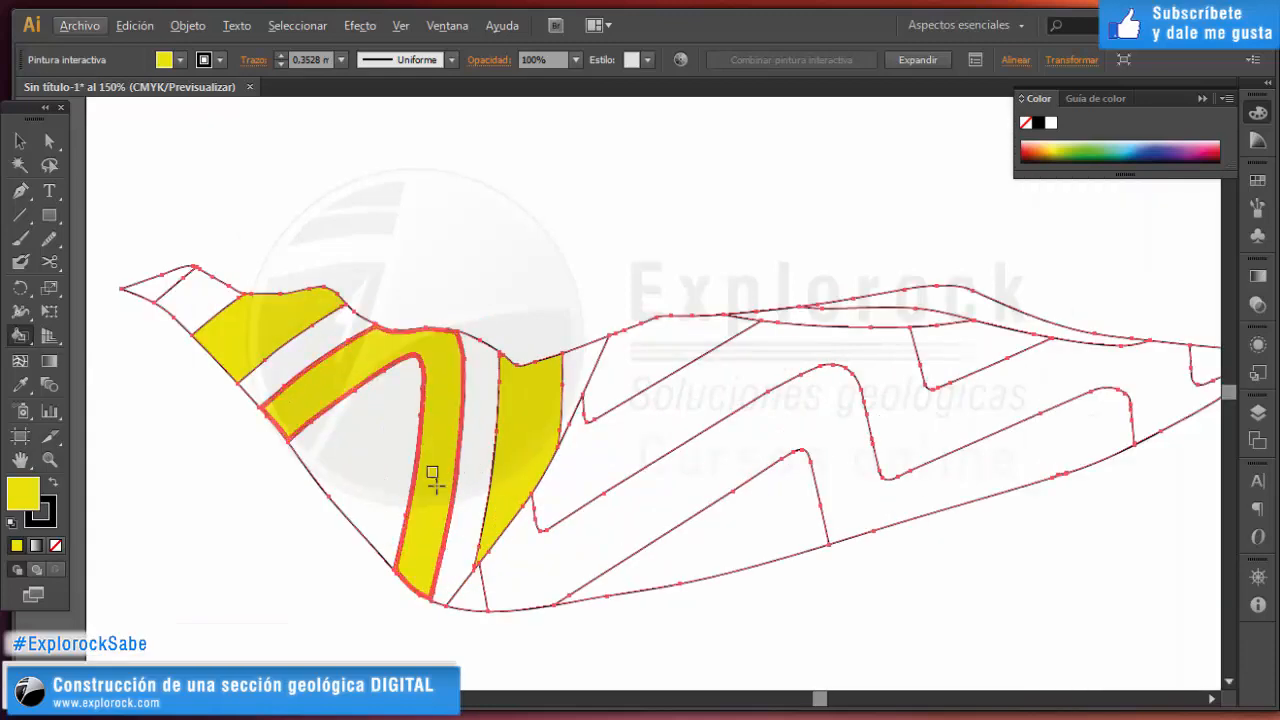
Show the ESCANEO layer and check the yellow bands against the unit letters on the scan.
click(1258, 412)
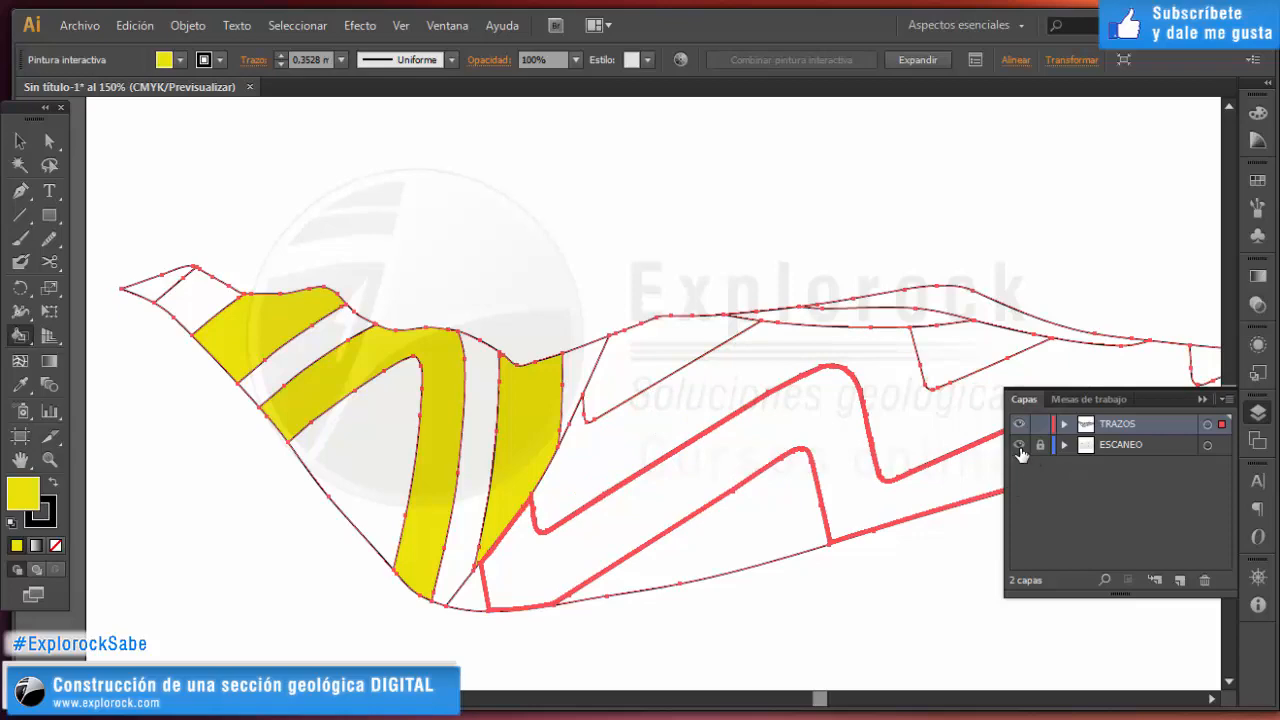
click(1019, 446)
scroll(351, 394, down, 2)
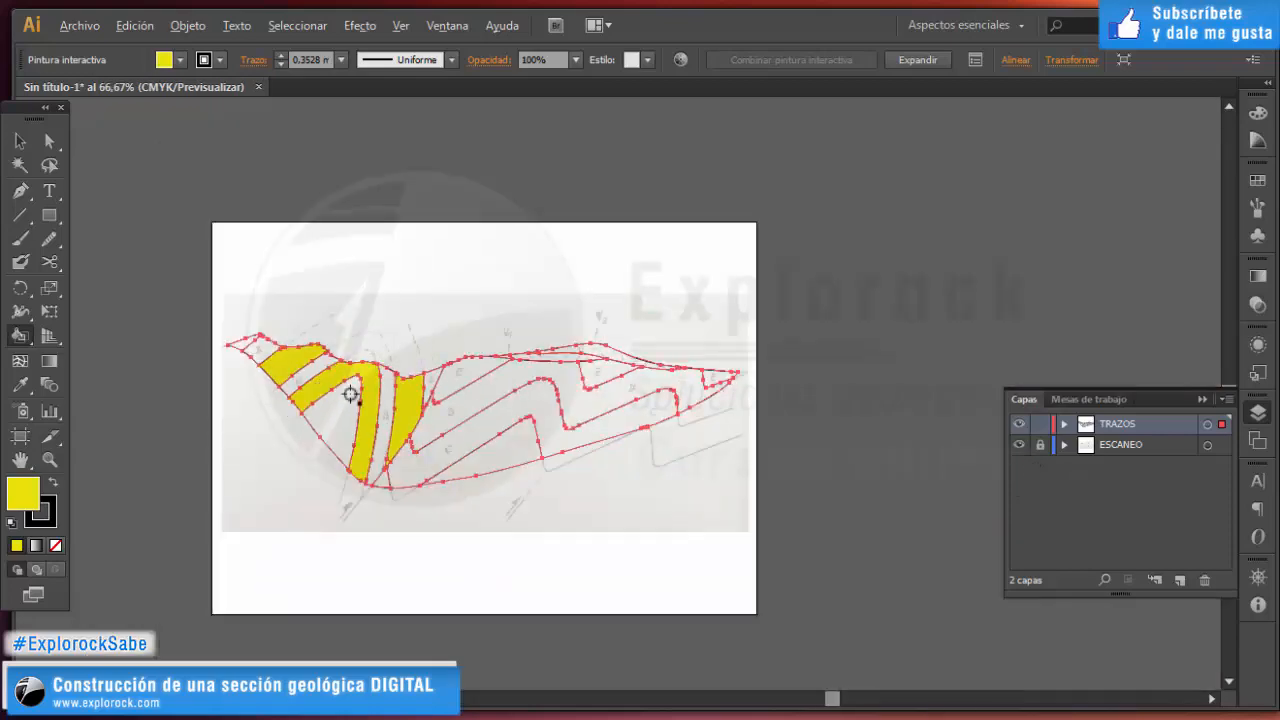
scroll(351, 394, up, 3)
scroll(274, 371, down, 1)
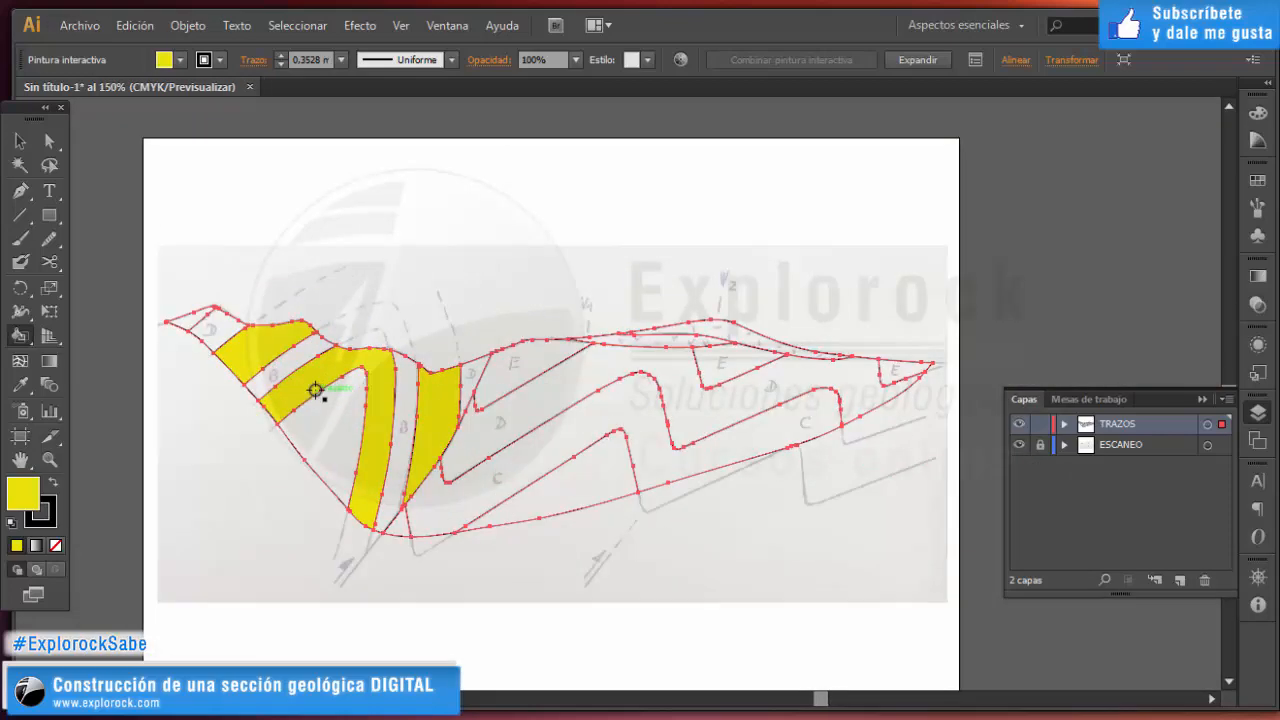
scroll(316, 390, up, 2)
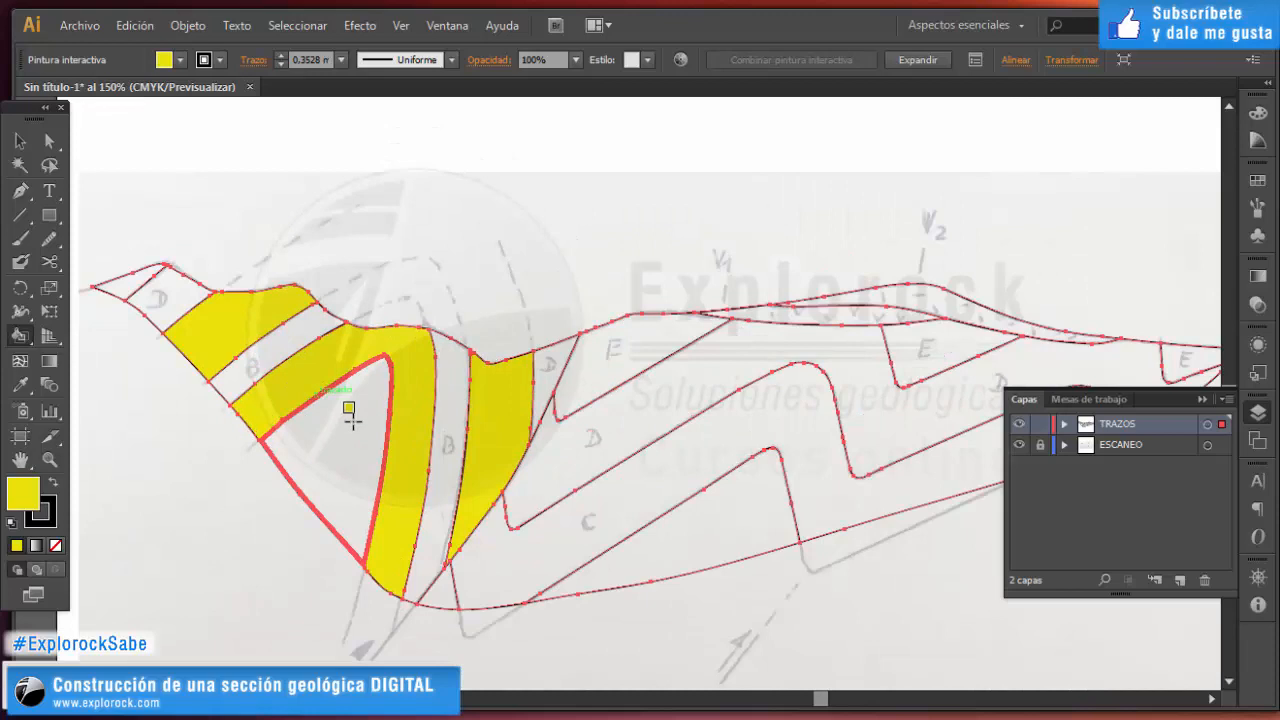
Undo the yellow fills and the Live Paint group, and deselect the linework.
key(ctrl)
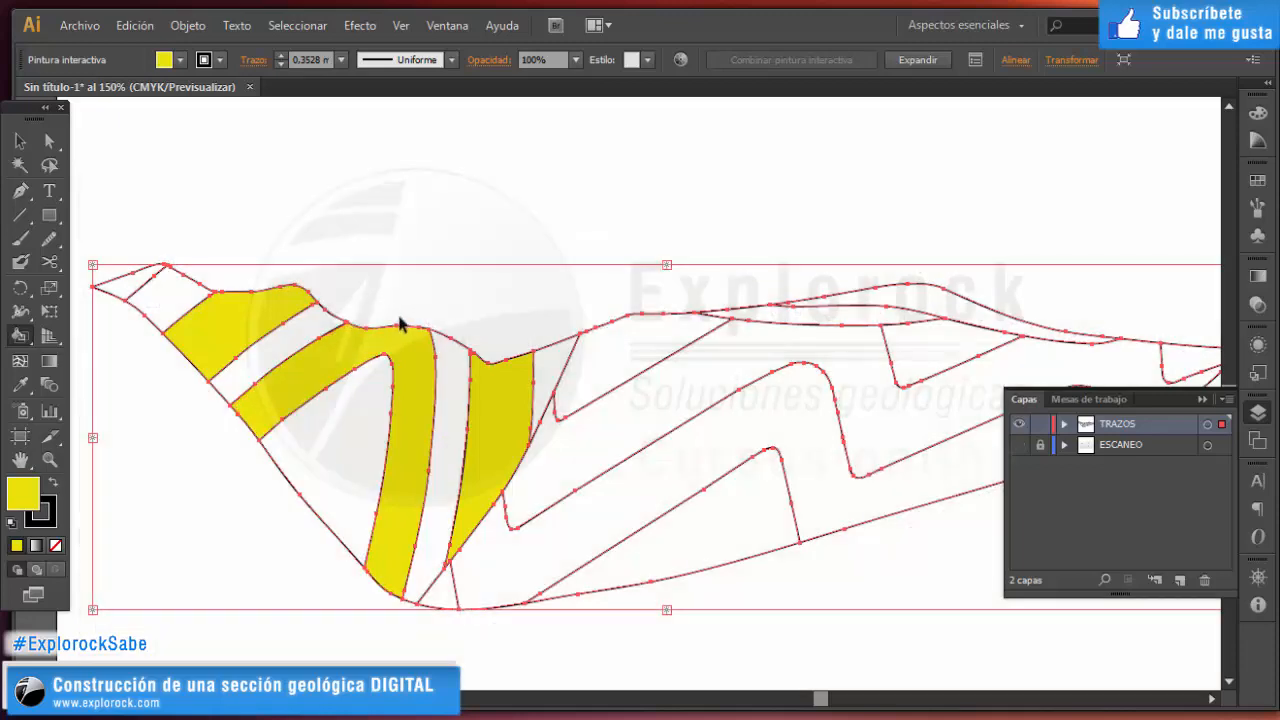
key(ctrl+z)
key(ctrl+z)
key(ctrl+z)
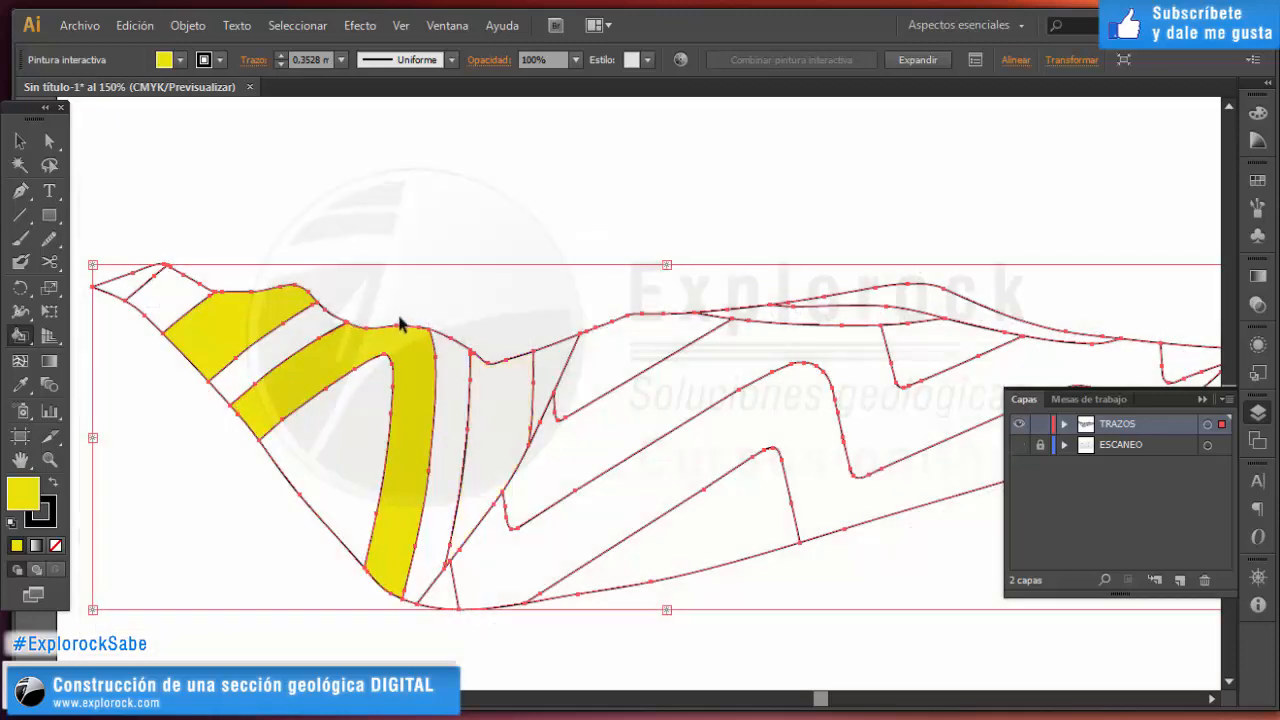
click(50, 145)
key(v)
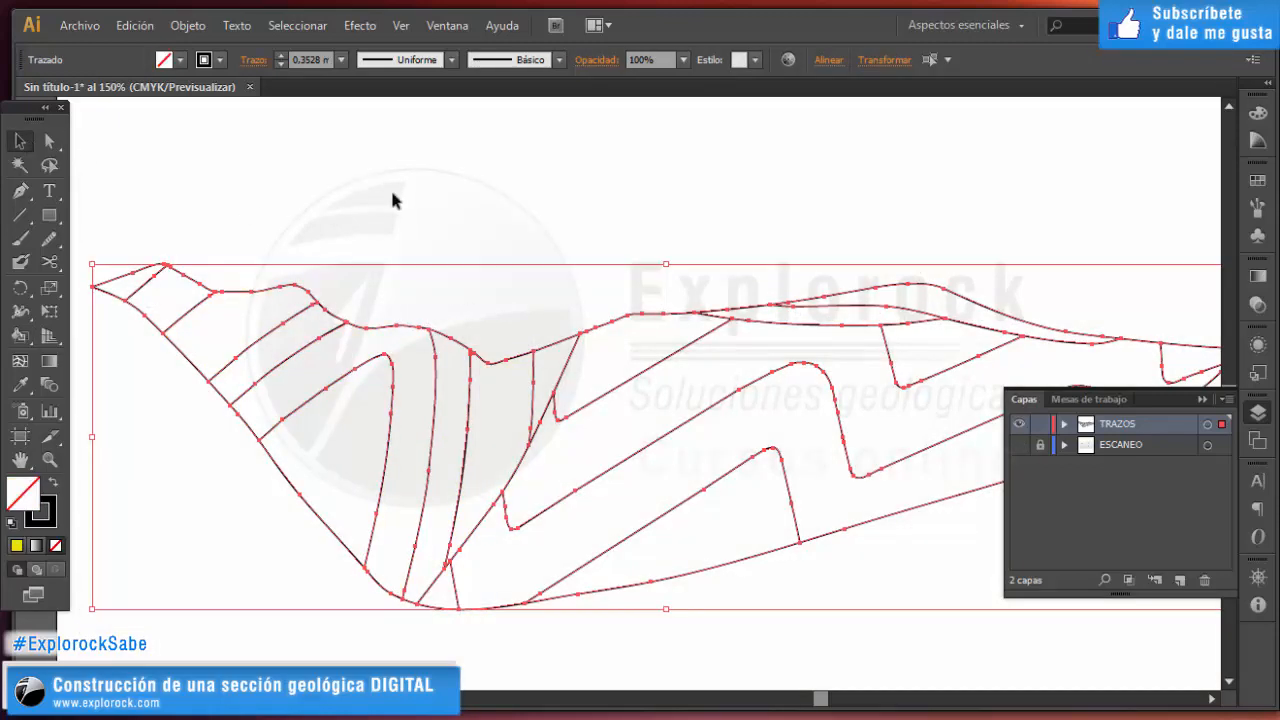
click(630, 237)
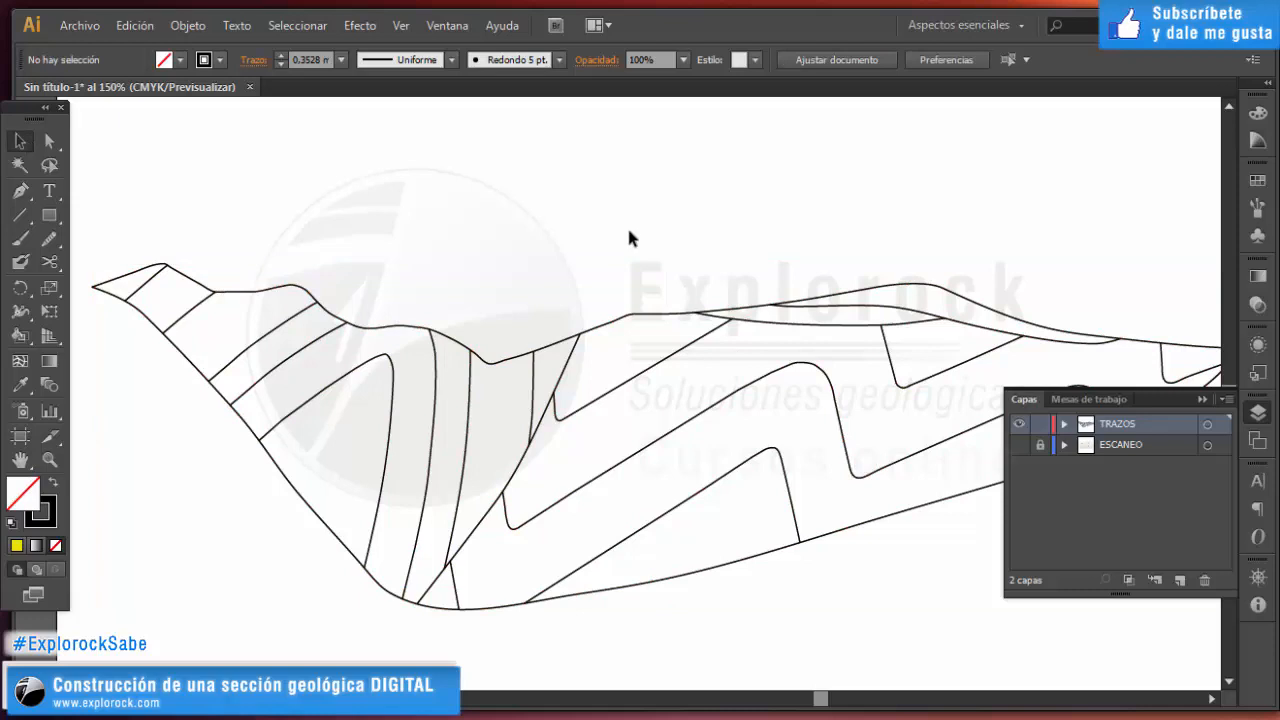
Show the ESCANEO layer beneath the traces and select all the traced lines of the cross-section.
click(1018, 444)
scroll(308, 345, down, 2)
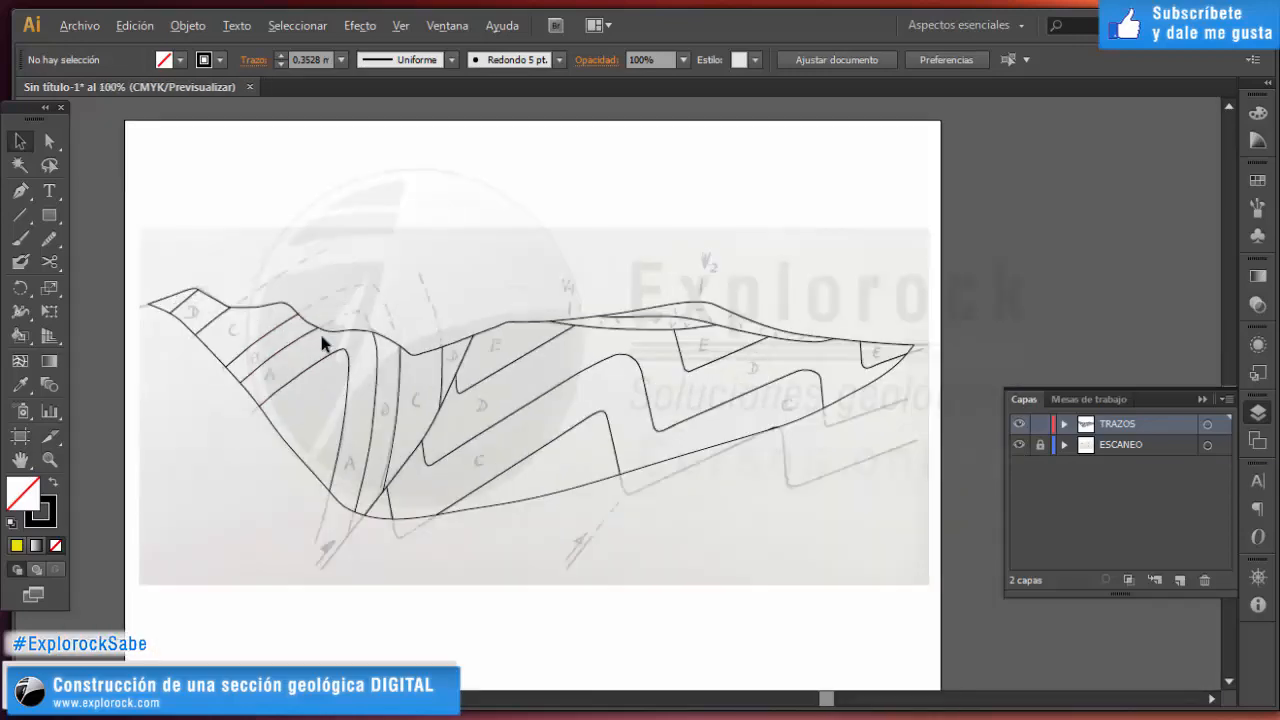
scroll(323, 343, up, 1)
scroll(323, 343, down, 2)
mouse_move(197, 270)
mouse_down()
mouse_move(606, 506)
mouse_move(860, 577)
mouse_up()
scroll(292, 355, up, 2)
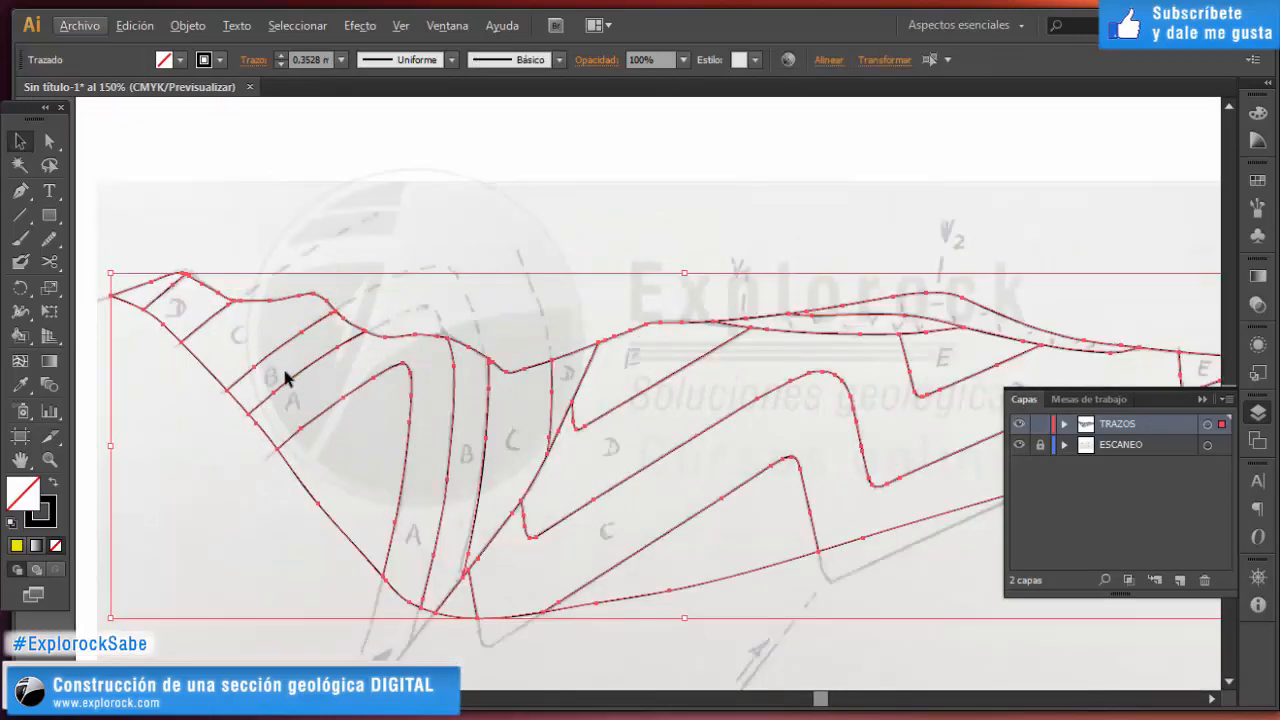
scroll(286, 371, down, 2)
scroll(322, 425, up, 2)
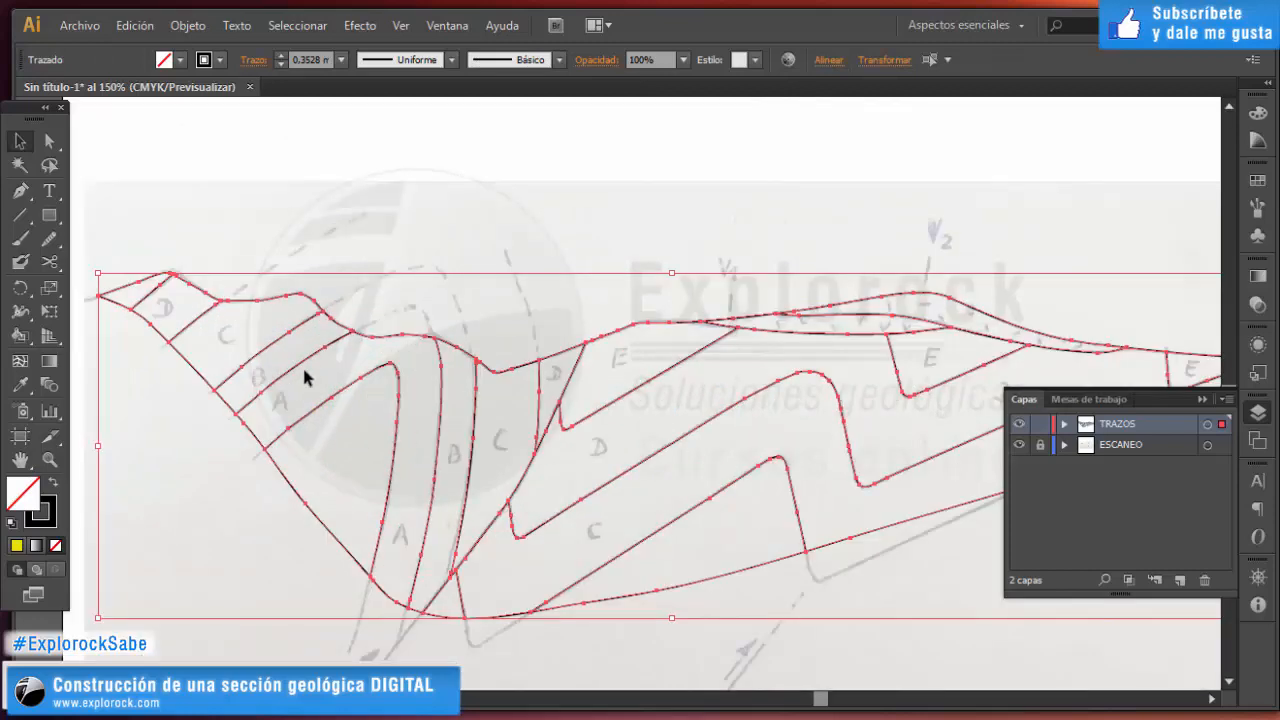
Make the selected lines a Live Paint group and fill the two unit C areas west of the fault with green.
key(k)
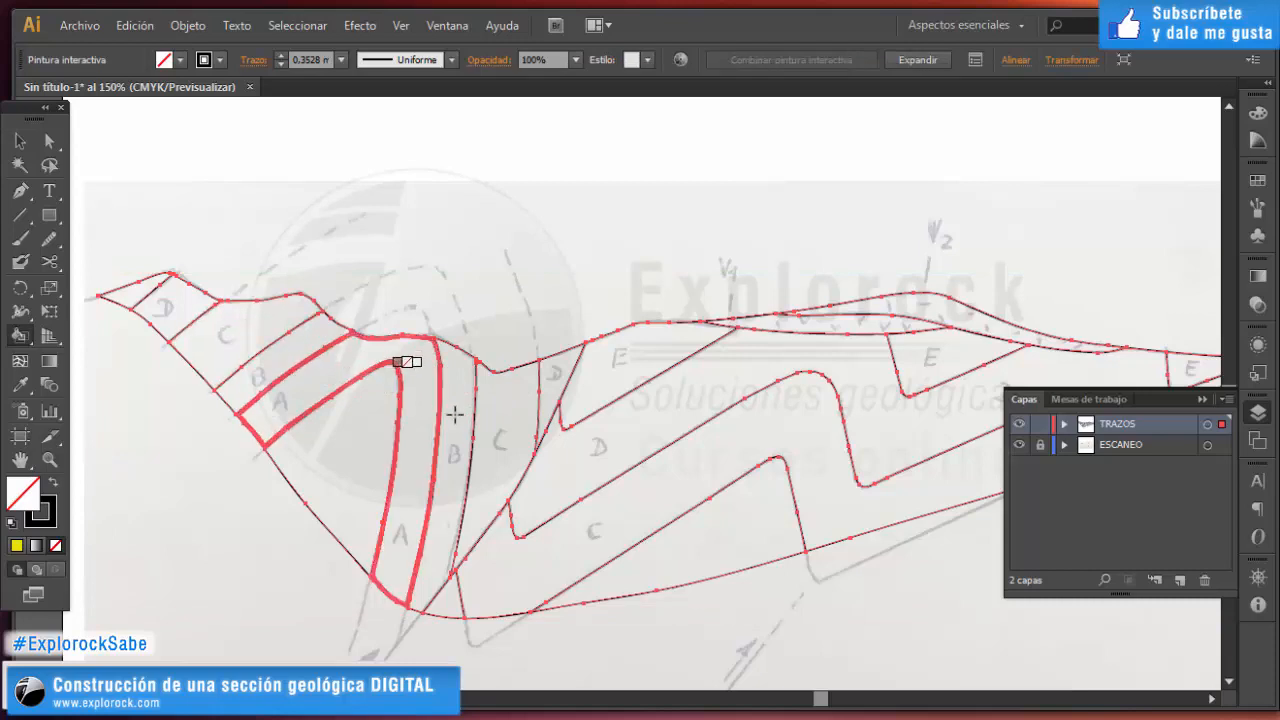
click(1258, 112)
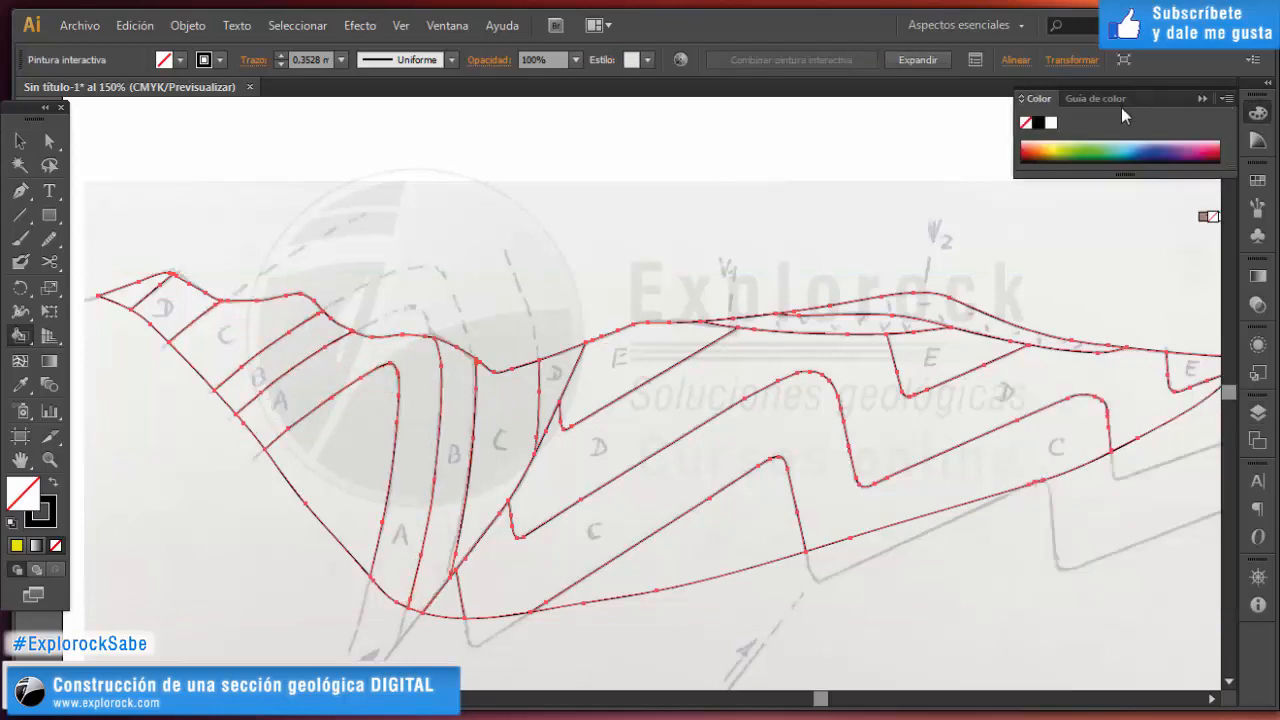
click(1085, 145)
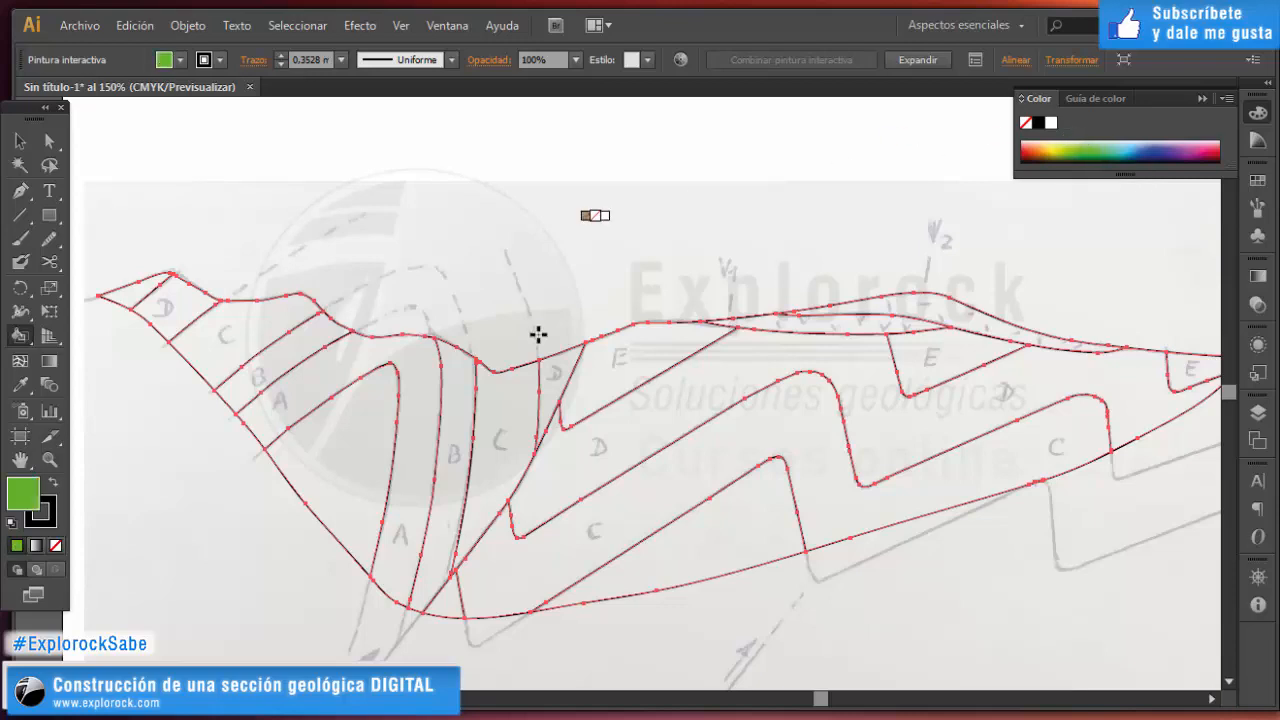
click(251, 323)
click(504, 428)
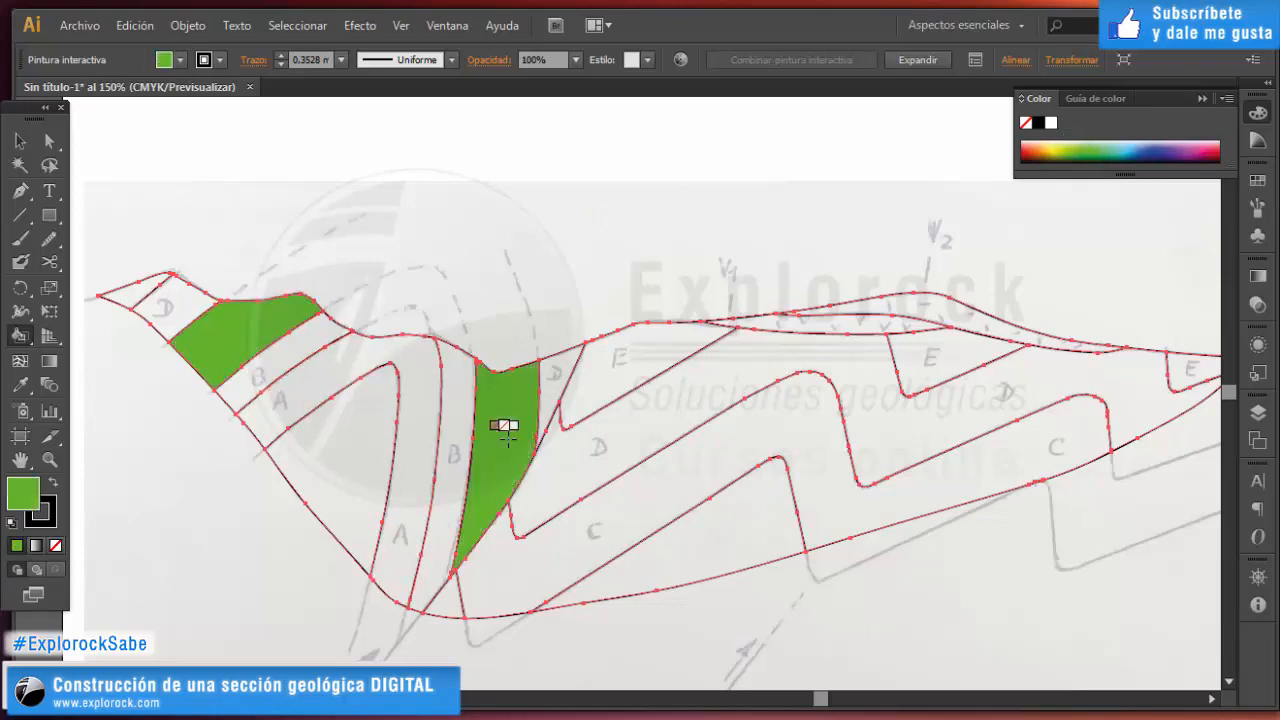
Fill the long folded unit C band east of the fault with the same green.
scroll(409, 451, down, 3)
scroll(563, 534, up, 3)
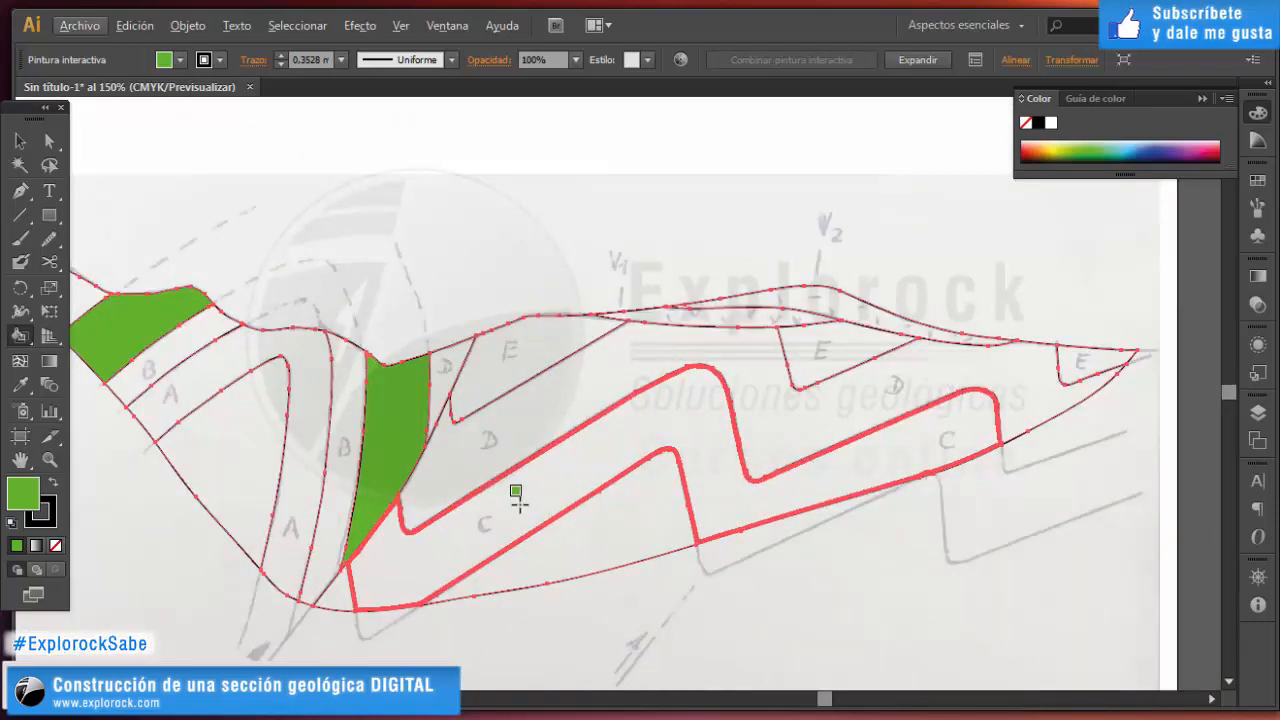
click(516, 492)
scroll(585, 515, down, 1)
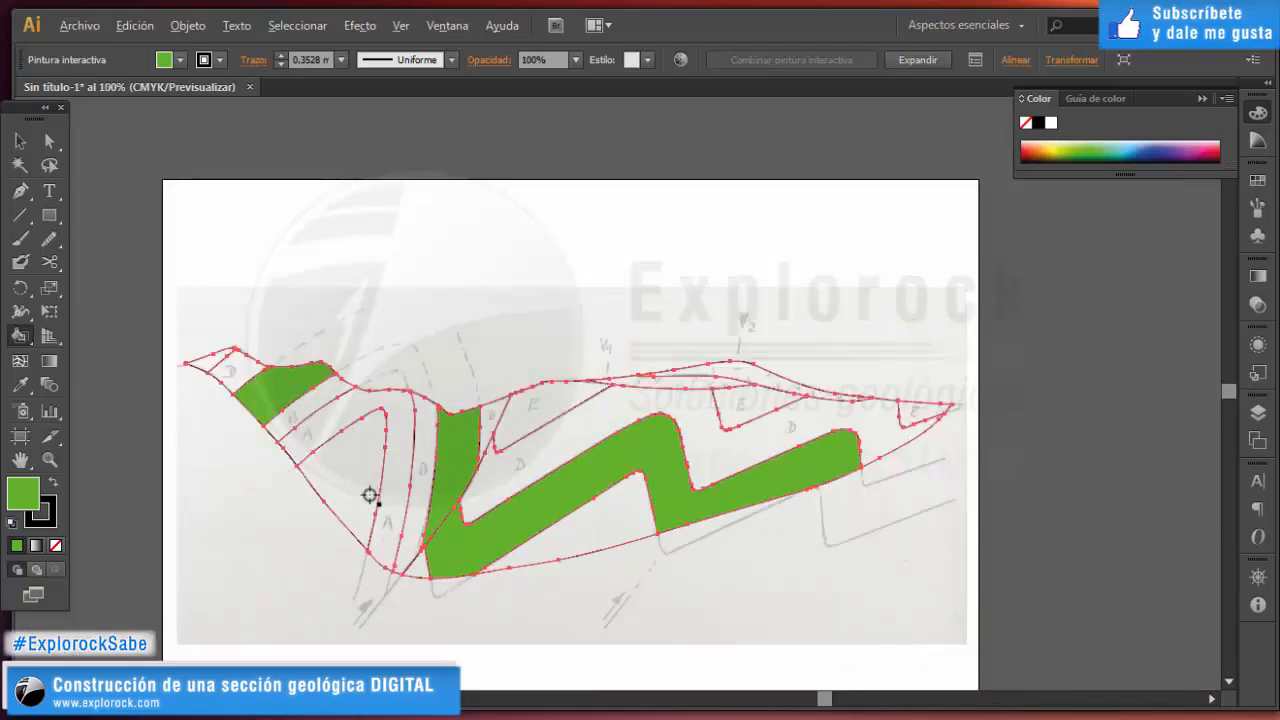
Examine the eastern green unit C band along the lower boundary and compare it with the scanned contacts.
scroll(369, 495, up, 1)
scroll(1131, 503, up, 3)
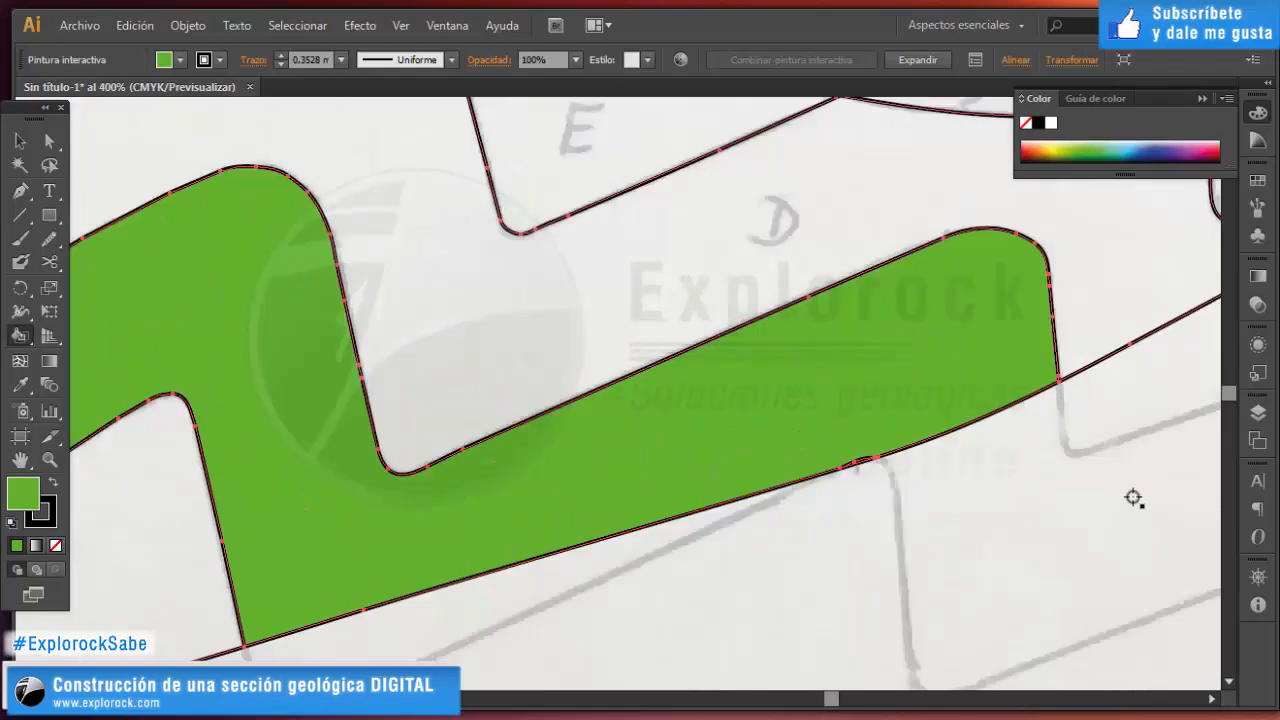
scroll(1110, 465, down, 1)
scroll(1038, 445, down, 2)
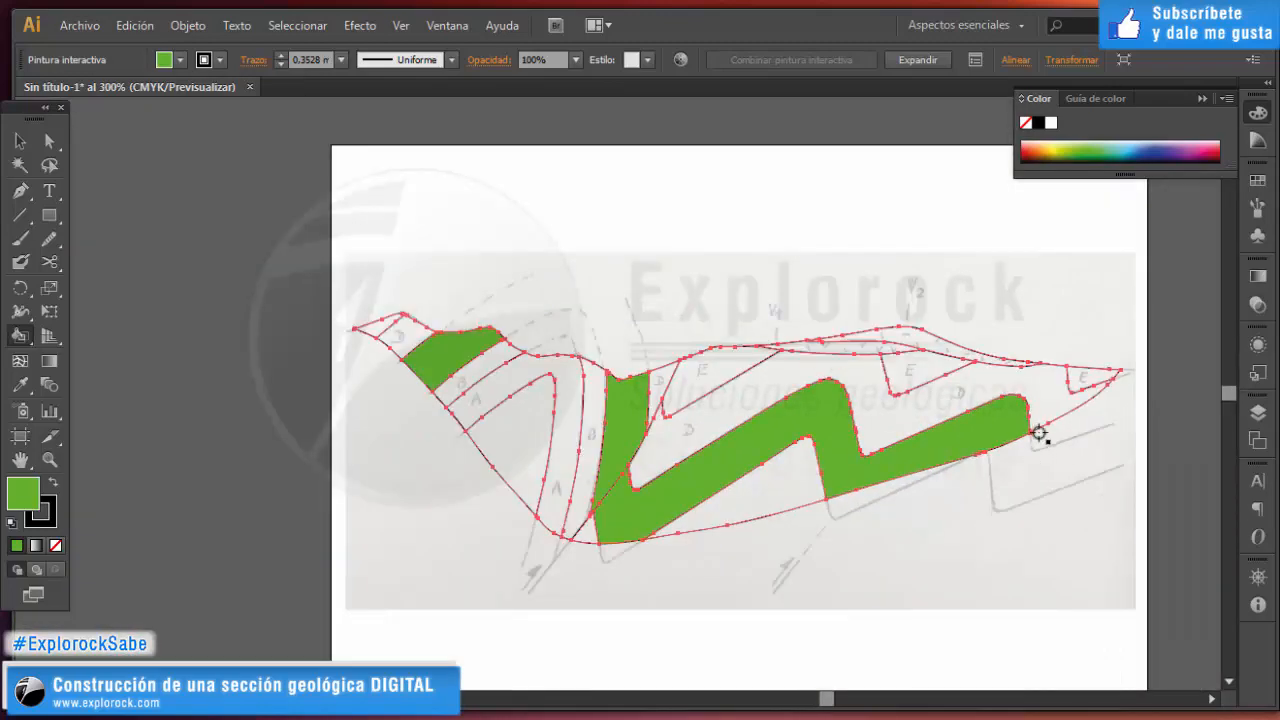
scroll(1040, 432, up, 2)
scroll(914, 463, down, 4)
scroll(874, 466, up, 1)
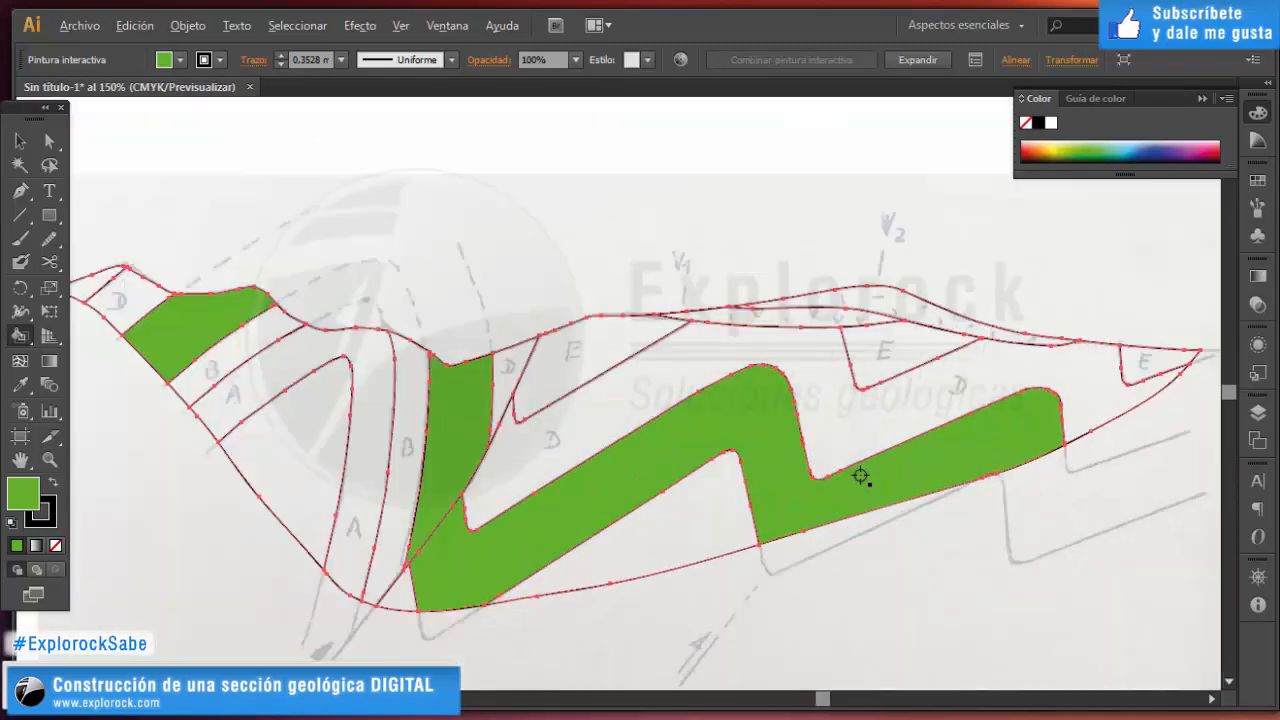
scroll(860, 476, down, 1)
scroll(852, 474, up, 1)
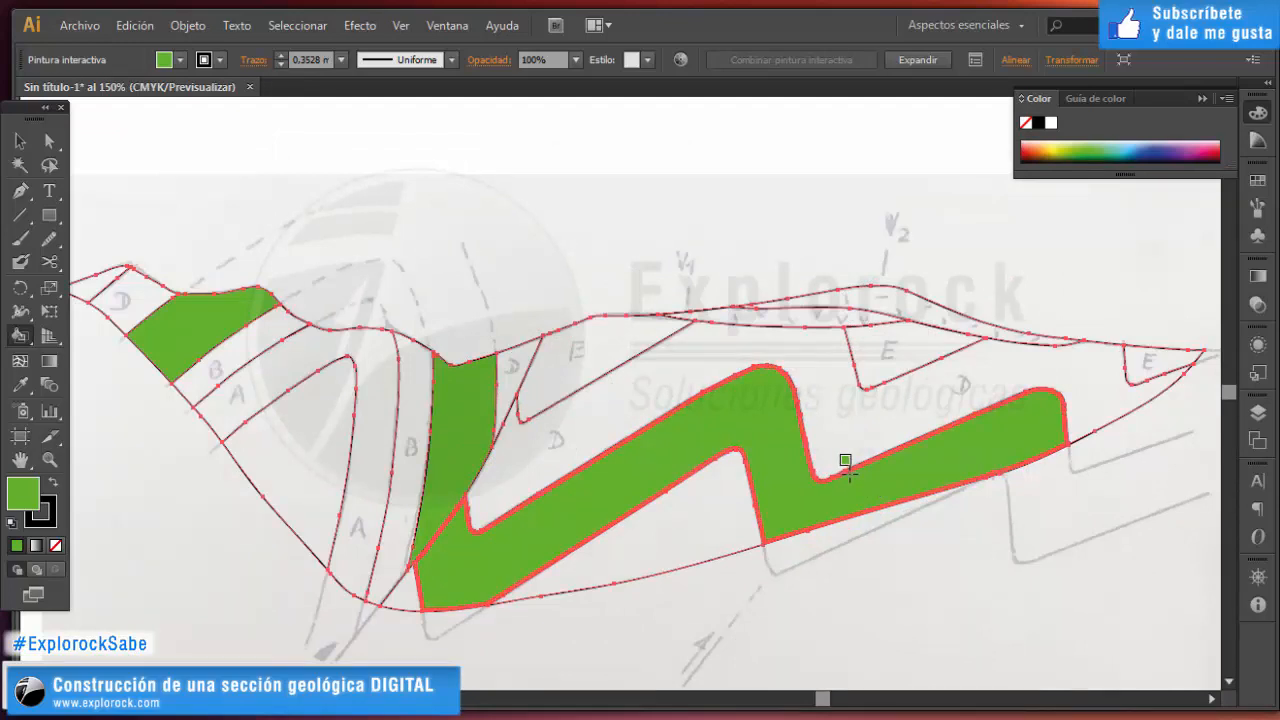
Fill the unit D areas on both sides of the fault and at the section's western end with light blue.
click(1130, 147)
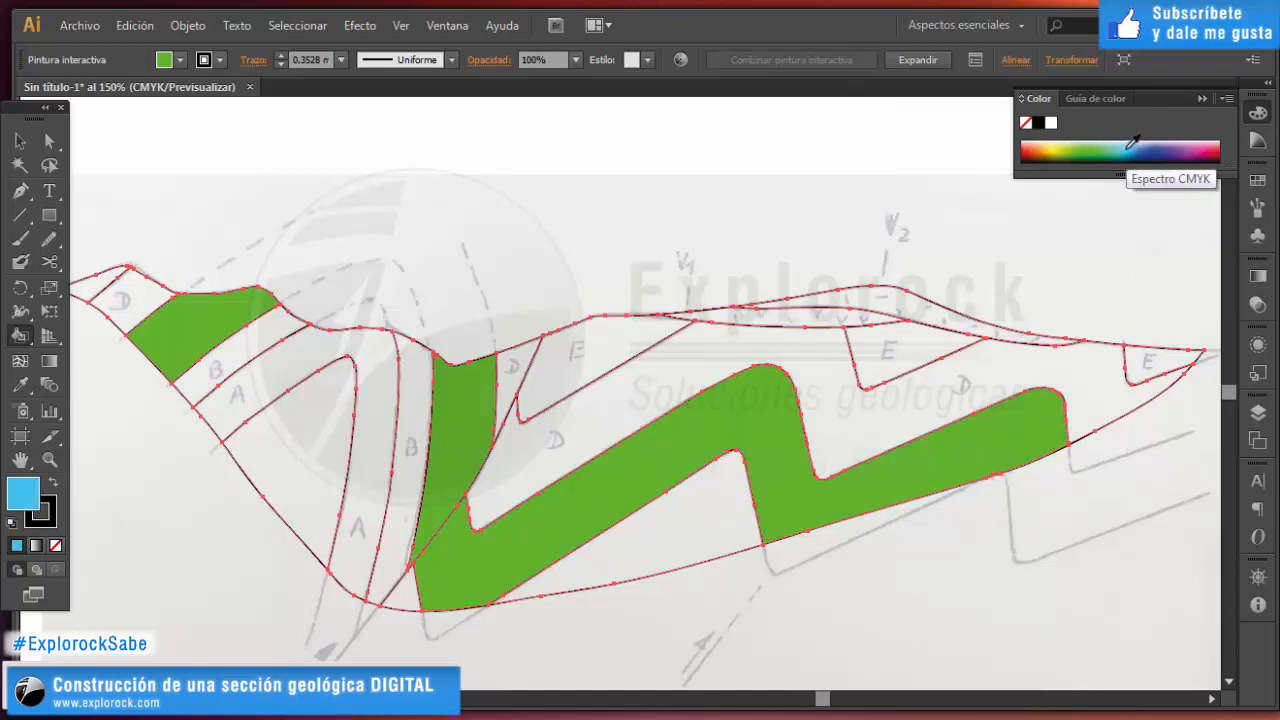
scroll(449, 346, down, 1)
scroll(437, 400, up, 1)
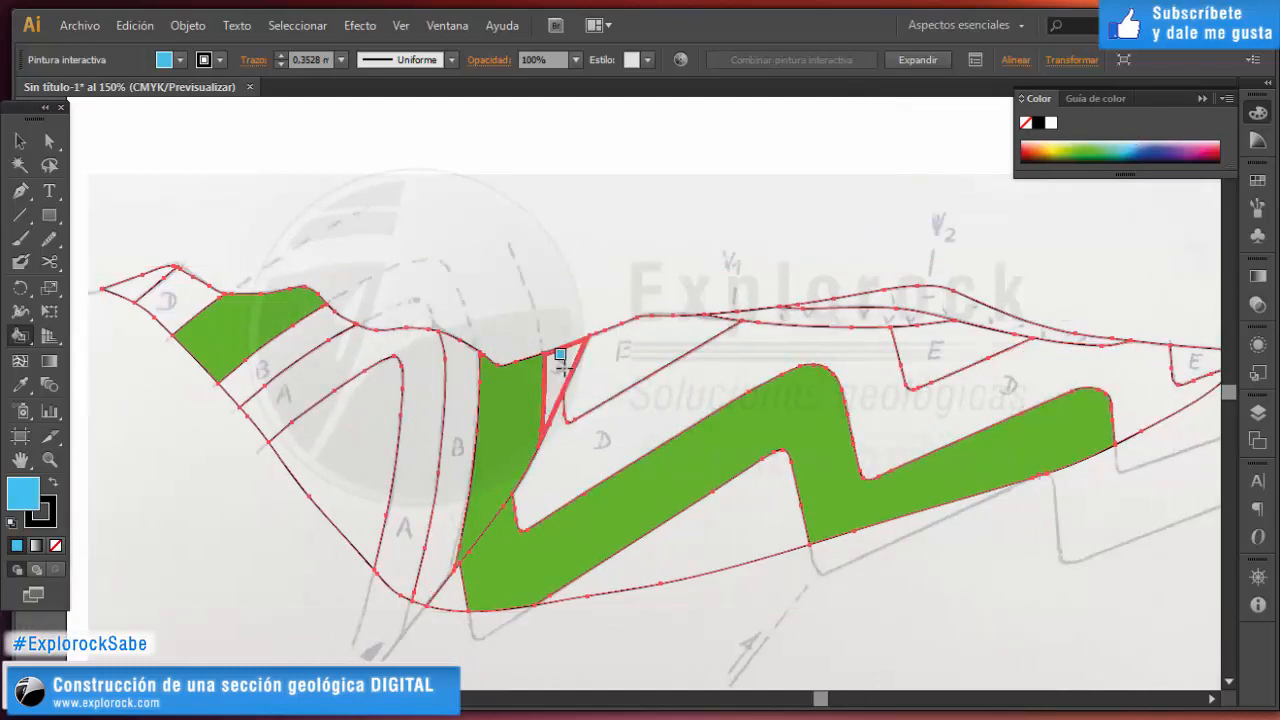
click(560, 360)
click(636, 428)
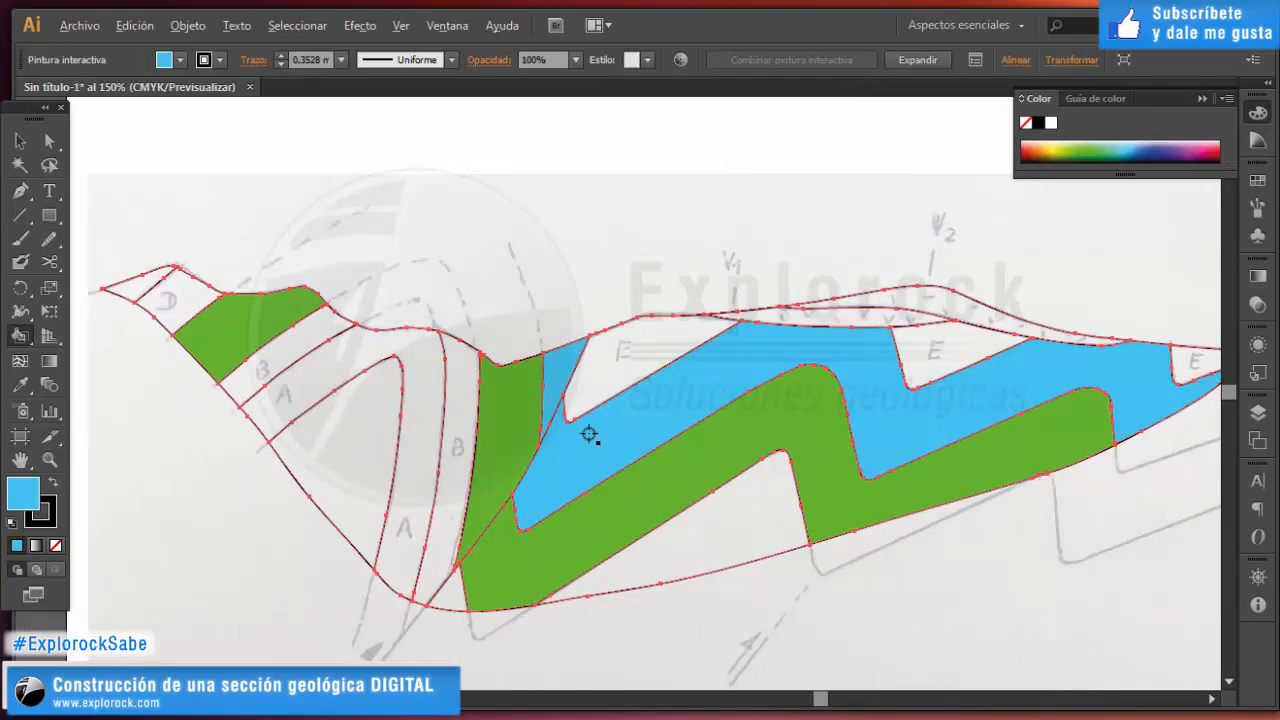
key(alt)
click(169, 298)
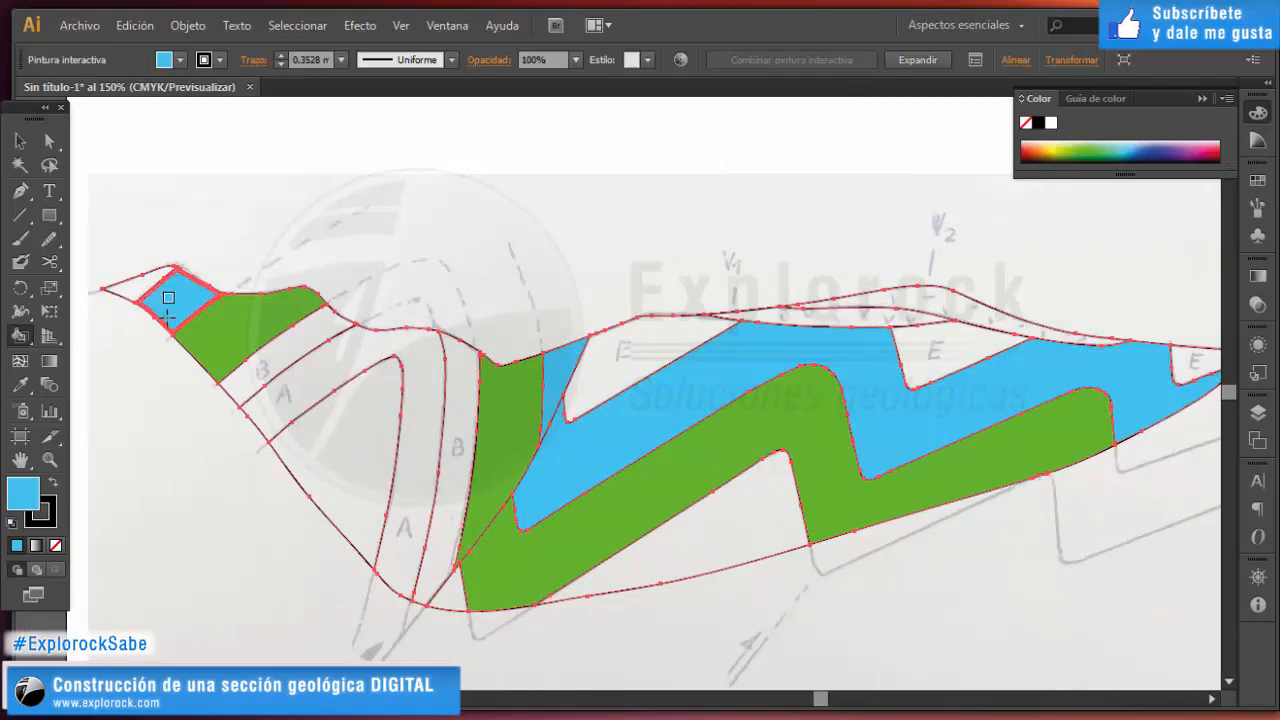
Fill the two unit B bands of the western fold with dark blue and the unit A band between them with light yellow.
scroll(220, 390, down, 1)
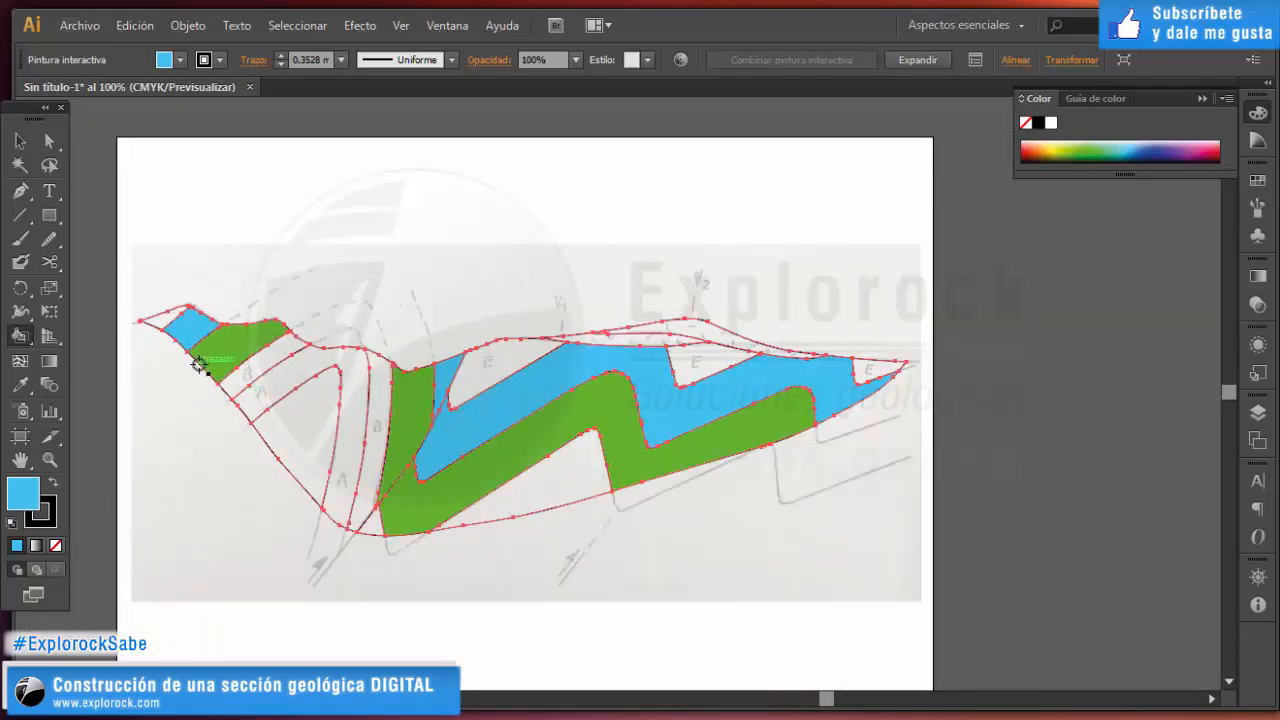
scroll(195, 350, up, 1)
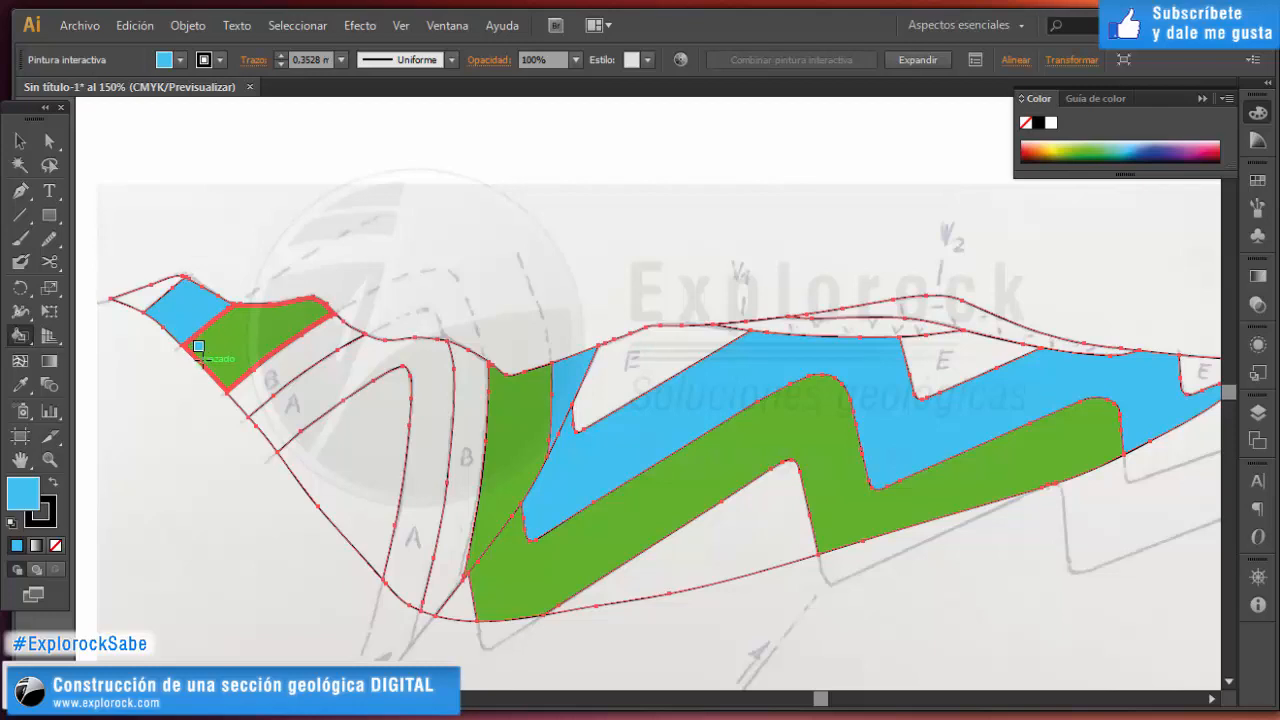
click(1162, 146)
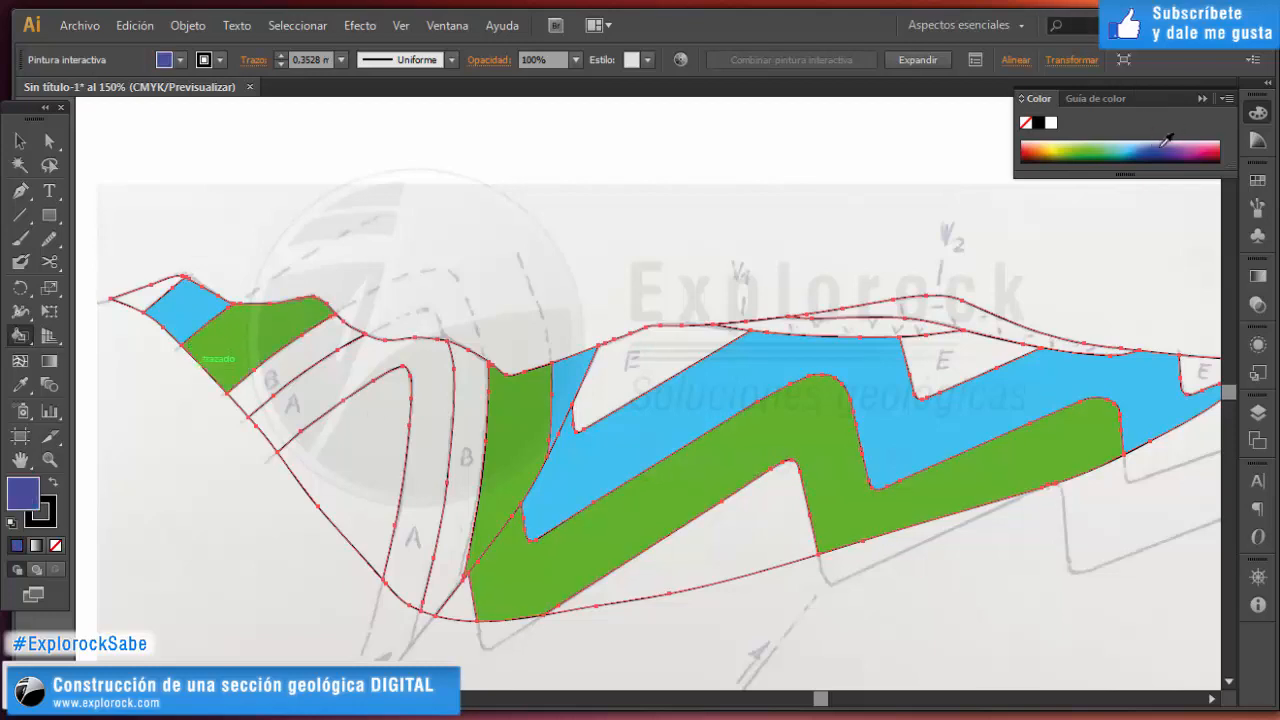
click(278, 368)
click(465, 444)
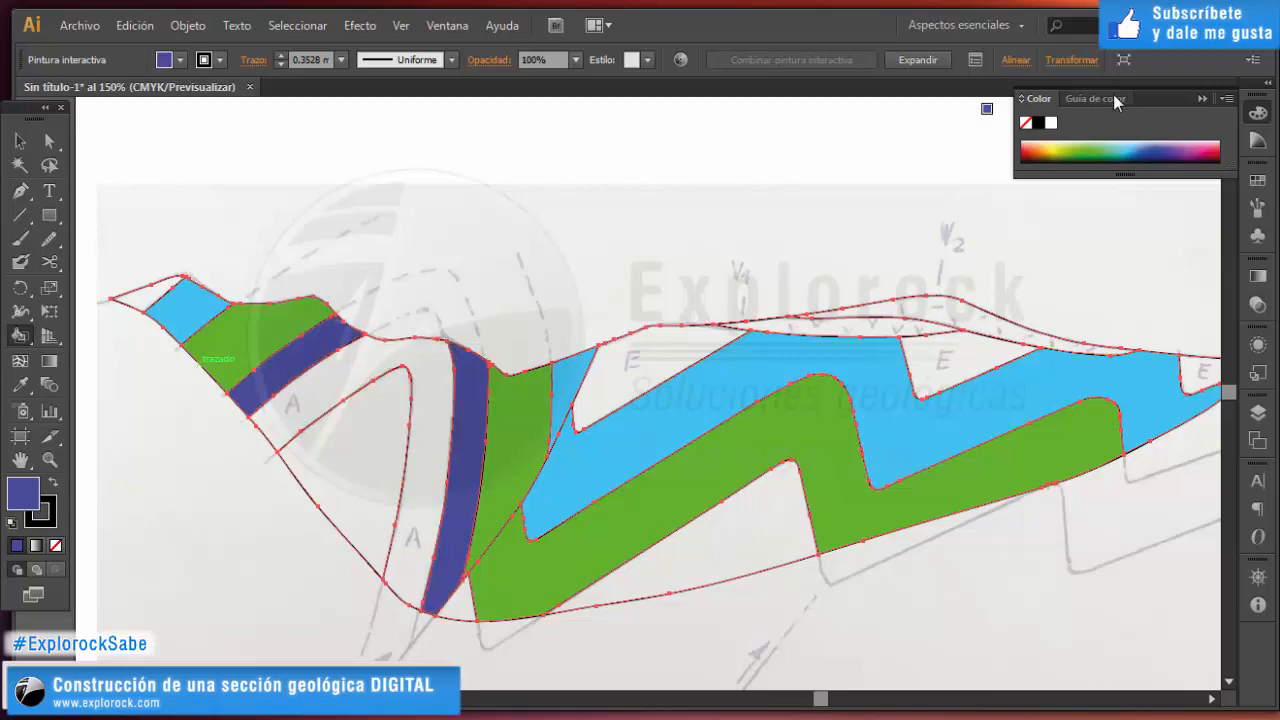
click(1043, 145)
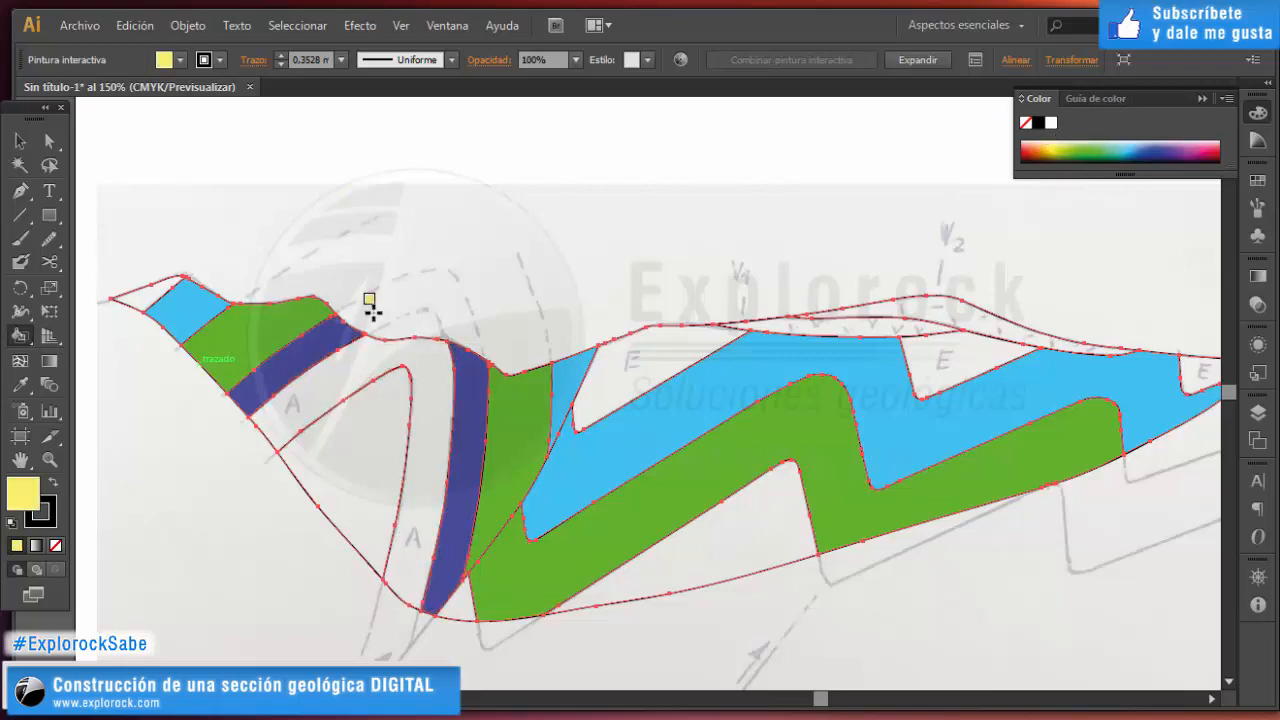
click(324, 394)
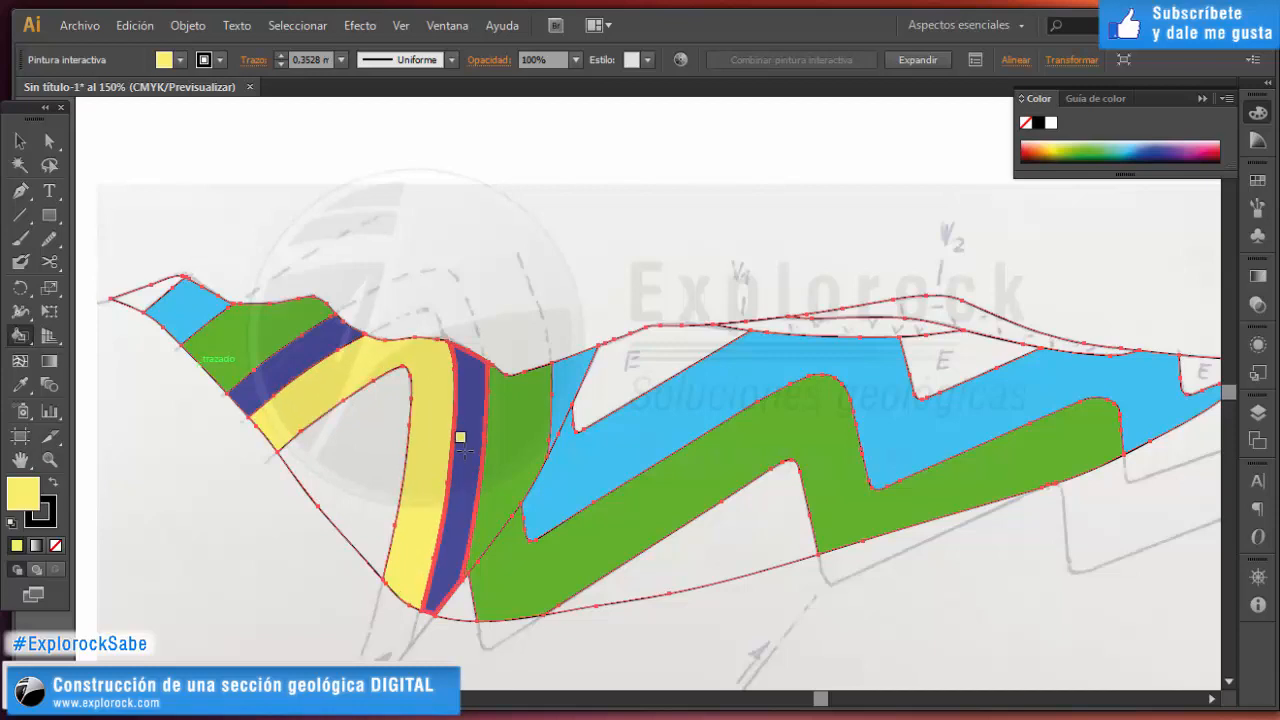
Fill the three unit E areas east of the fault, beneath the topographic surface, with magenta.
scroll(459, 443, down, 1)
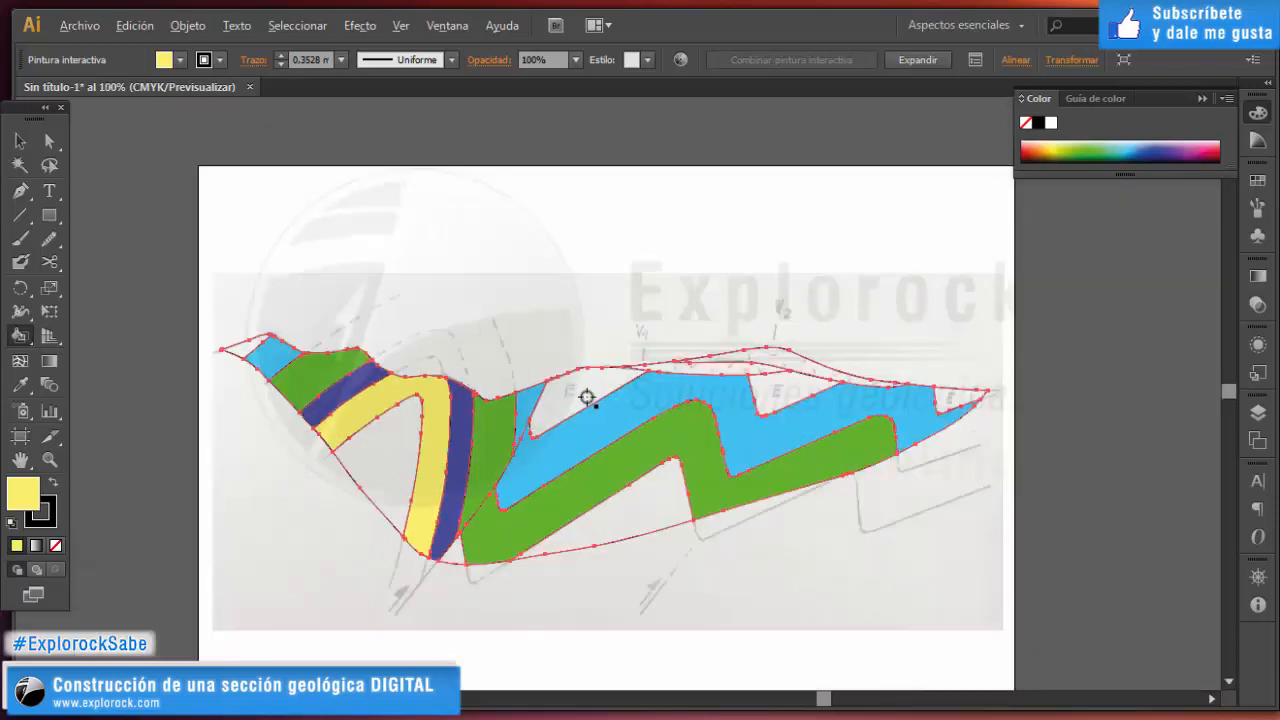
scroll(586, 398, up, 1)
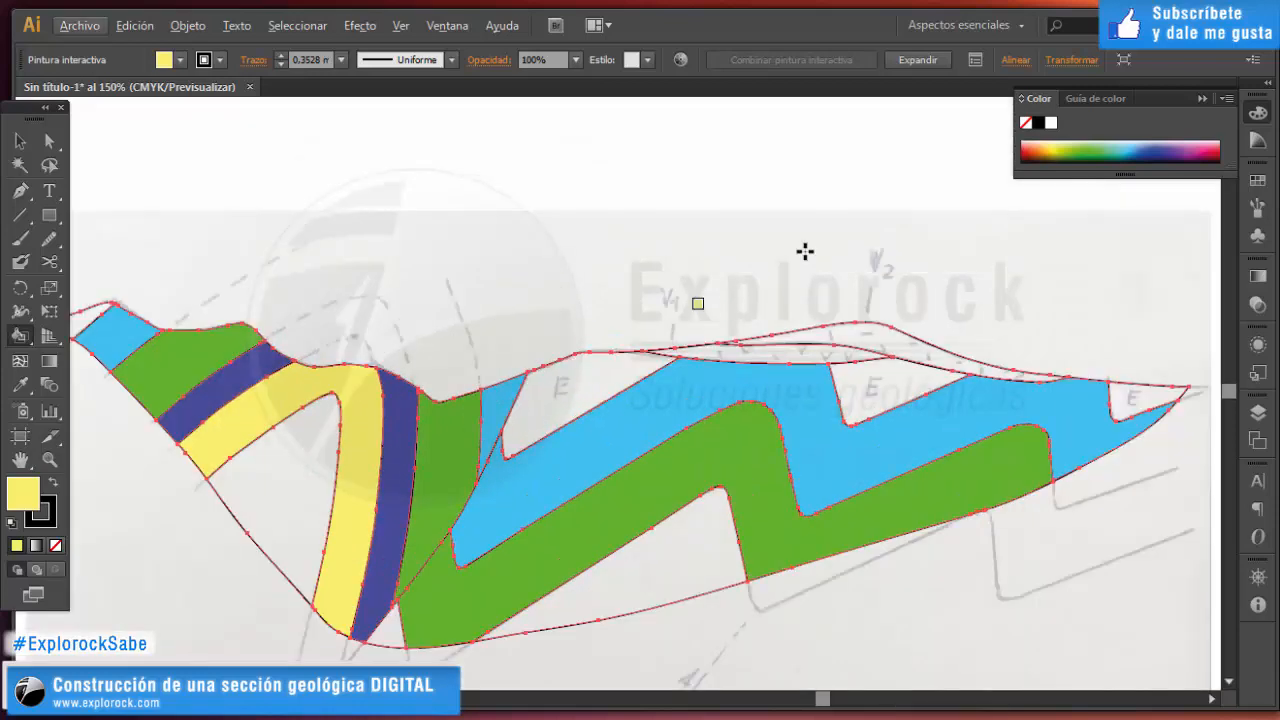
click(1209, 147)
click(580, 382)
click(885, 377)
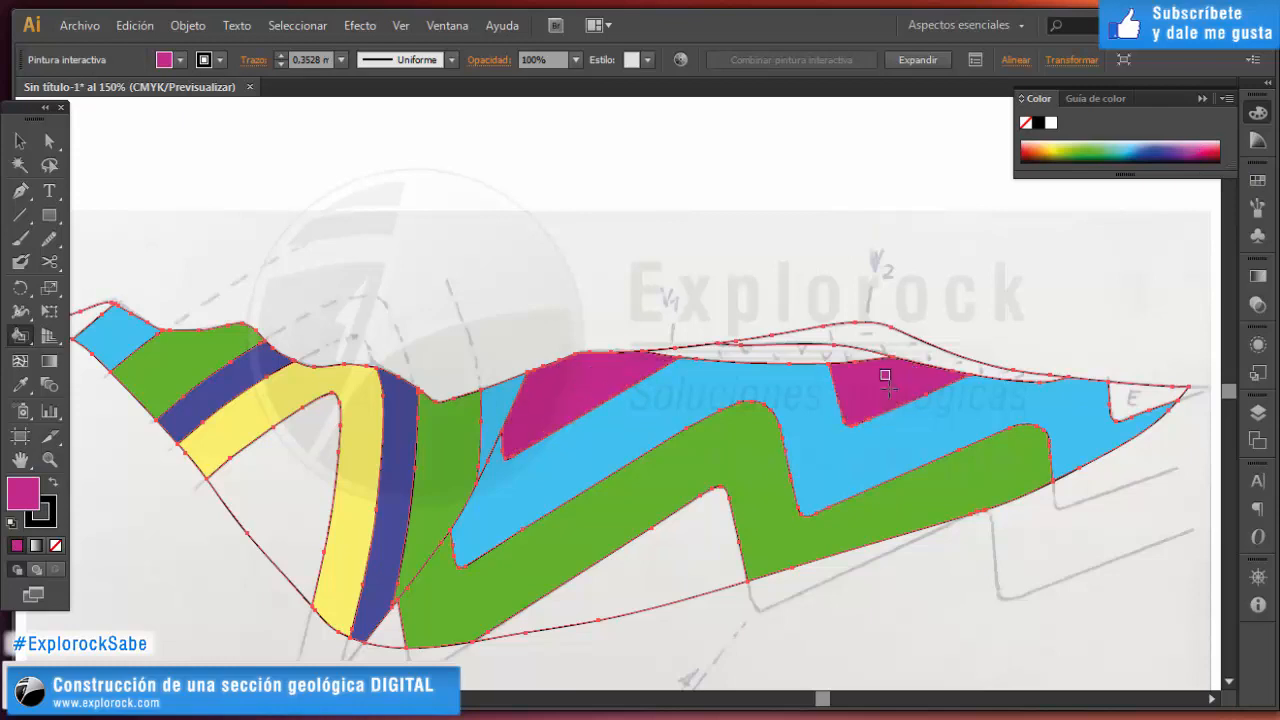
click(1138, 400)
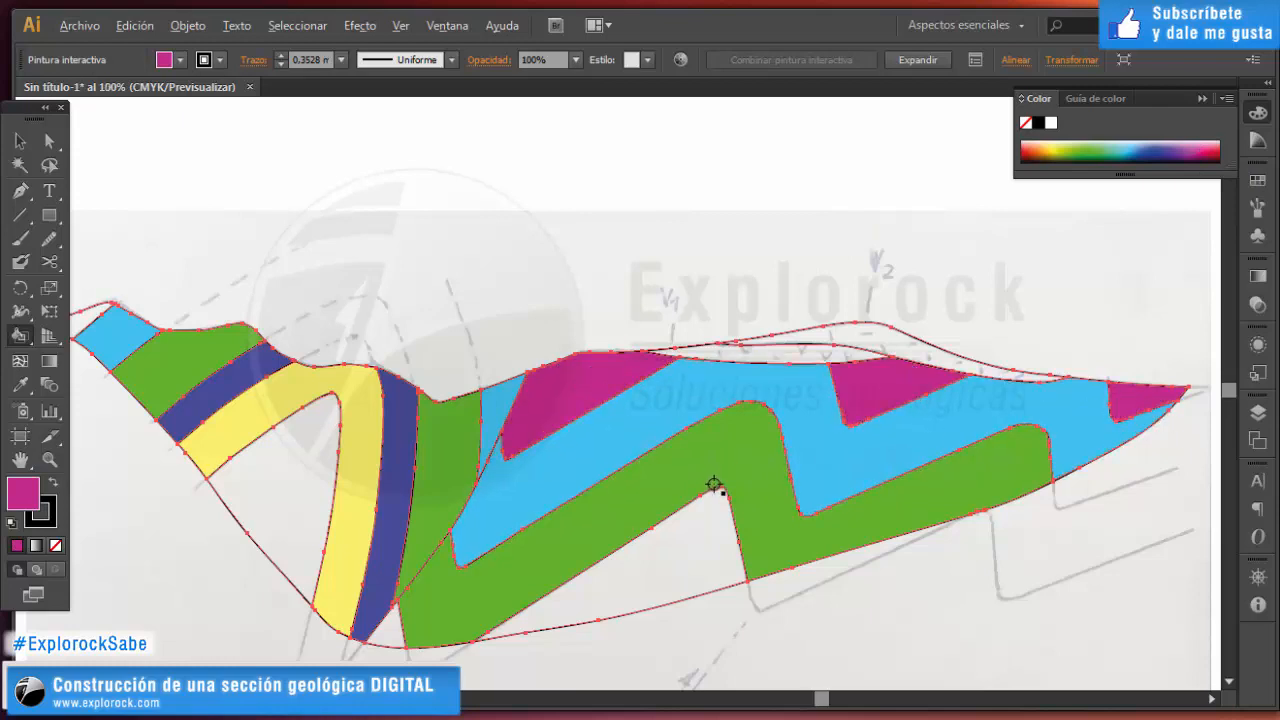
Fill the small triangular area at the western tip of the section with the same magenta.
scroll(714, 484, down, 1)
scroll(663, 494, up, 1)
scroll(486, 533, up, 1)
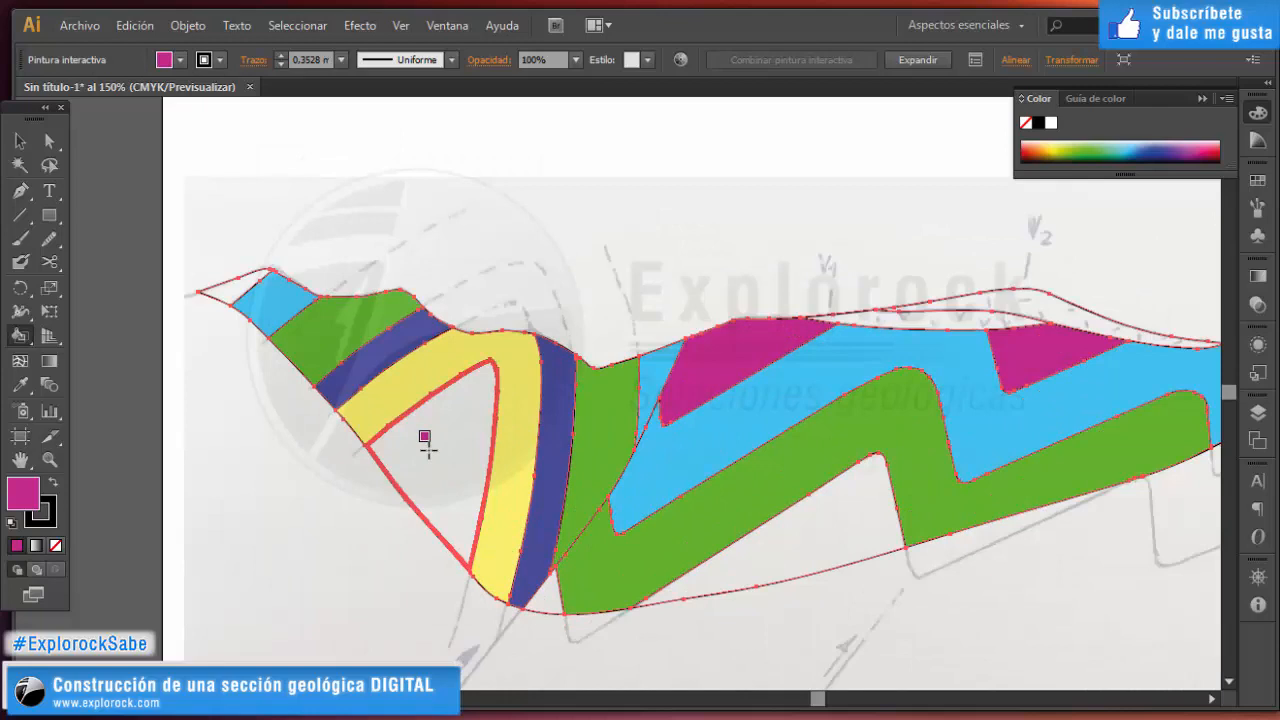
scroll(410, 465, right, 1)
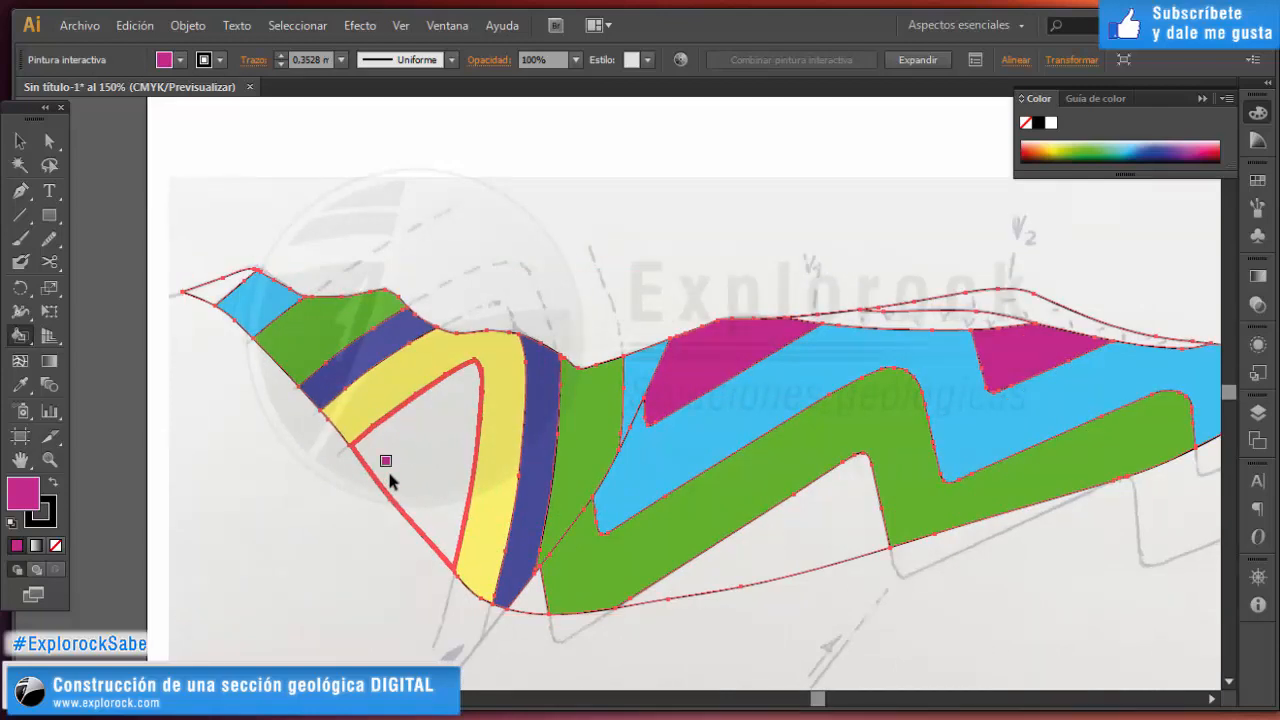
scroll(390, 482, right, 4)
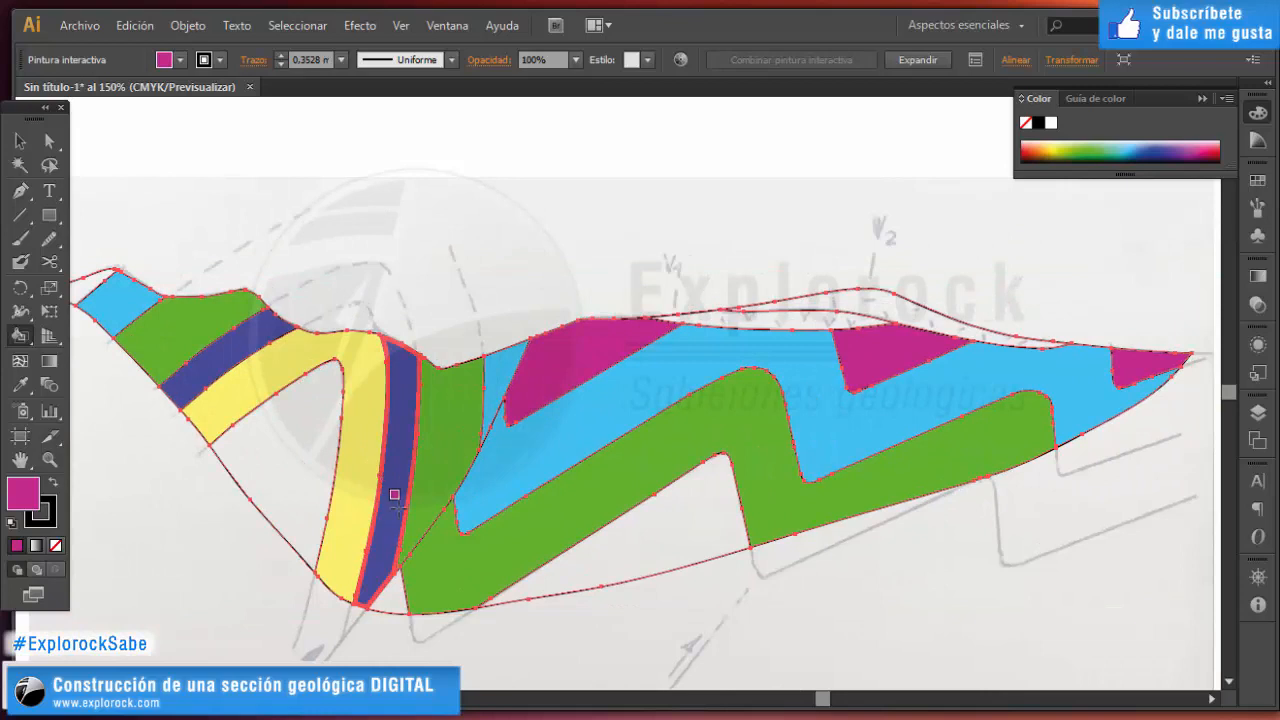
scroll(354, 528, down, 1)
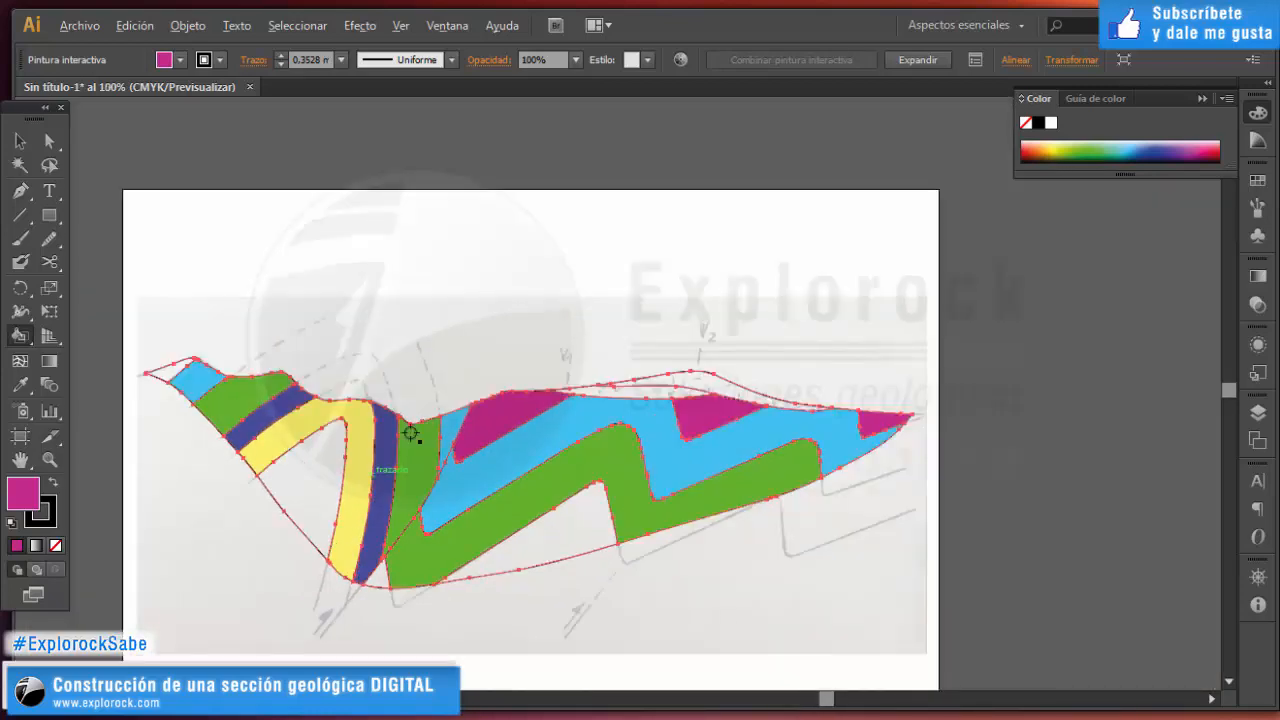
scroll(200, 378, up, 2)
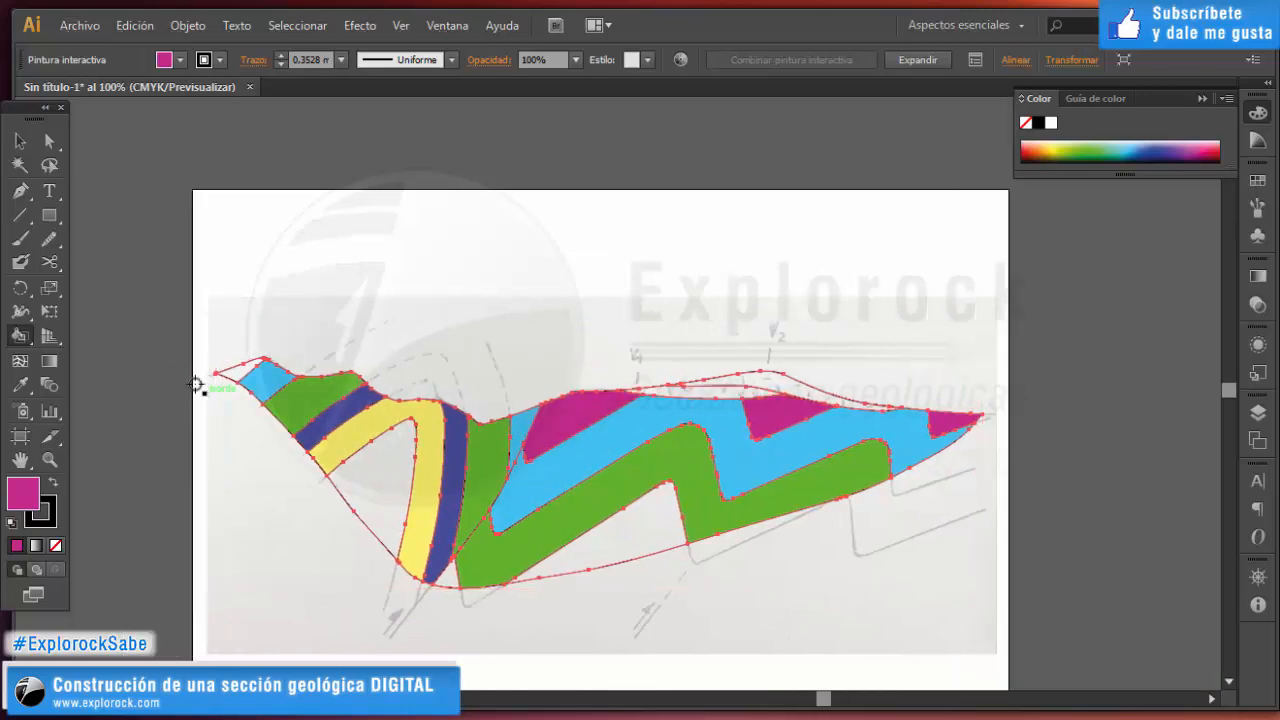
scroll(237, 388, up, 3)
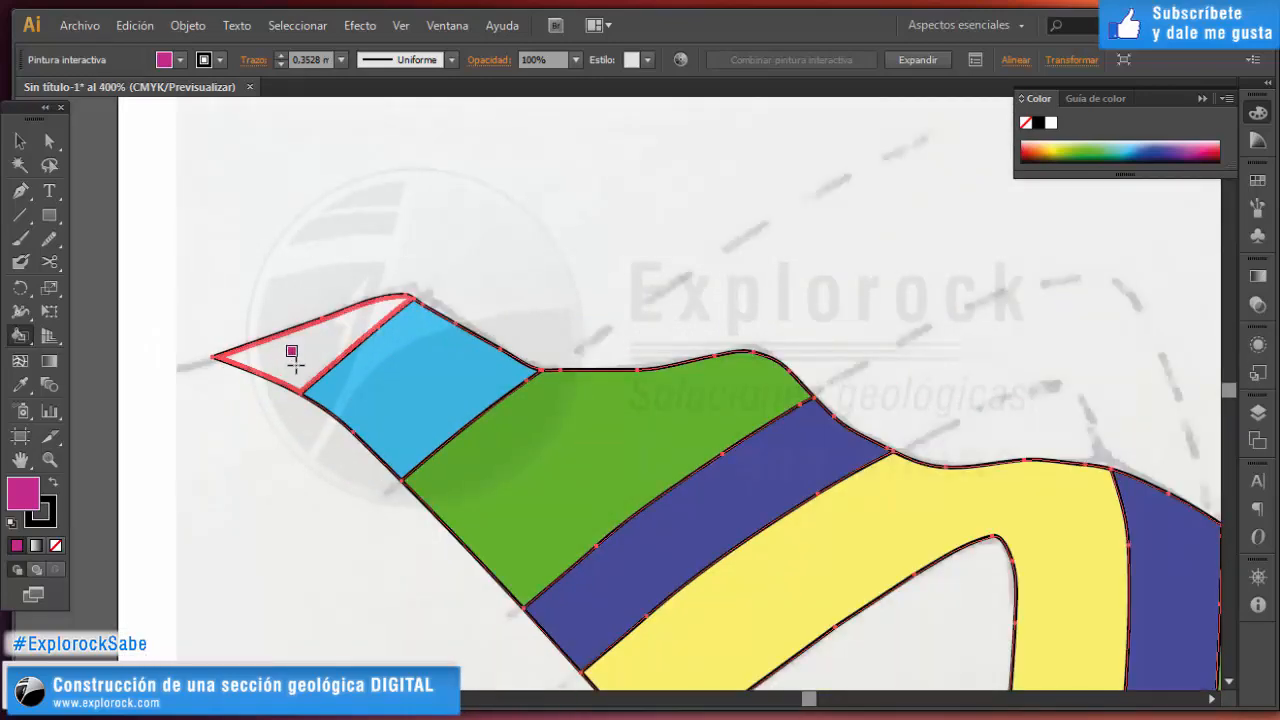
click(291, 354)
scroll(218, 390, down, 4)
ctrl+click(294, 400)
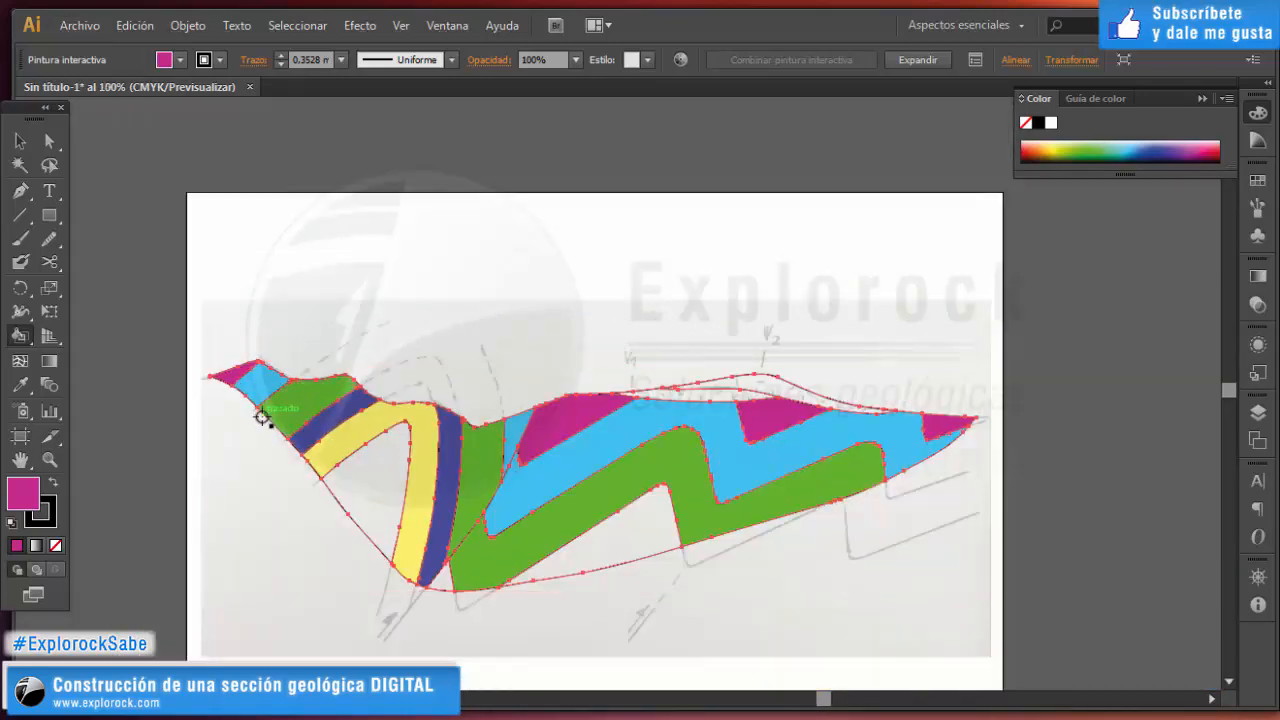
Fill the V1 and V2 volcanic layers at the top of the section with yellow, and deselect the artwork.
scroll(257, 400, up, 2)
scroll(257, 400, right, 1)
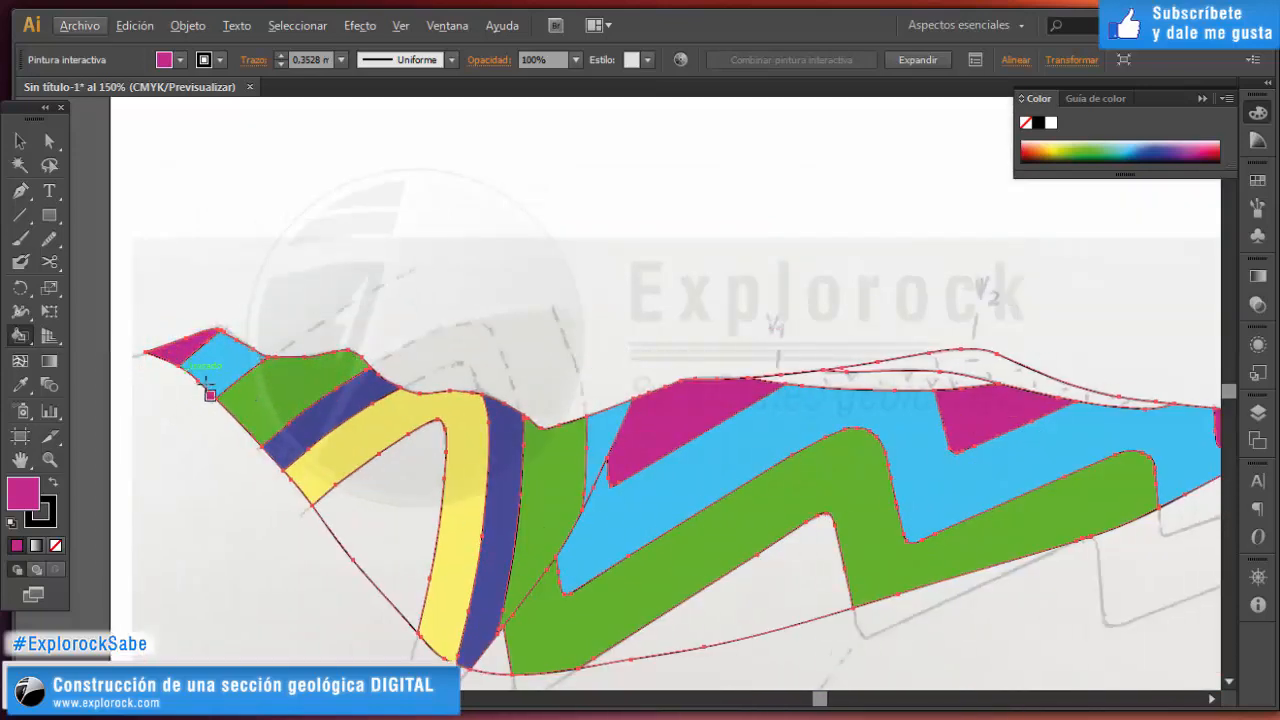
key(ctrl)
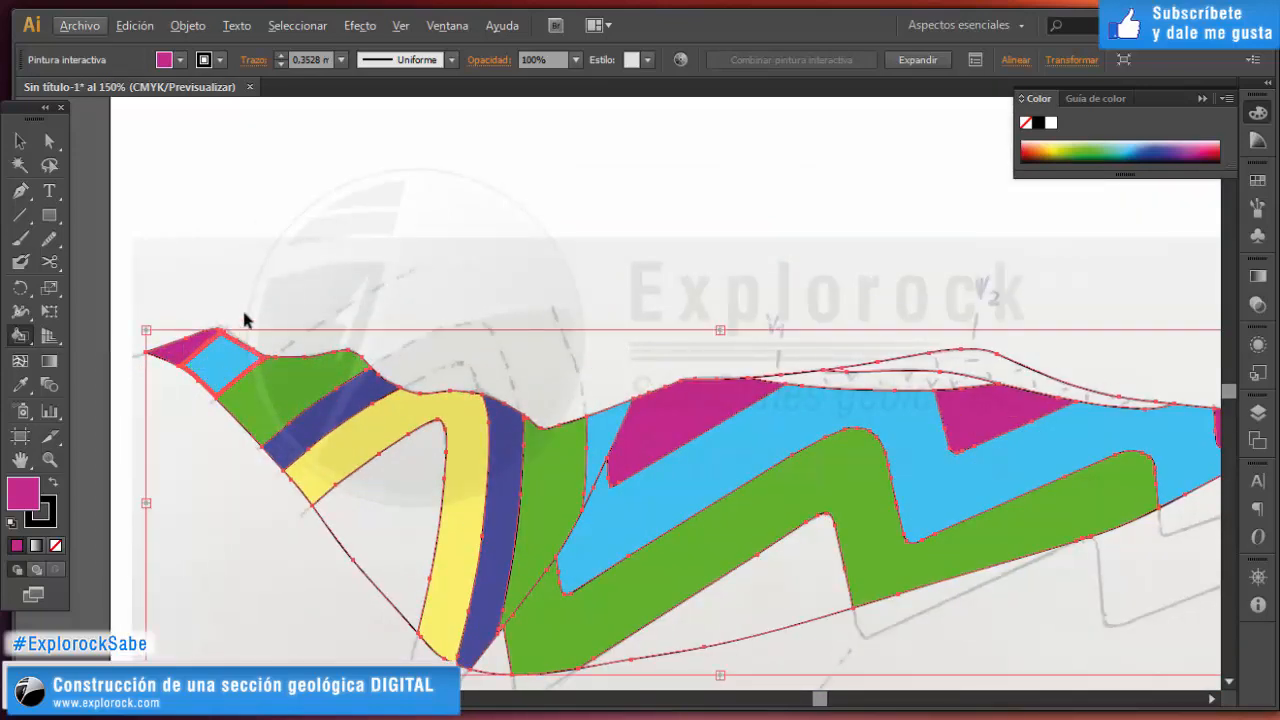
scroll(350, 345, right, 1)
scroll(580, 462, right, 1)
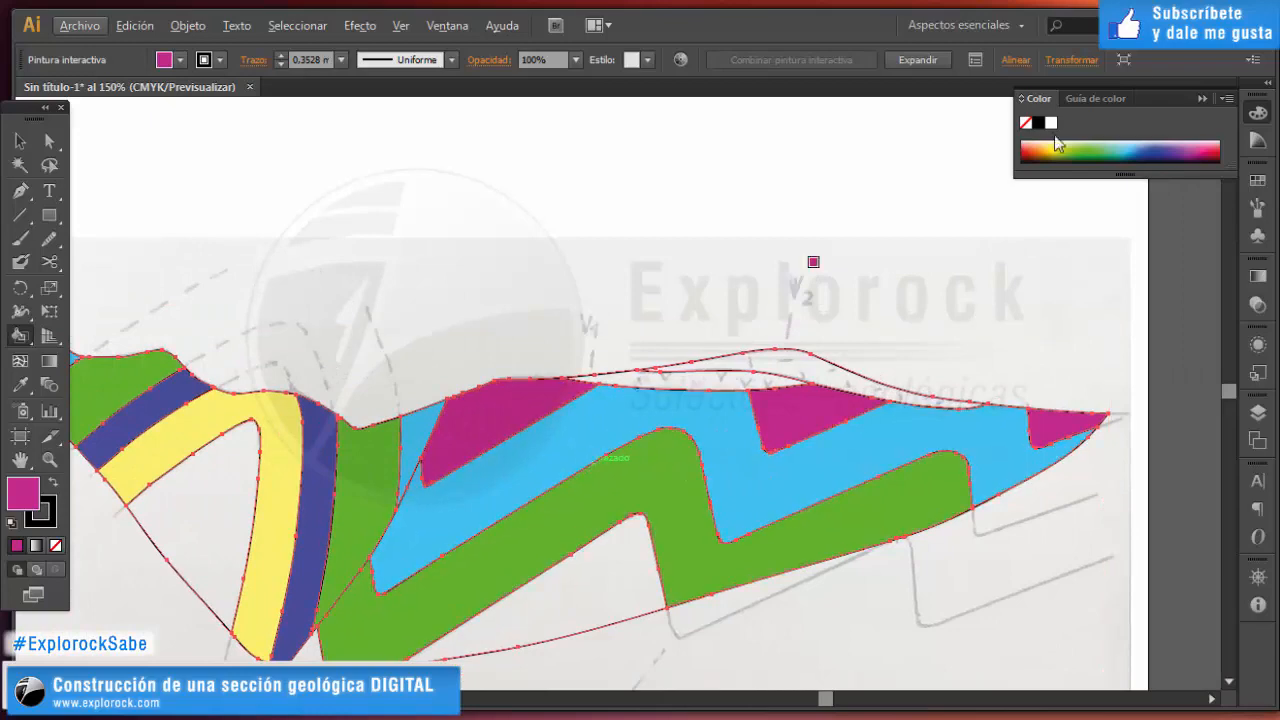
scroll(866, 300, up, 2)
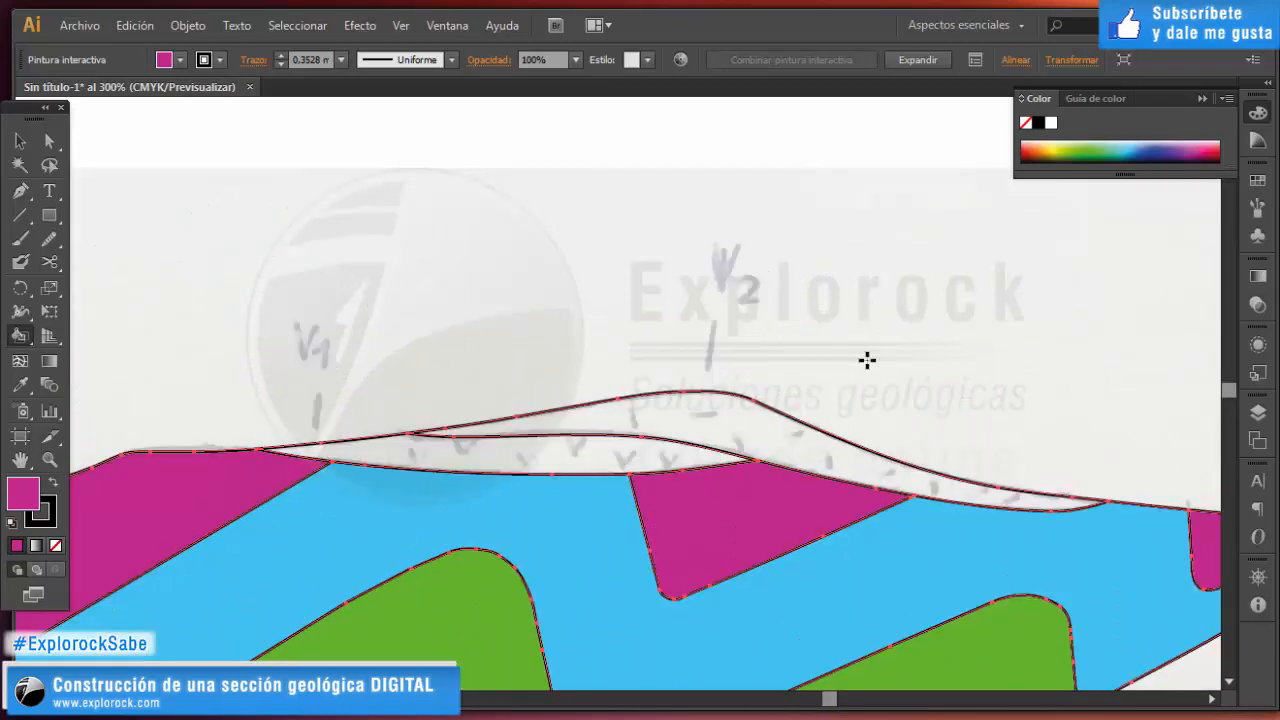
click(1054, 147)
click(595, 455)
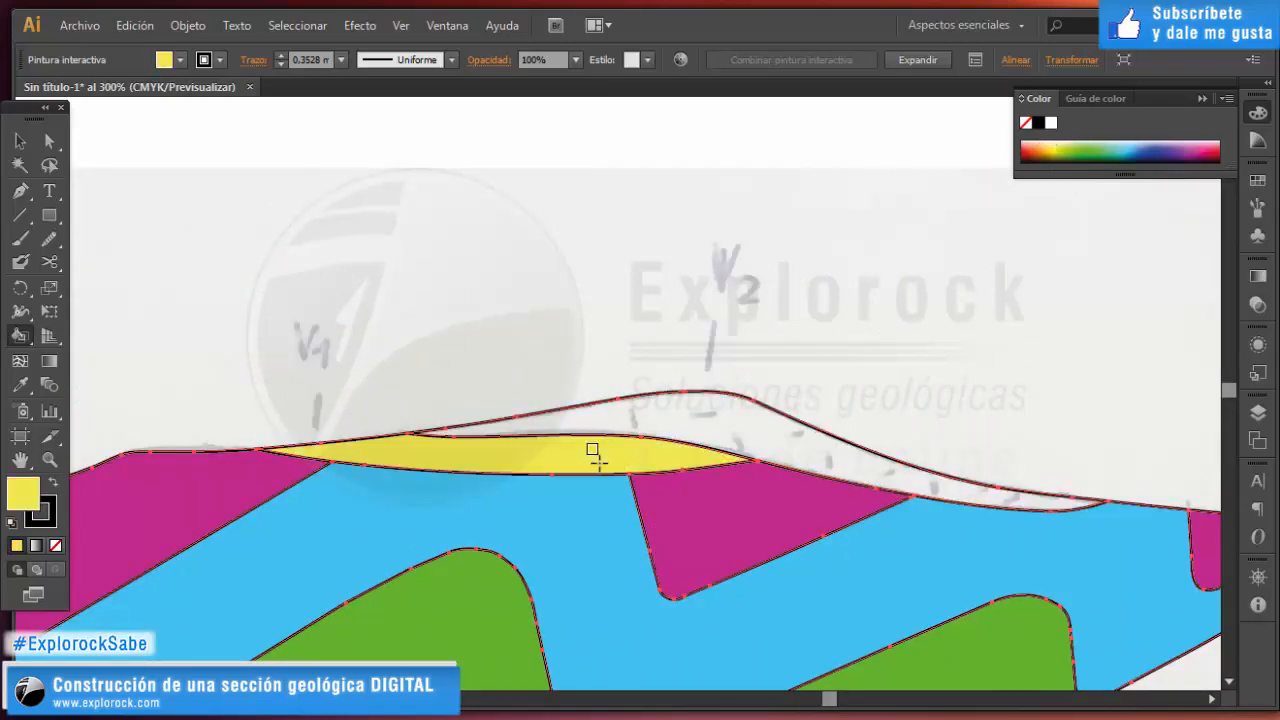
click(737, 409)
key(v)
click(129, 211)
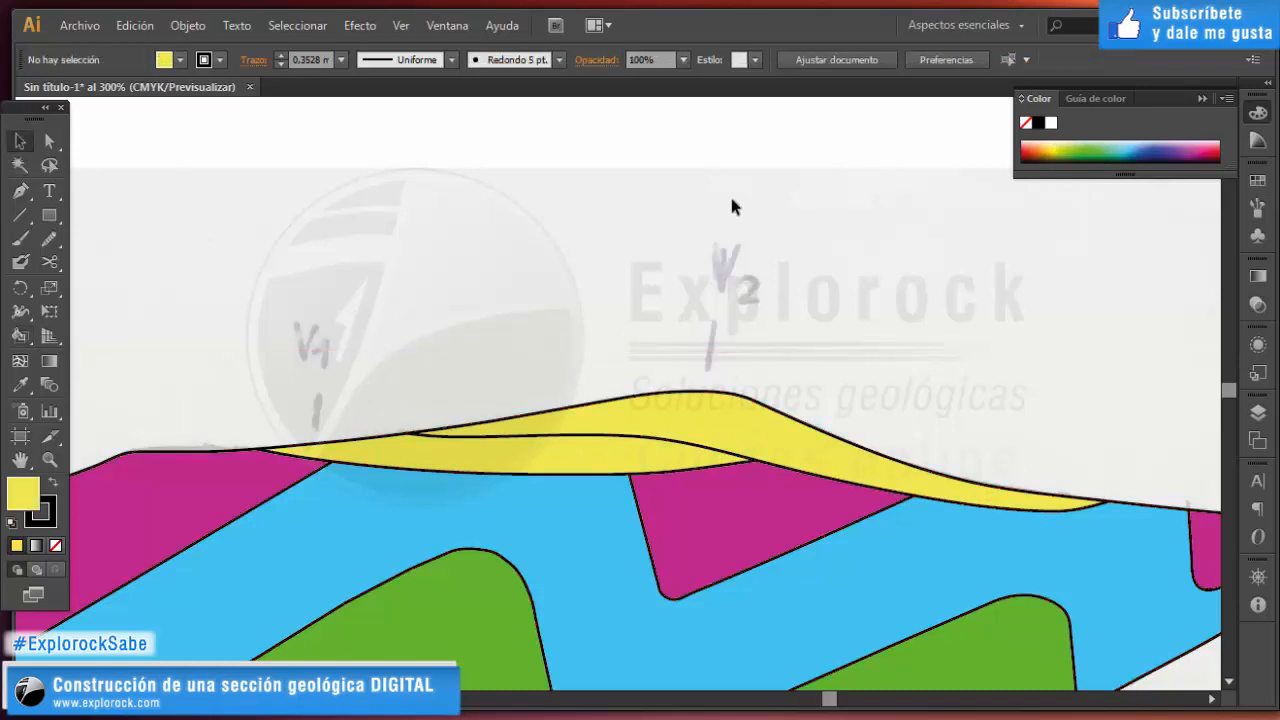
Open the Tabla Estratigrafica Internacional PDF from the desktop as a second document.
scroll(705, 229, down, 2)
scroll(518, 274, down, 2)
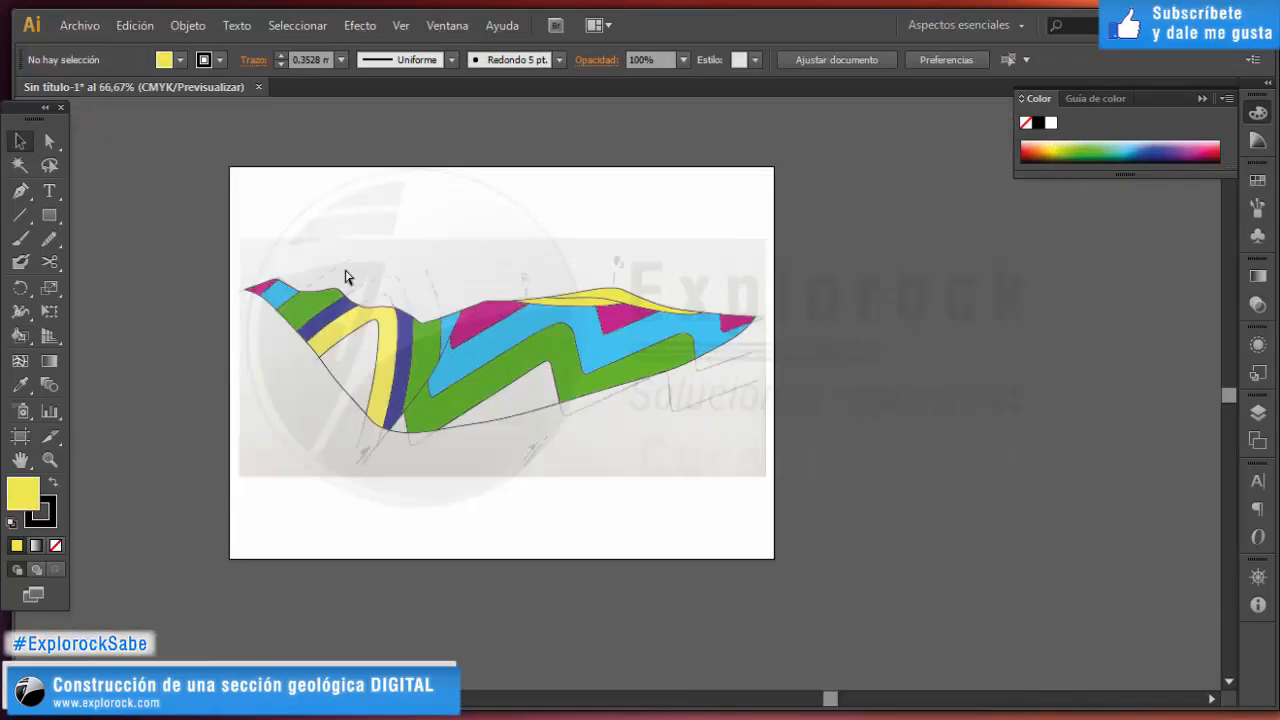
scroll(1054, 391, left, 1)
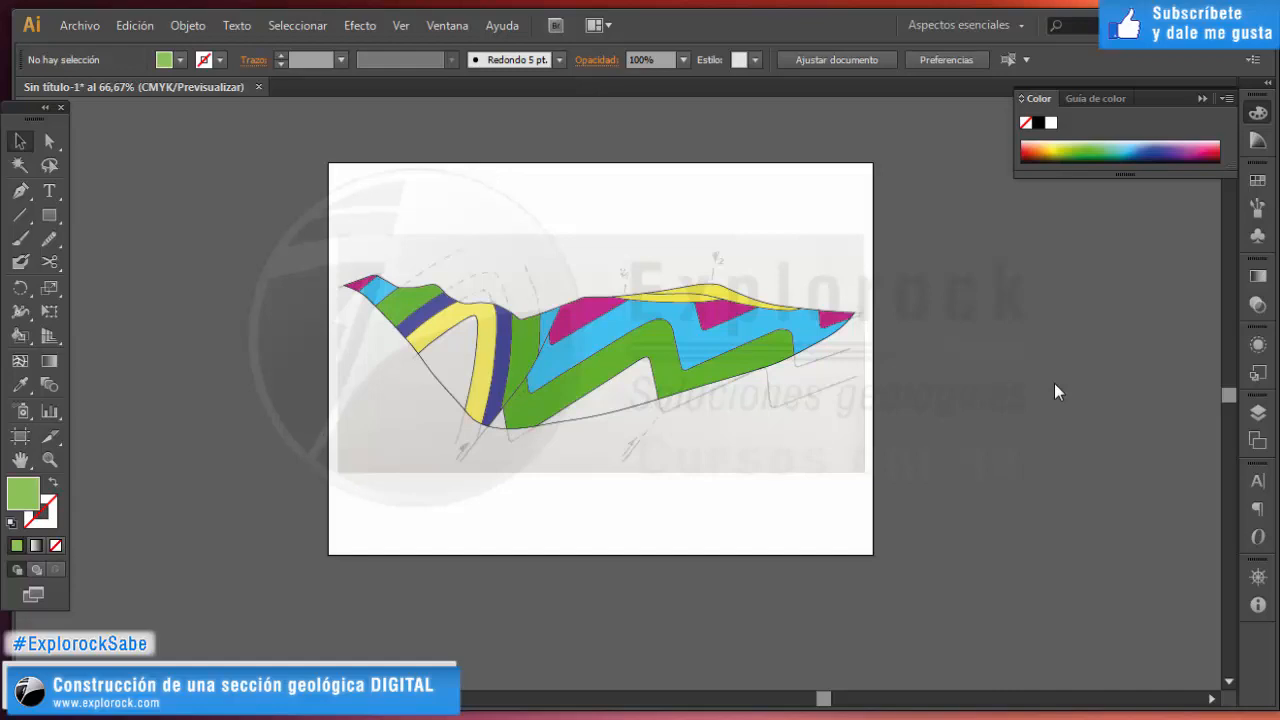
click(79, 25)
click(110, 92)
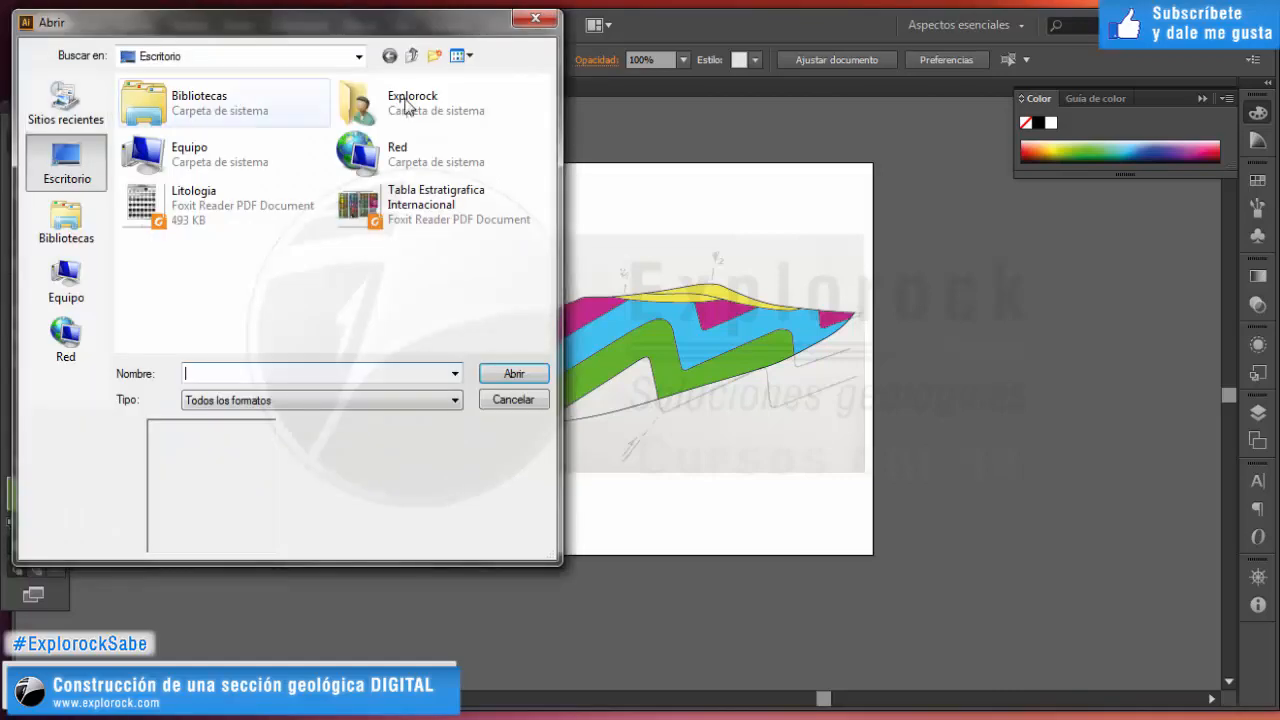
click(475, 204)
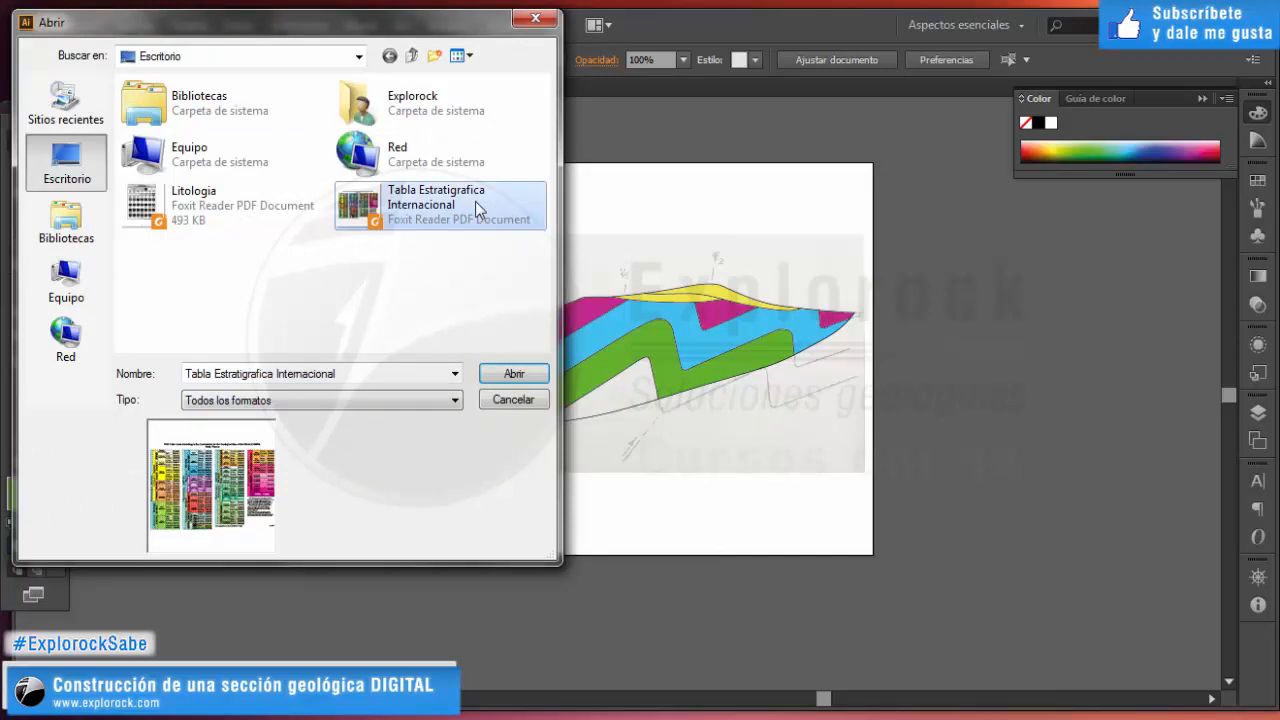
double_click(458, 207)
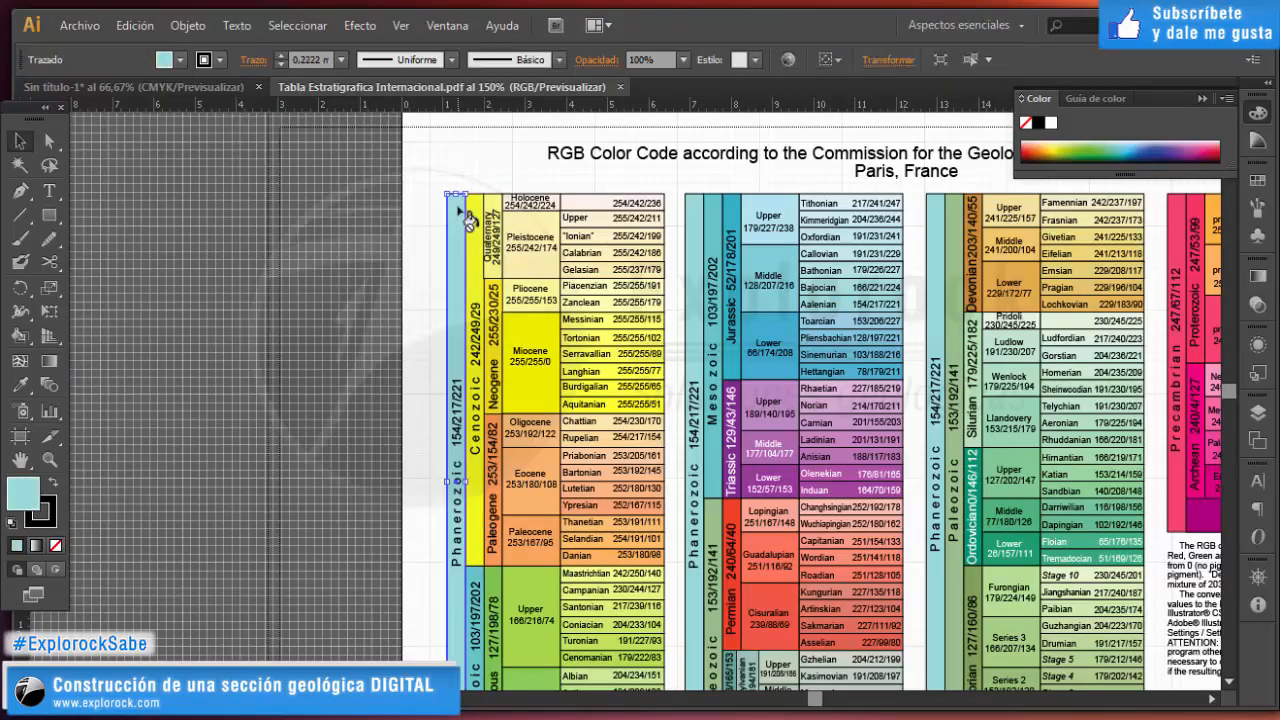
Select everything in the stratigraphic color table and return to the Sin título-1 cross-section document.
key(ctrl+minus)
key(ctrl+minus)
key(ctrl+minus)
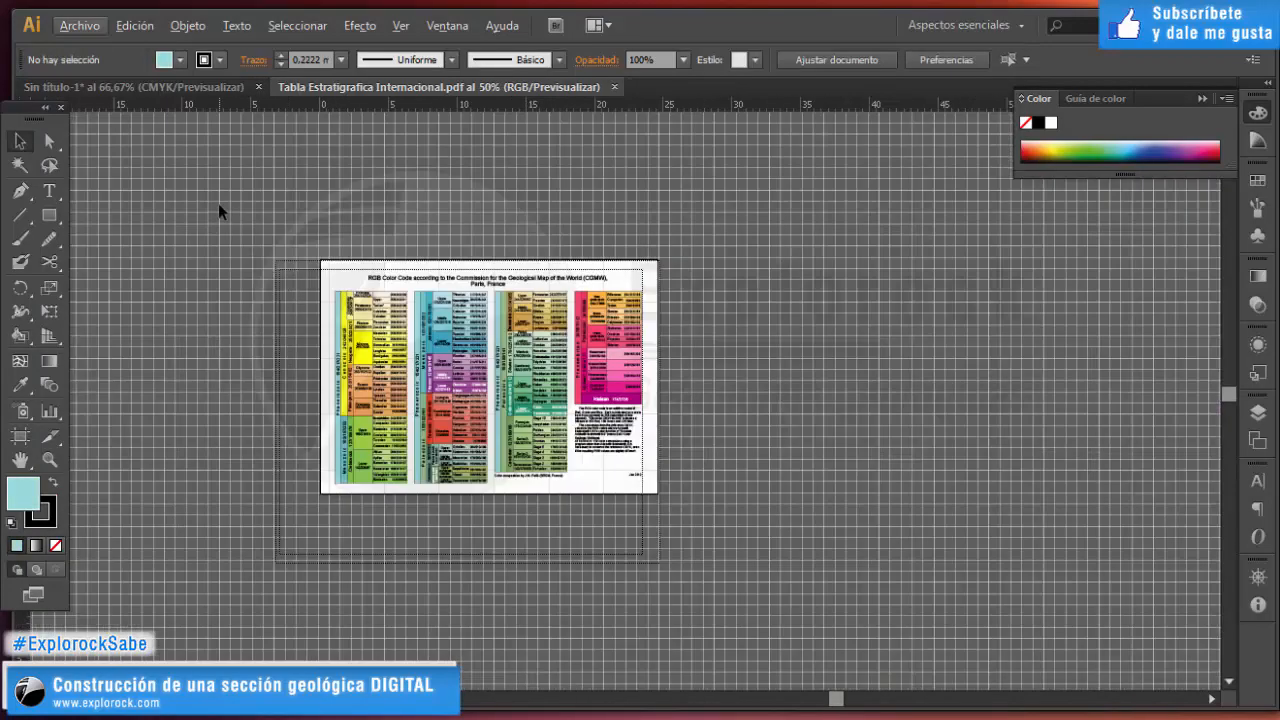
key(ctrl+a)
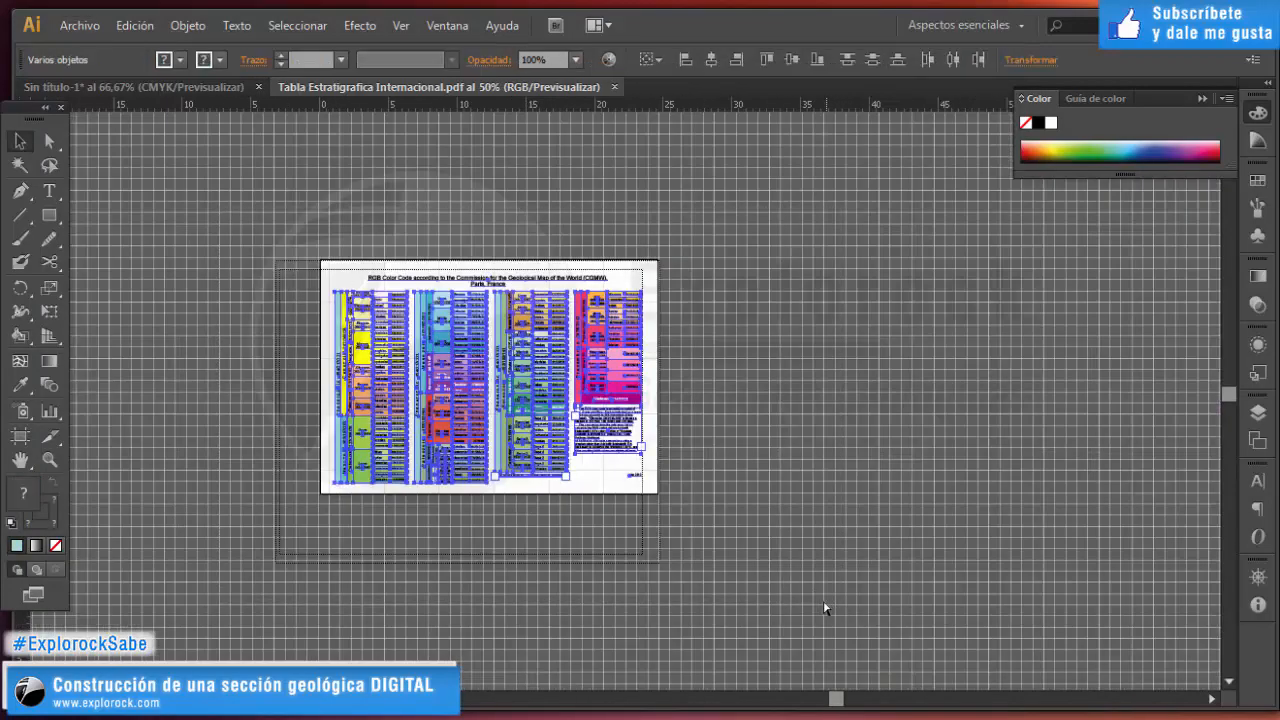
click(188, 94)
scroll(460, 194, down, 1)
scroll(414, 227, left, 1)
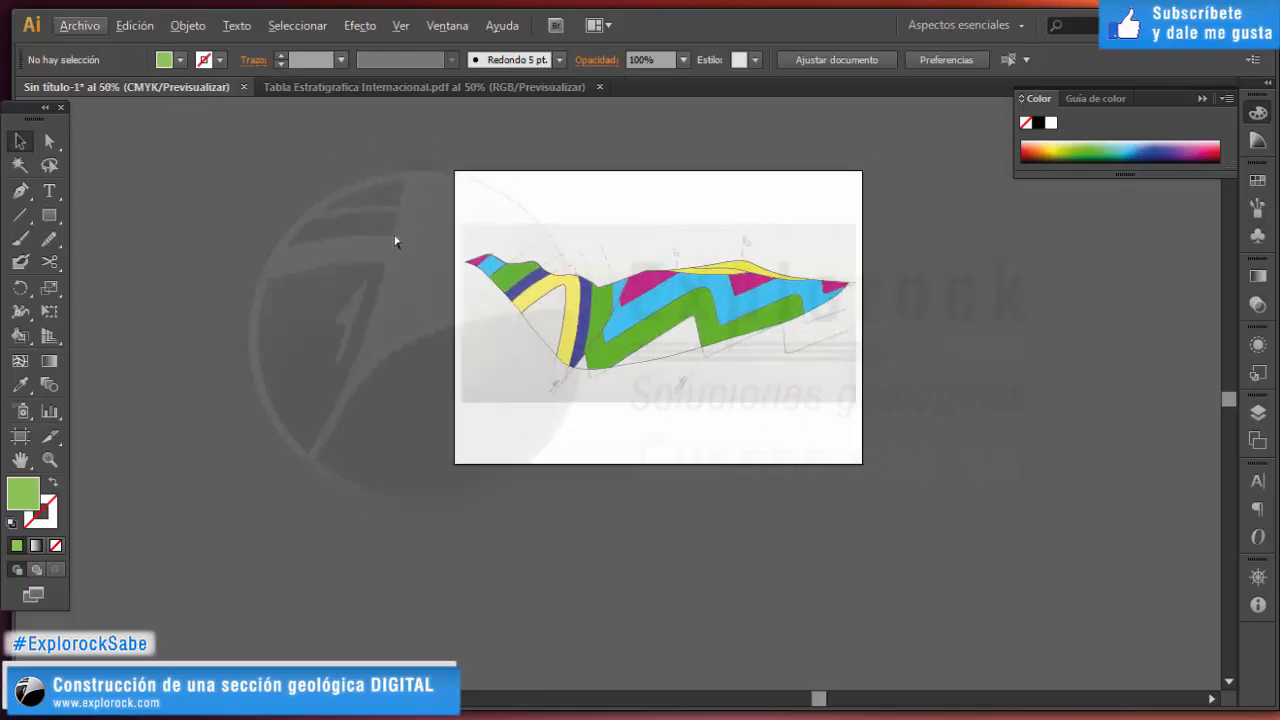
Paste the stratigraphic color table with its conflicting swatches merged, place it beside the artboard west of the section, and deselect it.
key(ctrl+v)
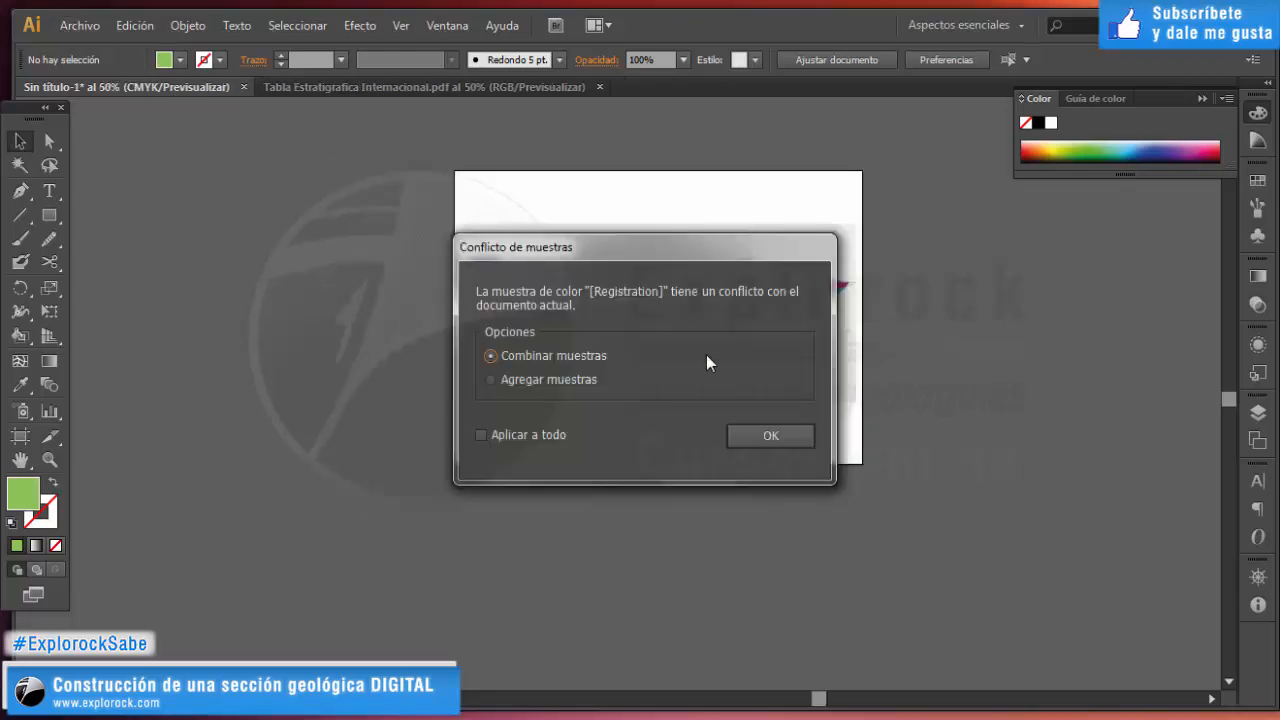
click(776, 442)
scroll(774, 449, left, 2)
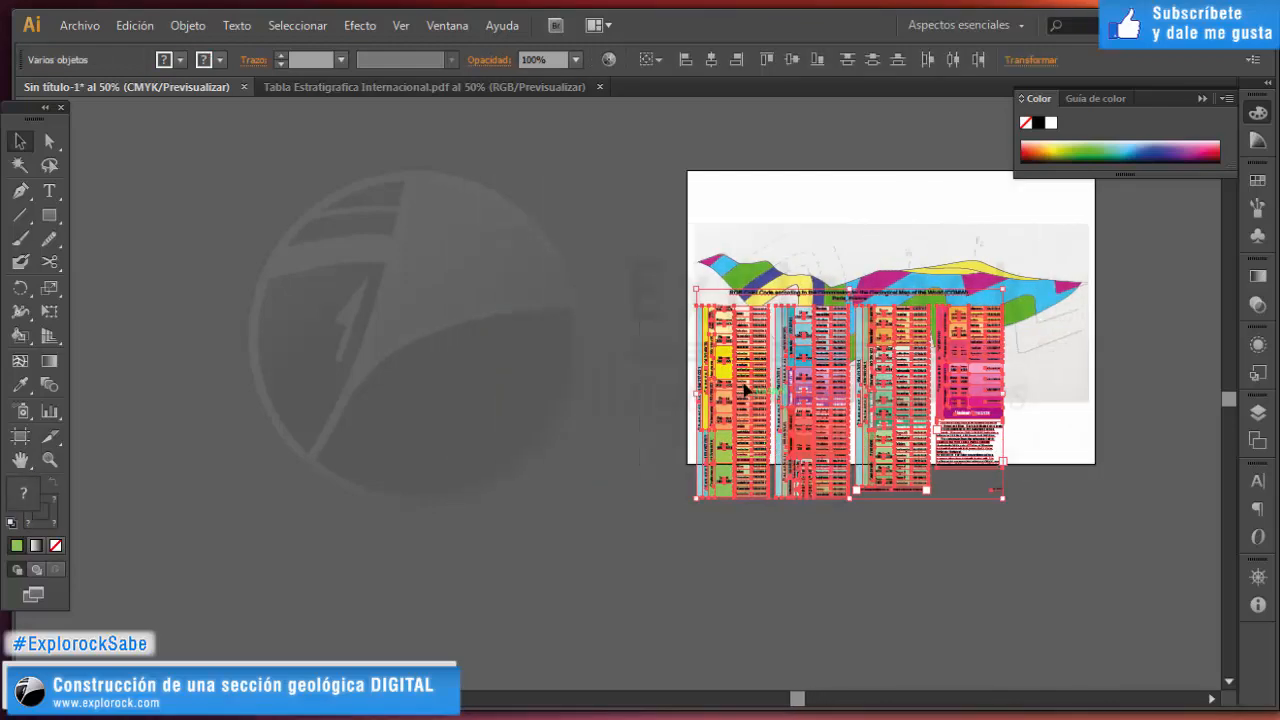
drag(745, 390, 303, 299)
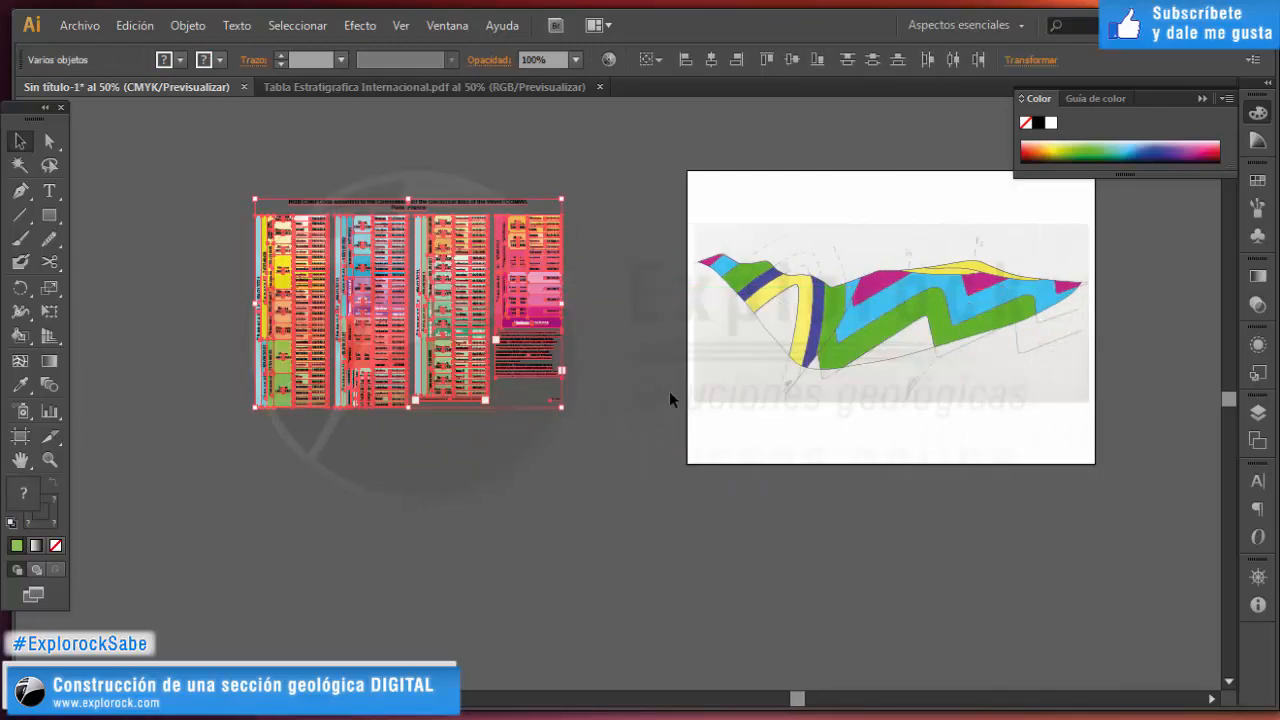
click(629, 352)
Examine the colored rock units of the cross-section, focusing on the yellow folded layer.
scroll(589, 336, up, 1)
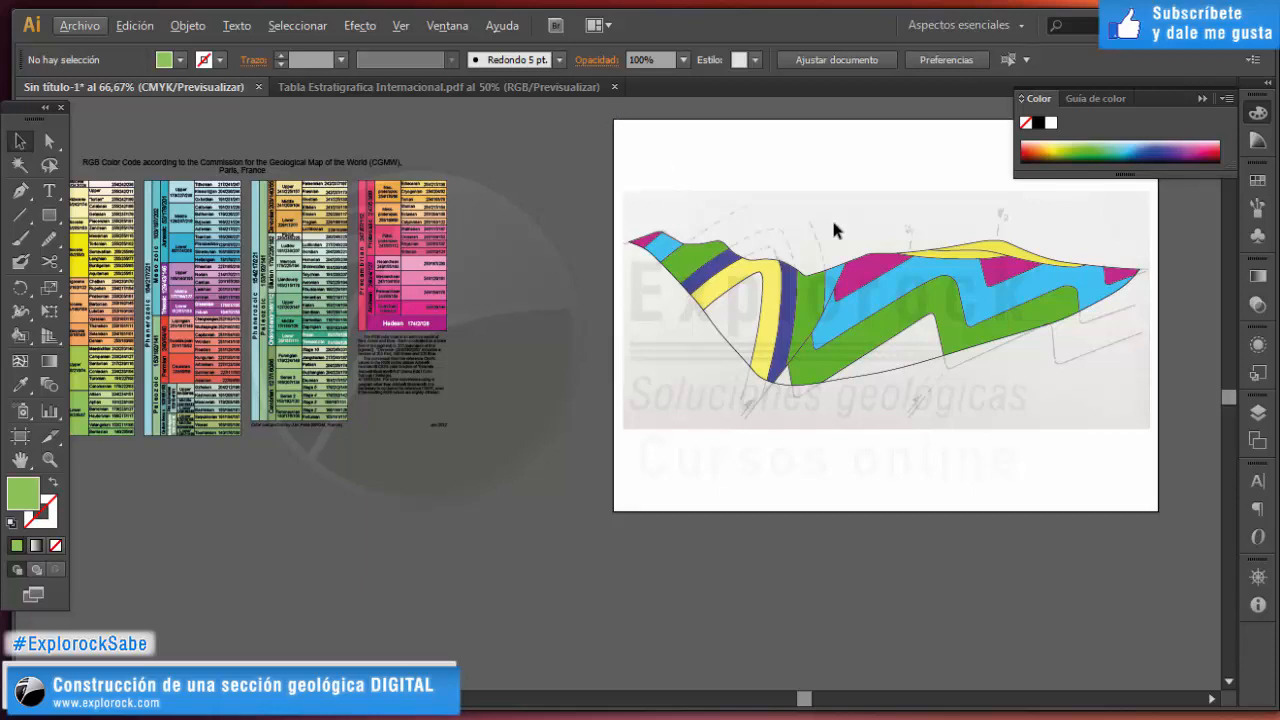
scroll(820, 278, up, 4)
scroll(680, 365, down, 4)
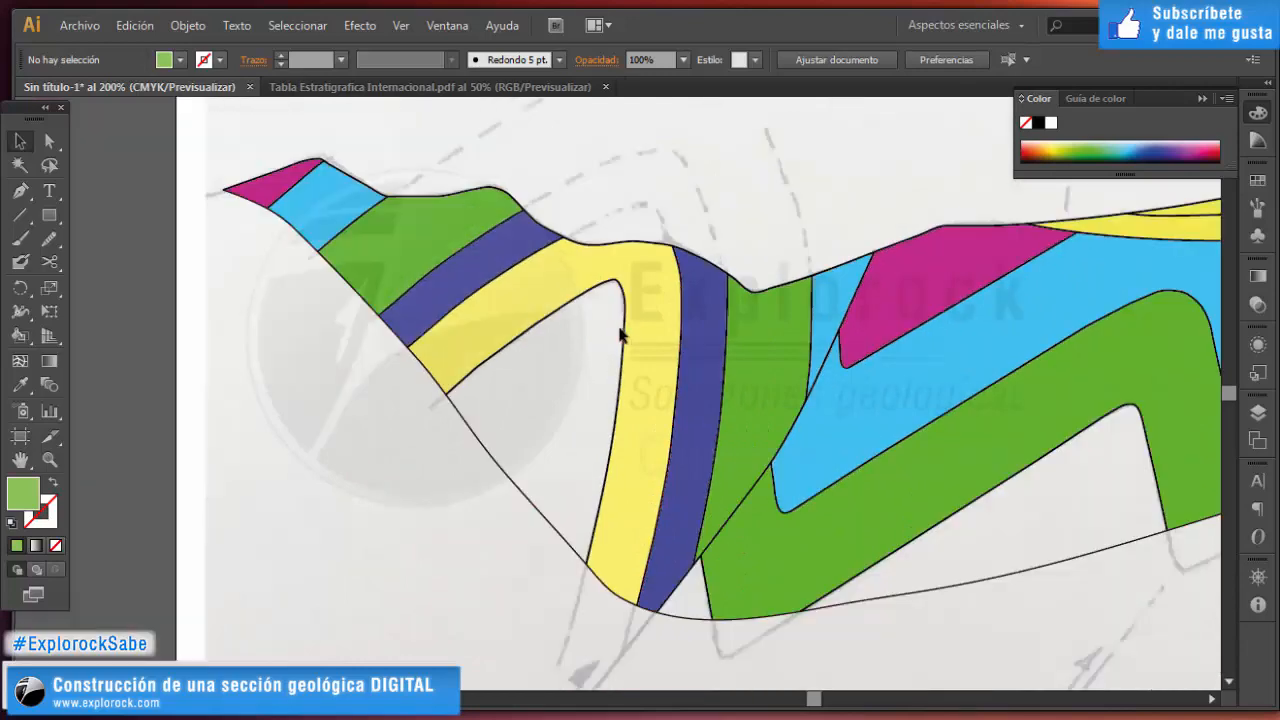
scroll(640, 375, up, 4)
click(641, 378)
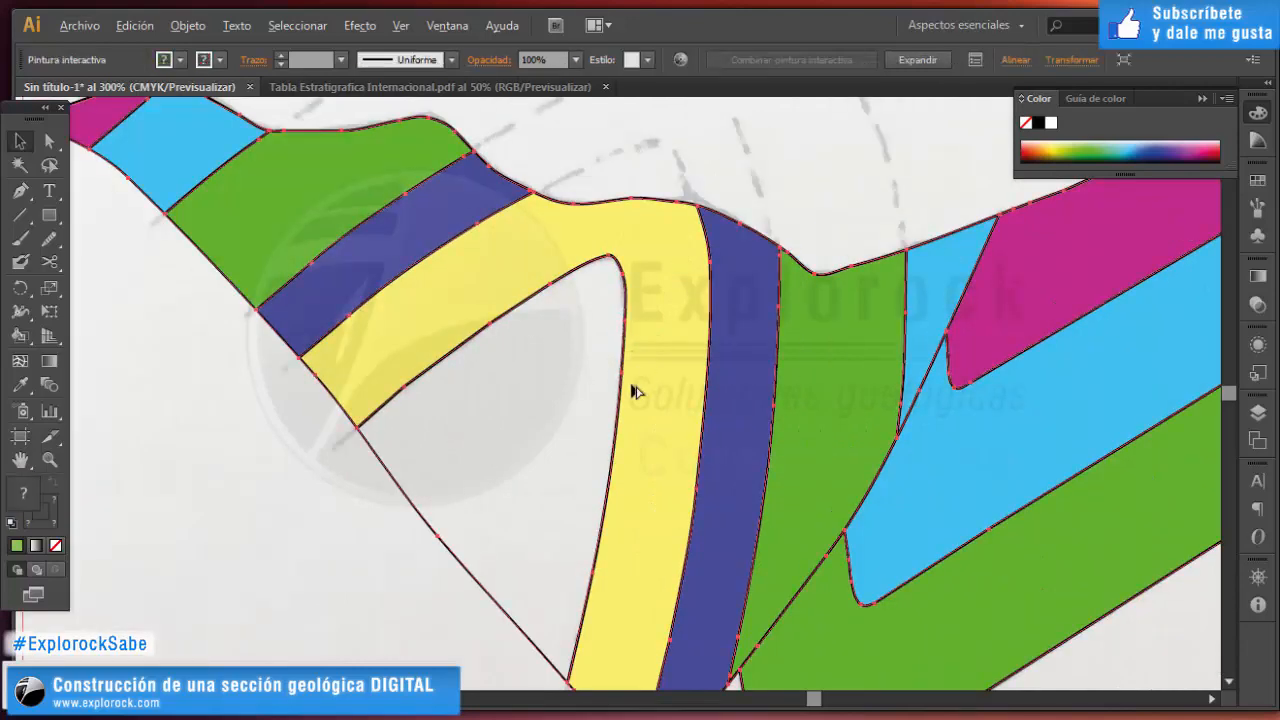
scroll(643, 385, down, 3)
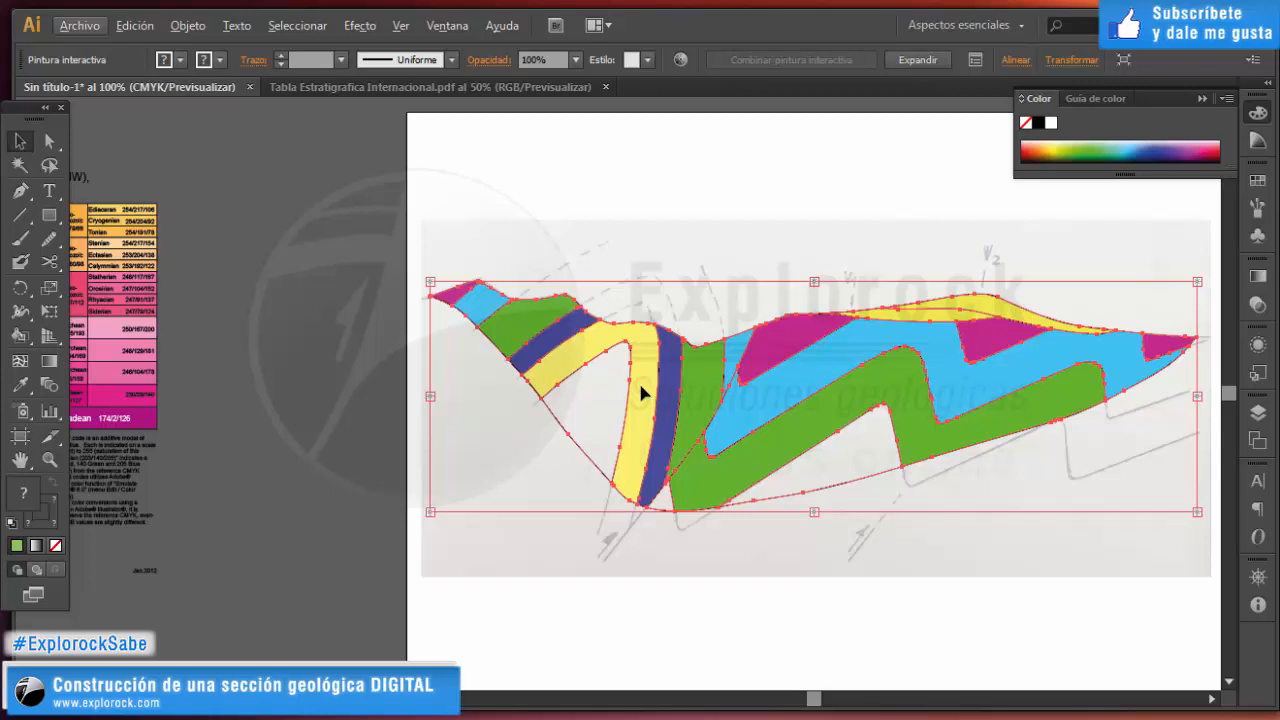
scroll(641, 392, down, 3)
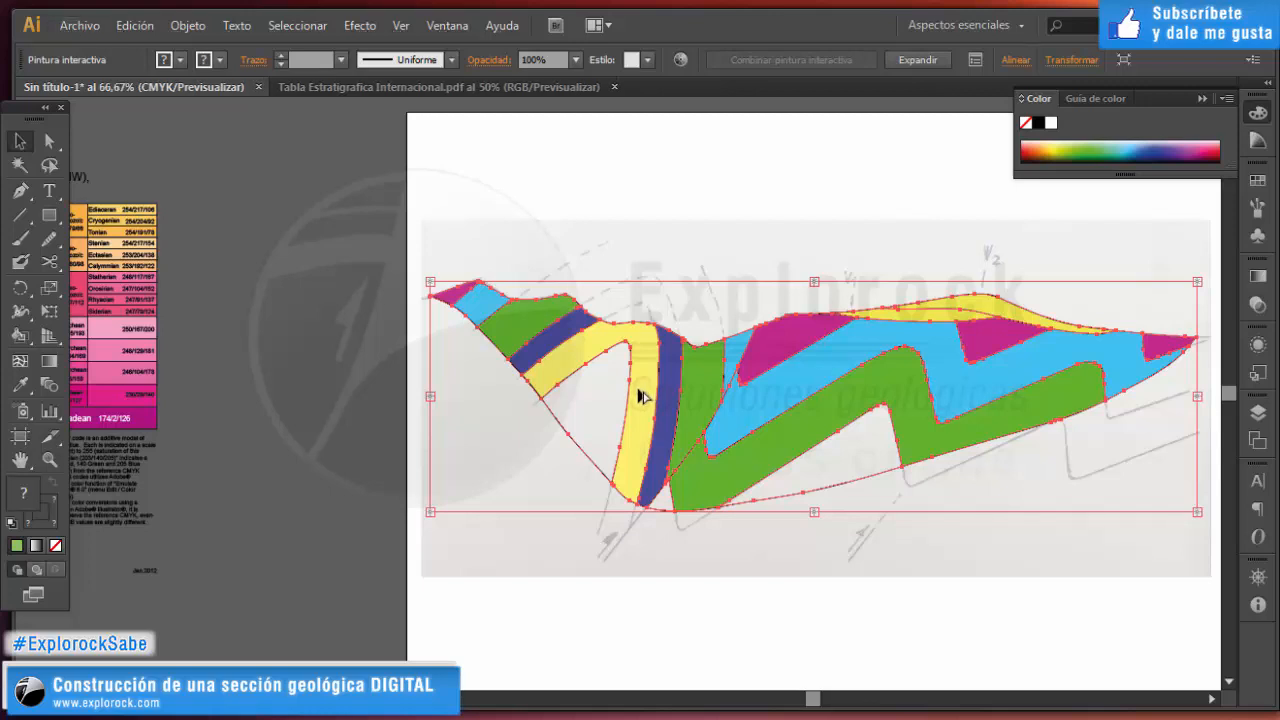
Pick up the Upper Triassic color 189/140/195 from the stratigraphic table for use with Live Paint.
scroll(610, 392, left, 2)
scroll(478, 358, up, 1)
click(283, 372)
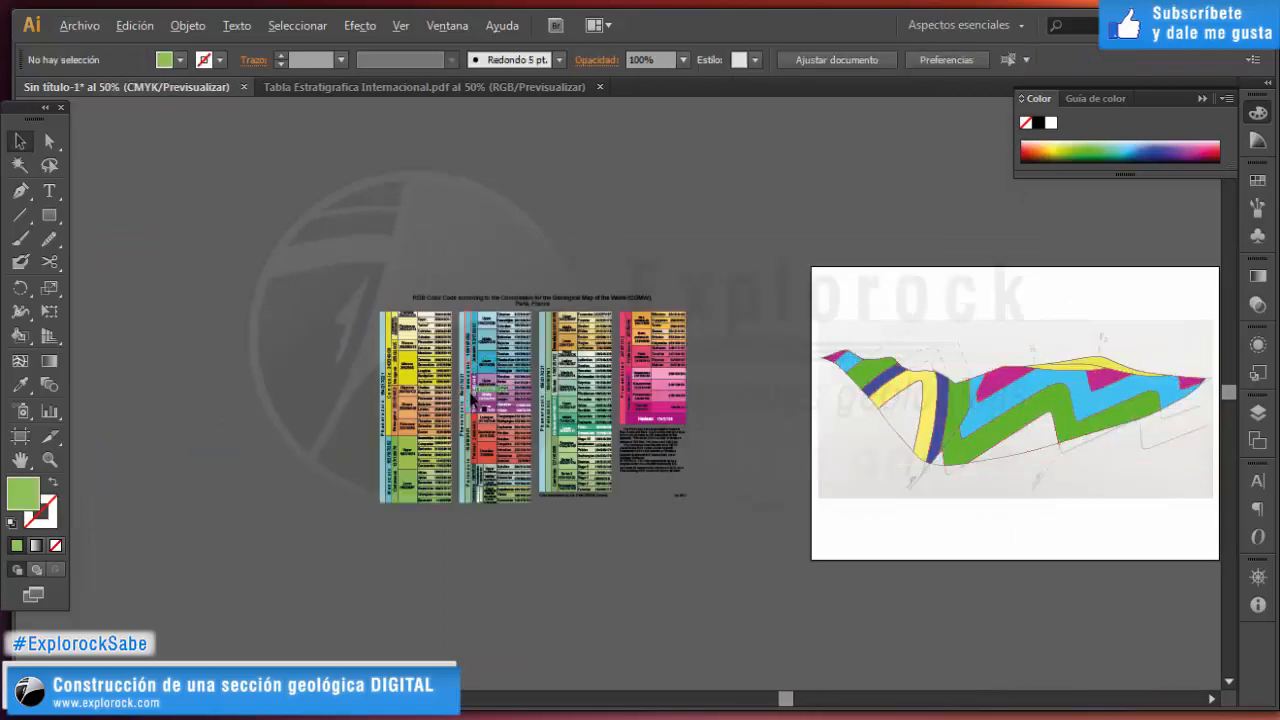
scroll(488, 388, up, 4)
click(527, 336)
key(i)
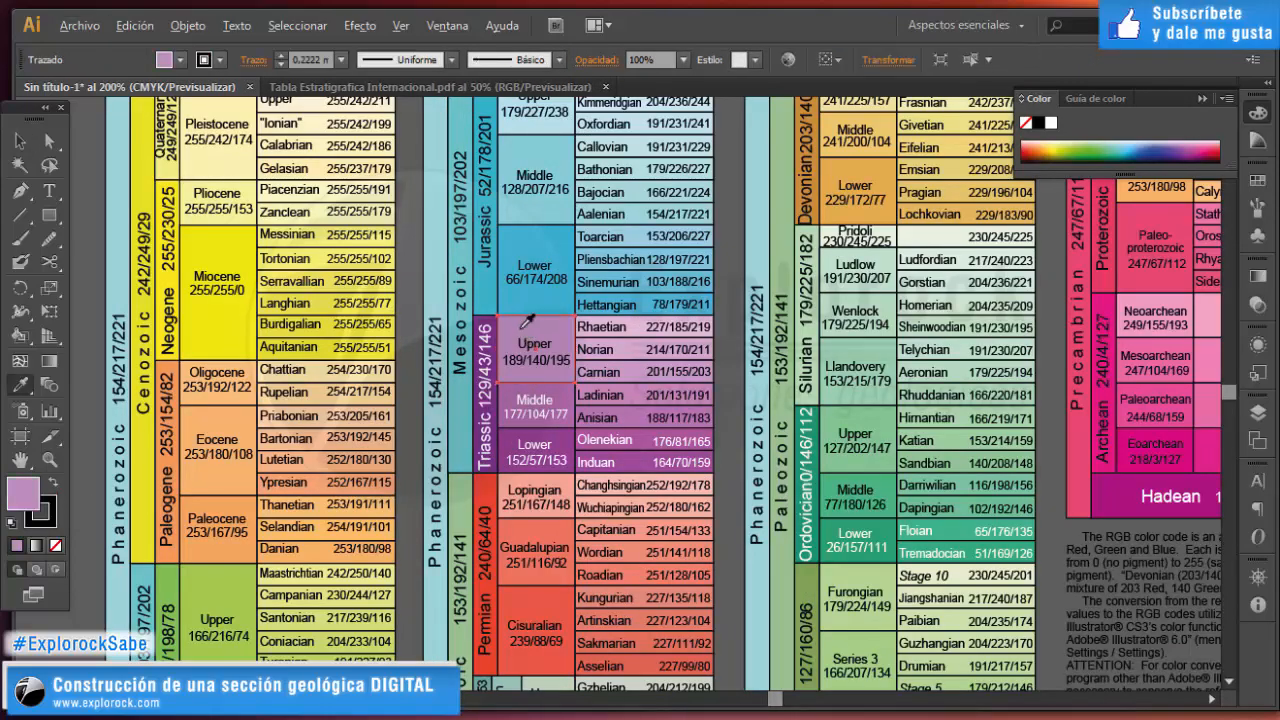
scroll(522, 320, up, 2)
key(k)
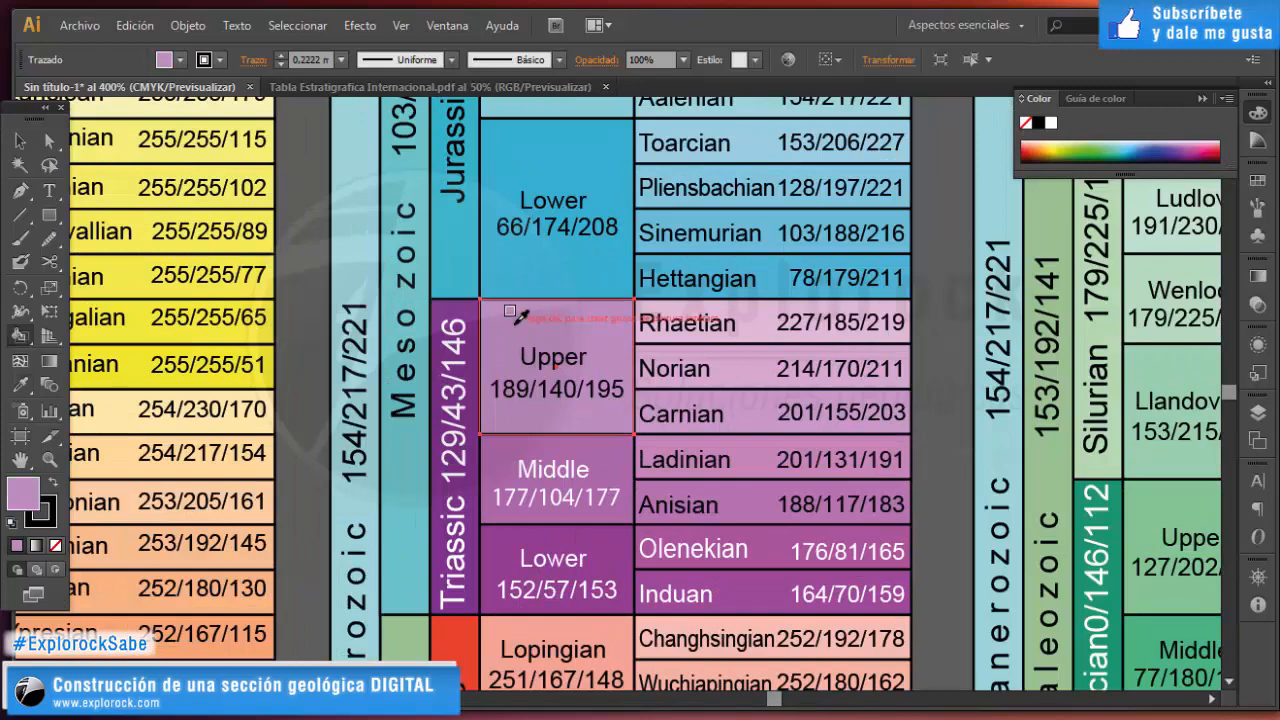
Fill the yellow folded layer in the western part of the section with the Upper Triassic purple.
scroll(363, 360, down, 4)
scroll(370, 400, right, 2)
scroll(380, 410, right, 5)
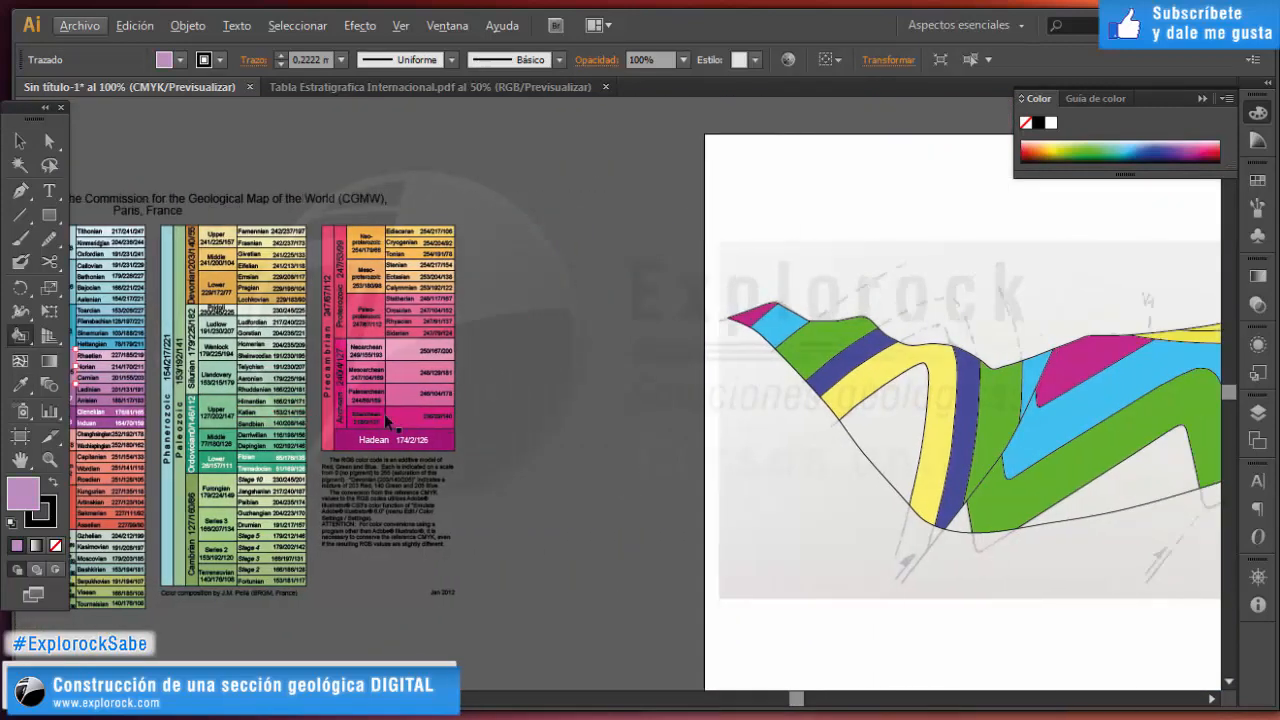
scroll(393, 428, right, 1)
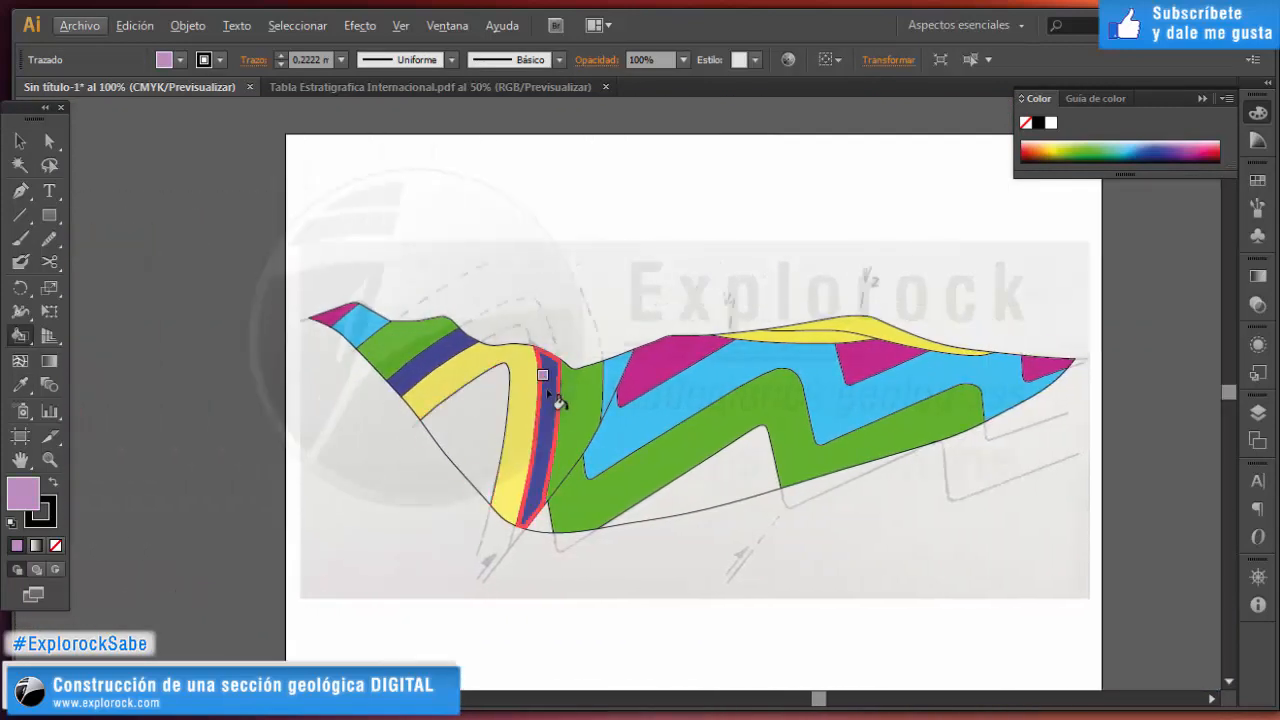
scroll(530, 388, up, 2)
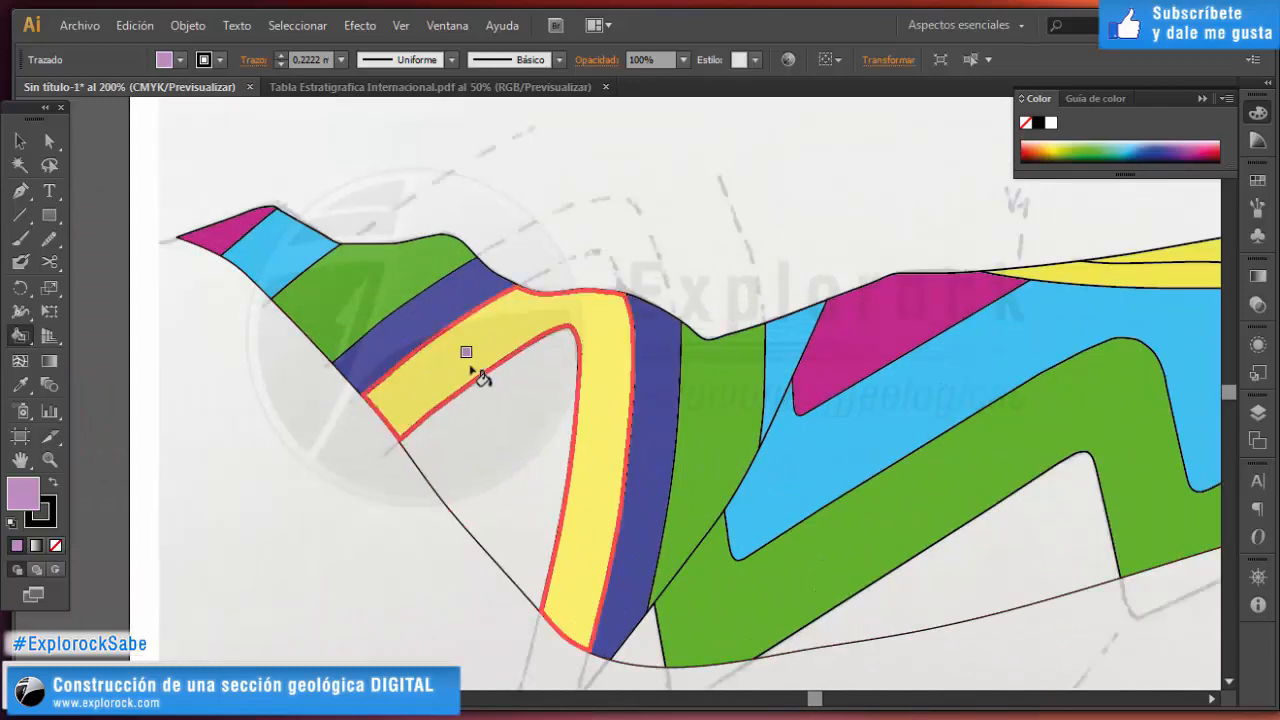
click(479, 375)
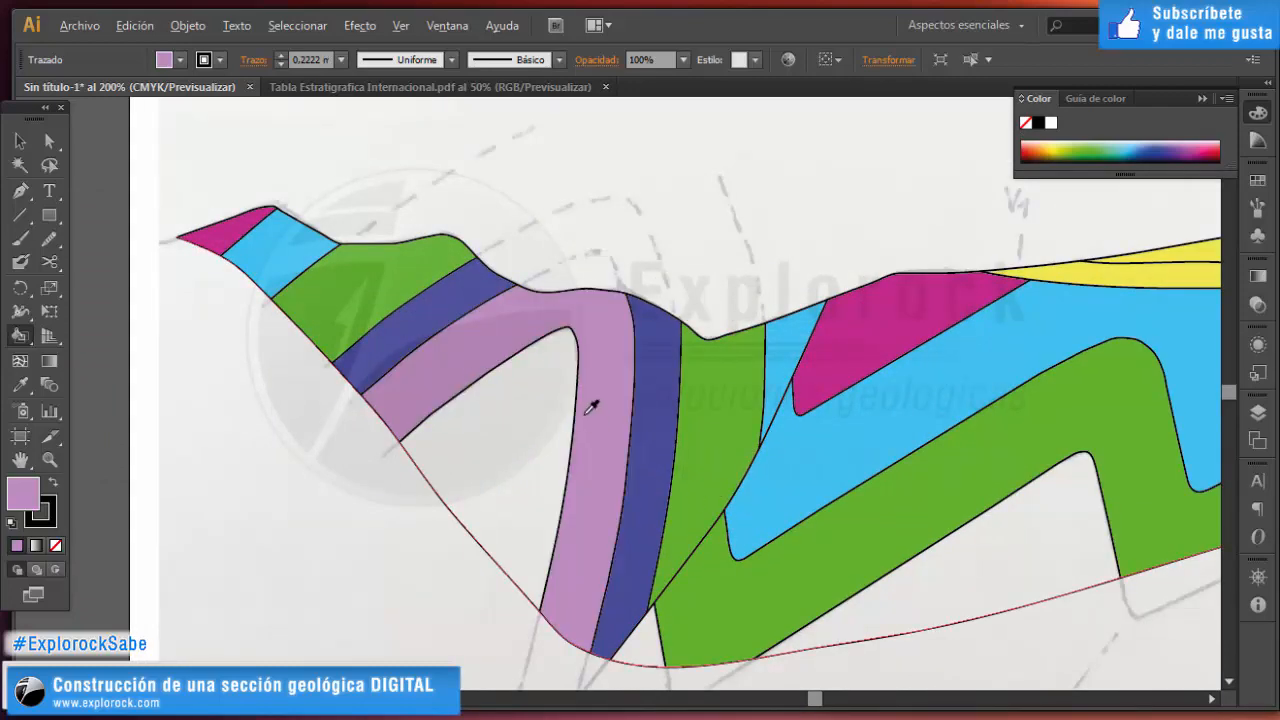
Pick up the Lower Jurassic color 66/174/208 from the stratigraphic table for use with Live Paint.
scroll(565, 364, down, 4)
scroll(574, 414, left, 3)
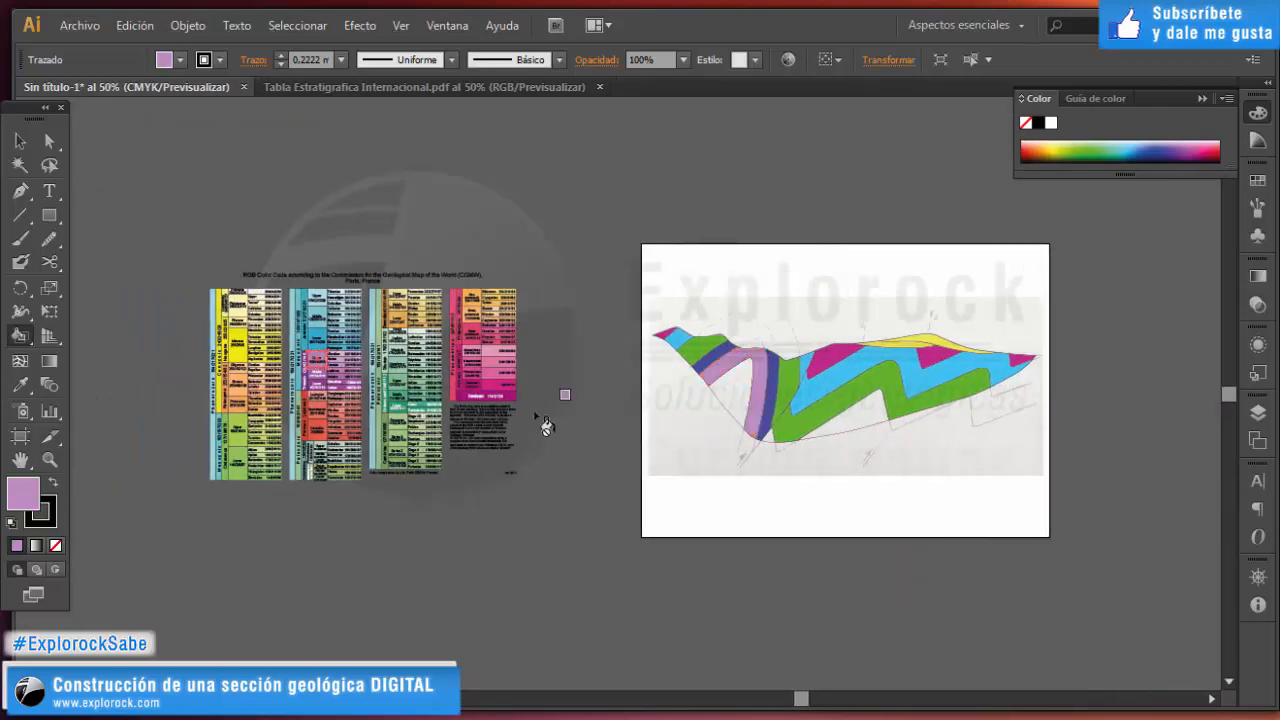
scroll(298, 341, up, 4)
click(19, 141)
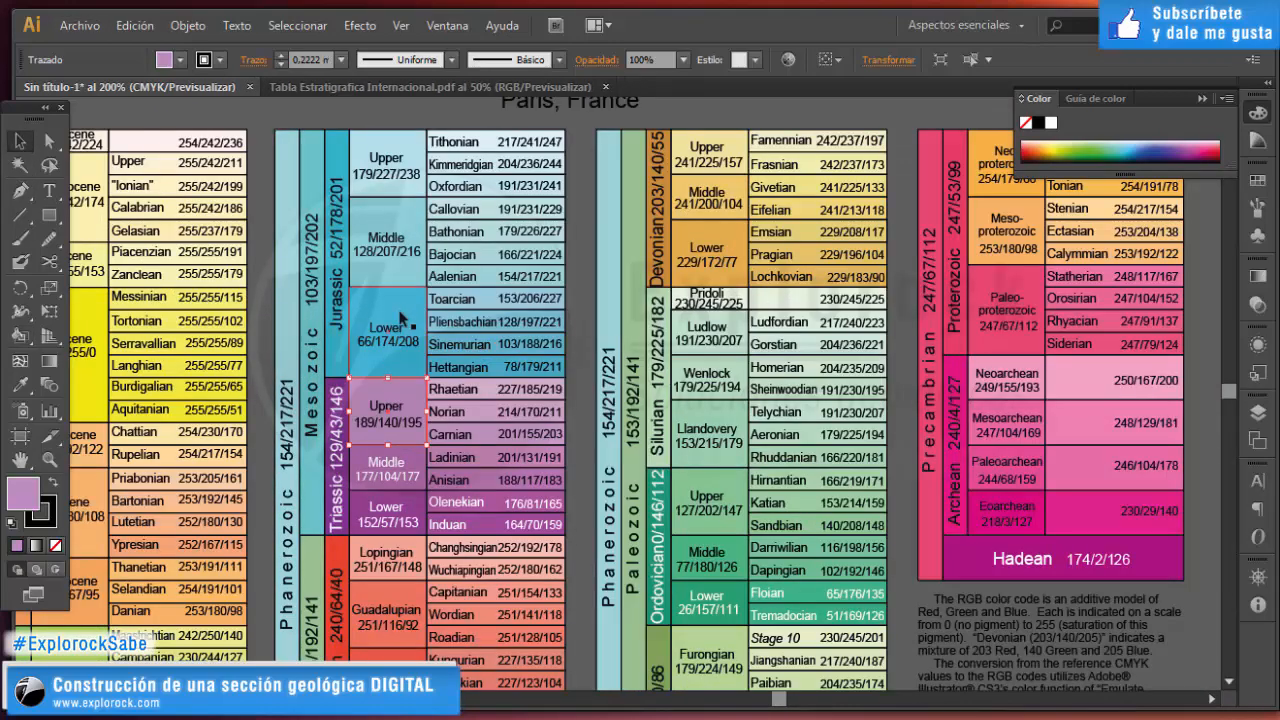
click(399, 316)
key(i)
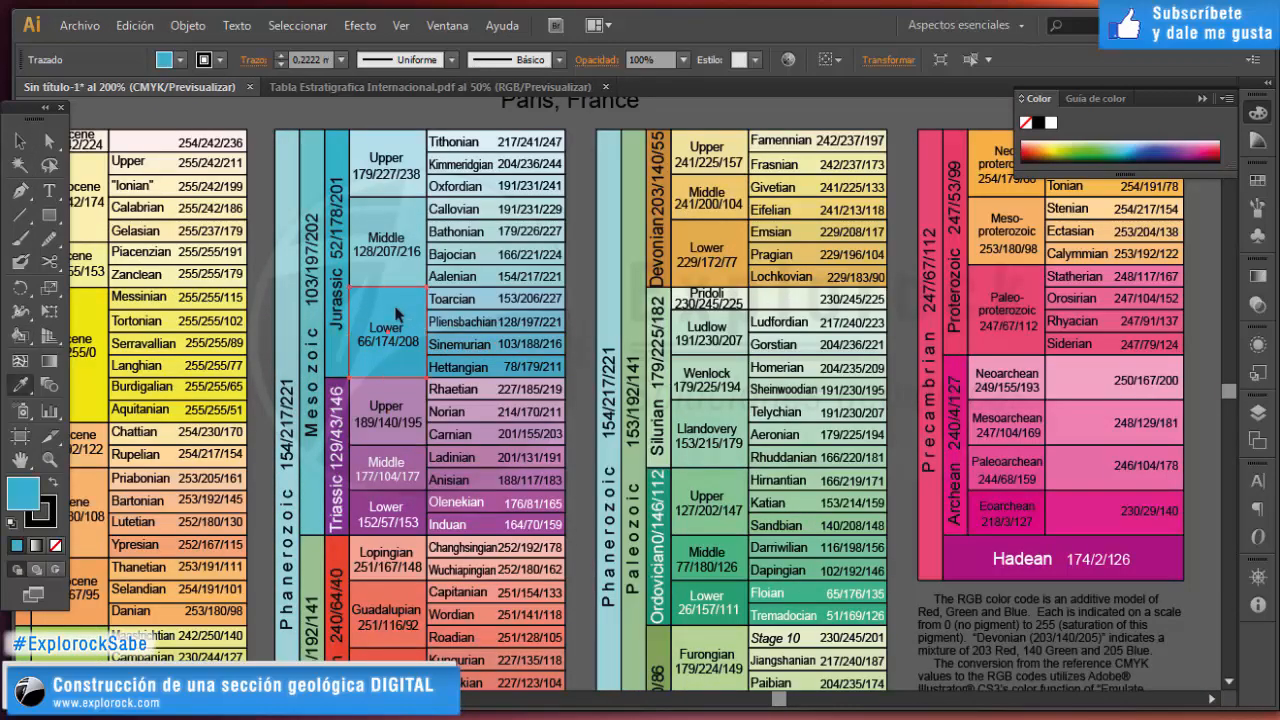
key(k)
Fill both dark blue bands flanking the purple fold with the Lower Jurassic blue.
scroll(332, 336, down, 4)
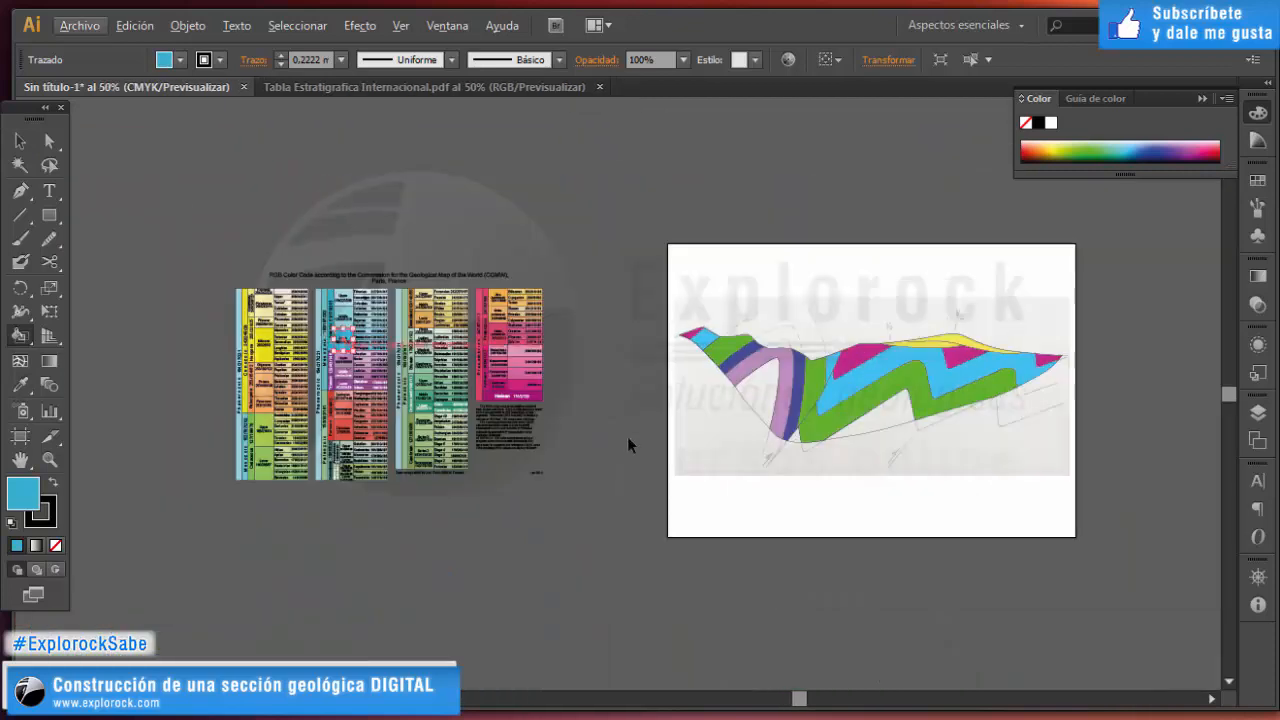
scroll(645, 390, right, 3)
scroll(652, 368, up, 3)
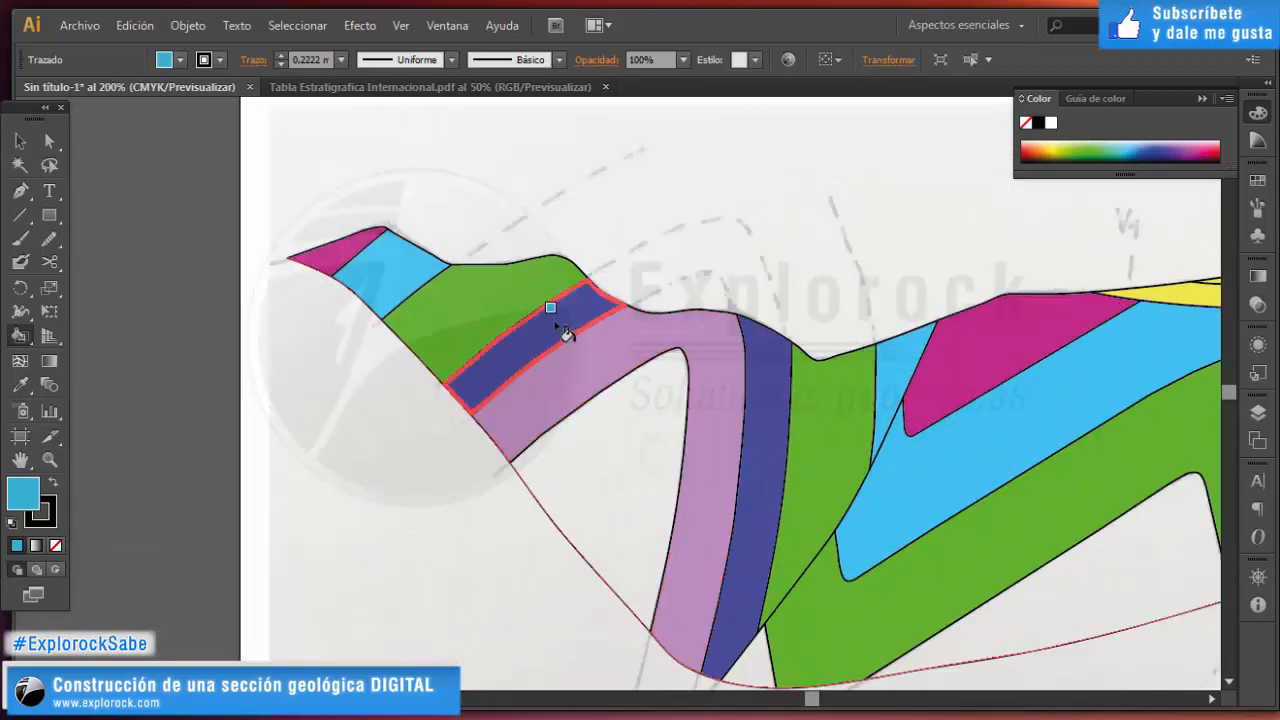
click(562, 333)
click(764, 404)
Pick up the Middle Jurassic color 128/207/216 from the stratigraphic table for use with Live Paint.
scroll(777, 390, down, 3)
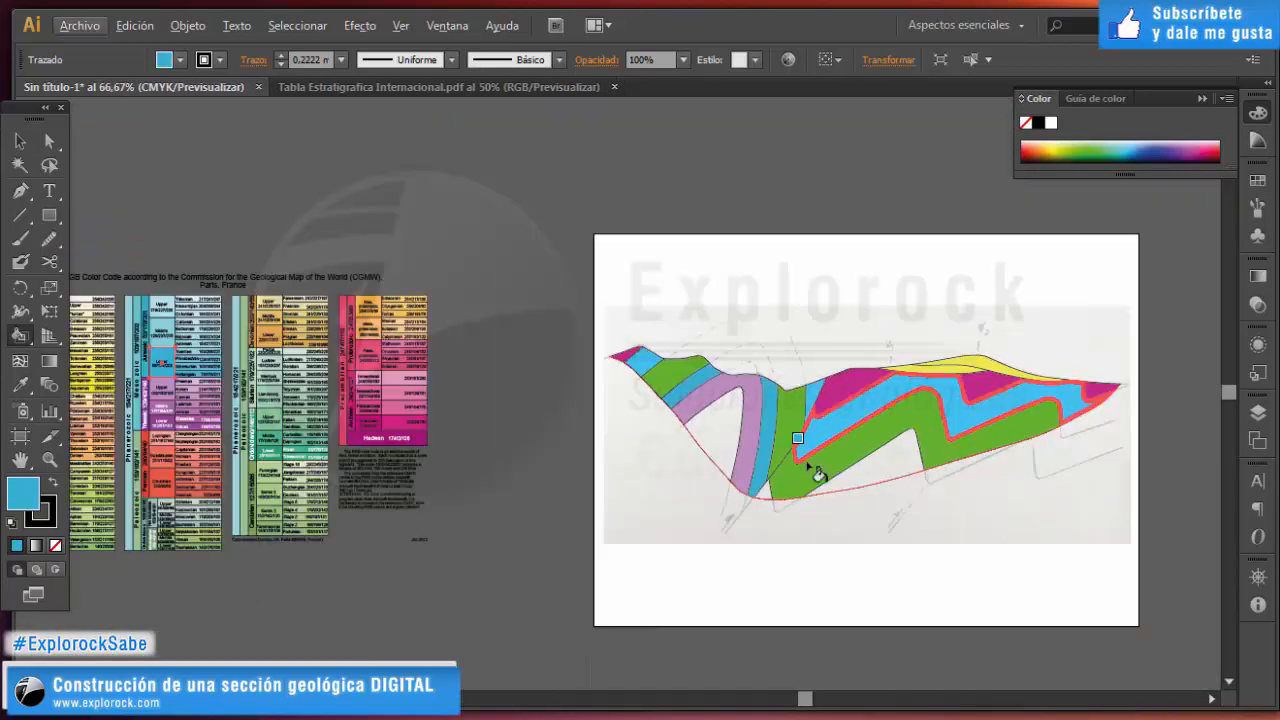
scroll(820, 466, left, 5)
key(v)
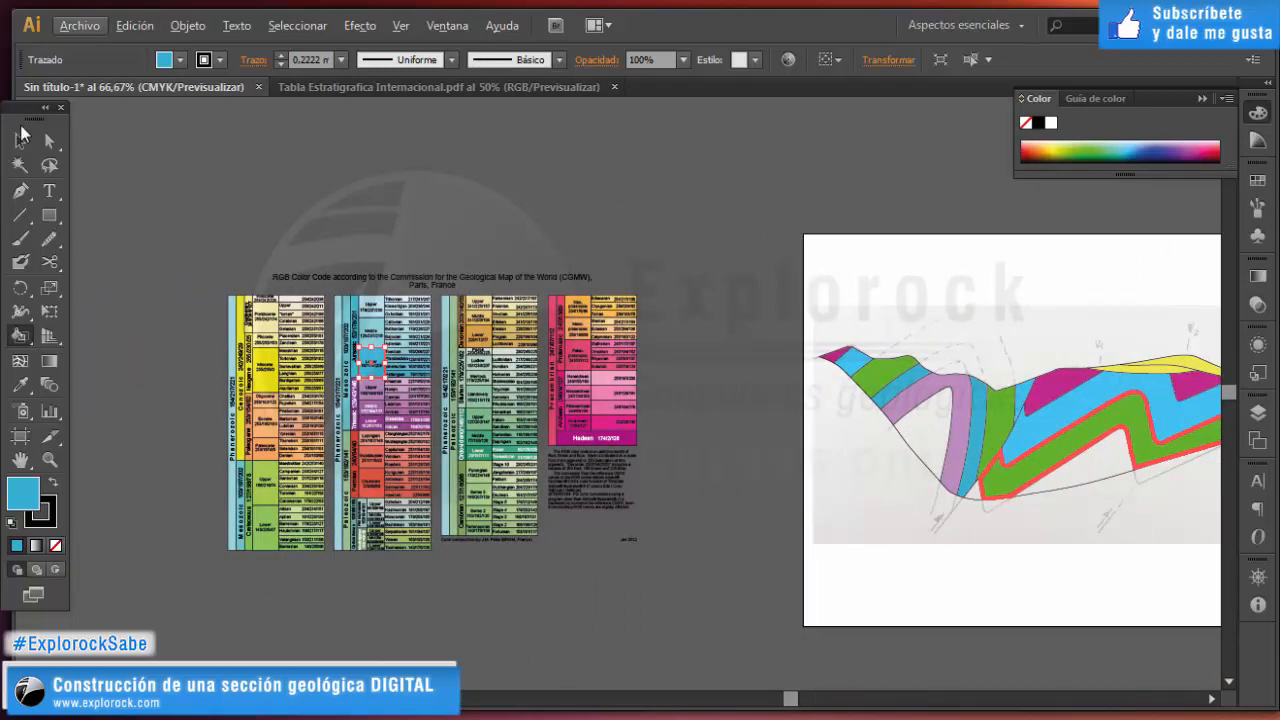
scroll(353, 322, up, 4)
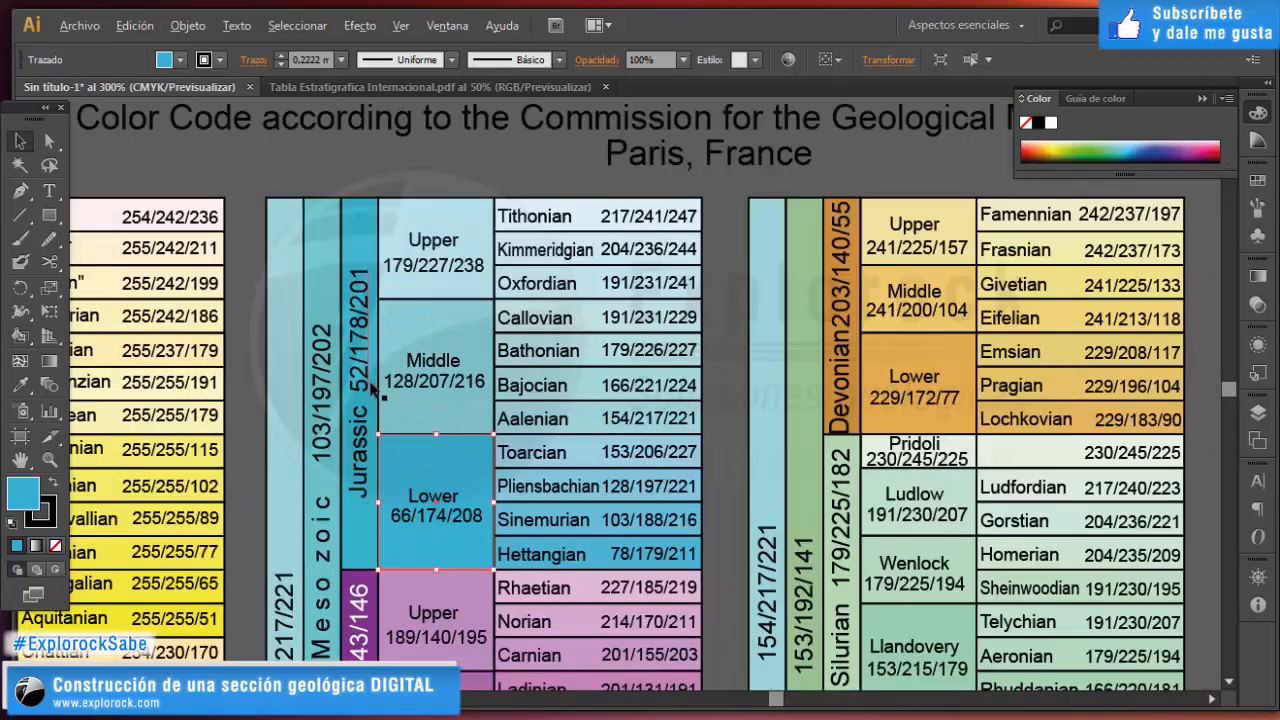
click(413, 322)
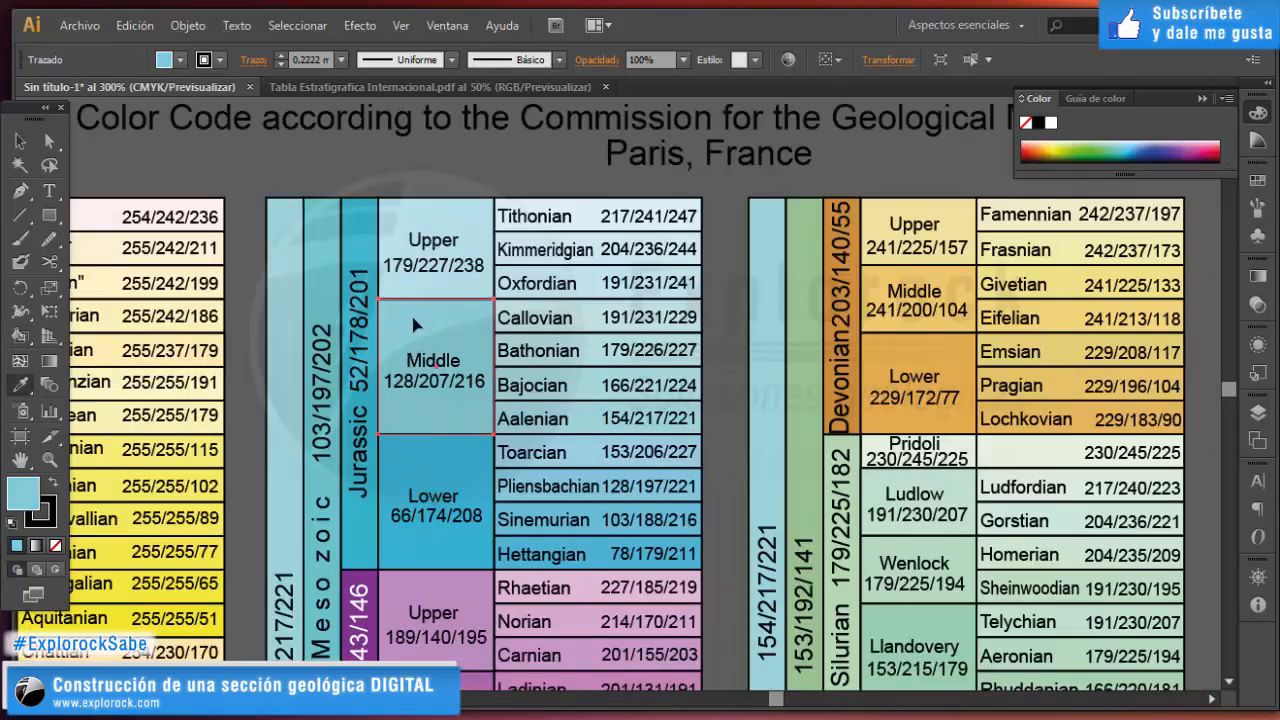
key(k)
Fill all three green areas of the section, on both fold limbs and east of the fault, with the Middle Jurassic color.
scroll(330, 338, down, 4)
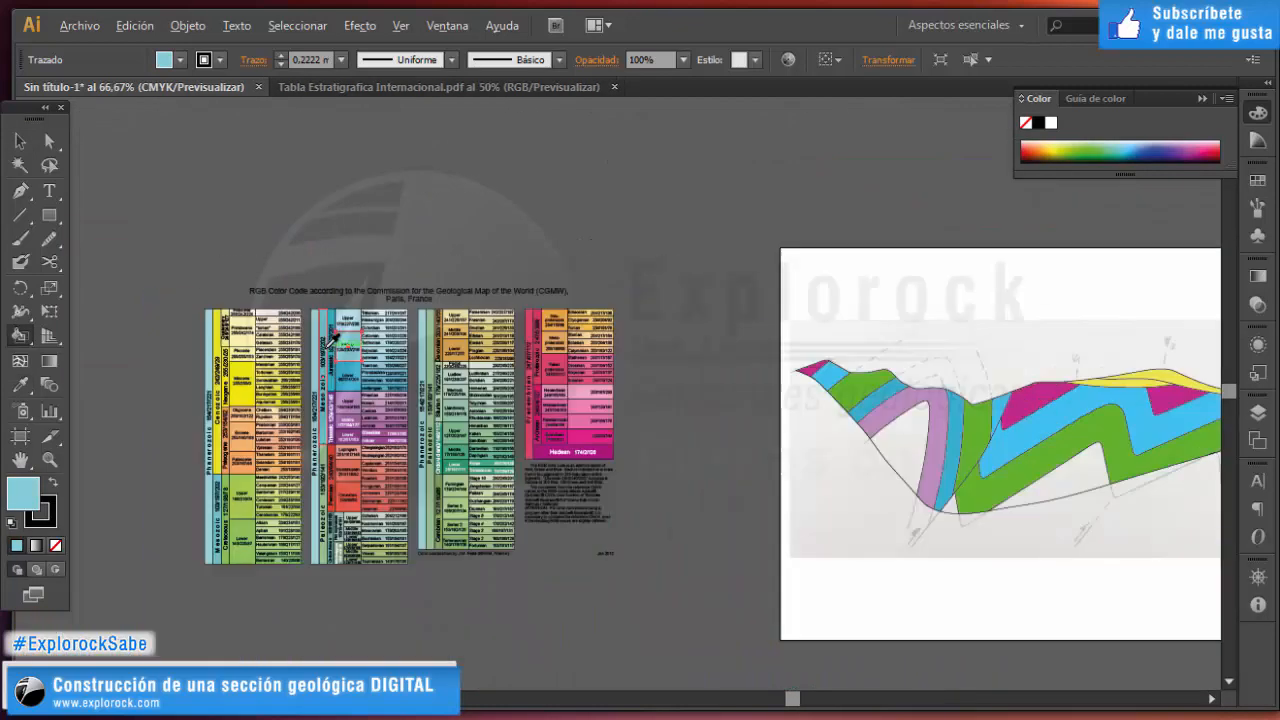
scroll(368, 423, right, 5)
scroll(880, 545, up, 1)
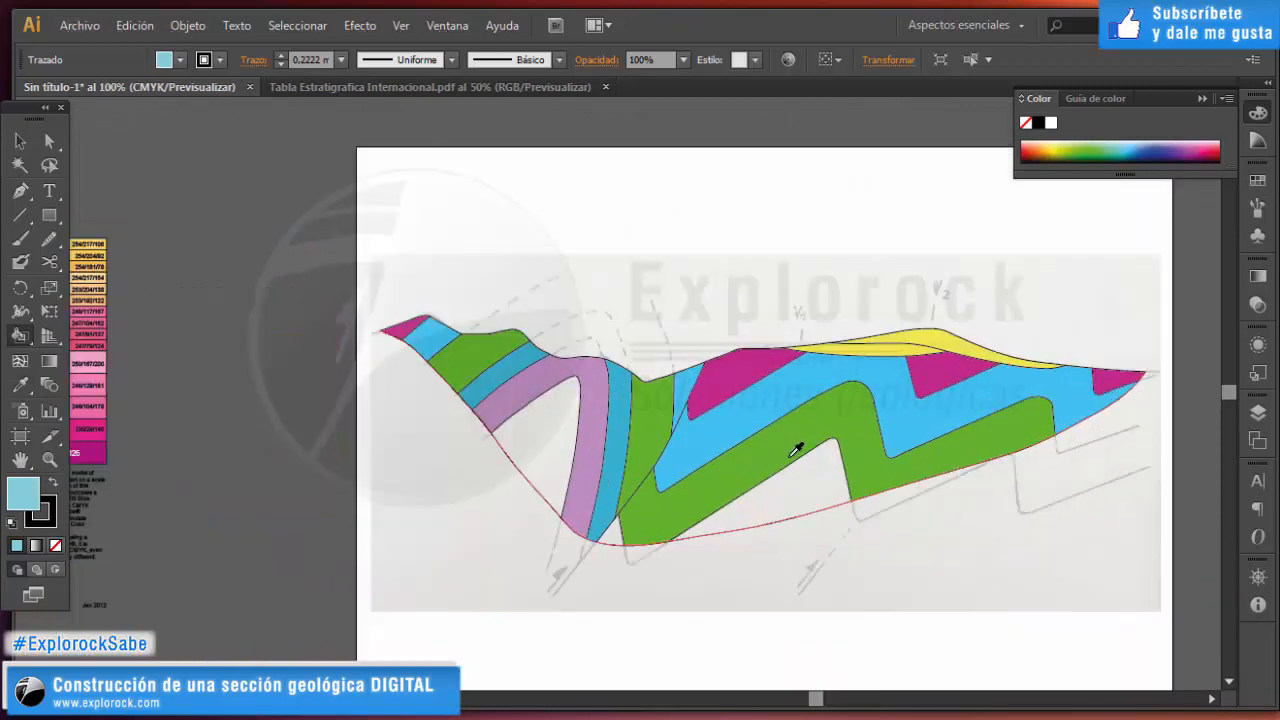
scroll(880, 503, up, 1)
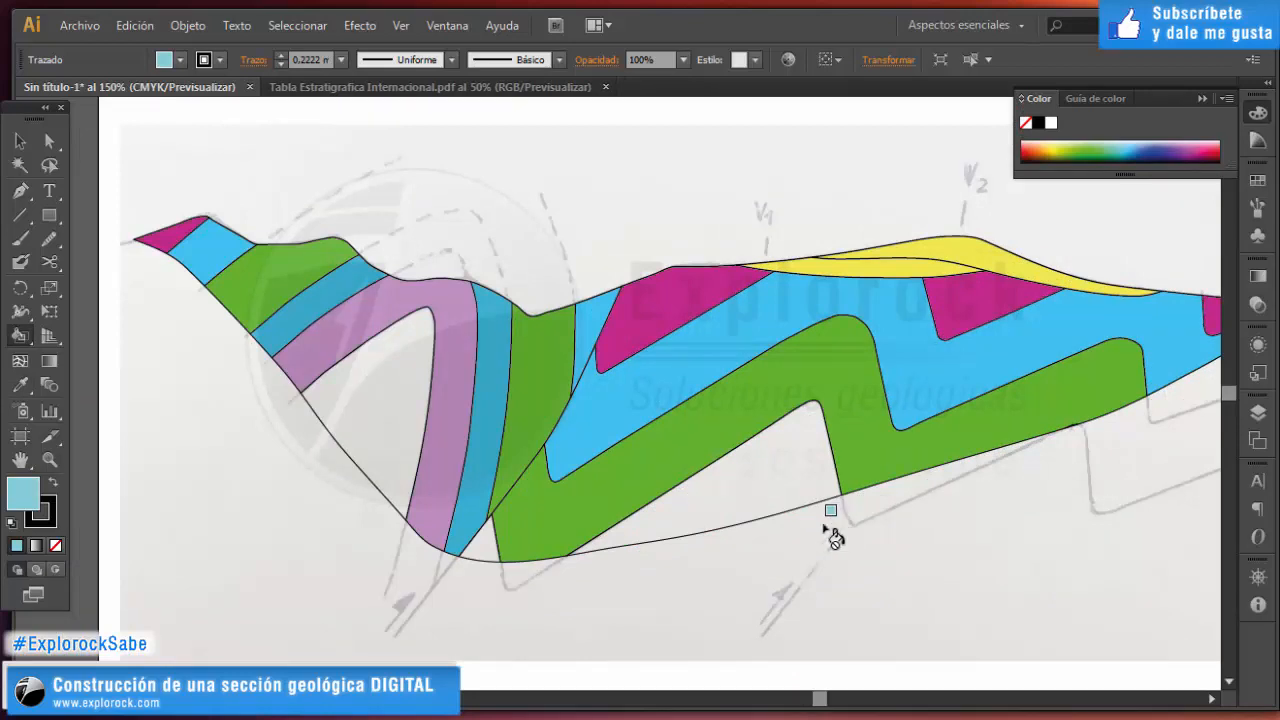
click(265, 283)
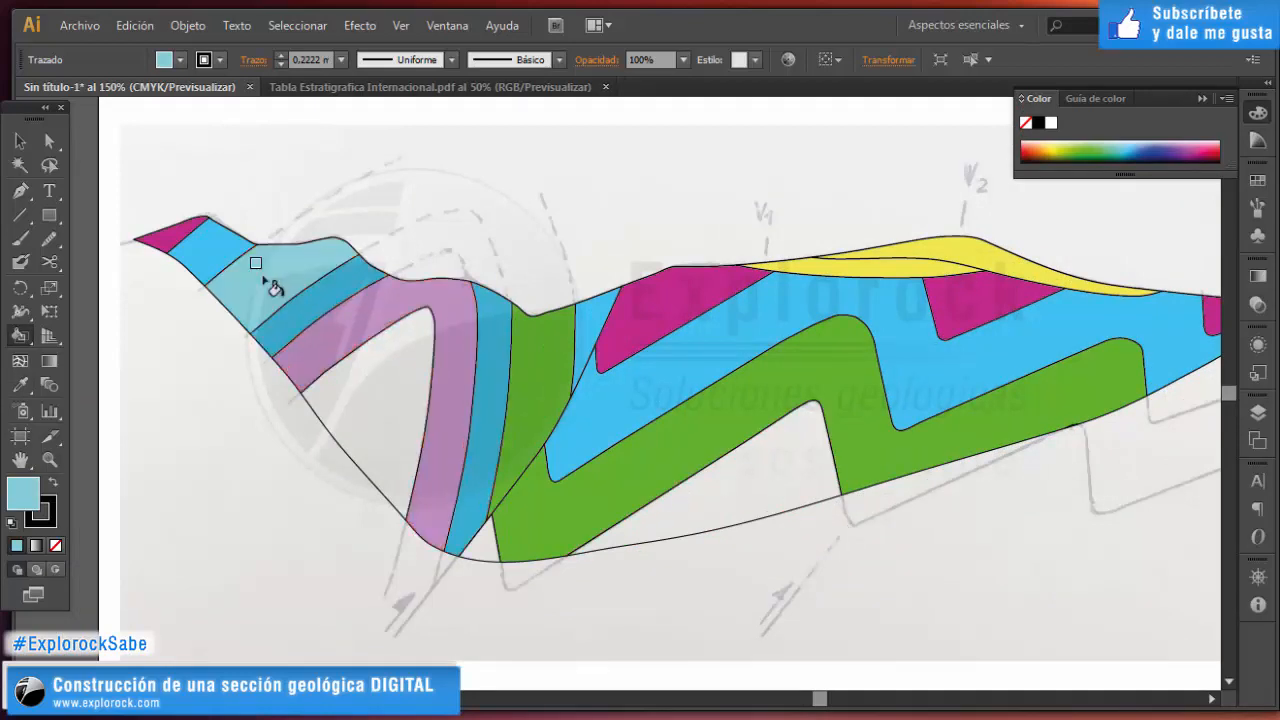
click(536, 373)
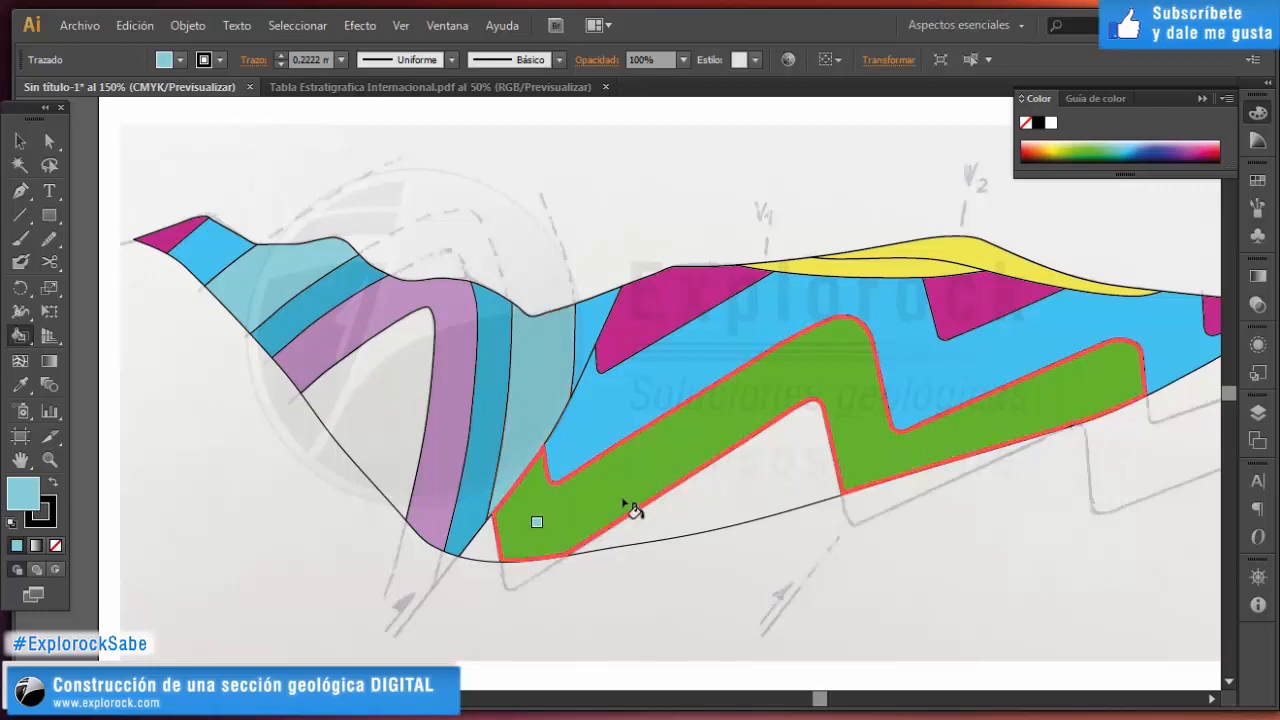
click(690, 466)
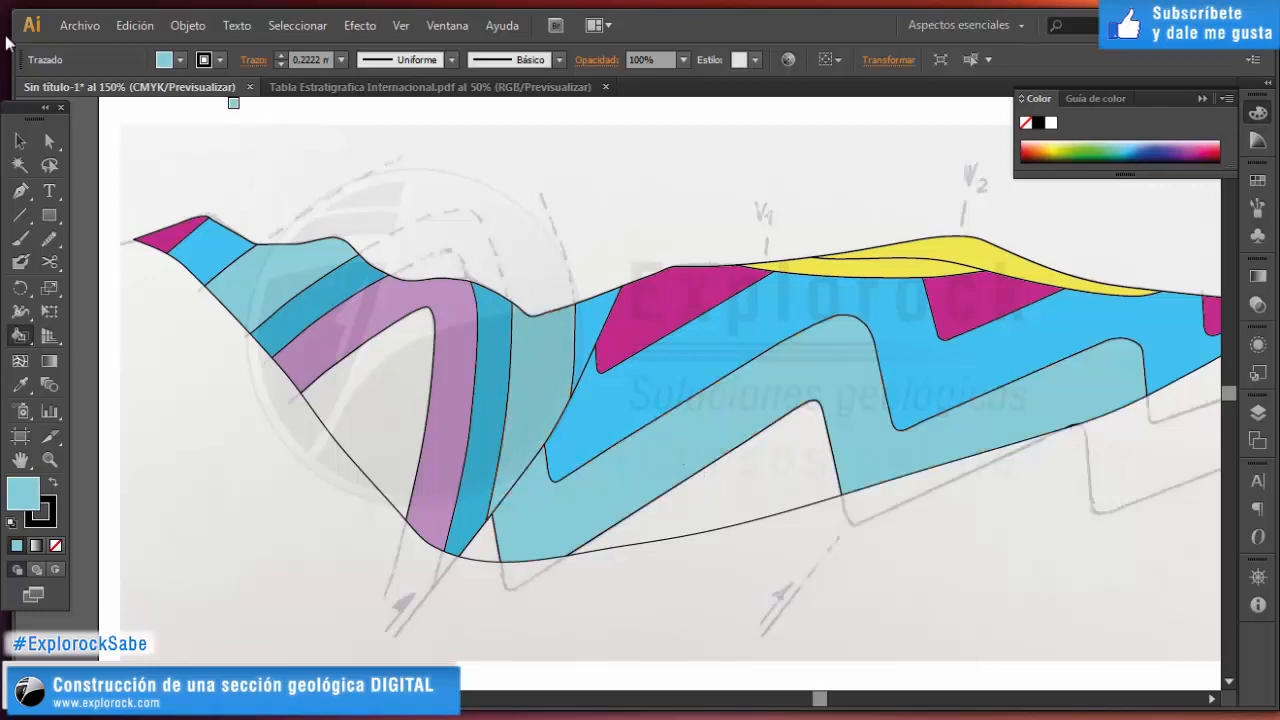
Pick up the Upper Jurassic color 179/227/238 from the stratigraphic table for use with Live Paint.
click(20, 141)
click(650, 188)
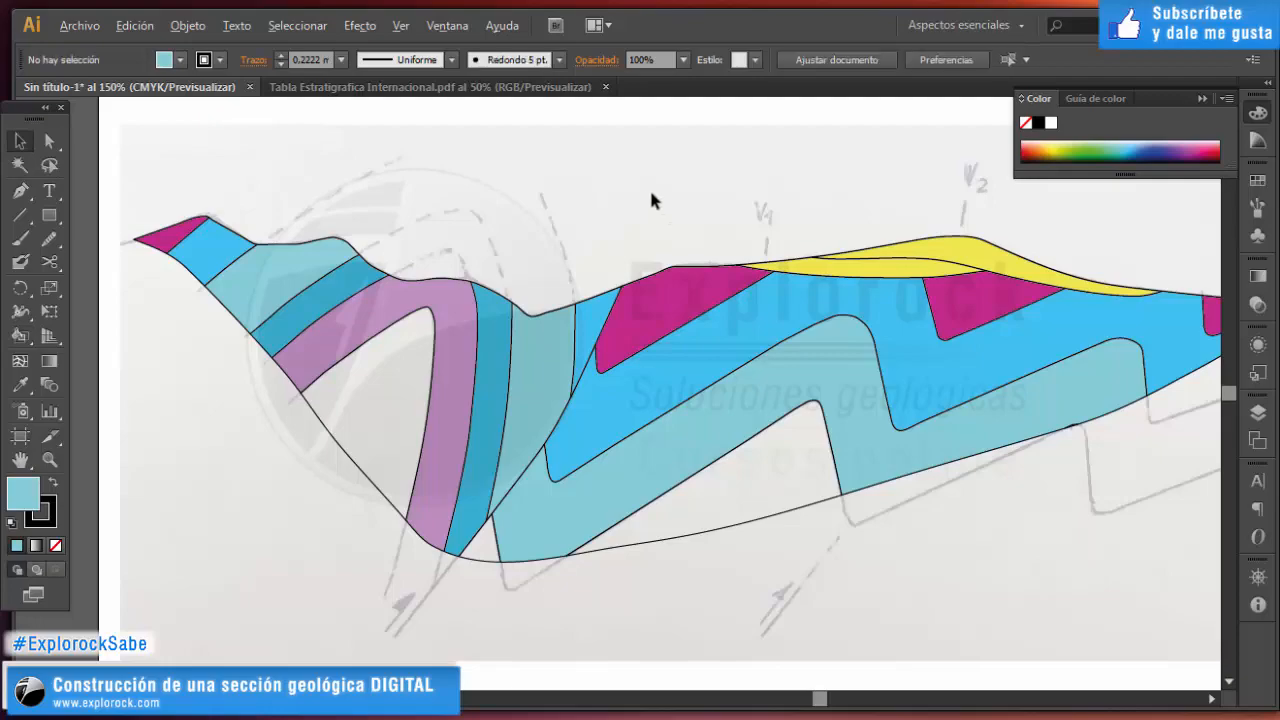
scroll(737, 258, down, 5)
scroll(741, 267, up, 2)
scroll(733, 267, left, 3)
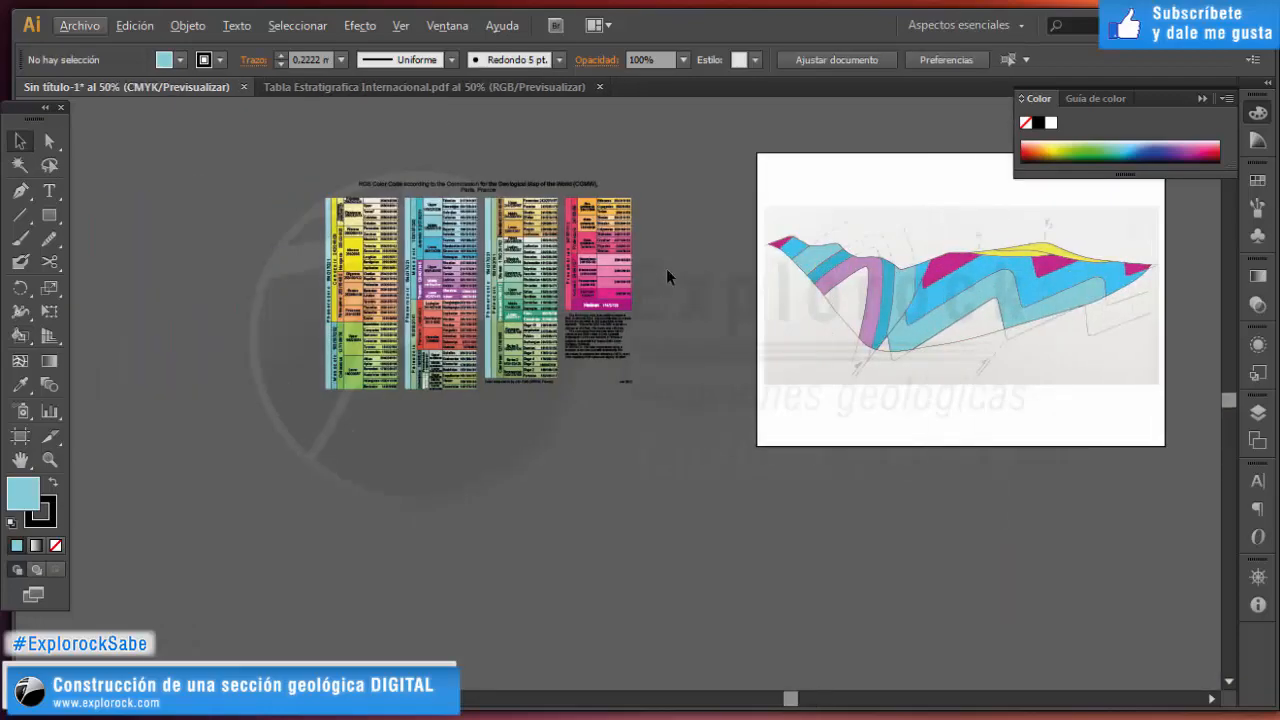
scroll(430, 198, up, 5)
scroll(449, 226, up, 1)
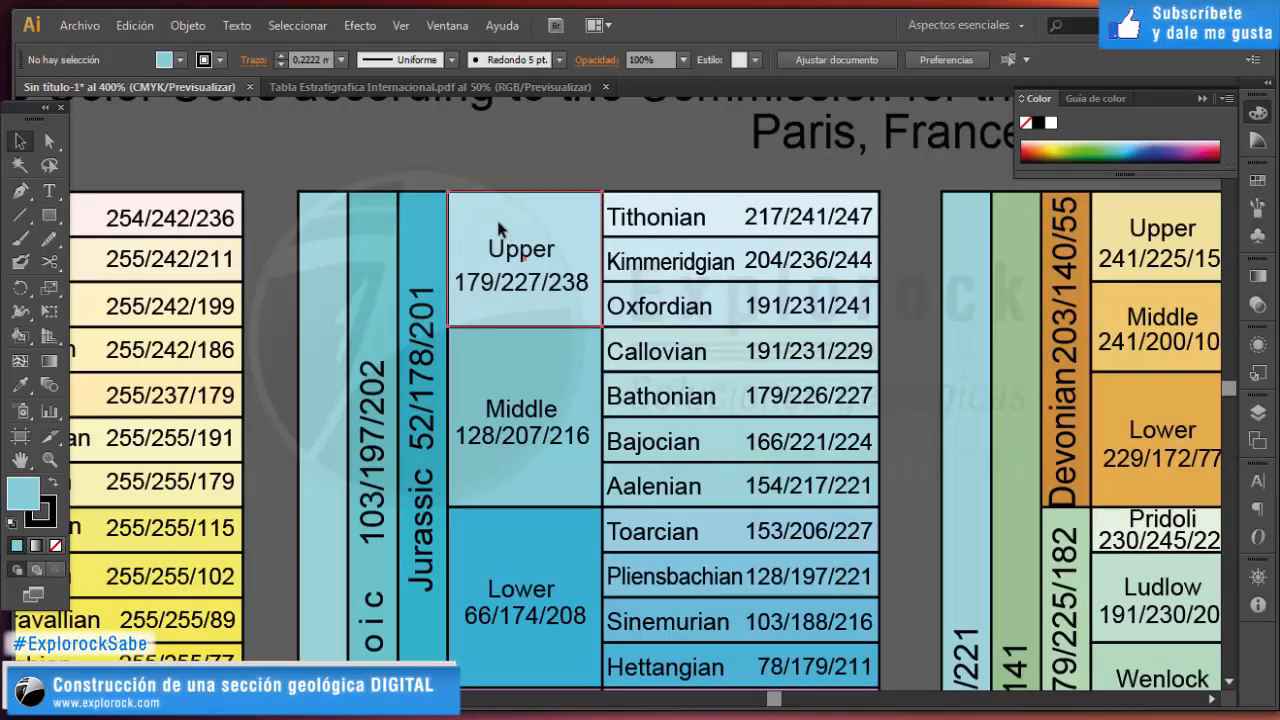
click(501, 229)
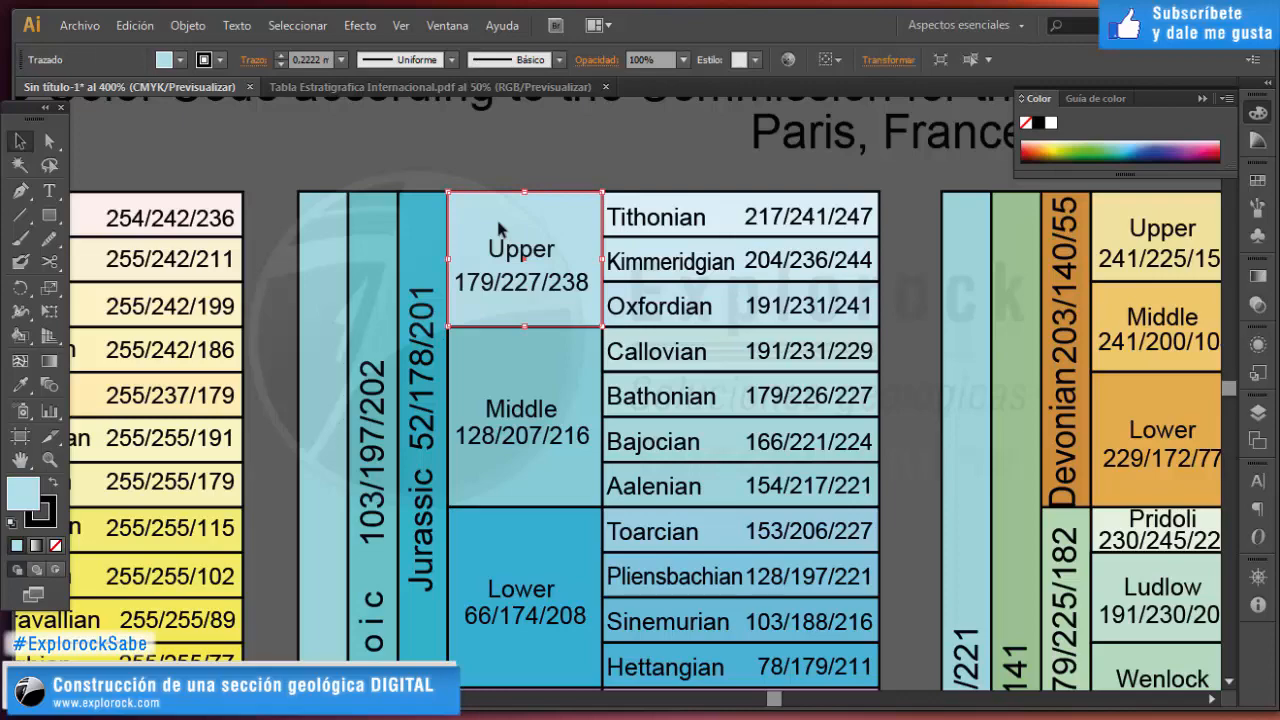
scroll(412, 230, down, 4)
scroll(378, 293, right, 2)
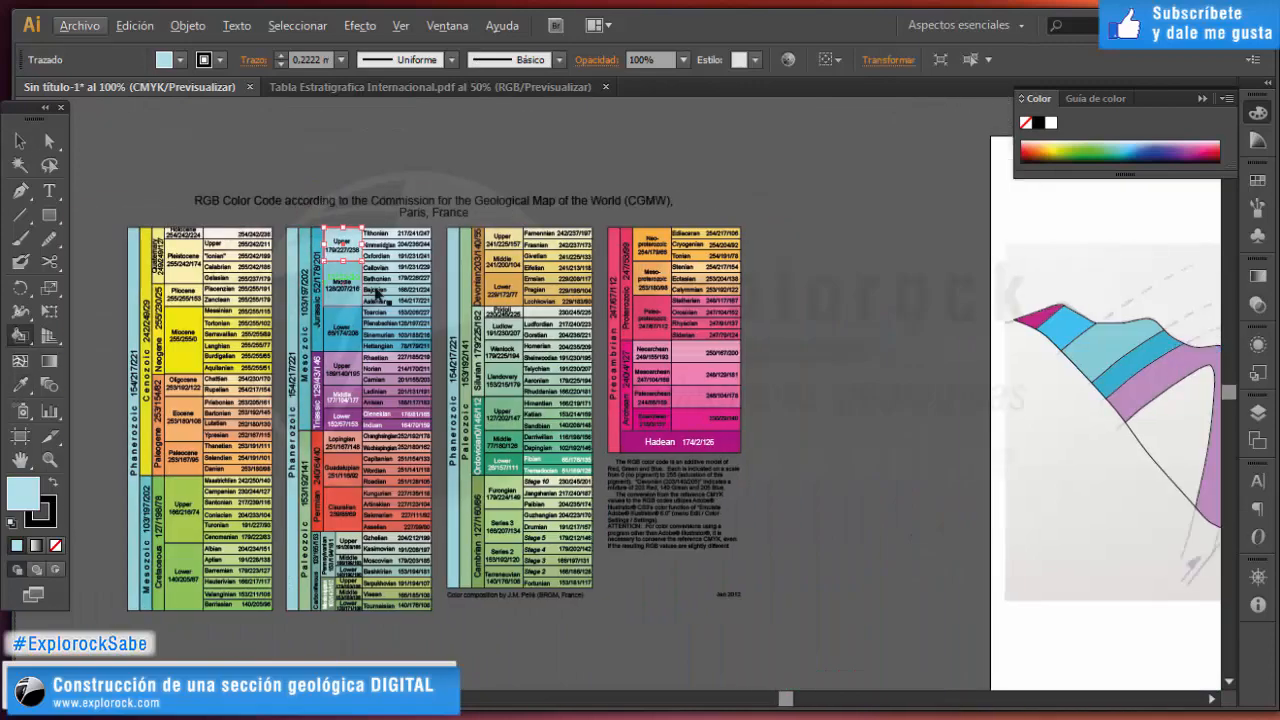
Fill the bright blue areas on the west limb, in the wedge by the fault and east of the fault with the Upper Jurassic color.
scroll(360, 315, right, 12)
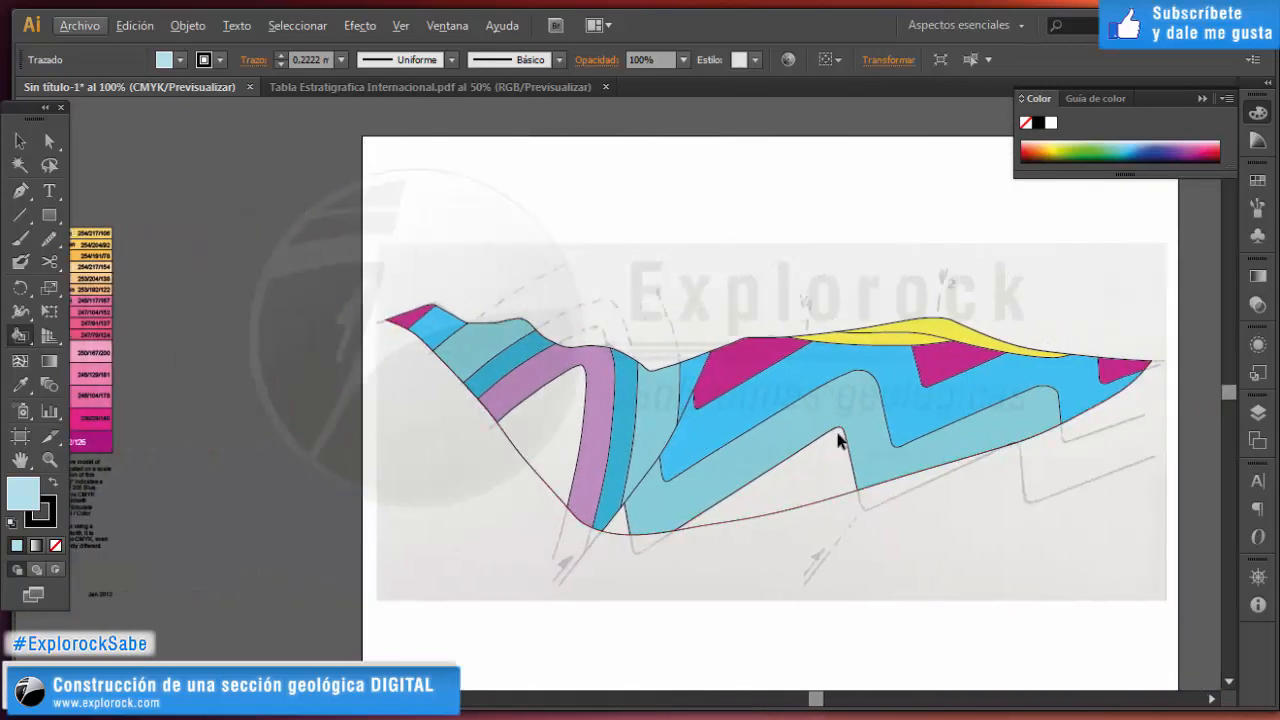
scroll(672, 390, up, 1)
click(325, 290)
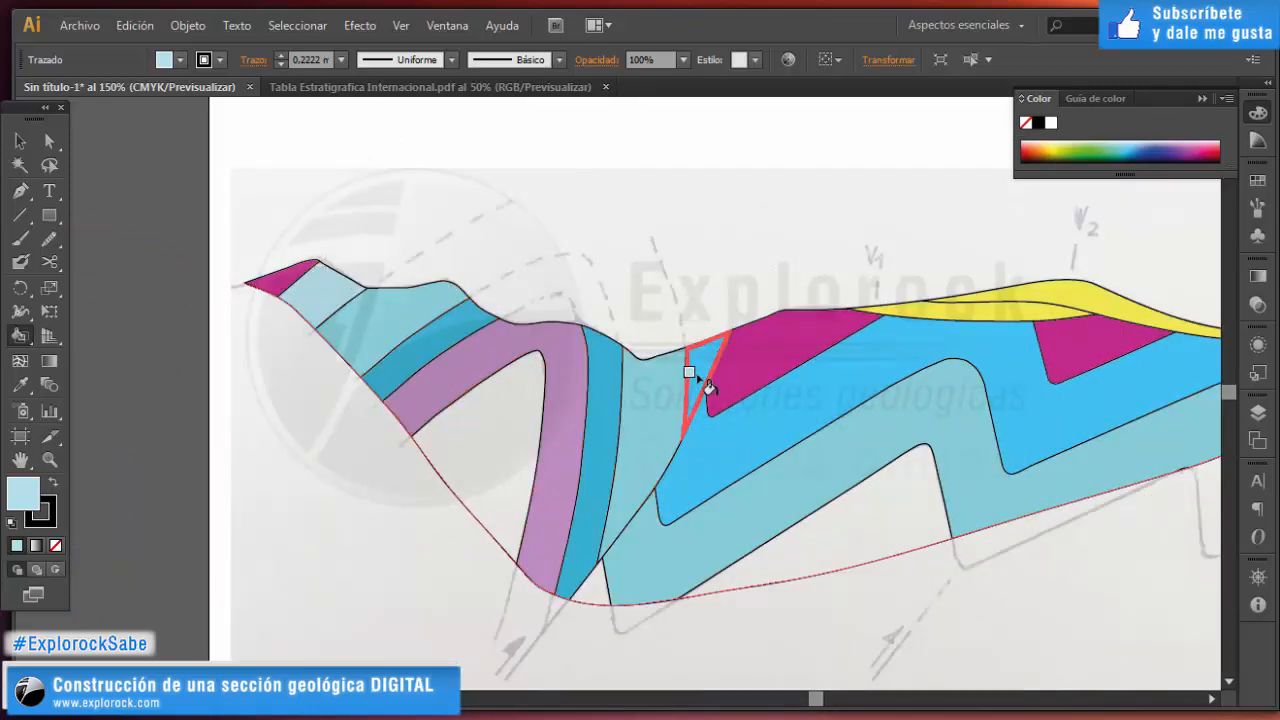
scroll(640, 385, up, 1)
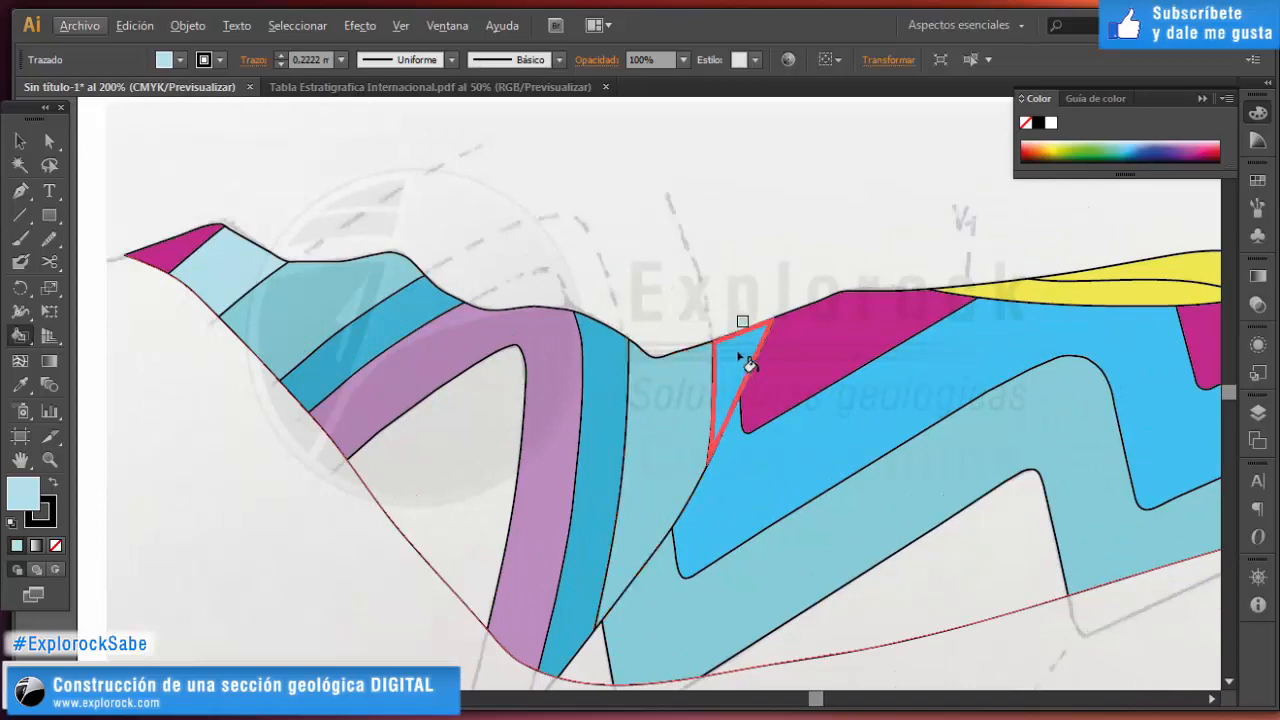
scroll(731, 346, down, 3)
scroll(512, 396, up, 2)
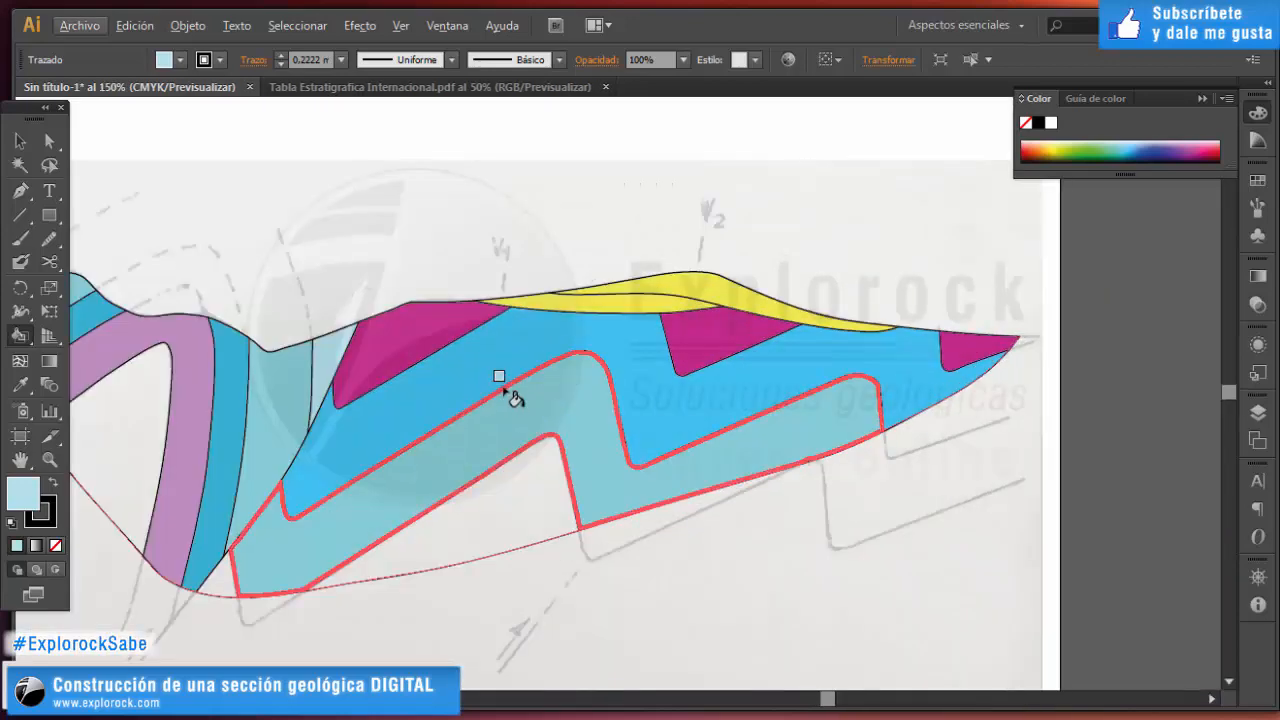
click(500, 365)
click(20, 141)
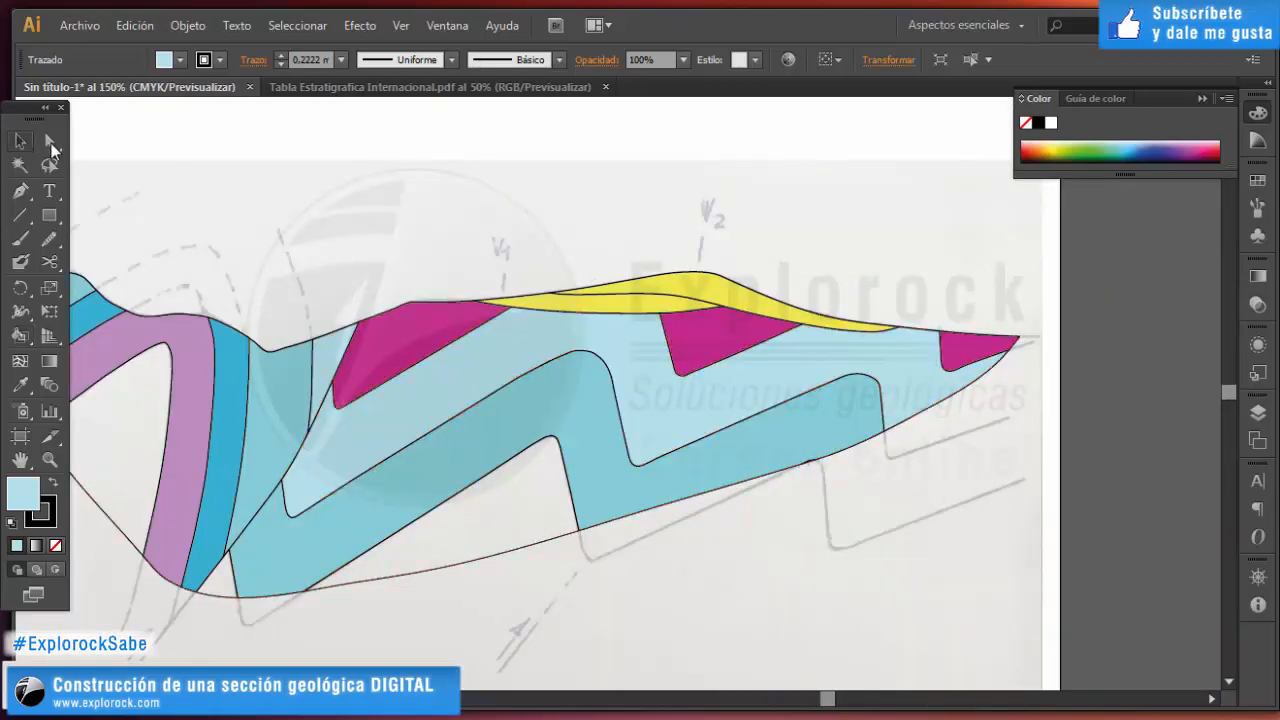
click(871, 229)
Pick up the Lower Cretaceous color 140/205/87 from the stratigraphic table for use with Live Paint.
scroll(591, 206, down, 1)
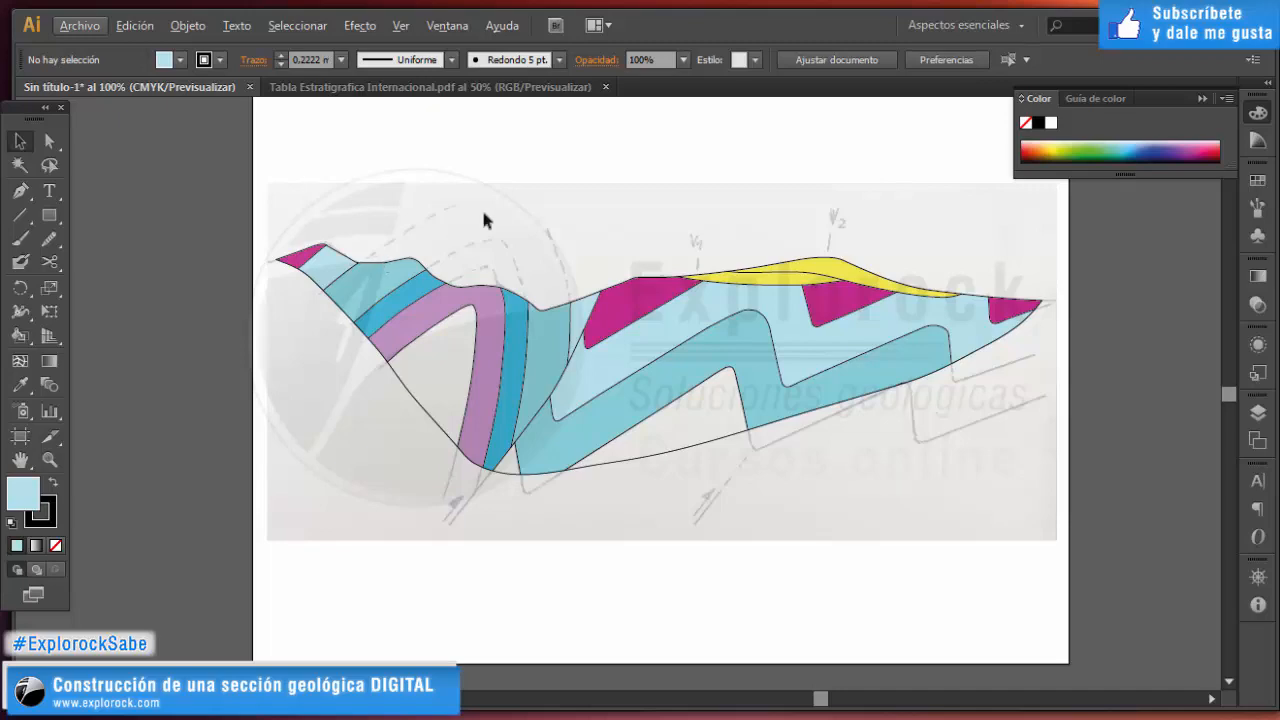
scroll(546, 243, down, 3)
scroll(508, 263, left, 2)
scroll(366, 316, up, 4)
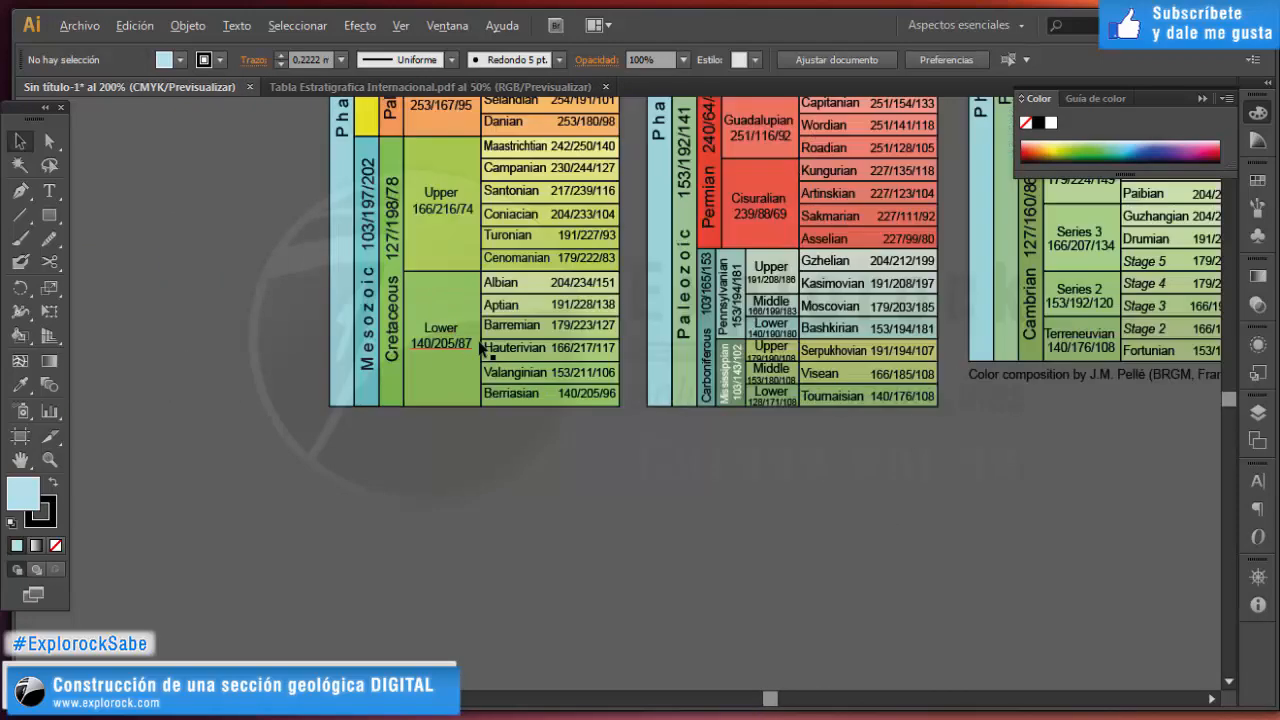
scroll(437, 364, up, 2)
scroll(460, 402, up, 1)
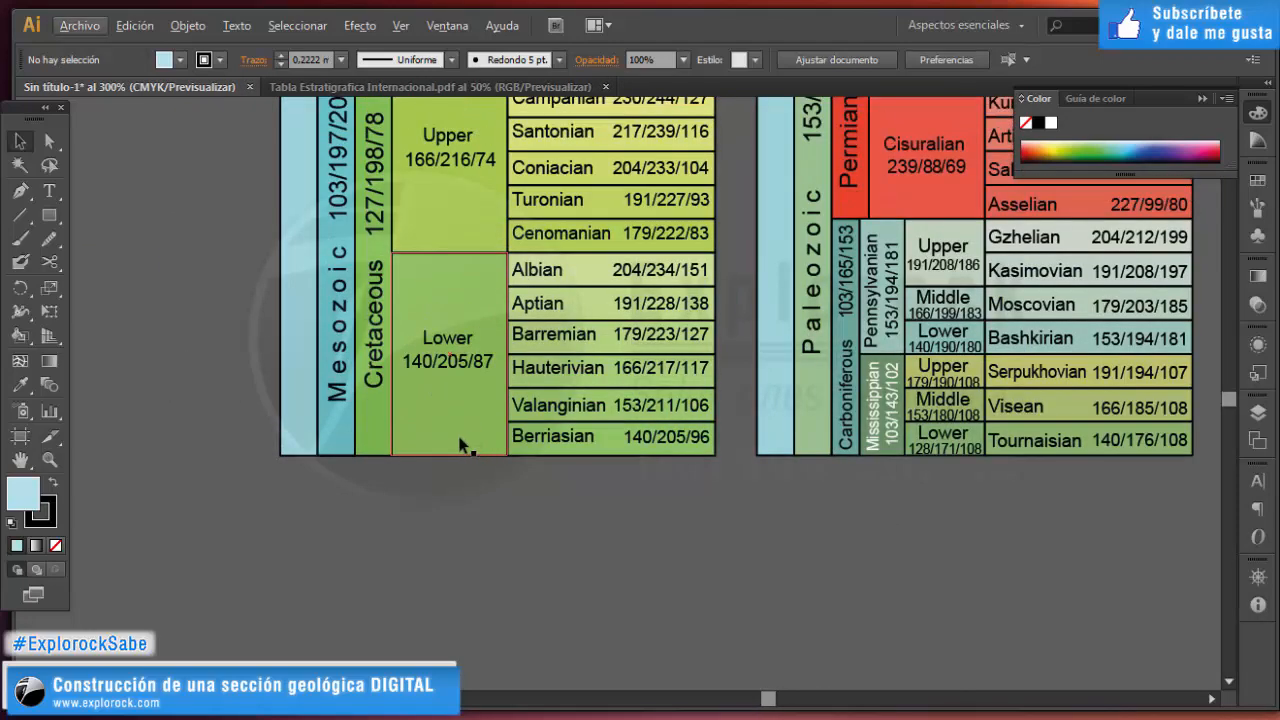
click(460, 445)
key(i)
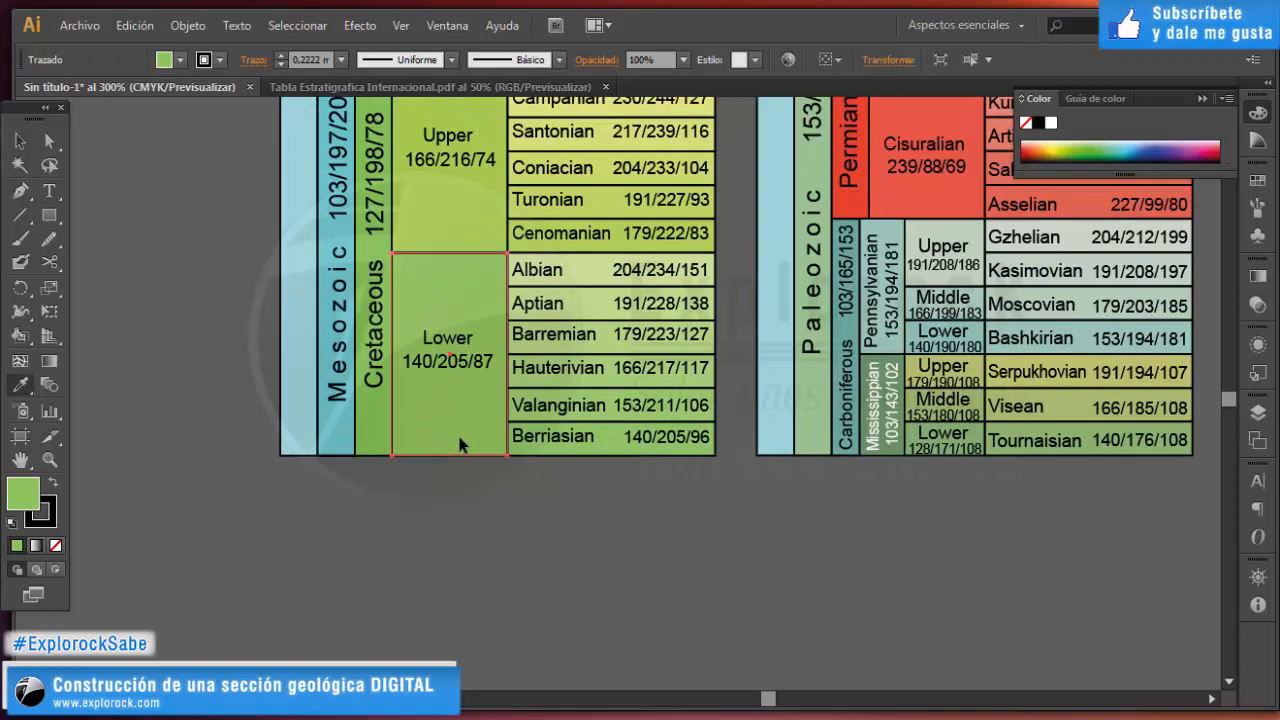
key(k)
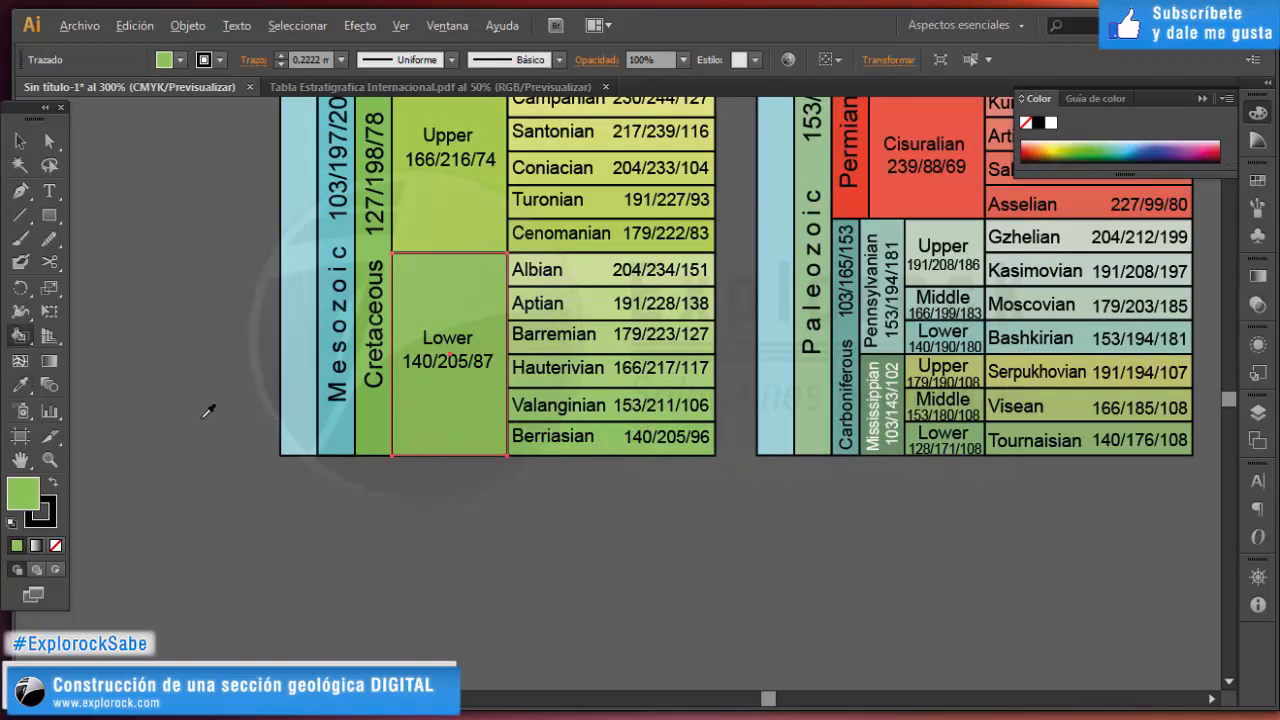
Fill all four magenta areas, at the section's western tip and east of the fault, with the Lower Cretaceous green.
scroll(208, 428, down, 4)
scroll(247, 440, right, 4)
scroll(440, 330, right, 2)
scroll(536, 200, up, 4)
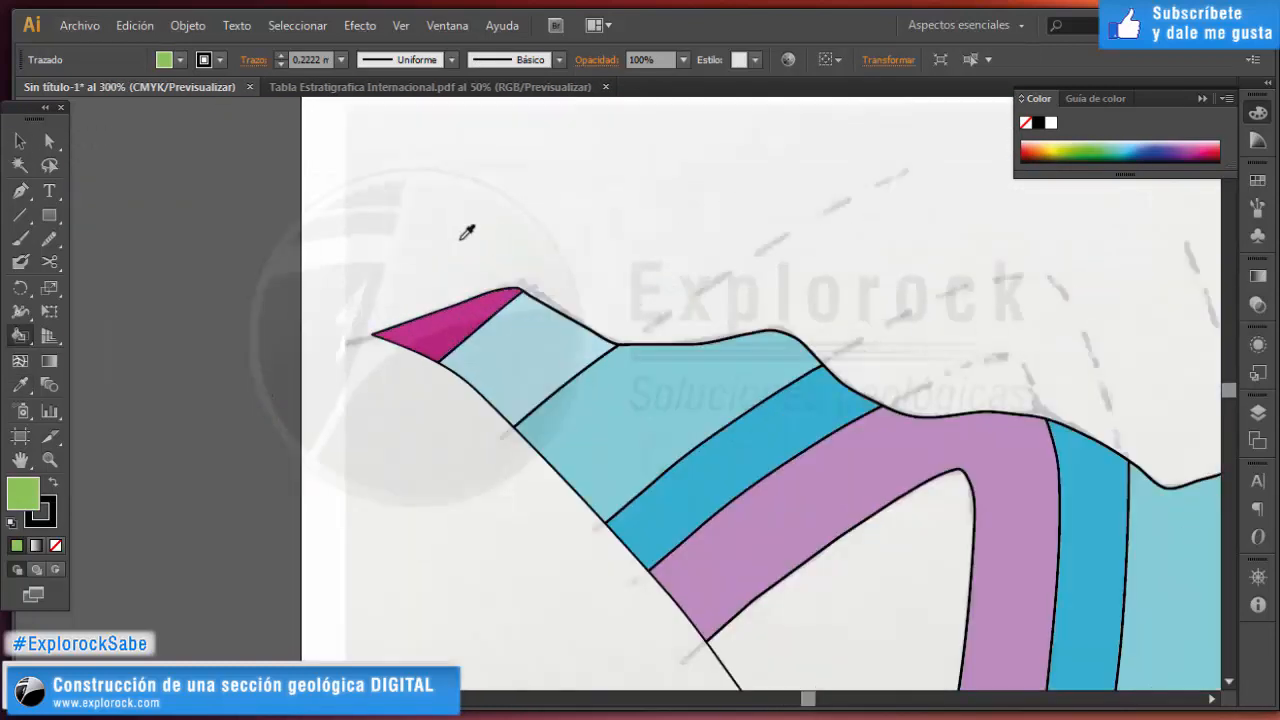
click(449, 320)
scroll(340, 322, down, 4)
scroll(548, 372, up, 3)
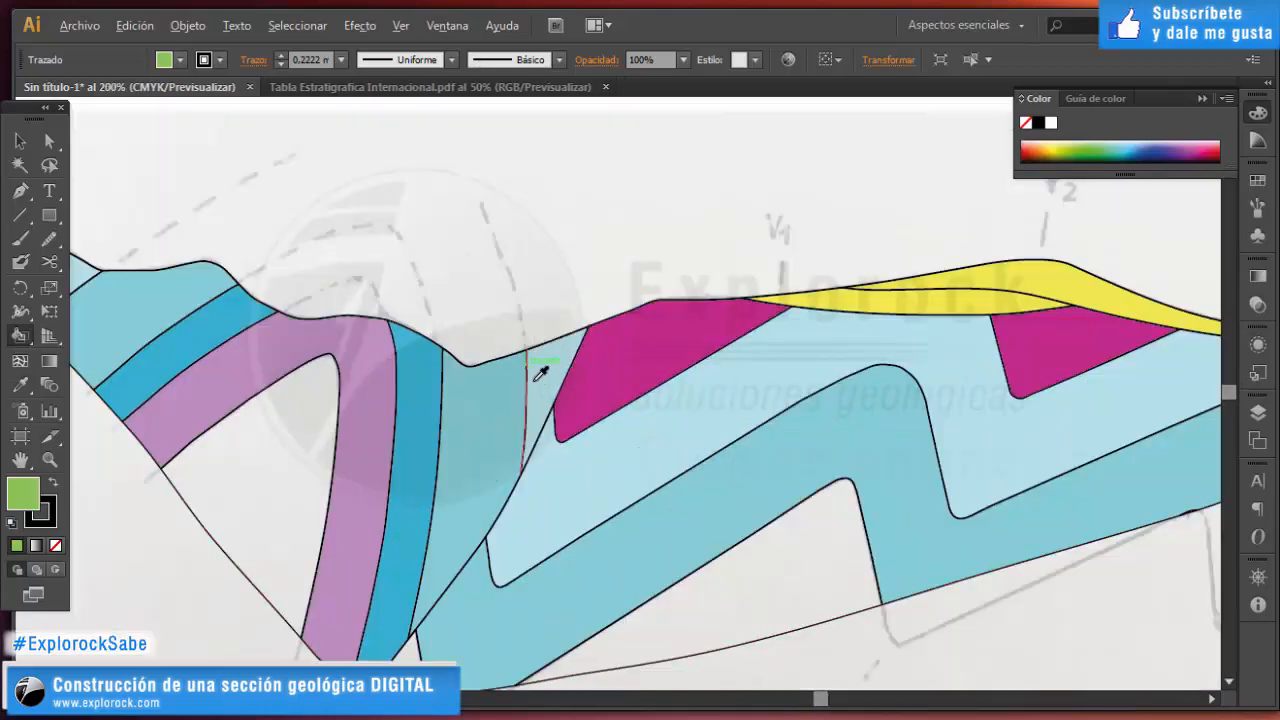
scroll(556, 382, down, 1)
click(620, 370)
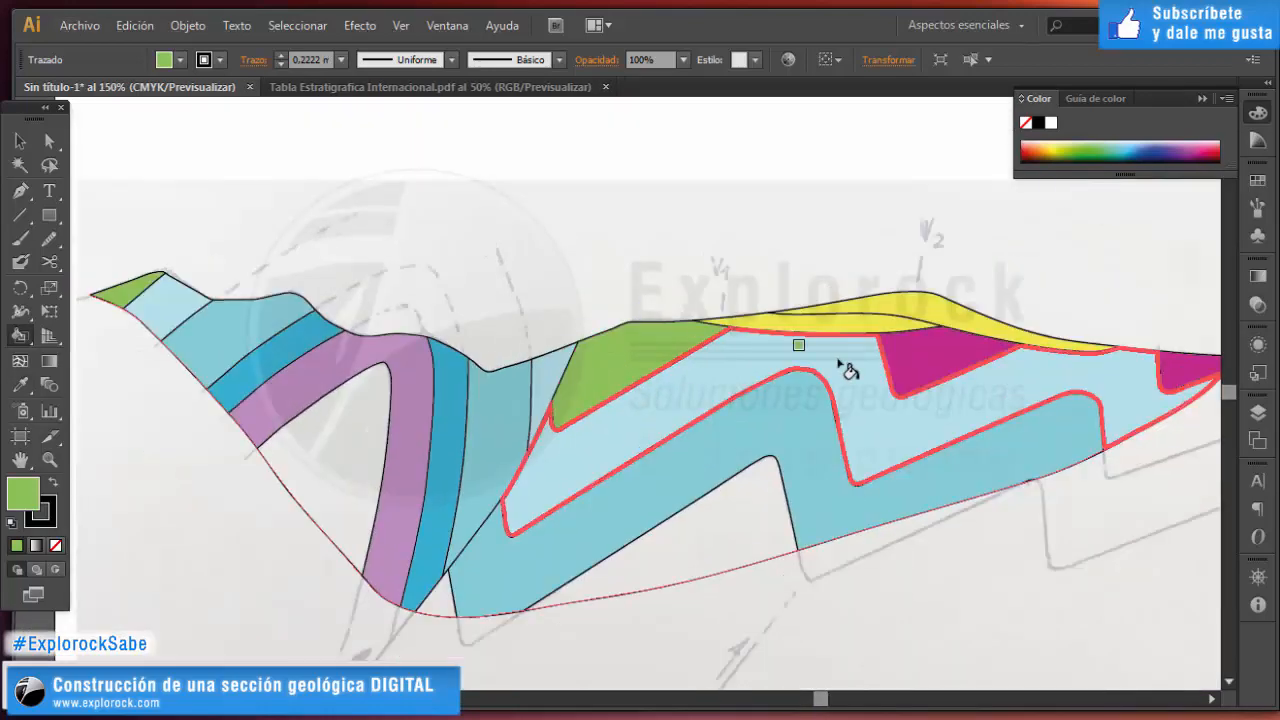
click(937, 369)
scroll(700, 388, down, 3)
scroll(871, 394, up, 4)
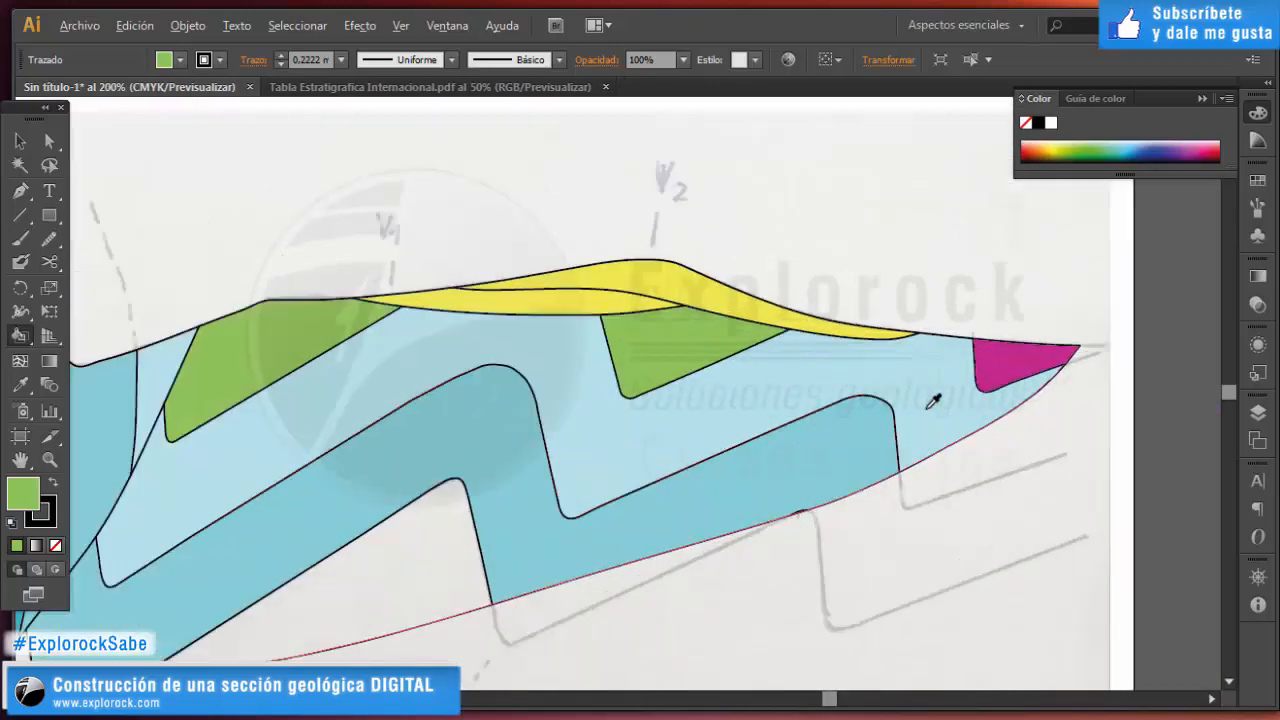
click(1000, 366)
click(20, 141)
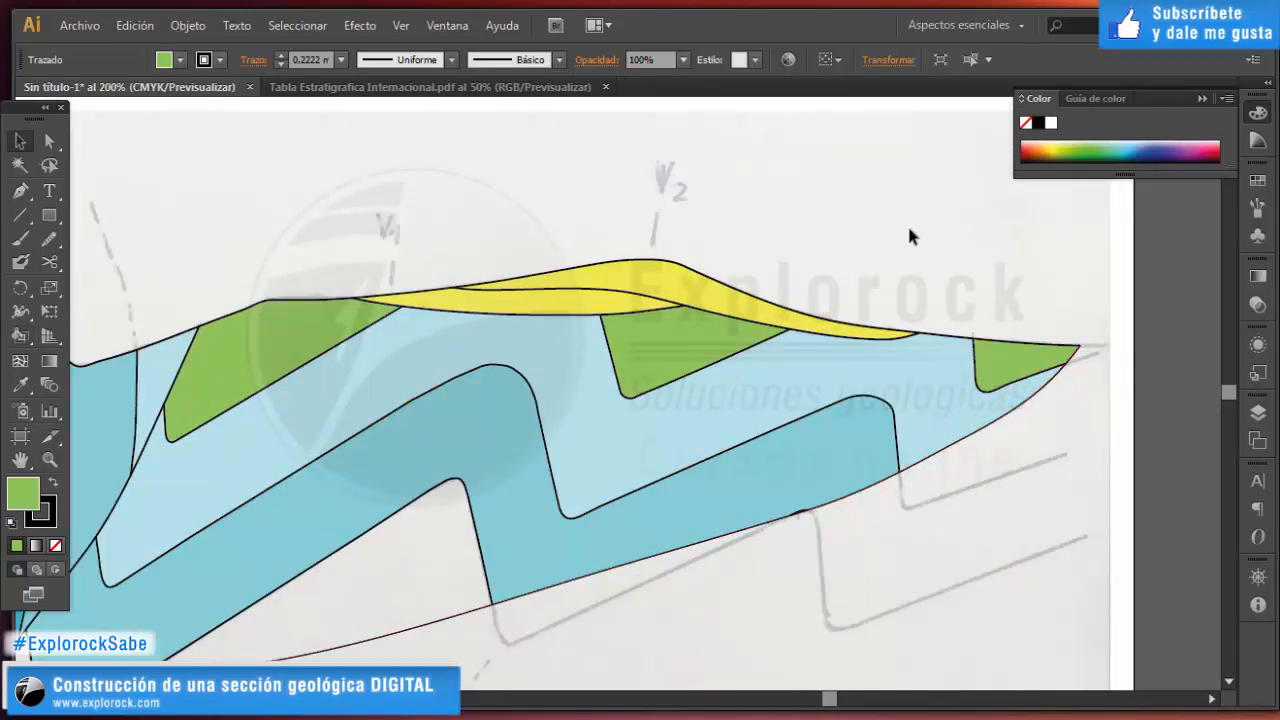
click(907, 227)
Pick up the Cenozoic color 242/249/29 from the stratigraphic table for use with Live Paint.
scroll(829, 259, down, 3)
scroll(740, 214, up, 1)
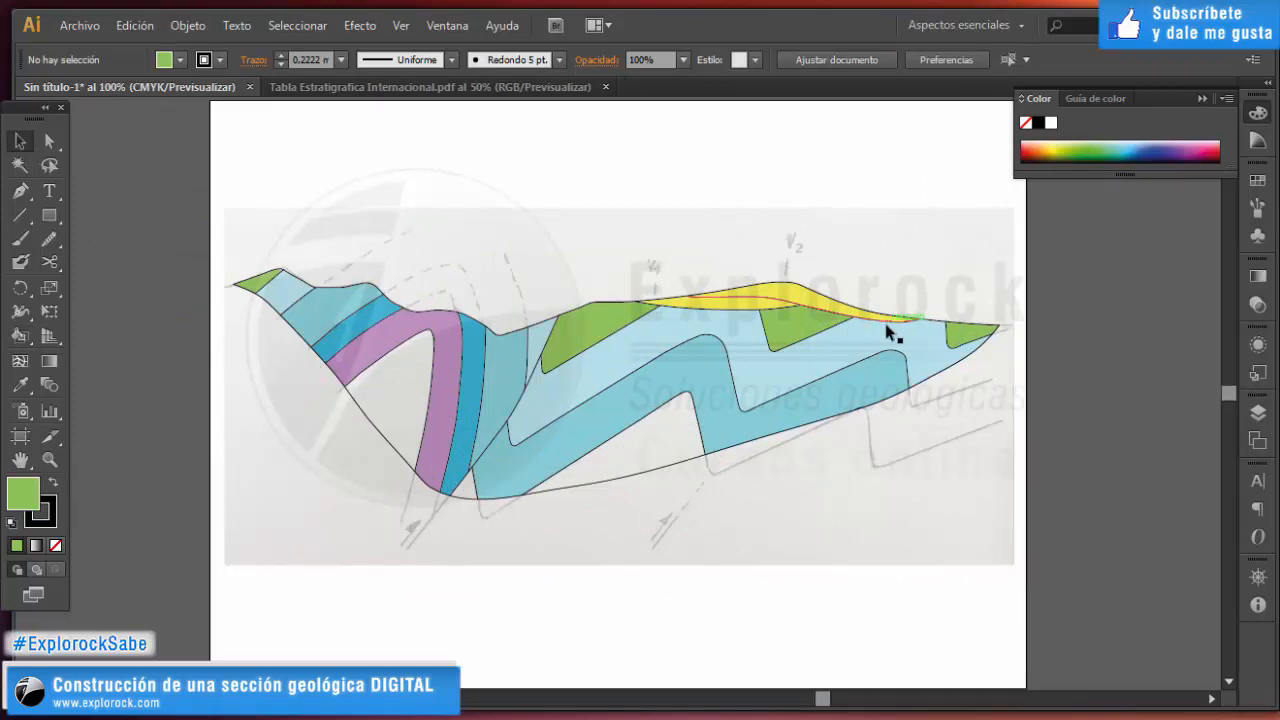
scroll(880, 325, up, 1)
scroll(820, 300, down, 3)
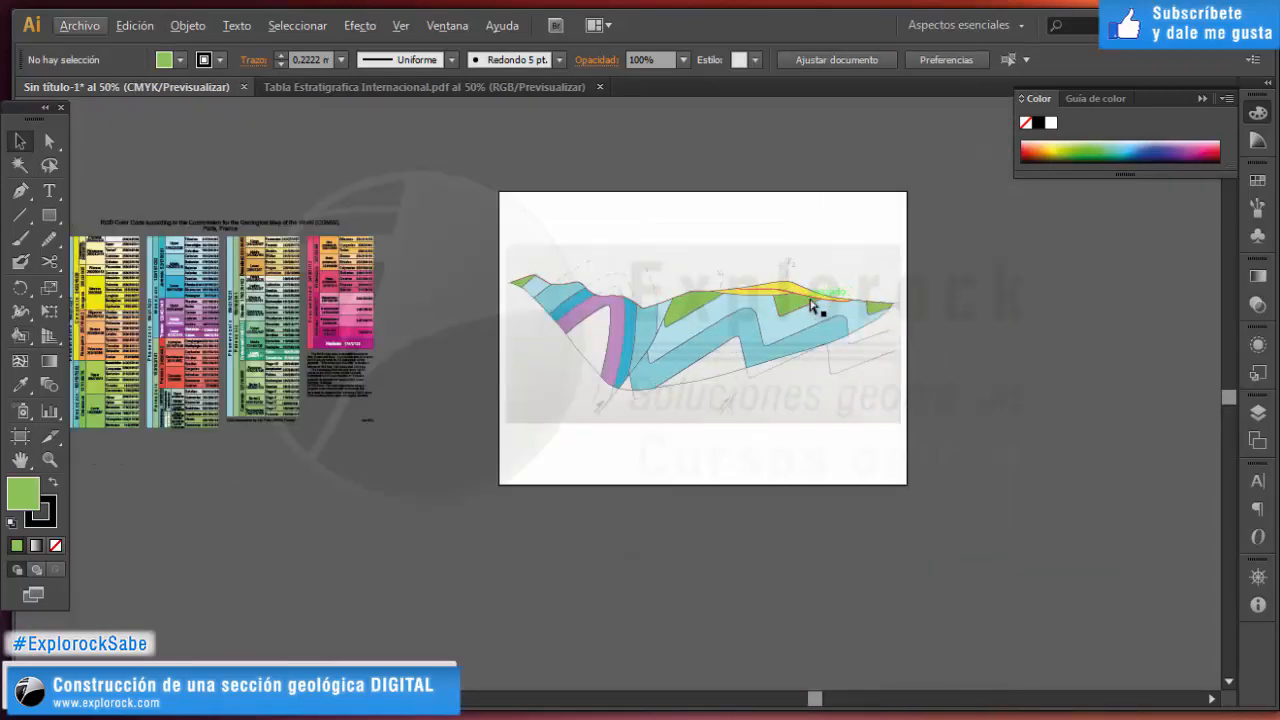
scroll(818, 306, left, 4)
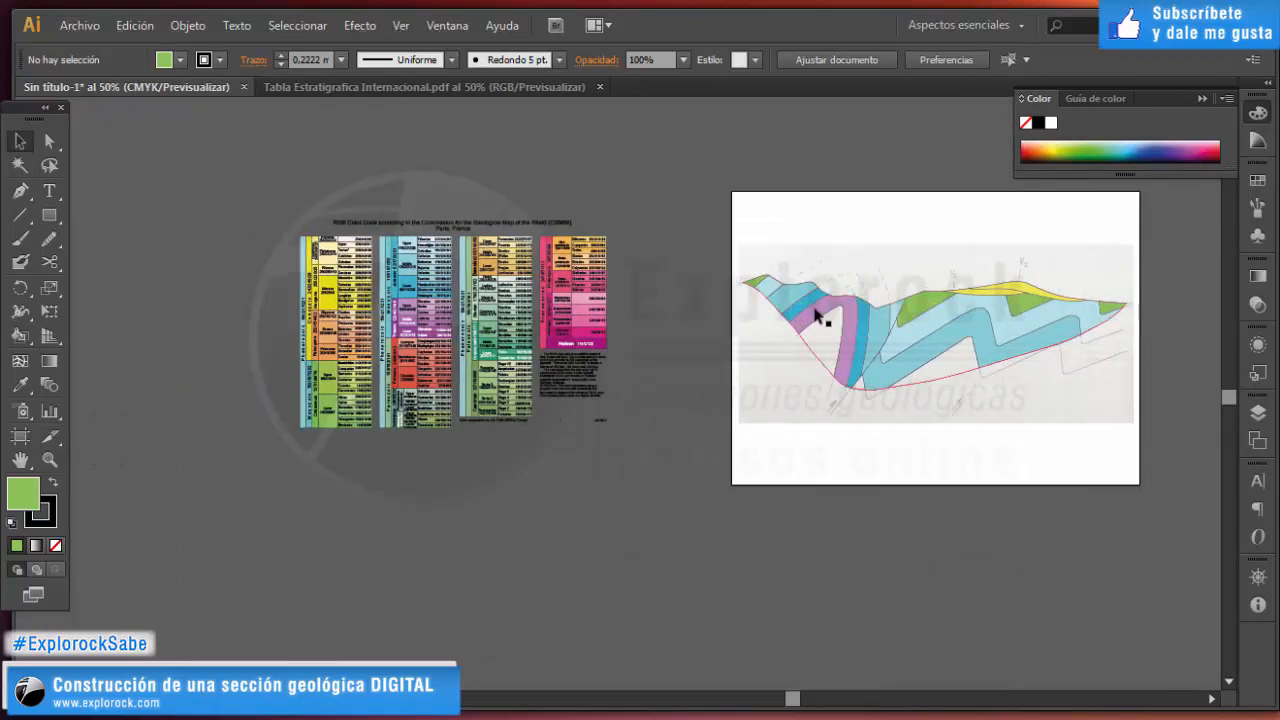
scroll(1022, 276, up, 1)
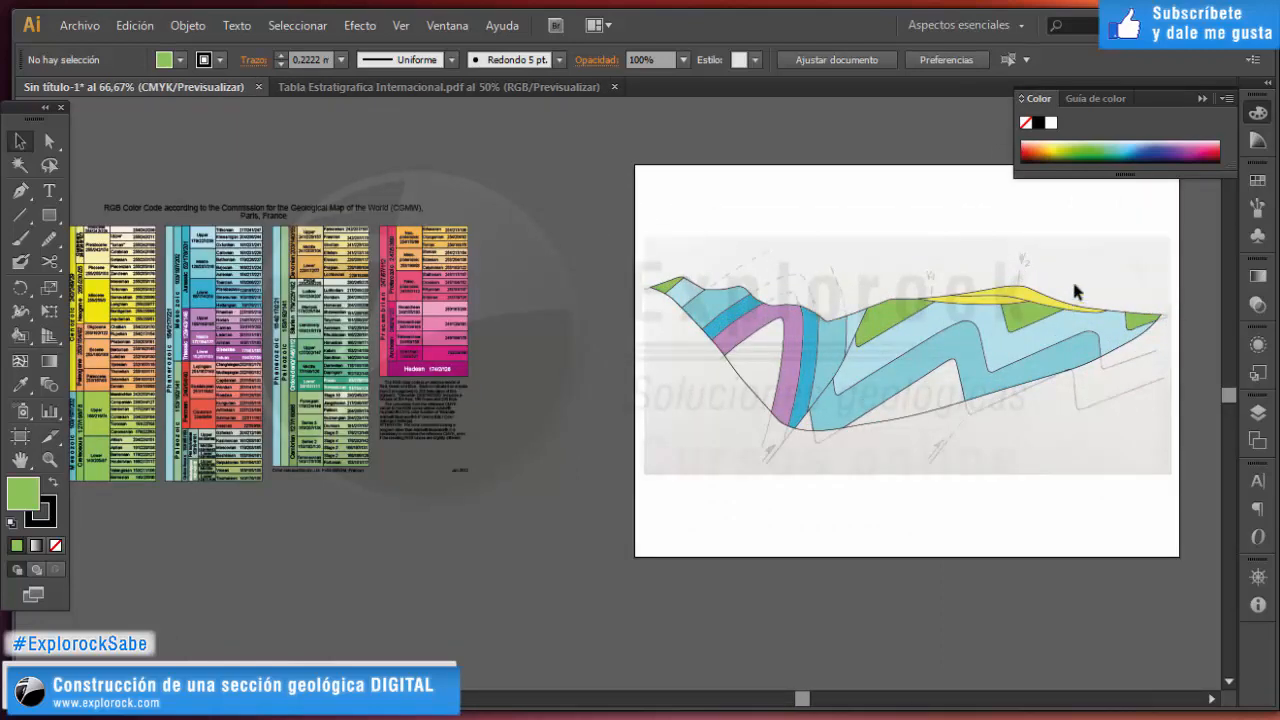
scroll(740, 300, left, 3)
scroll(238, 272, up, 2)
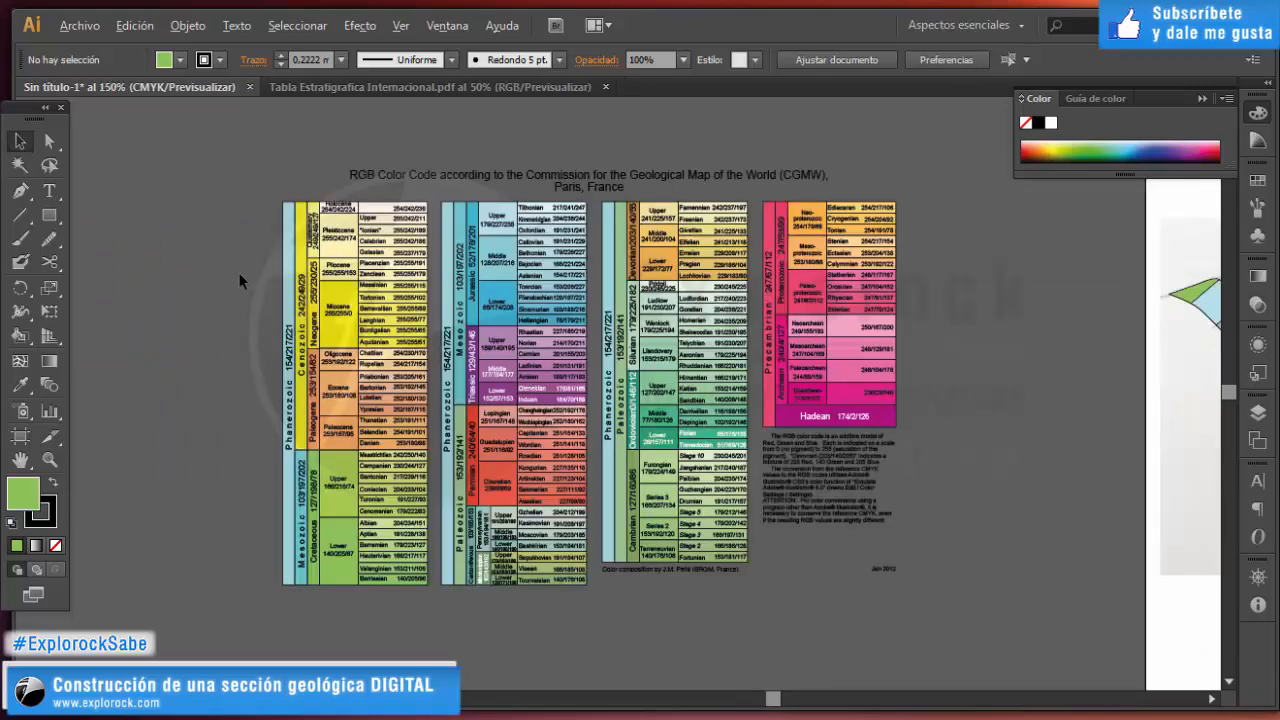
scroll(238, 272, up, 1)
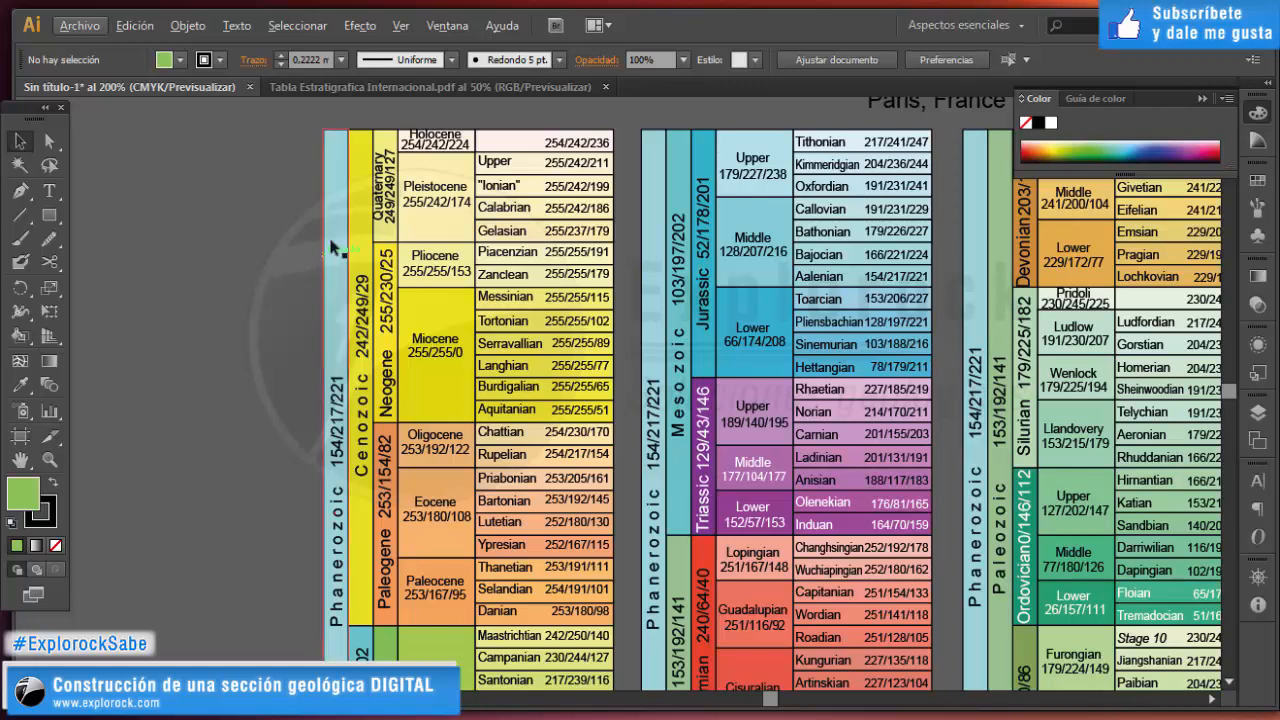
click(363, 220)
scroll(365, 222, up, 1)
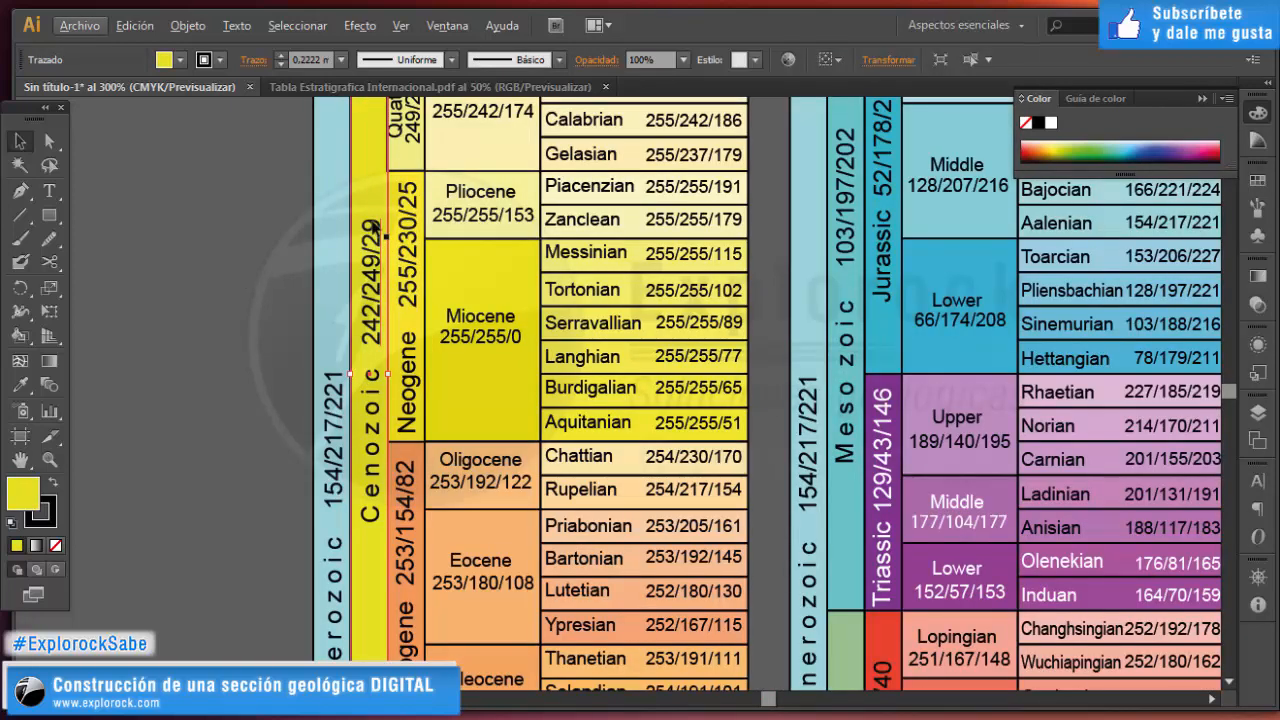
key(k)
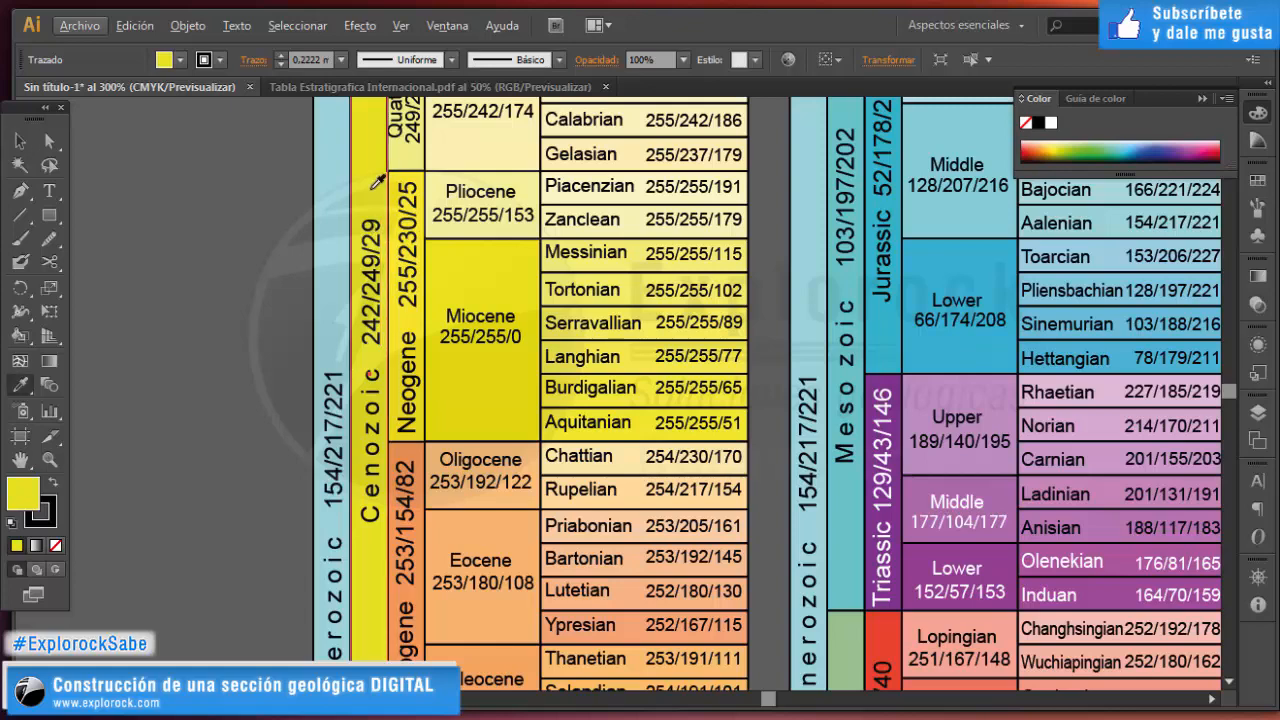
Fill both yellow layers at the top of the eastern section with the Cenozoic color.
scroll(206, 286, down, 4)
scroll(223, 331, right, 4)
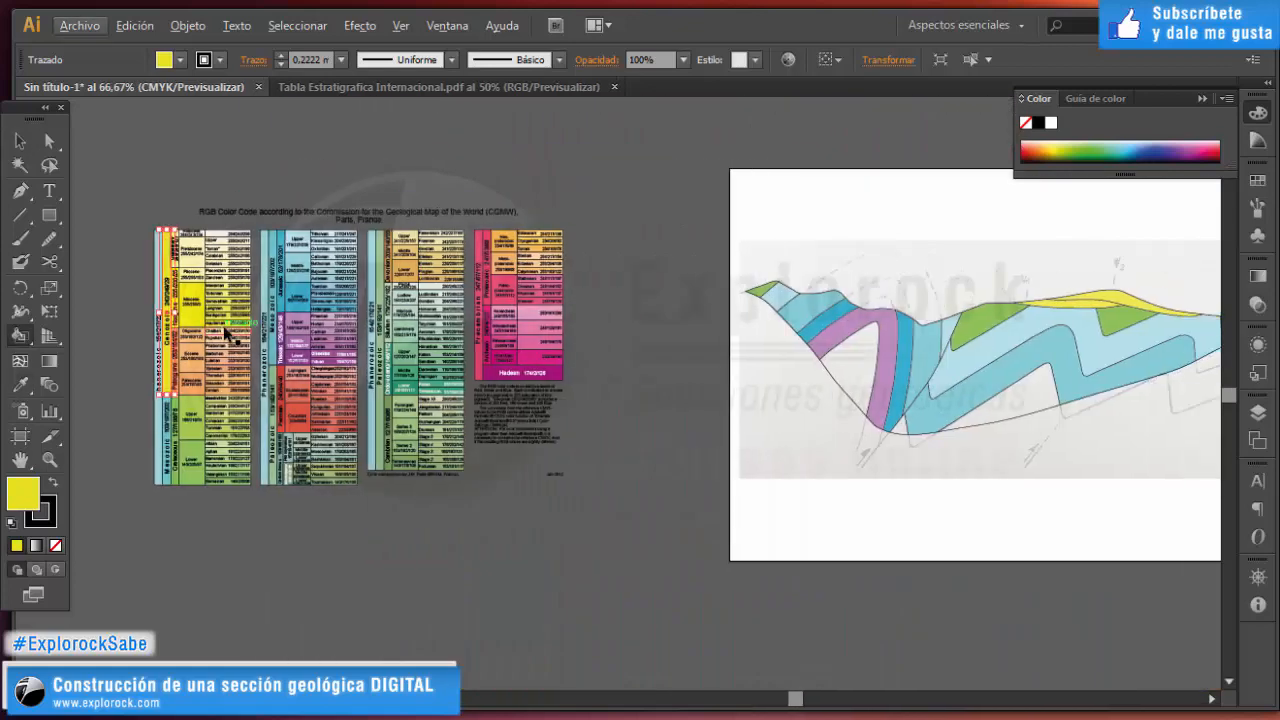
scroll(850, 292, up, 3)
scroll(828, 284, up, 1)
click(770, 370)
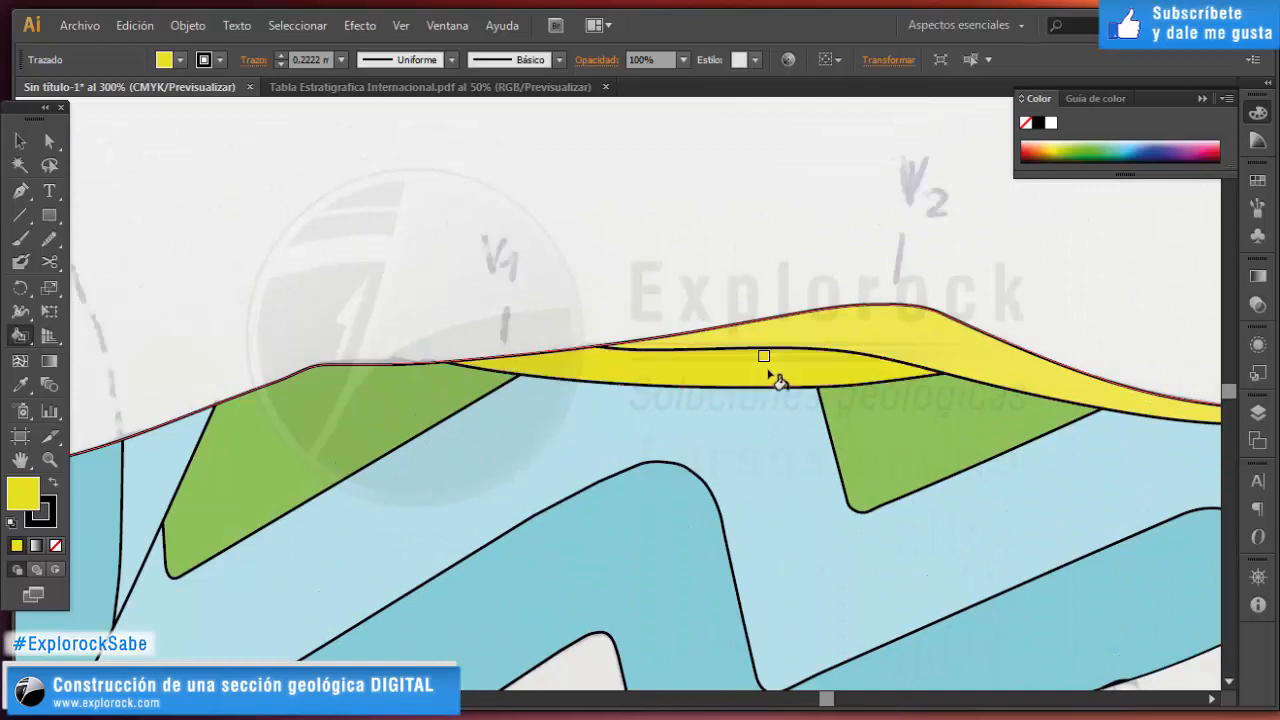
click(880, 338)
key(v)
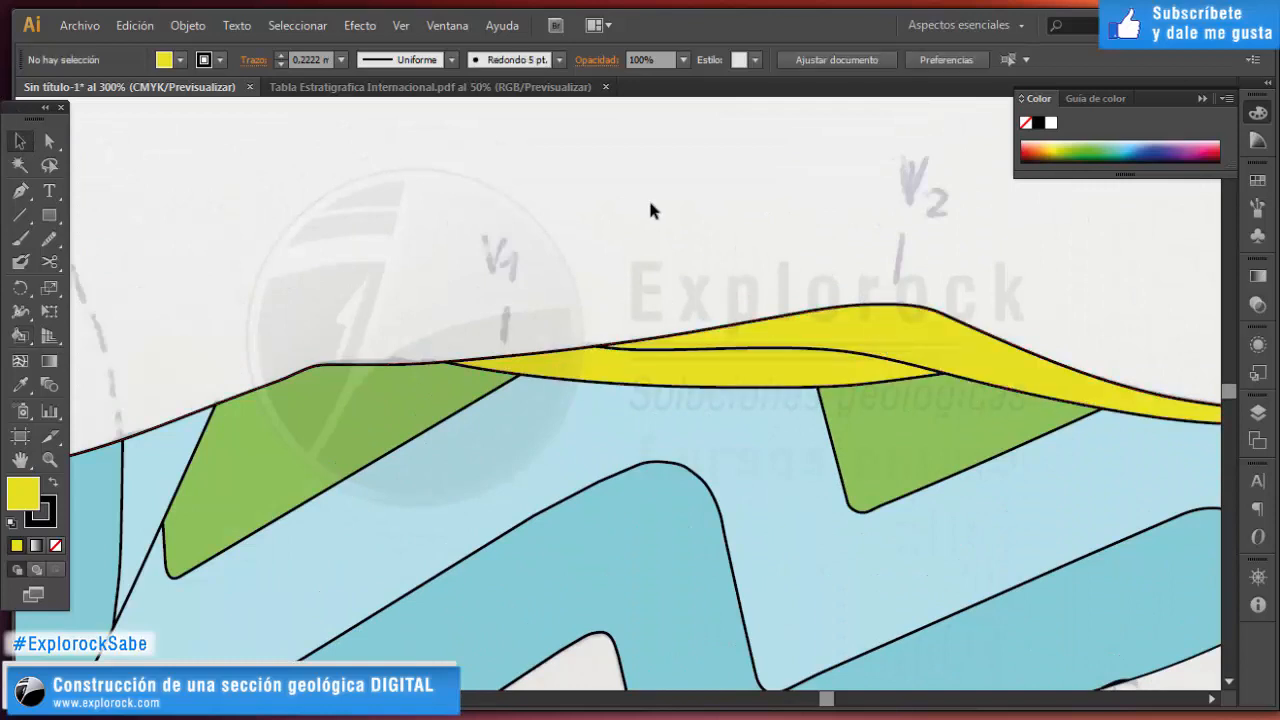
Delete the entire pasted stratigraphic table beside the artboard.
scroll(651, 205, down, 3)
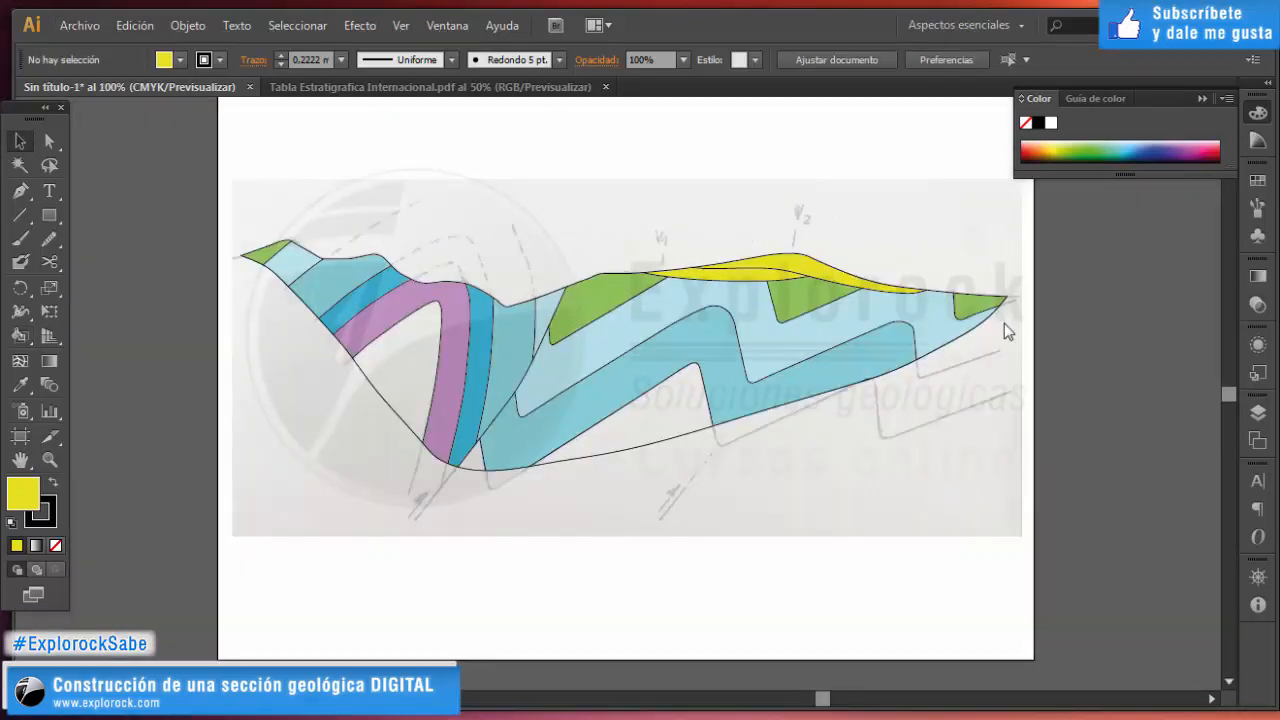
scroll(1100, 220, down, 2)
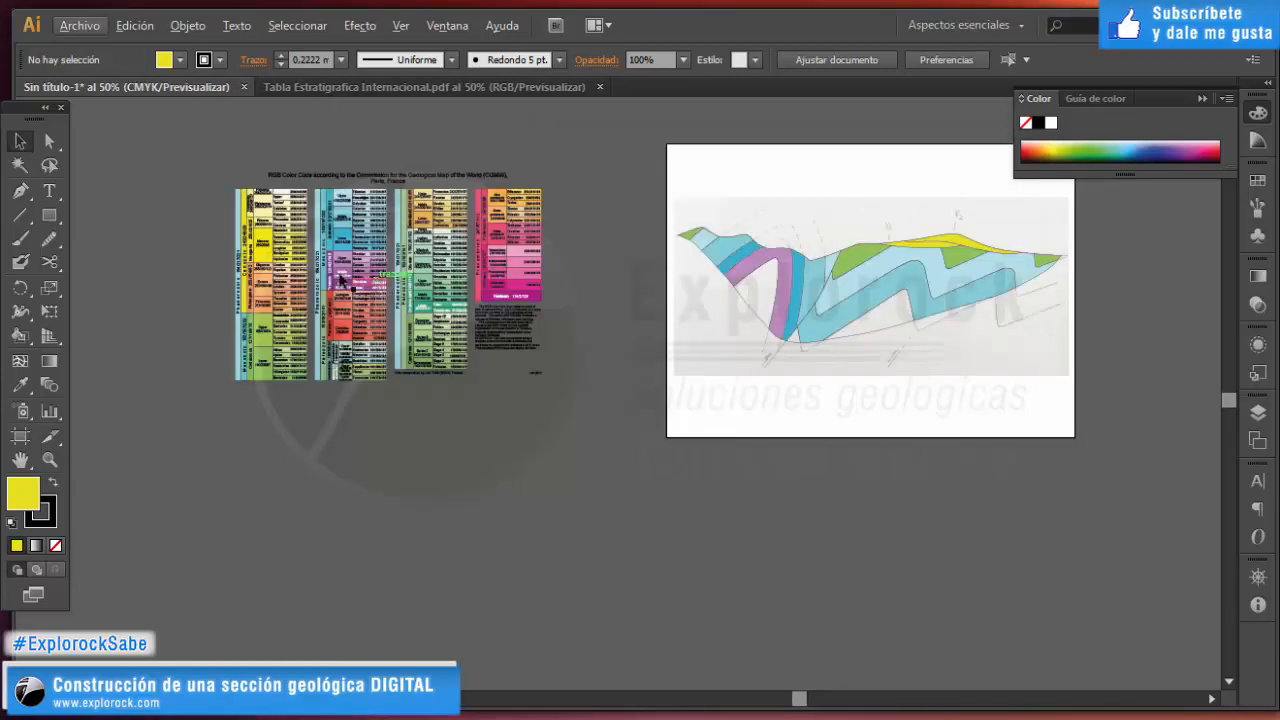
click(342, 262)
key(ctrl+a)
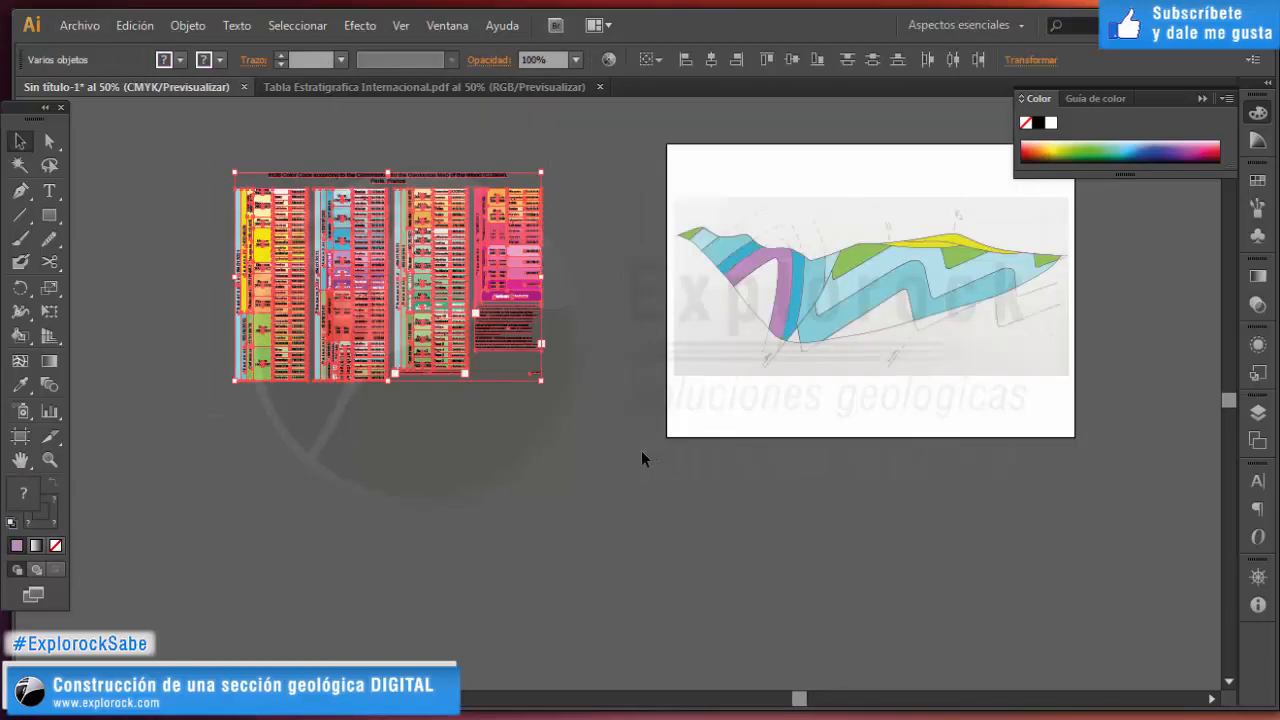
key(Delete)
Close the Tabla Estratigrafica Internacional.pdf document and view the cross-section at 100%.
scroll(624, 453, right, 4)
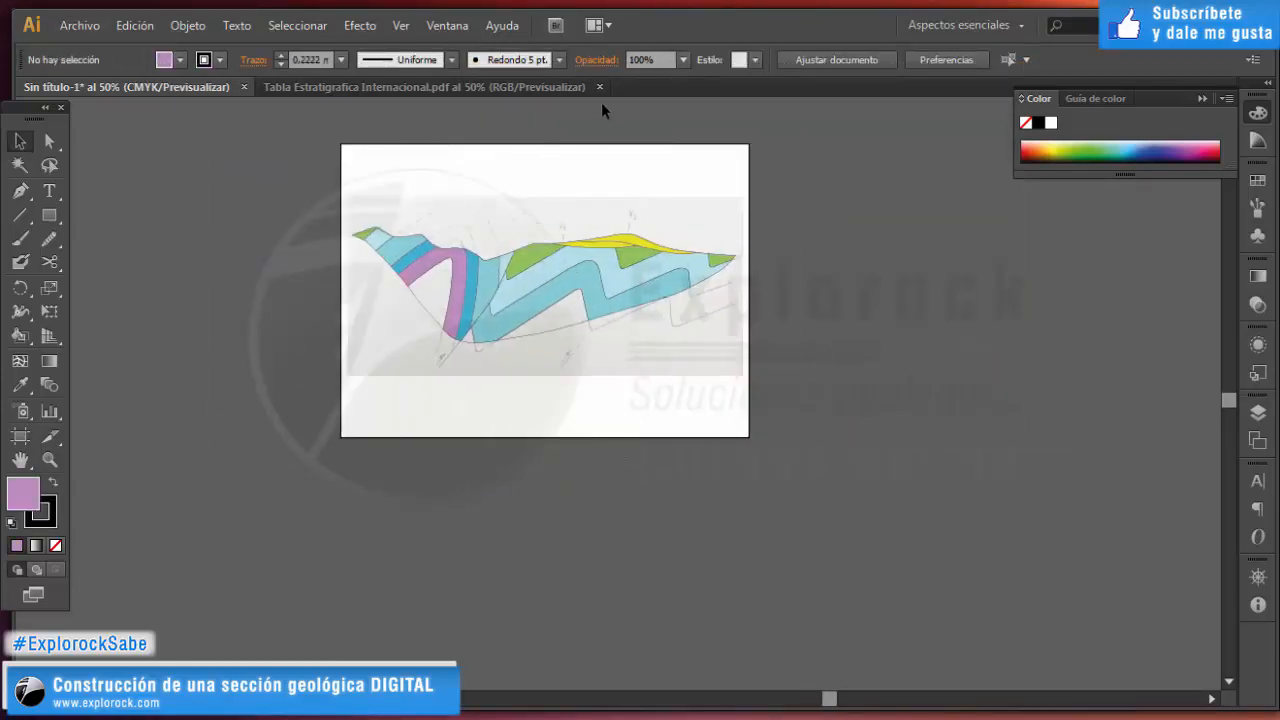
click(598, 88)
key(ctrl+1)
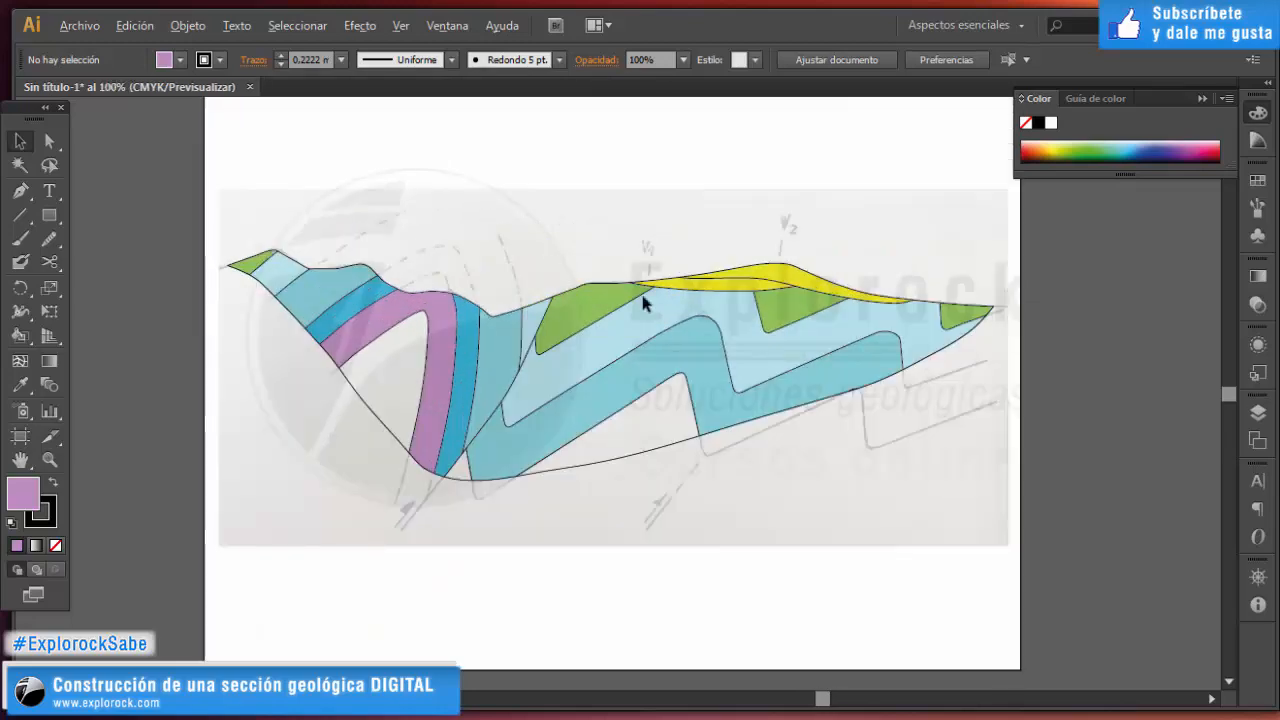
Hide the ESCANEO layer so only the colored tracing shows, and put the layer list away.
click(1260, 416)
click(1019, 444)
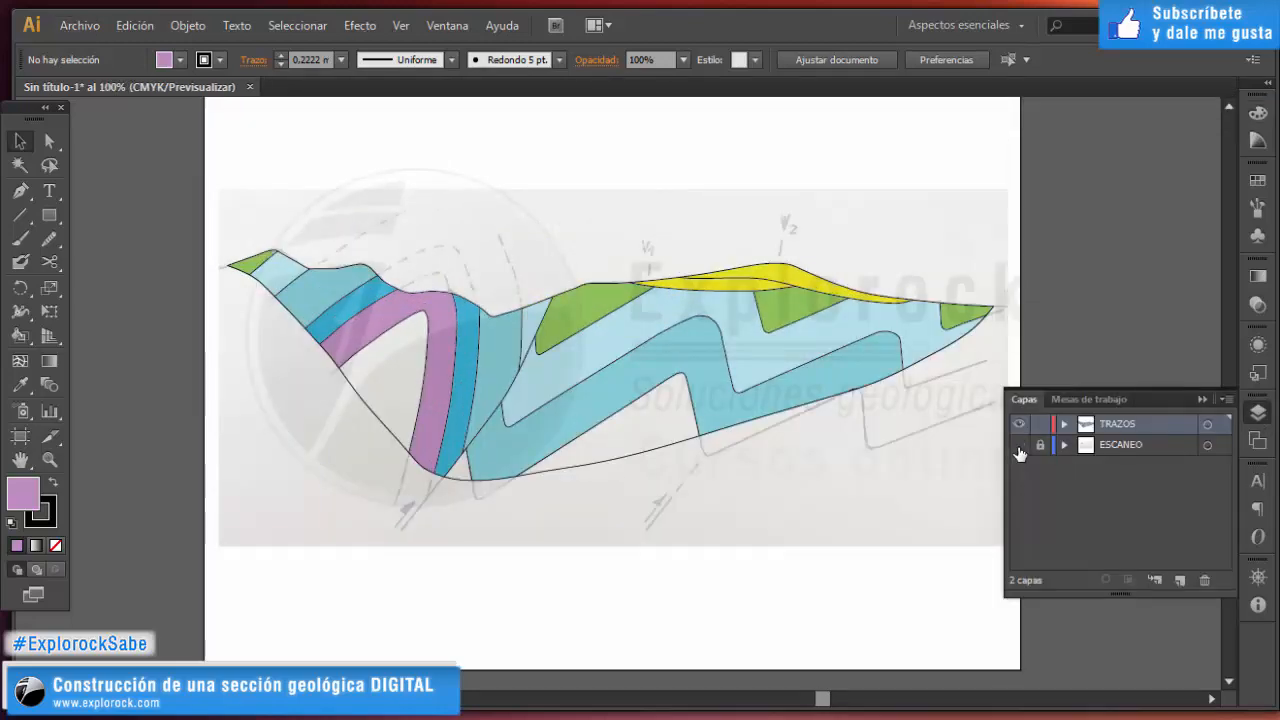
key(ctrl+minus)
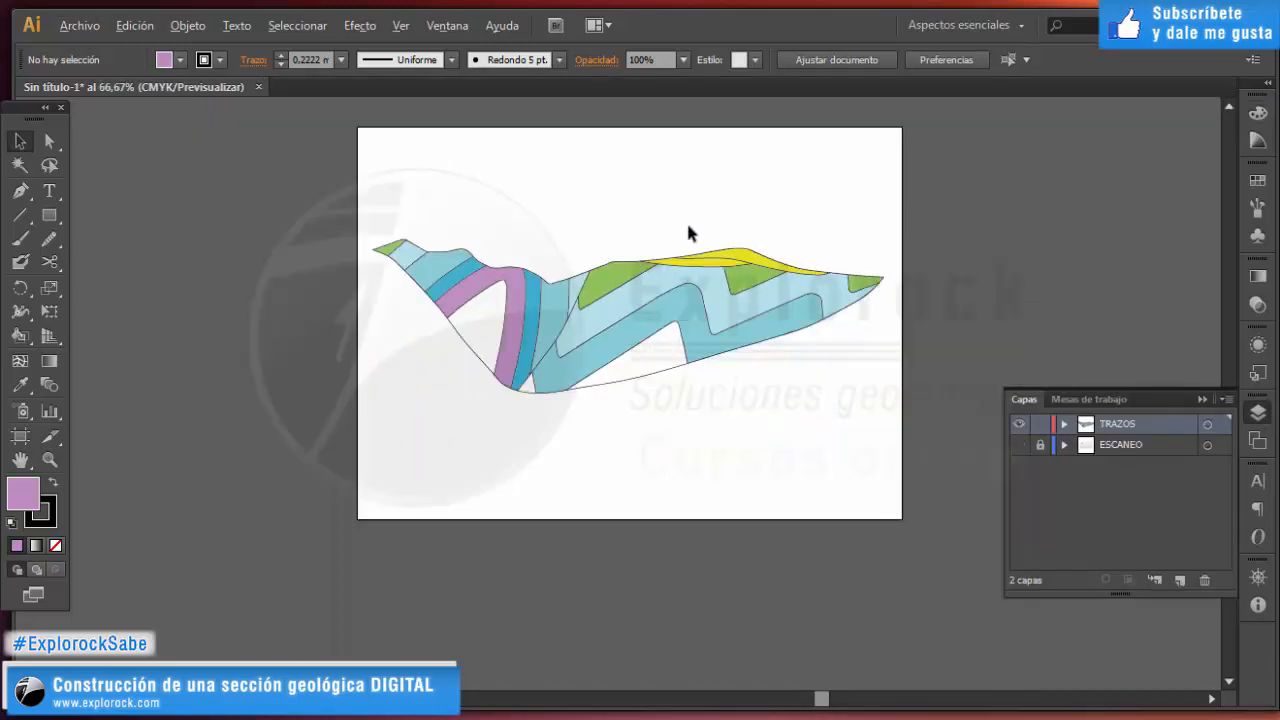
click(1202, 400)
key(ctrl+plus)
scroll(681, 229, up, 1)
scroll(687, 233, down, 1)
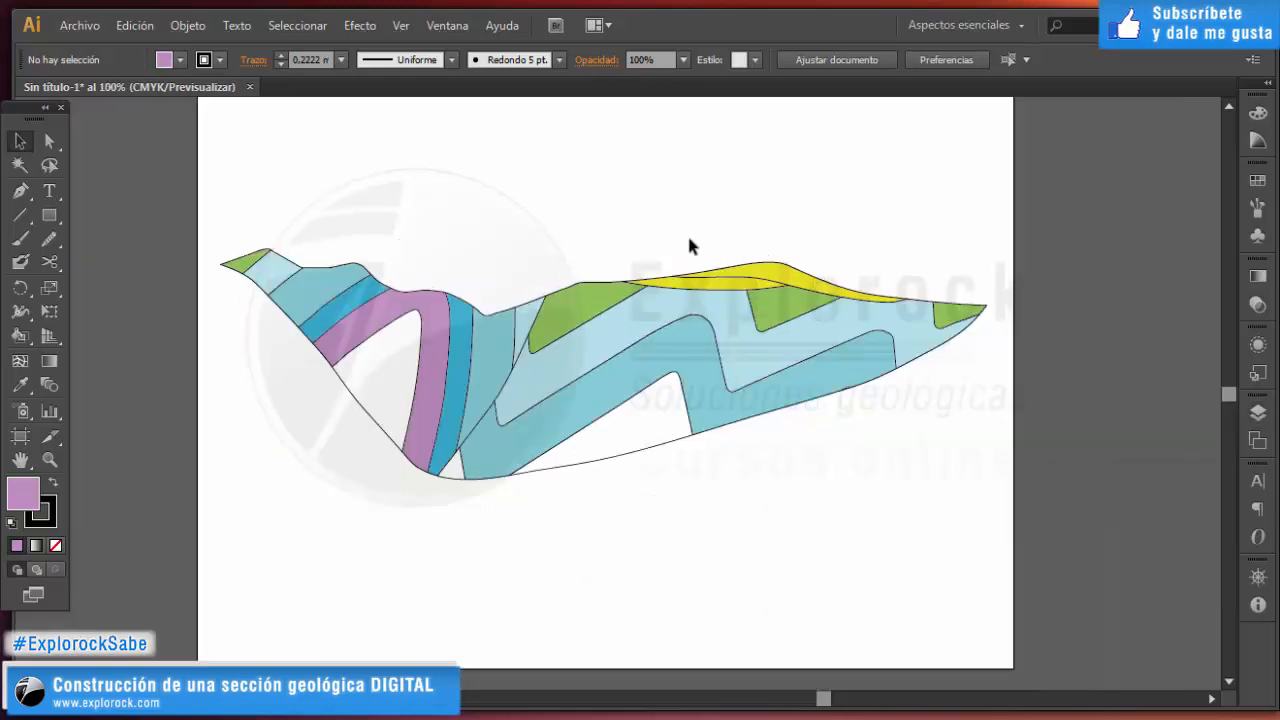
scroll(623, 240, up, 1)
scroll(624, 298, down, 1)
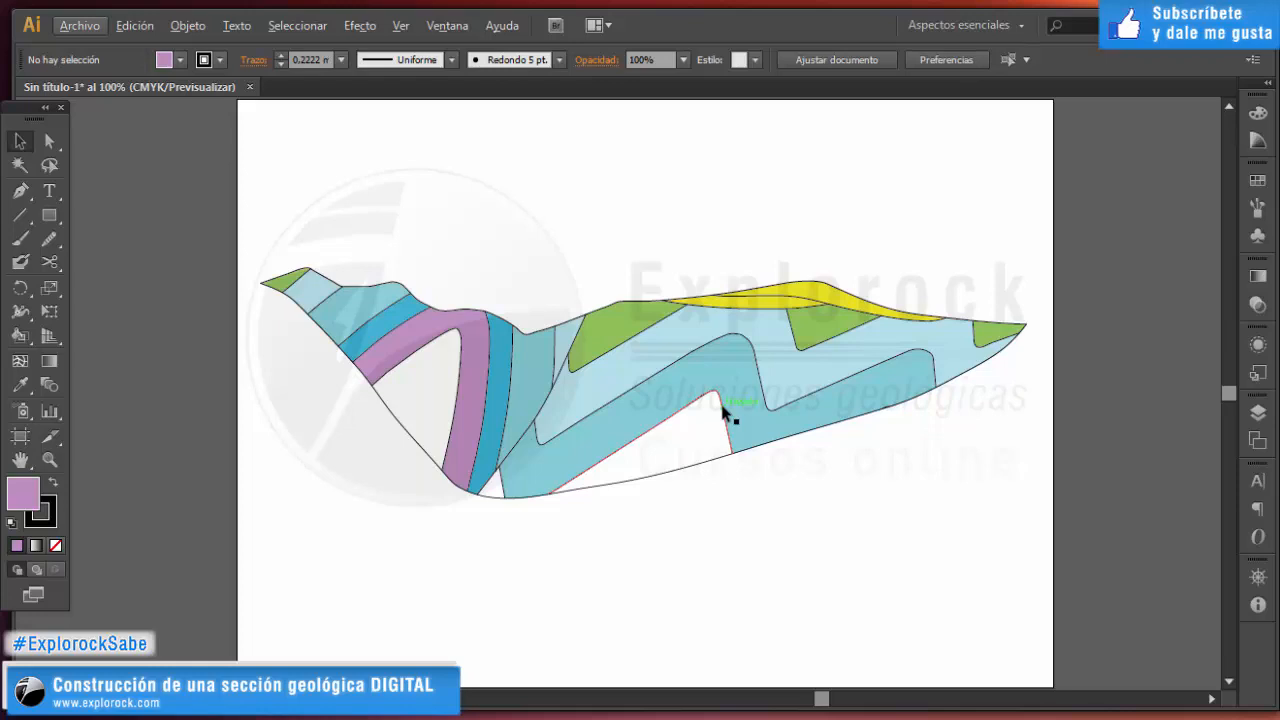
Remove the stroke from the curved lower outline of the cross-section inside the Live Paint group.
double_click(651, 469)
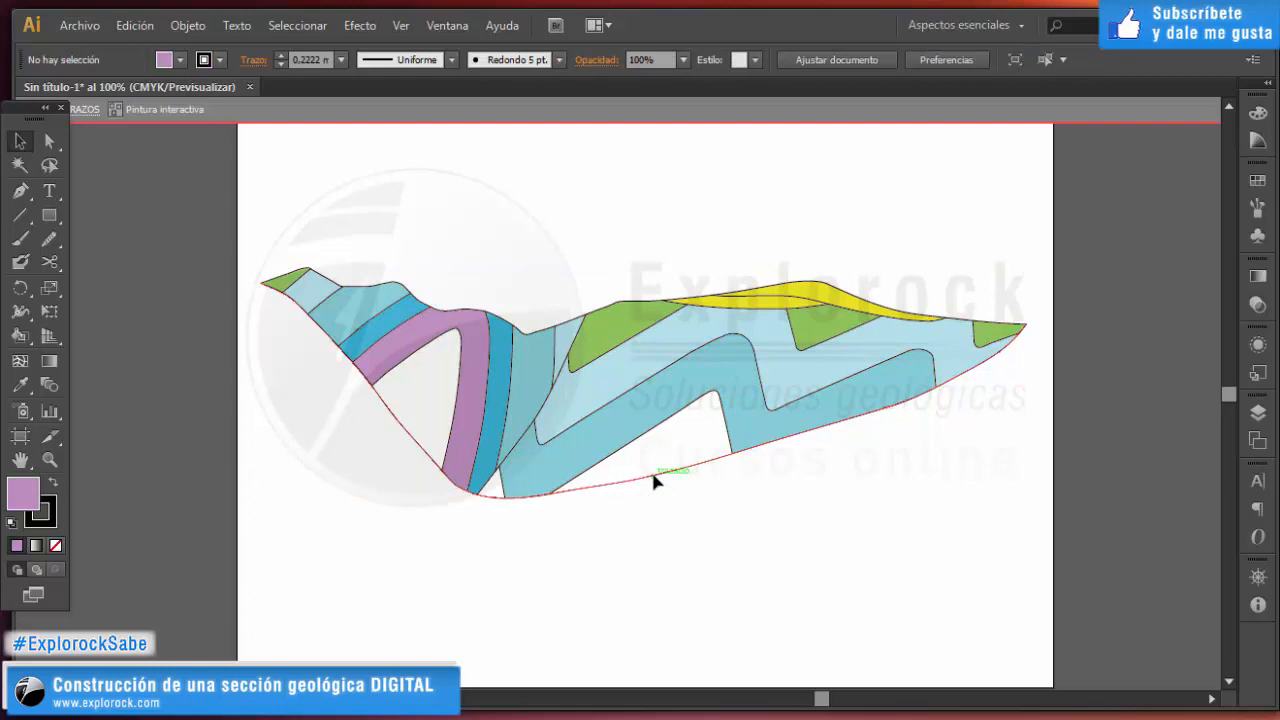
click(653, 477)
click(1258, 276)
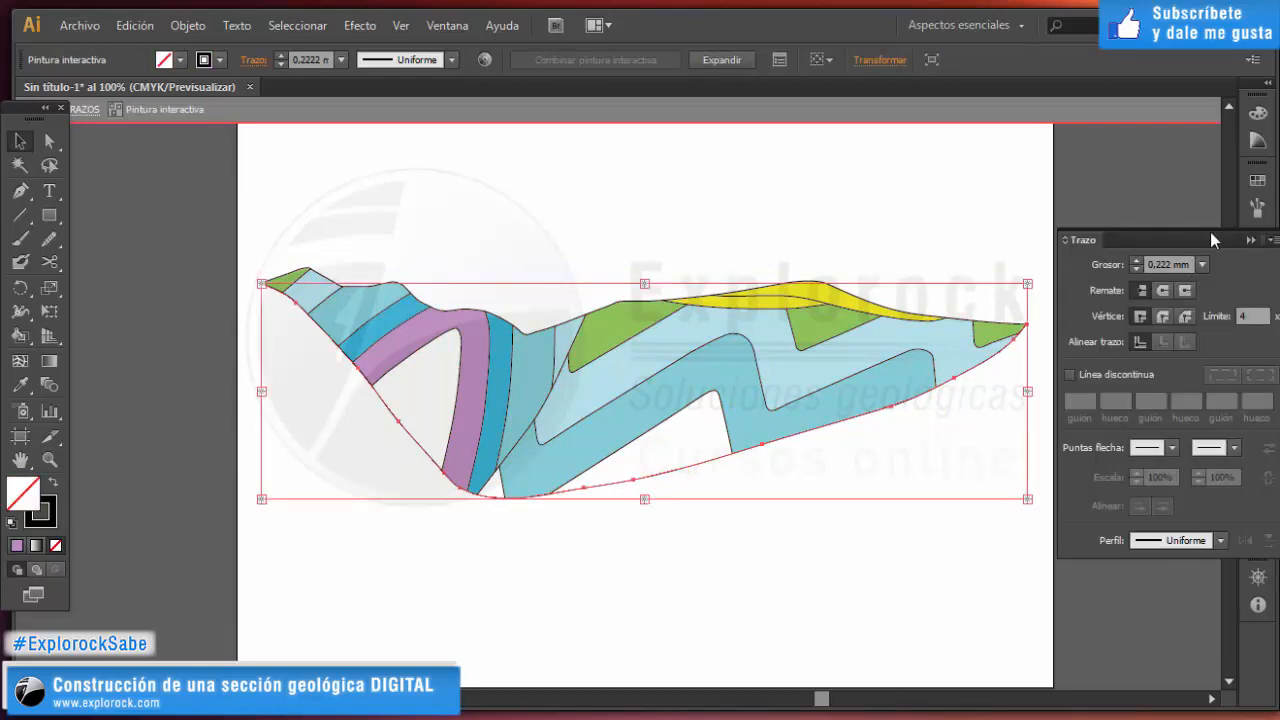
drag(1210, 231, 1102, 237)
click(1027, 272)
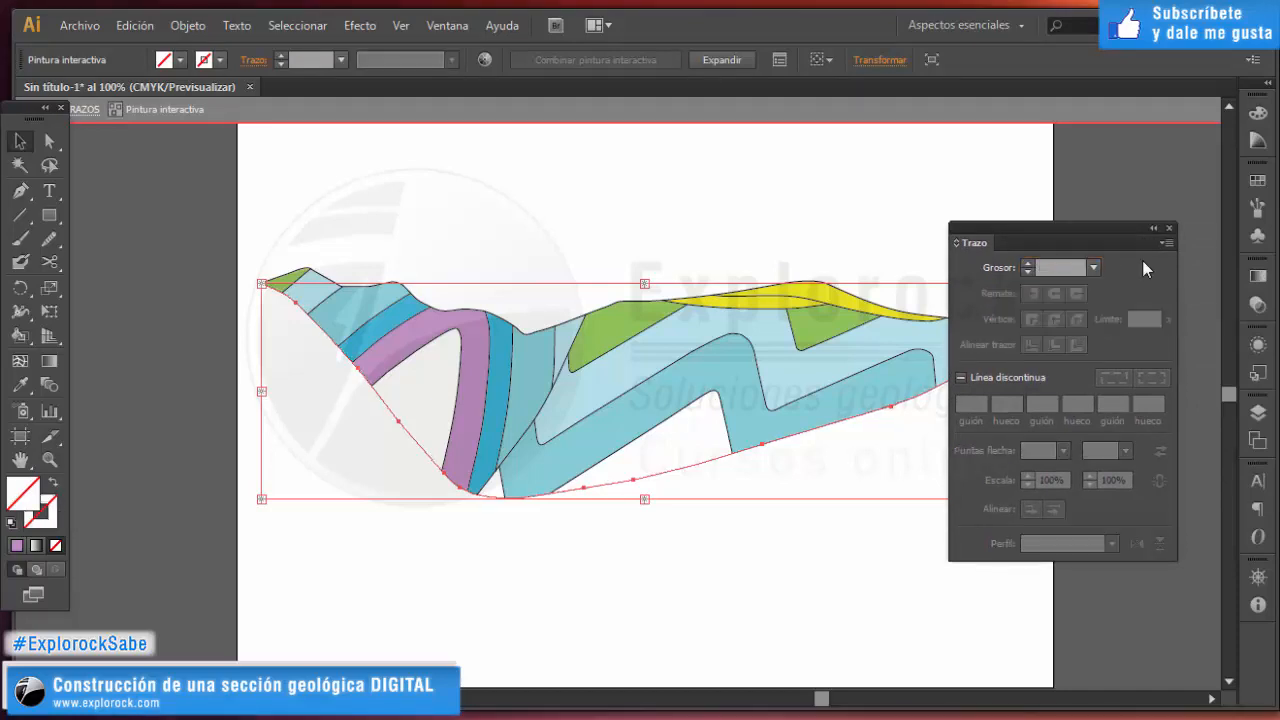
click(737, 574)
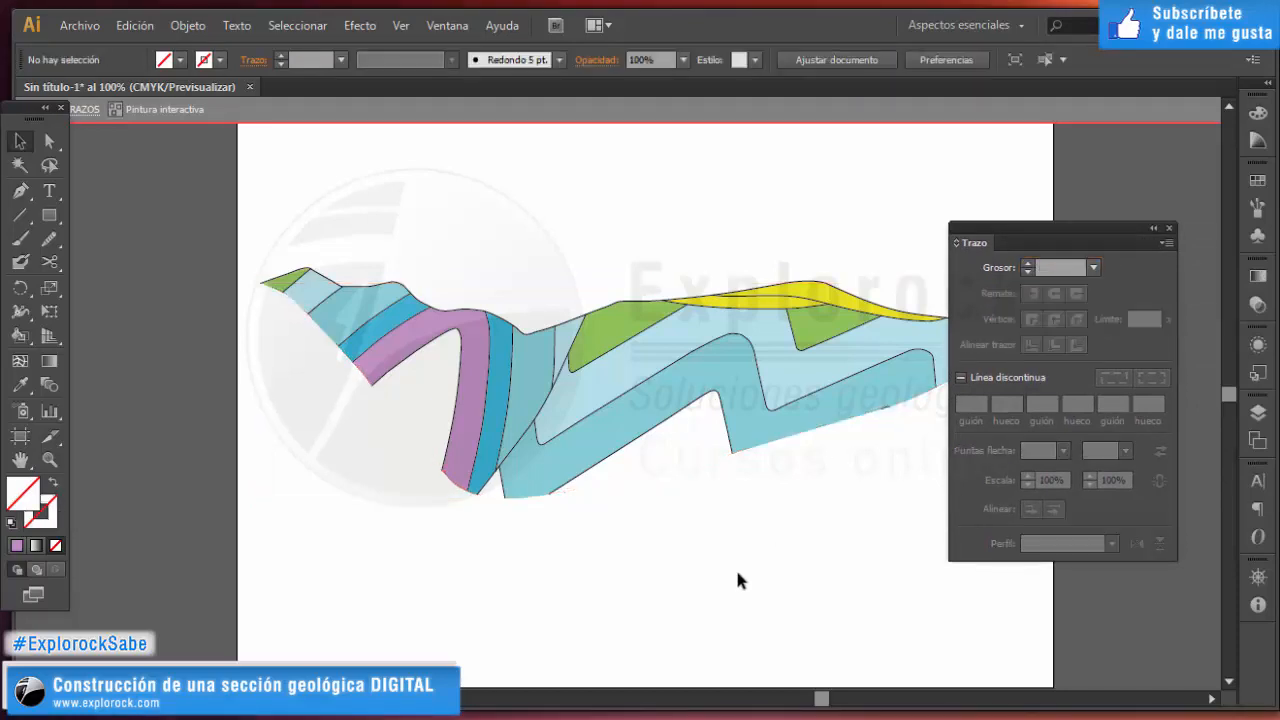
double_click(1152, 230)
scroll(894, 326, up, 1)
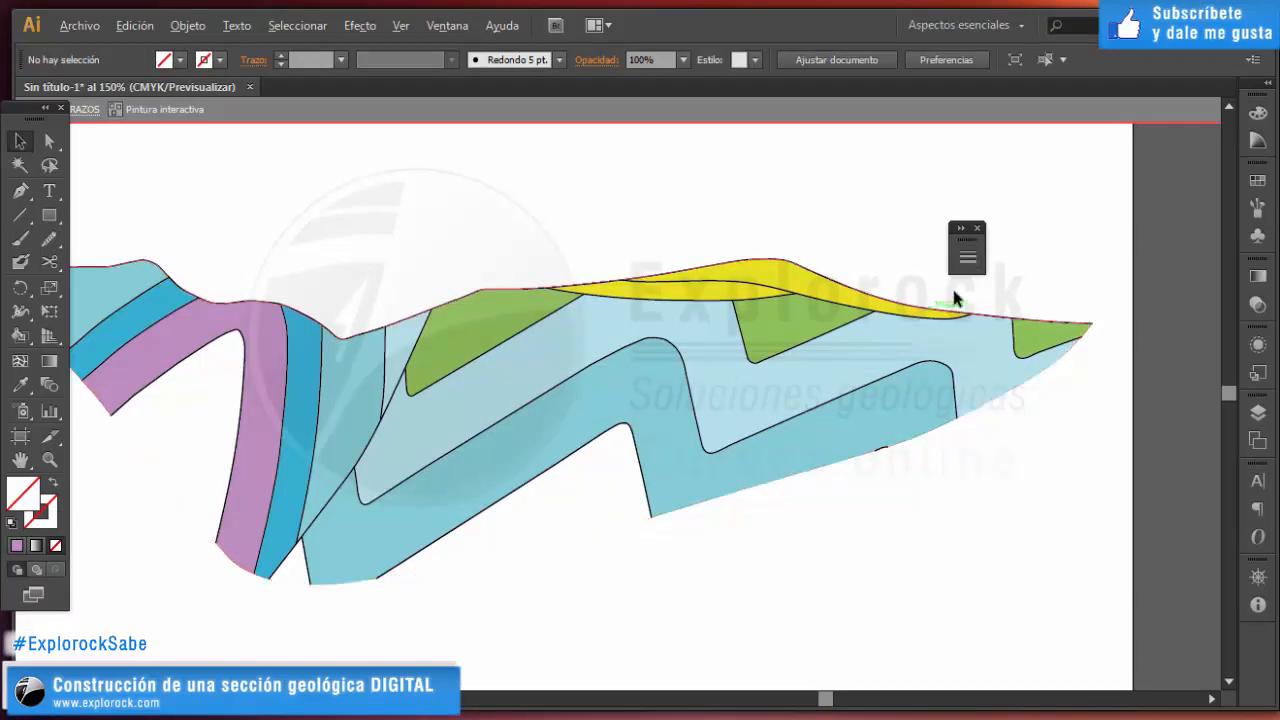
drag(975, 237, 1092, 178)
scroll(1080, 245, down, 1)
scroll(789, 214, up, 1)
scroll(712, 297, down, 1)
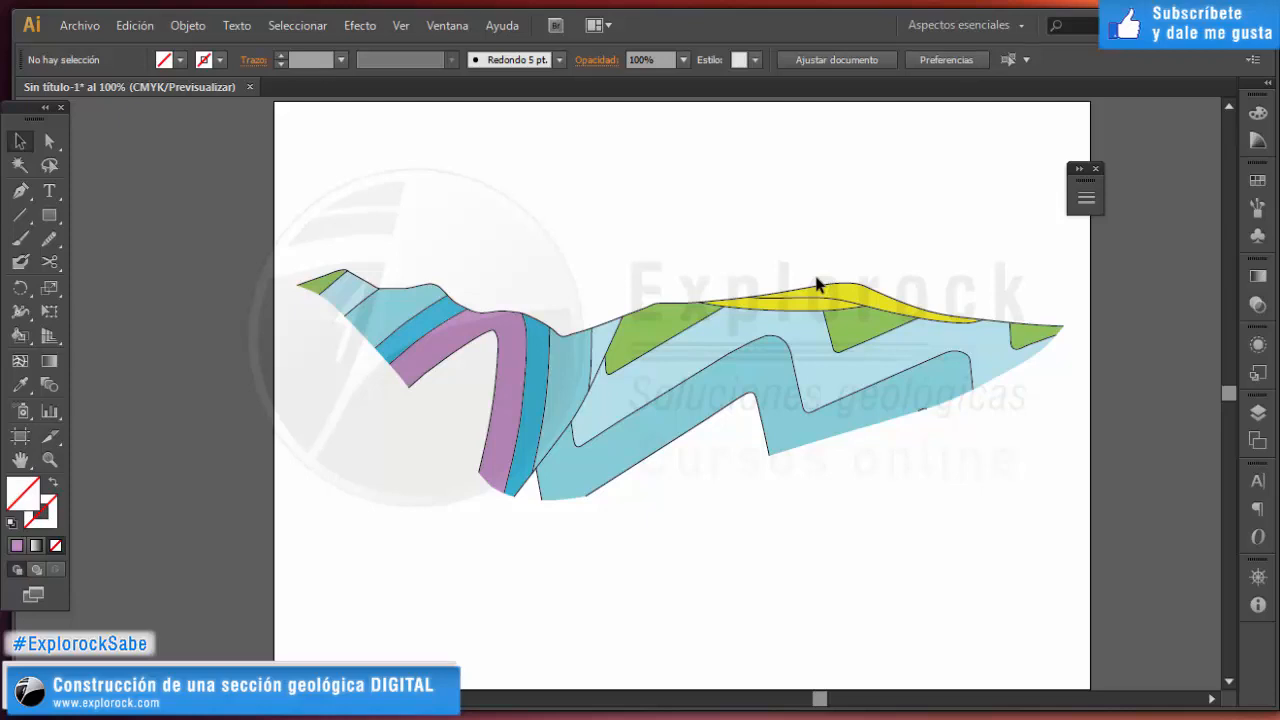
Isolate the fault line between the western and eastern blocks and set its stroke weight to 2 mm.
scroll(567, 410, up, 2)
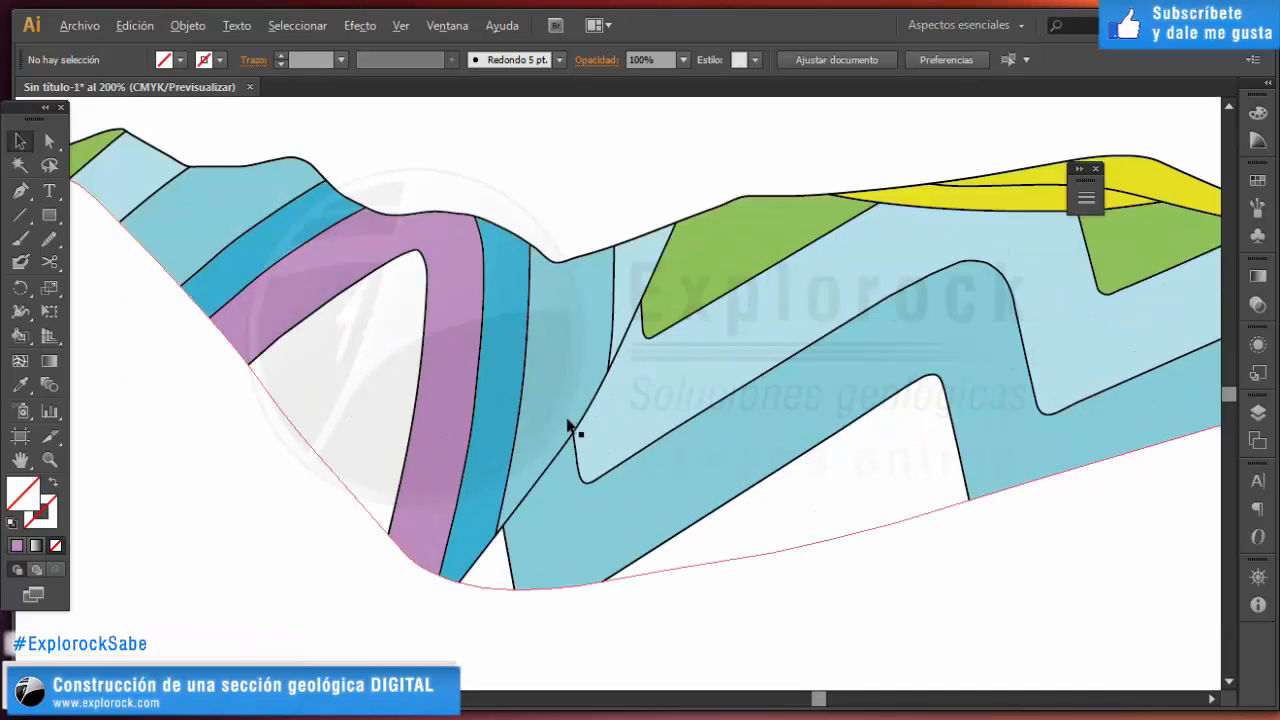
click(480, 563)
double_click(480, 563)
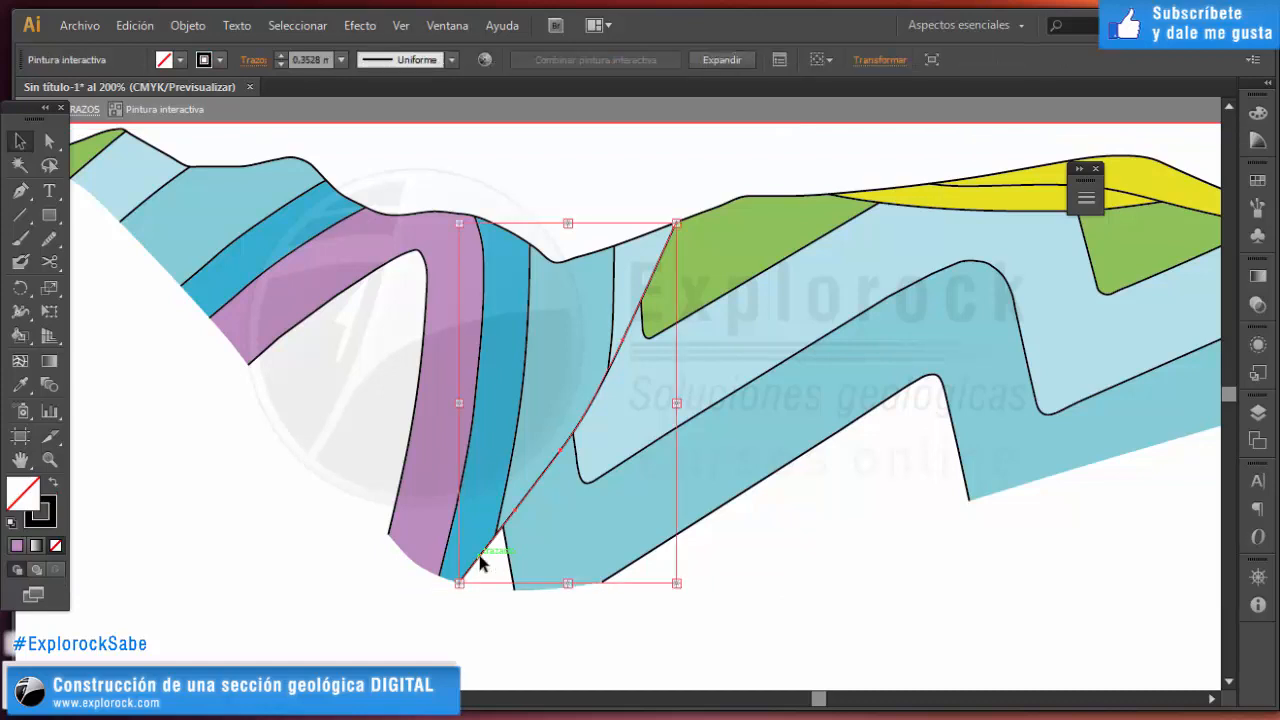
scroll(486, 563, down, 1)
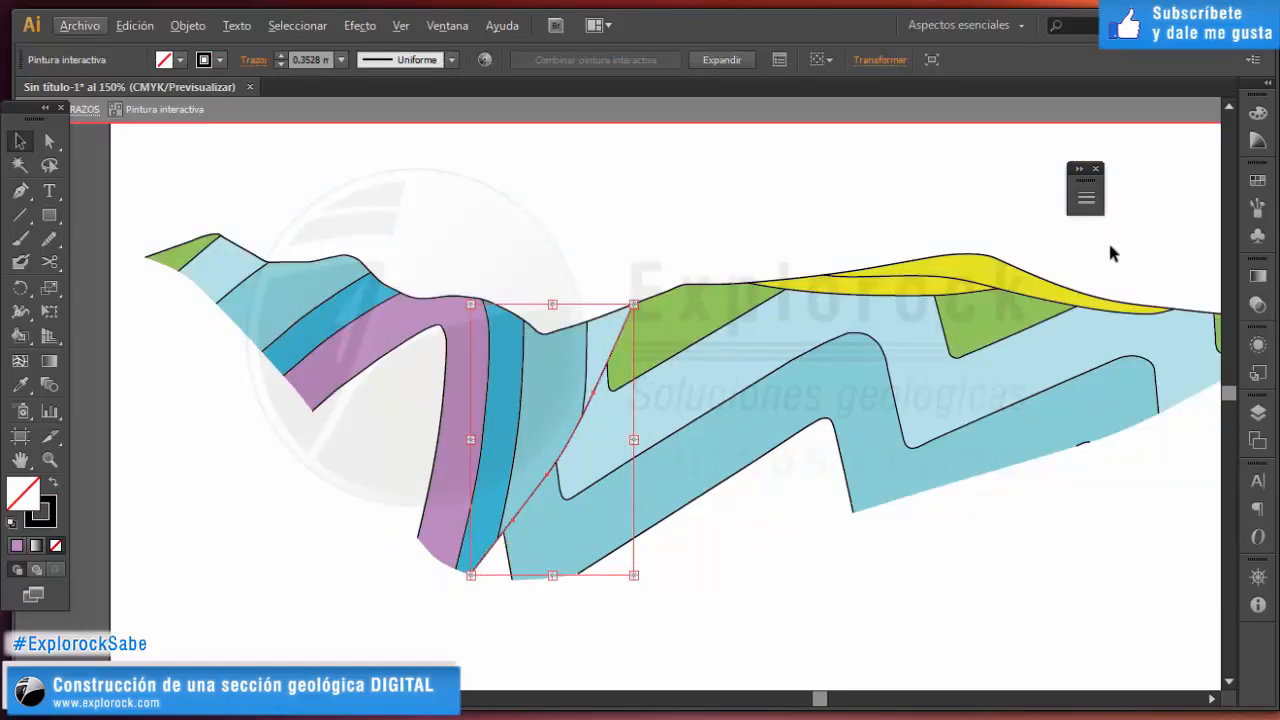
click(1086, 197)
click(934, 209)
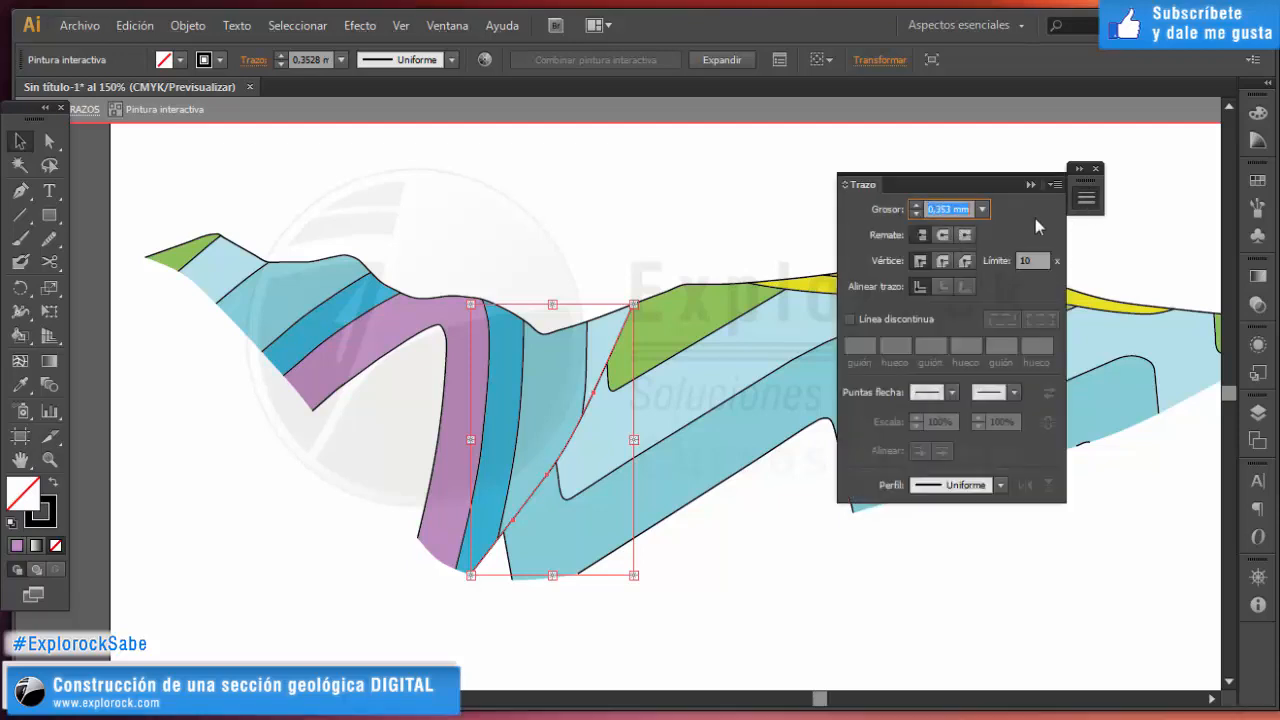
text(2)
key(Return)
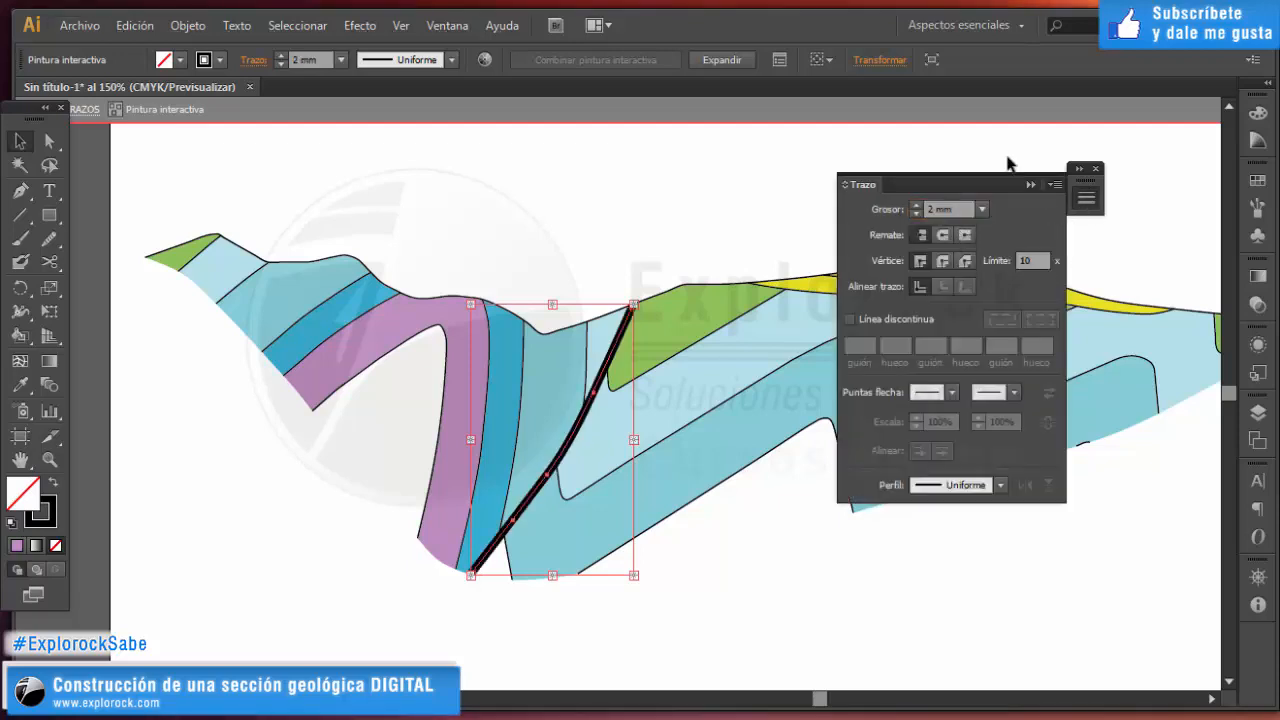
Reduce the fault line's stroke weight to 1 mm.
drag(956, 211, 907, 211)
text(1)
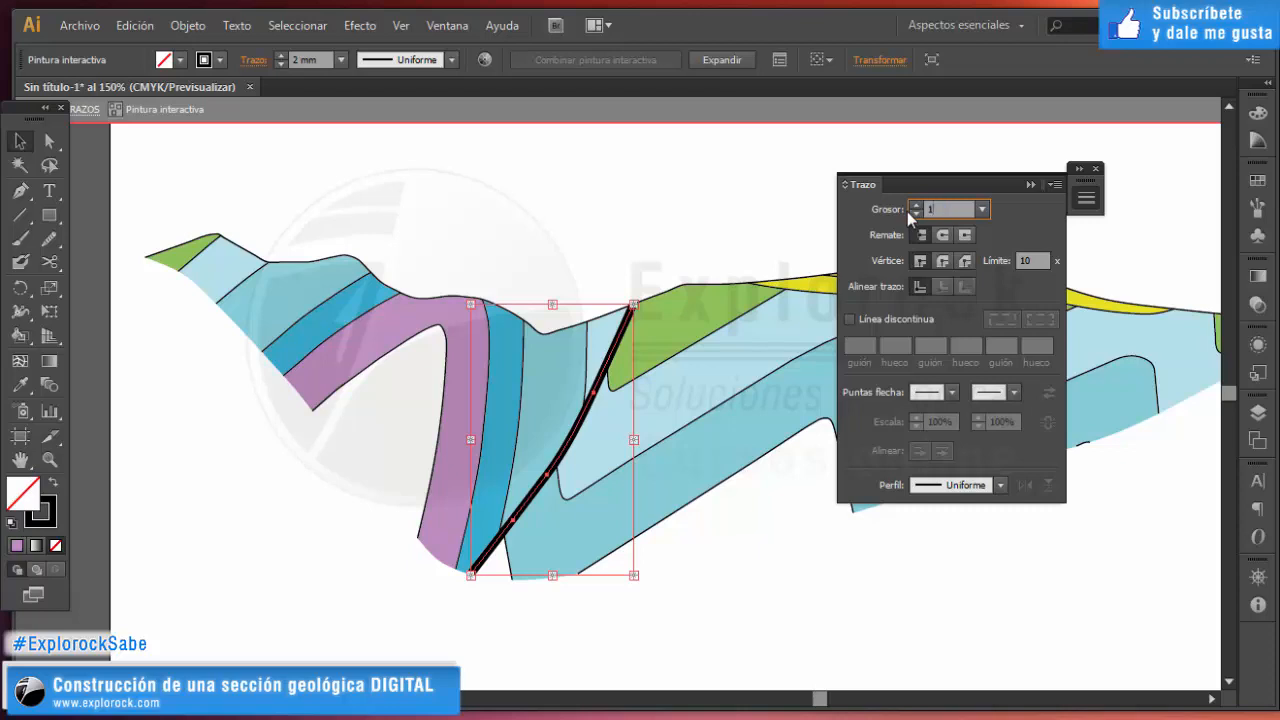
key(Return)
Set the fault line's stroke weight to 1.4 mm and leave isolation mode, with the stroke settings moved aside.
drag(955, 211, 895, 213)
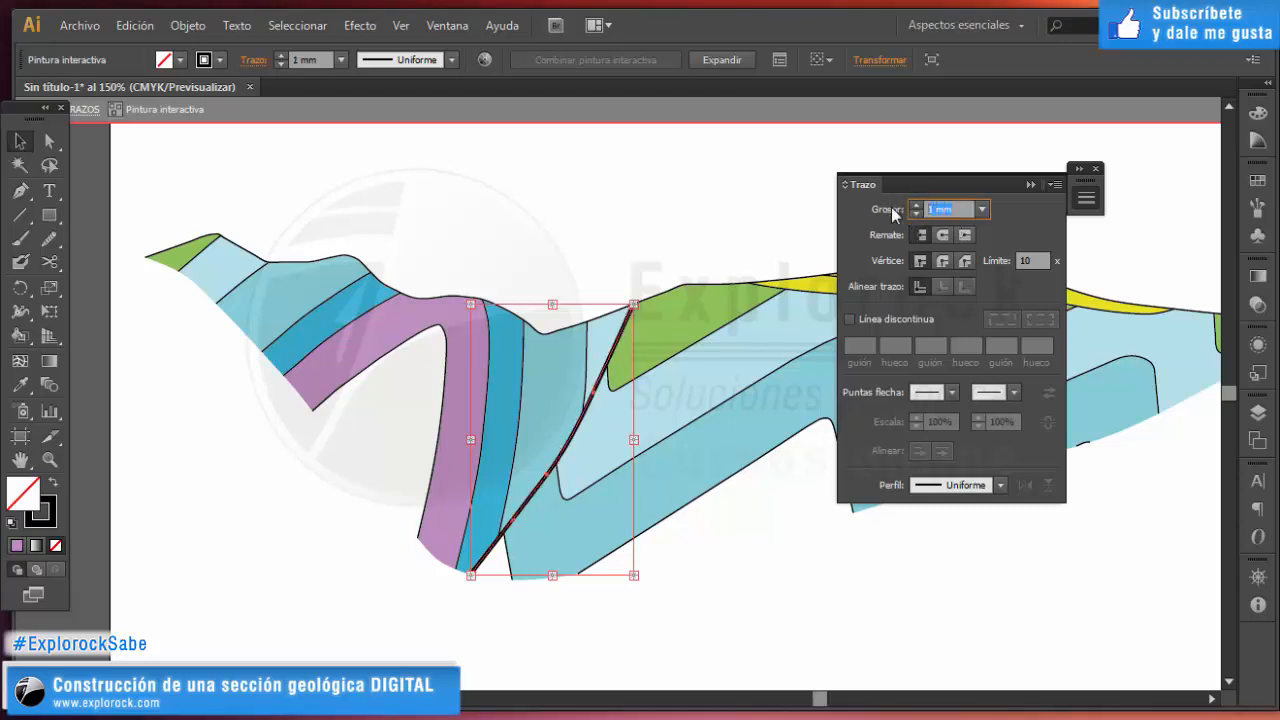
text(1,4)
key(Return)
click(580, 207)
scroll(520, 250, down, 2)
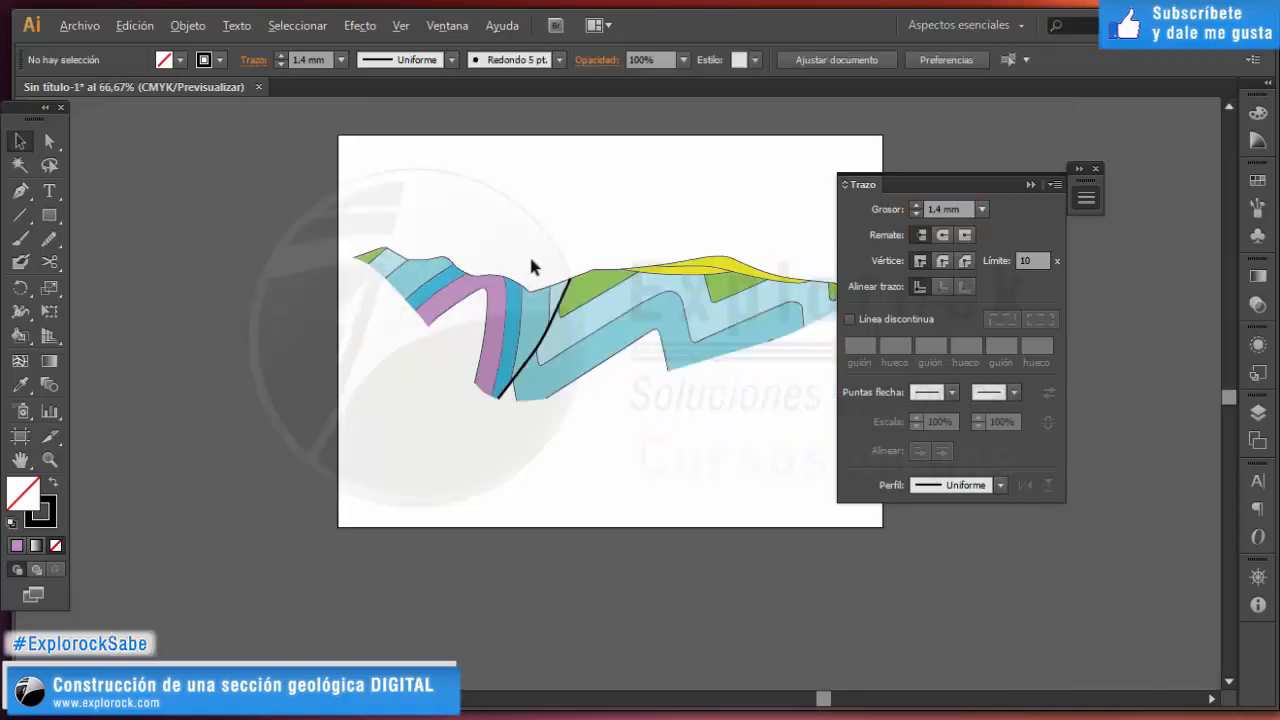
scroll(640, 215, up, 1)
drag(923, 188, 1095, 217)
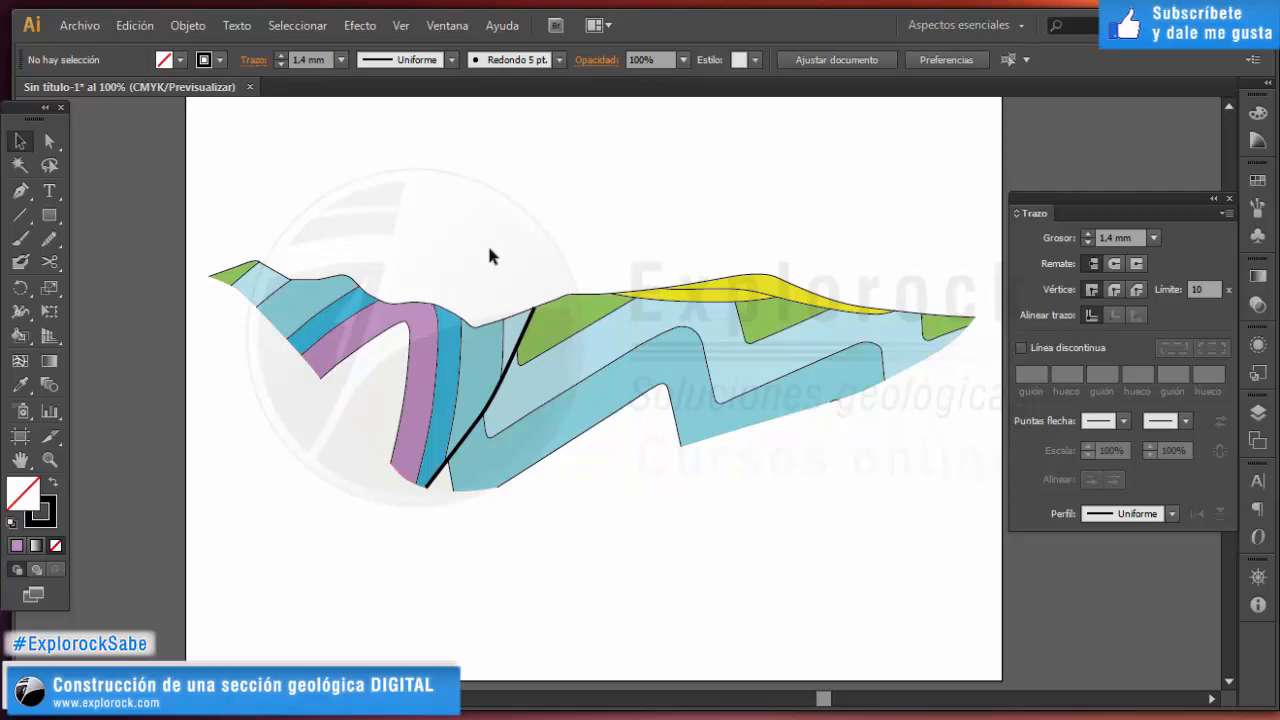
Shorten the artboard from its upper and lower edges to frame the cross-section closely, keeping the 297 mm width.
scroll(489, 249, down, 1)
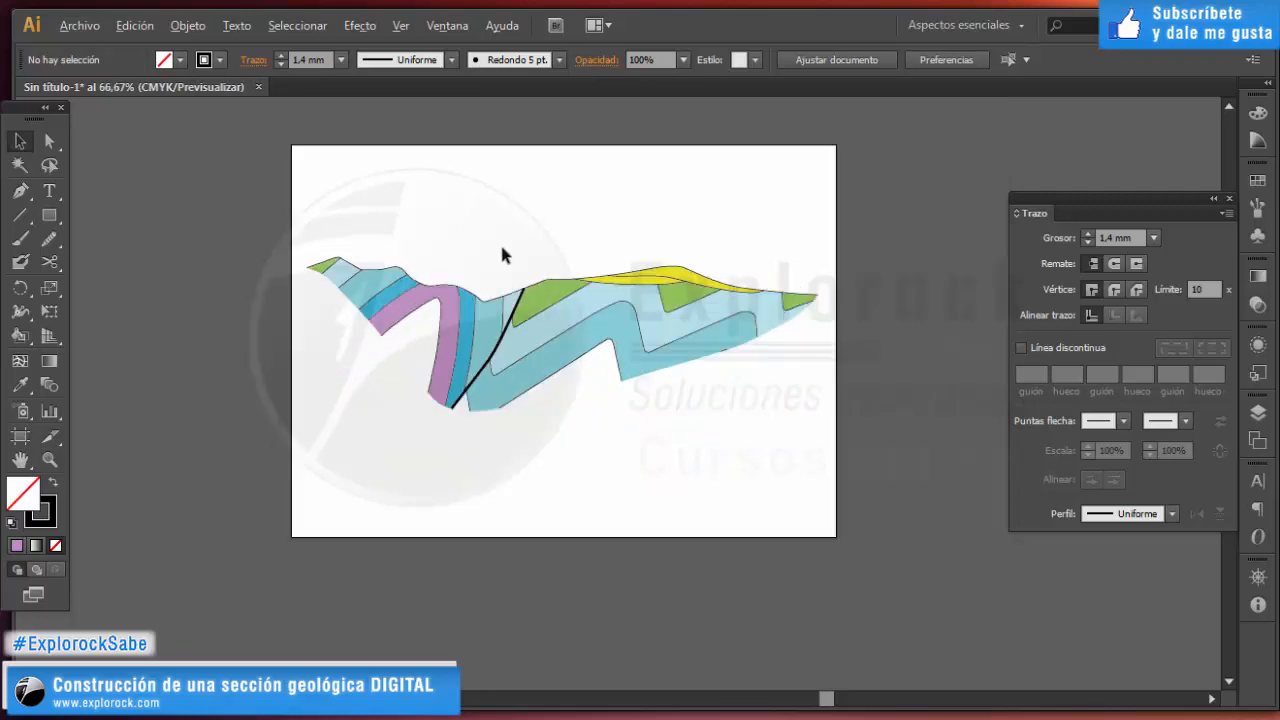
key(shift+o)
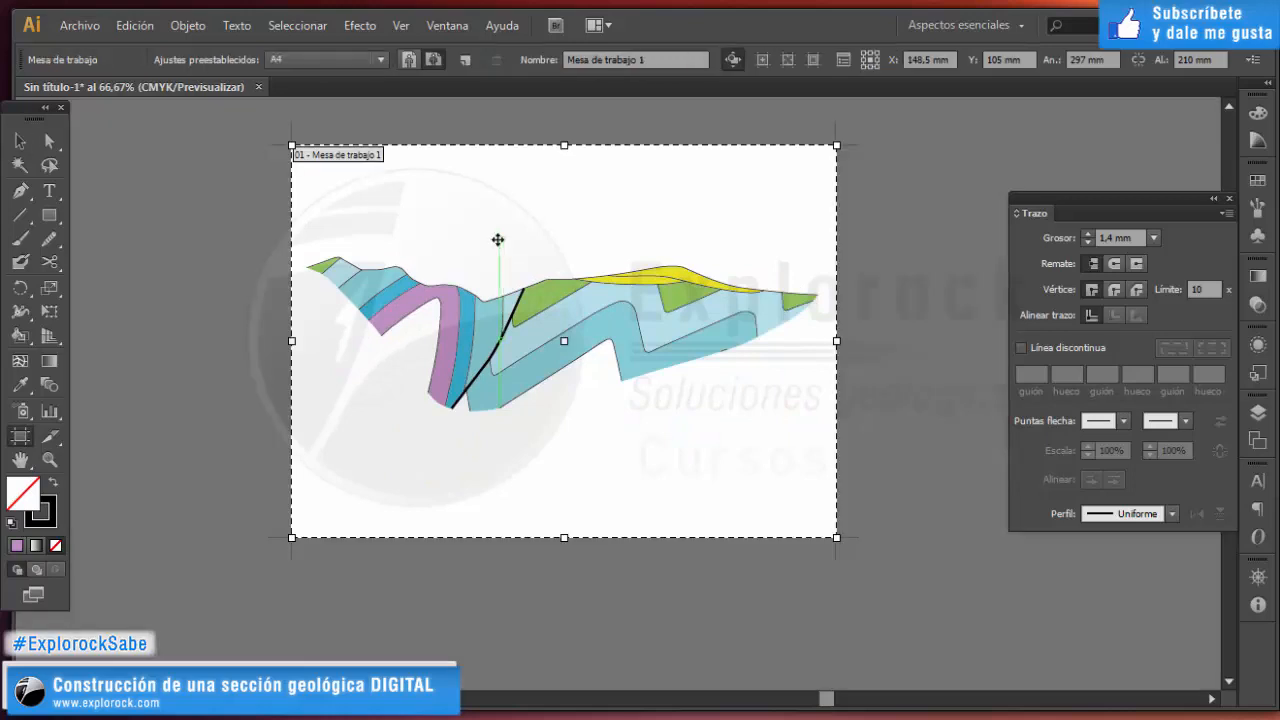
scroll(497, 240, up, 1)
drag(604, 109, 611, 223)
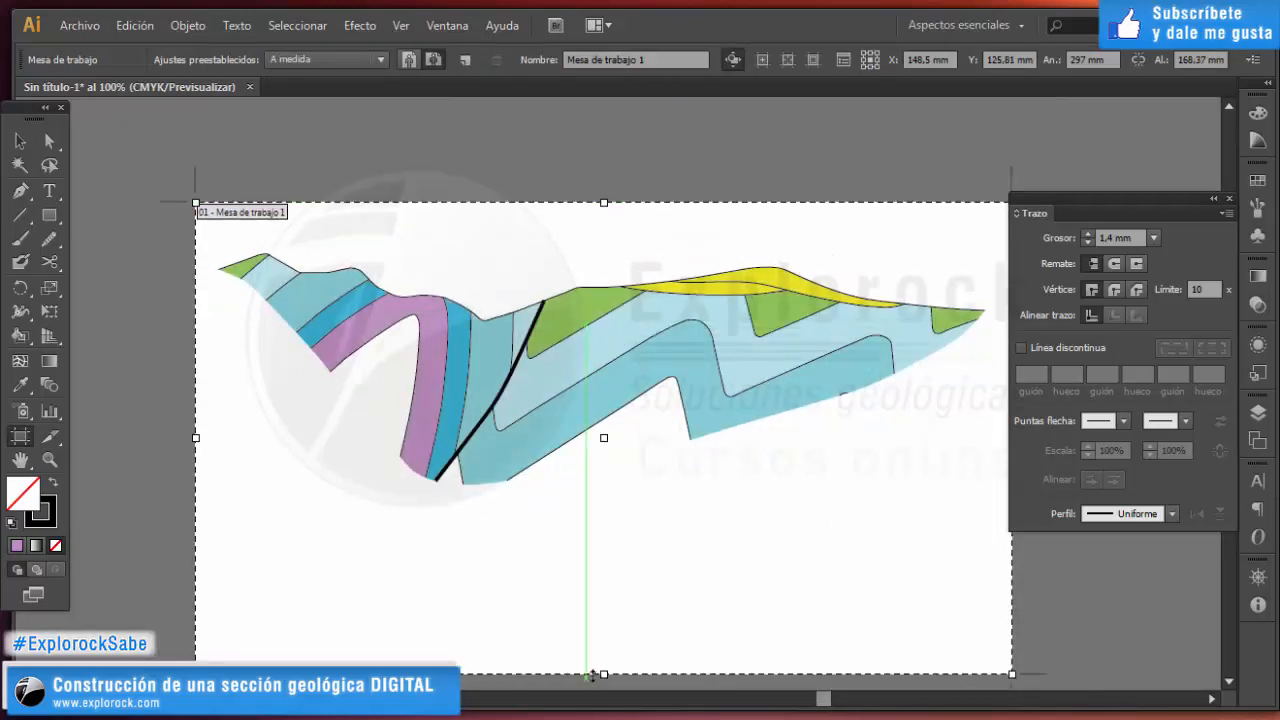
drag(605, 677, 600, 502)
key(Escape)
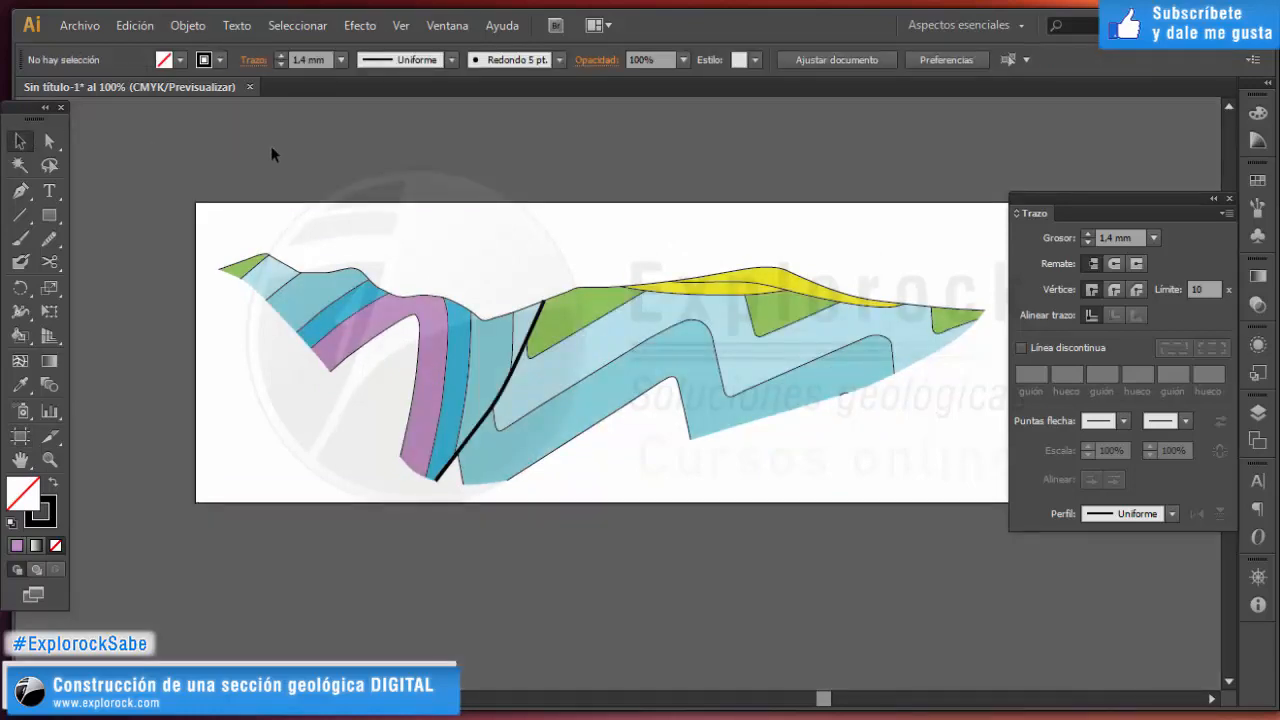
Add a text label reading NO above the western end of the cross-section.
key(t)
scroll(212, 218, up, 2)
drag(210, 215, 378, 289)
text(NO)
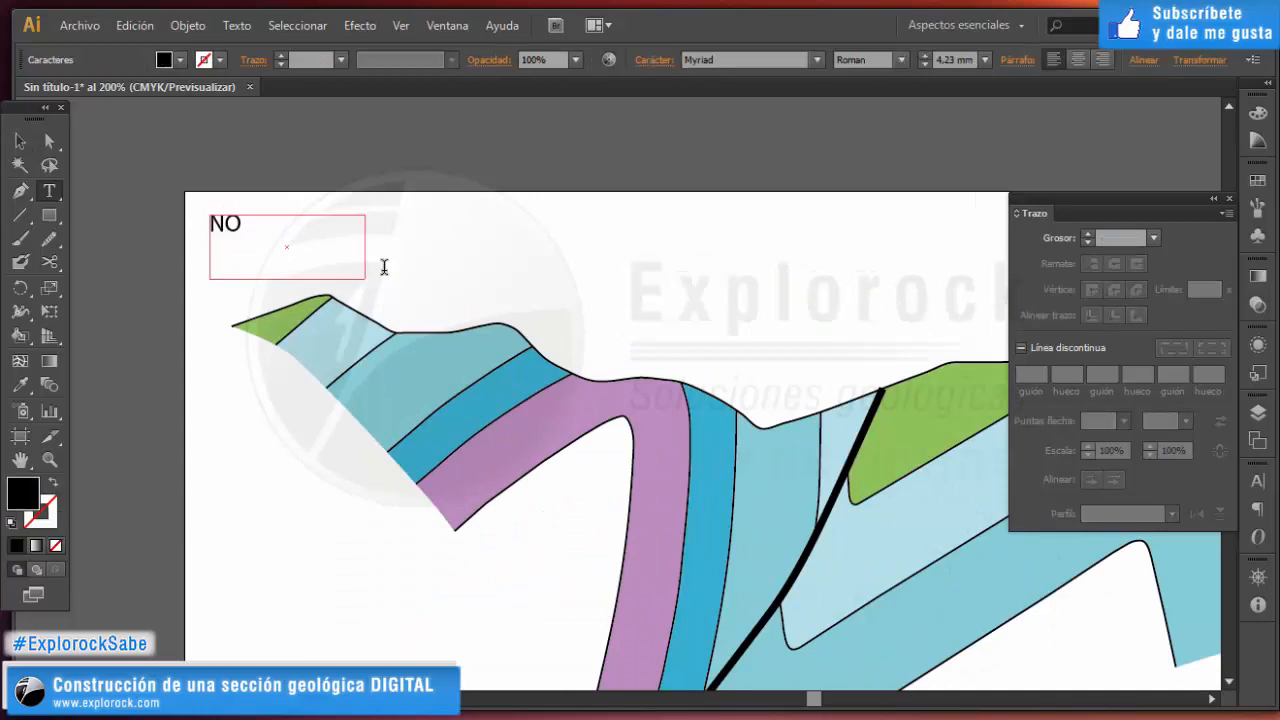
Format the NO label as Arial Bold Italic at a size of 7 mm.
click(20, 143)
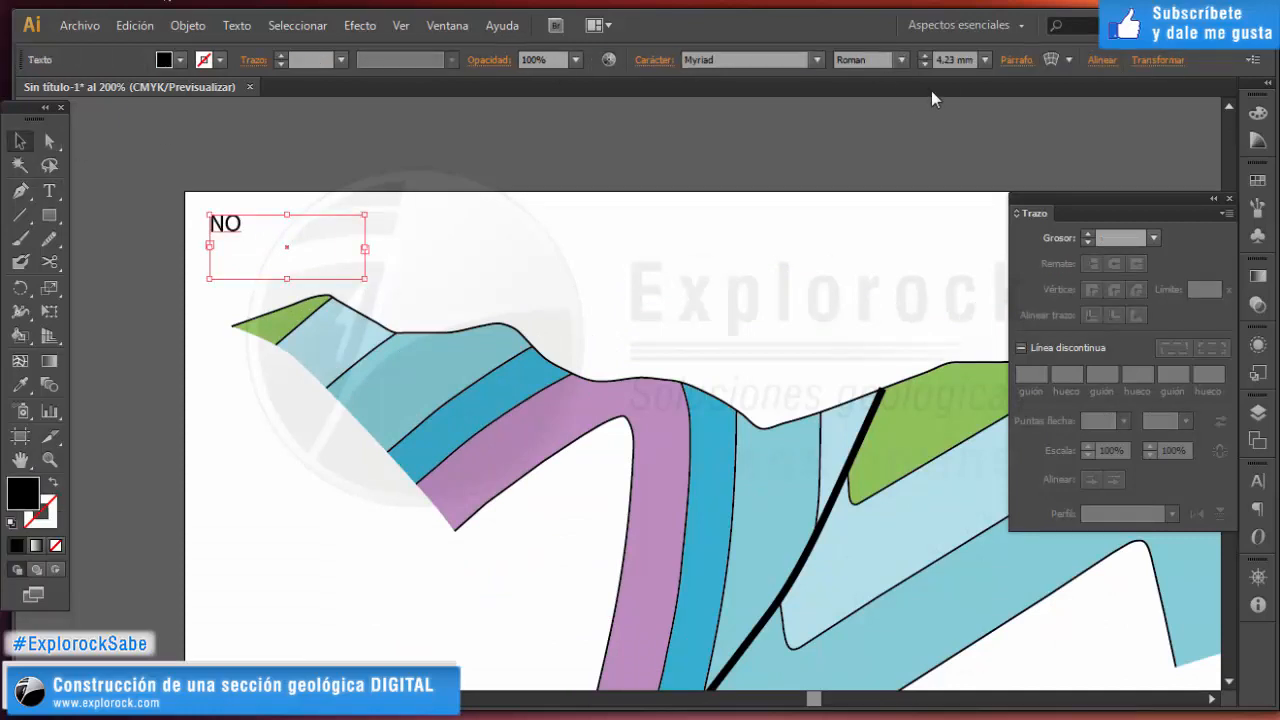
click(946, 62)
key(Up)
click(727, 59)
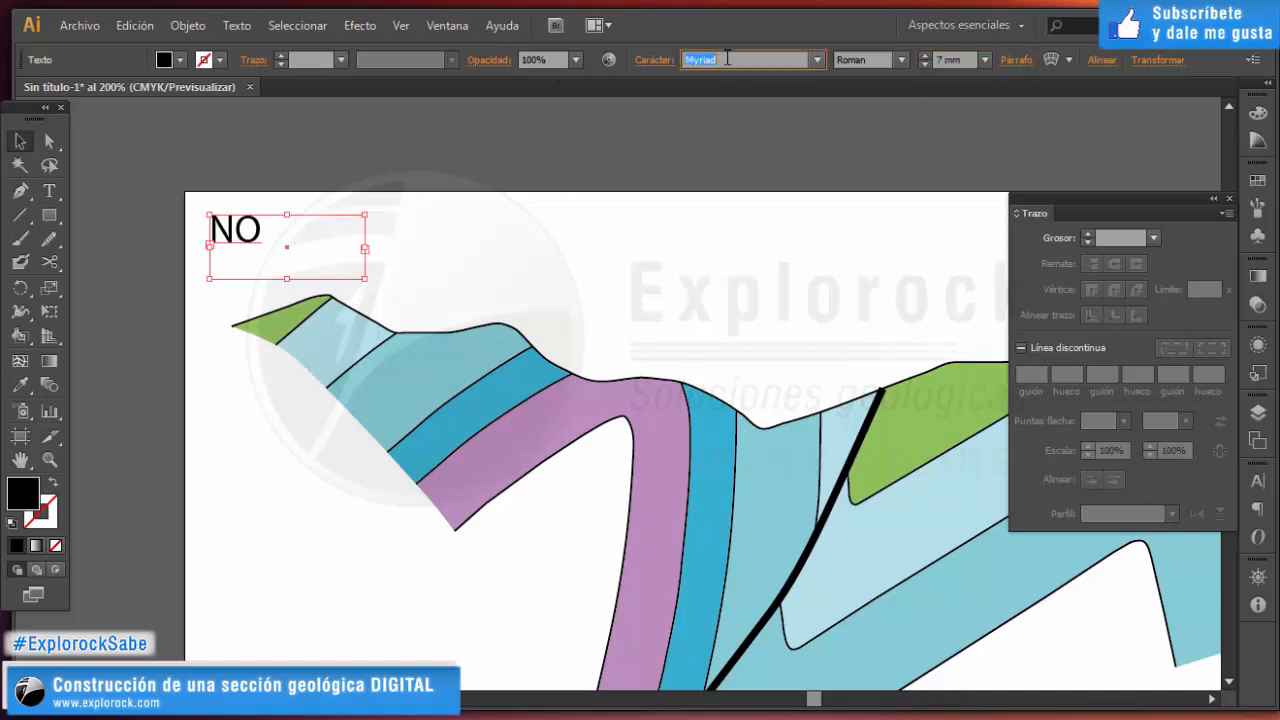
text(Arial)
key(Return)
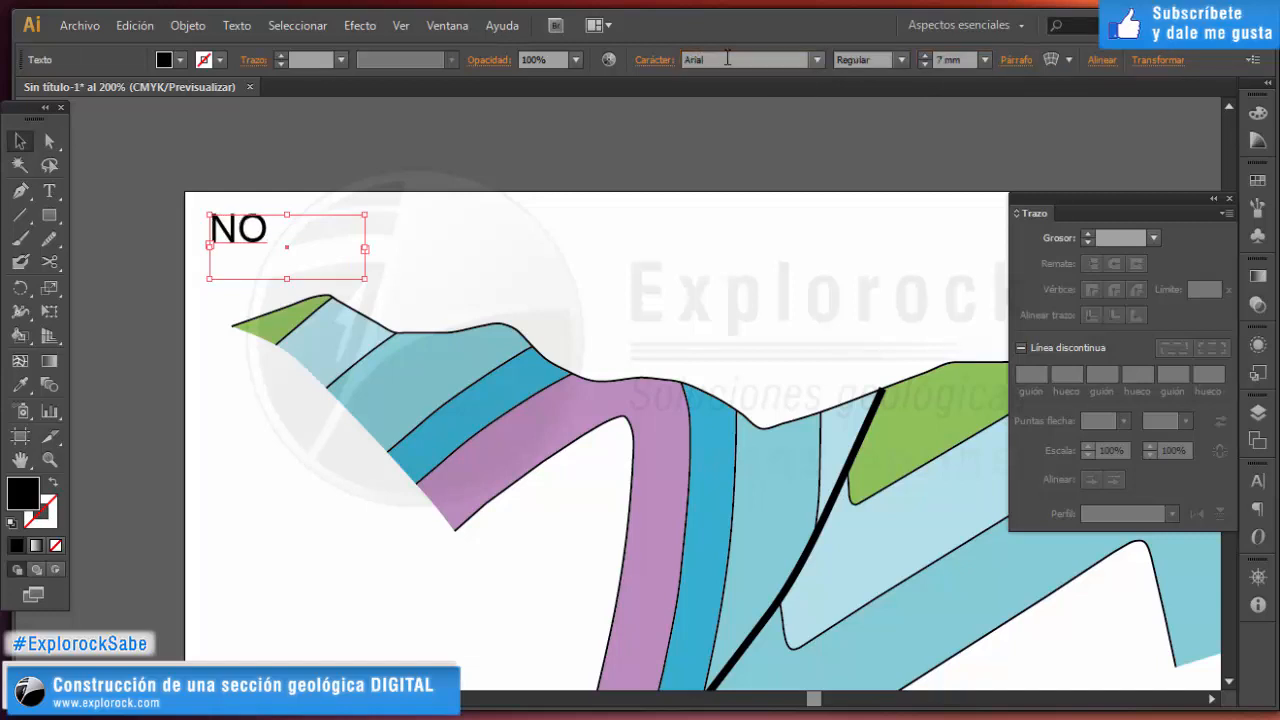
click(902, 61)
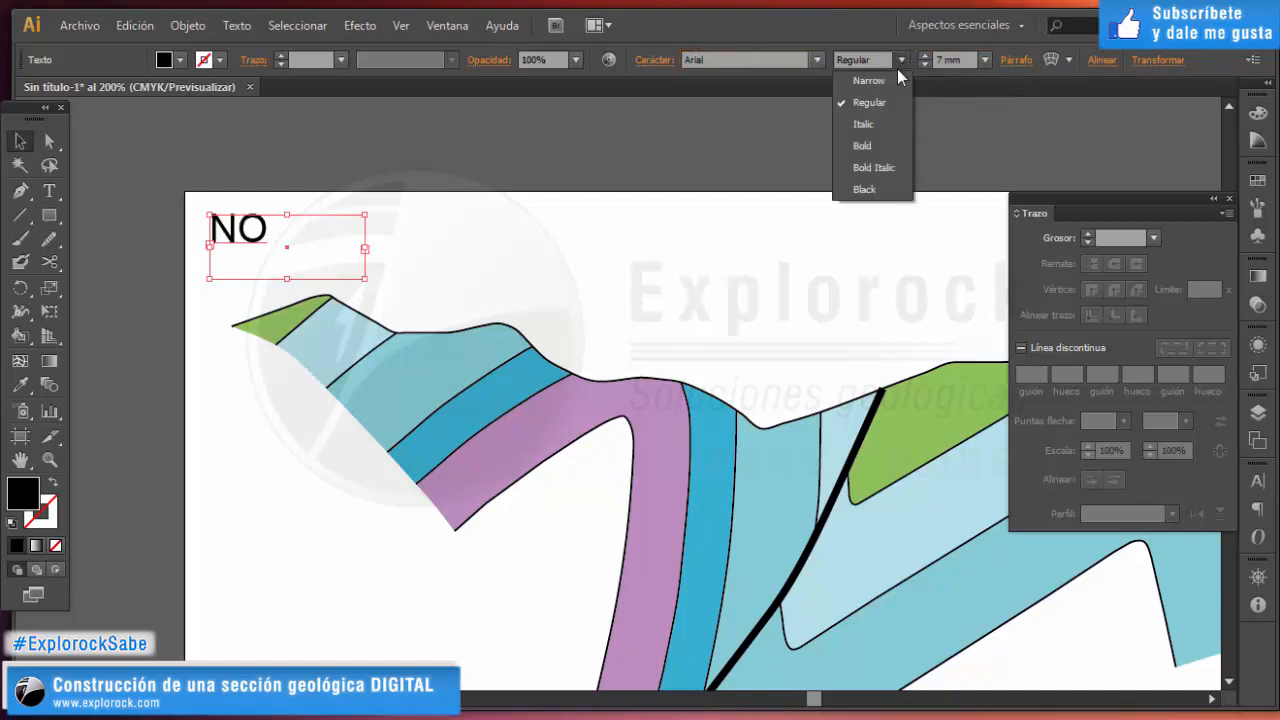
click(882, 168)
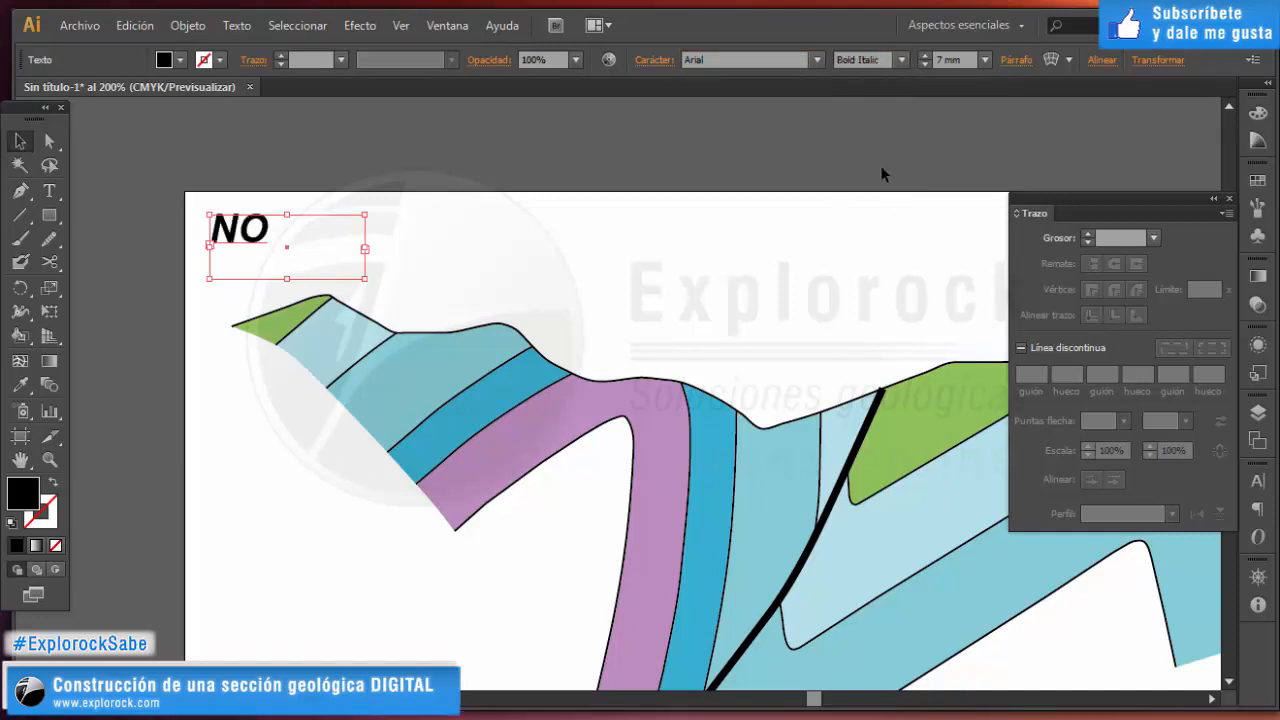
Shift the NO label slightly closer to the artboard's western edge and narrow its text frame around the letters.
drag(258, 236, 247, 242)
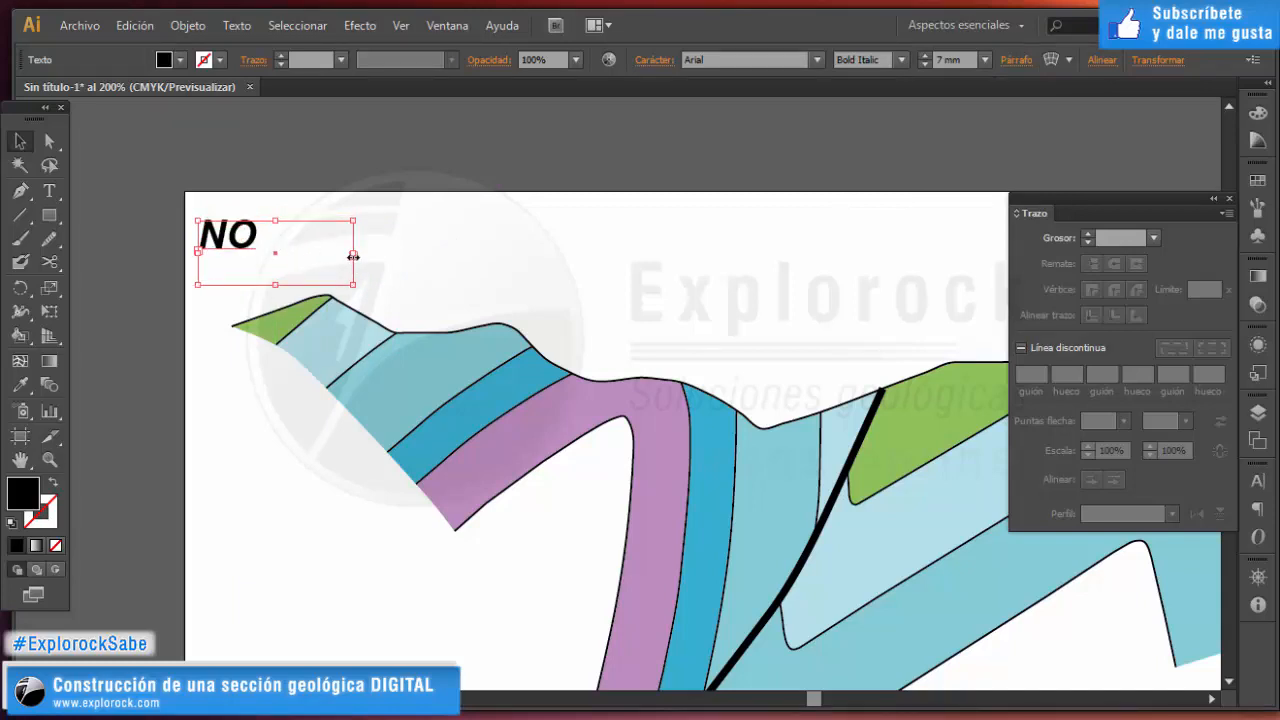
drag(352, 254, 275, 259)
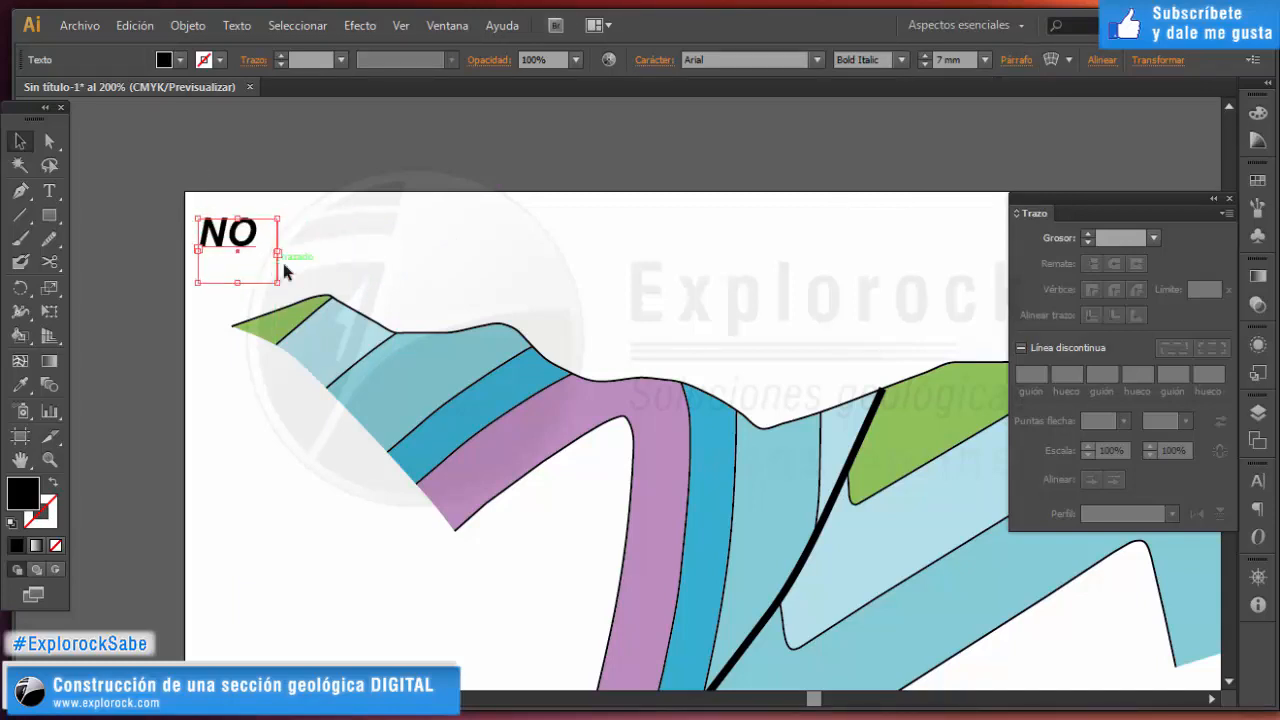
click(168, 172)
key(alt)
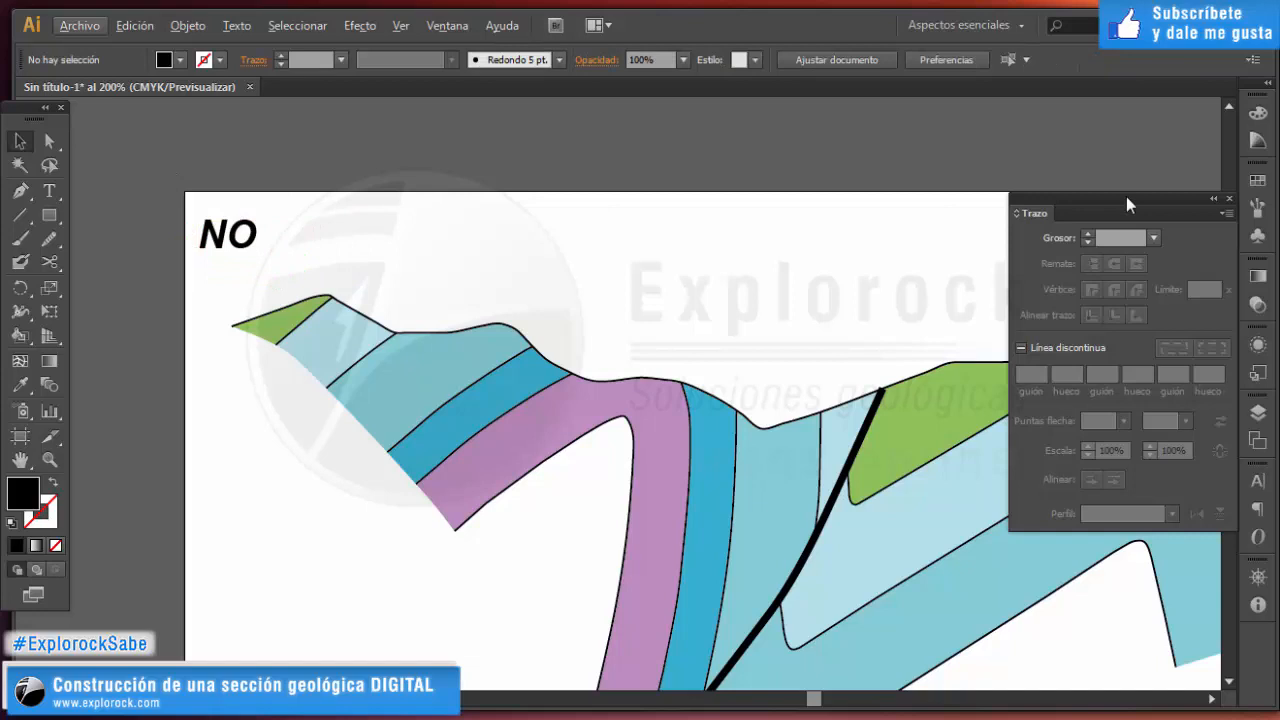
Close the floating stroke settings to clear the view of the cross-section.
click(1212, 201)
scroll(691, 144, down, 3)
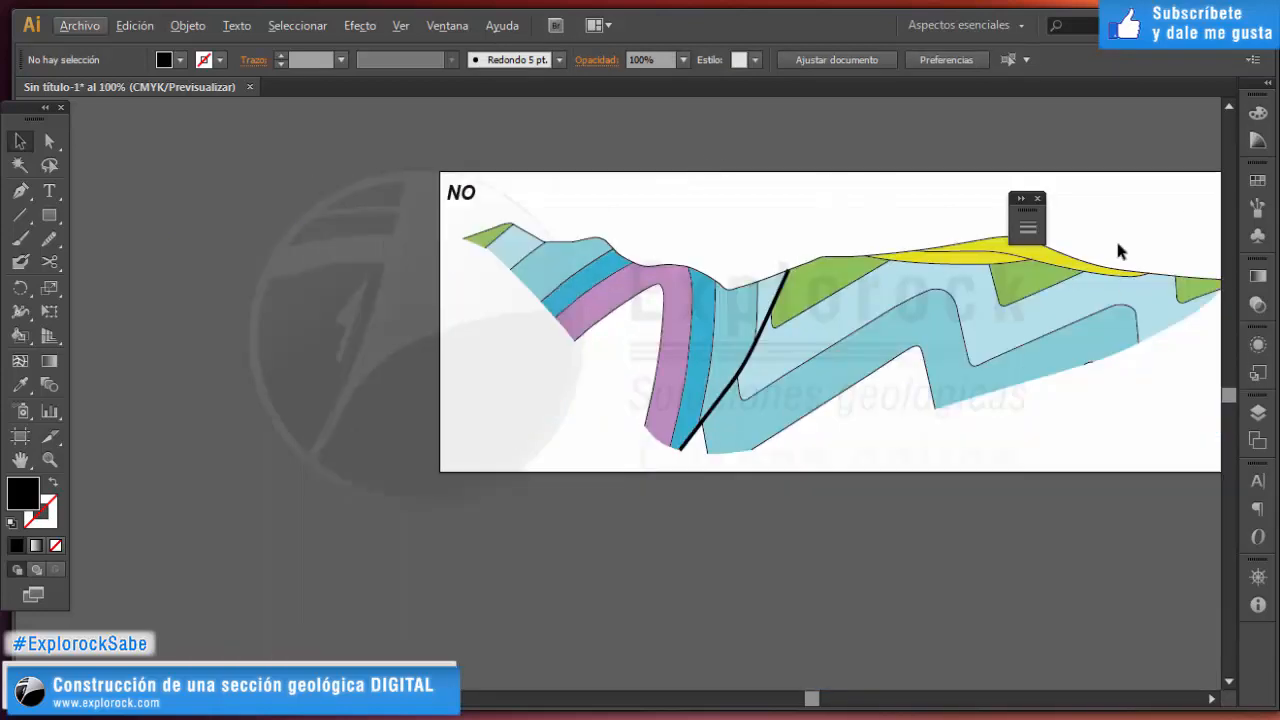
click(1037, 199)
Duplicate the NO label level with the original above the eastern end and change the copy's text to SE.
scroll(886, 251, right, 2)
click(372, 198)
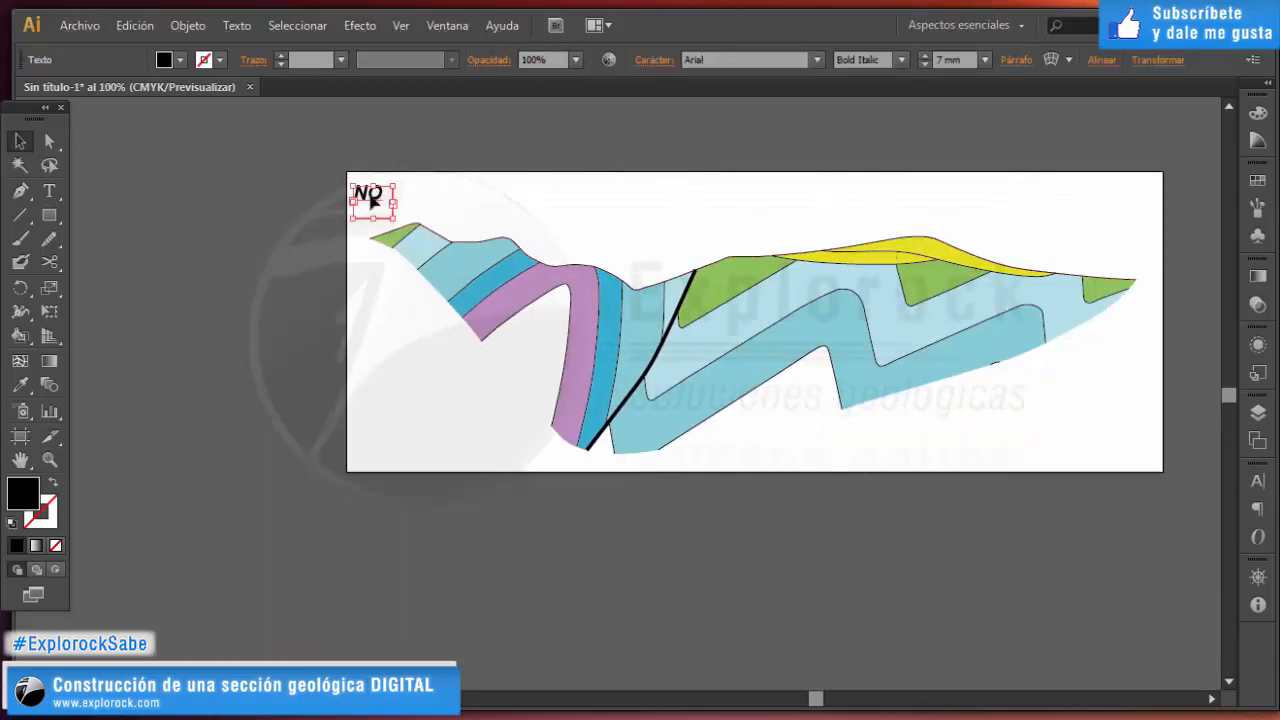
drag(372, 198, 1157, 215)
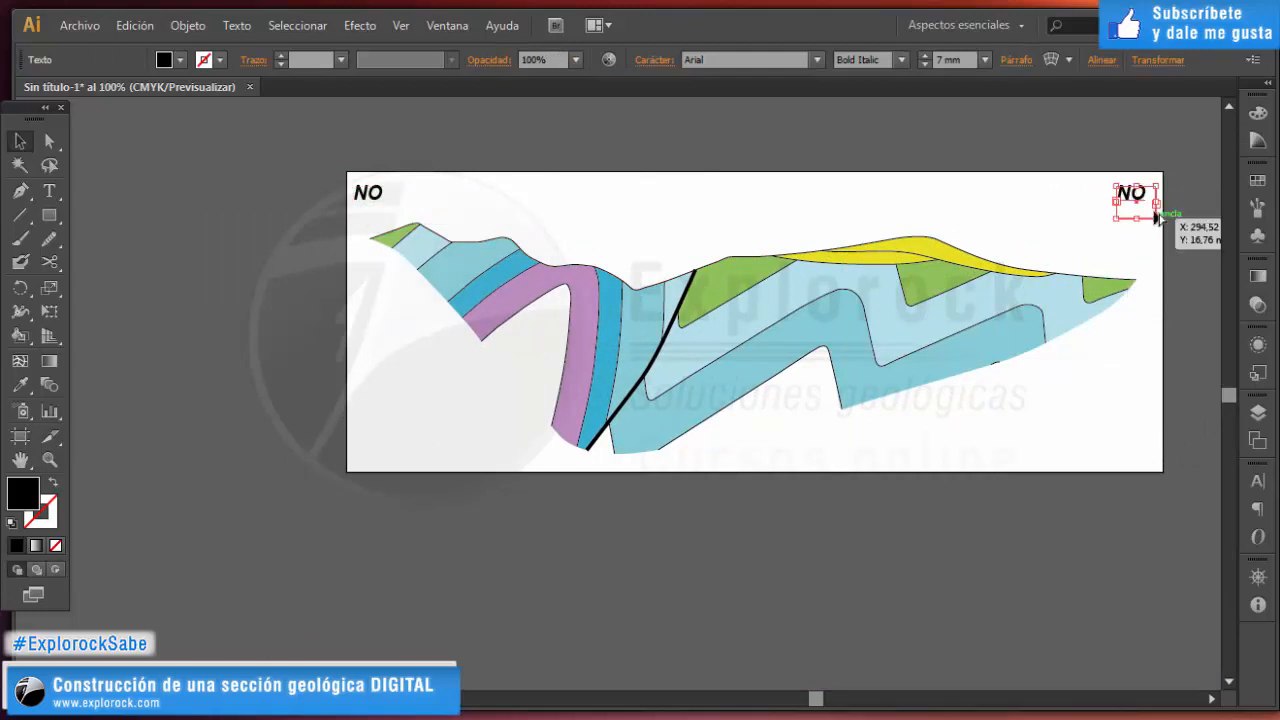
scroll(1157, 215, up, 2)
key(t)
double_click(1108, 184)
text(SE)
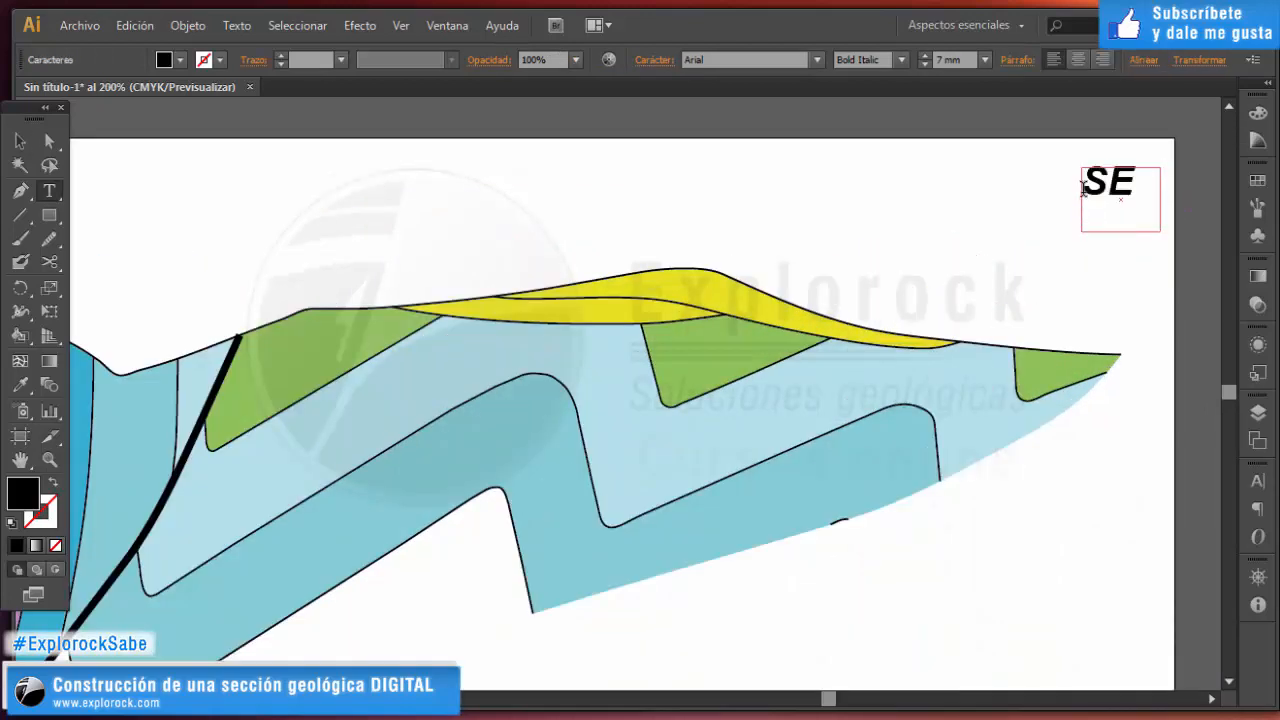
Nudge the SE label slightly closer to the artboard's eastern edge and deselect it.
click(20, 141)
key(Right)
key(Right)
key(Right)
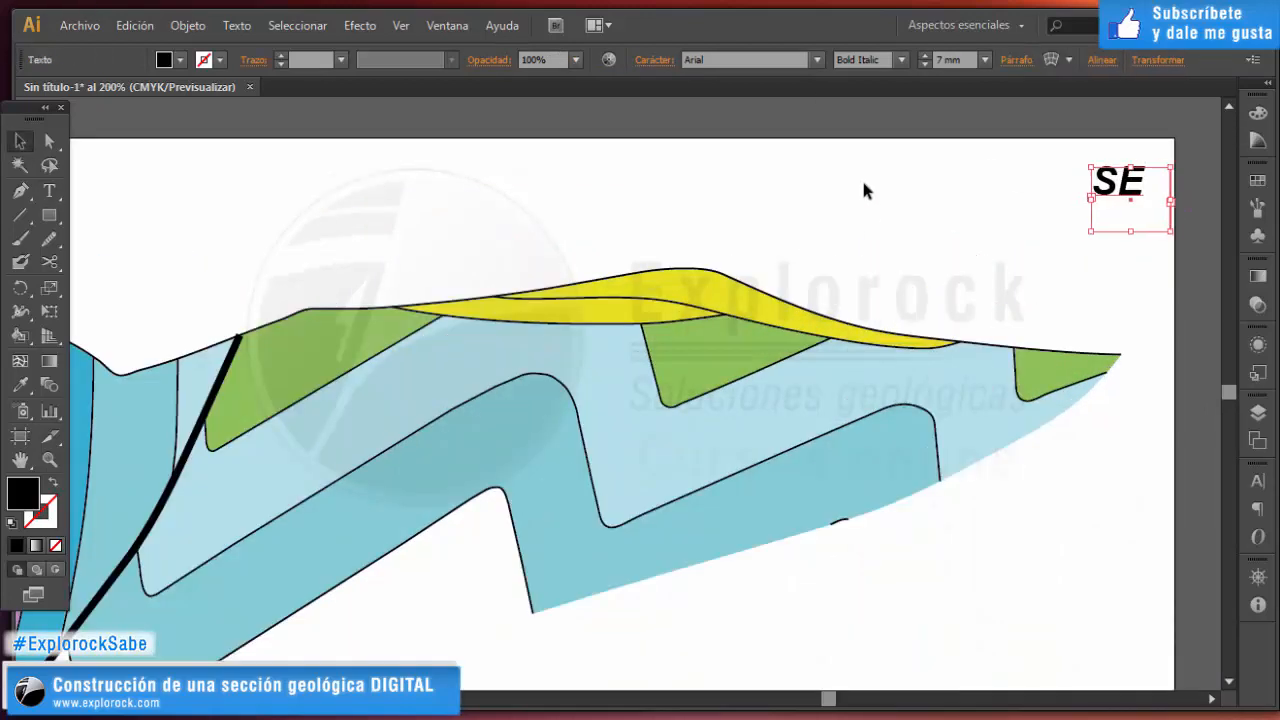
click(866, 190)
scroll(891, 186, down, 2)
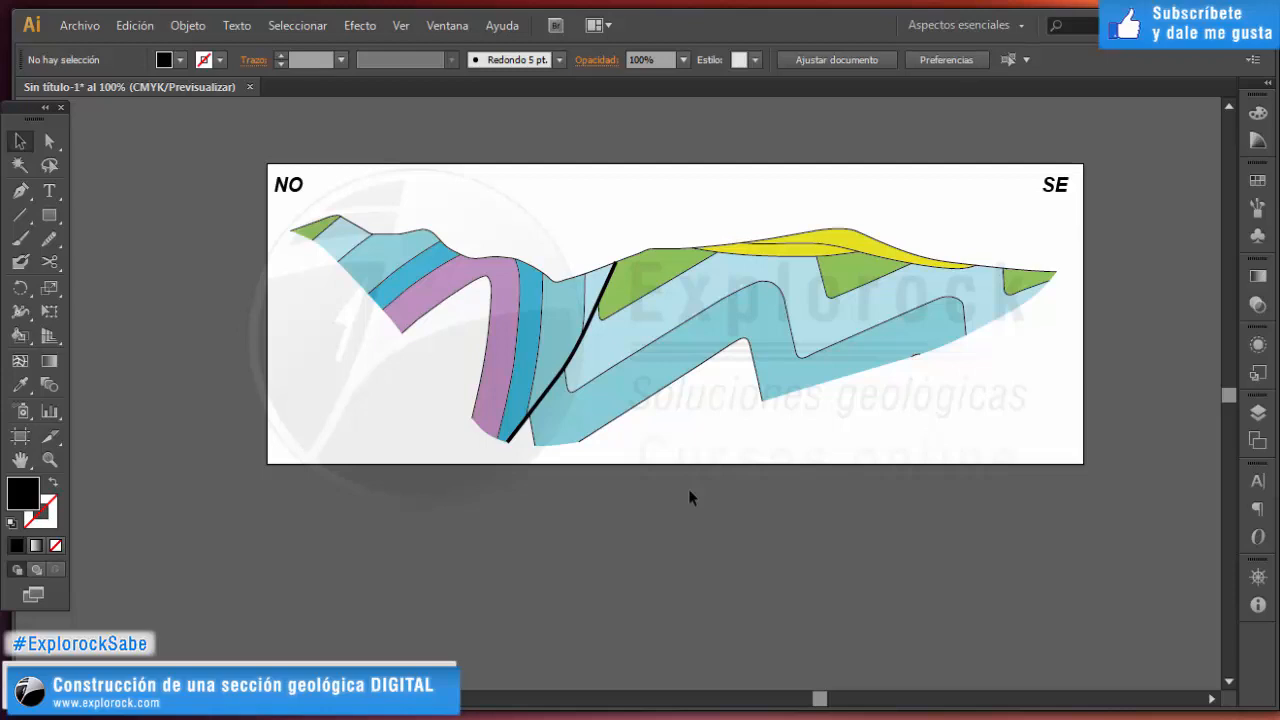
Draw a black half-arrow with the Pen tool on the western side of the fault, pointing up along it, and straighten its shaft.
key(p)
scroll(545, 305, up, 2)
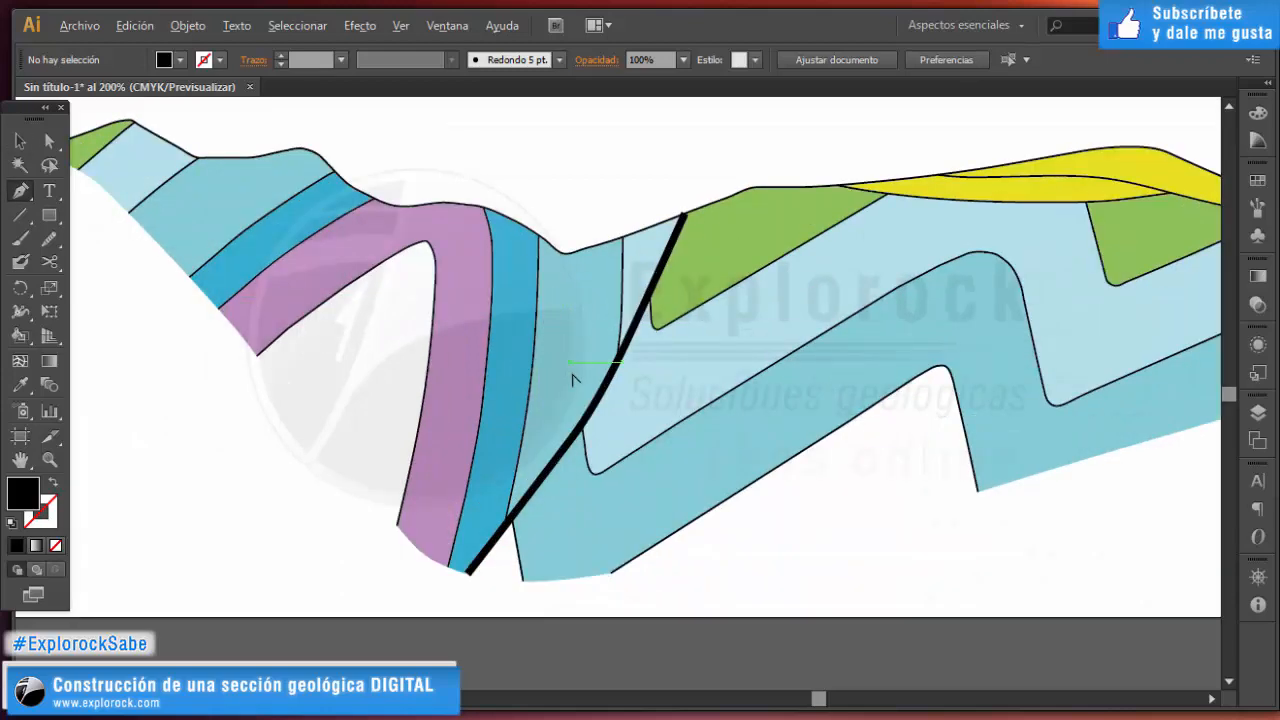
scroll(567, 403, up, 2)
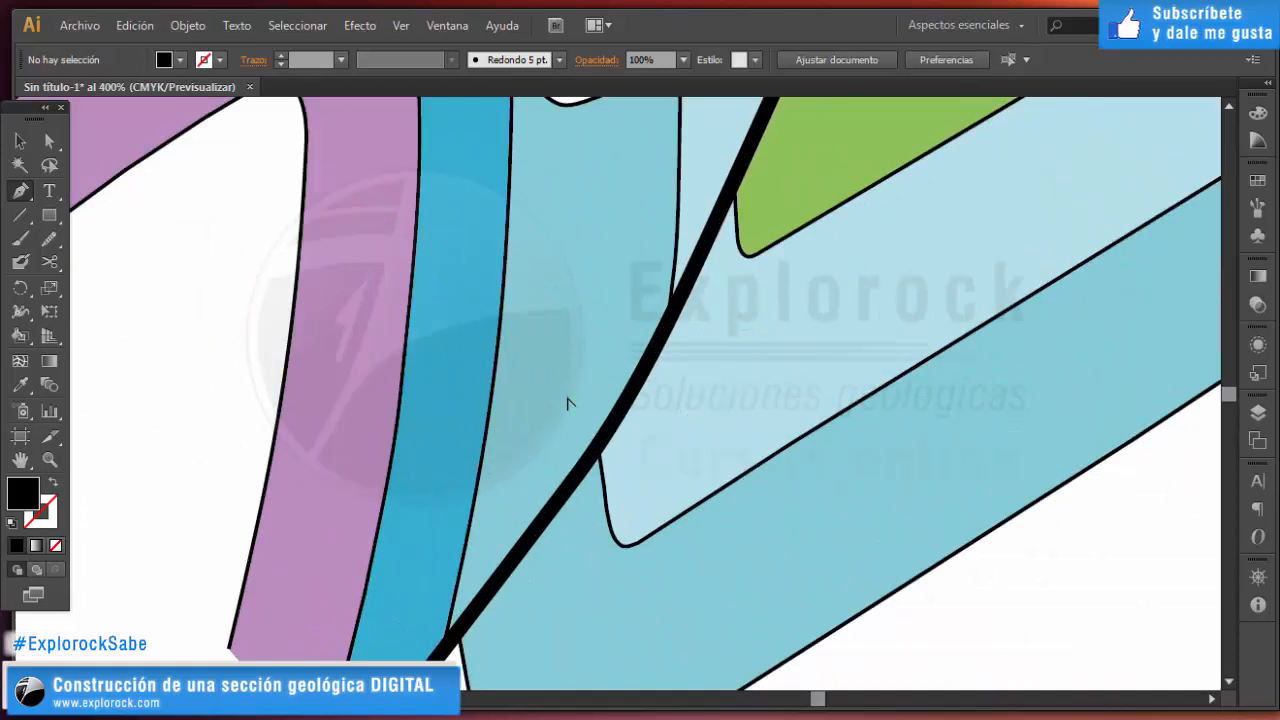
click(550, 459)
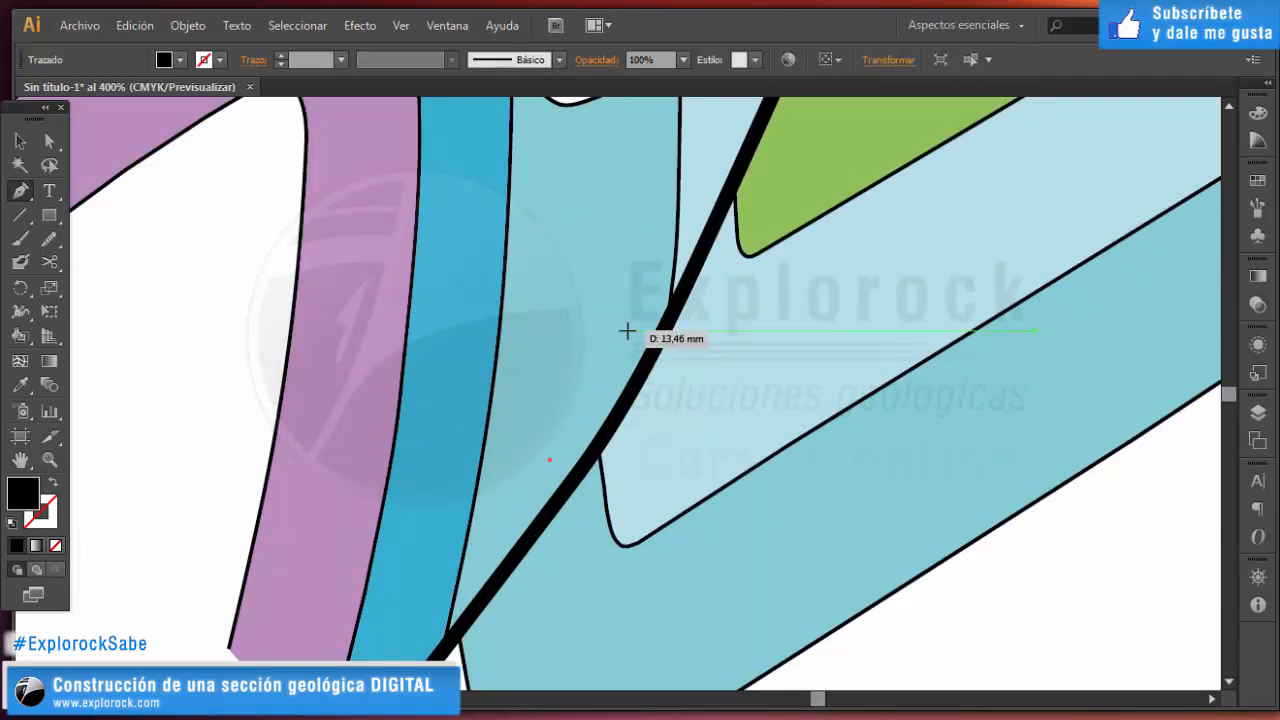
scroll(587, 370, up, 2)
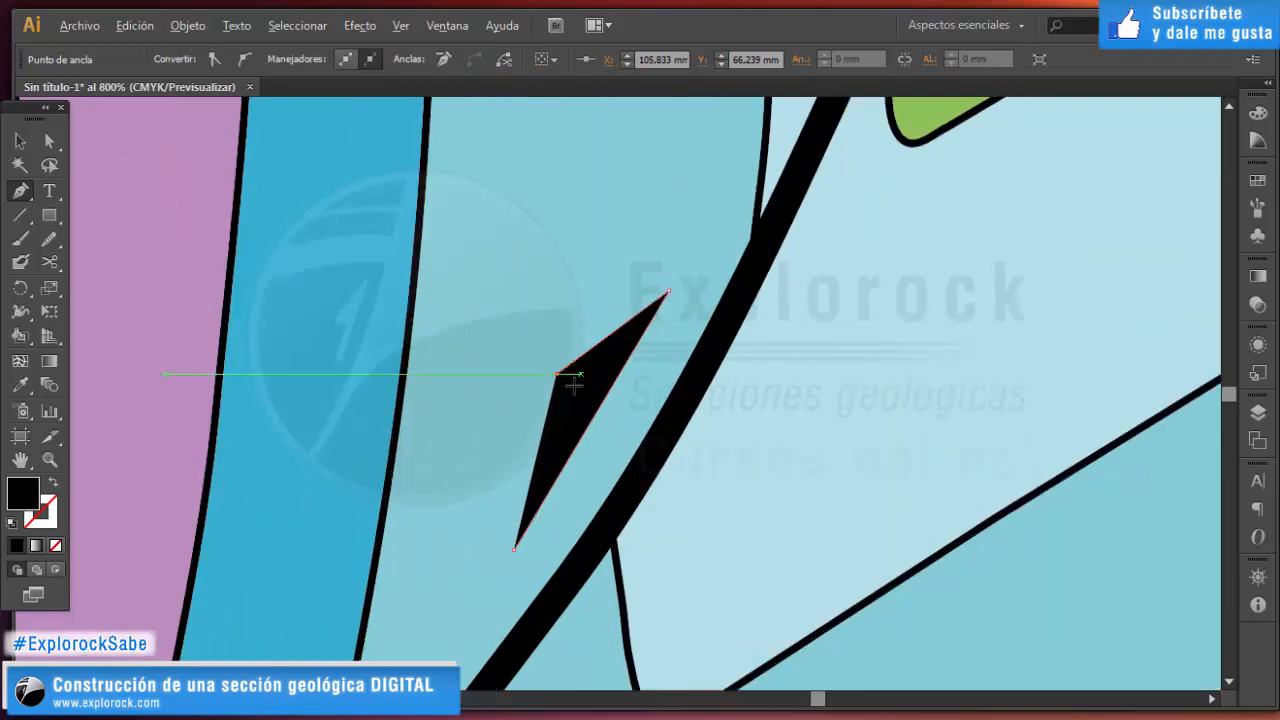
click(546, 384)
click(616, 427)
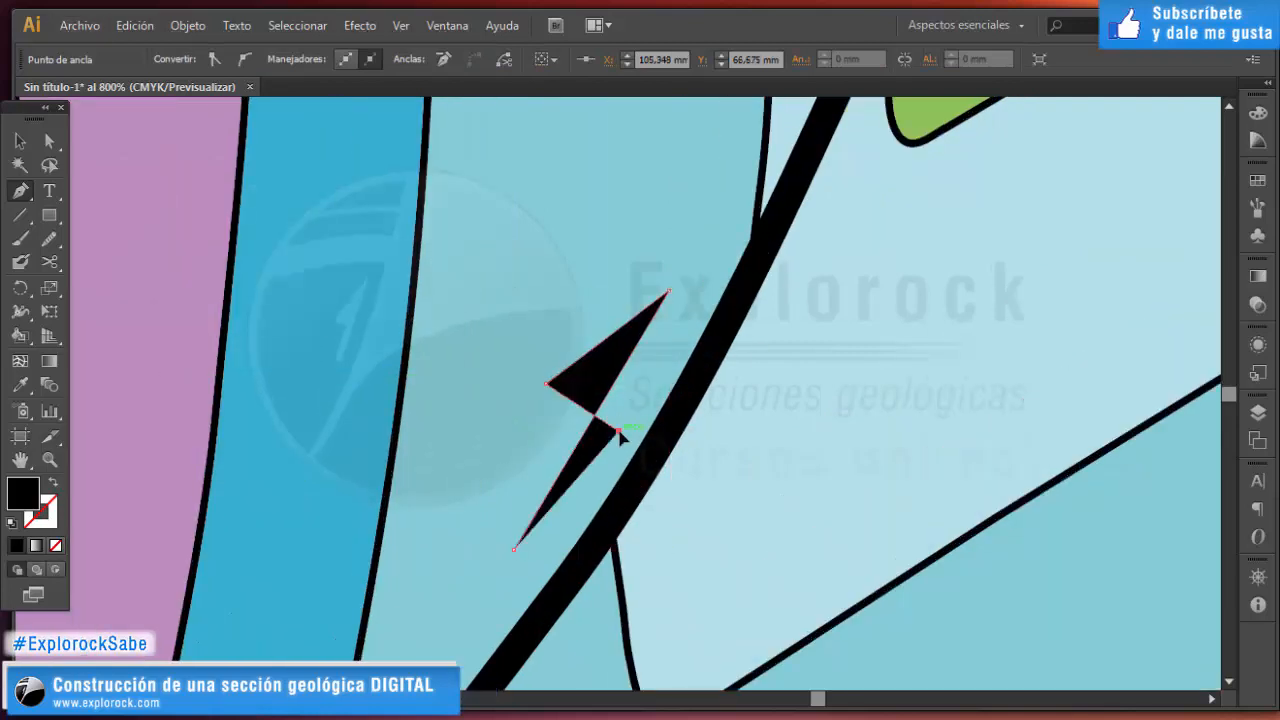
key(ctrl)
drag(620, 437, 596, 416)
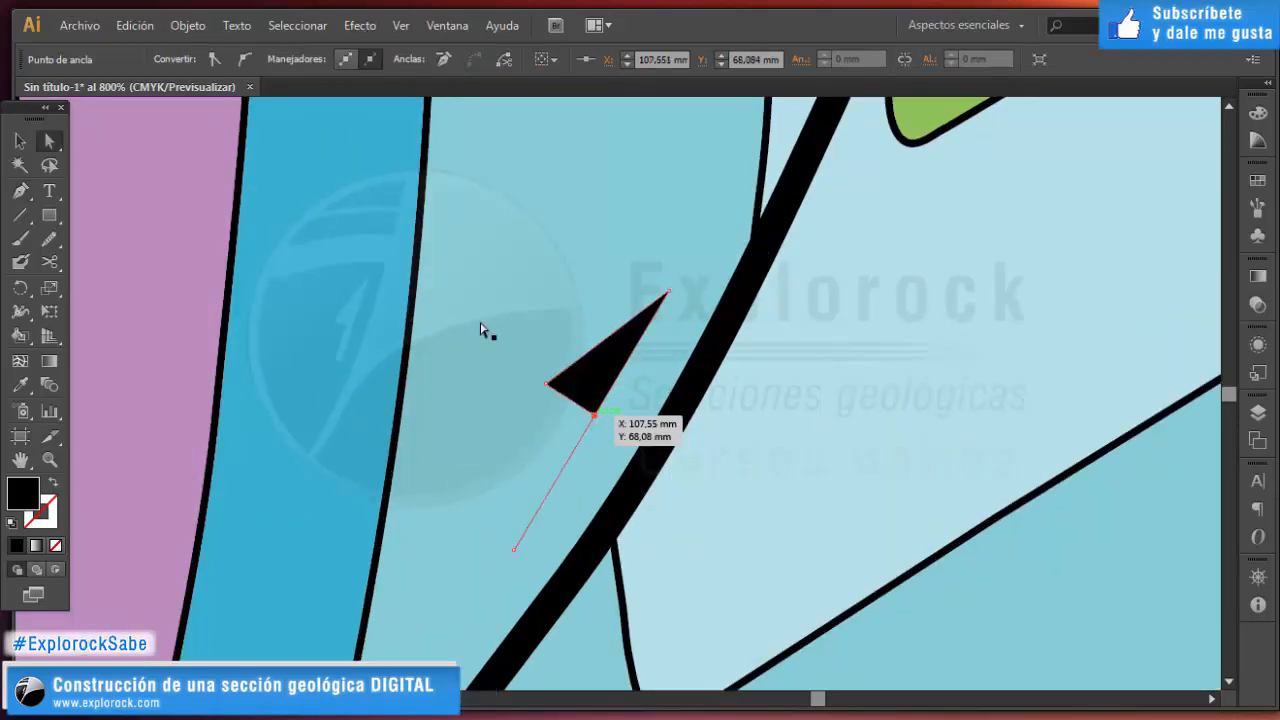
Give the half-arrow beside the fault a 0.5 mm stroke, increase it to 0.75 mm, and deselect the arrow.
click(20, 141)
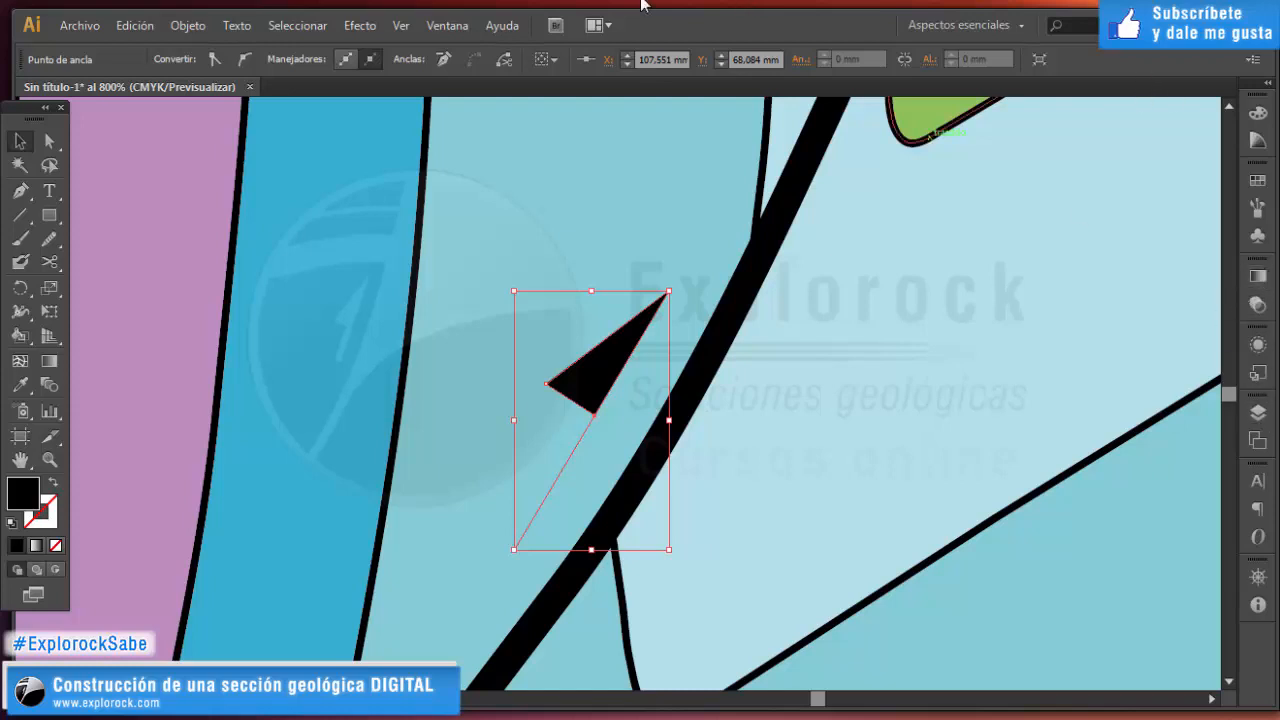
click(447, 25)
mouse_move(547, 716)
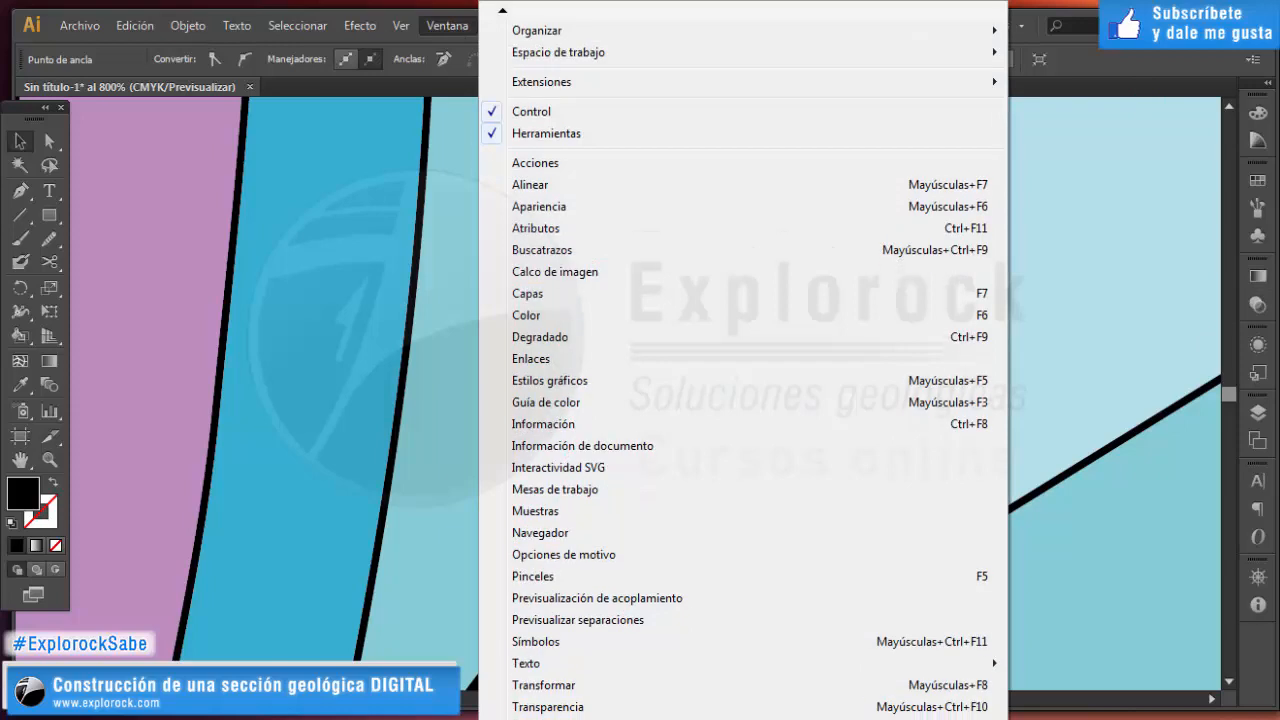
click(547, 670)
click(901, 239)
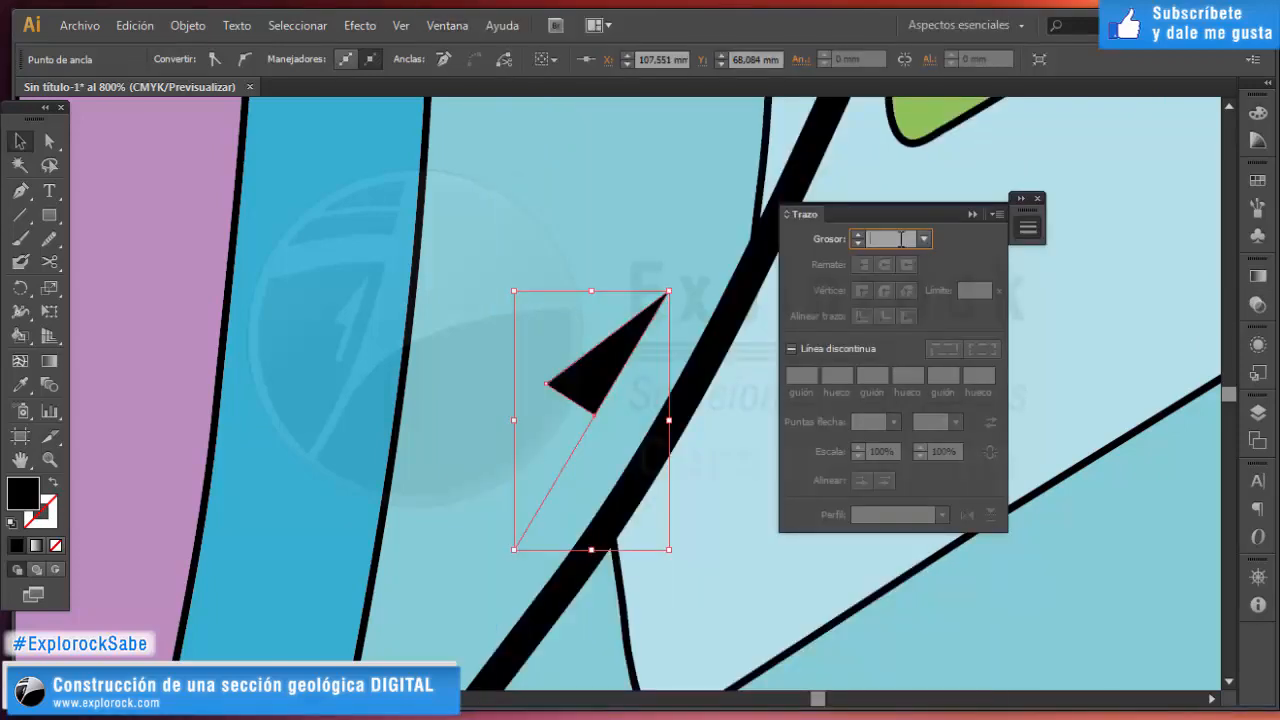
text(0,5)
key(Return)
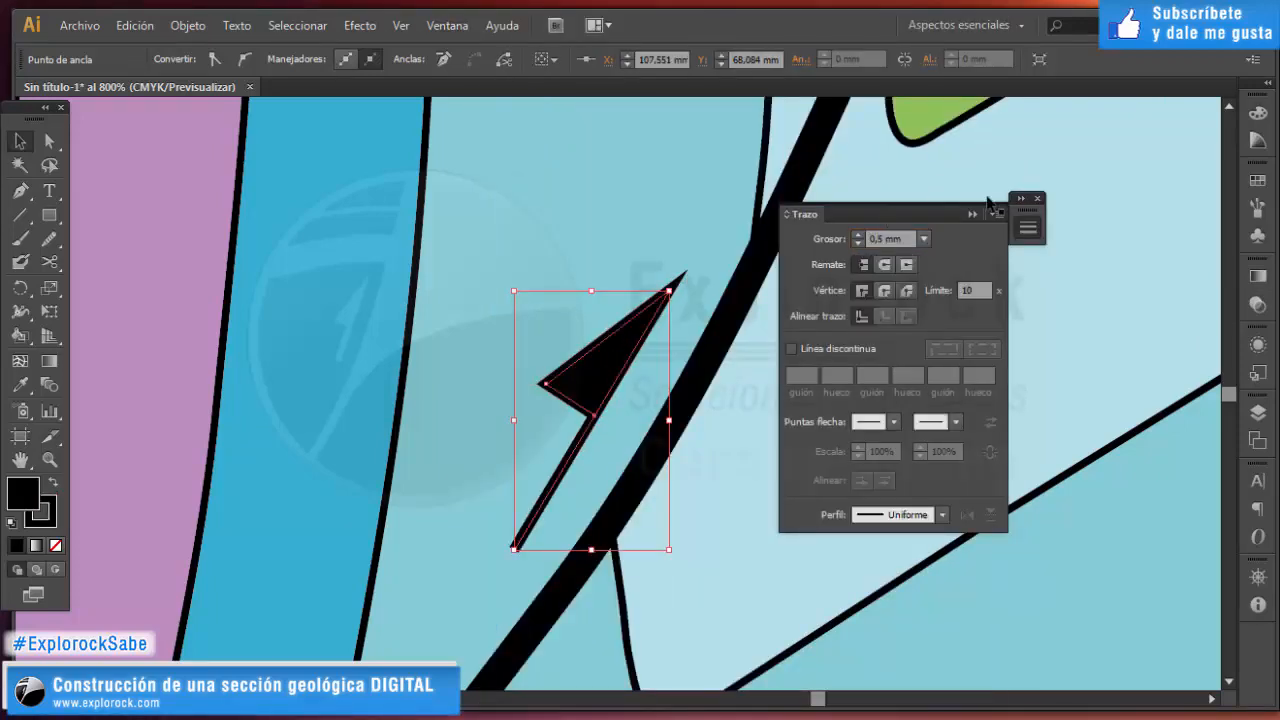
text(0,75)
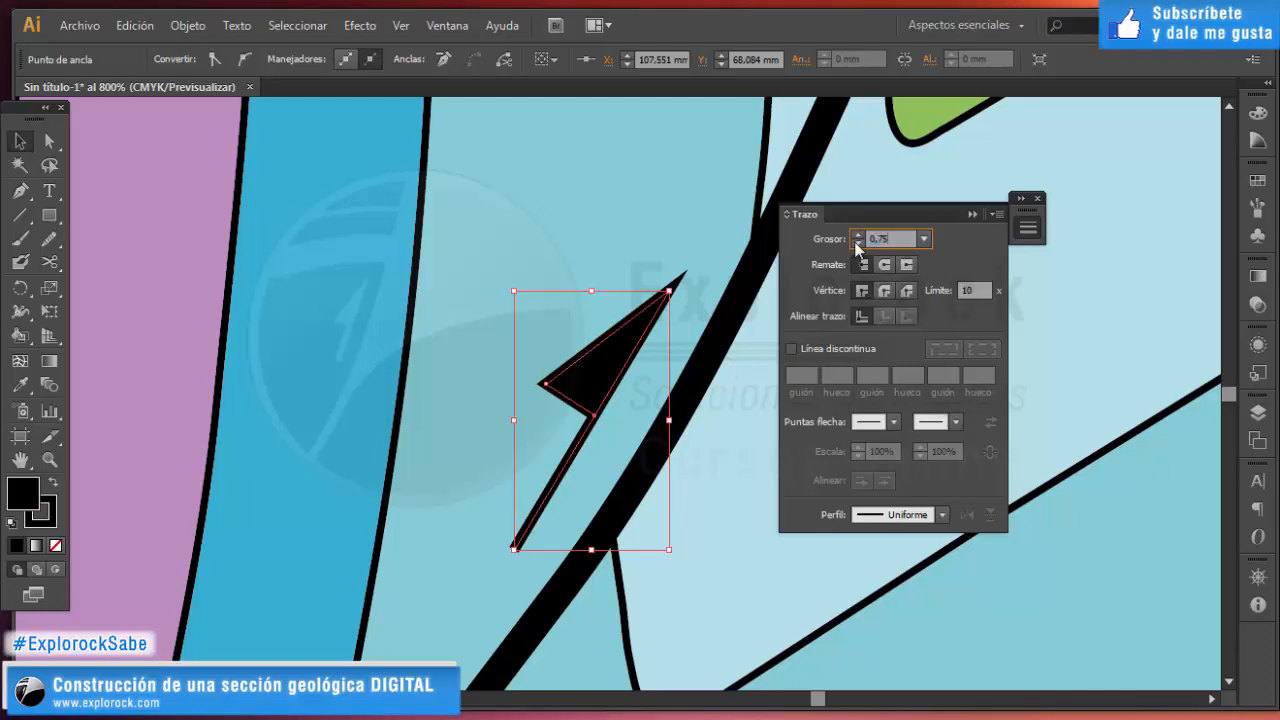
key(Return)
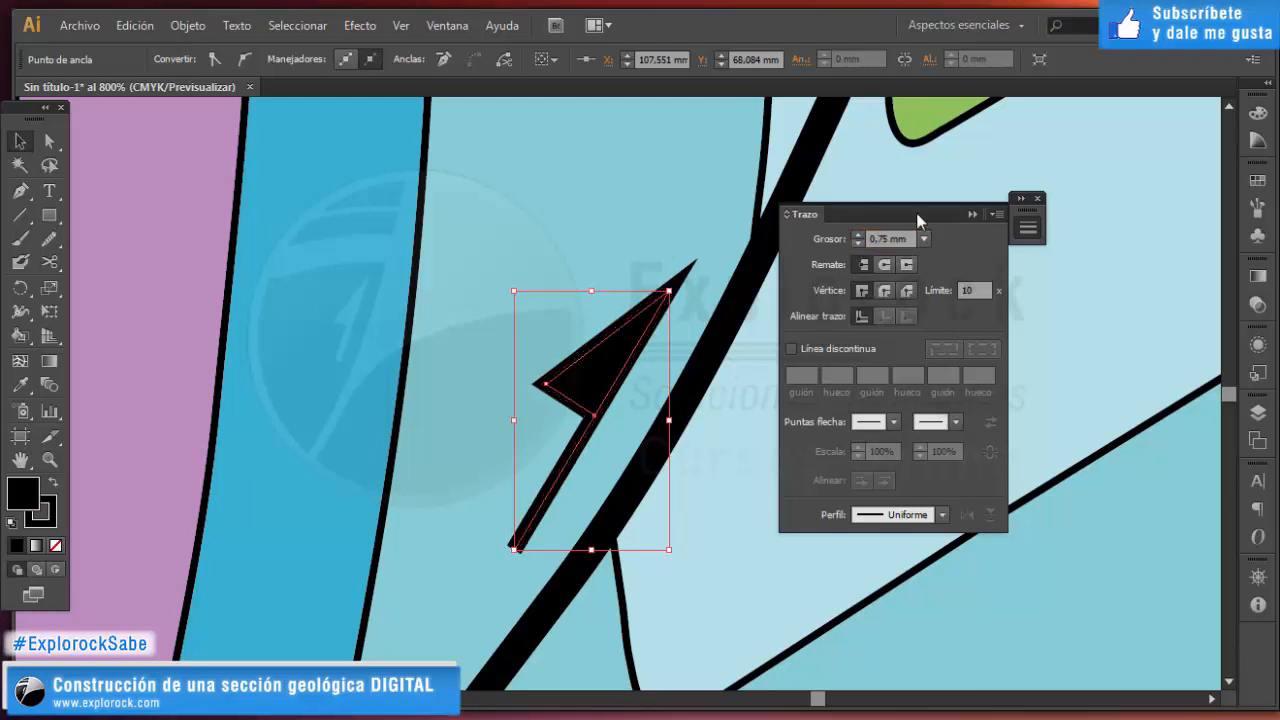
click(1037, 198)
scroll(747, 295, down, 6)
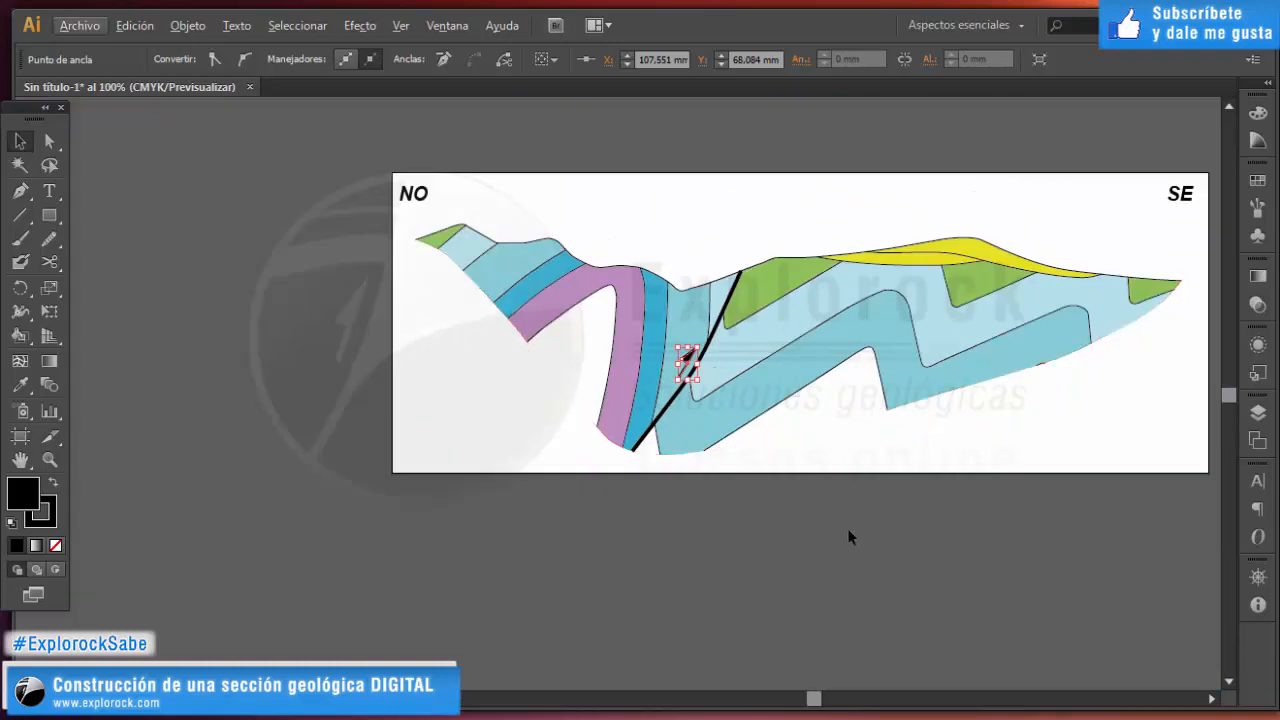
click(904, 513)
Examine the whole cross-section, including the fault arrow, the eastern end and the orientation labels.
scroll(905, 507, up, 1)
scroll(1094, 406, down, 1)
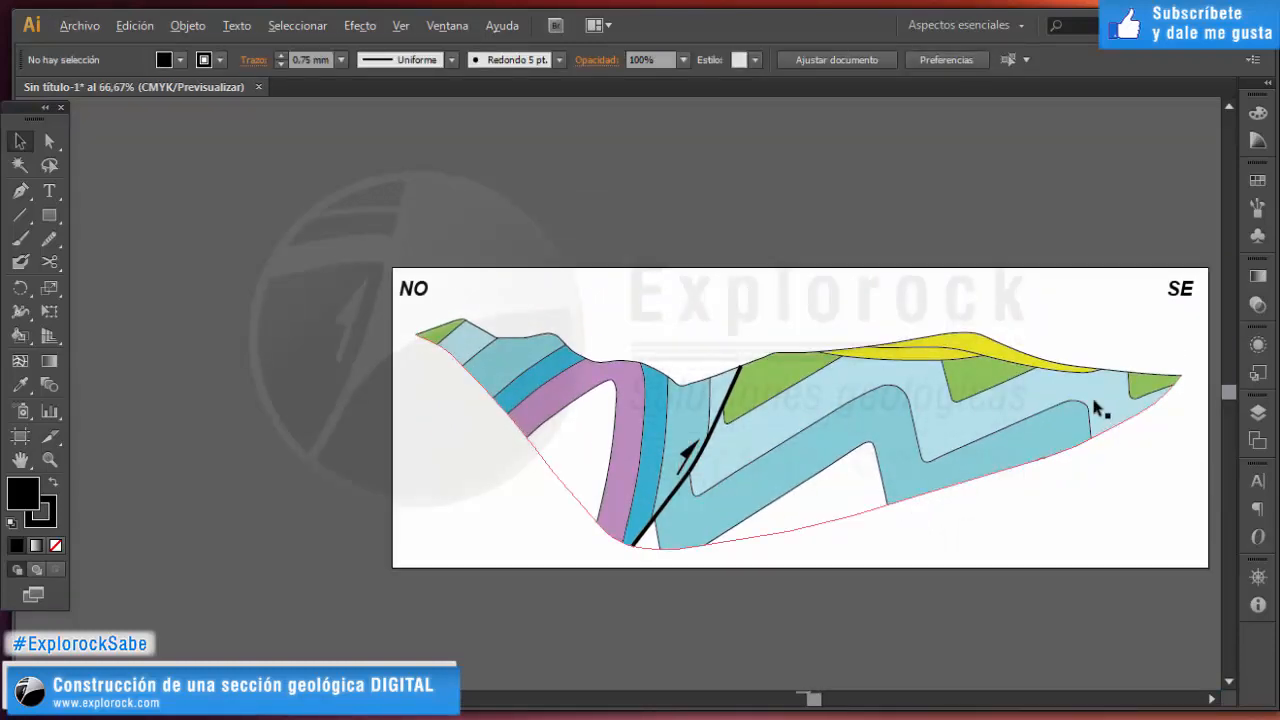
scroll(1110, 398, right, 1)
scroll(1114, 387, up, 1)
scroll(1114, 387, up, 1)
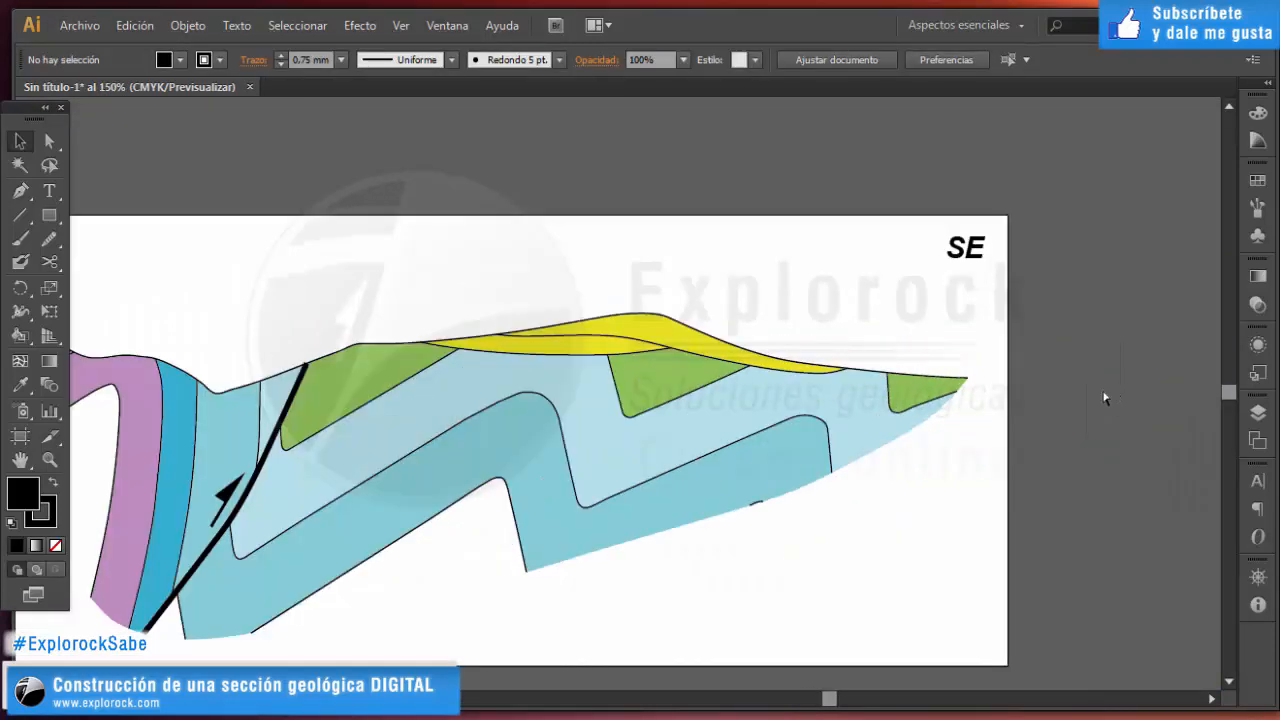
scroll(1103, 397, left, 3)
scroll(1094, 402, up, 2)
scroll(1092, 408, down, 1)
scroll(1094, 412, down, 1)
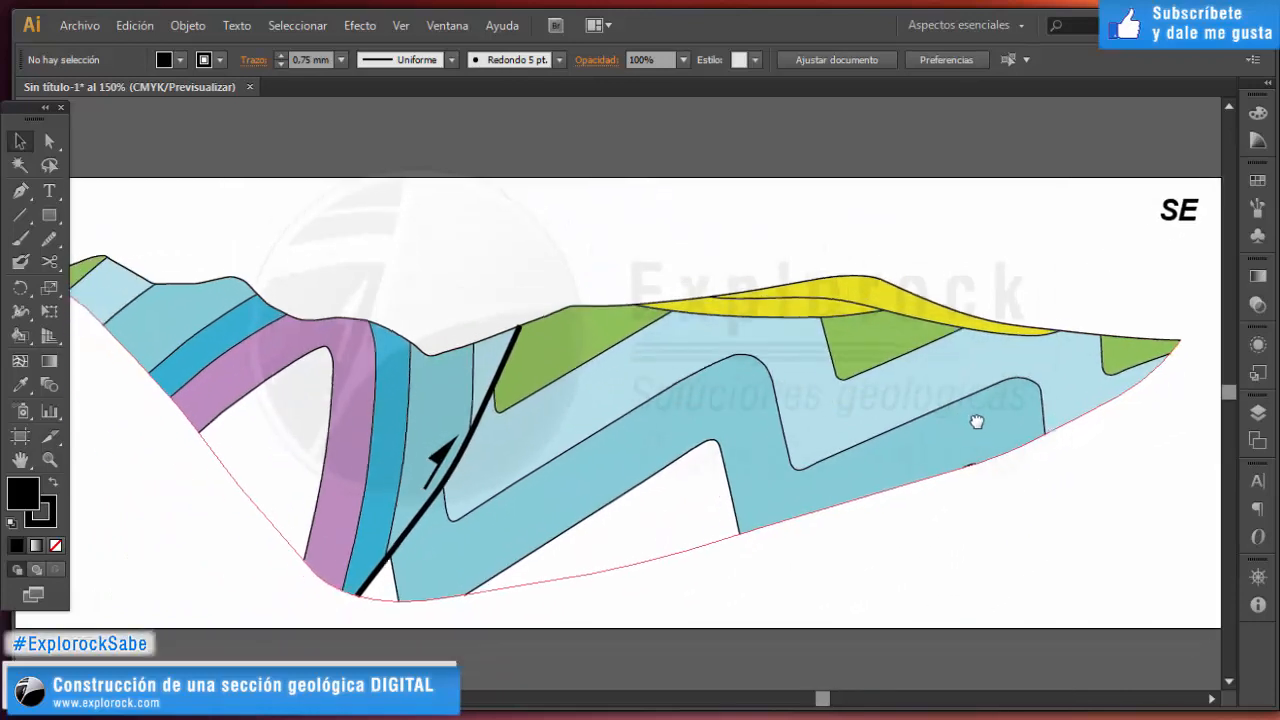
scroll(1012, 432, right, 1)
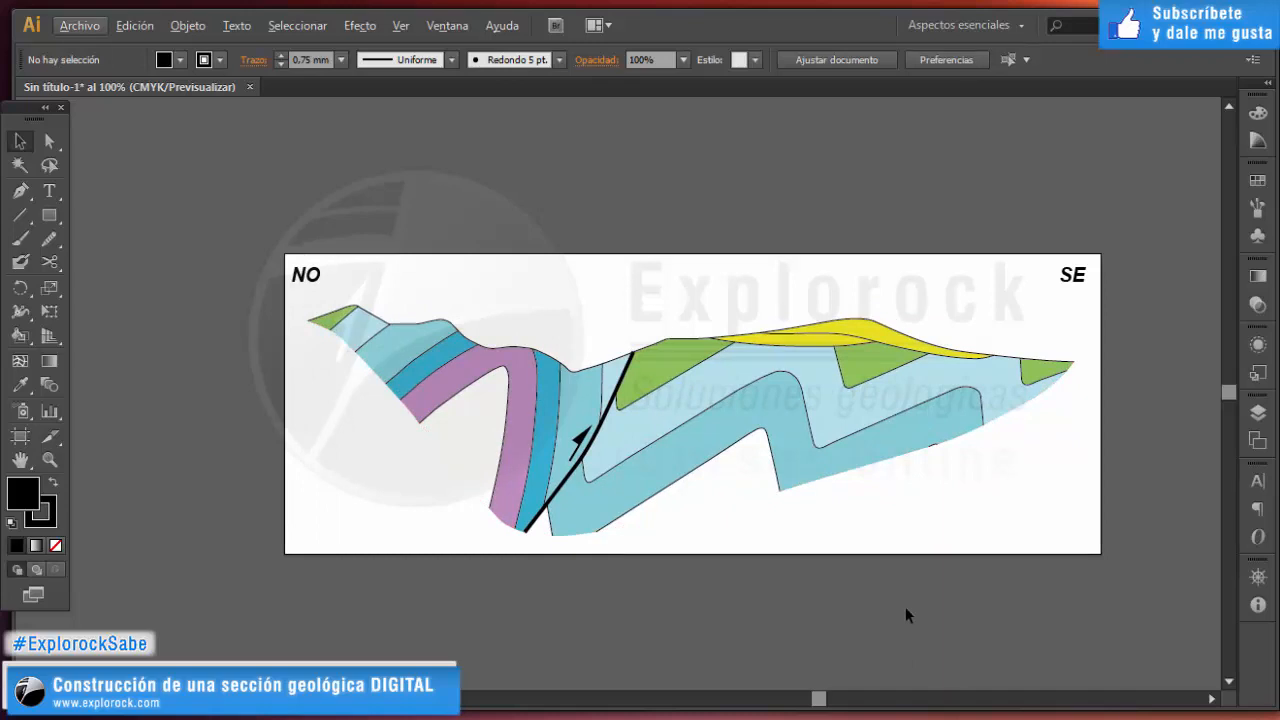
Open the Litologia PDF from the desktop as a separate document.
click(80, 25)
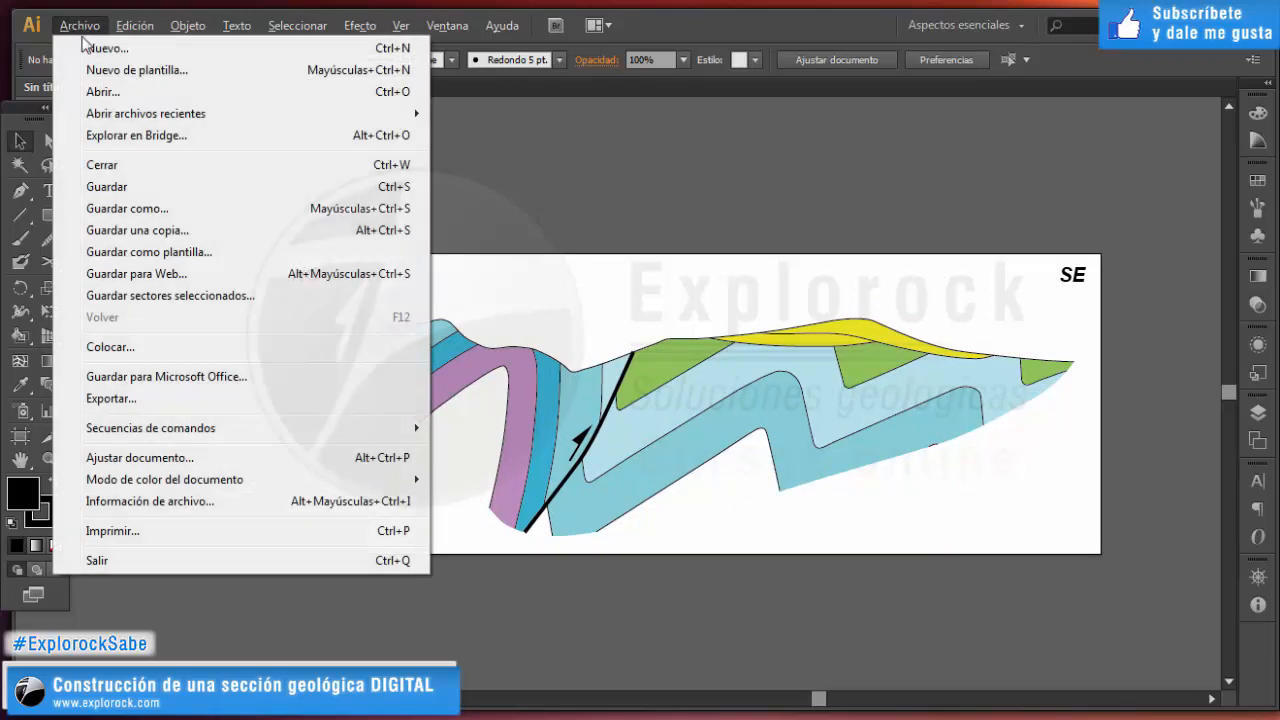
click(104, 91)
click(198, 219)
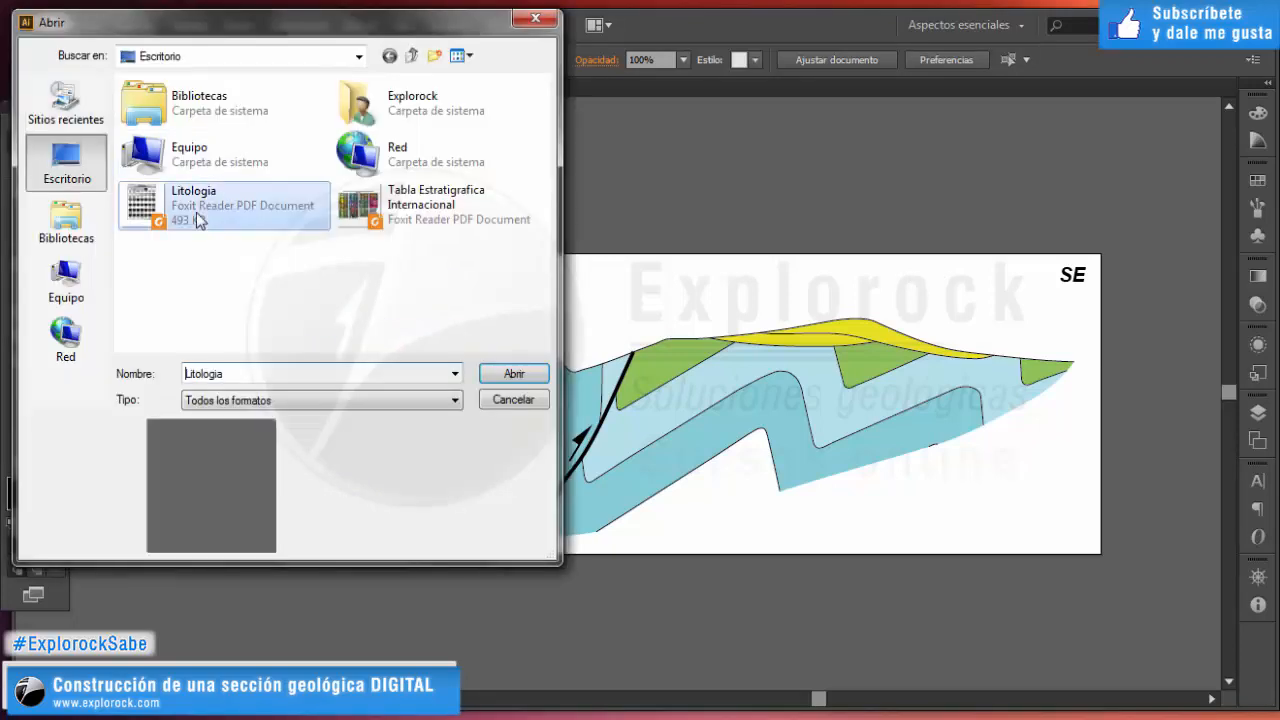
double_click(198, 219)
click(406, 432)
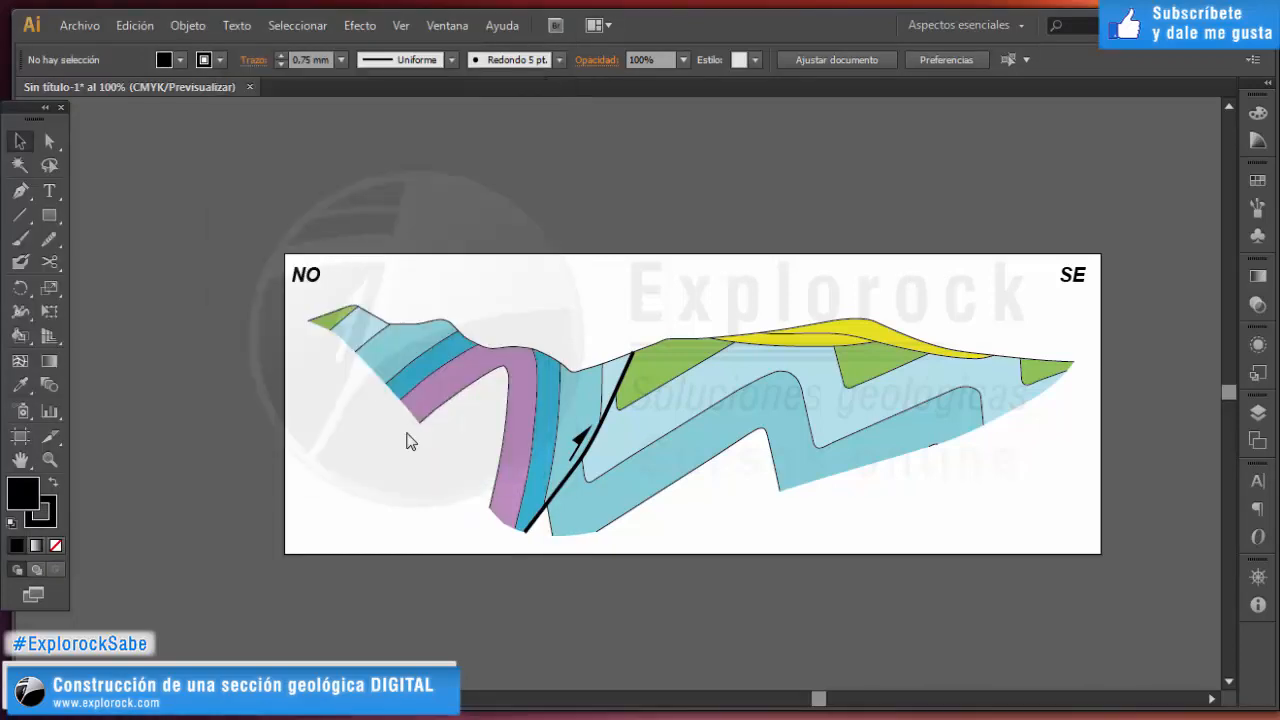
click(717, 502)
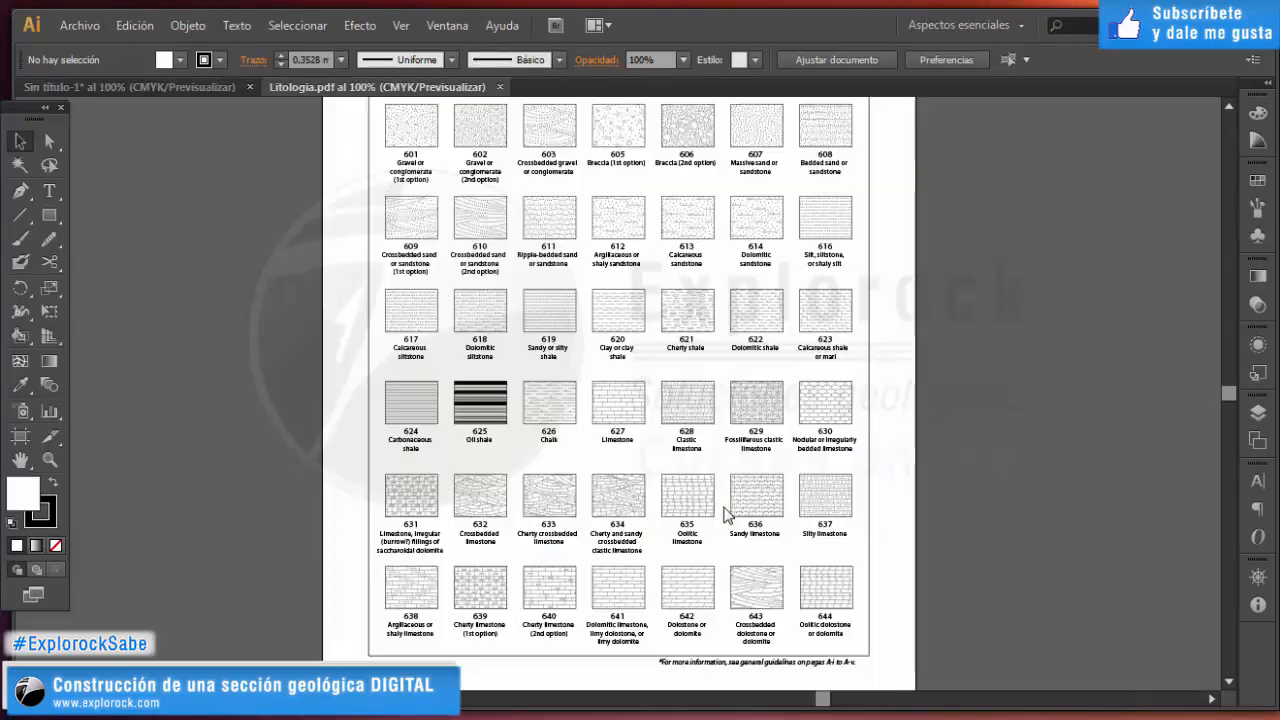
Find pattern 606, Breccia (2nd option), in the sedimentary-rock lithologic patterns chart and copy its artwork.
scroll(700, 505, up, 2)
scroll(703, 508, up, 1)
scroll(706, 478, down, 3)
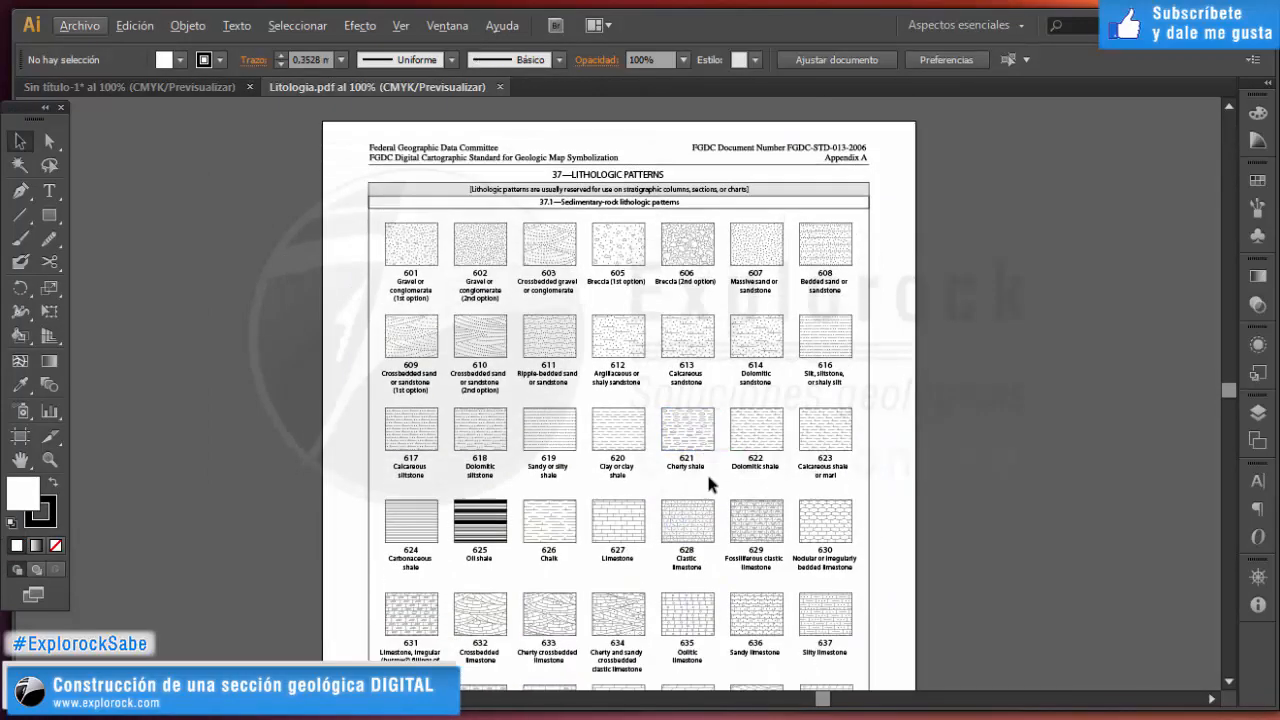
scroll(706, 478, up, 1)
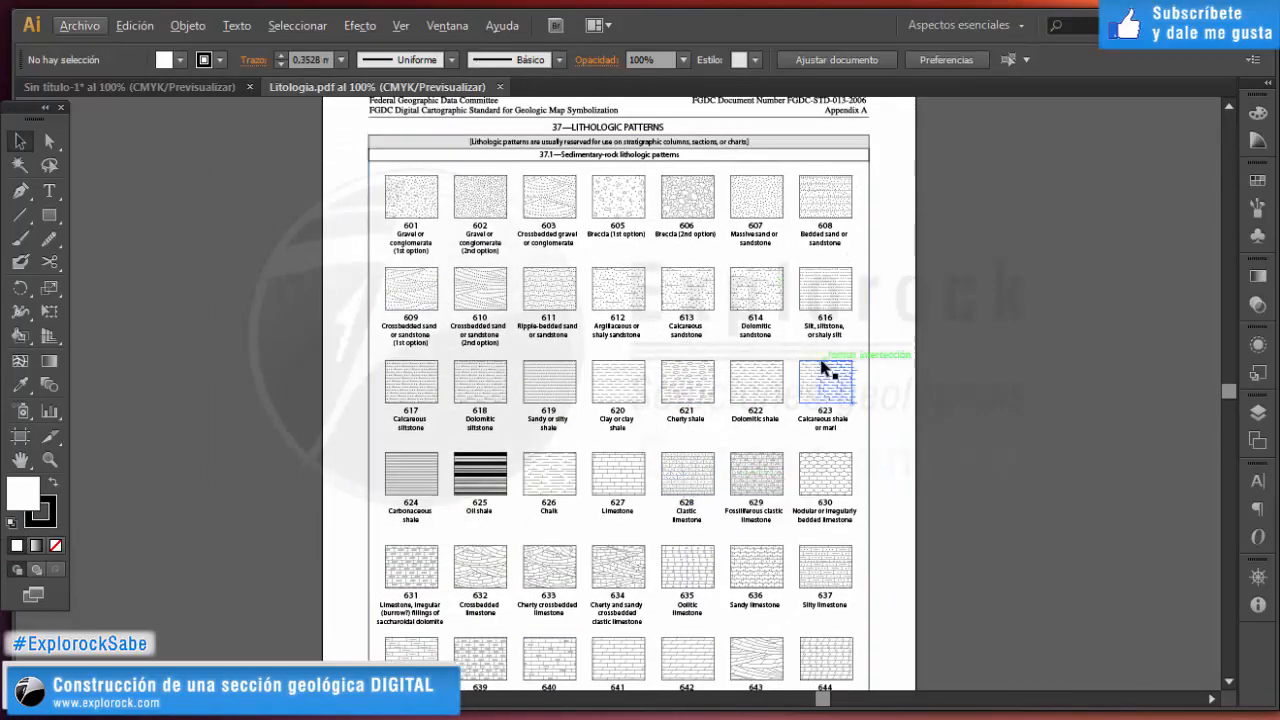
scroll(617, 345, up, 1)
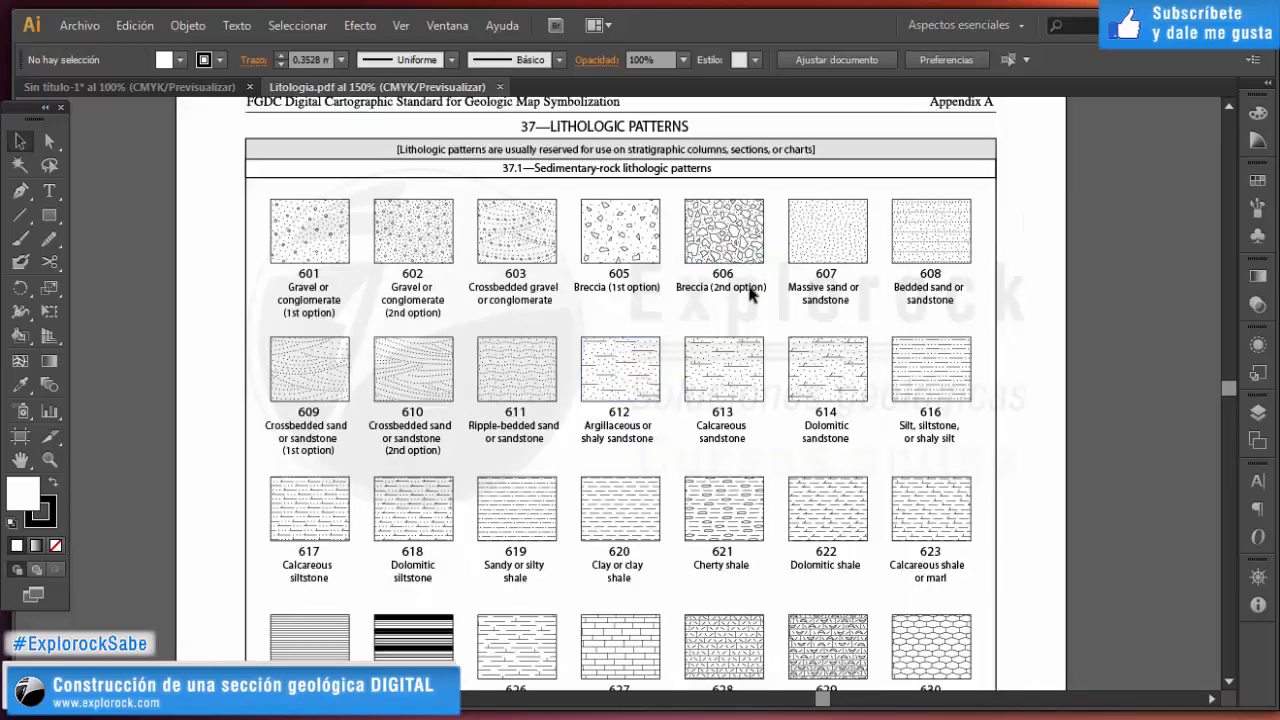
scroll(752, 270, up, 1)
scroll(757, 251, up, 3)
click(737, 343)
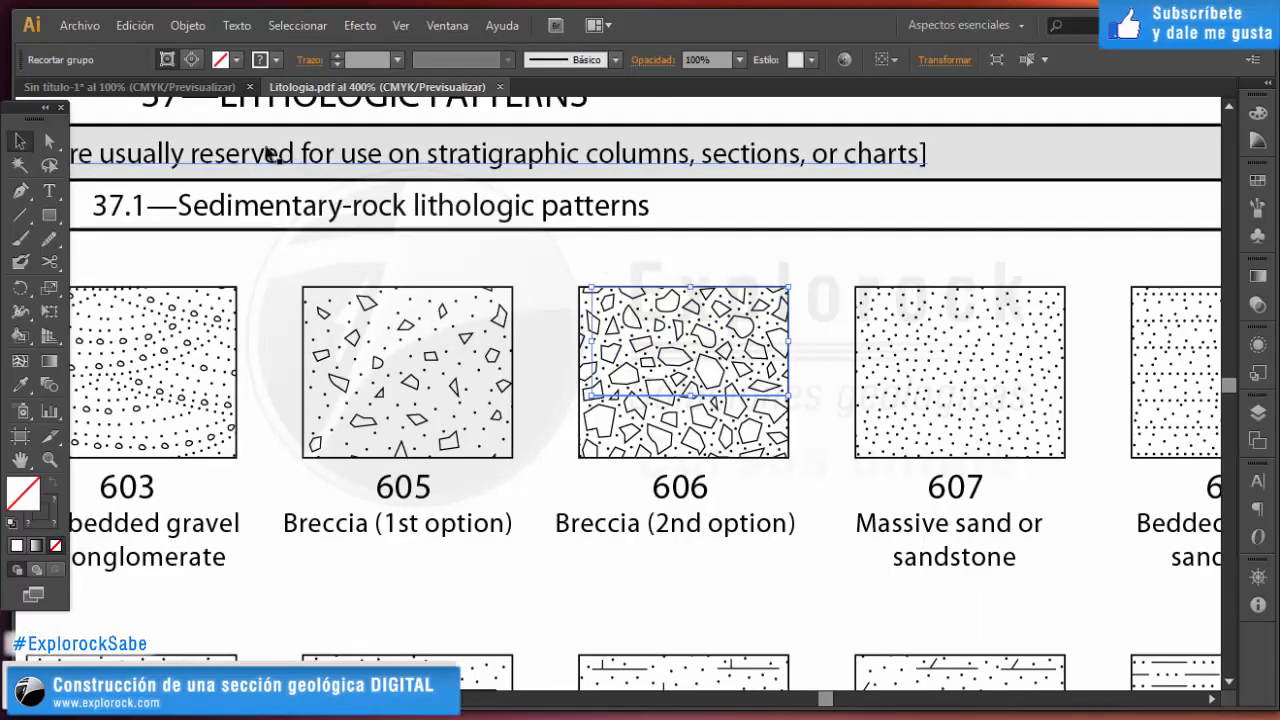
Paste the breccia pattern into the cross-section document and place it in the blank area above the yellow unit.
click(137, 88)
click(630, 390)
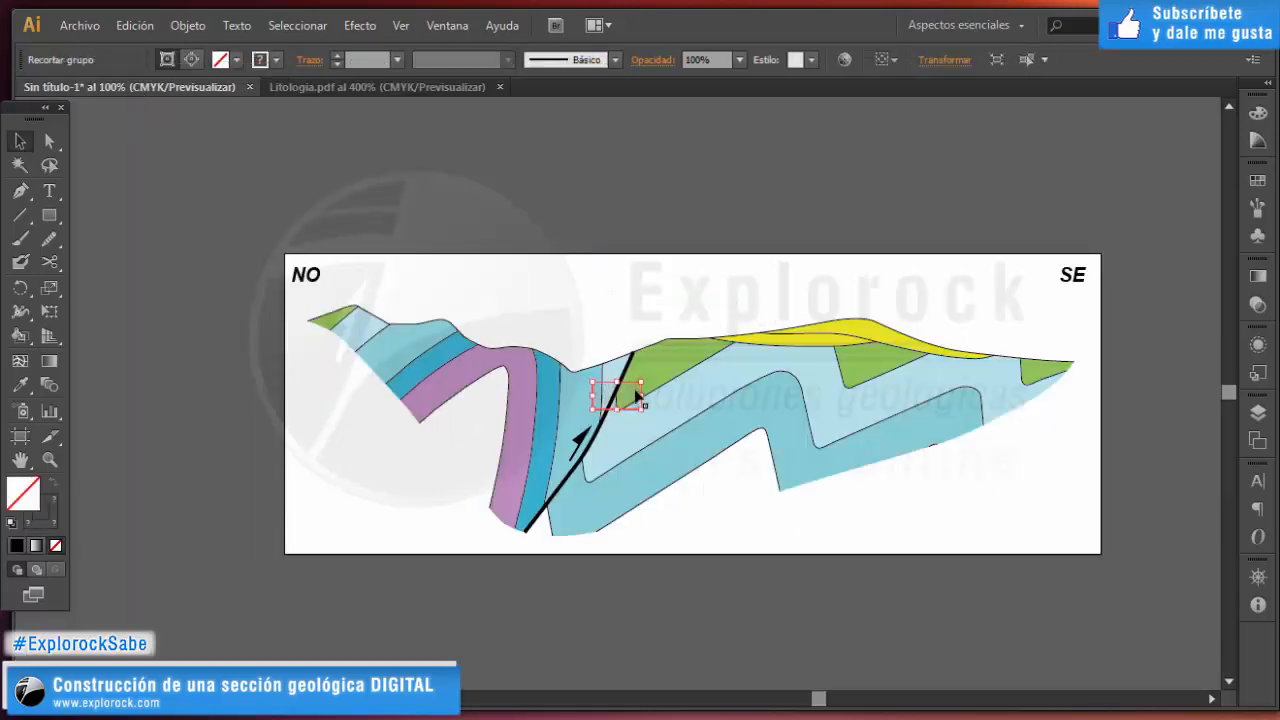
drag(616, 398, 848, 290)
Enlarge the pasted breccia pattern above the yellow unit in two stages.
scroll(980, 303, up, 3)
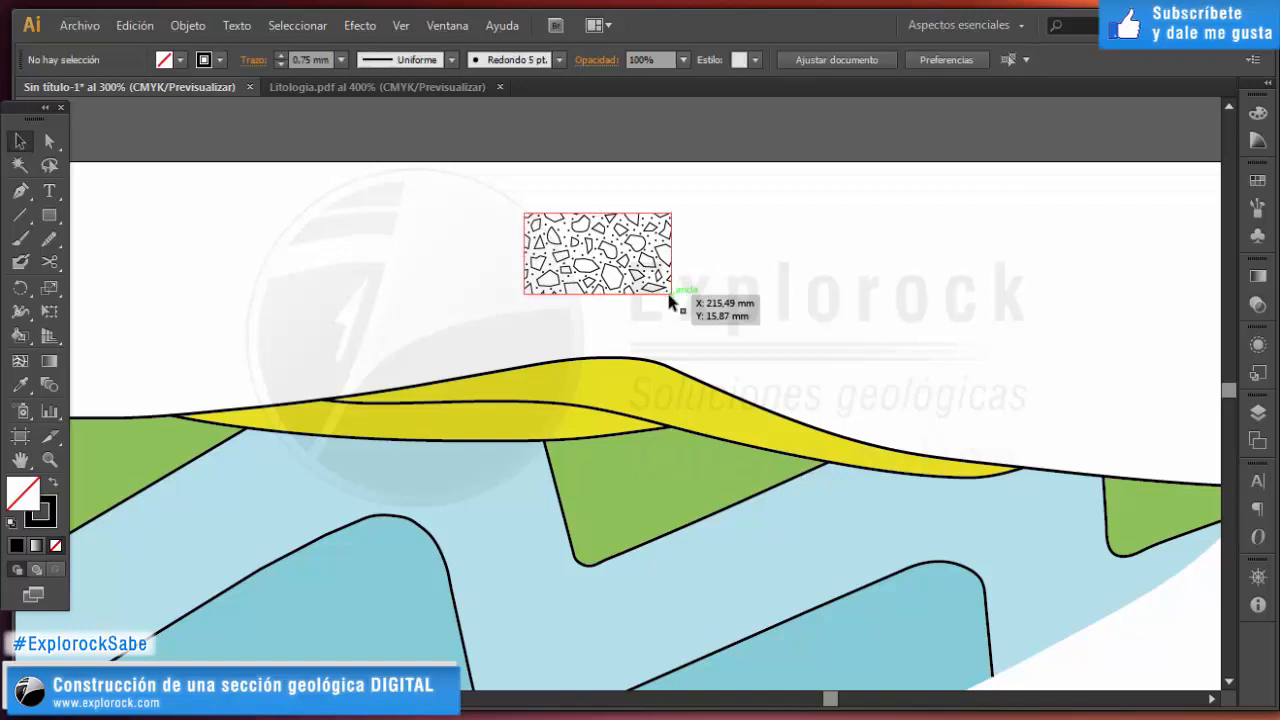
drag(672, 294, 713, 313)
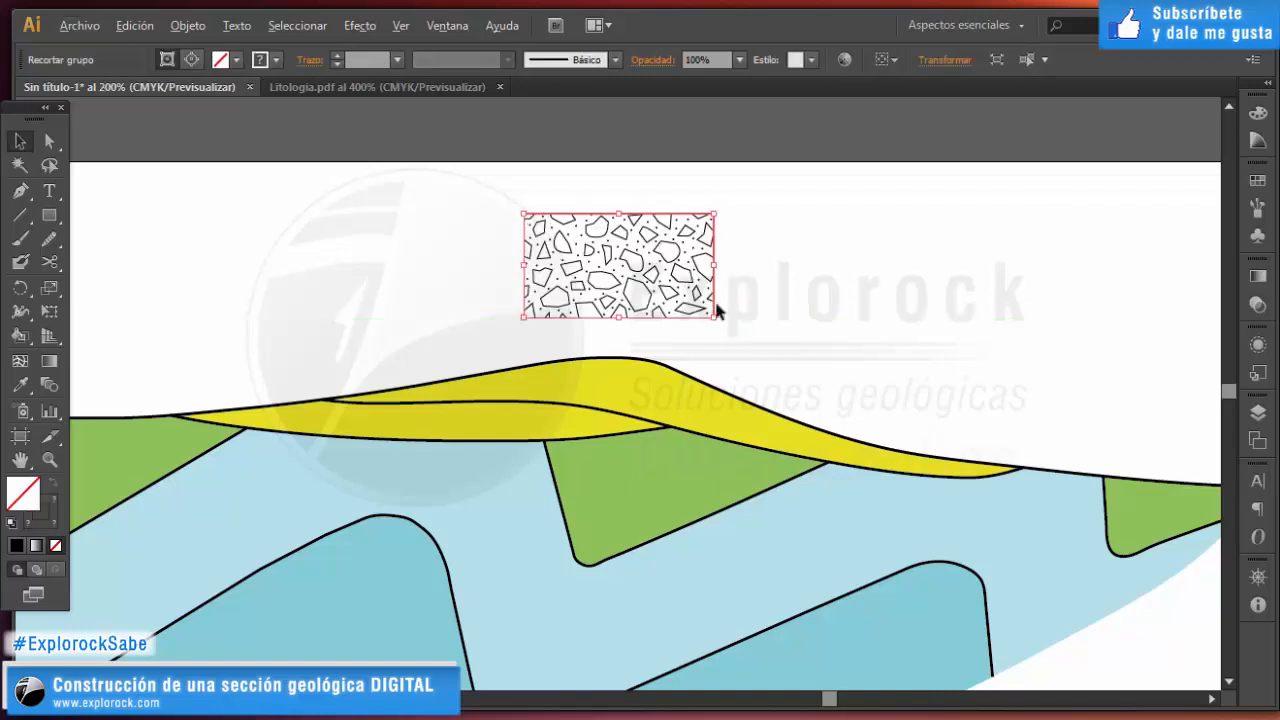
scroll(718, 310, down, 3)
scroll(722, 312, up, 2)
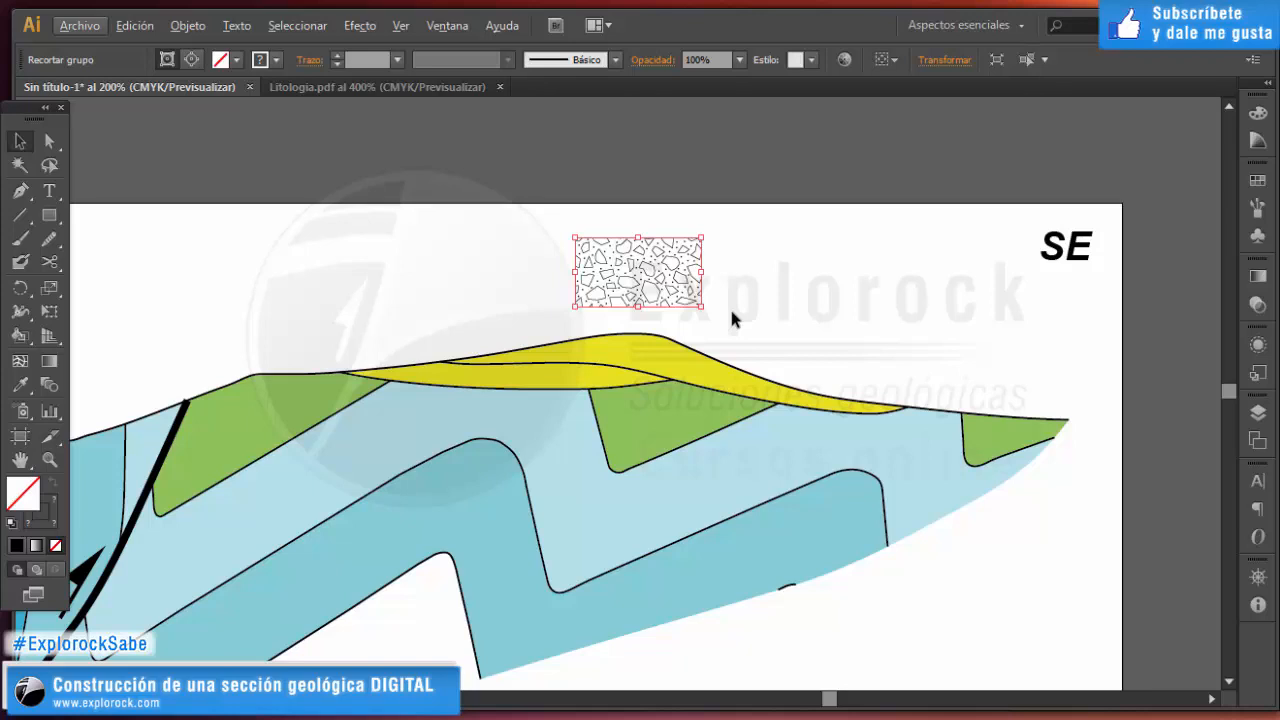
drag(701, 306, 734, 329)
Isolate the breccia pattern's clipping group, set its outlines' stroke weight to 0.3 mm, and leave the isolated group.
double_click(672, 276)
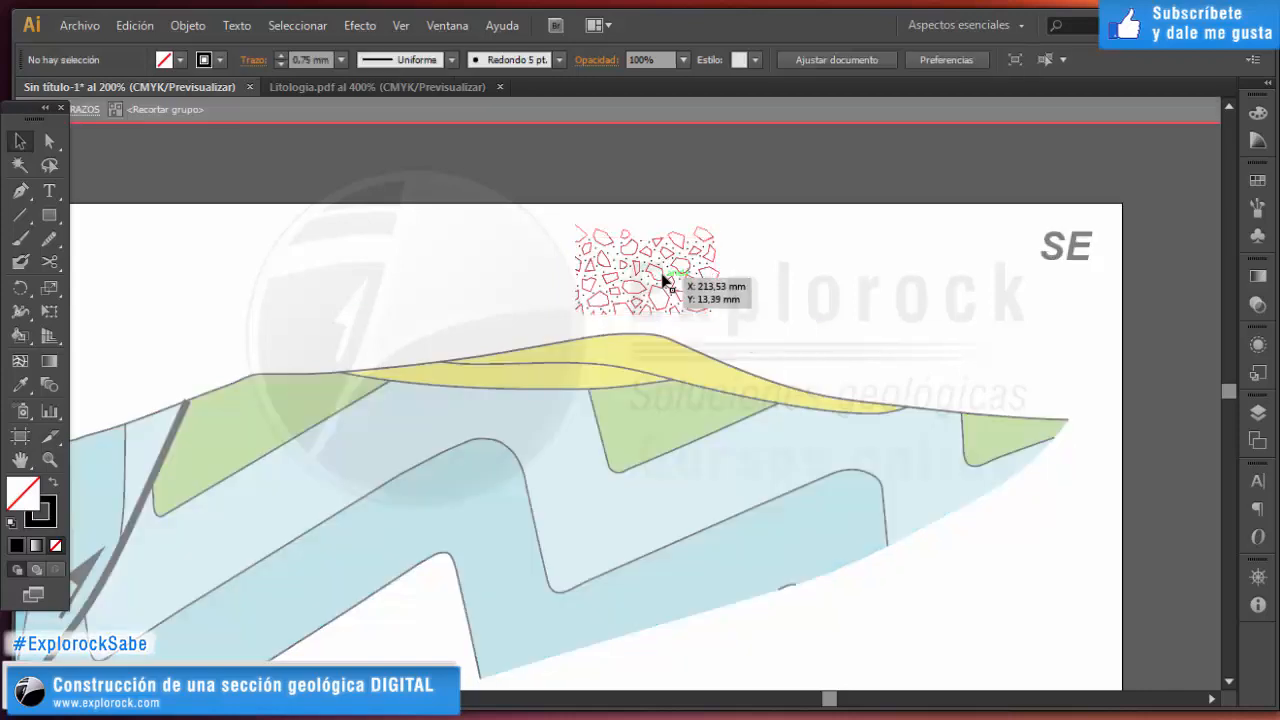
click(447, 25)
scroll(545, 665, down, 4)
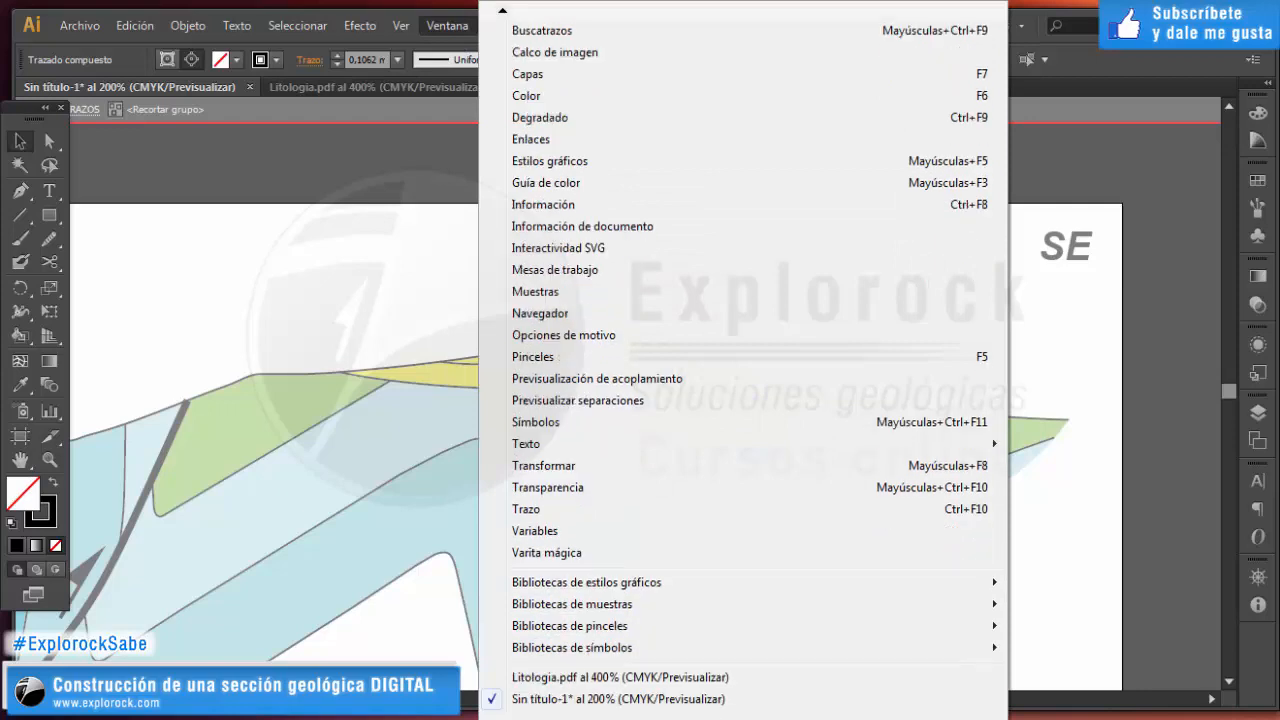
click(526, 509)
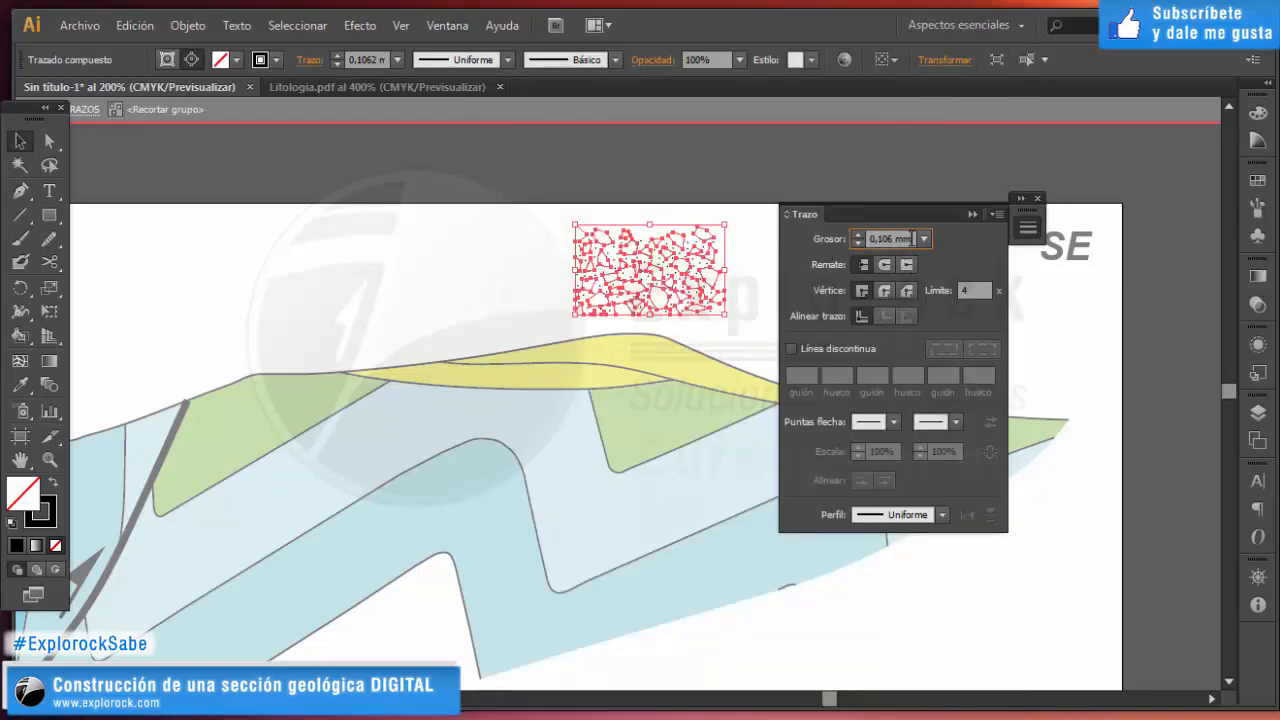
click(866, 240)
key(BackSpace)
text(0,3)
click(686, 152)
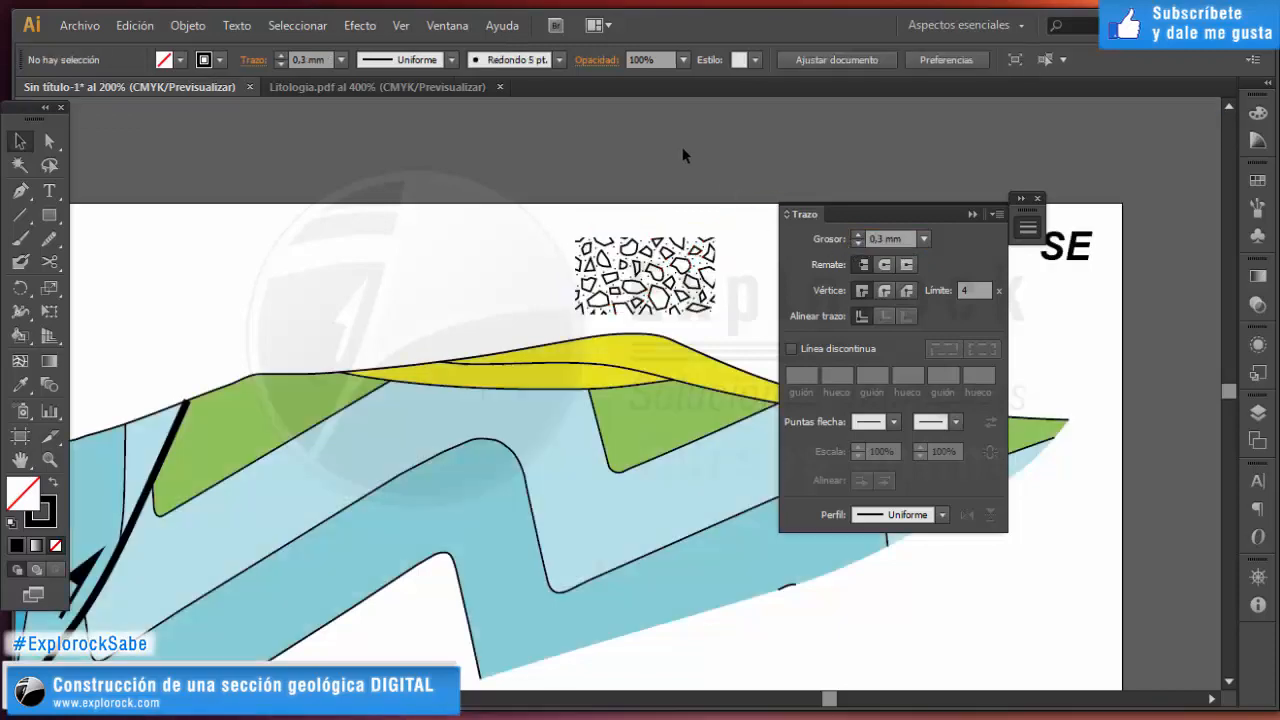
Close the stroke settings and add the breccia pattern artwork to the document's swatches.
click(1037, 199)
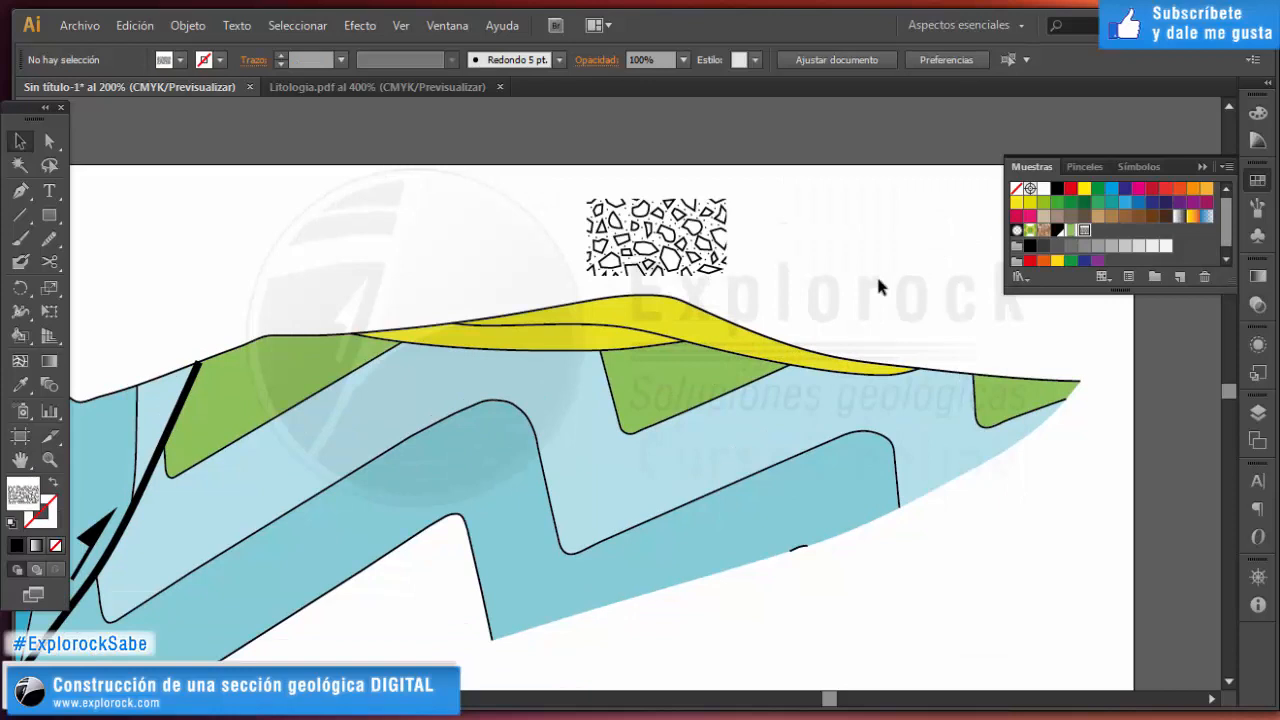
mouse_move(675, 250)
mouse_down()
mouse_move(686, 243)
mouse_move(672, 243)
mouse_up()
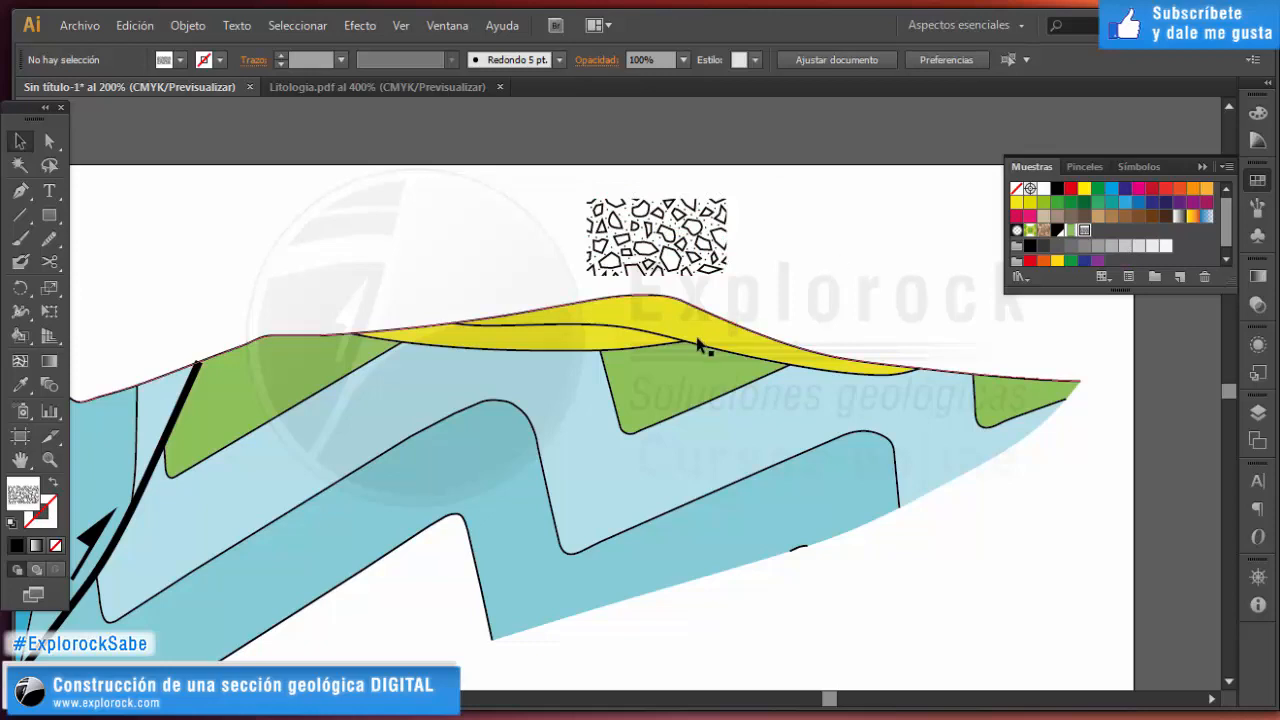
Fill both parts of the yellow unit in the Live Paint group with the breccia pattern swatch and deselect the artwork.
key(ctrl+a)
key(ctrl+alt+x)
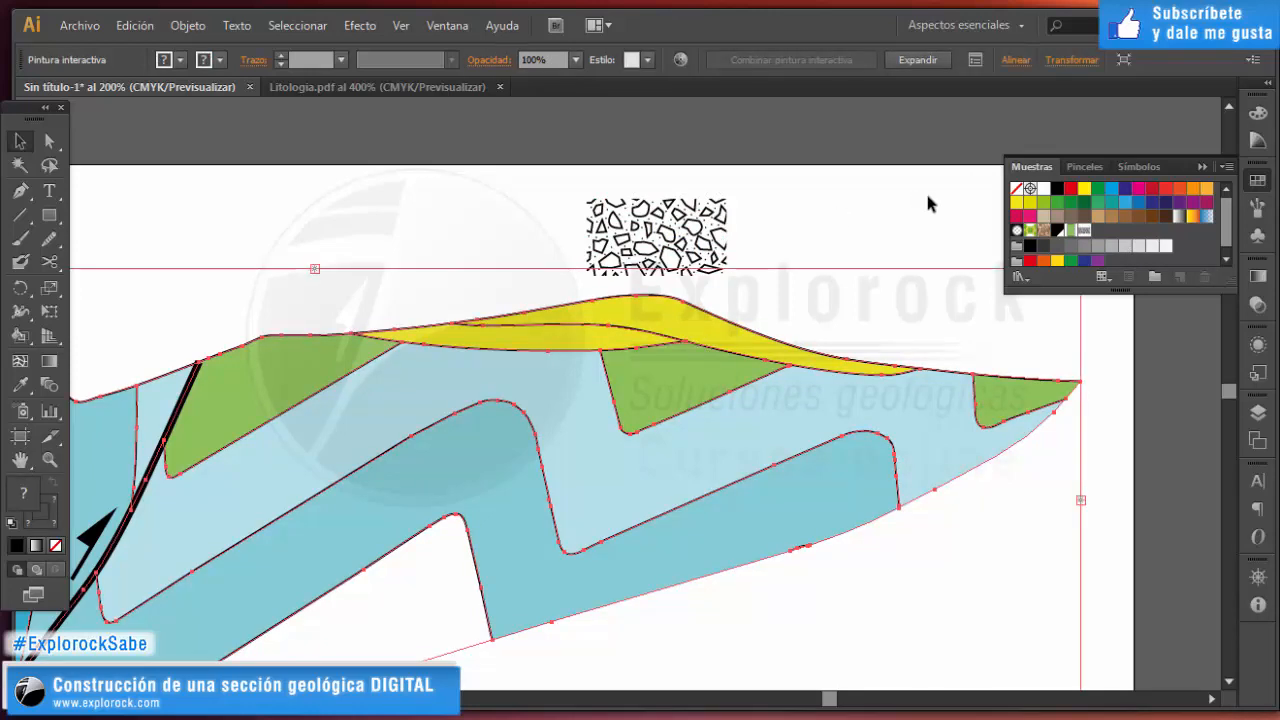
click(1068, 232)
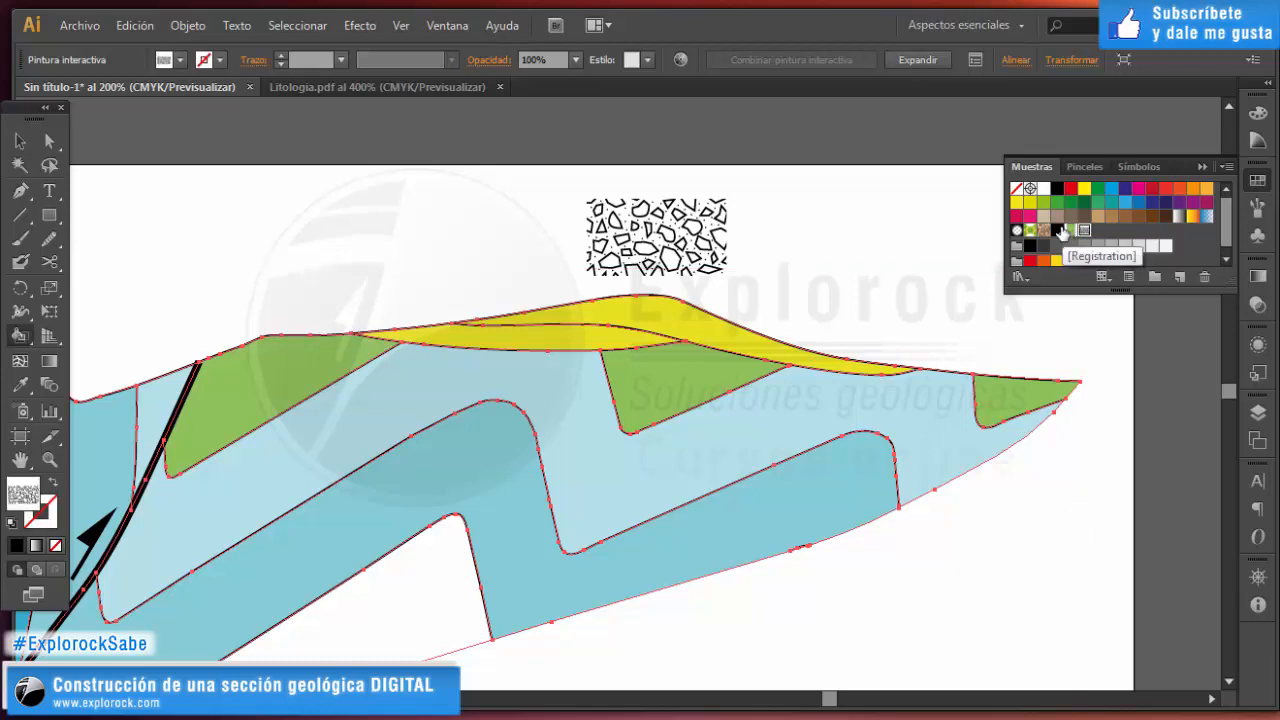
key(k)
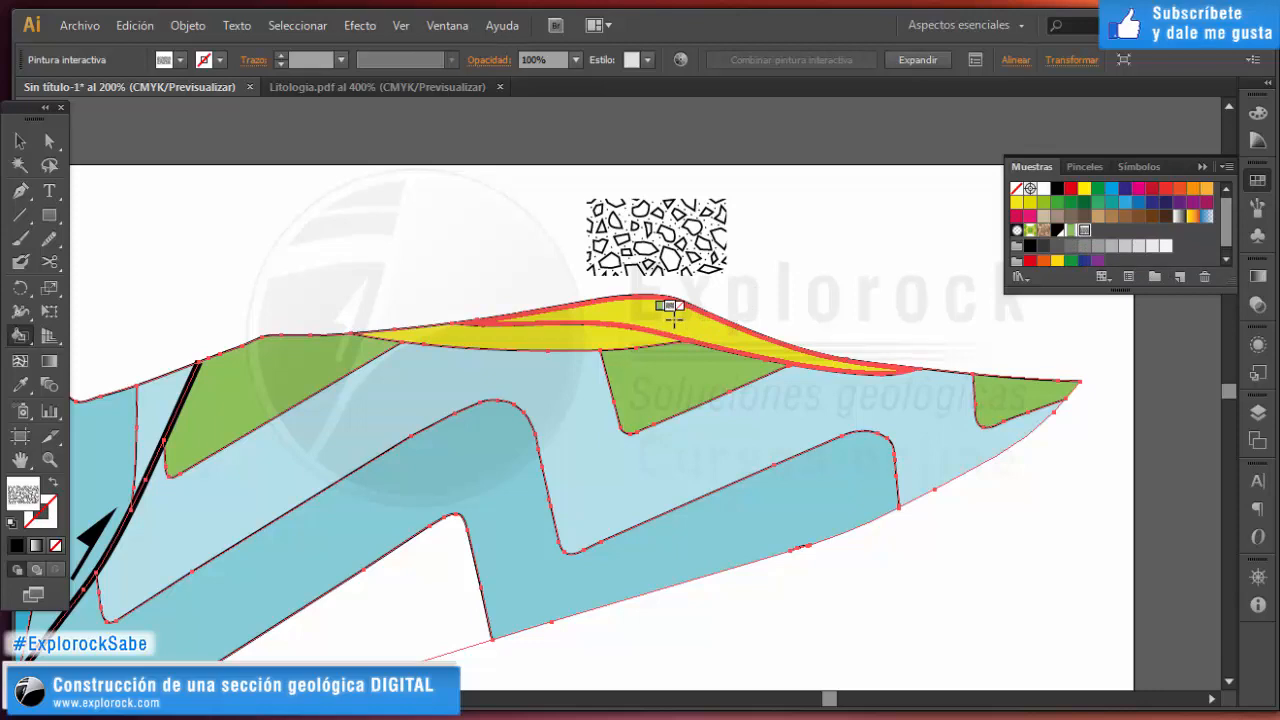
click(672, 312)
click(560, 336)
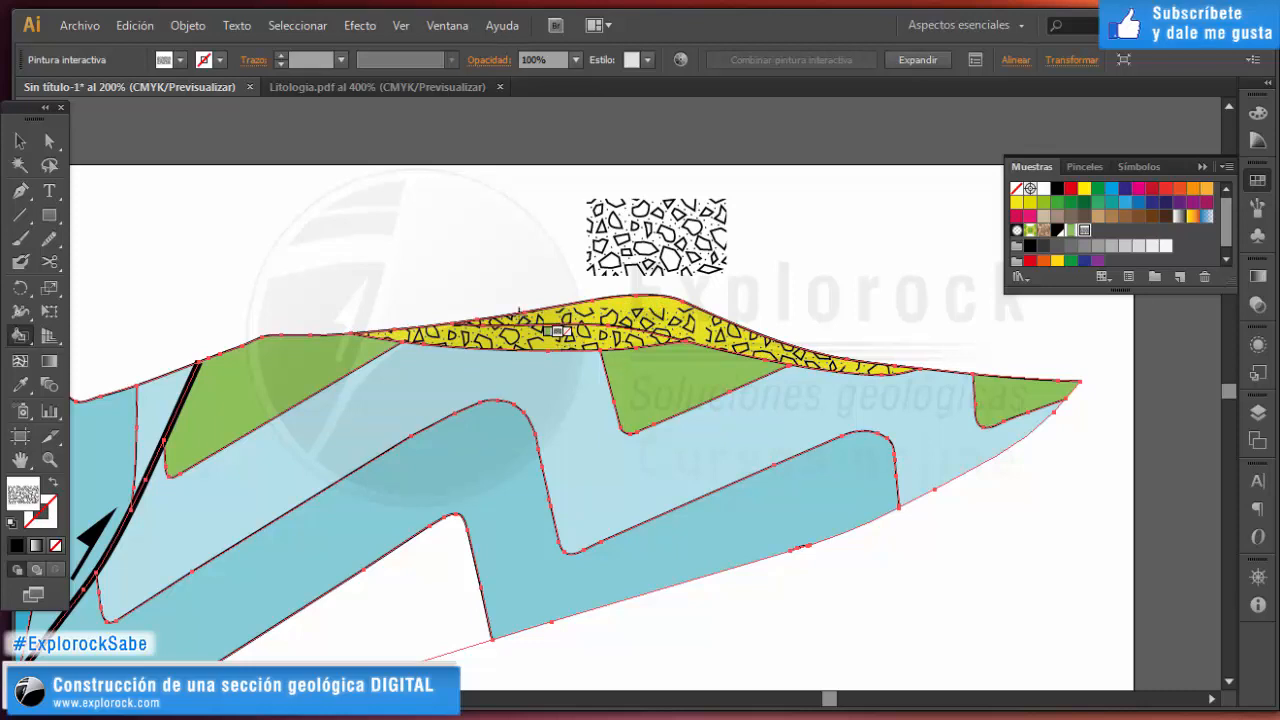
click(20, 141)
click(910, 298)
Edit the breccia pattern swatch, shrinking its tile to the artwork's edges, about 25.5 by 13.9 mm, to close the gaps between repeats.
scroll(828, 295, down, 1)
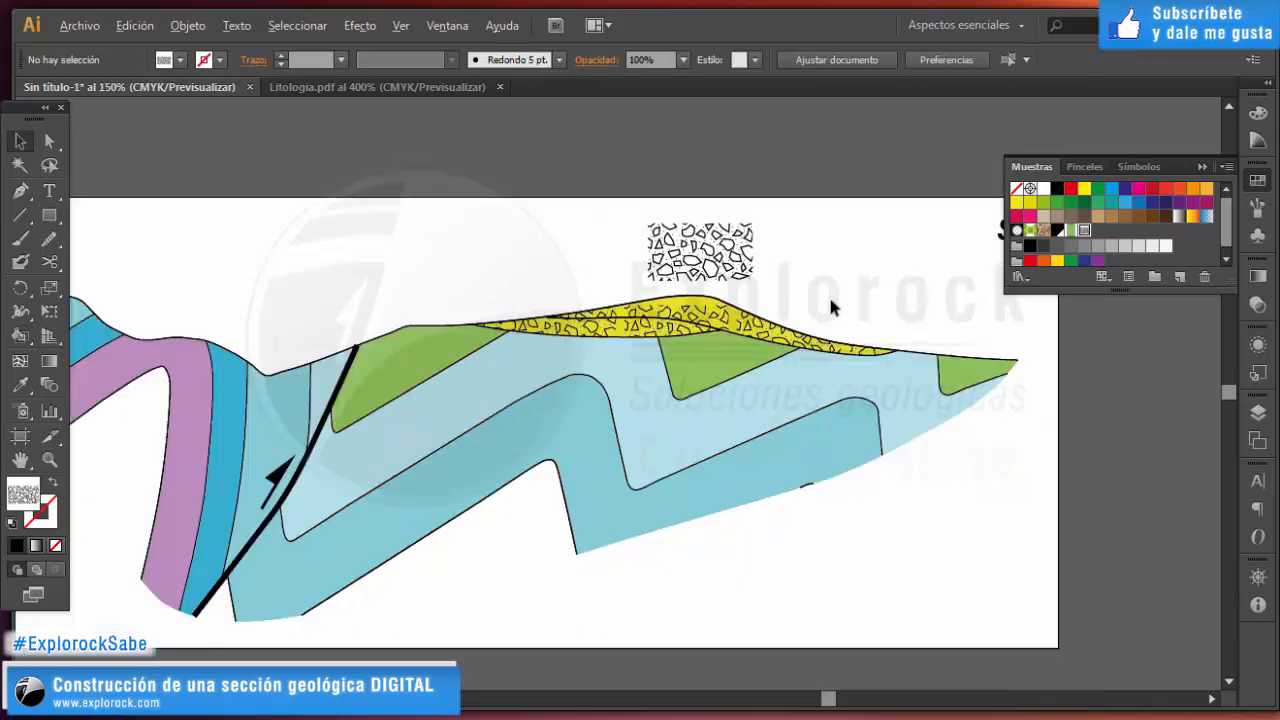
scroll(721, 292, down, 2)
scroll(716, 288, up, 3)
scroll(686, 316, up, 2)
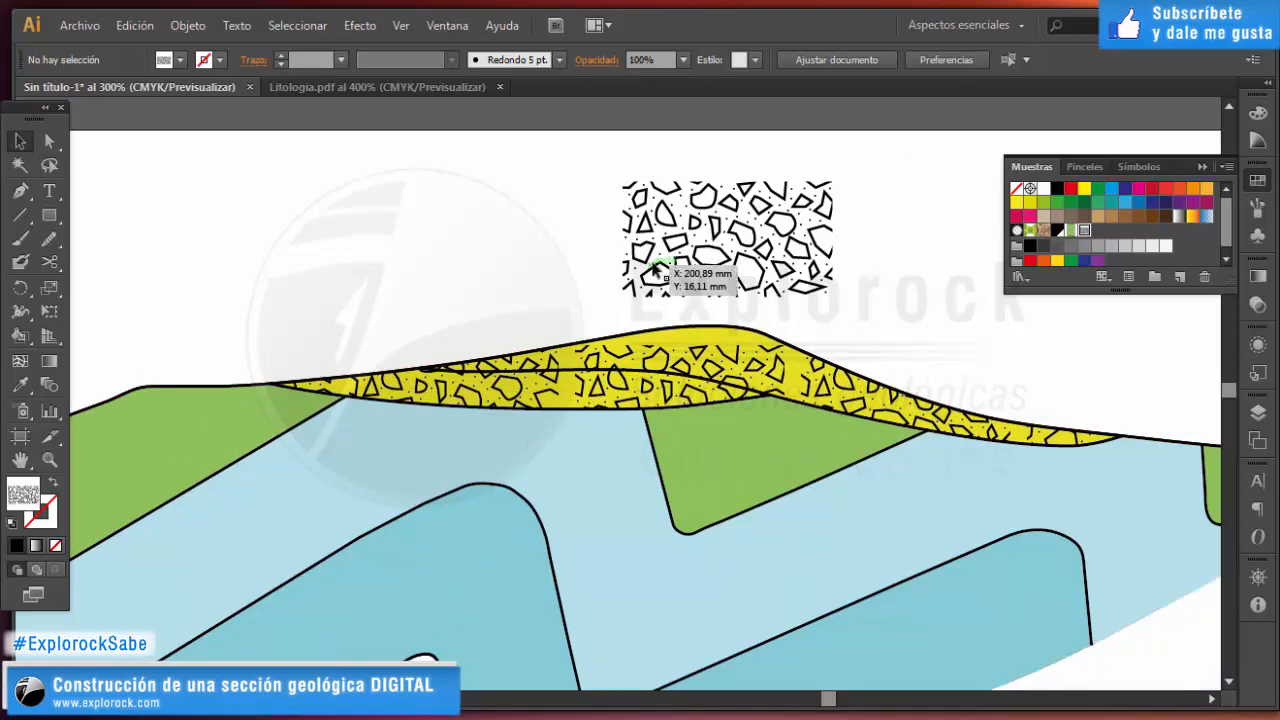
double_click(1084, 232)
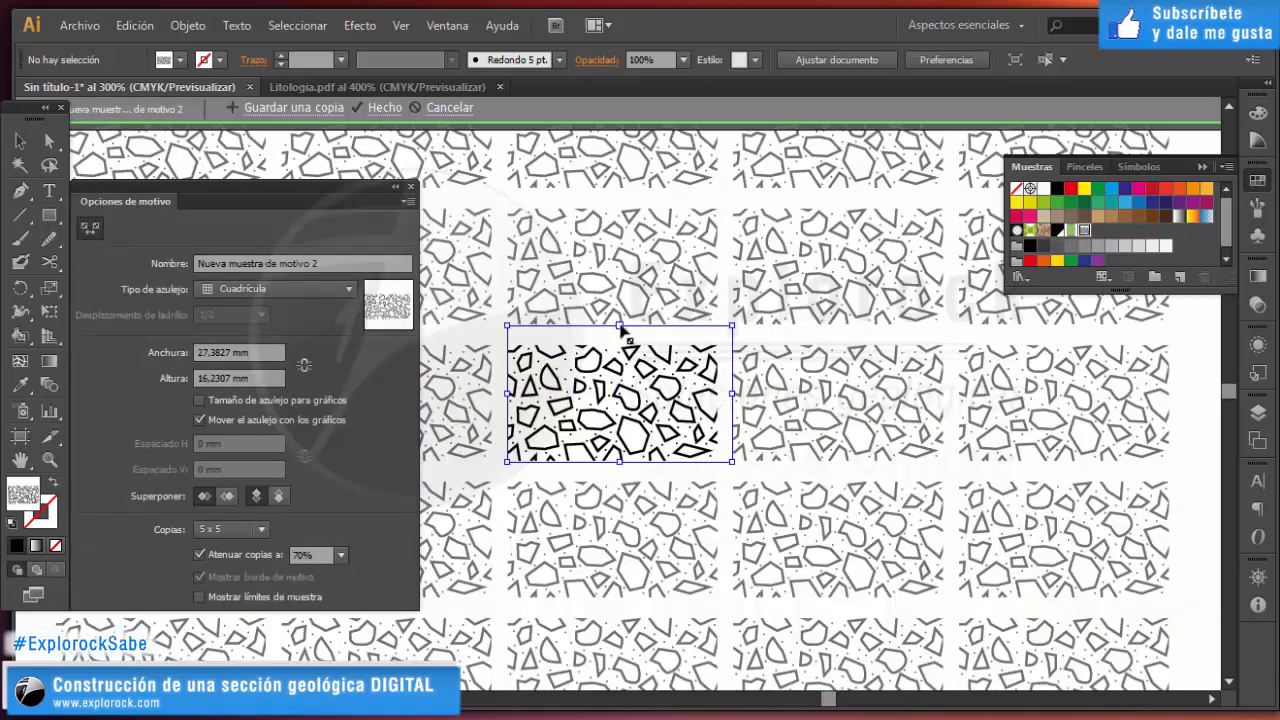
drag(620, 326, 623, 348)
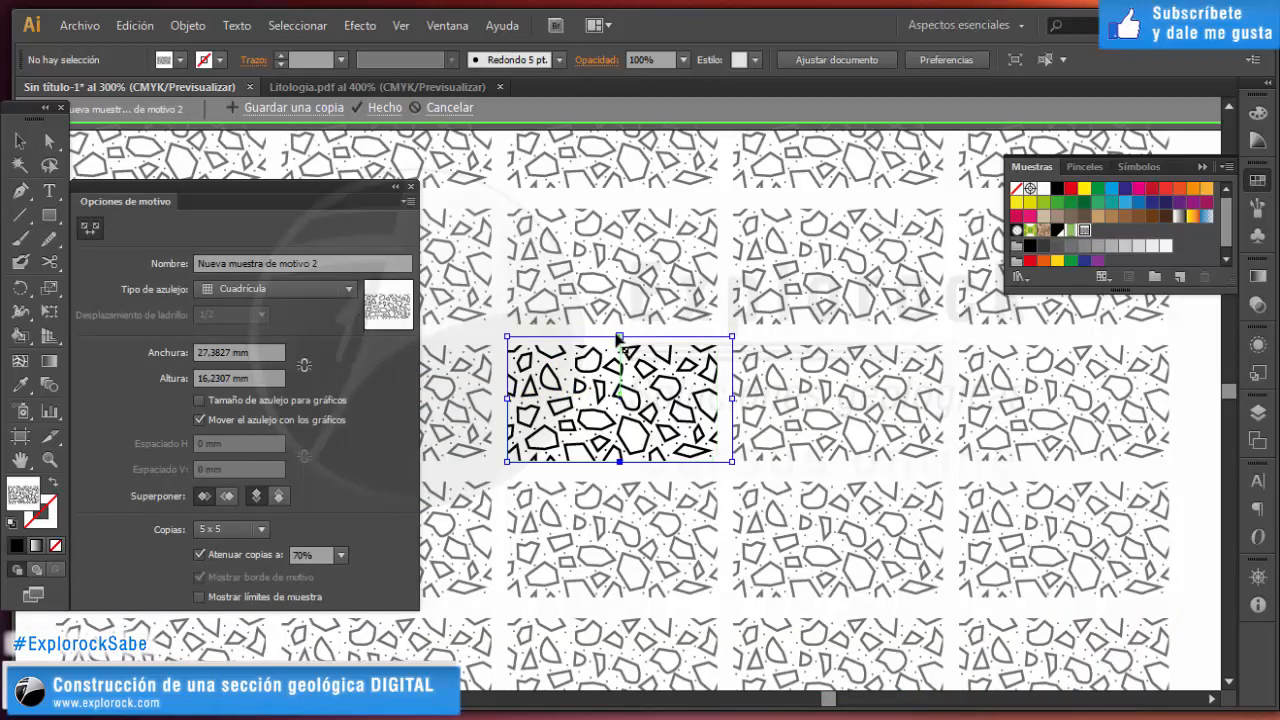
drag(733, 405, 716, 408)
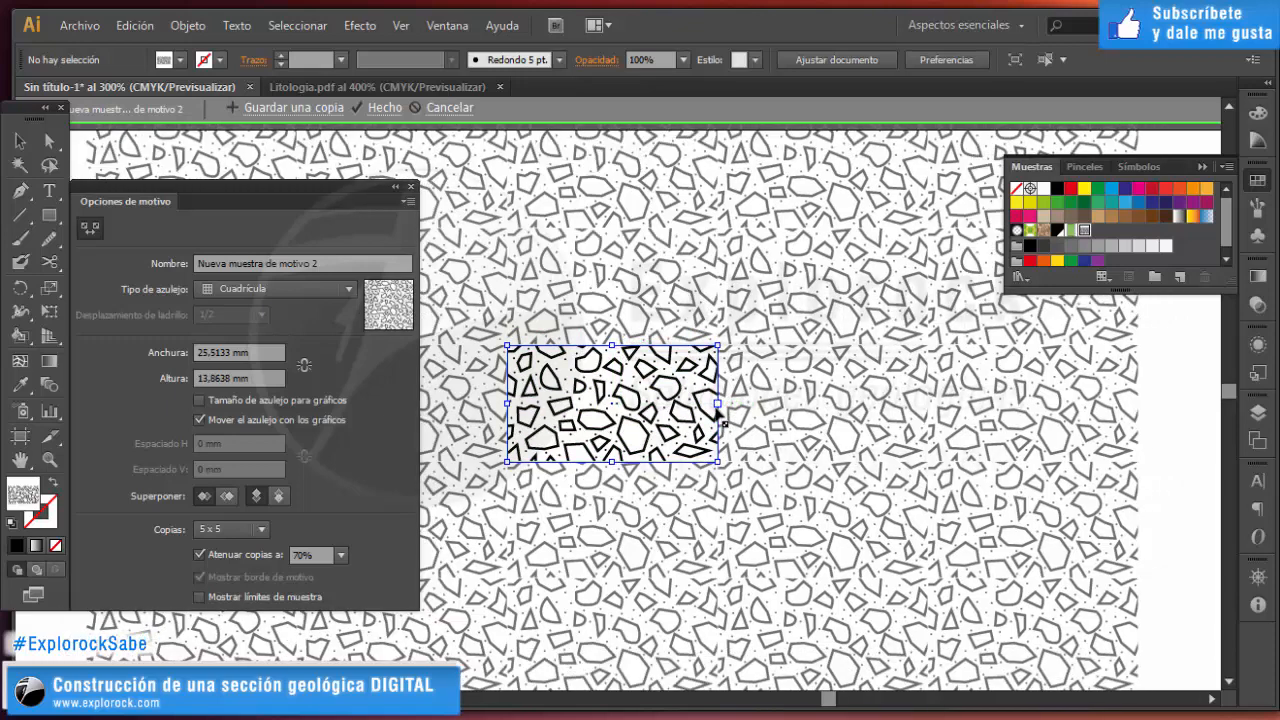
double_click(493, 323)
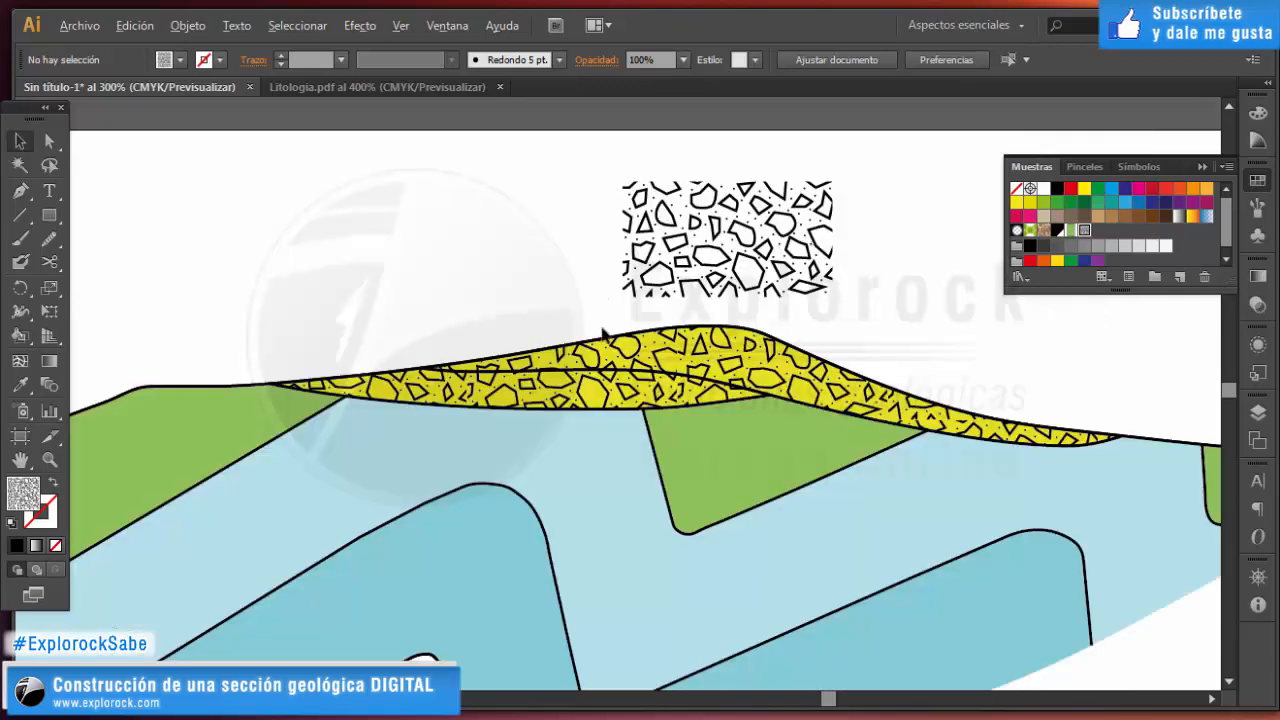
Delete the loose breccia pattern artwork above the yellow unit.
scroll(603, 330, down, 3)
click(634, 306)
key(Delete)
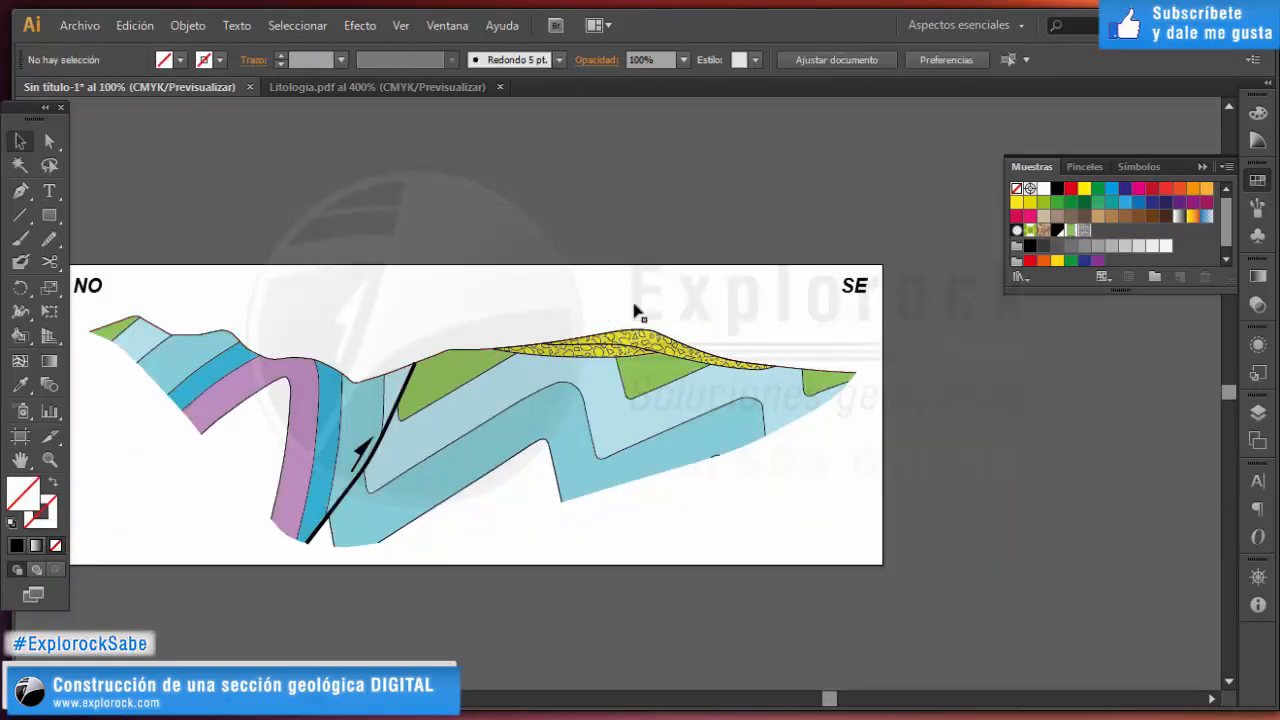
Show the cross-section in full-screen mode and examine the whole section from NO to SE.
key(f)
key(f)
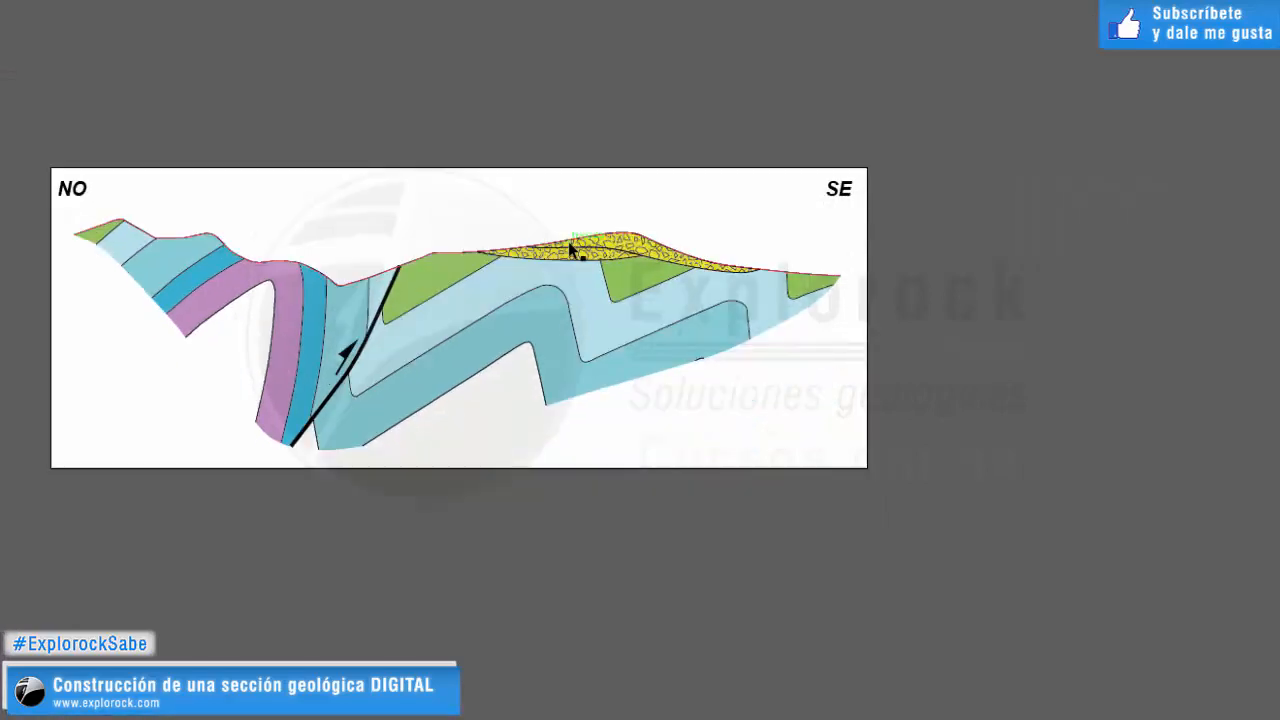
scroll(595, 268, left, 1)
scroll(287, 133, up, 1)
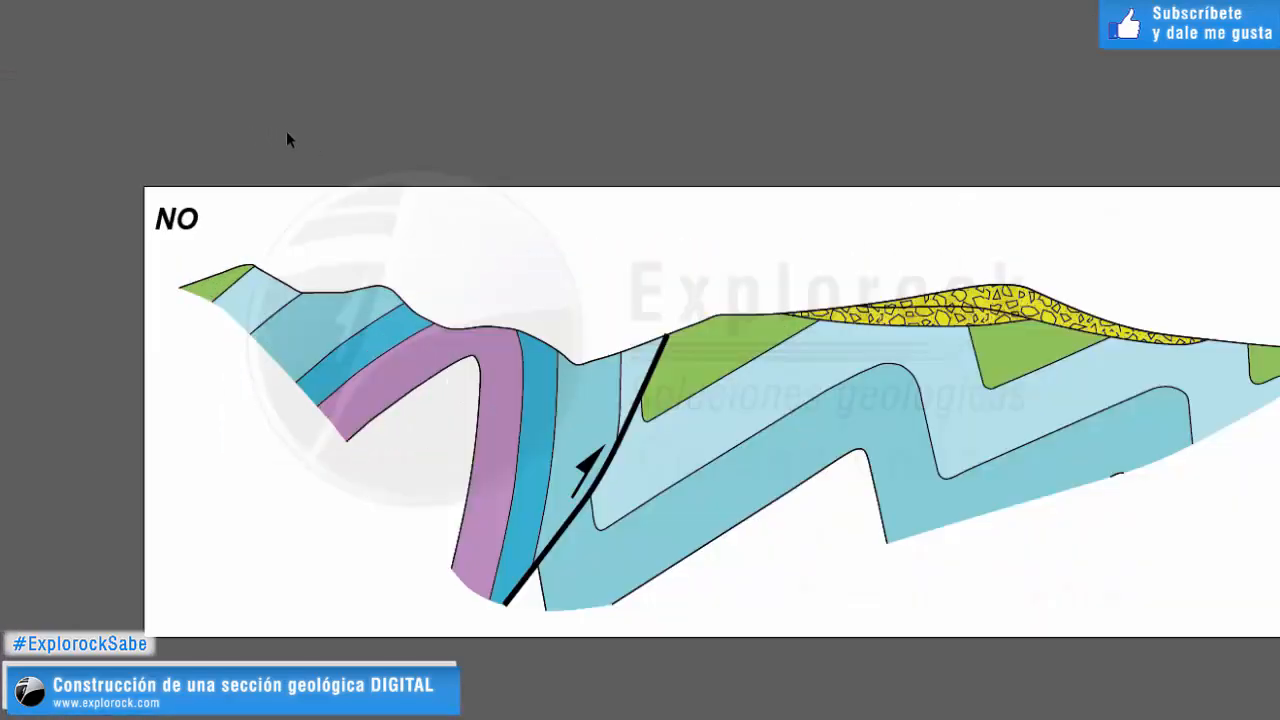
scroll(312, 163, right, 2)
scroll(322, 158, down, 1)
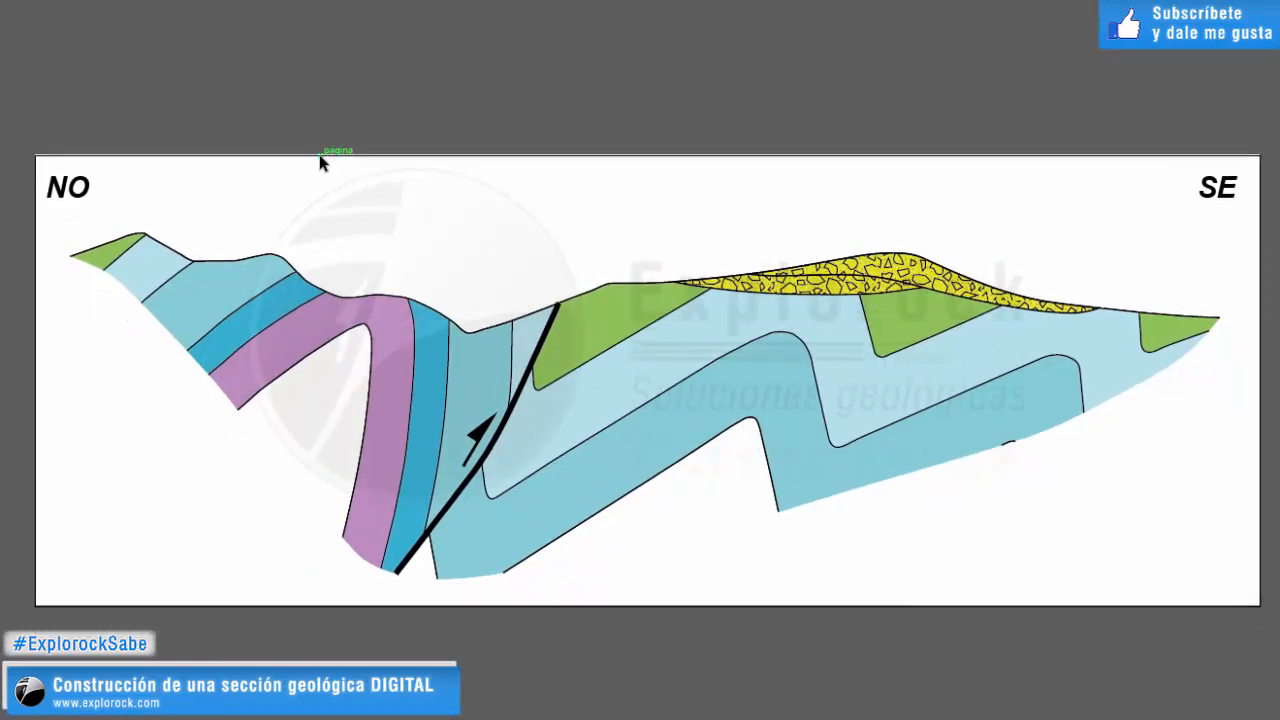